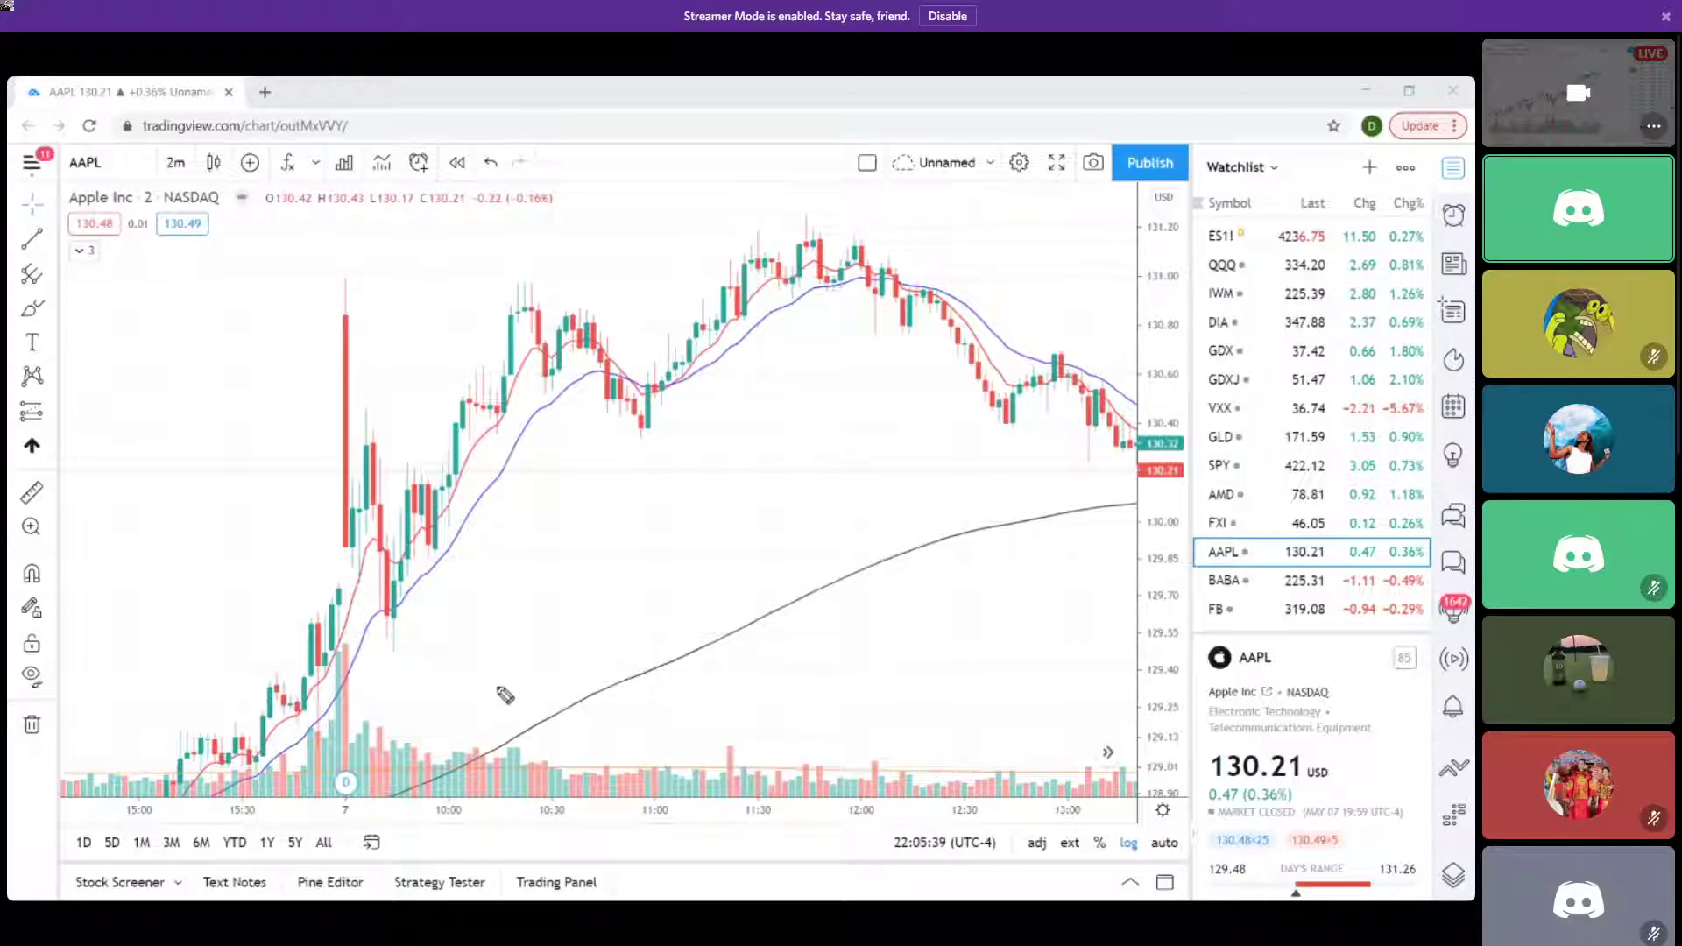
Trace the blue and black moving averages just after the day-7 open, and mark the top and bottom of the opening red candle.
mouse_move(339, 585)
left_mouse_down()
mouse_move(328, 318)
mouse_move(444, 258)
left_mouse_up()
left_click(1470, 340)
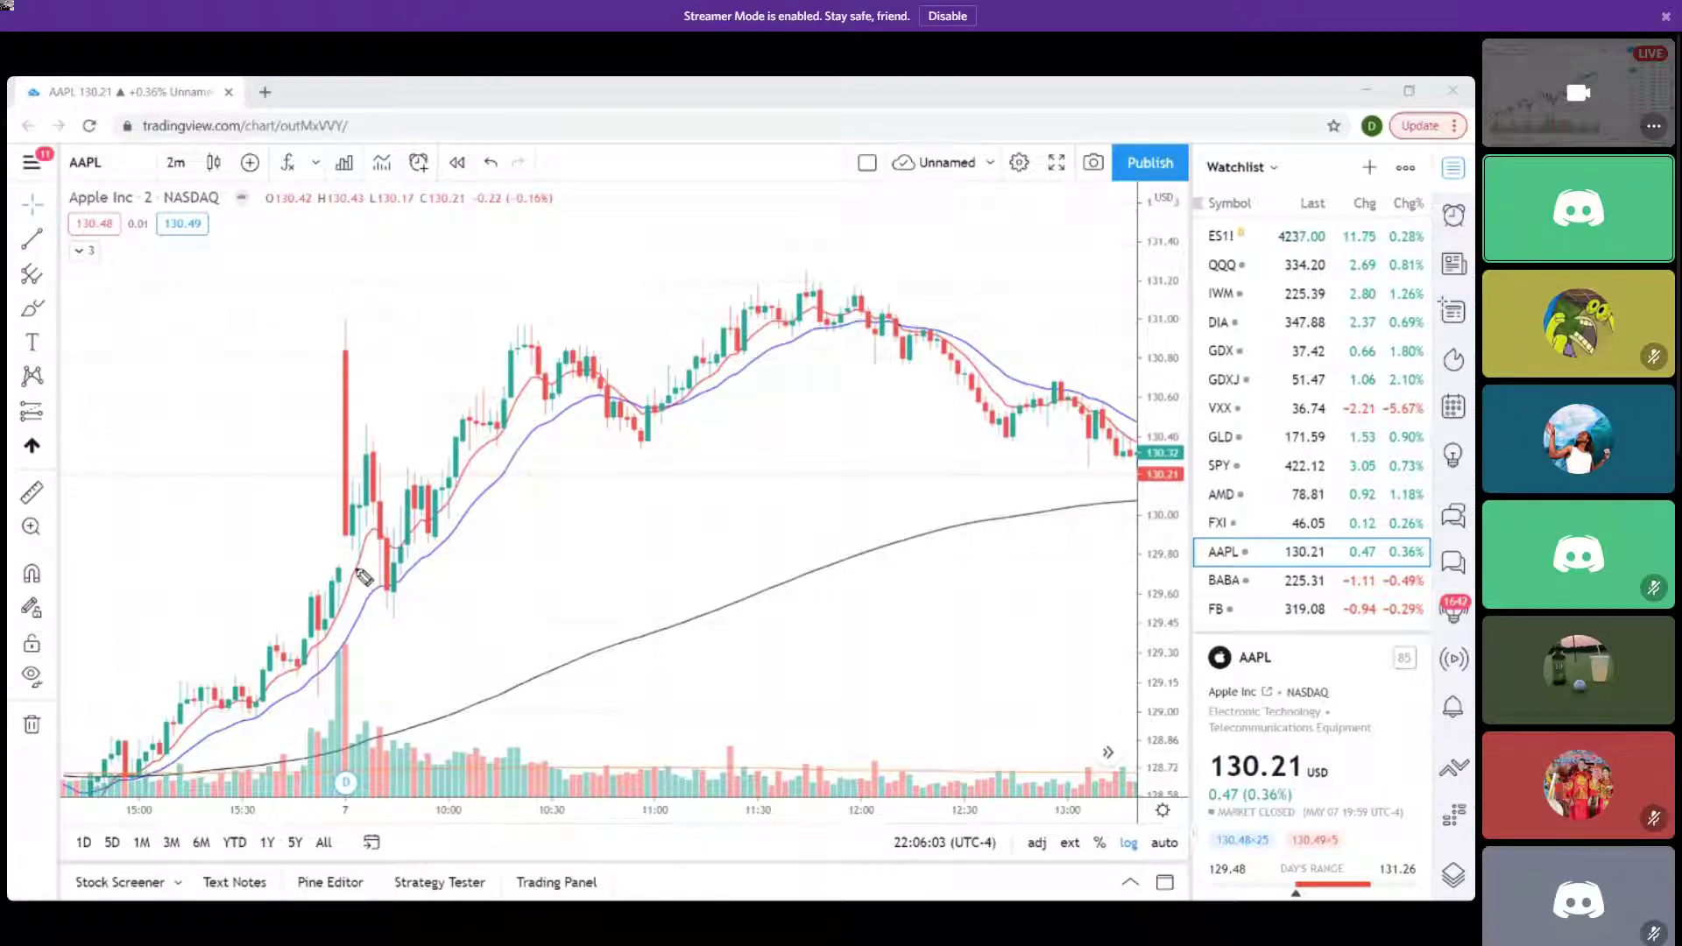
left_click_drag(331, 657, 436, 536)
left_click_drag(350, 743, 489, 692)
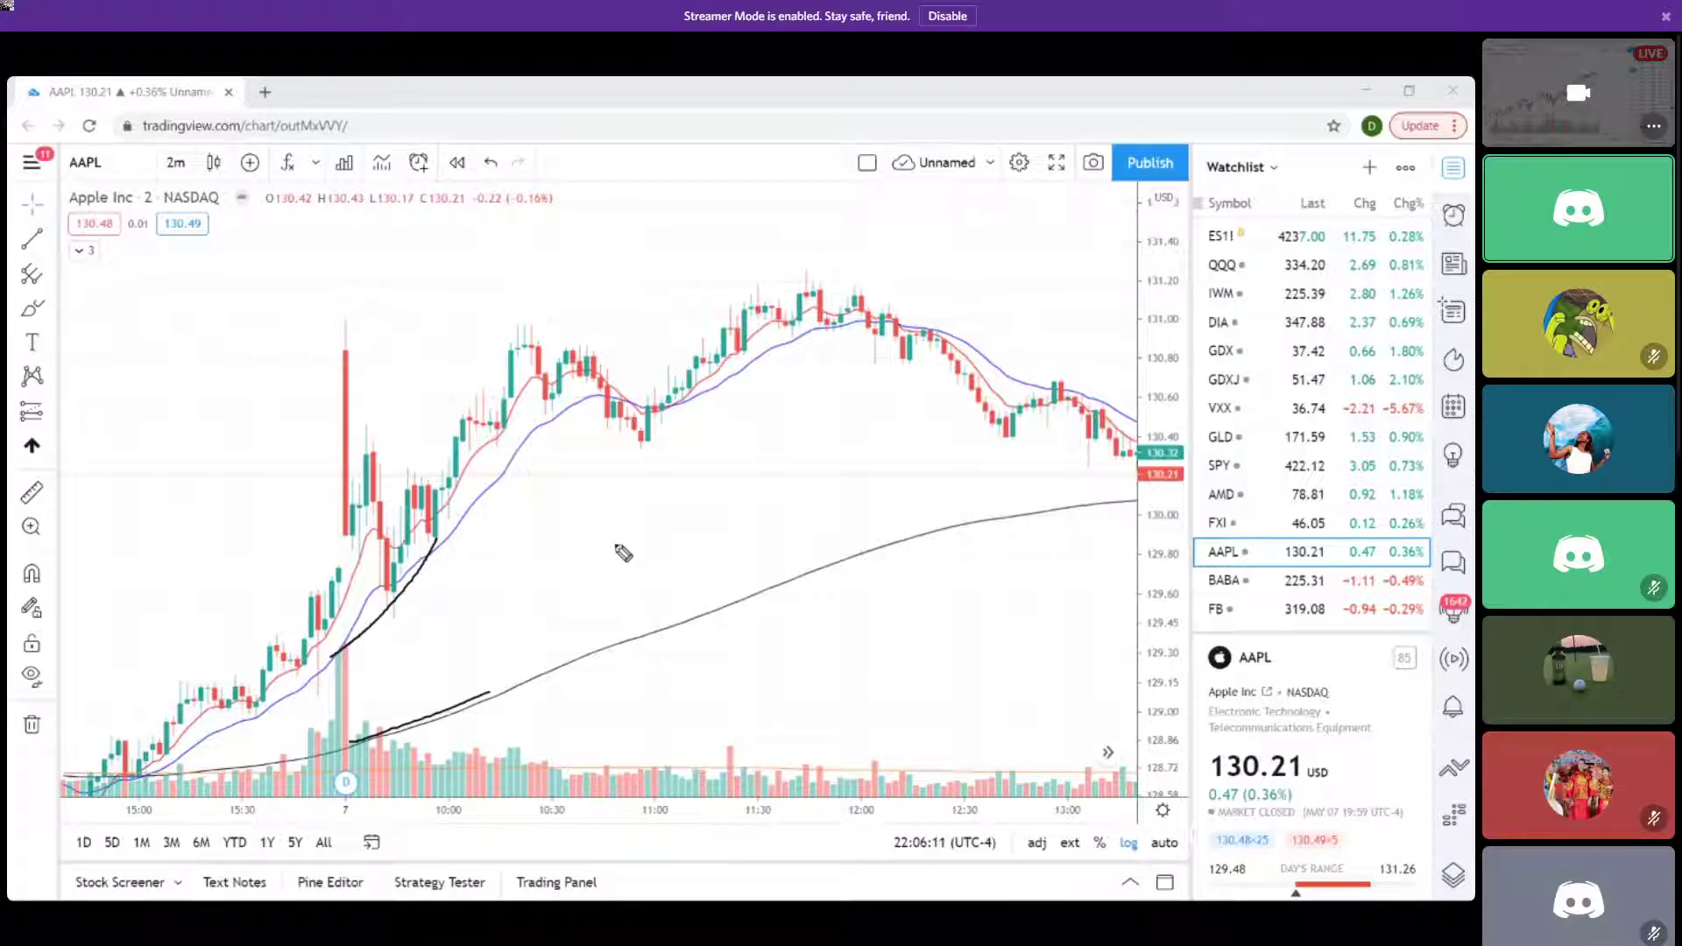
left_click_drag(298, 351, 389, 358)
left_click_drag(320, 537, 366, 540)
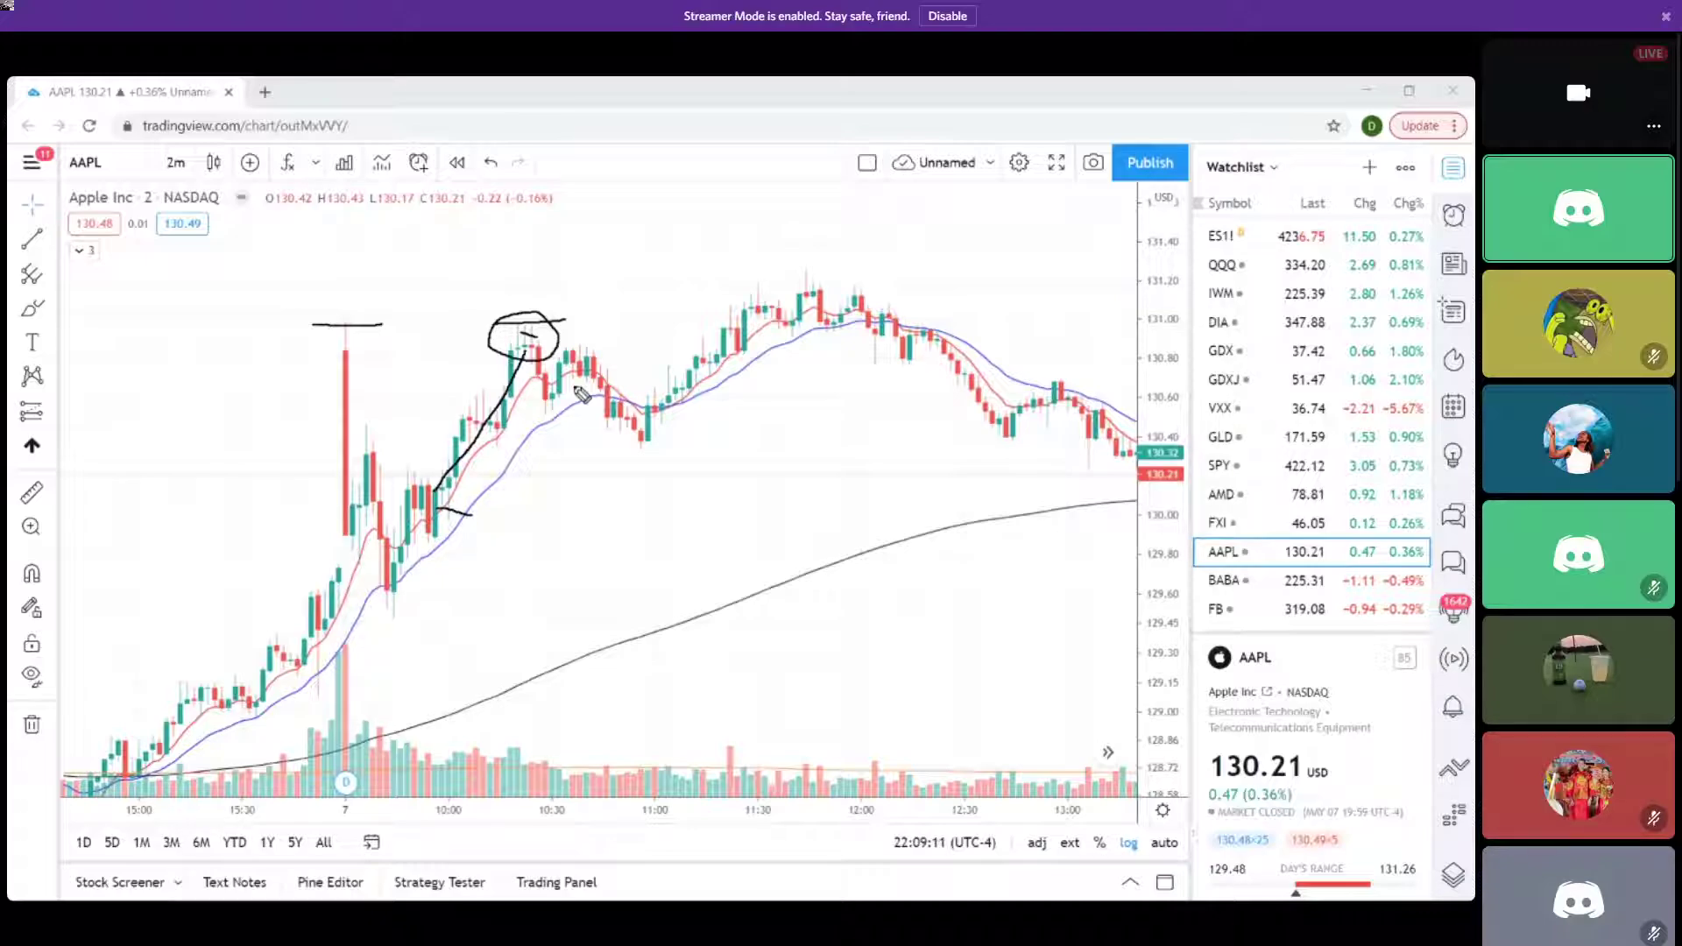
Trace the swing between the 10:00 base and the circled peak near 131.00 in both directions, and clear the annotations.
mouse_move(535, 371)
left_mouse_down()
mouse_move(531, 344)
mouse_move(545, 416)
mouse_move(449, 508)
left_mouse_up()
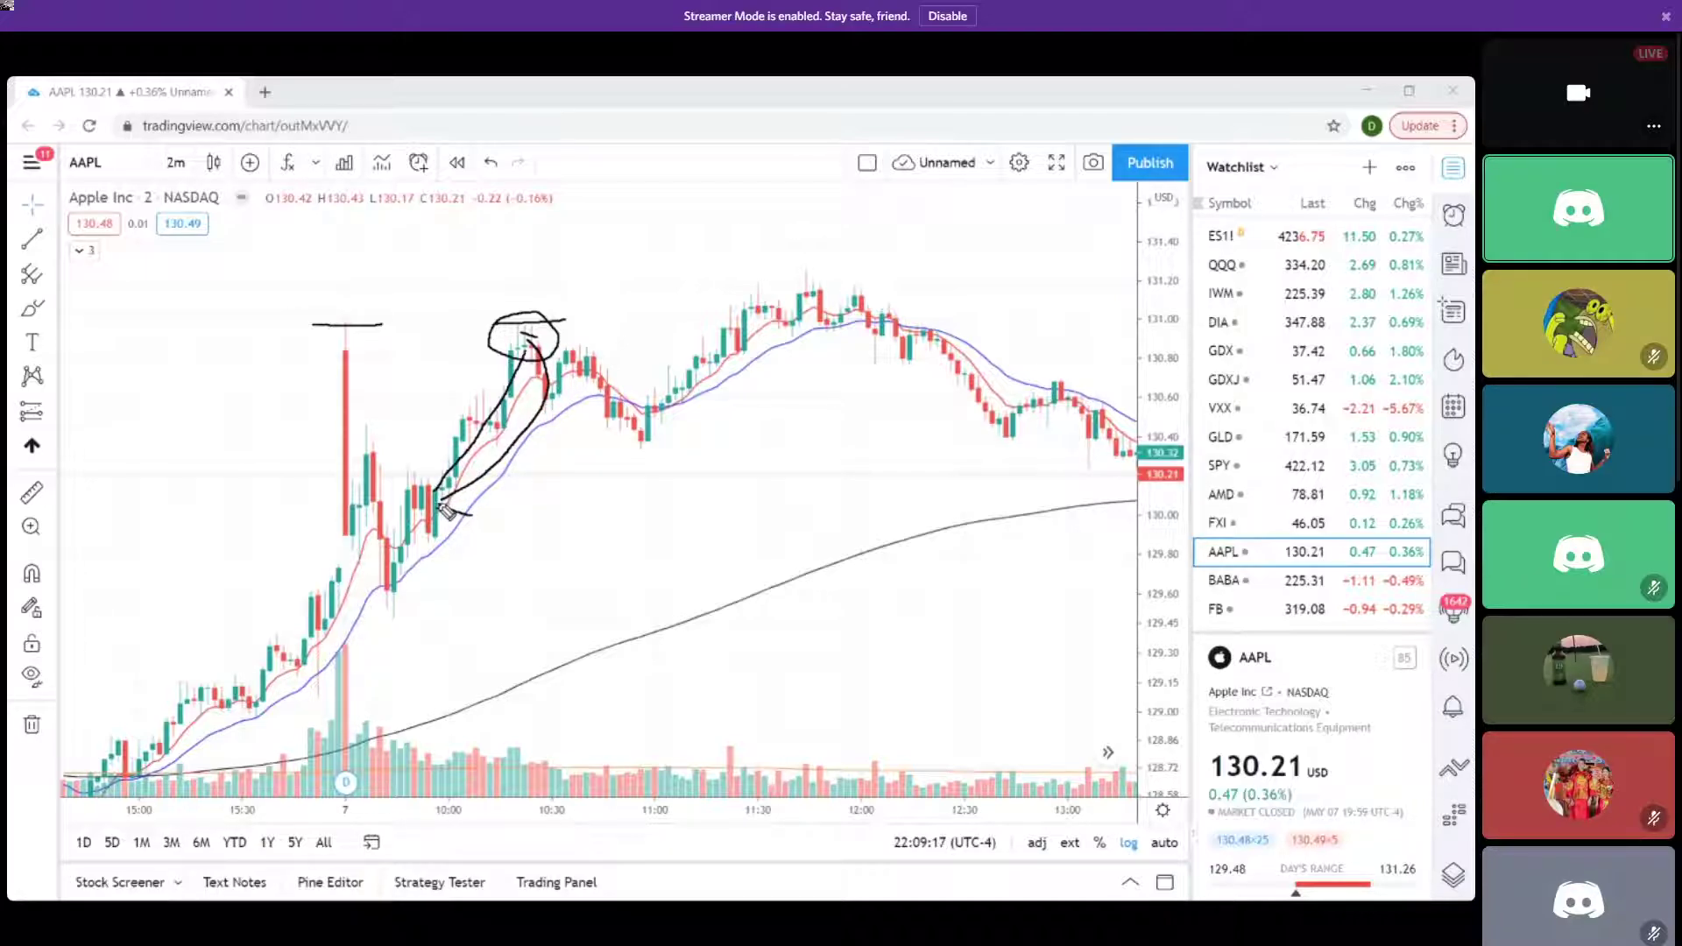
left_click_drag(435, 493, 532, 326)
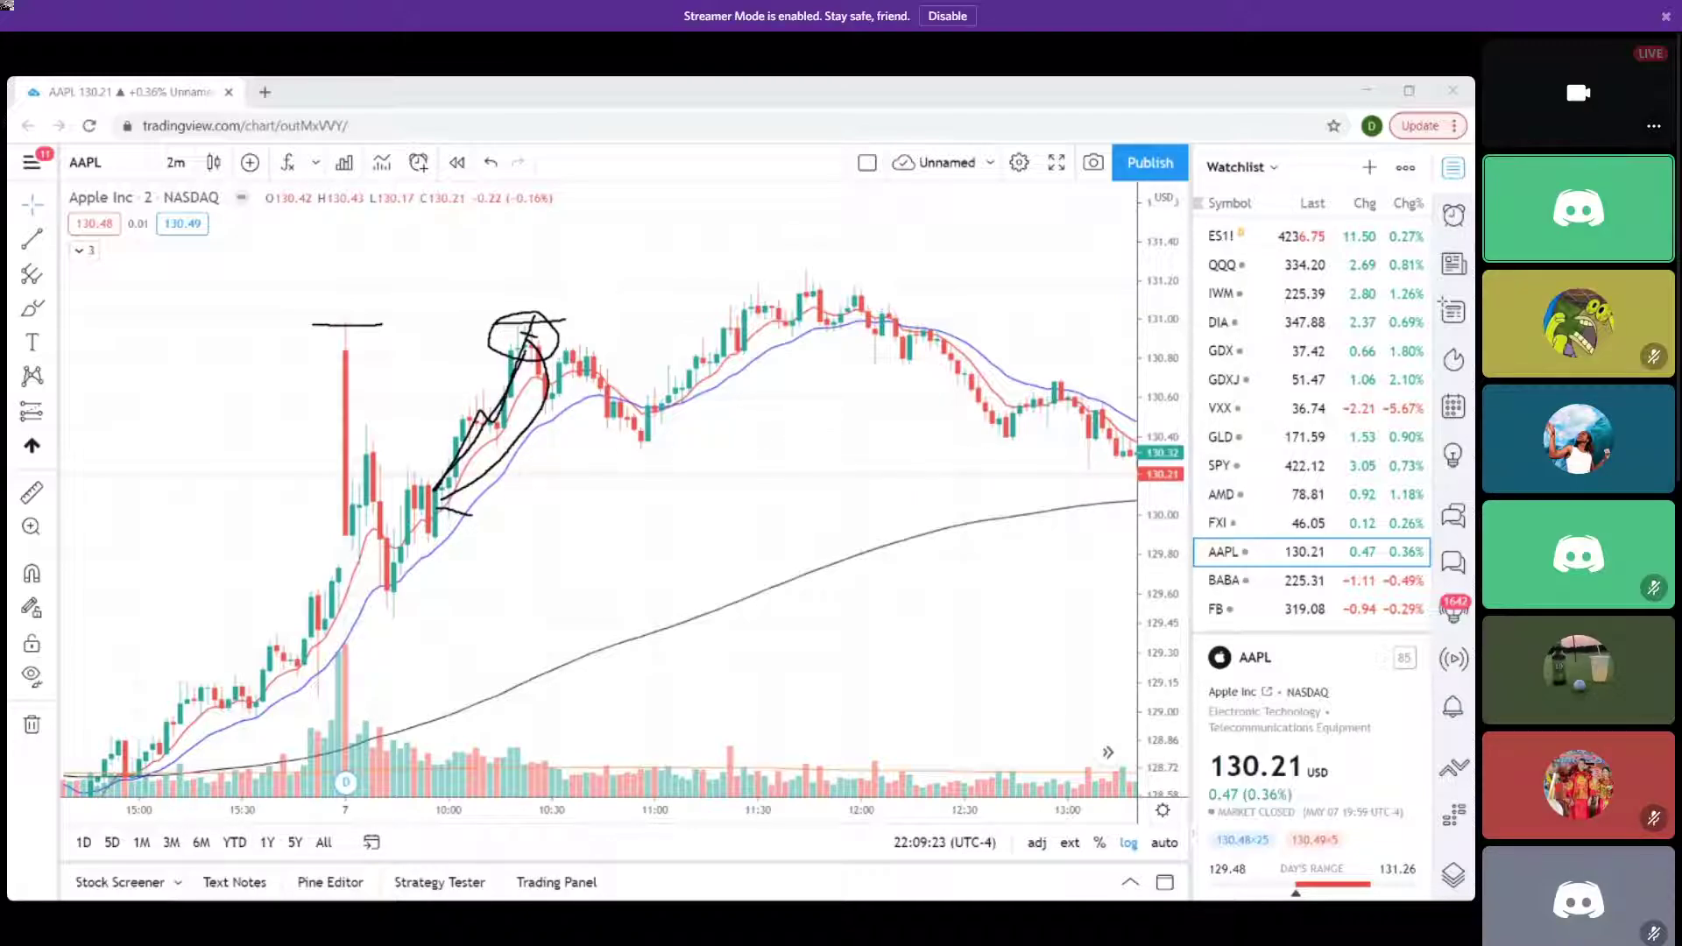
key("Escape")
Draw the upswing from the low near 129.60 to the peak near 131.00, and mark the high and low with short horizontal strokes.
left_click_drag(426, 522, 544, 333)
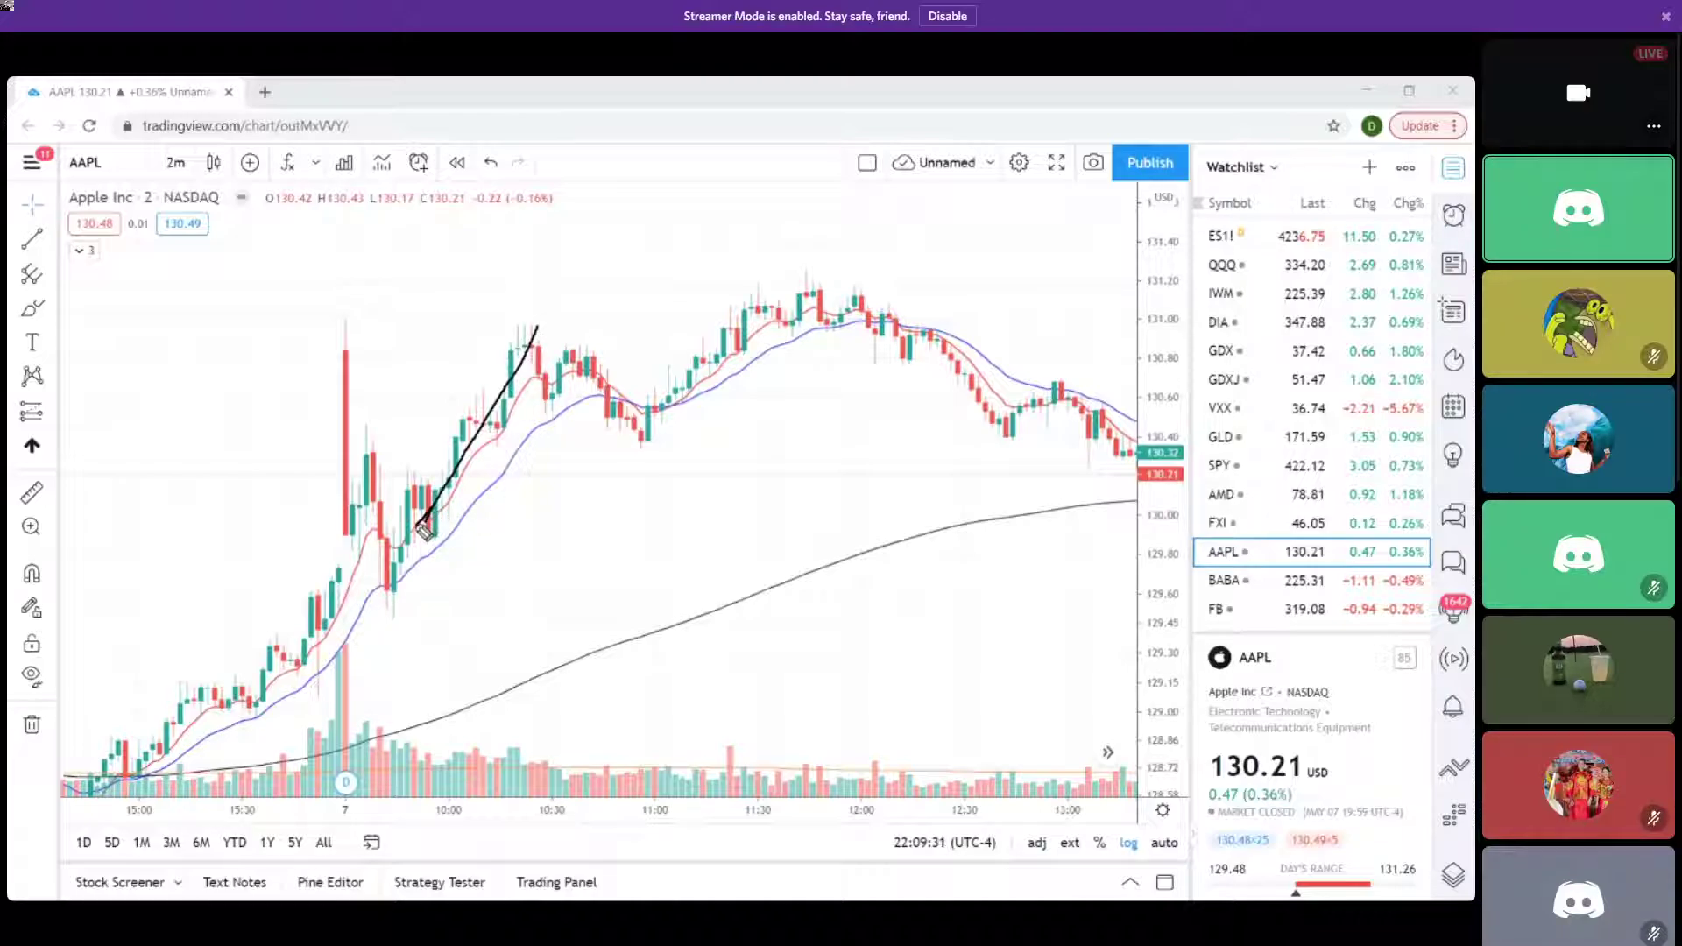
mouse_move(386, 607)
left_mouse_down()
mouse_move(407, 610)
mouse_move(417, 550)
mouse_move(562, 303)
mouse_move(586, 315)
left_mouse_up()
left_click_drag(354, 606, 442, 601)
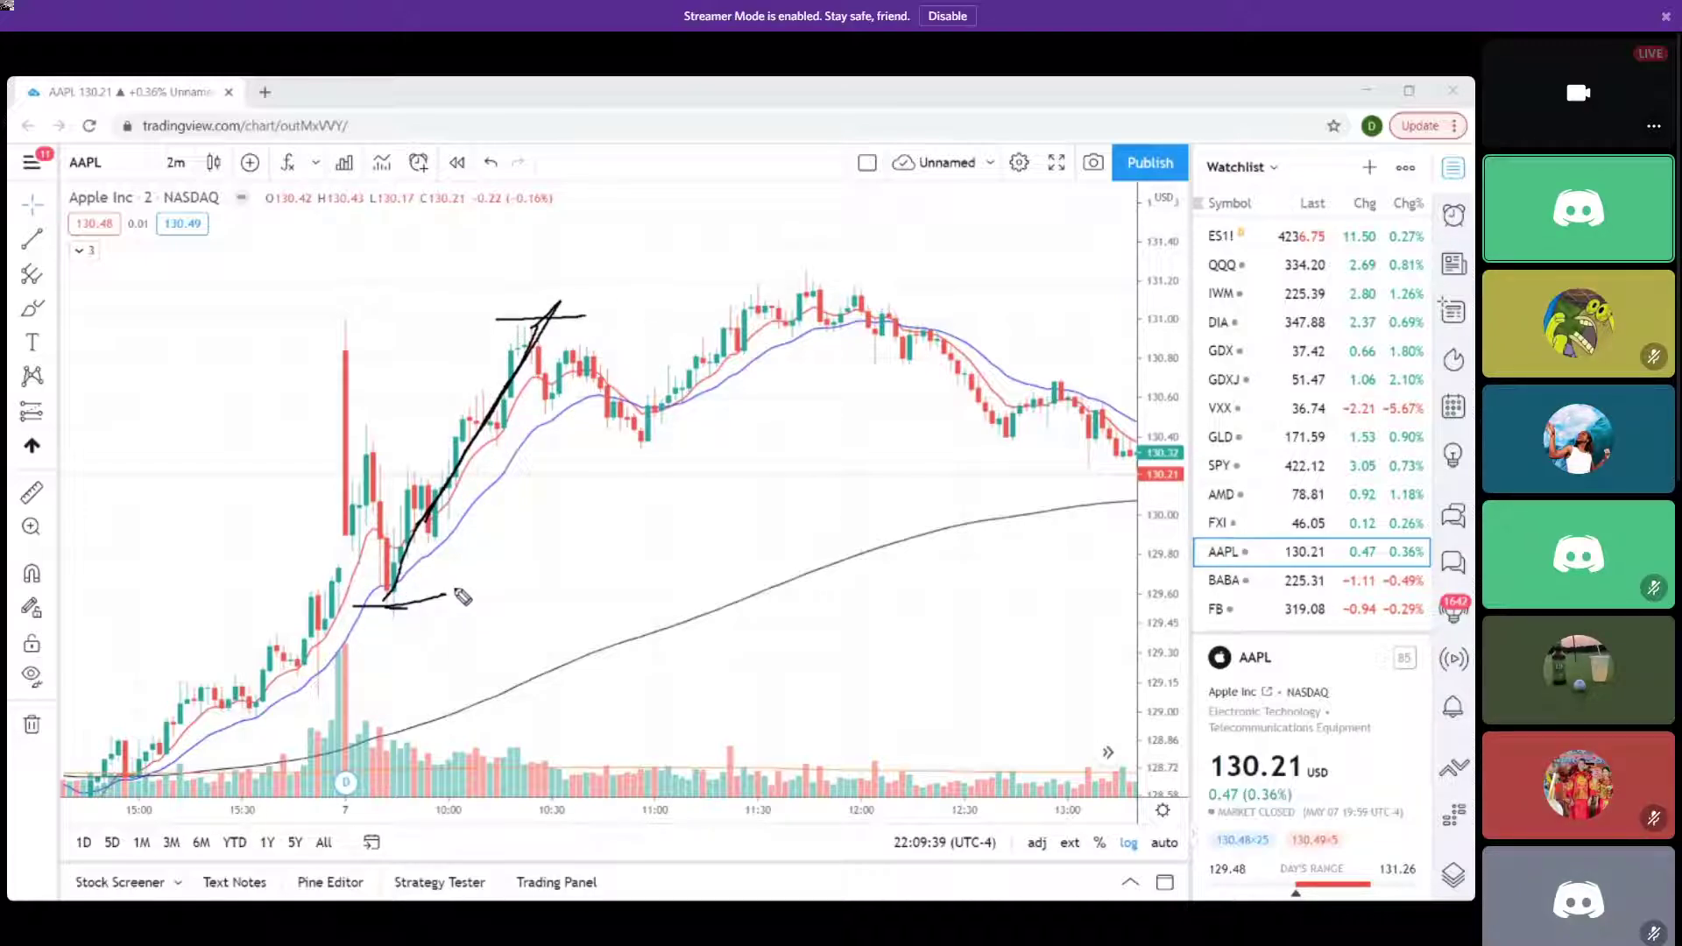
Draw a horizontal level at about 130.40 from the early spike high, circle where price touches it, and erase all annotations.
left_click_drag(360, 435, 792, 435)
left_click_drag(391, 424, 372, 432)
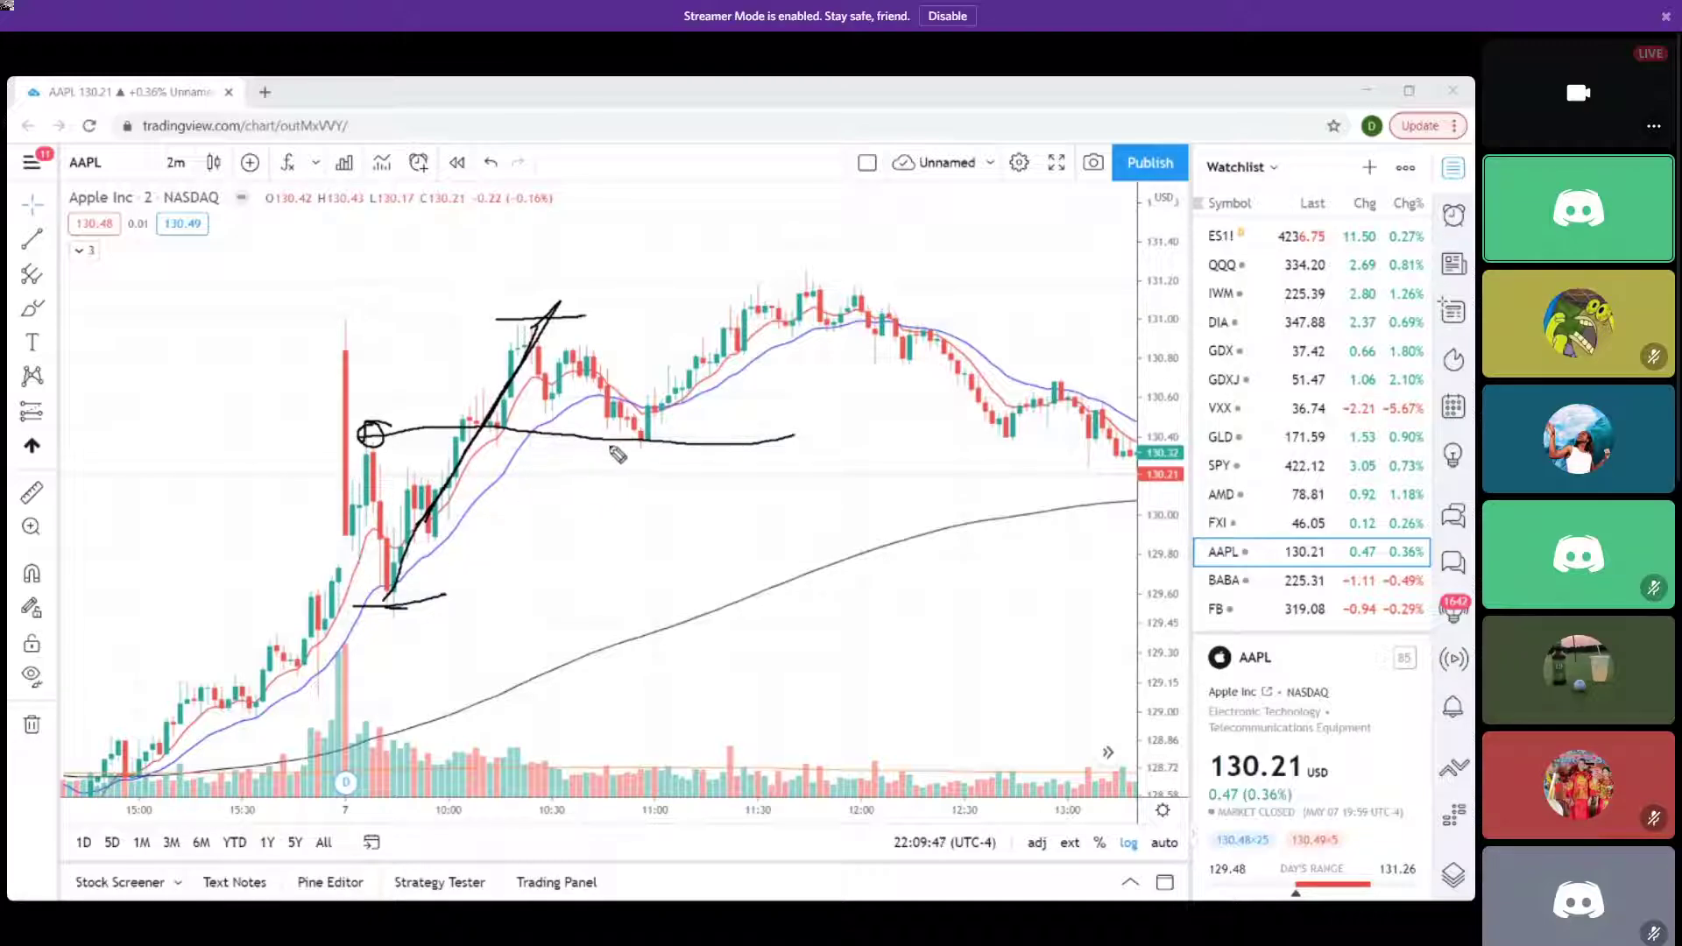
mouse_move(657, 445)
left_mouse_down()
mouse_move(620, 454)
mouse_move(636, 430)
left_mouse_up()
key("e")
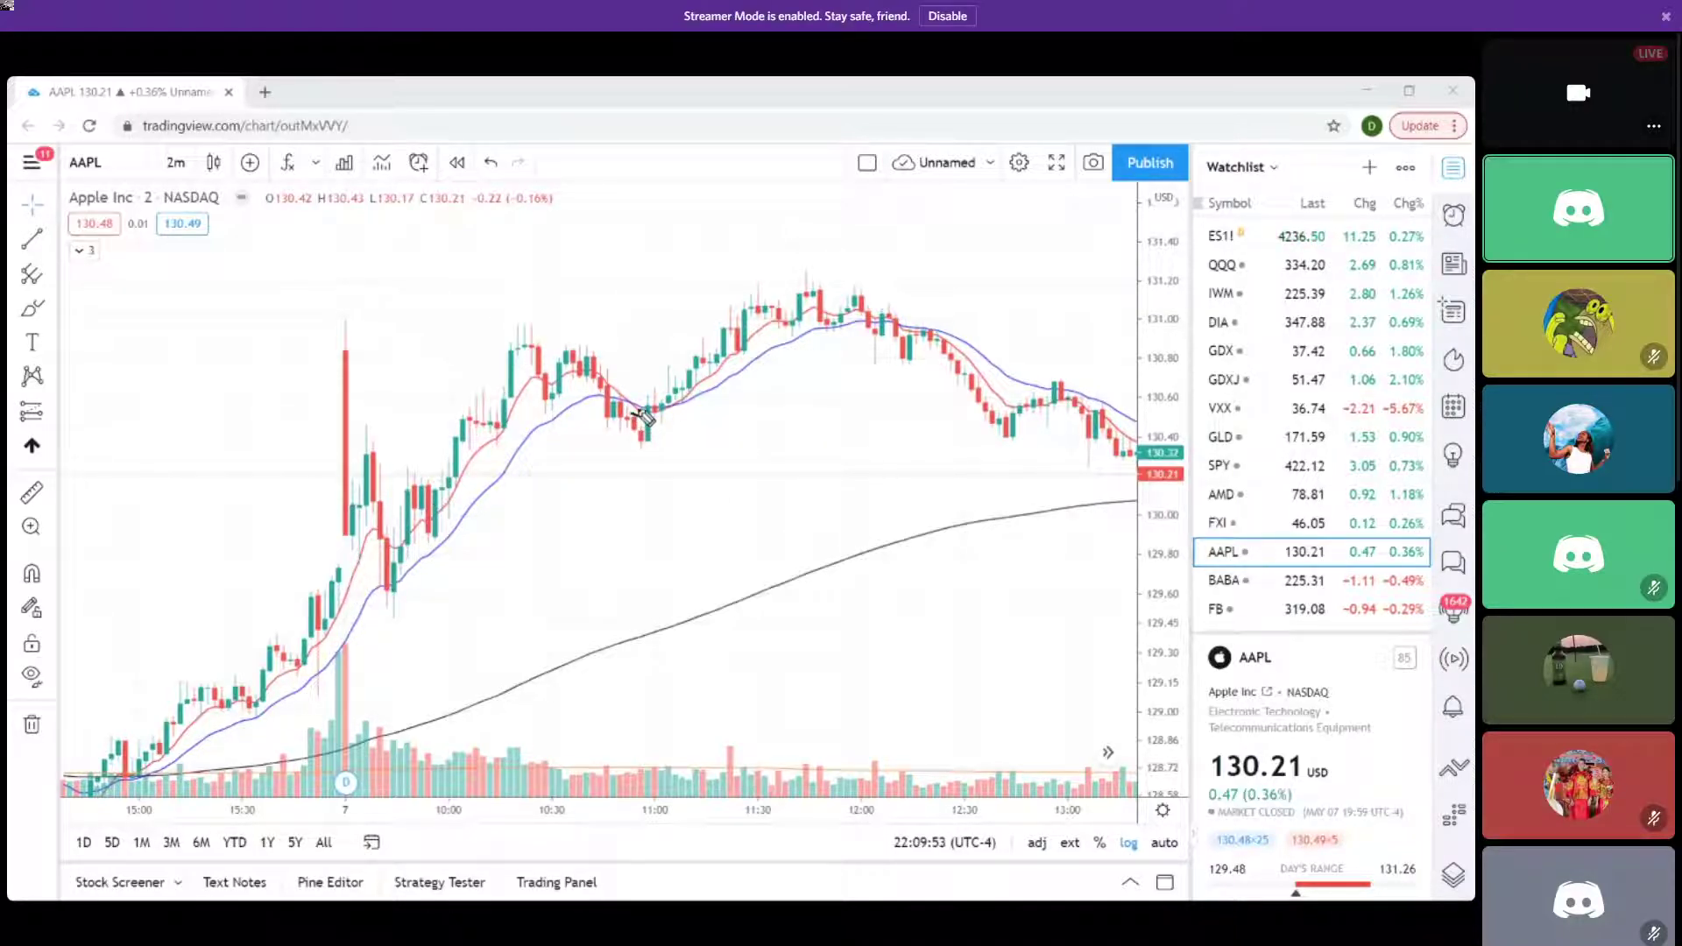
Outline the green candle near 11:00, trace the rally to about 11:30, mark the prior swing's high, and erase all annotations.
mouse_move(662, 411)
left_mouse_down()
mouse_move(648, 452)
mouse_move(644, 404)
mouse_move(647, 438)
left_mouse_up()
left_click_drag(648, 424, 692, 438)
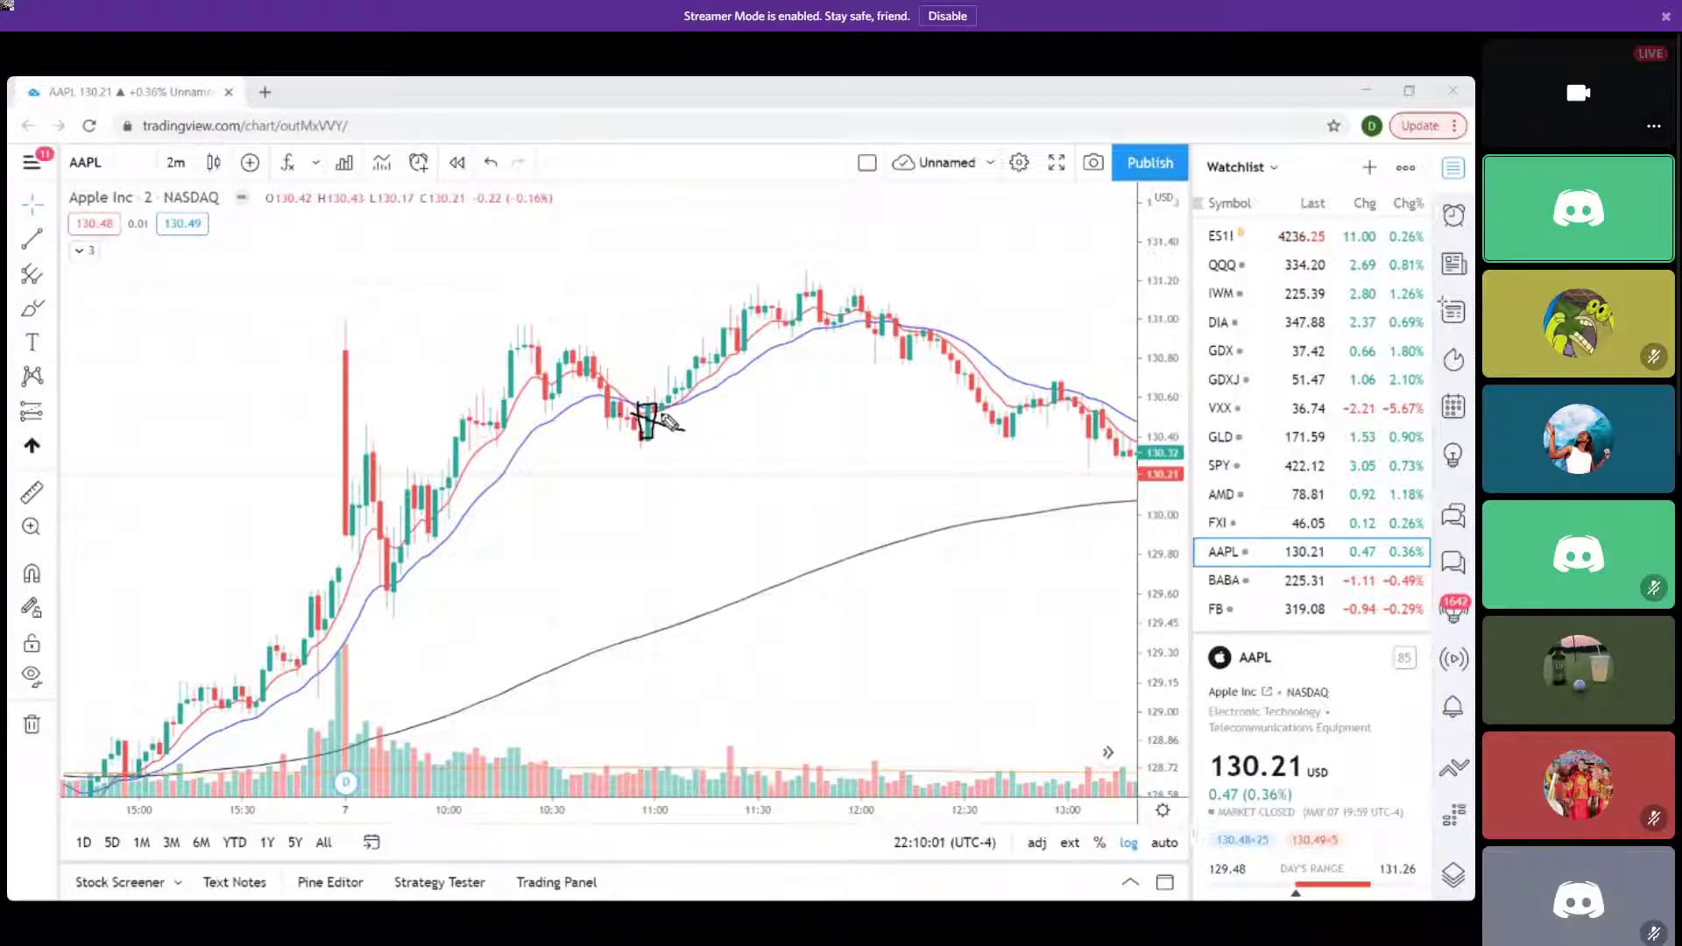
left_click_drag(656, 412, 780, 288)
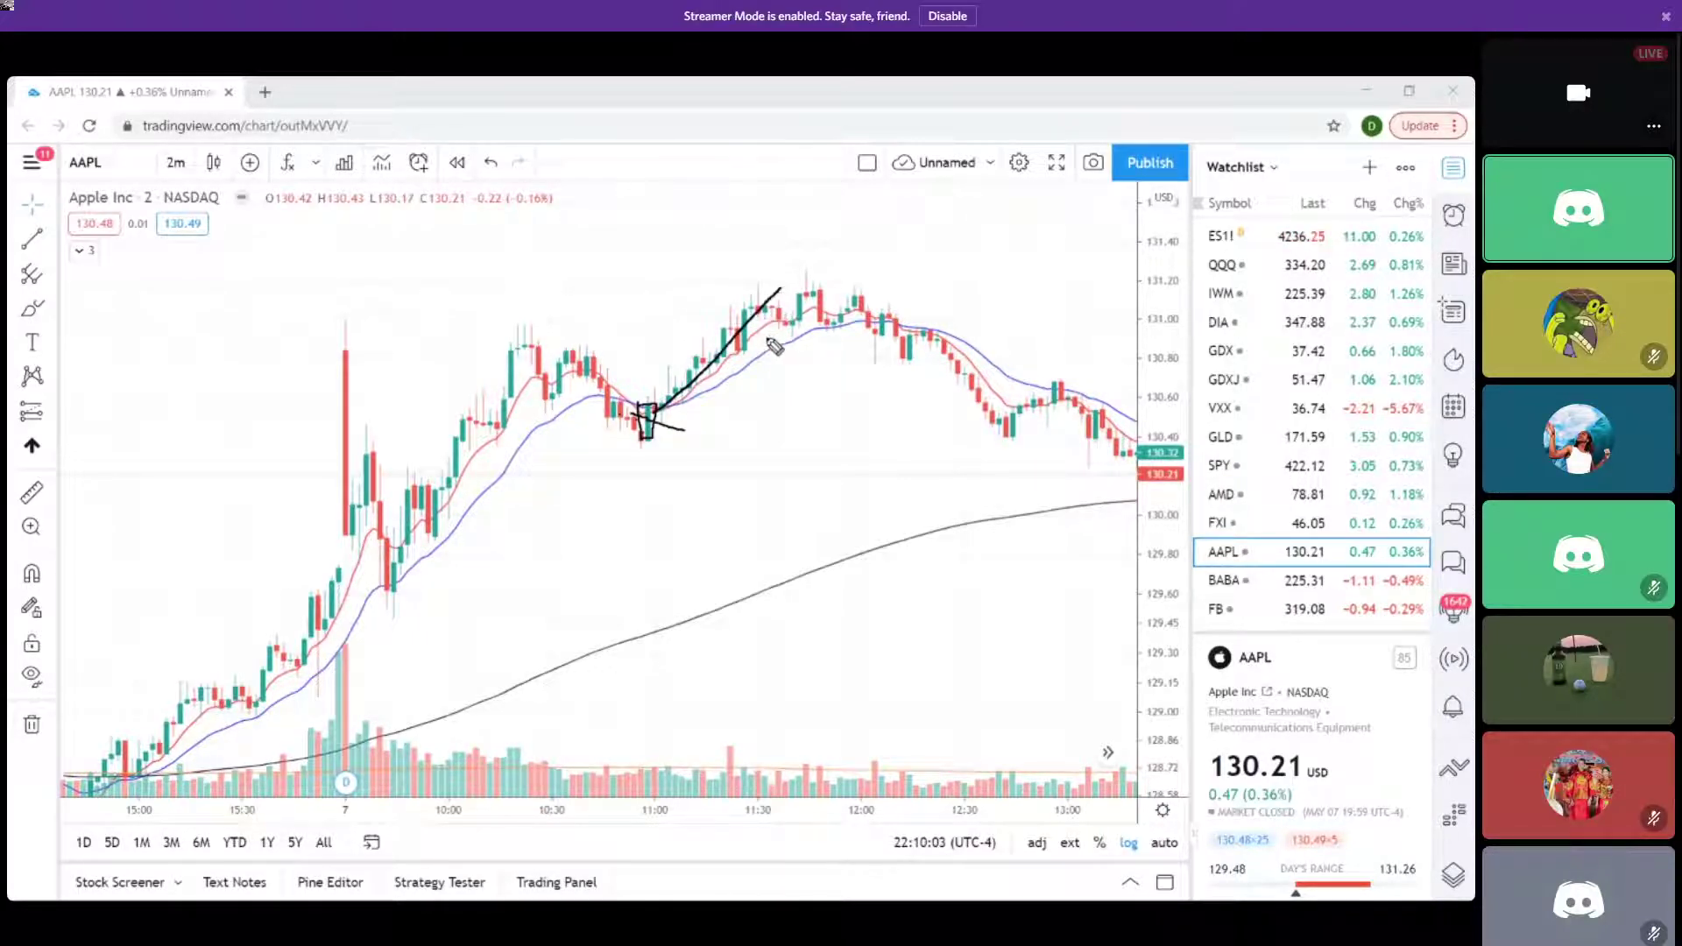
left_click_drag(497, 322, 546, 322)
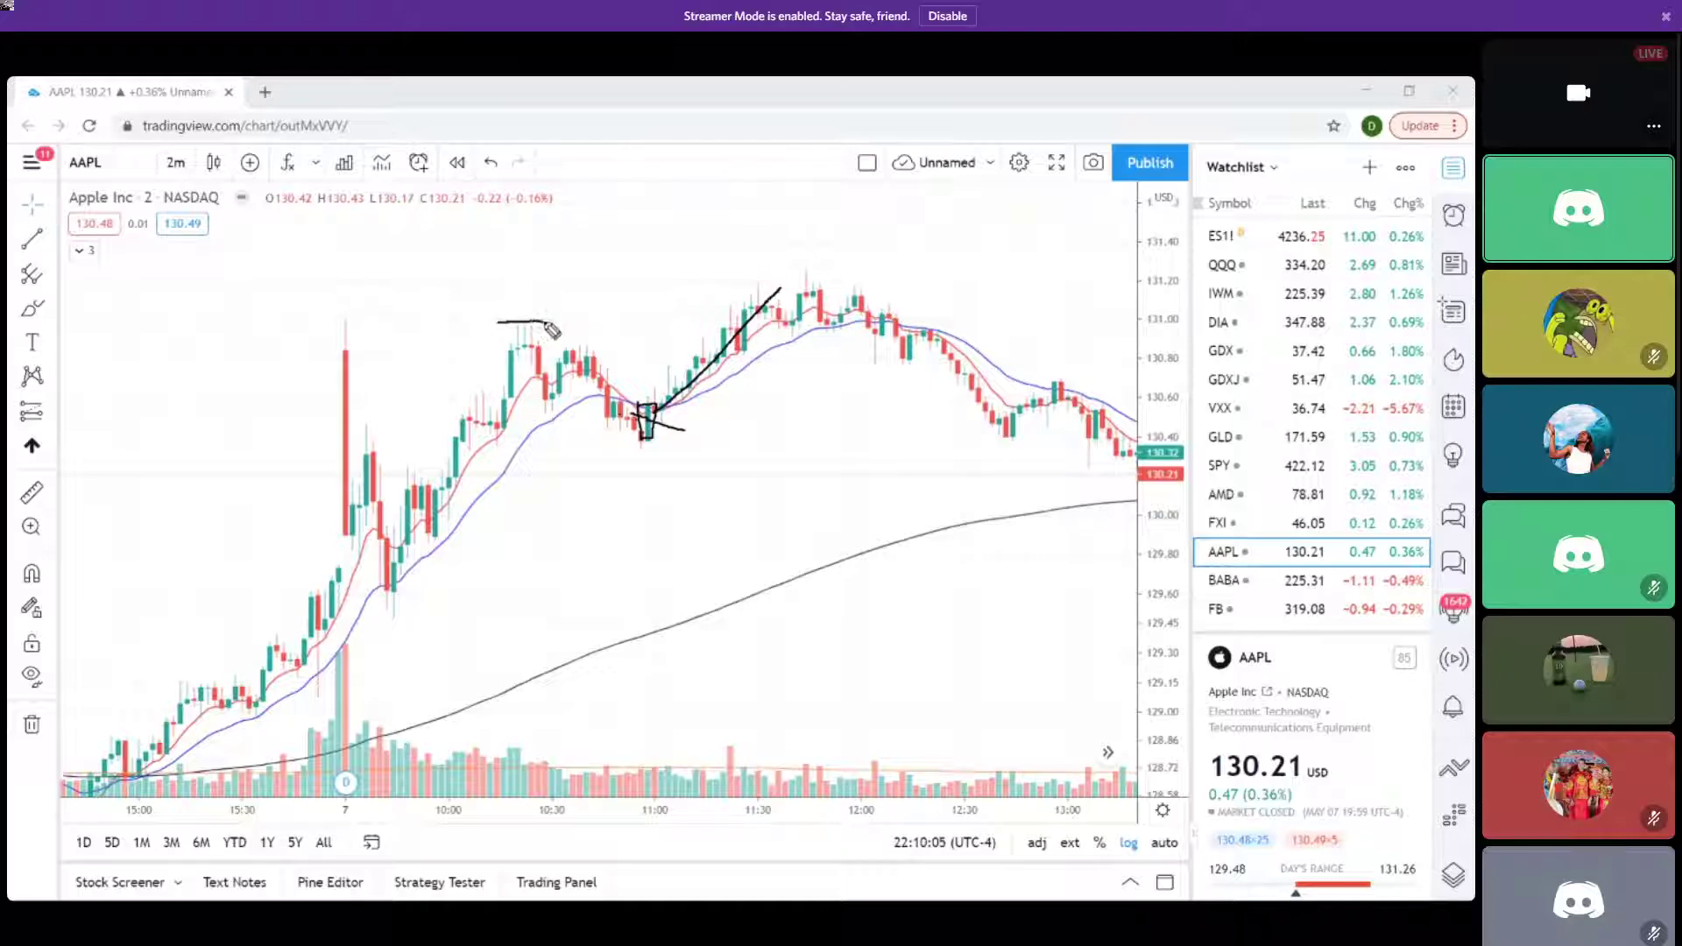
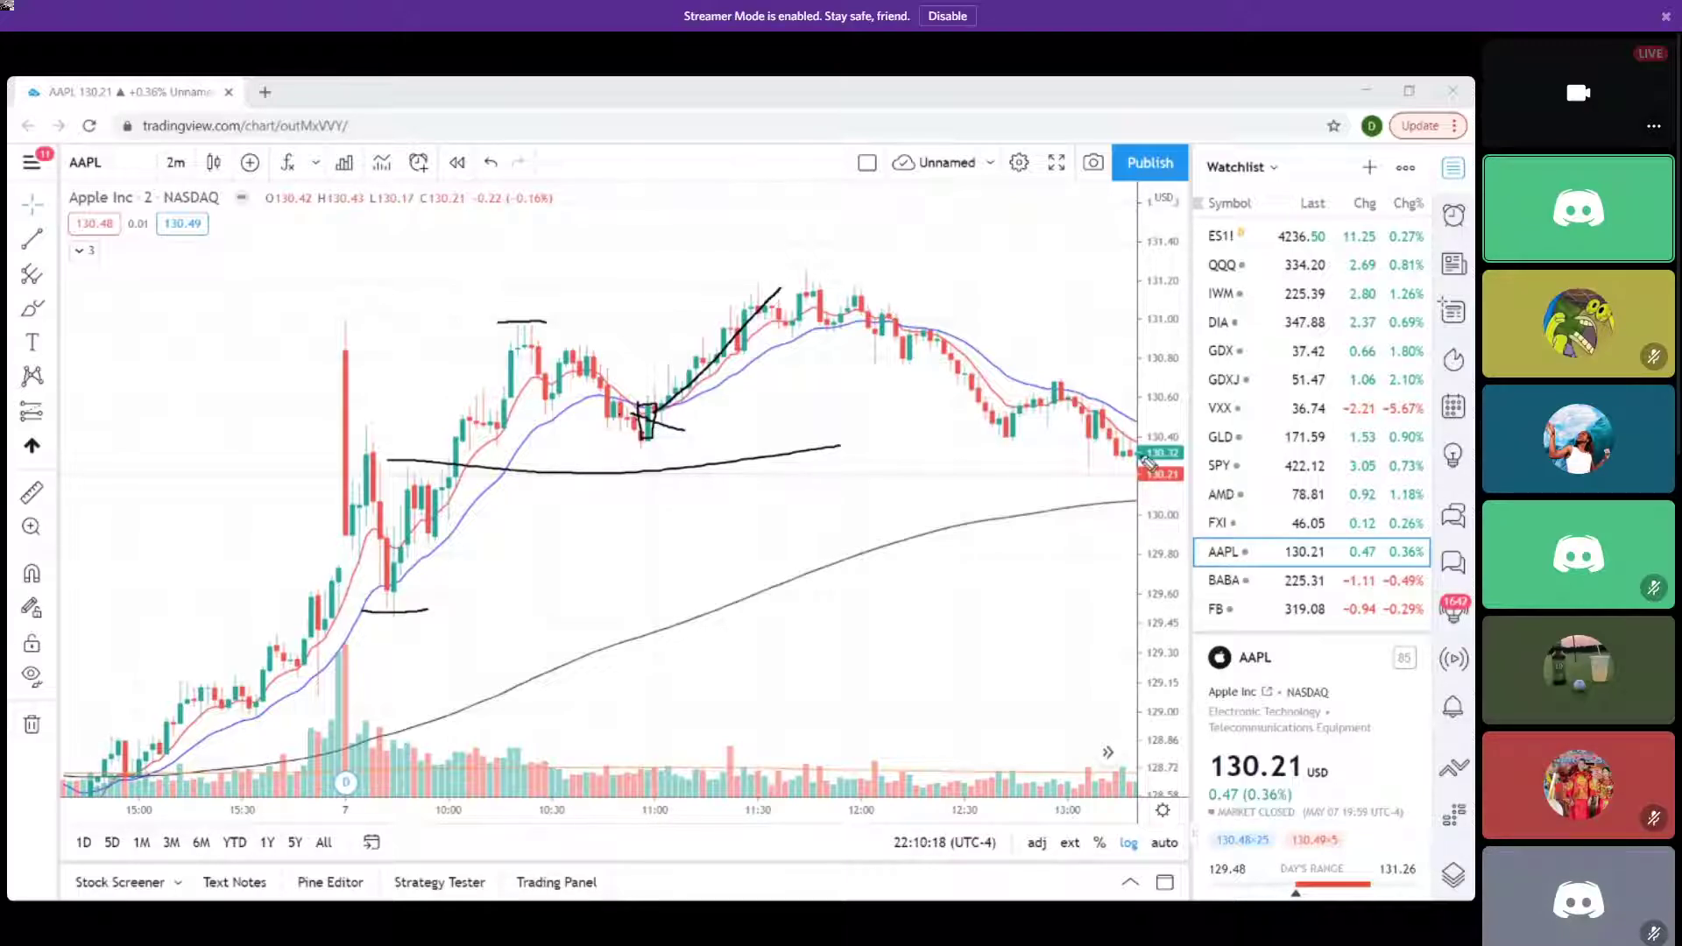
key("e")
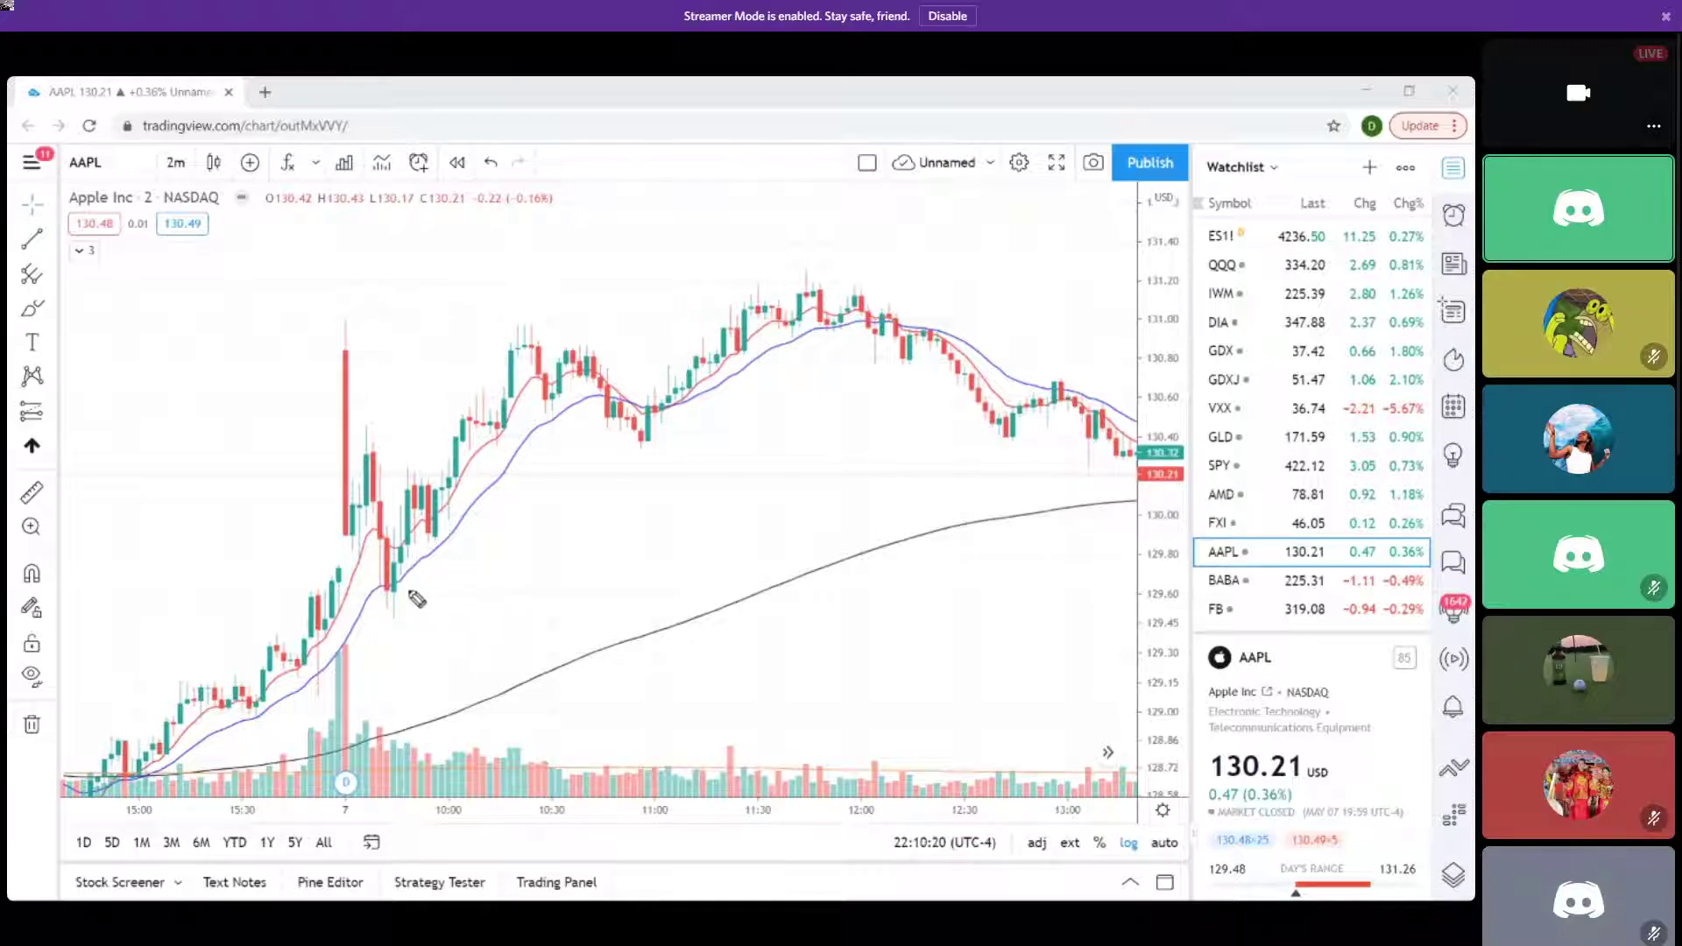
Mark the 10:00 level, trace the rise, the pullback to 11:00 and the following rally, and clear the strokes.
left_click_drag(432, 484, 454, 483)
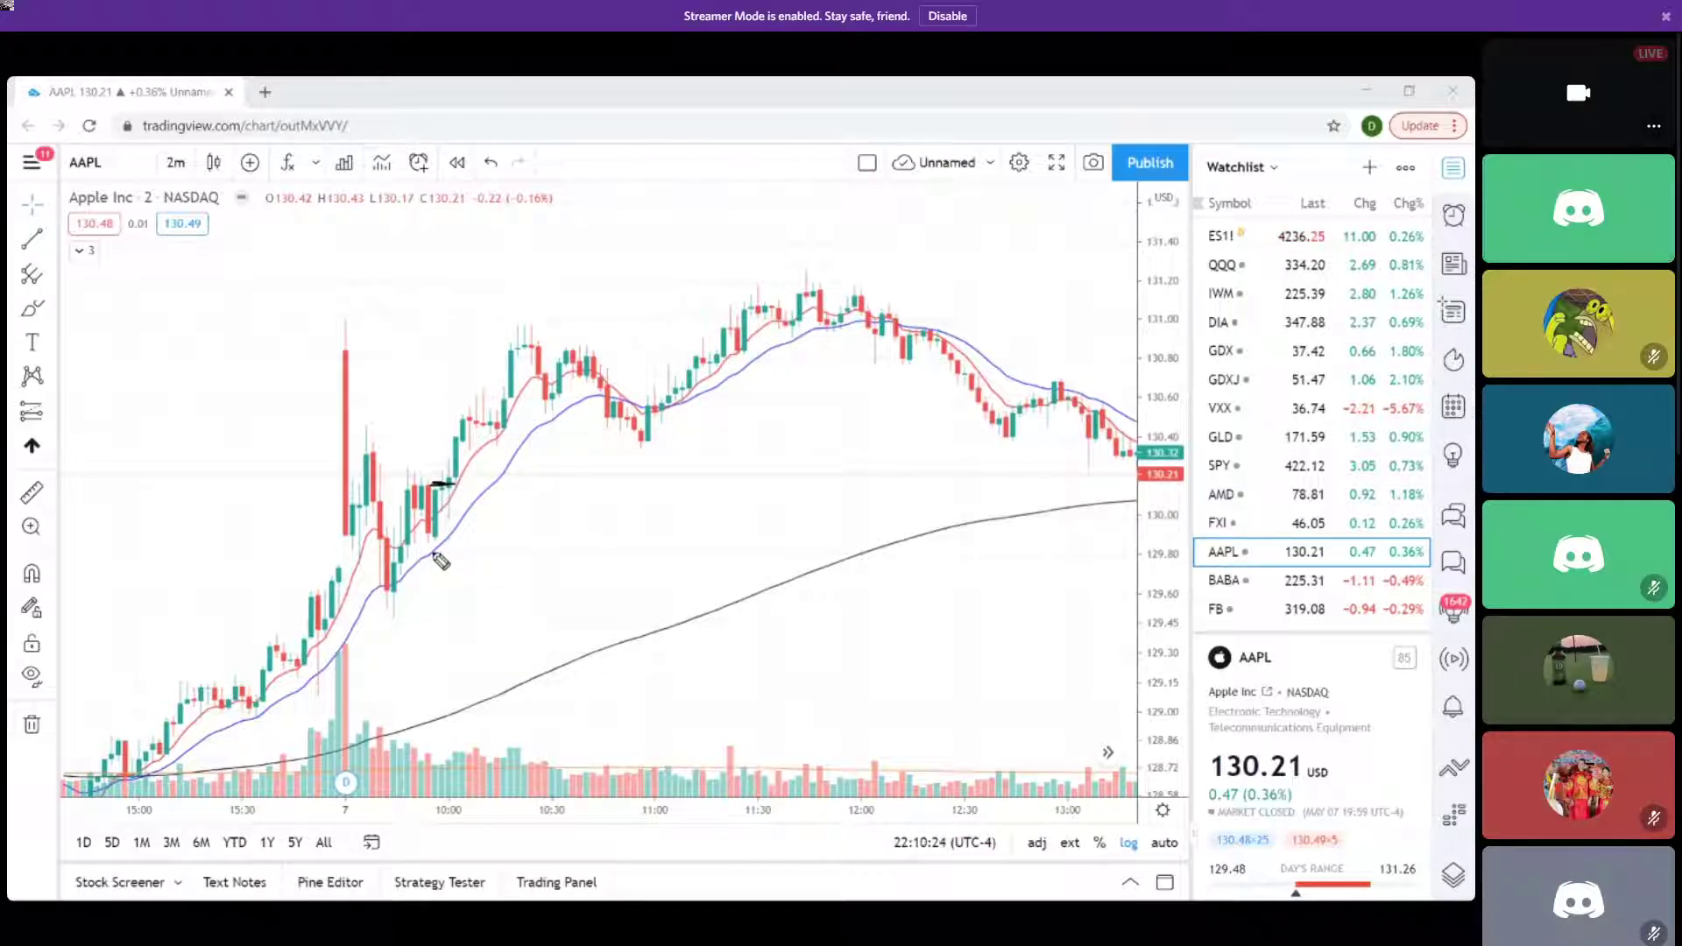
mouse_move(445, 496)
left_mouse_down()
mouse_move(530, 348)
mouse_move(589, 372)
mouse_move(644, 438)
mouse_move(650, 406)
mouse_move(624, 403)
left_mouse_up()
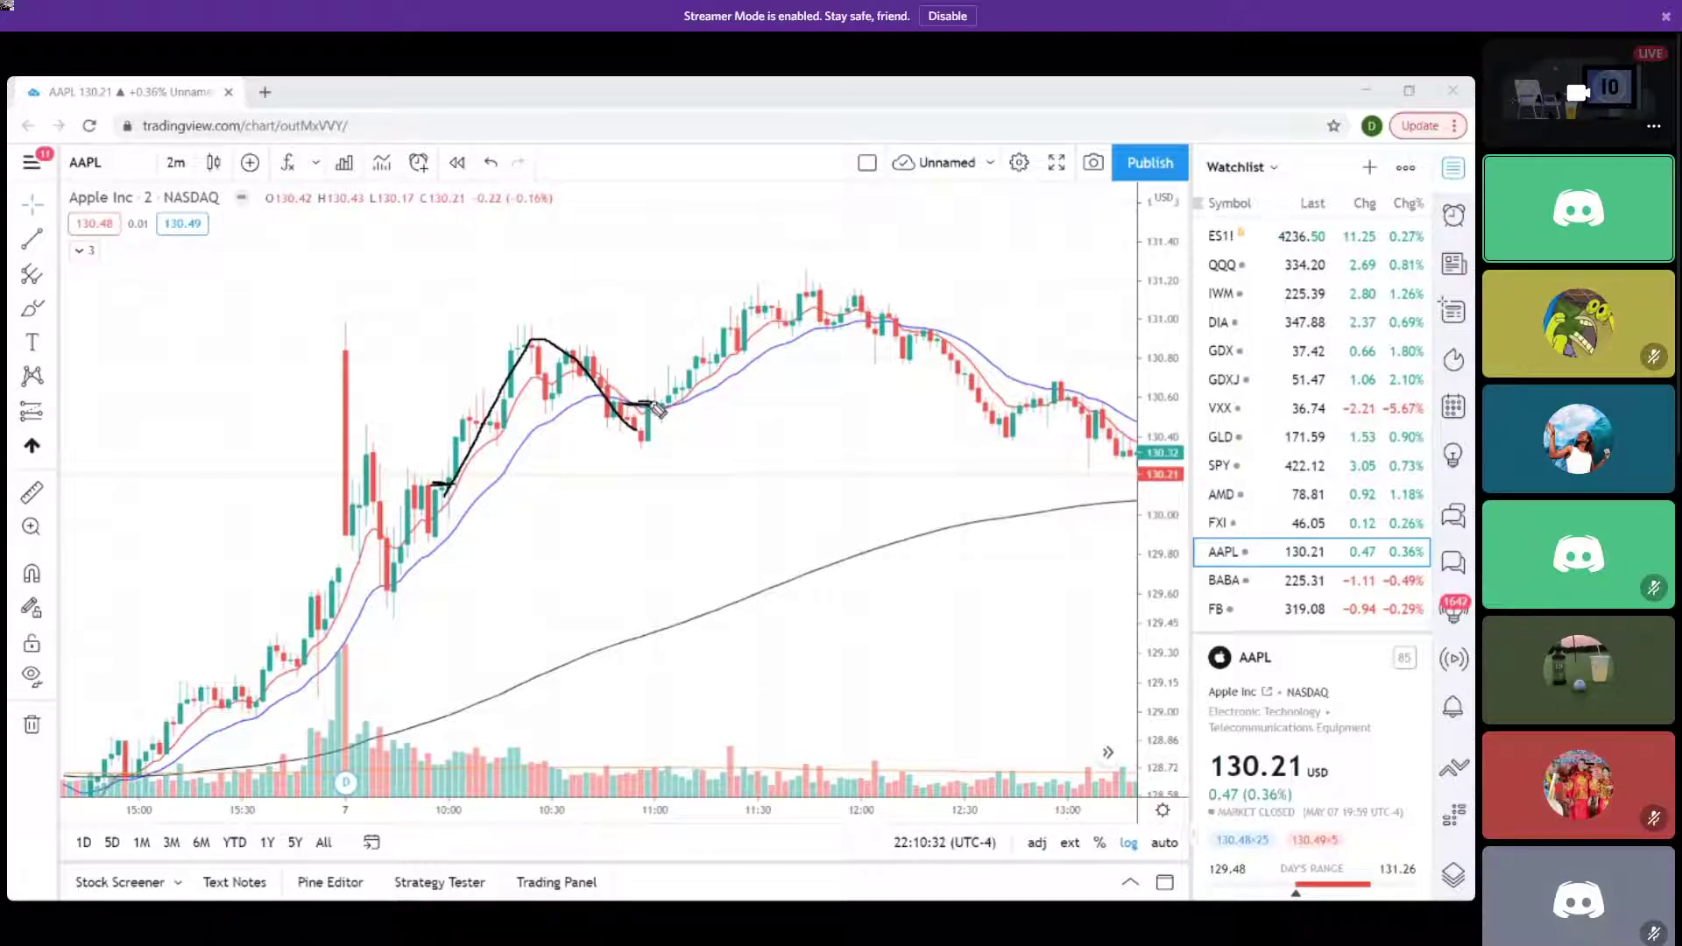
left_click_drag(650, 410, 780, 306)
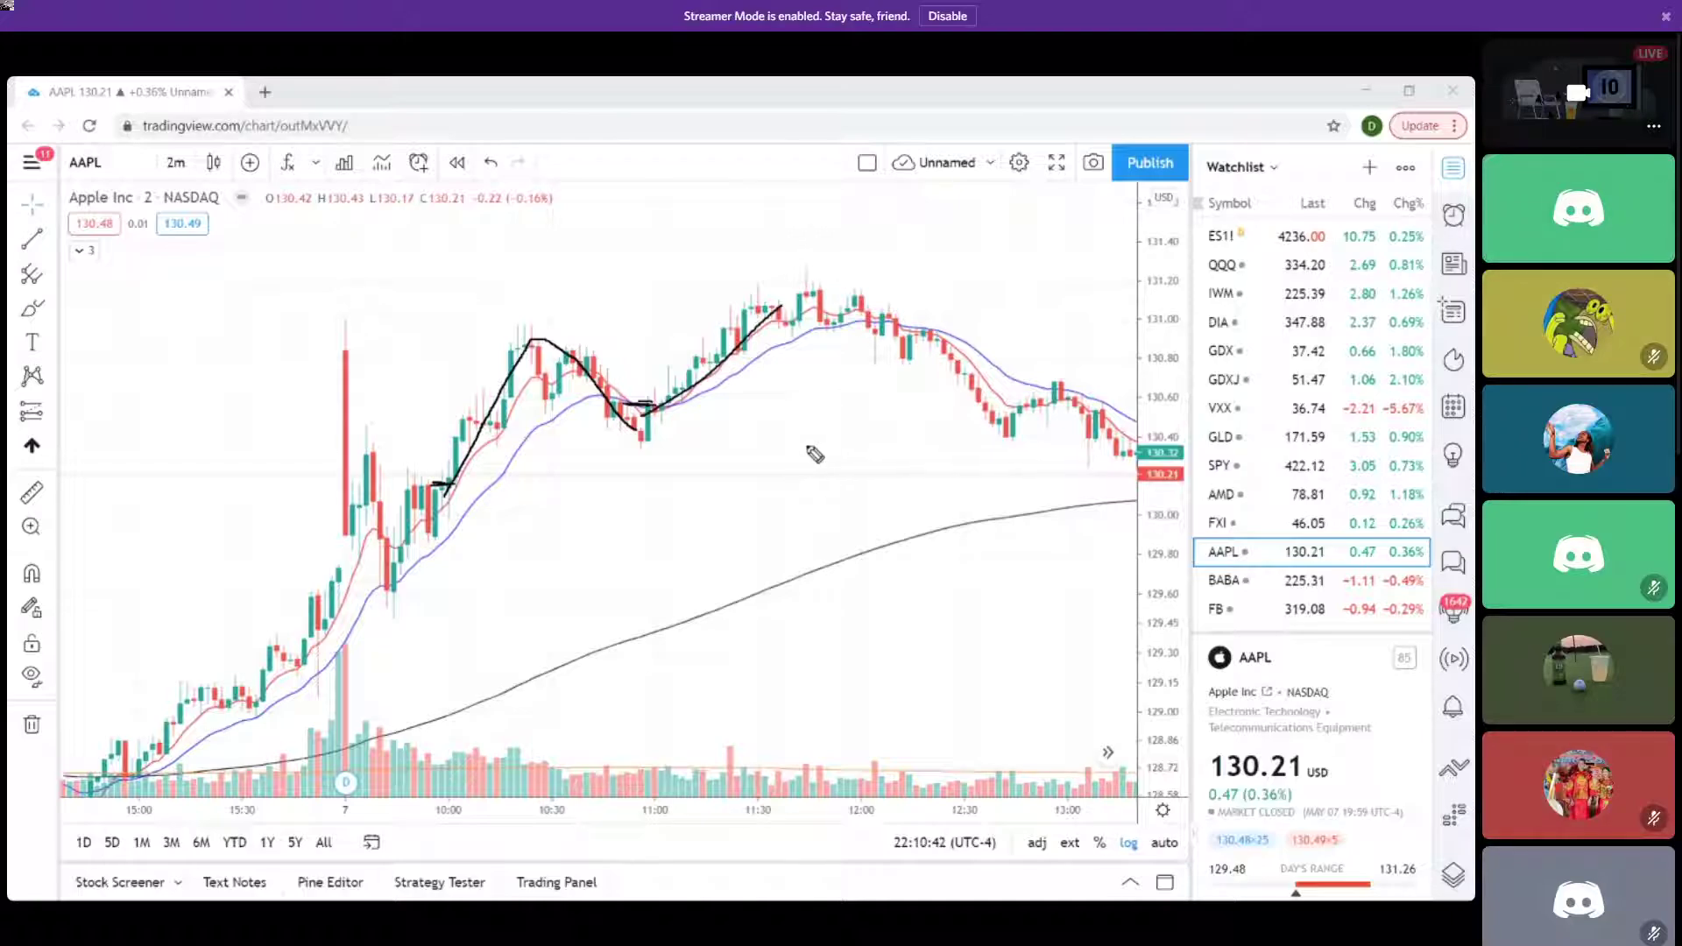
left_click_drag(648, 441, 821, 290)
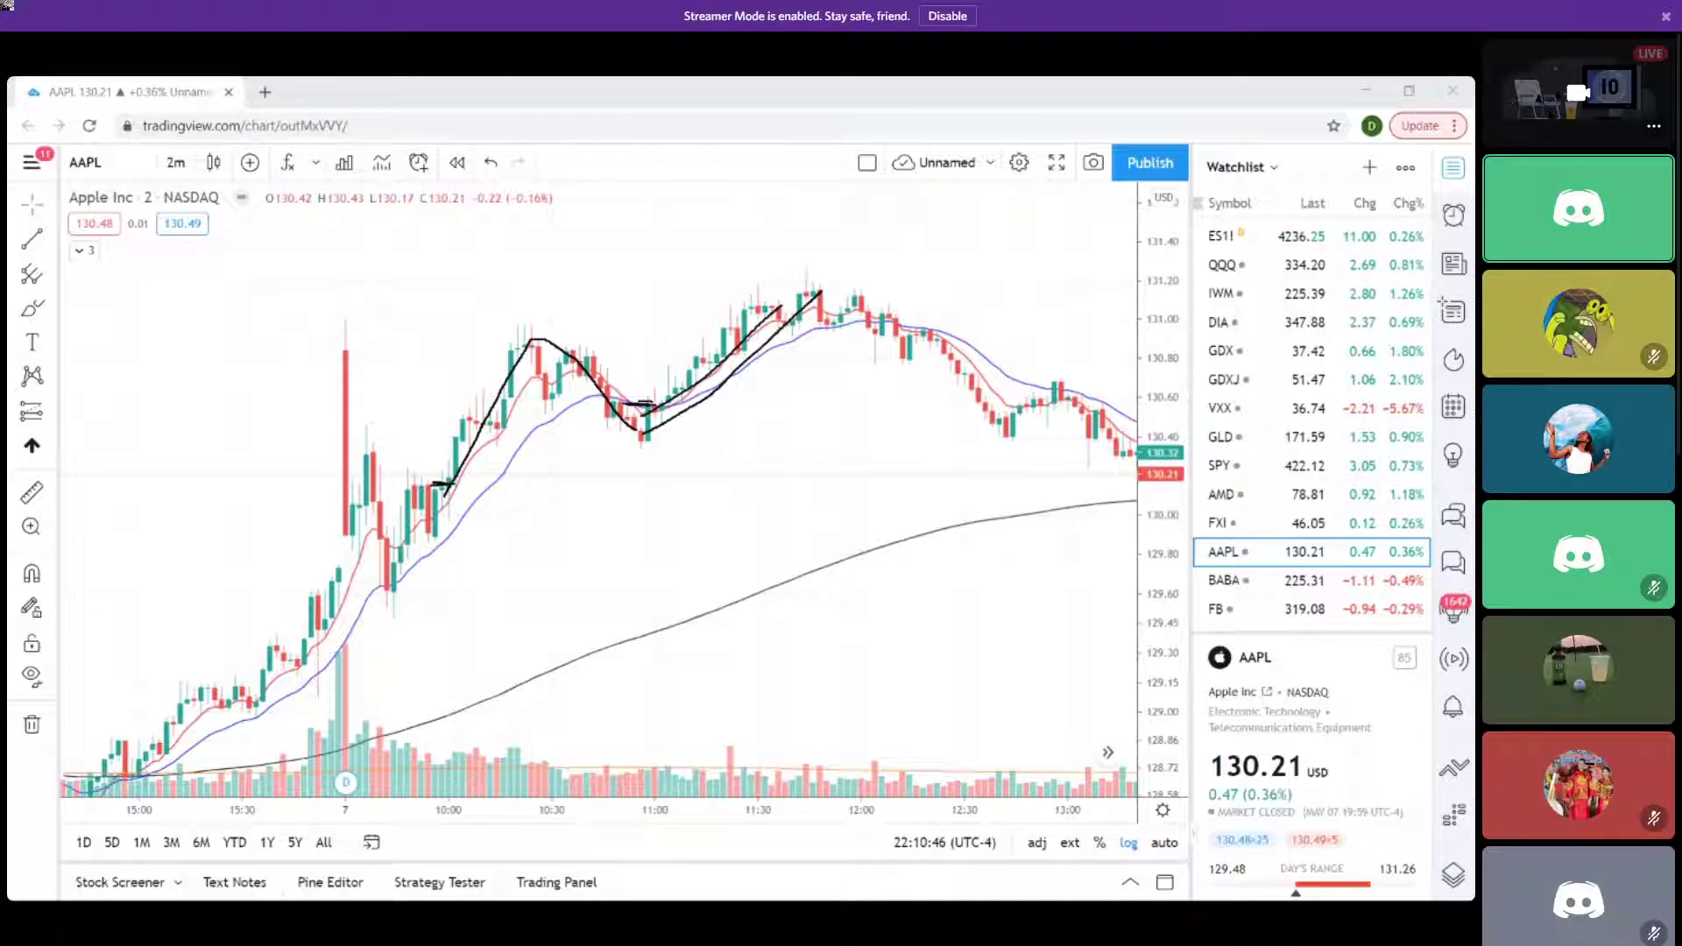
key("ctrl+z")
Circle the two red pullbacks after the 10:20 peak, and trace the surrounding price swings with freehand strokes.
mouse_move(539, 352)
left_mouse_down()
mouse_move(559, 400)
mouse_move(543, 349)
left_mouse_up()
mouse_move(605, 354)
left_mouse_down()
mouse_move(589, 368)
mouse_move(604, 396)
mouse_move(625, 392)
left_mouse_up()
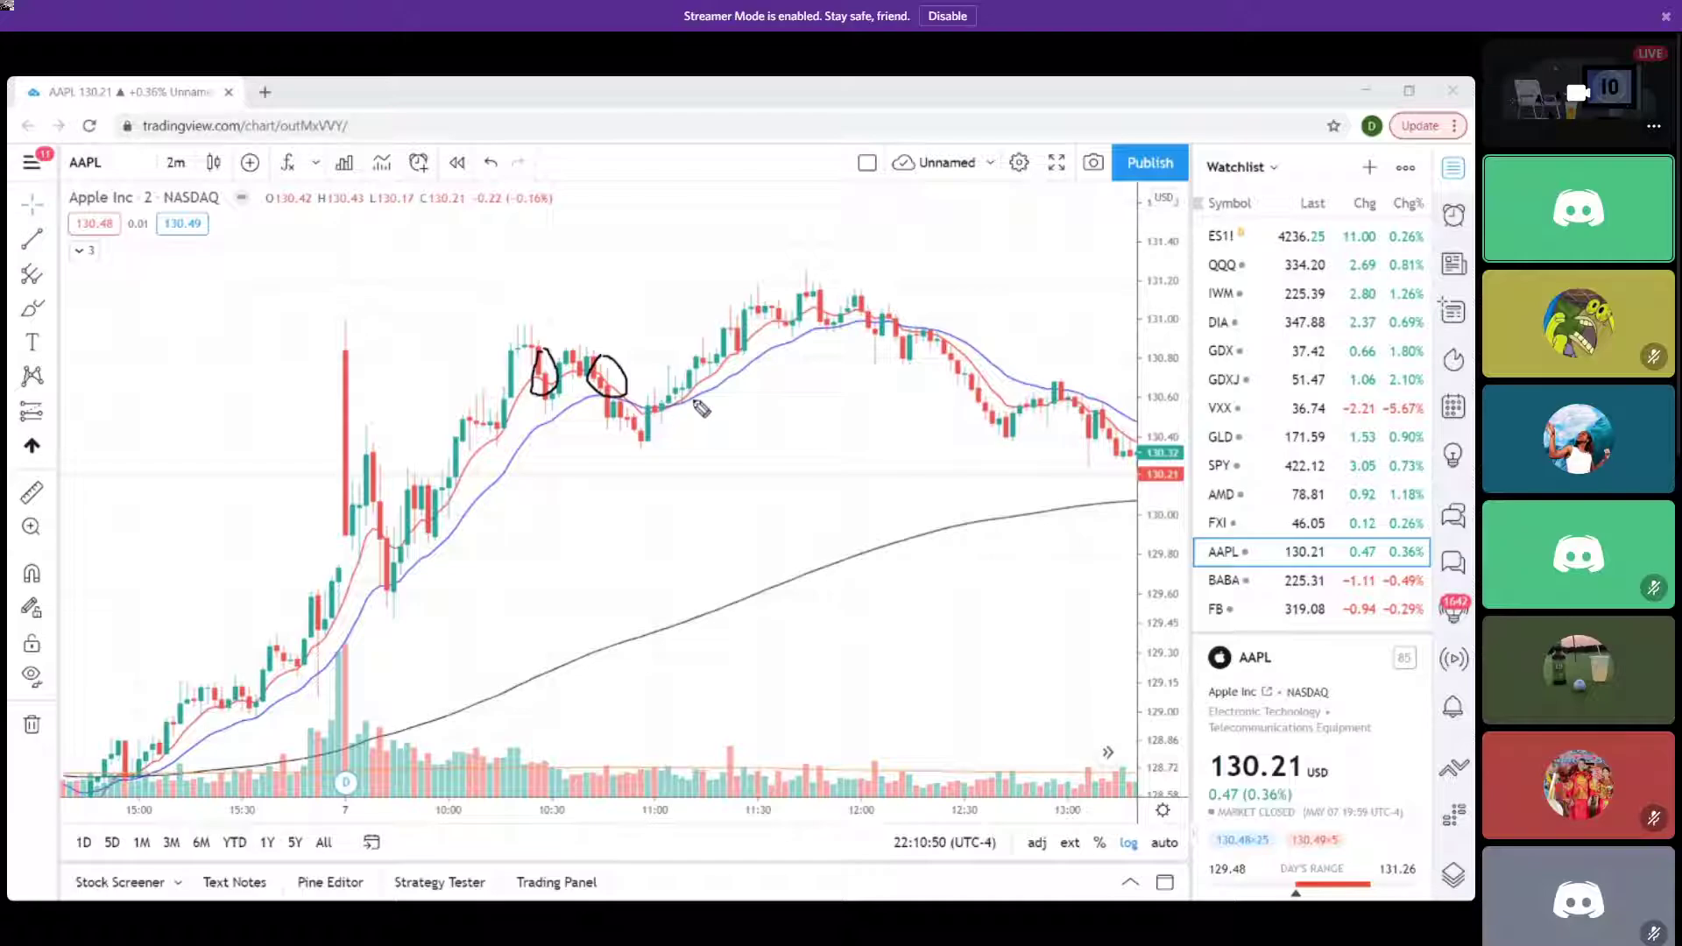
left_click_drag(524, 383, 471, 478)
mouse_move(405, 535)
left_mouse_down()
mouse_move(489, 454)
mouse_move(558, 338)
mouse_move(778, 300)
left_mouse_up()
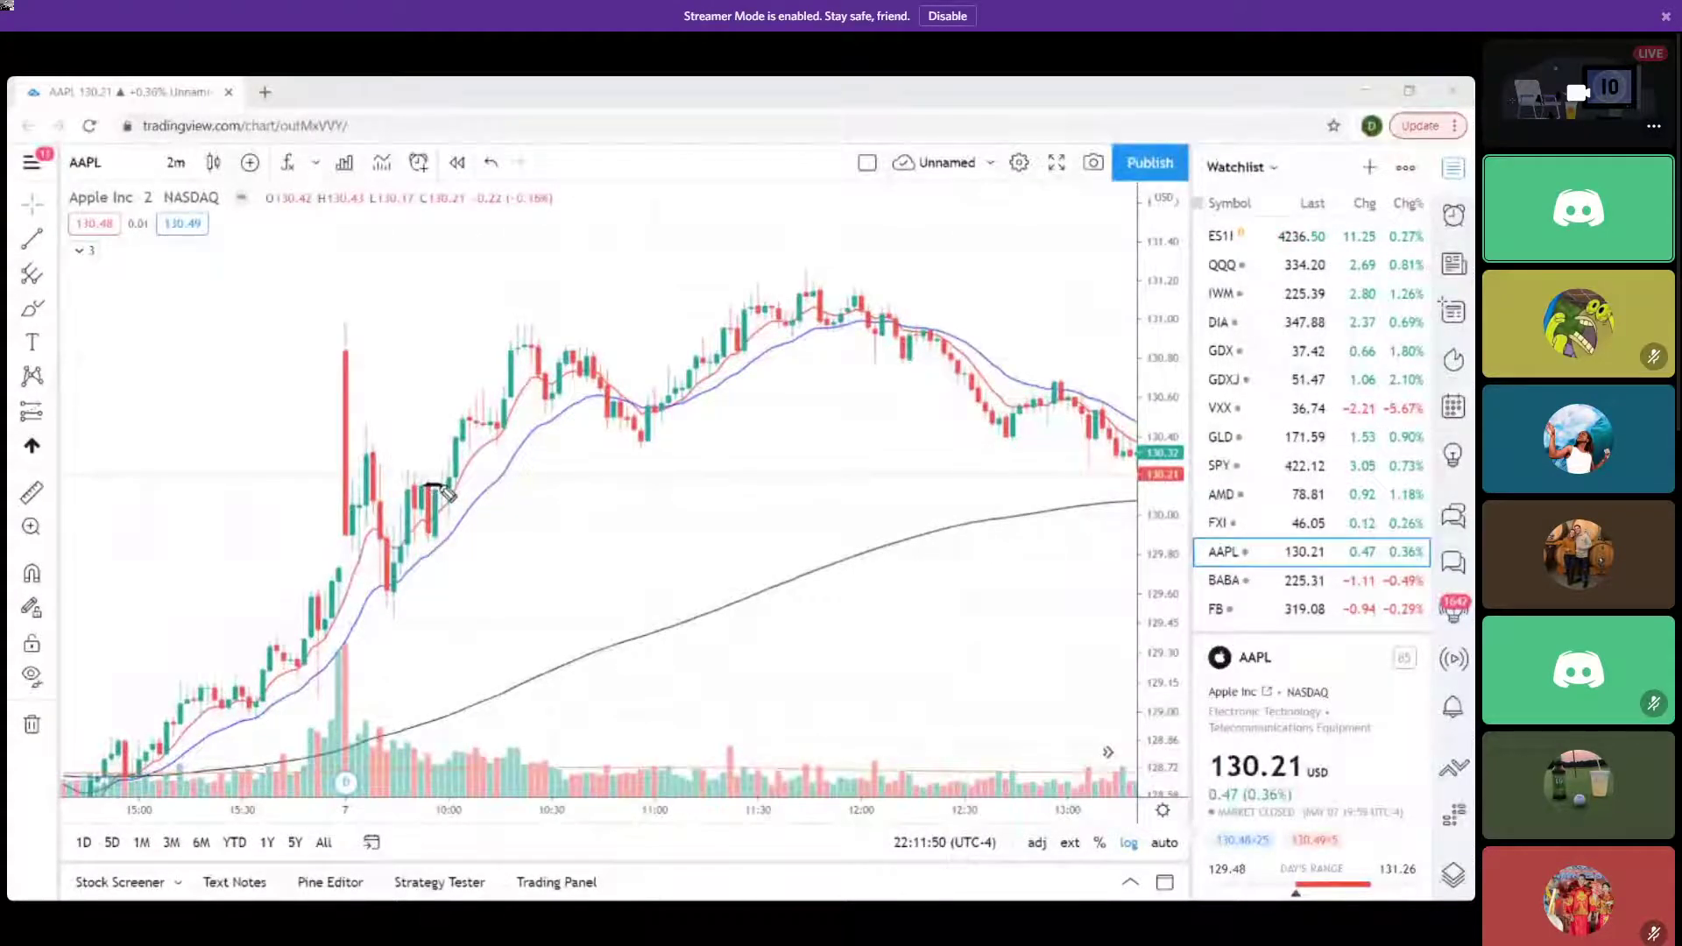
Mark the two successive swing highs after 10:00, and extend a horizontal line from the 10:00 high to about 12:30.
left_click_drag(495, 401, 471, 420)
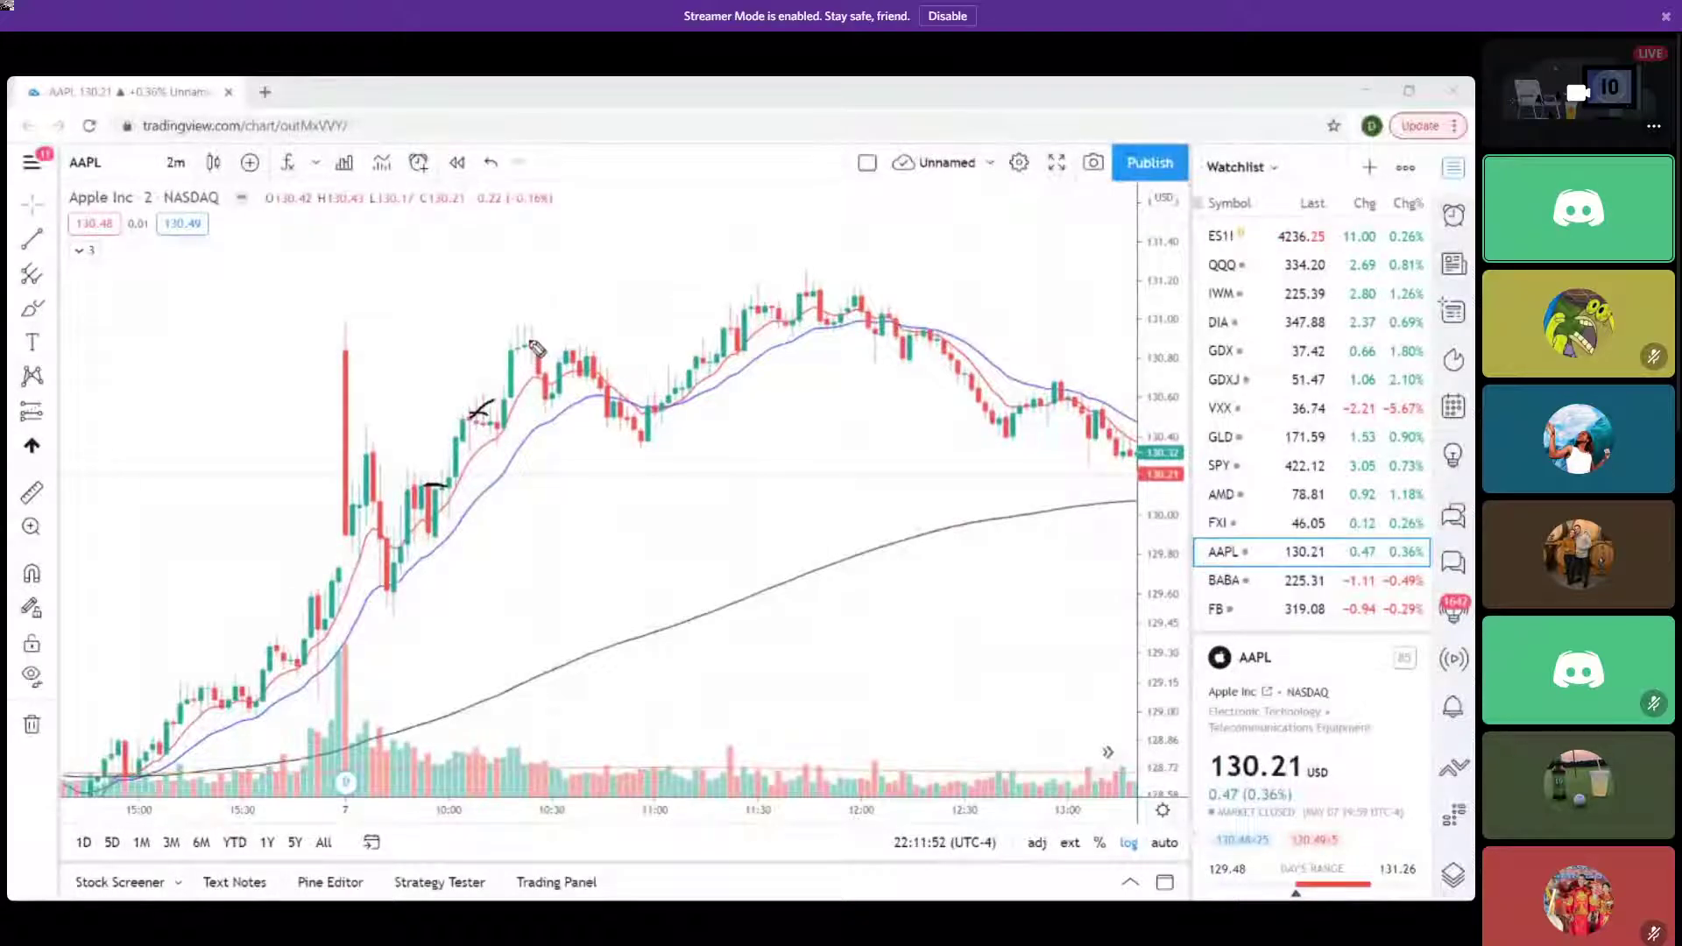
left_click_drag(508, 357, 531, 343)
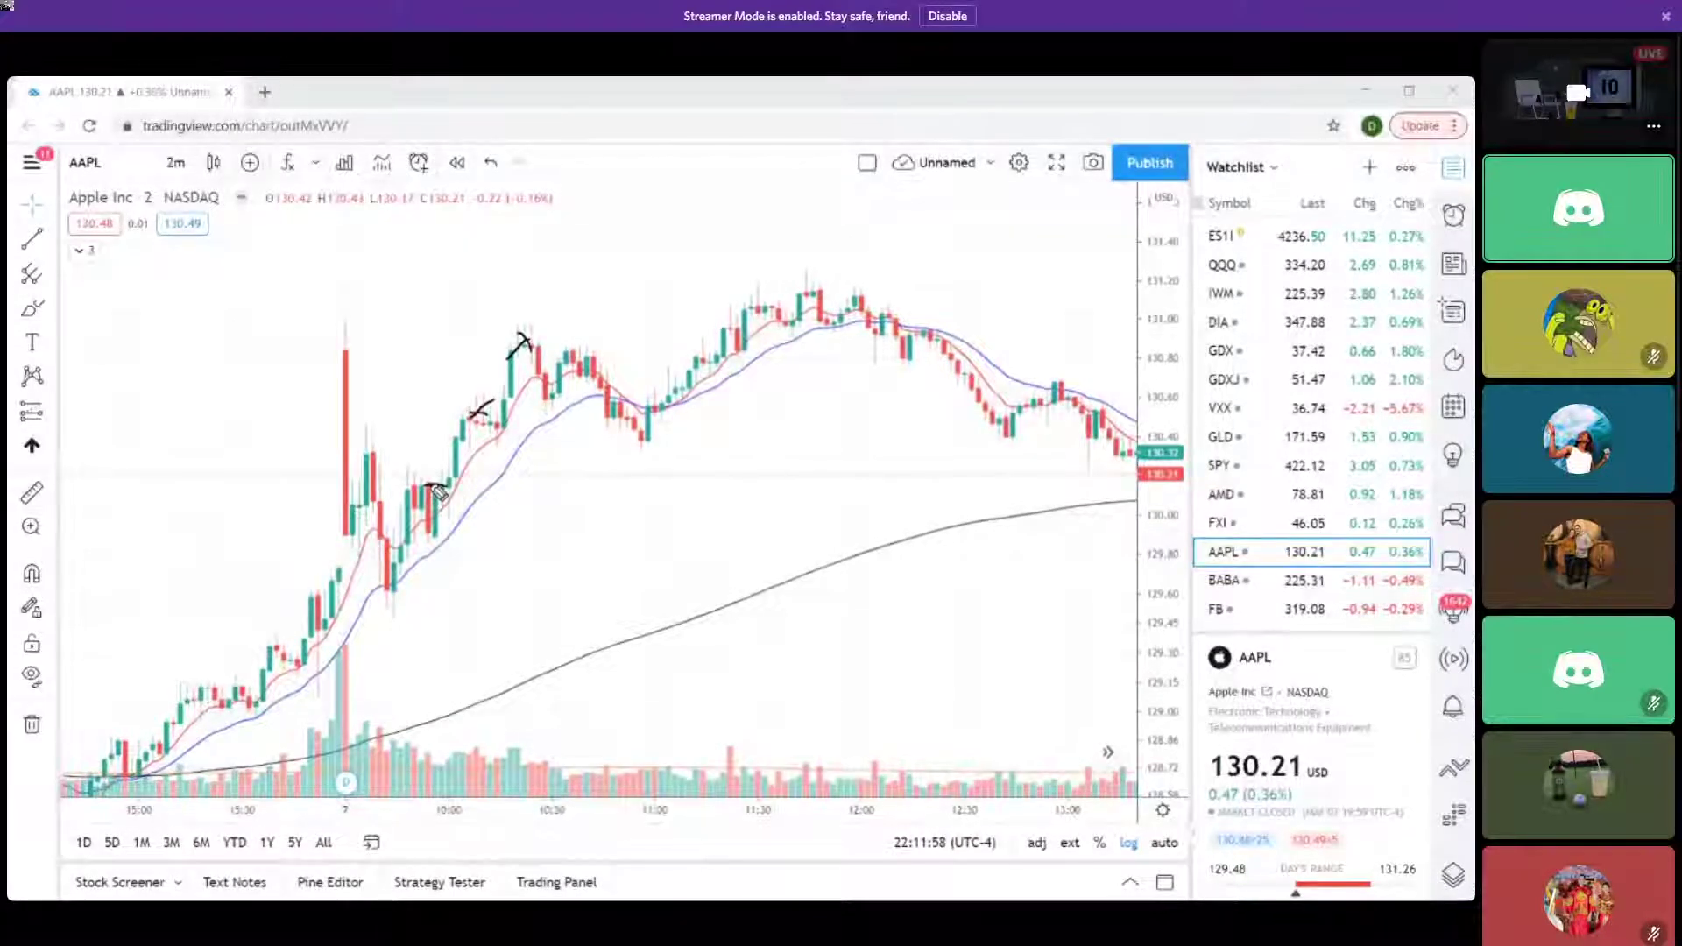
left_click_drag(428, 484, 972, 494)
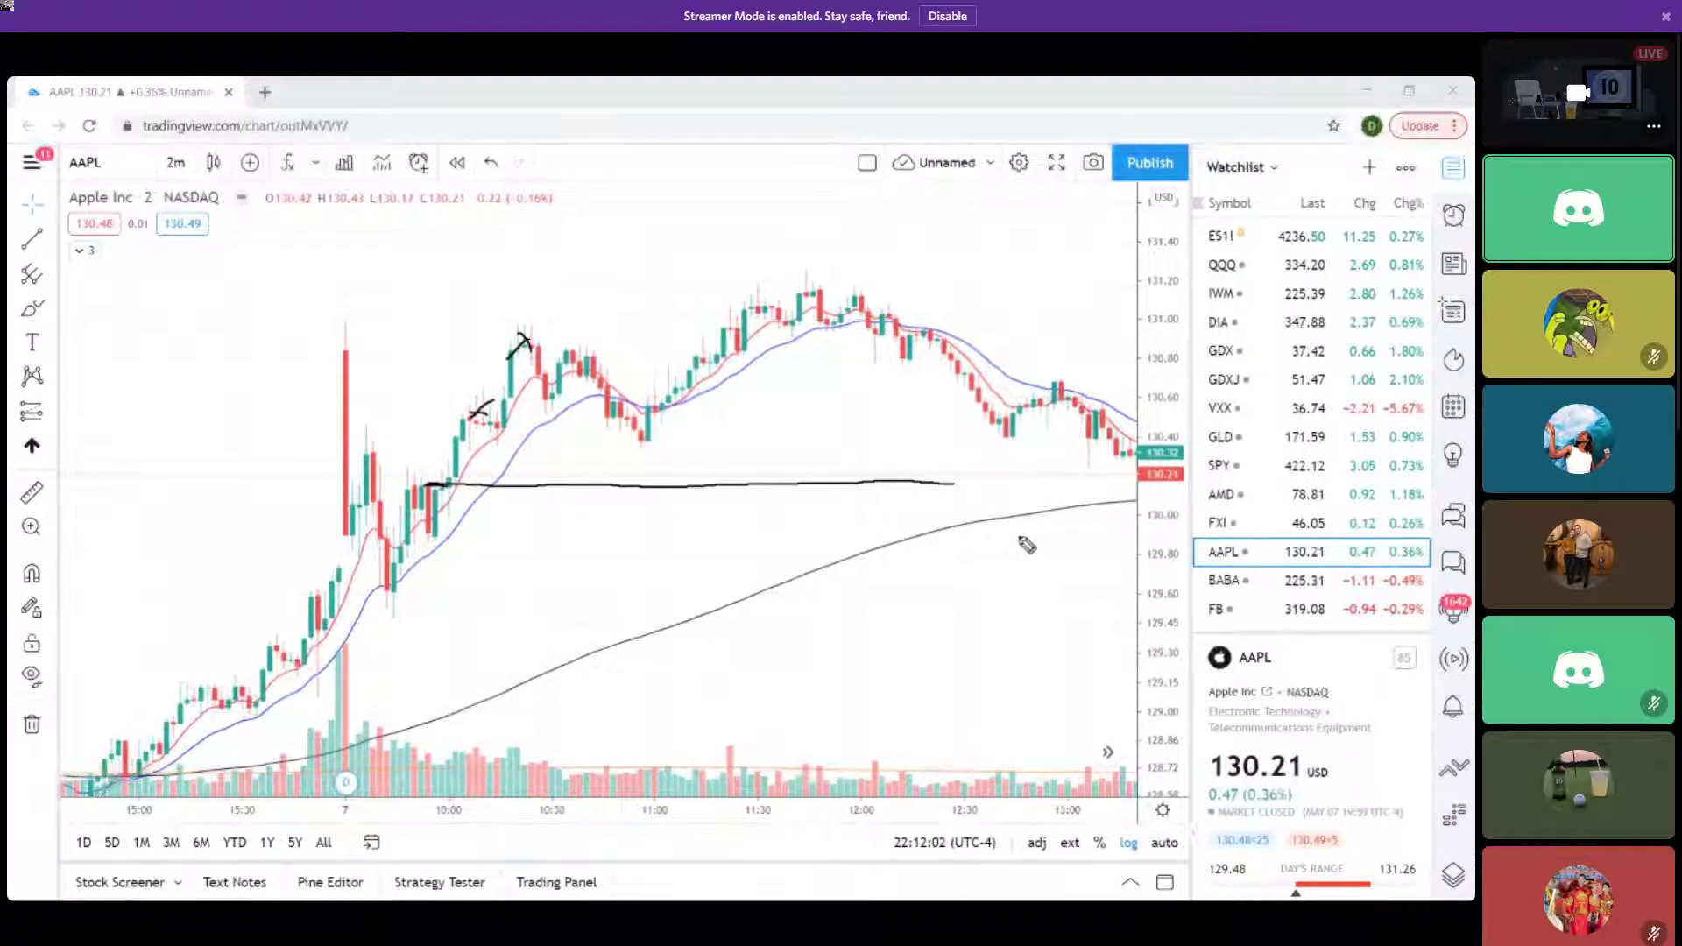
Trace a decline from the peak to the horizontal line, circle both marked highs, and cross the points at and below the line.
left_click_drag(526, 335, 650, 468)
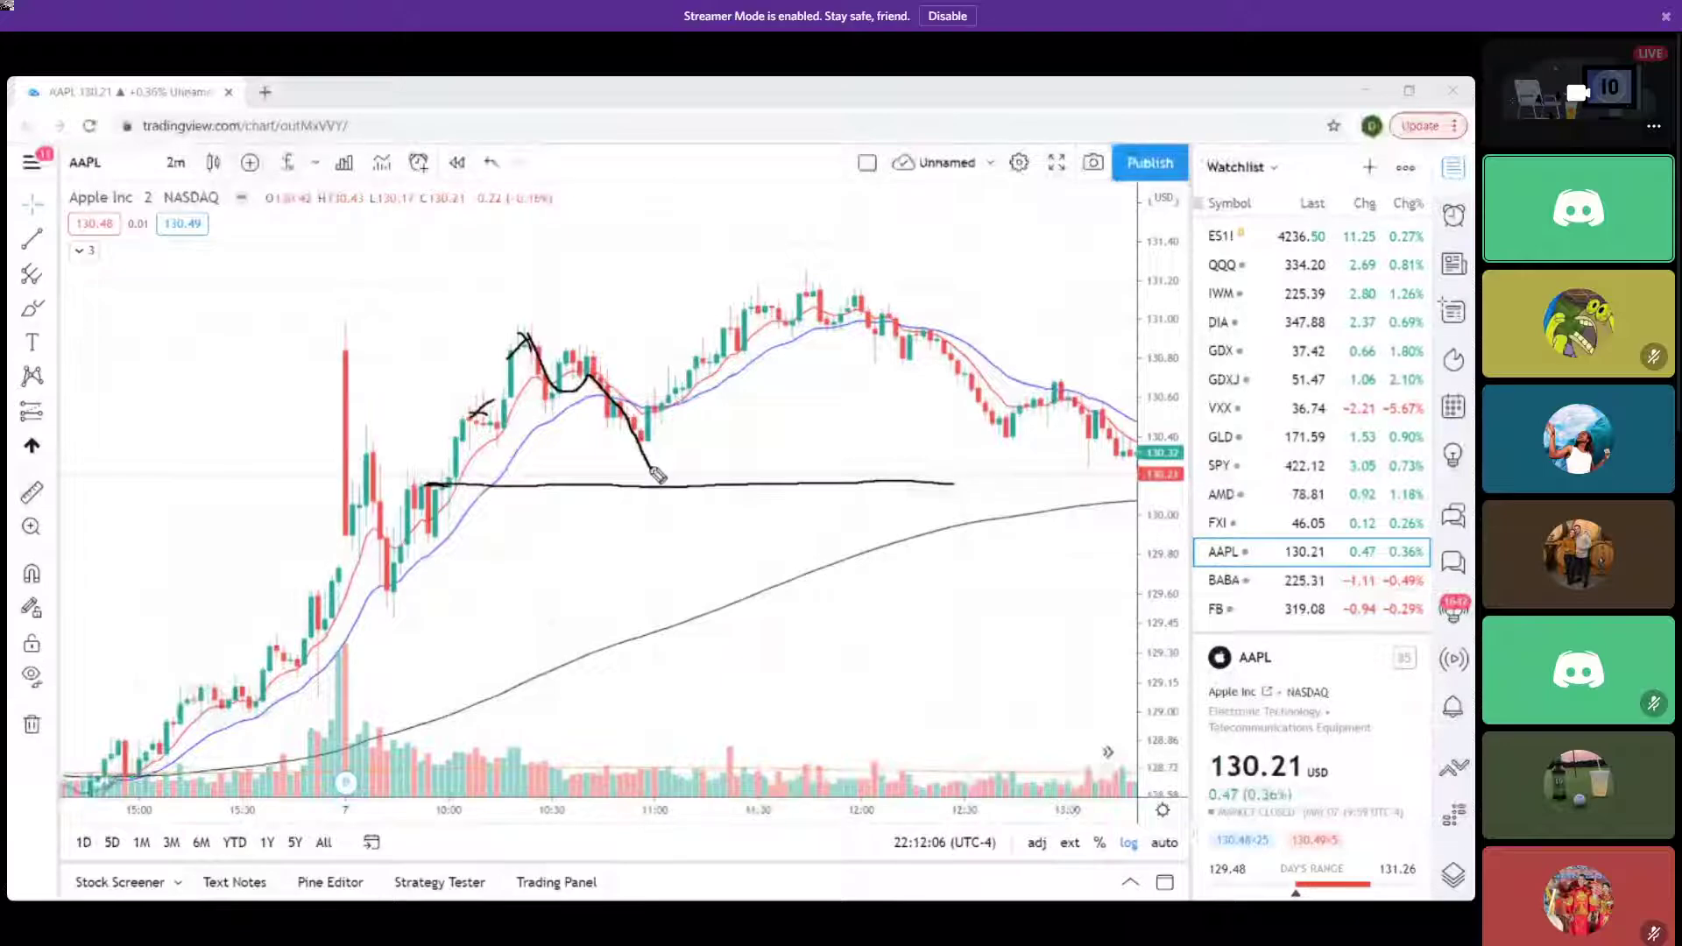
mouse_move(495, 396)
left_mouse_down()
mouse_move(464, 403)
mouse_move(496, 405)
mouse_move(549, 330)
left_mouse_up()
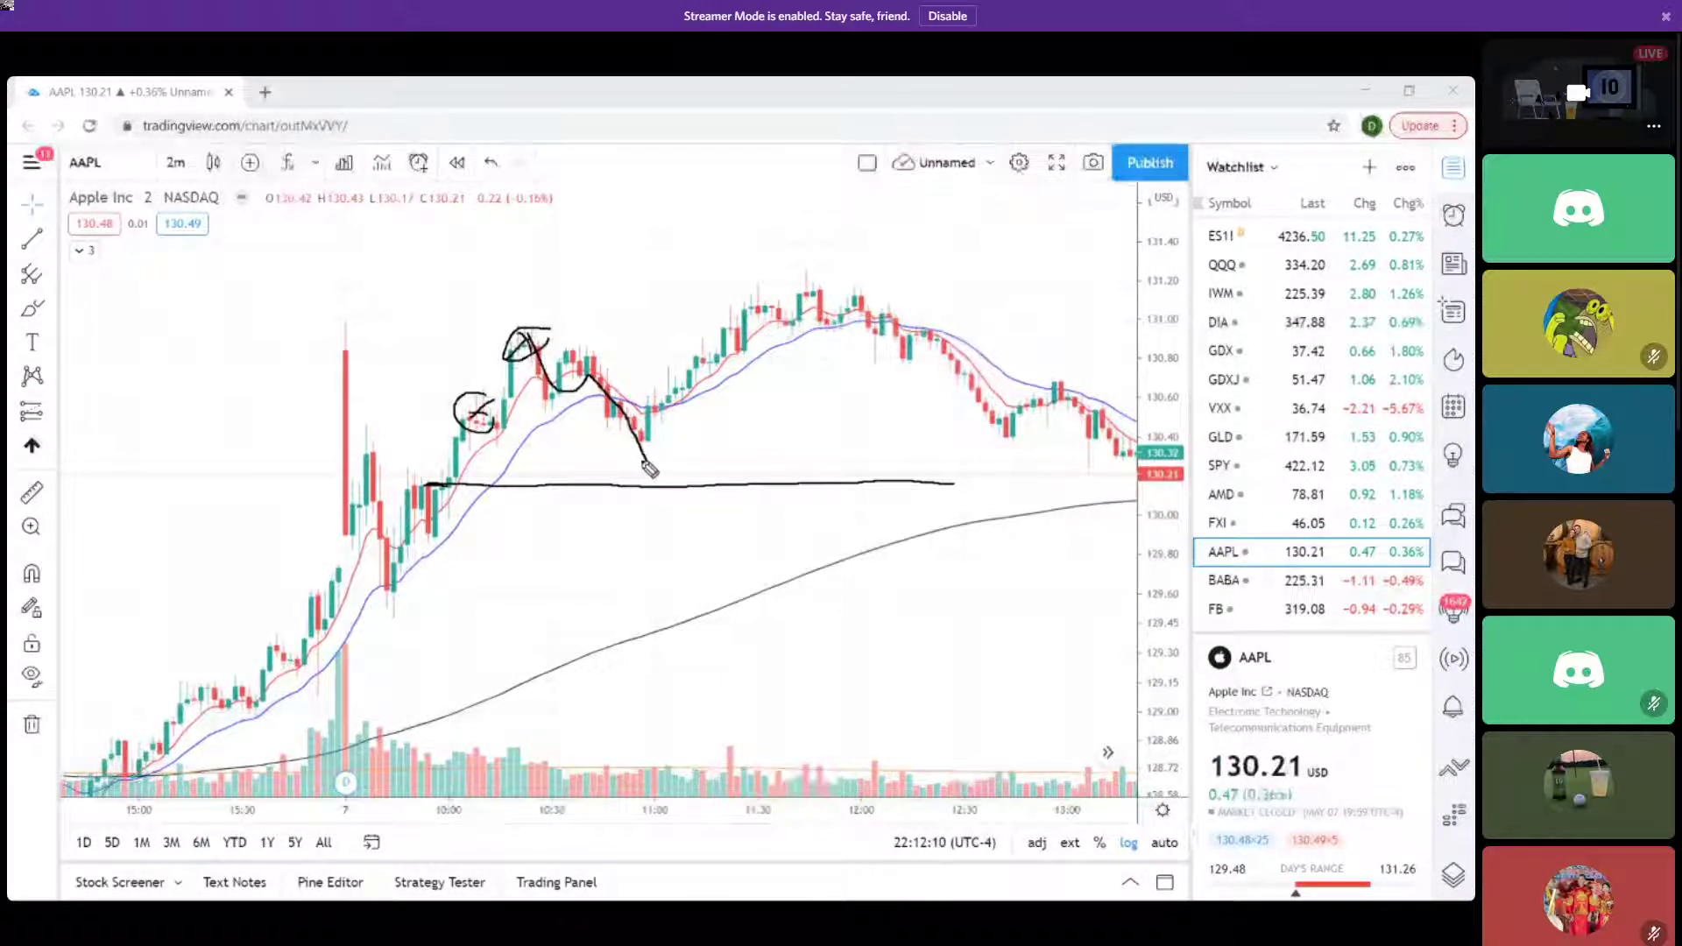
mouse_move(653, 469)
left_mouse_down()
mouse_move(672, 526)
mouse_move(705, 526)
left_mouse_up()
mouse_move(642, 522)
left_mouse_down()
mouse_move(681, 503)
mouse_move(633, 493)
left_mouse_up()
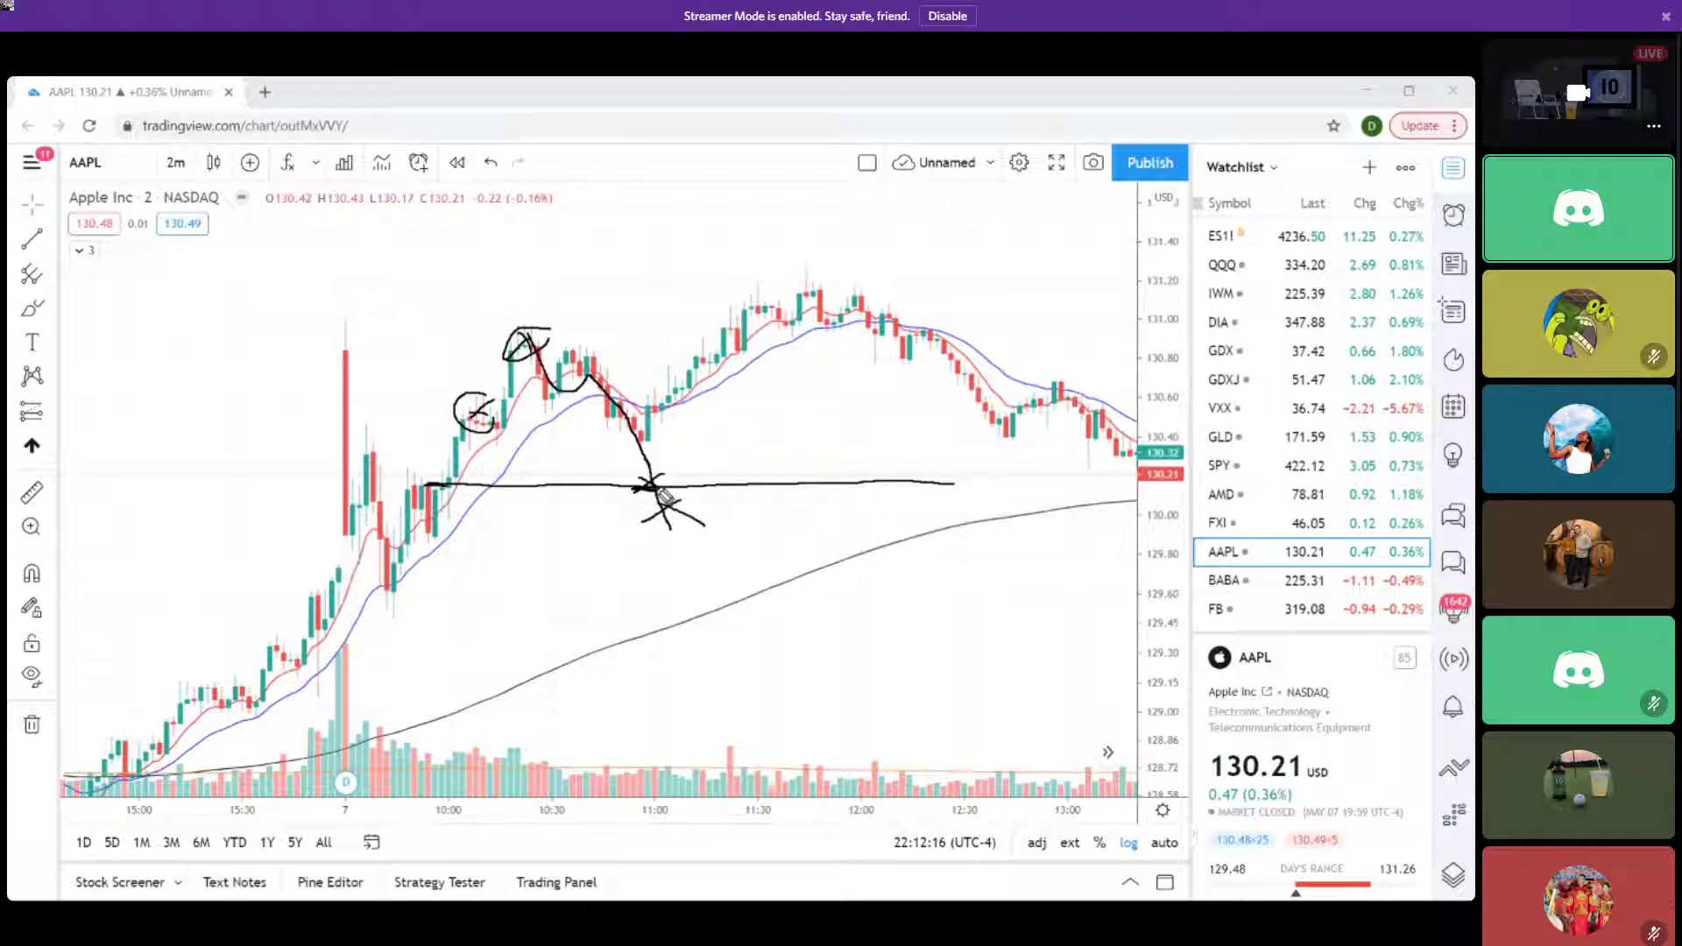
Circle the whole peak area, redraw the horizontal level, trace the rally from the 11:00 low, and erase all annotations.
mouse_move(548, 319)
left_mouse_down()
mouse_move(442, 464)
mouse_move(583, 338)
left_mouse_up()
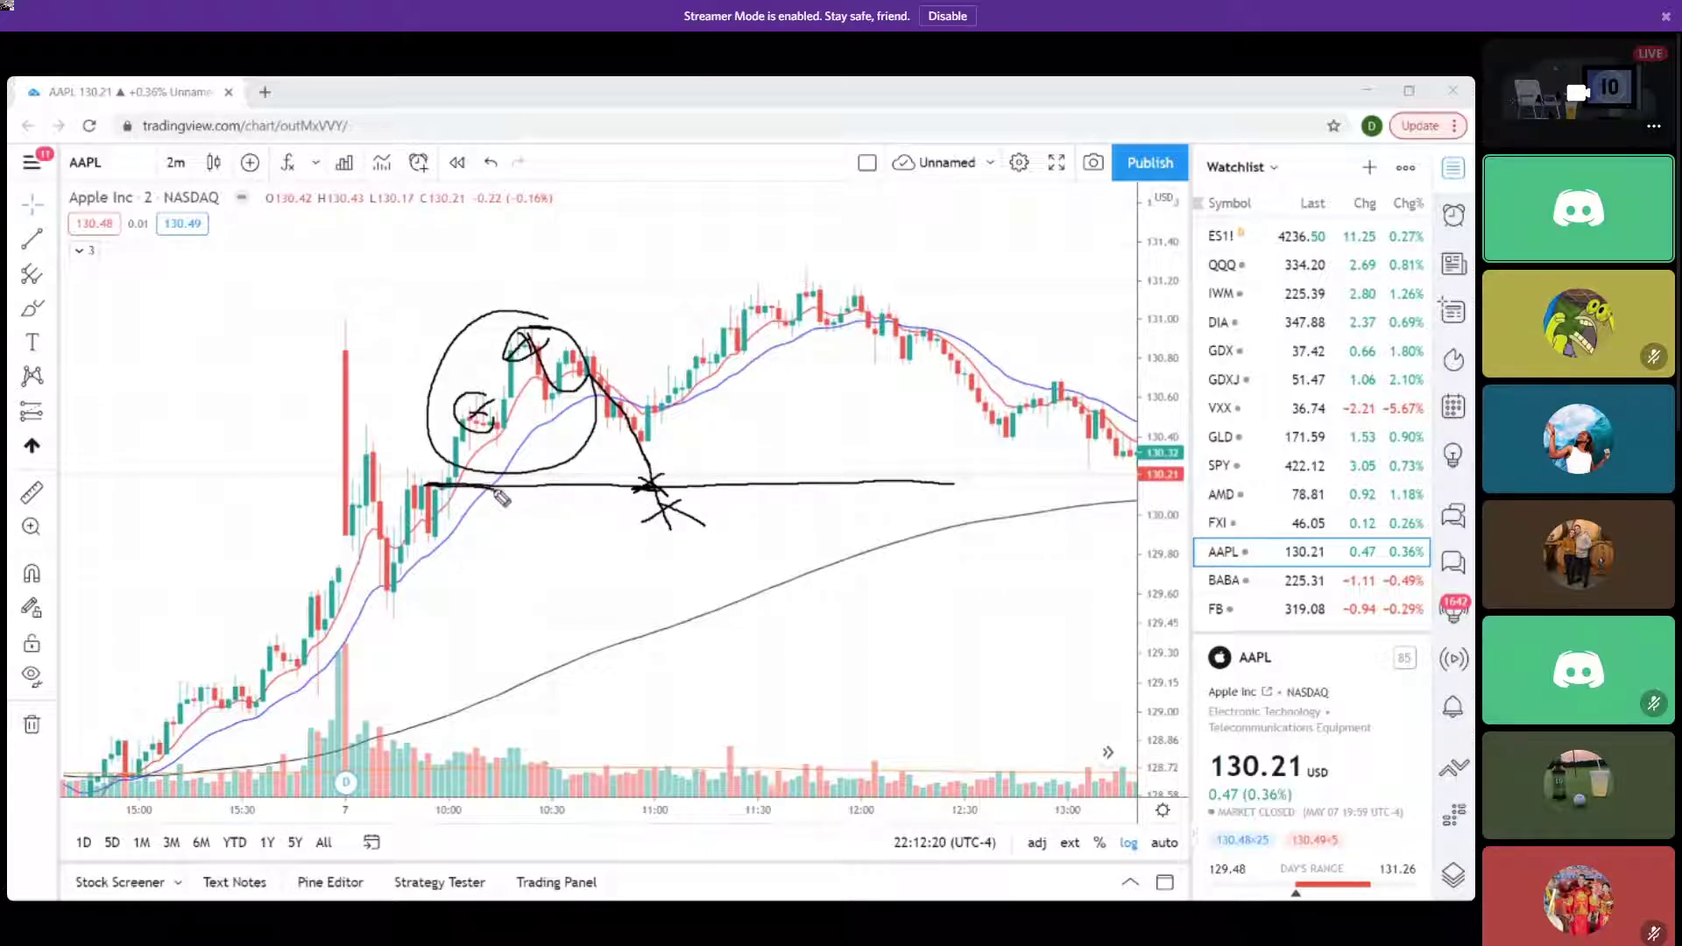
left_click_drag(496, 493, 982, 489)
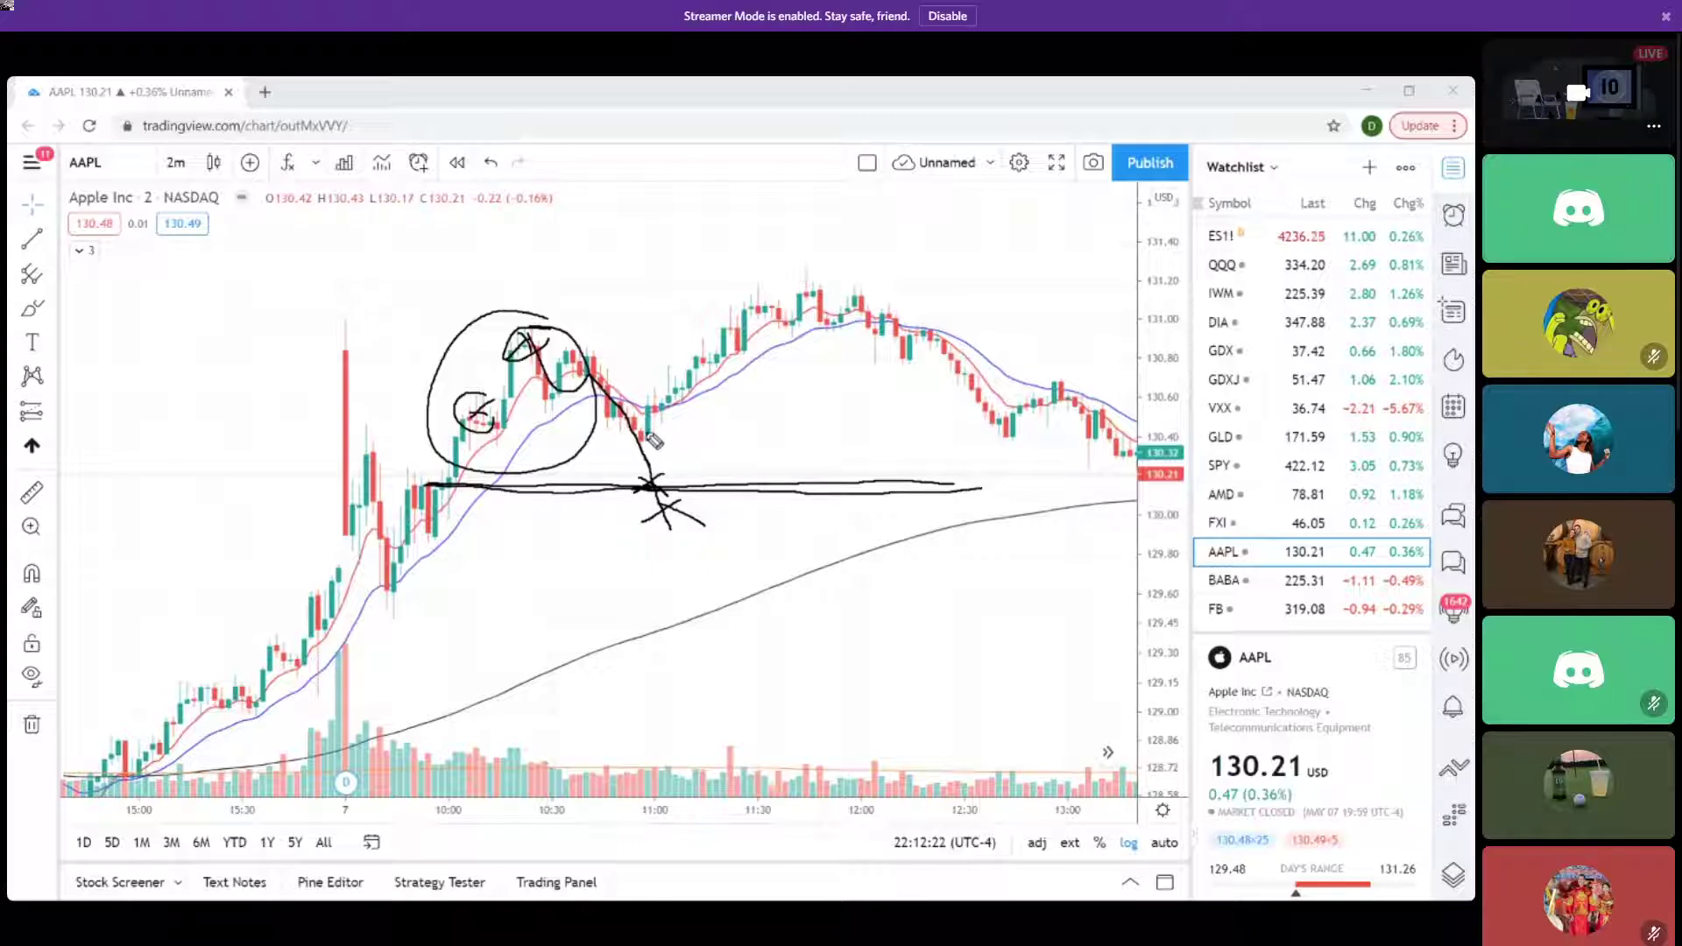
left_click_drag(648, 436, 795, 286)
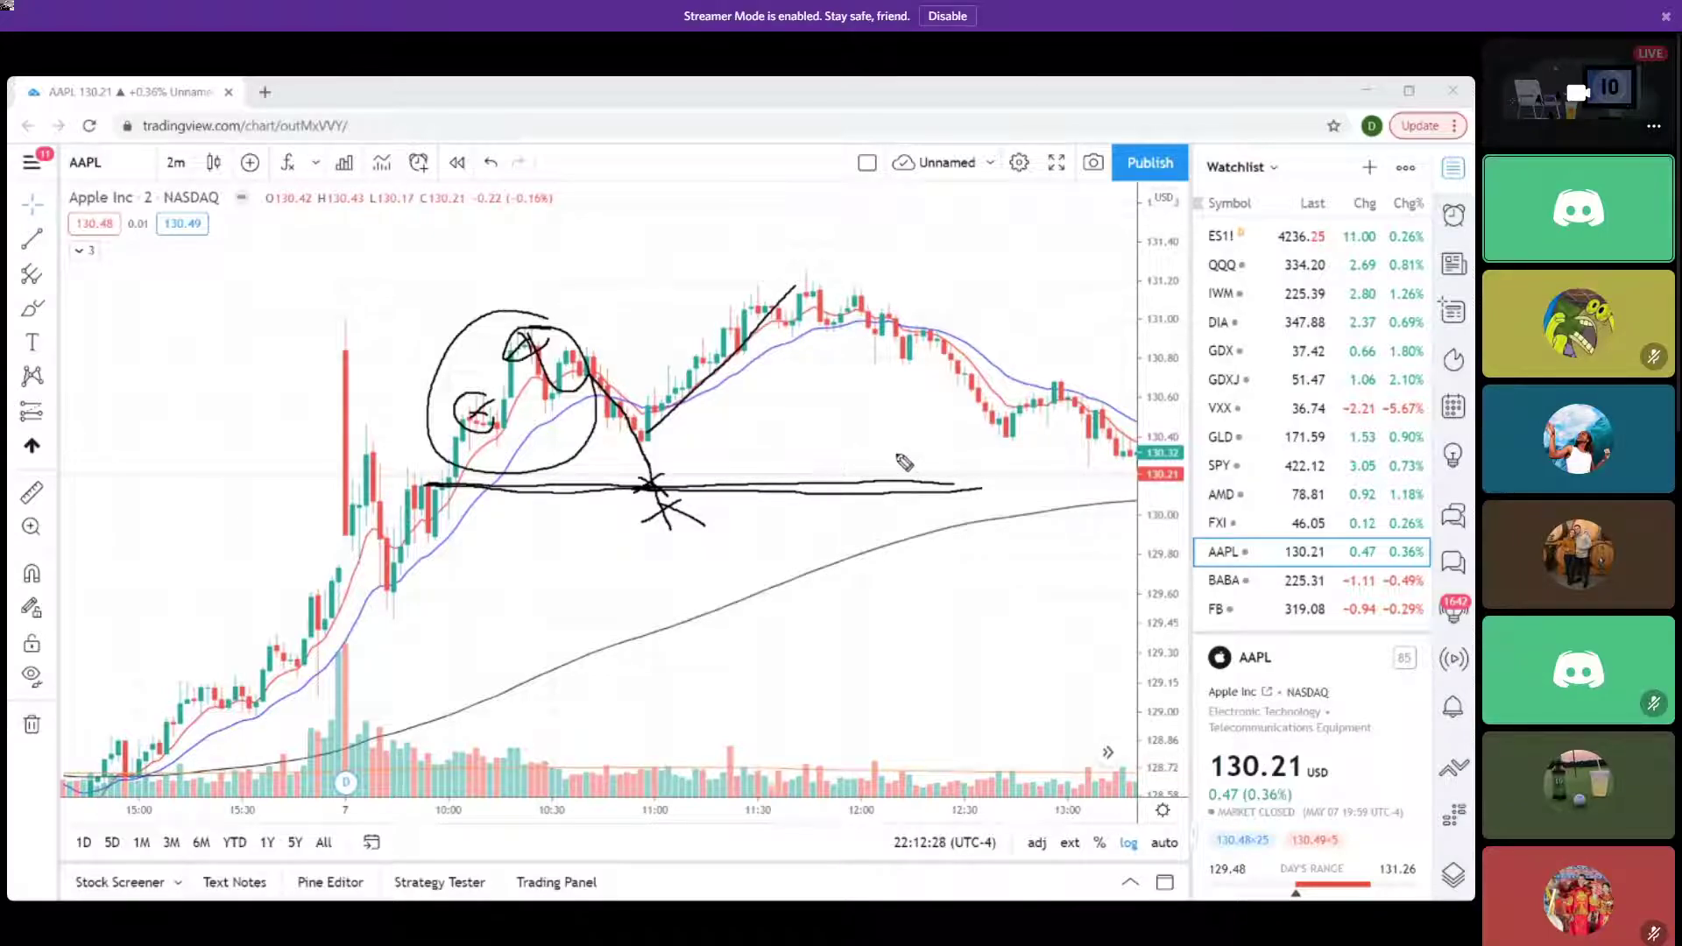
key("e")
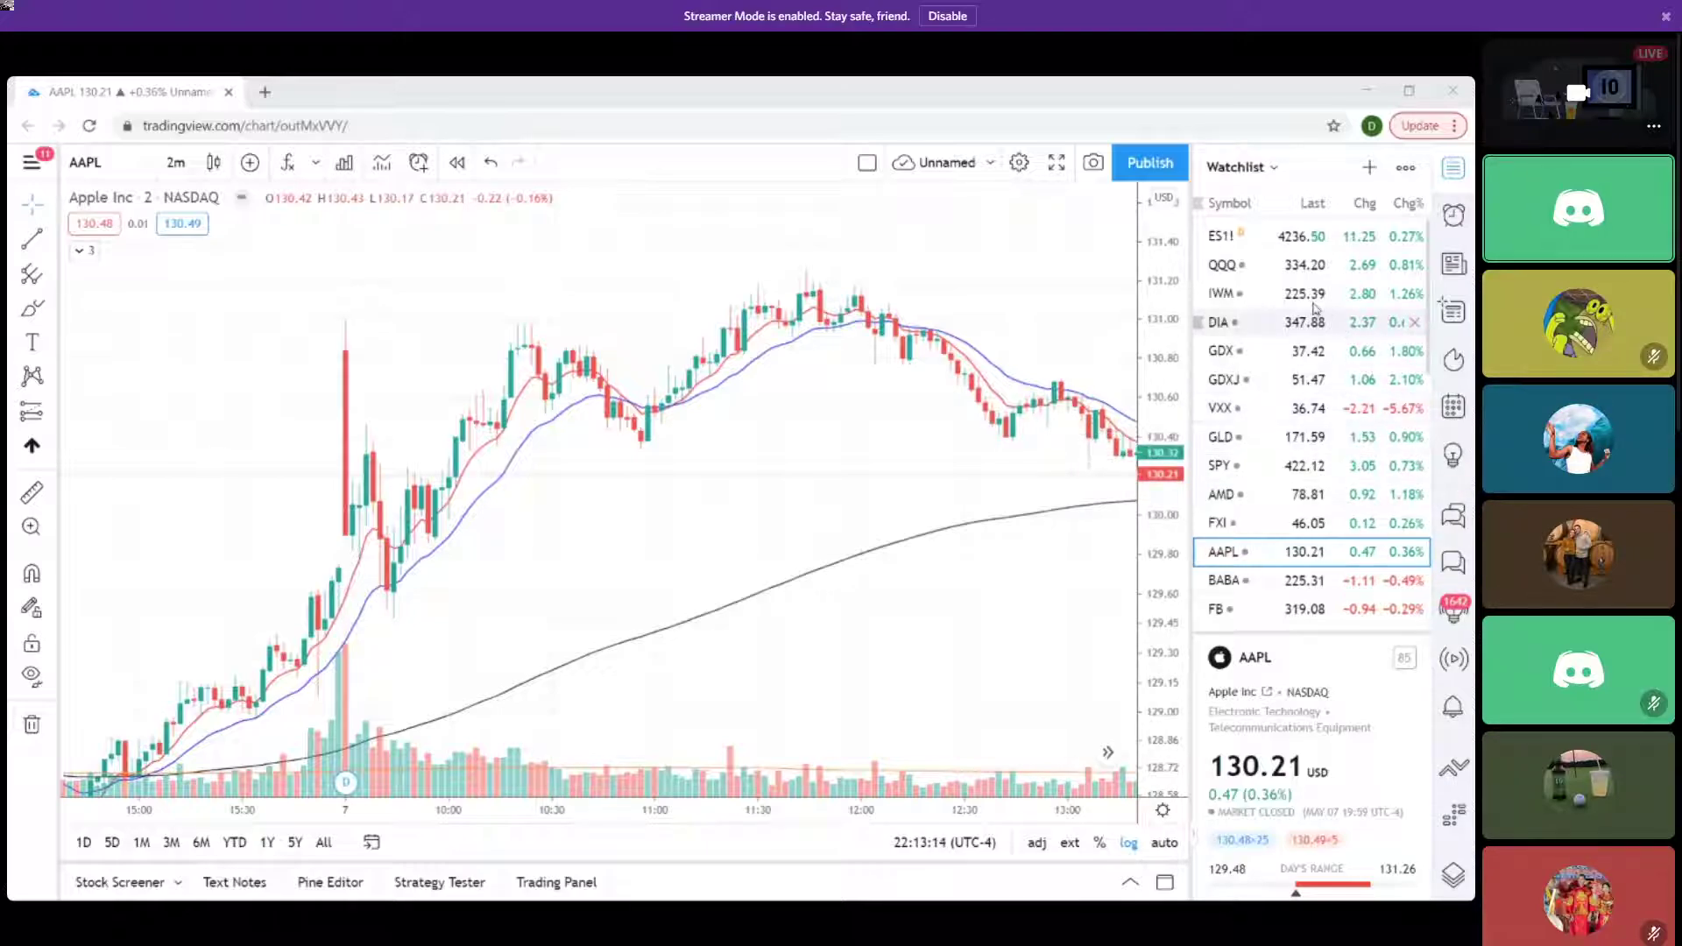
Switch the chart to the S&P 500 E-mini futures (ES1!) on the daily interval, with the recent uptrend in view.
left_click(1273, 237)
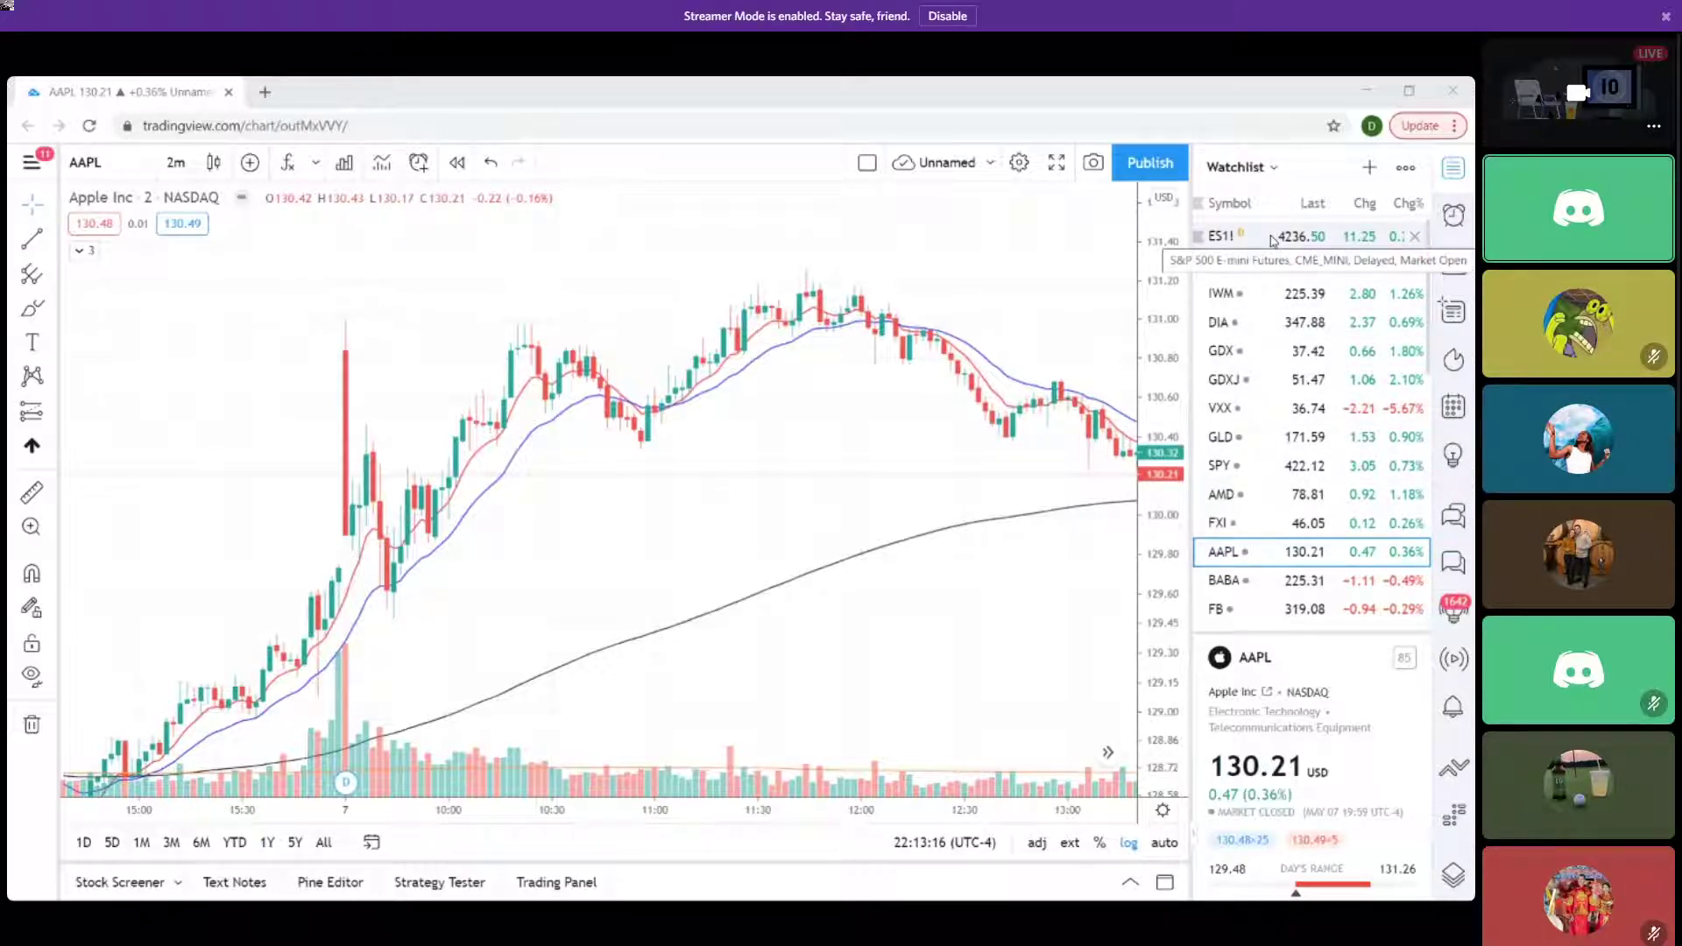
left_click(175, 162)
left_click(210, 759)
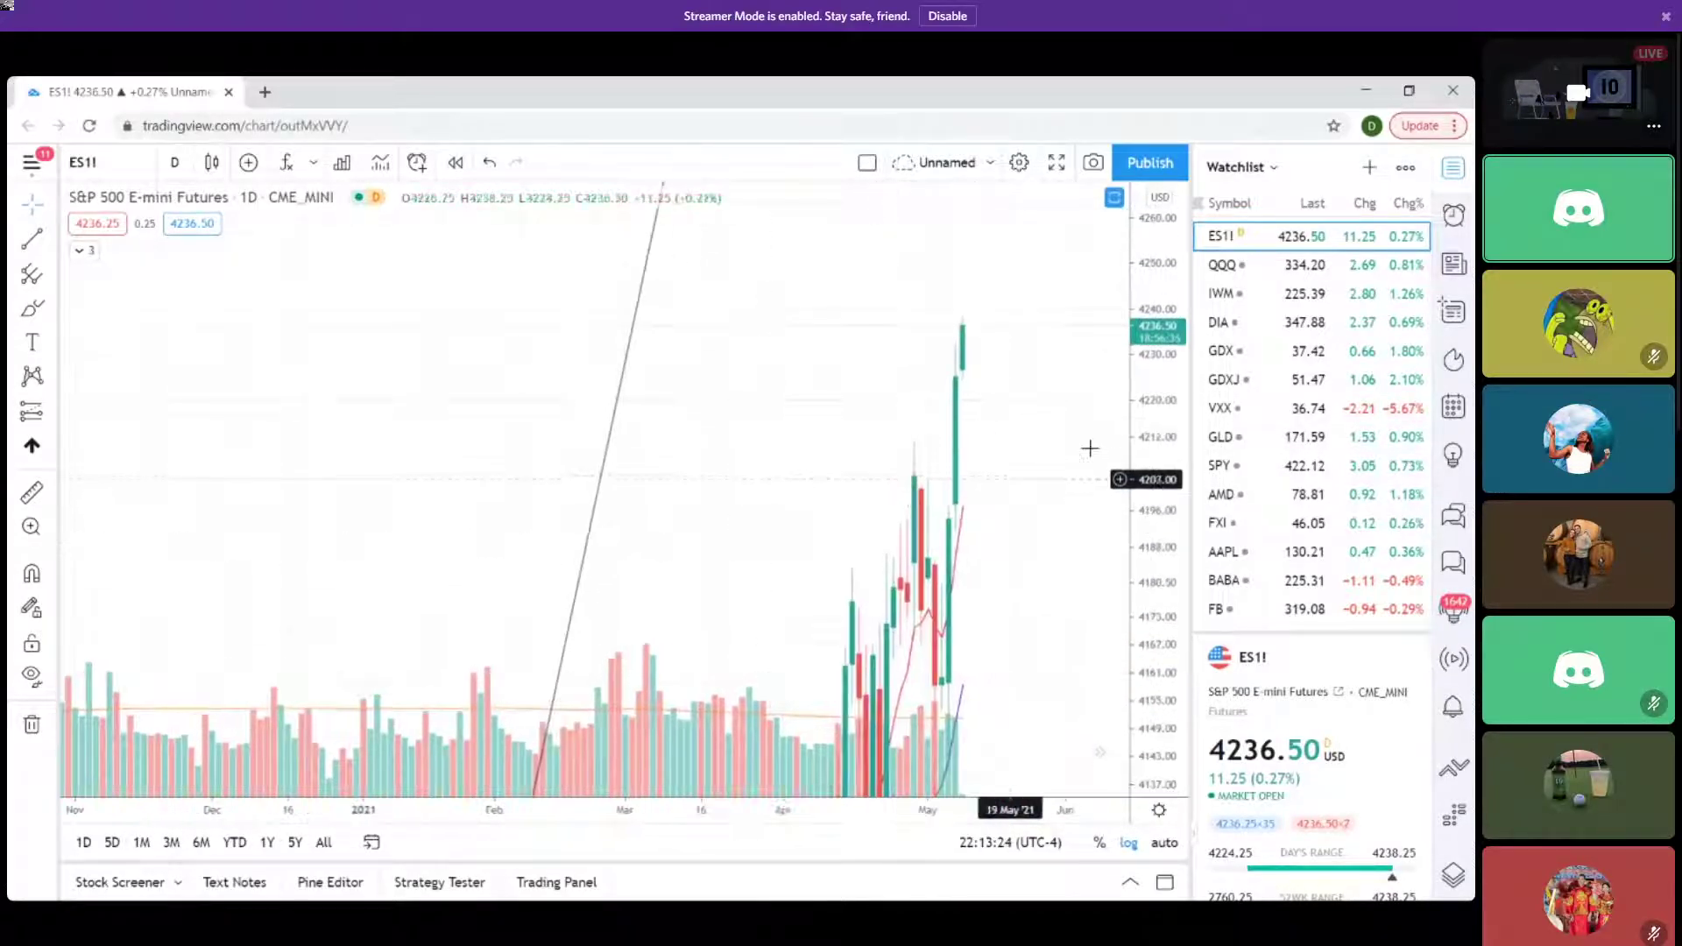
left_click_drag(1162, 532, 1005, 540)
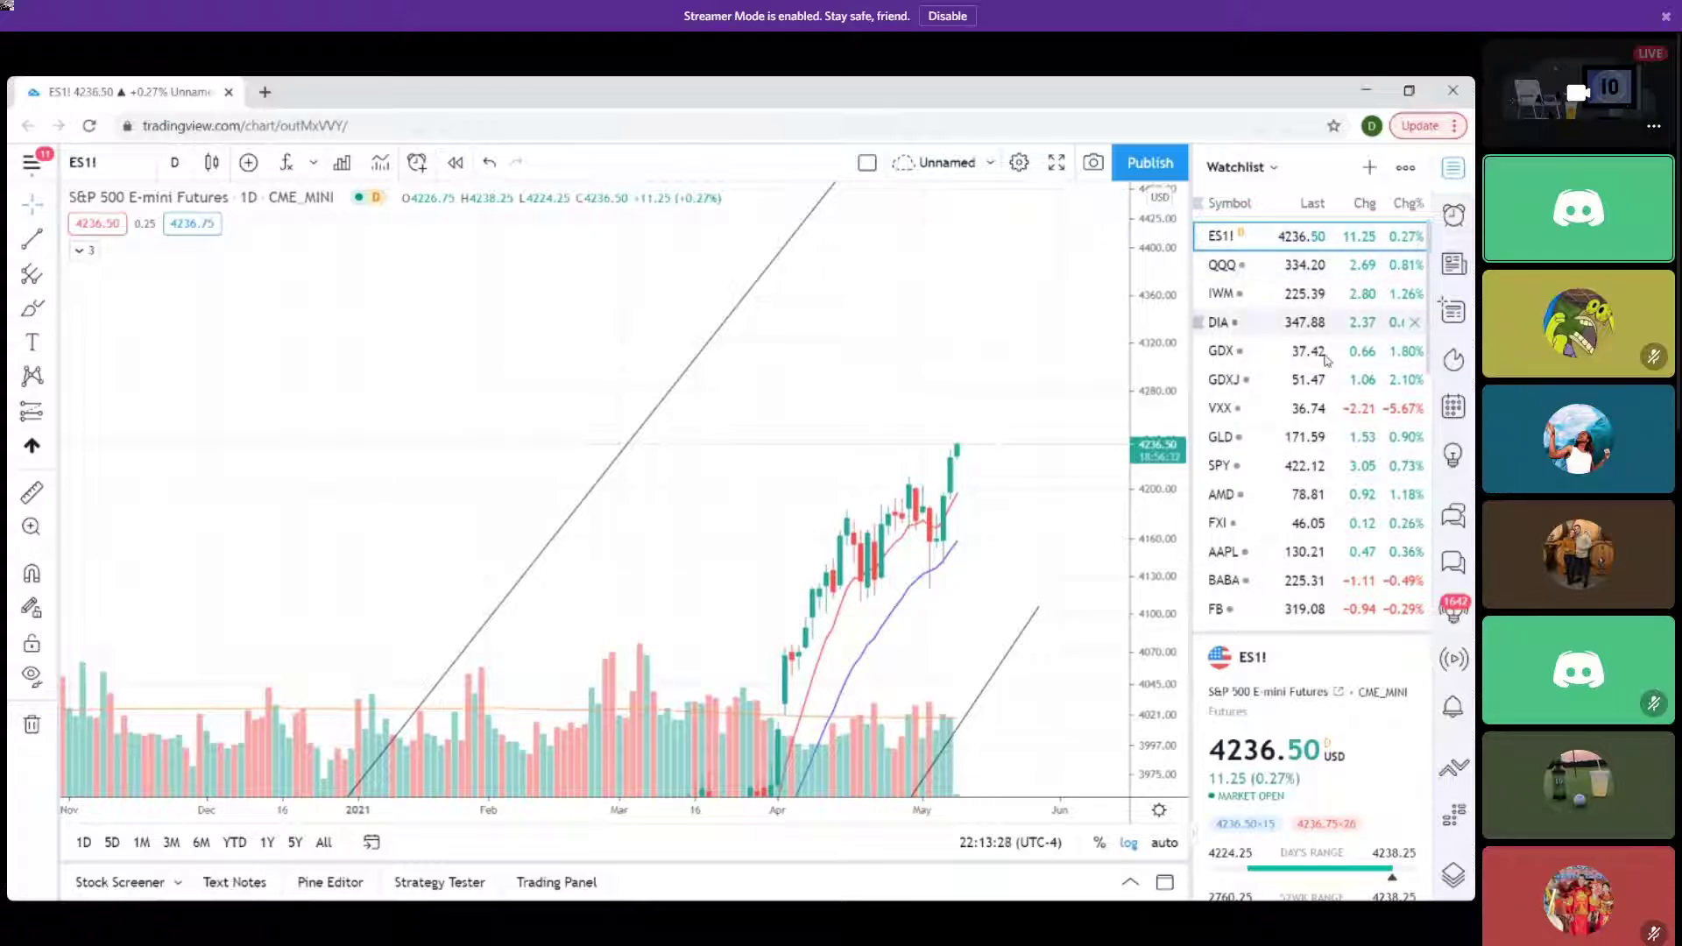
left_click_drag(1060, 492, 1014, 484)
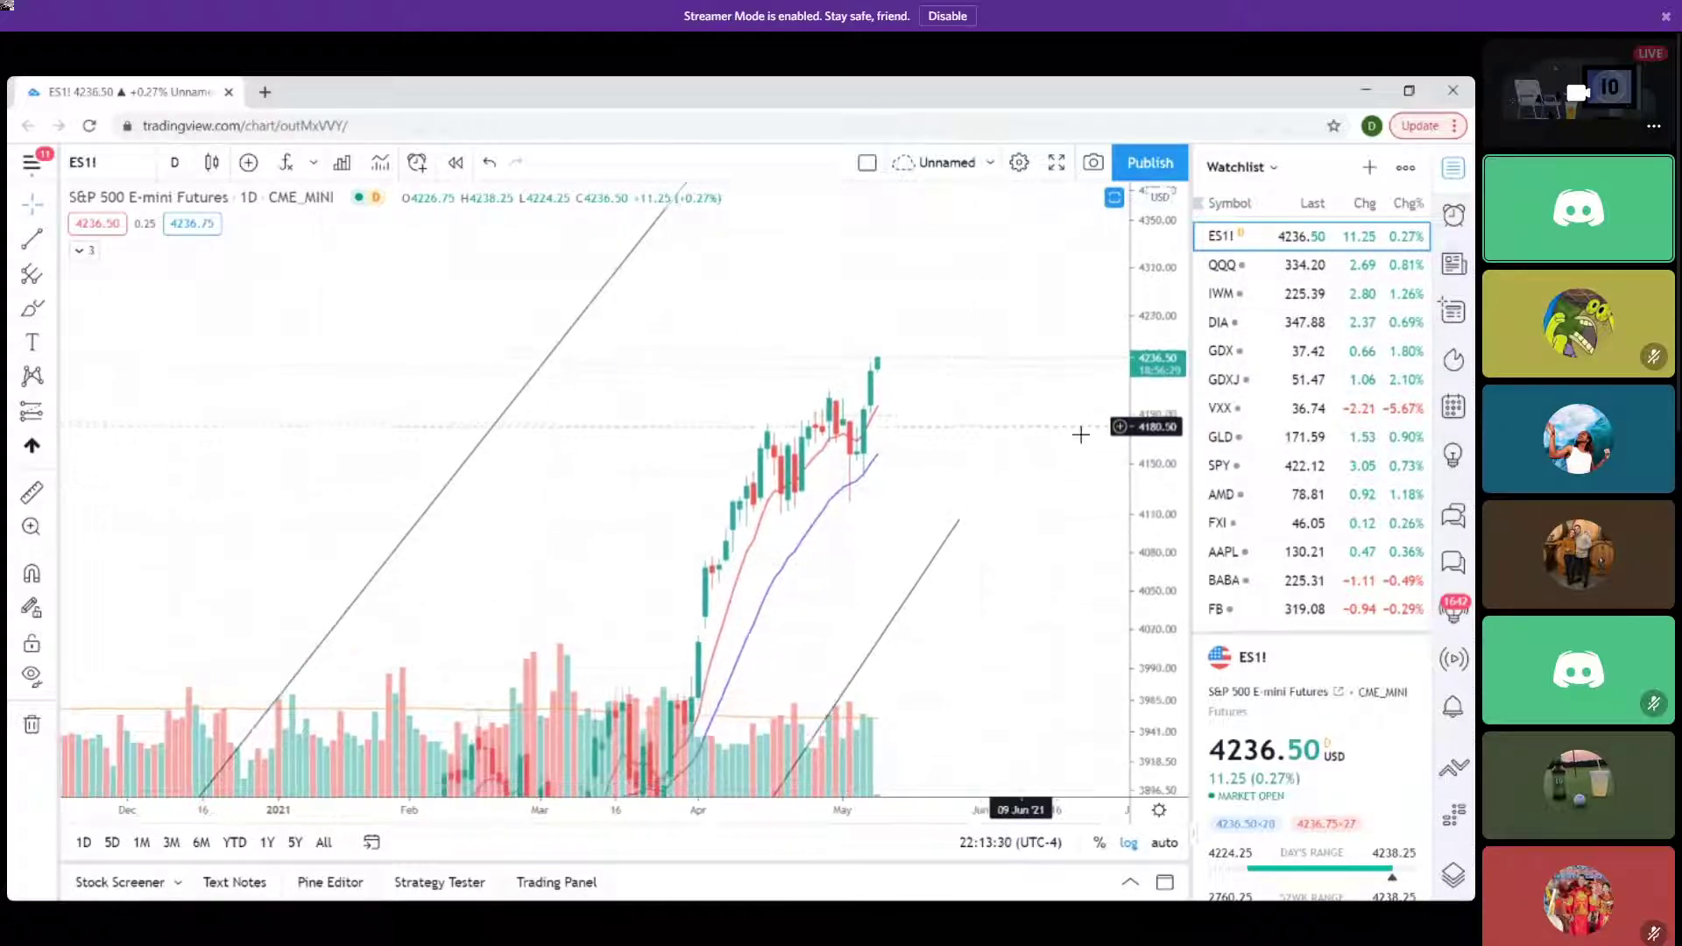
left_click_drag(1082, 432, 1098, 618)
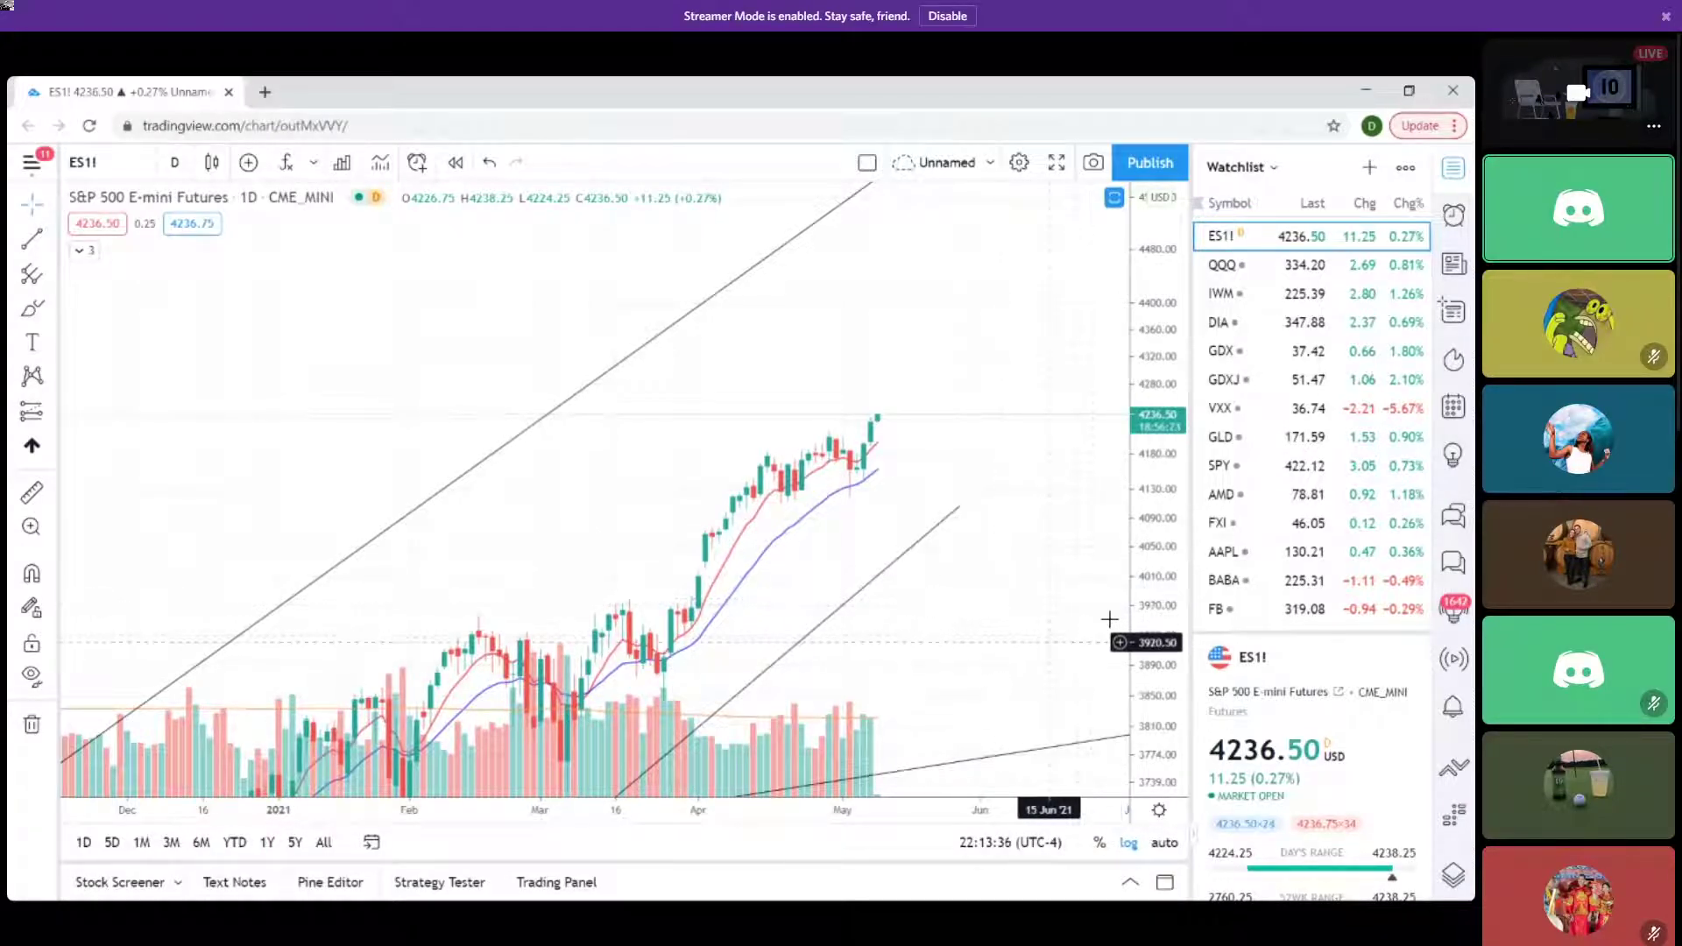
Underline the April–May consolidation with two short lines, sketch an upward arrow and a turn down from its tip, and erase the annotations.
left_click_drag(1110, 622, 999, 575)
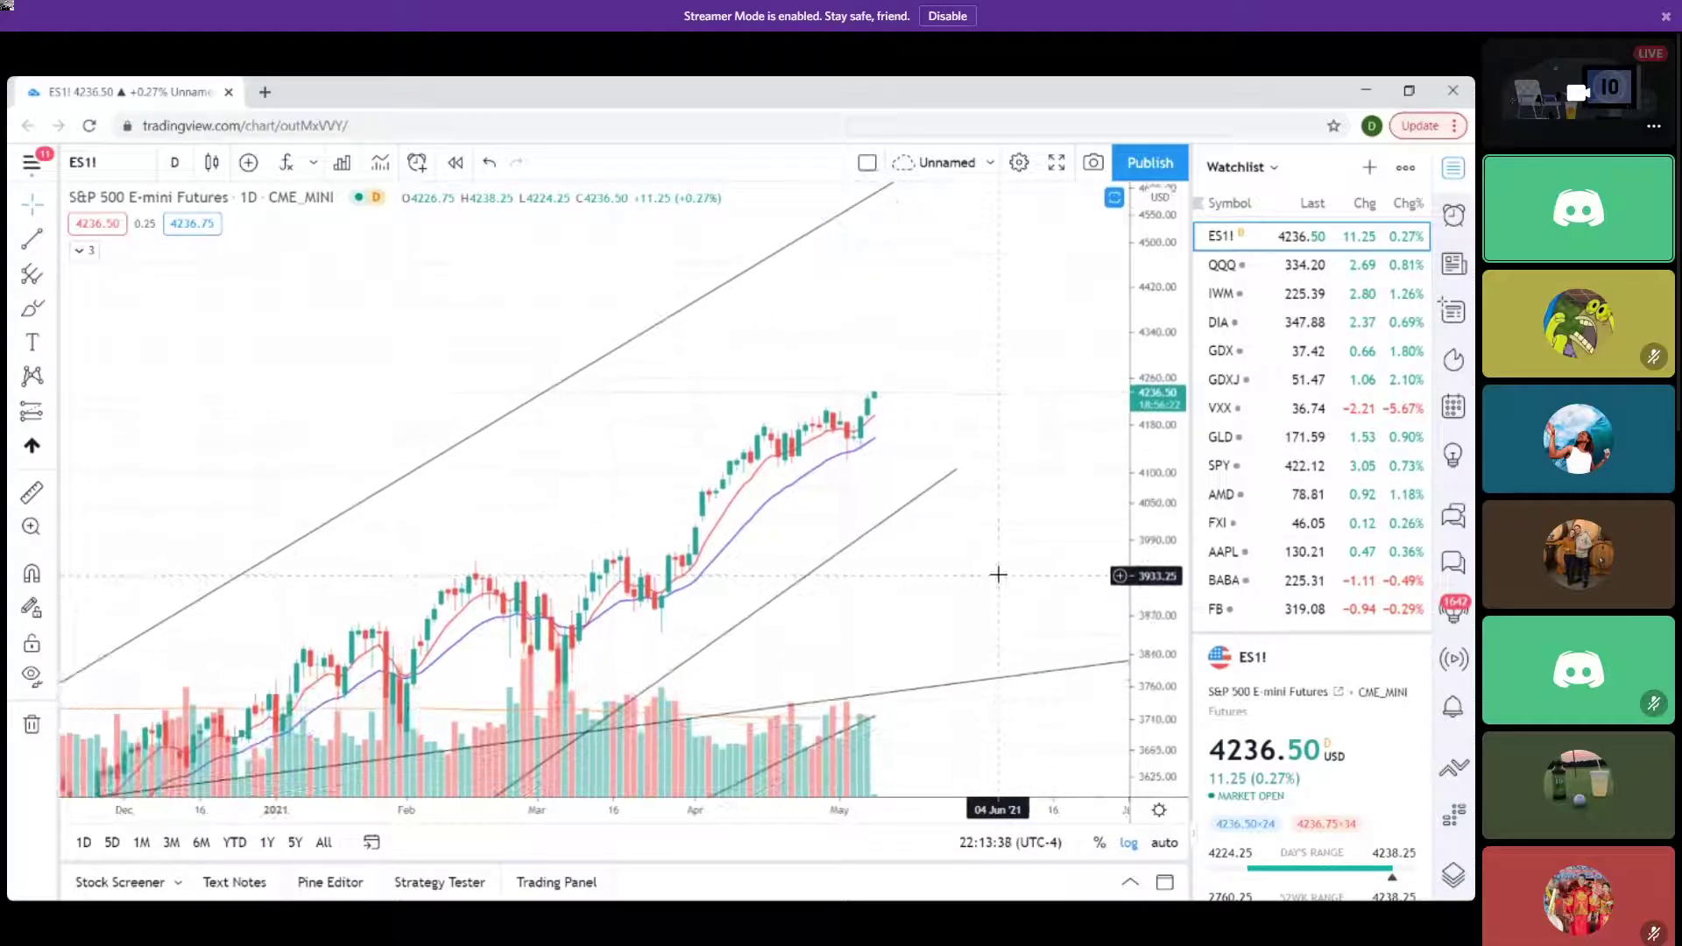
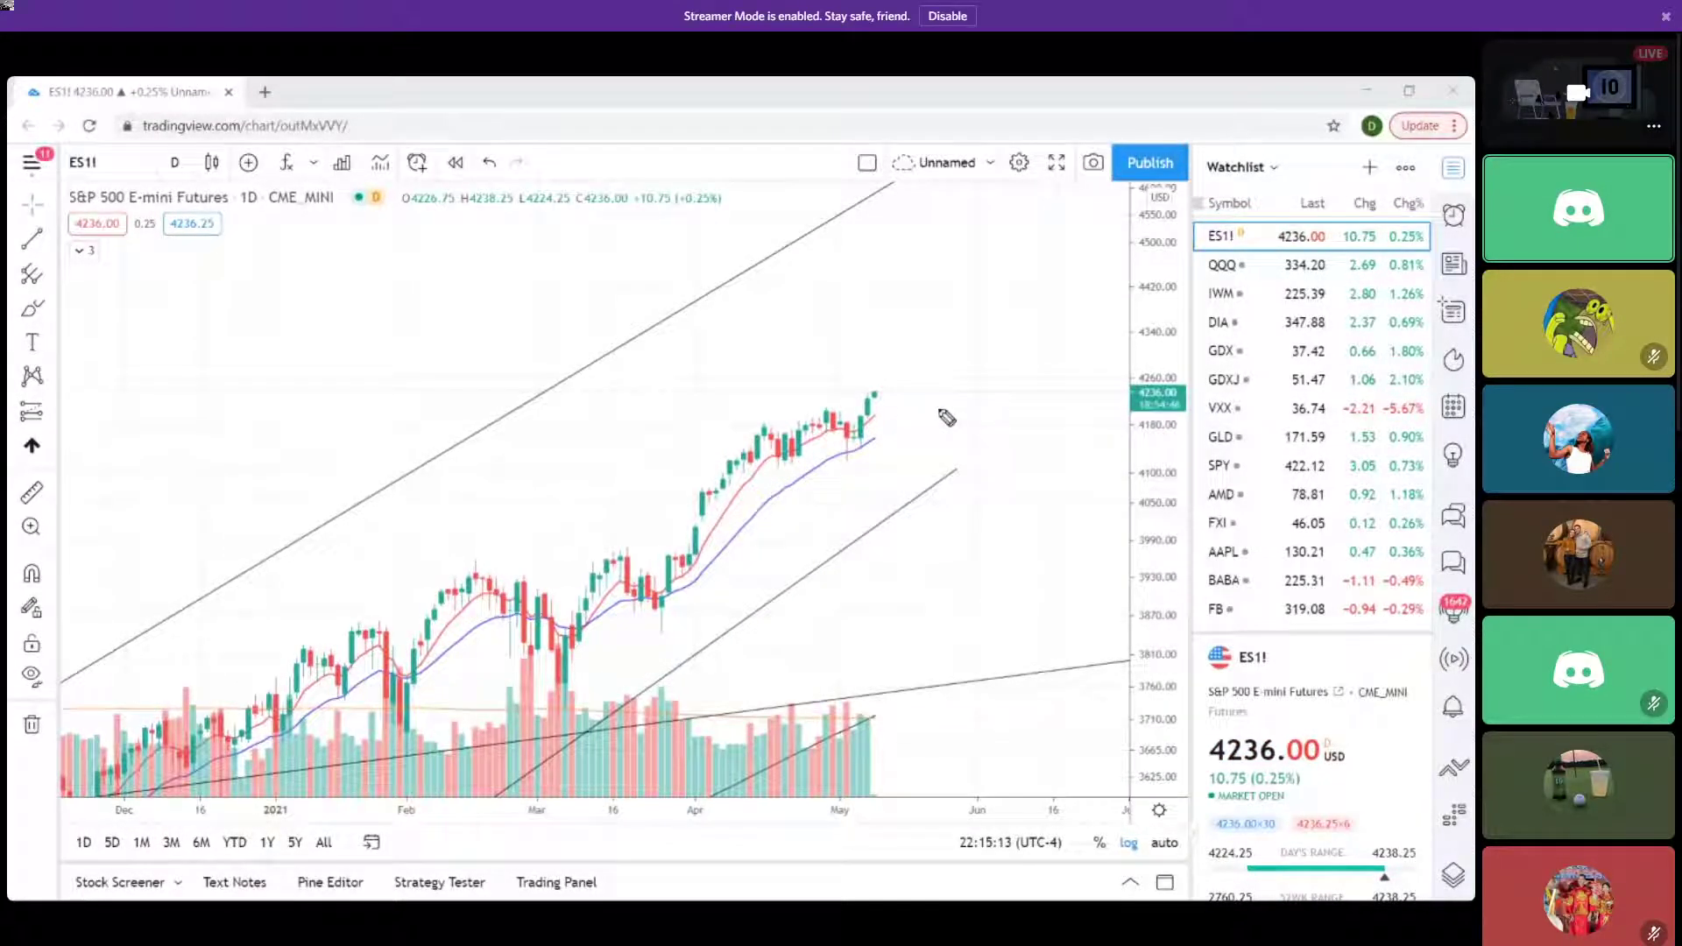
mouse_move(854, 427)
left_mouse_down()
mouse_move(757, 438)
mouse_move(857, 446)
left_mouse_up()
left_click_drag(882, 368, 893, 372)
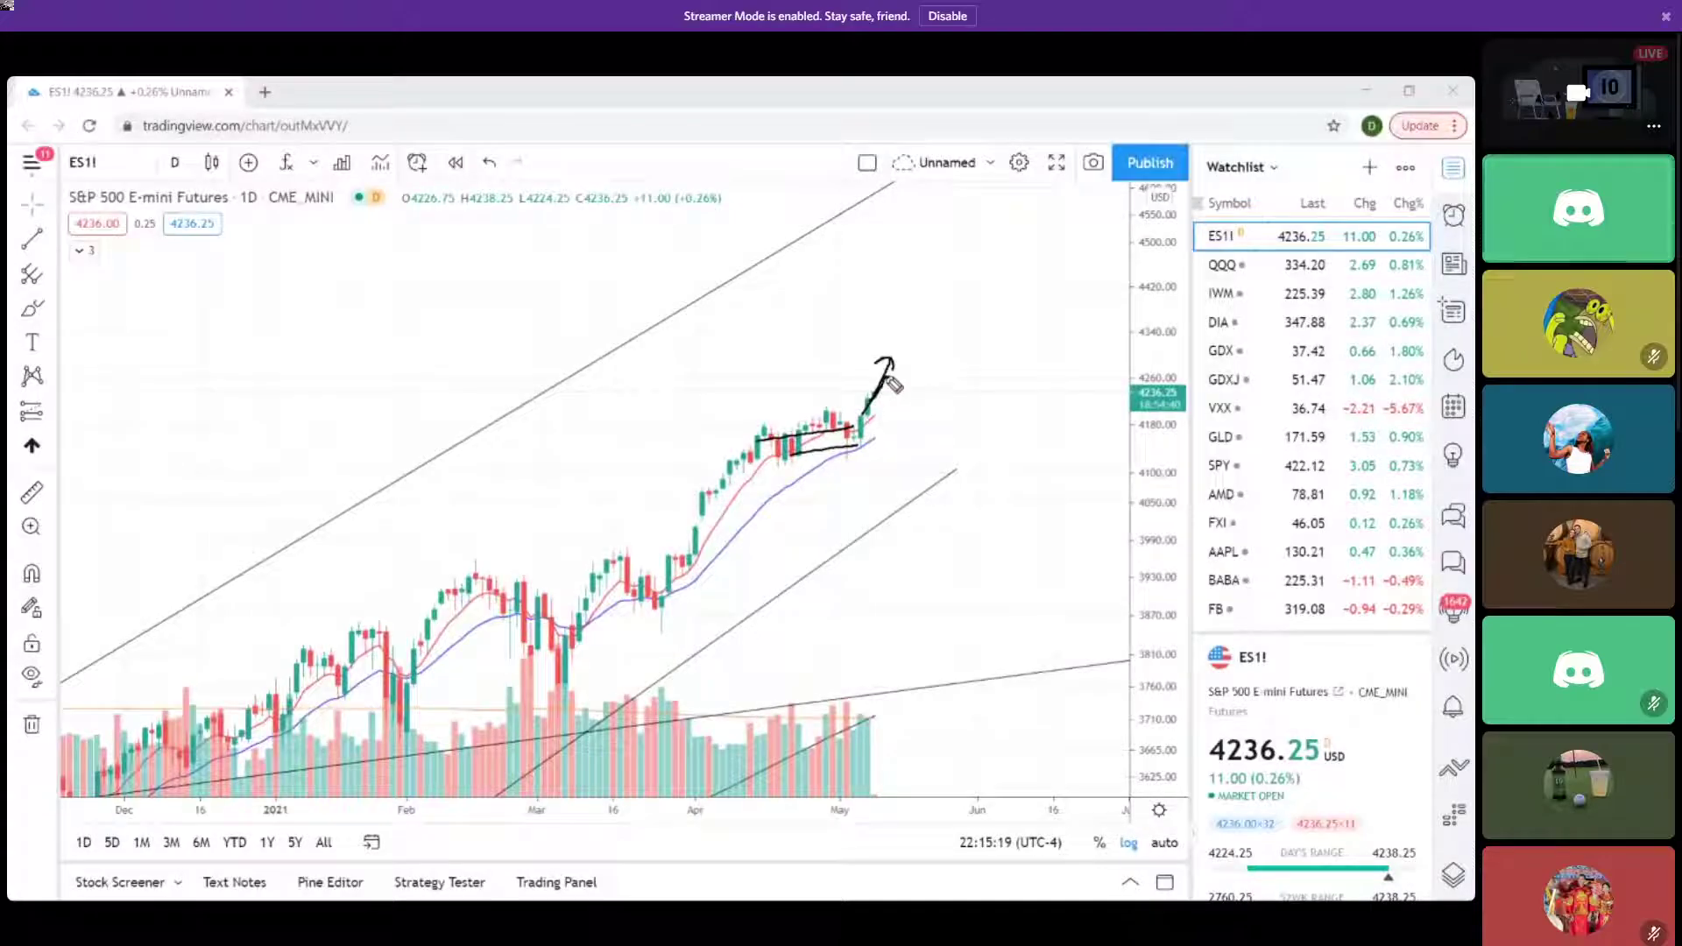
left_click_drag(890, 361, 911, 387)
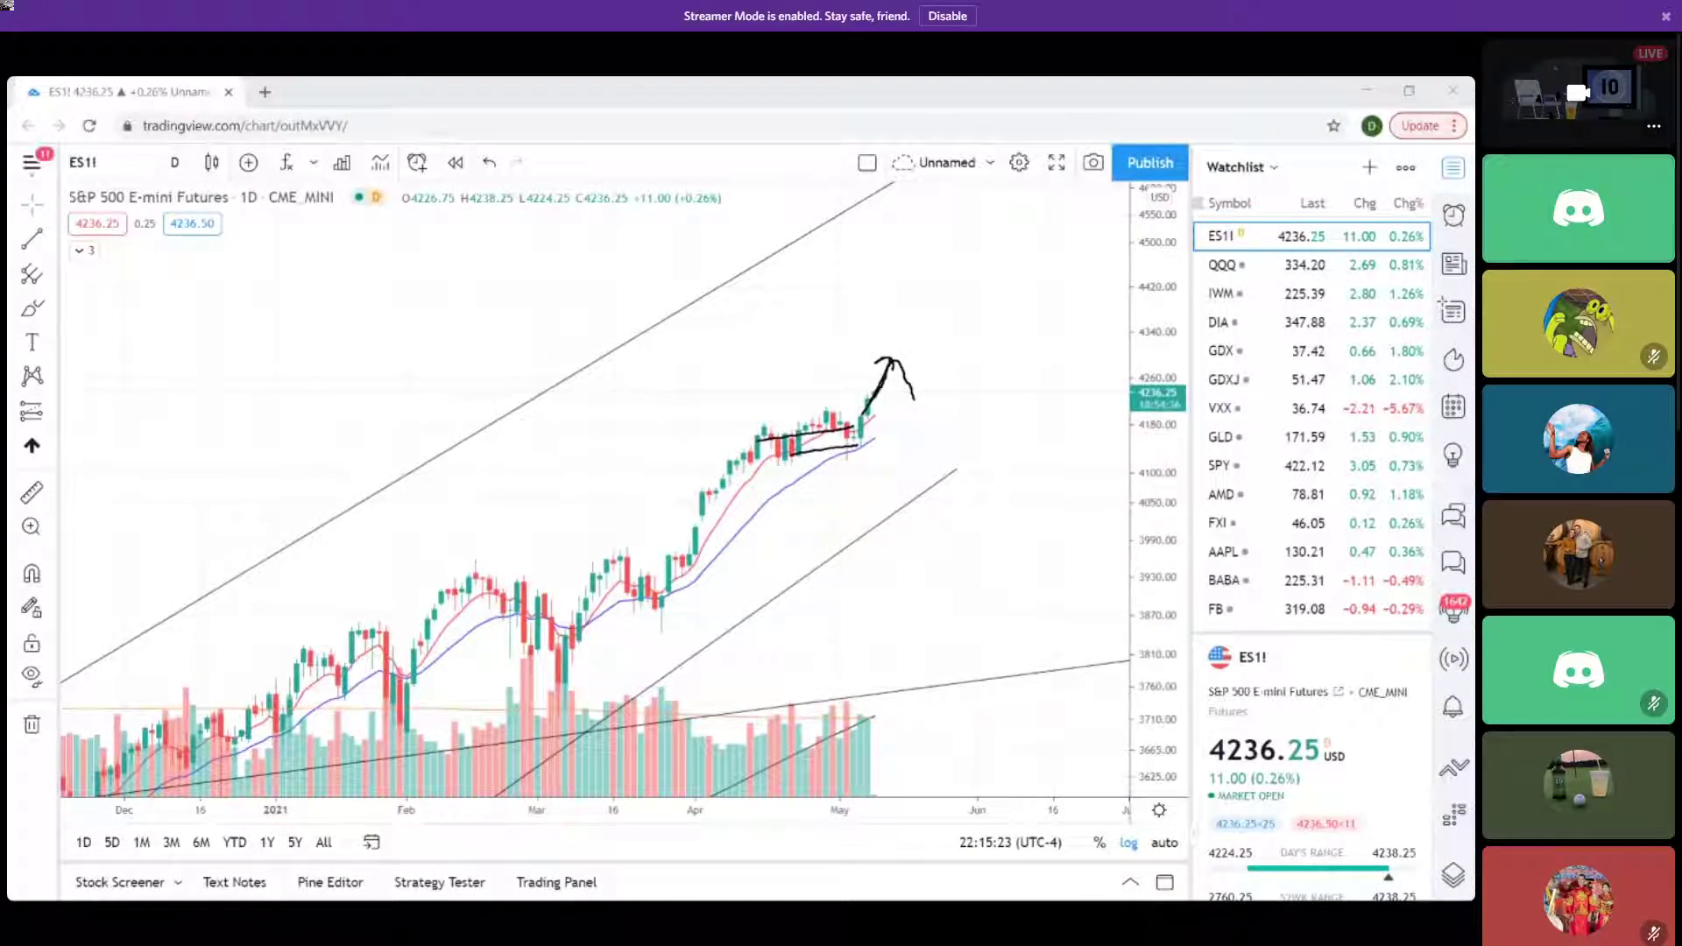
key("Escape")
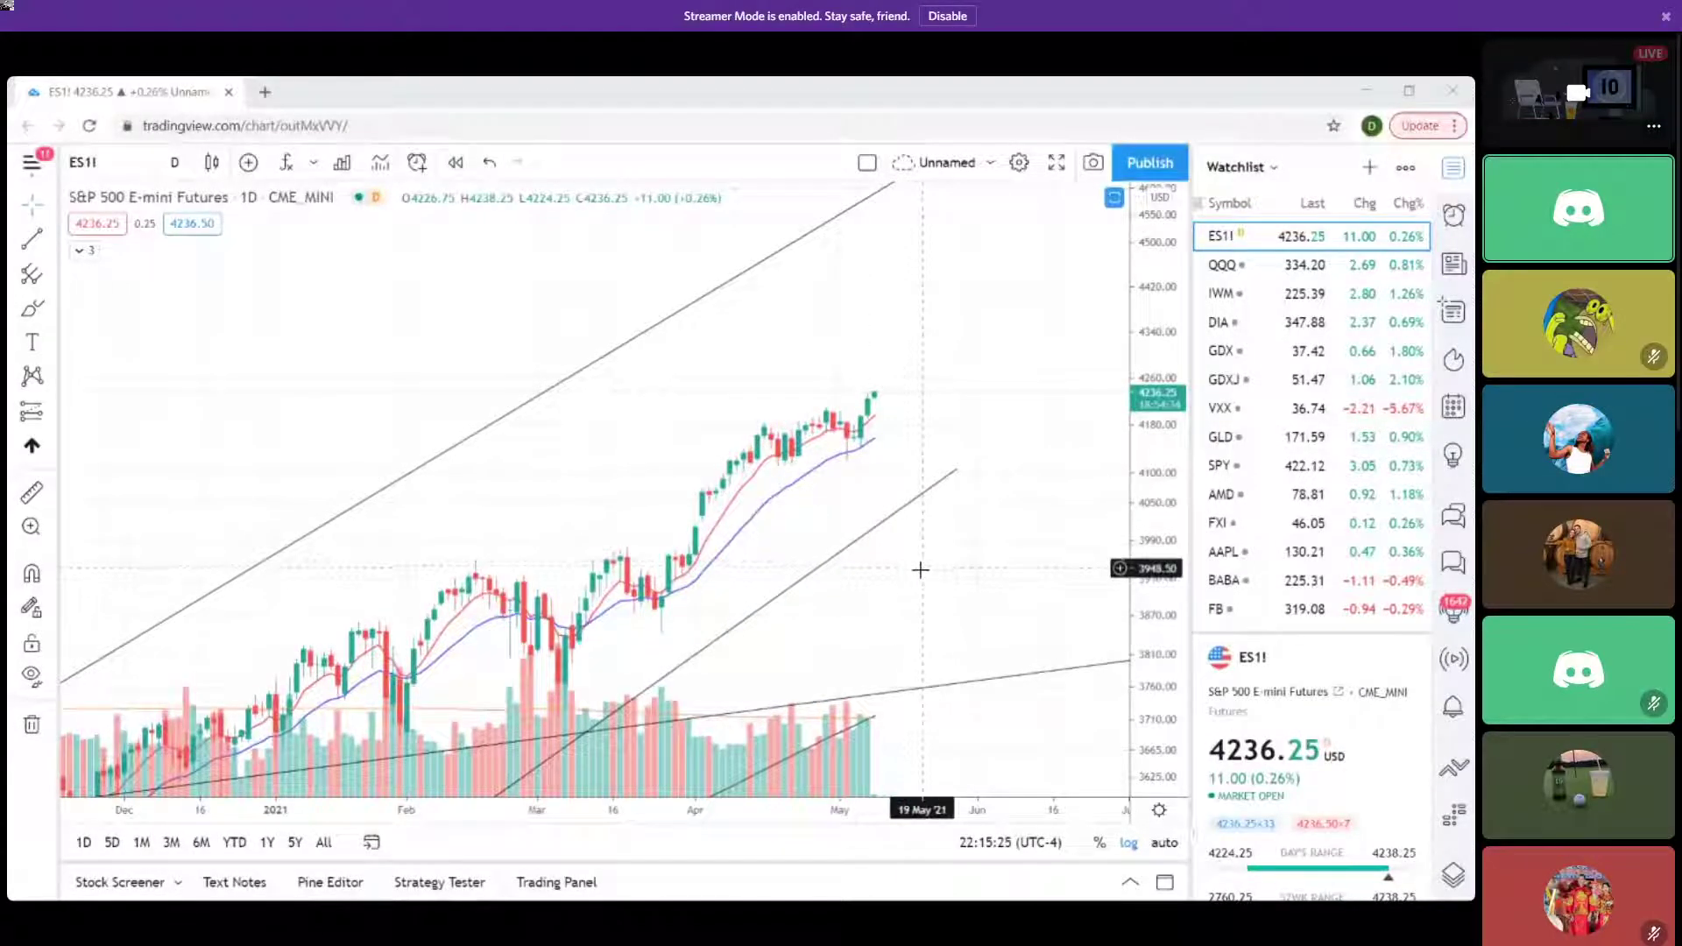
Underline the successive higher swing lows on the daily chart, from late January through early May.
left_click_drag(920, 571, 935, 451)
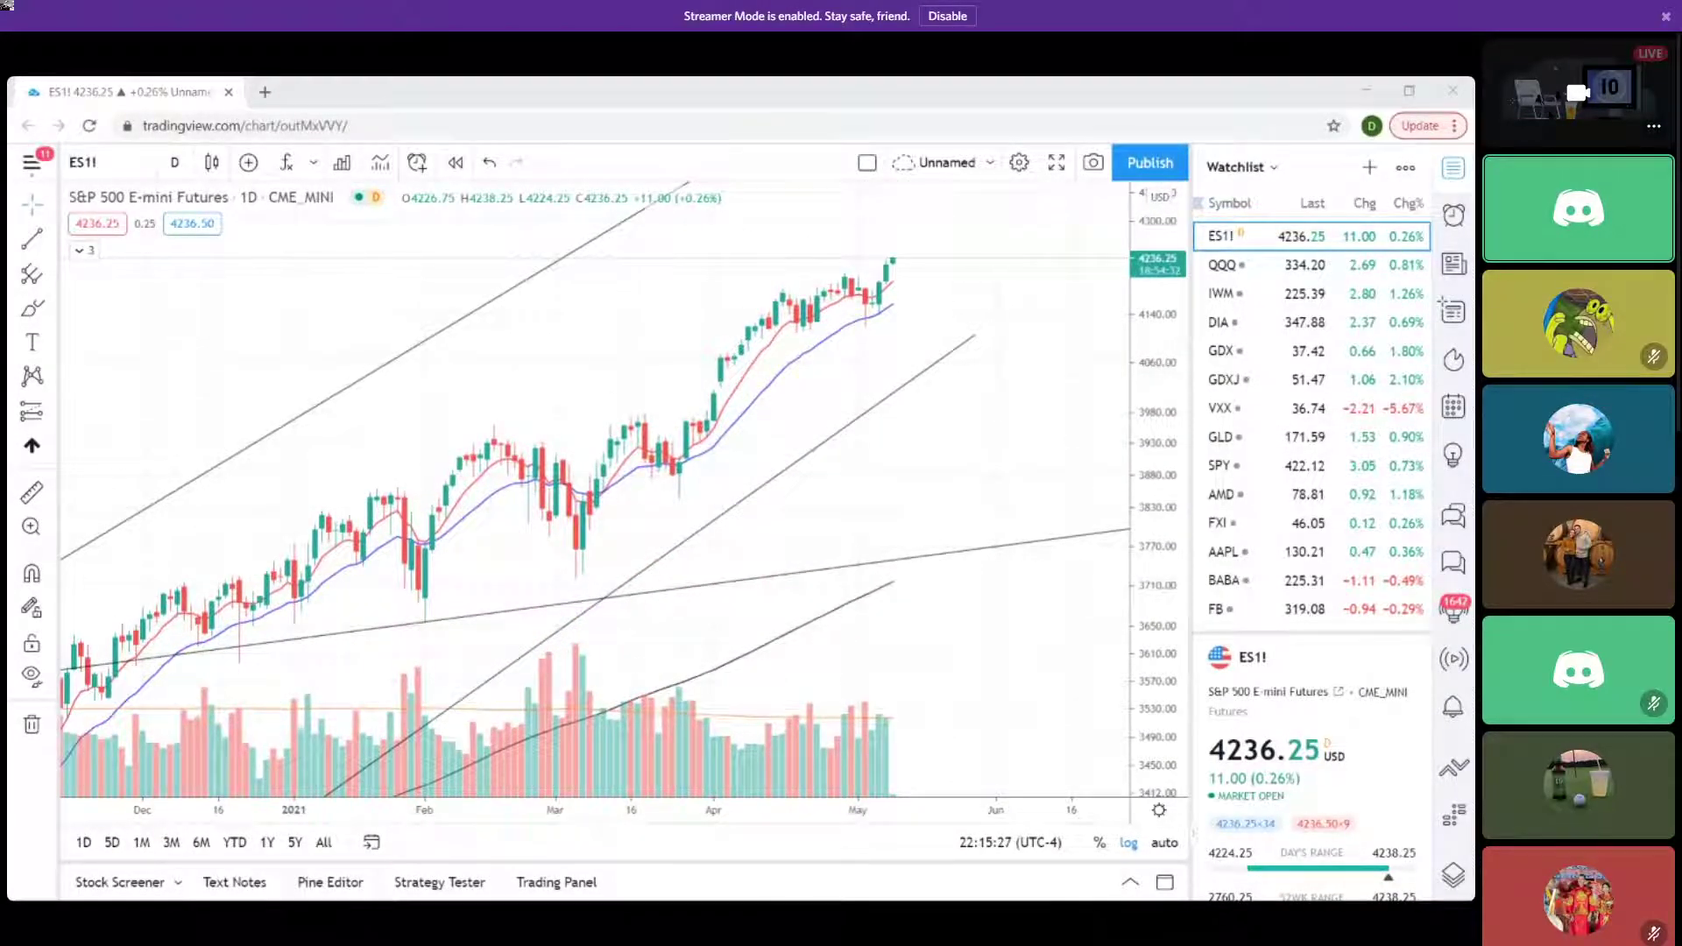
left_click_drag(394, 608, 606, 574)
left_click_drag(657, 499, 743, 489)
left_click_drag(790, 333, 817, 331)
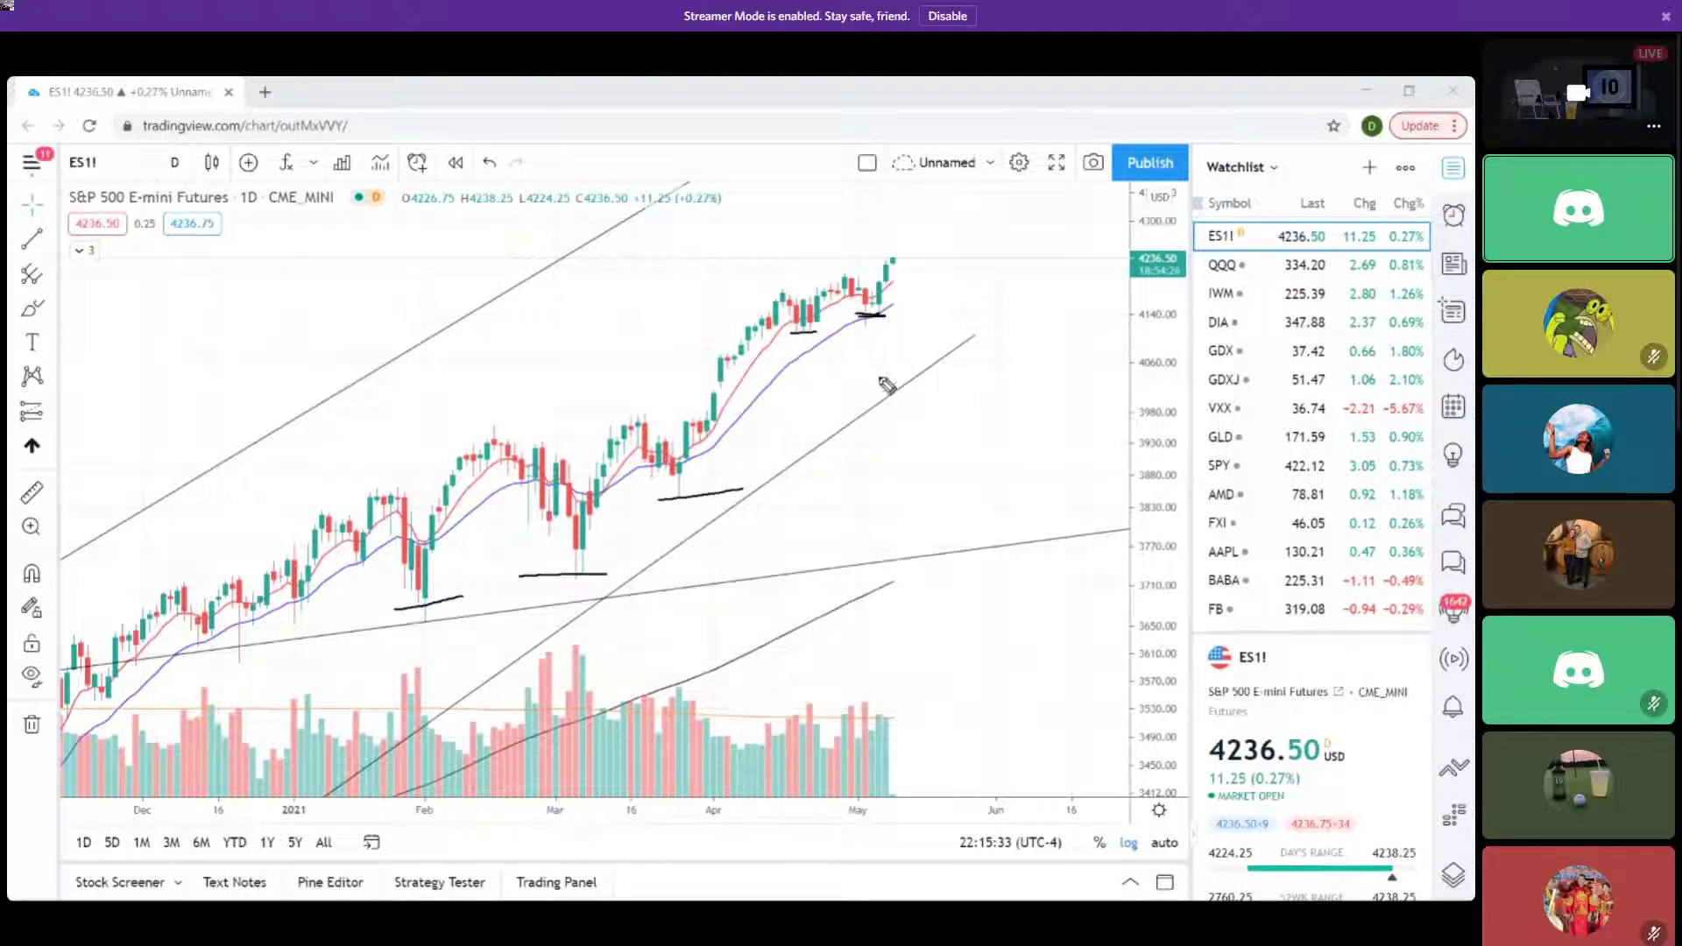
Sketch a projected peak, a break below the extended May low, a retest of that level and a further decline, and erase the annotations.
mouse_move(882, 300)
left_mouse_down()
mouse_move(906, 243)
mouse_move(959, 421)
mouse_move(966, 313)
left_mouse_up()
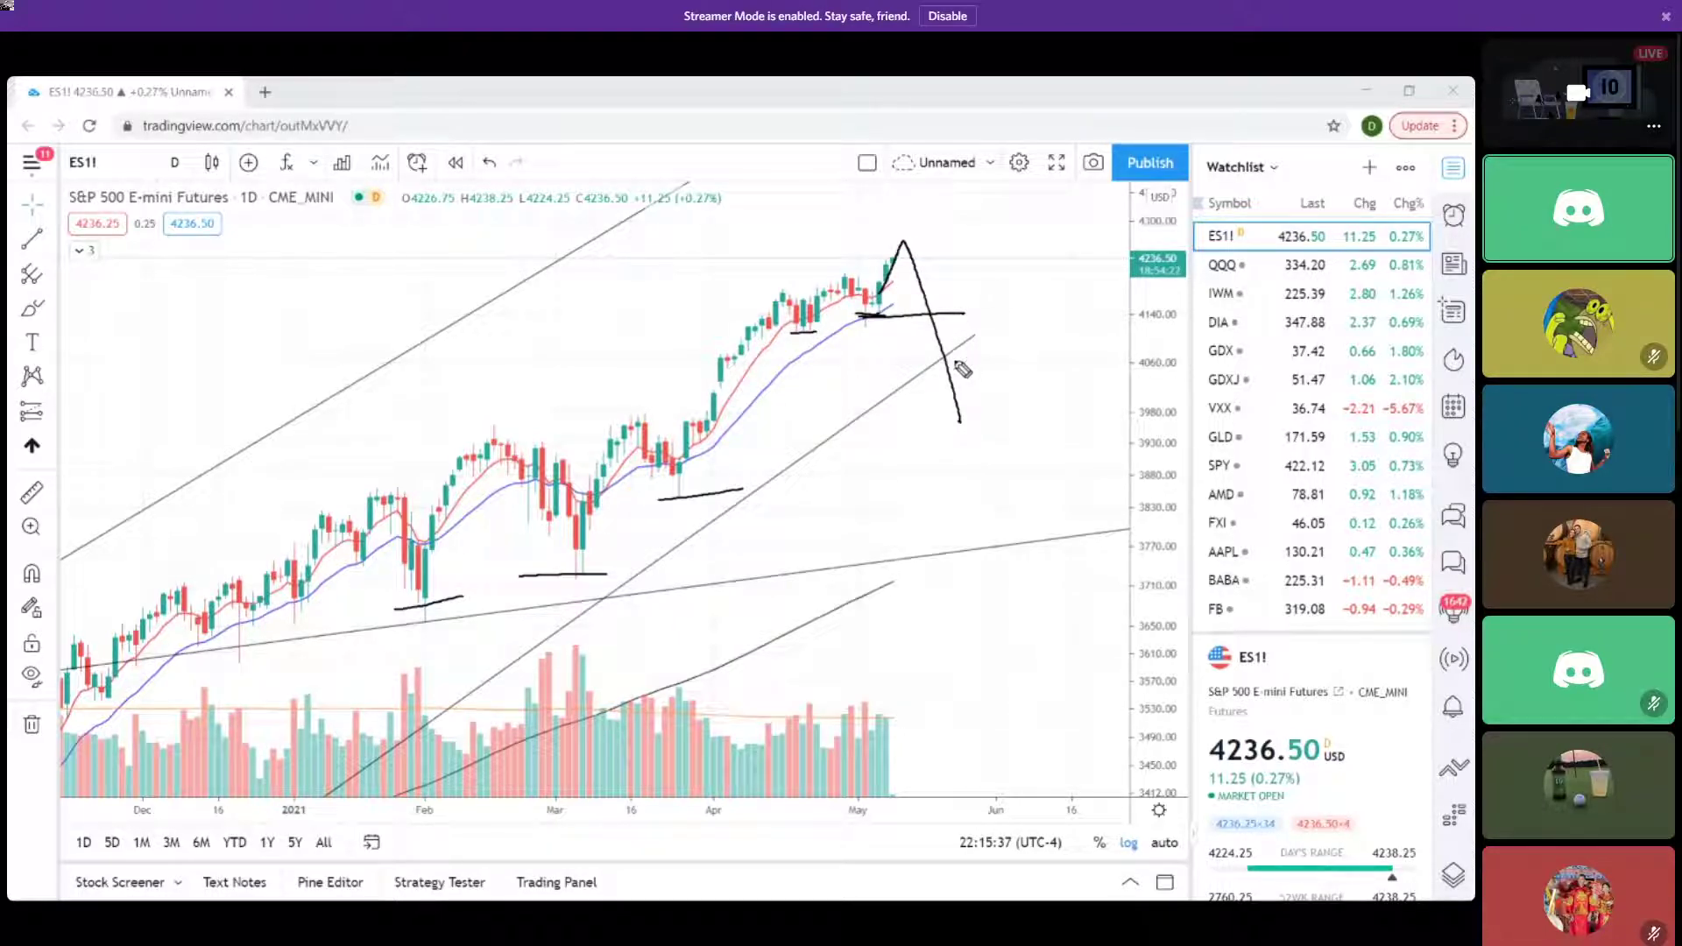
left_click_drag(960, 421, 981, 347)
left_click_drag(890, 235, 935, 235)
mouse_move(988, 307)
left_mouse_down()
mouse_move(1076, 491)
mouse_move(1088, 427)
left_mouse_up()
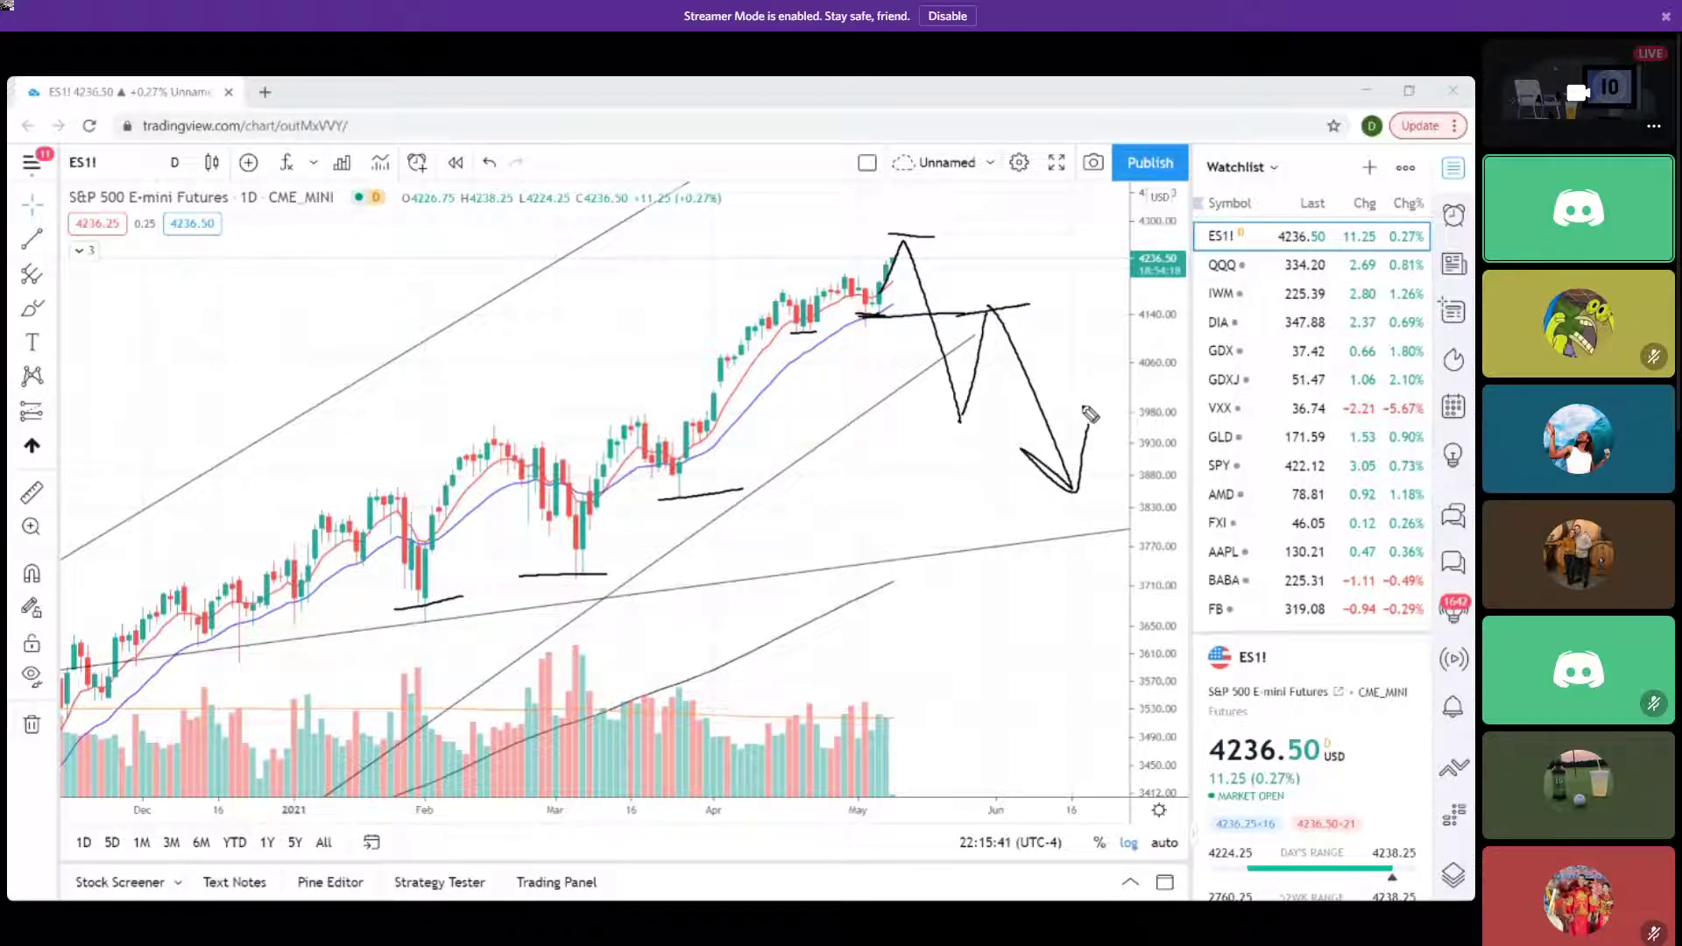
key("Escape")
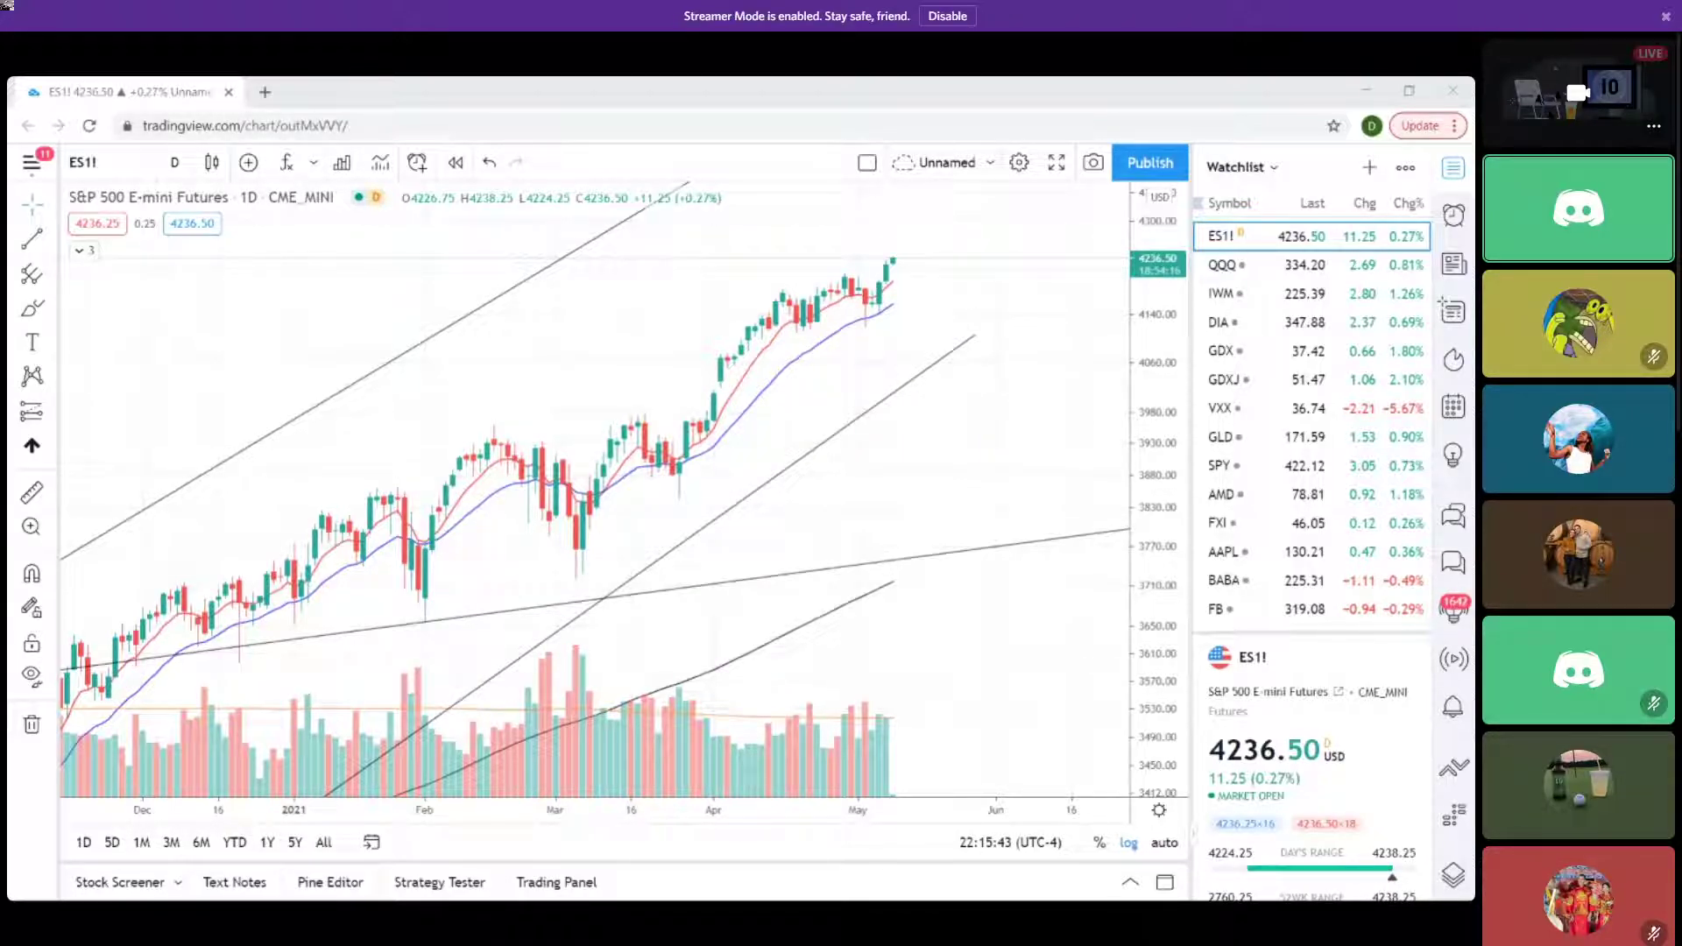
Switch the S&P 500 E-mini futures chart to the weekly interval, with price action since early 2020 in view.
left_click_drag(950, 421, 928, 473)
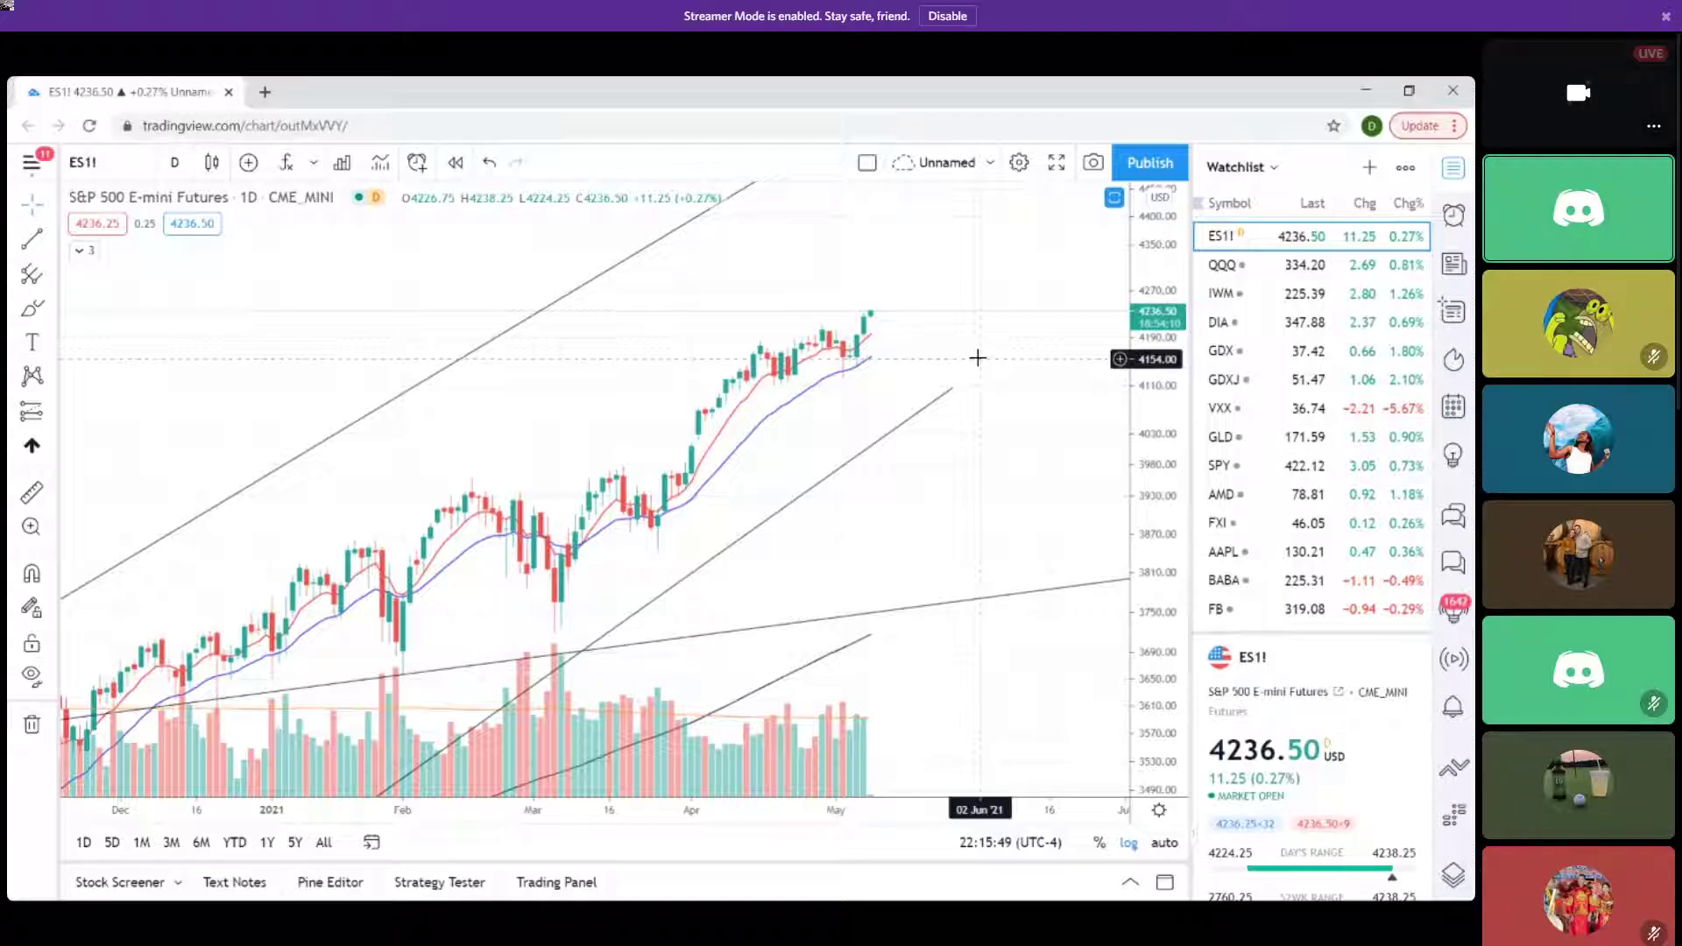
left_click(175, 162)
left_click(197, 789)
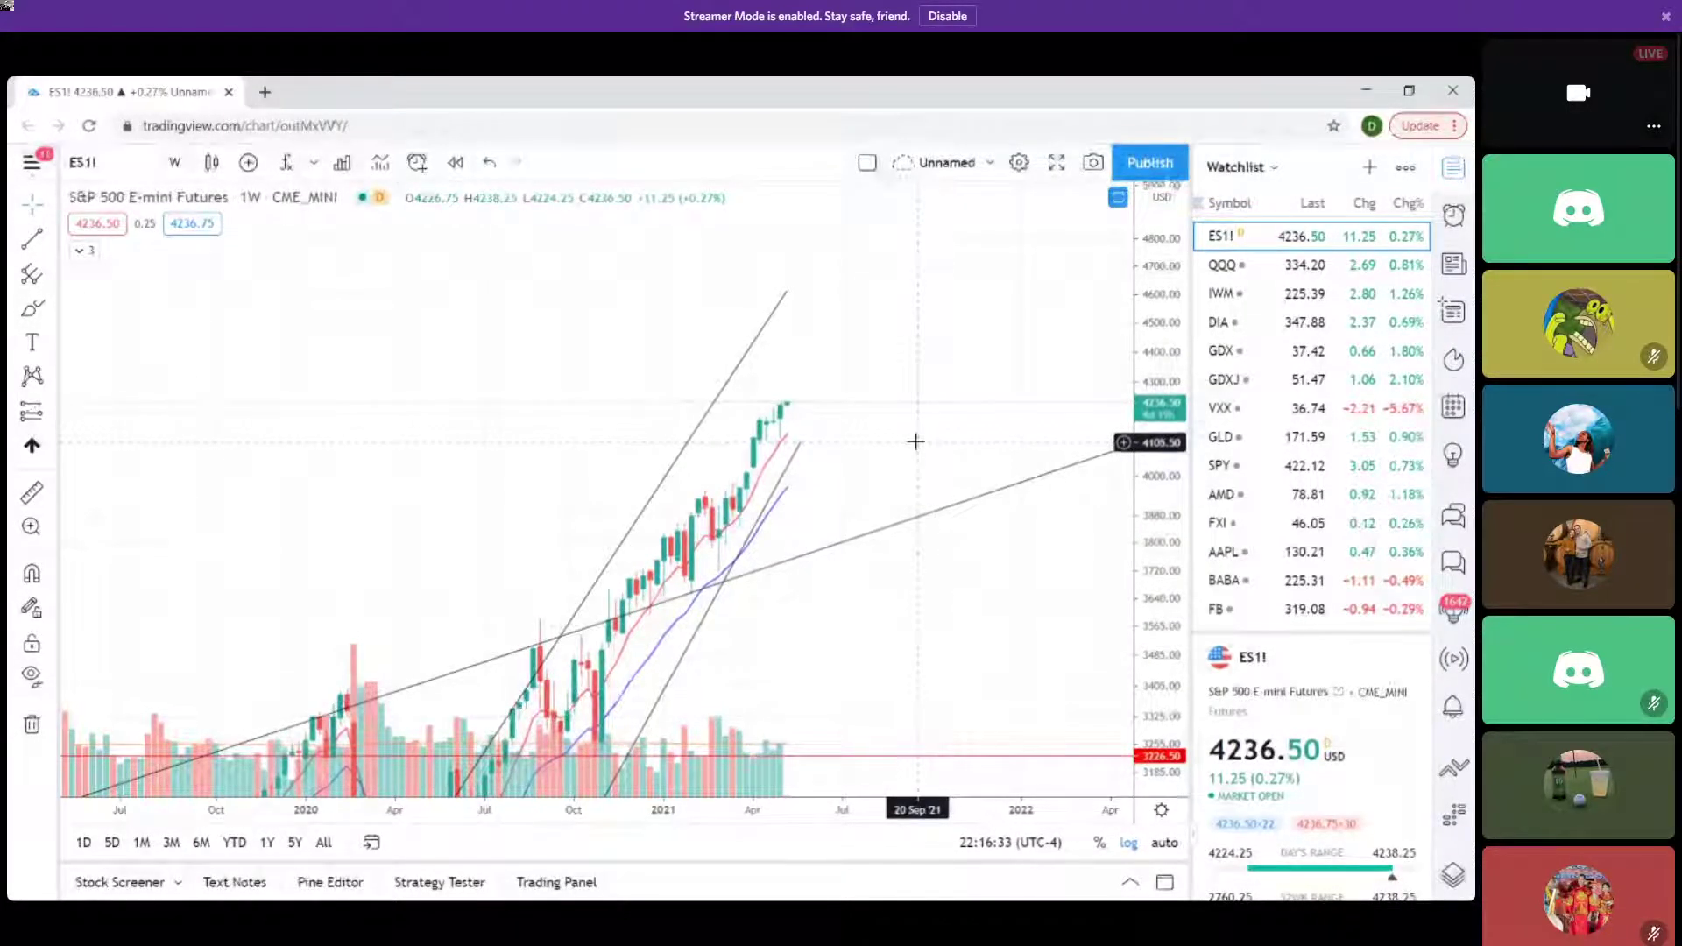
scroll(912, 443, "up", 5)
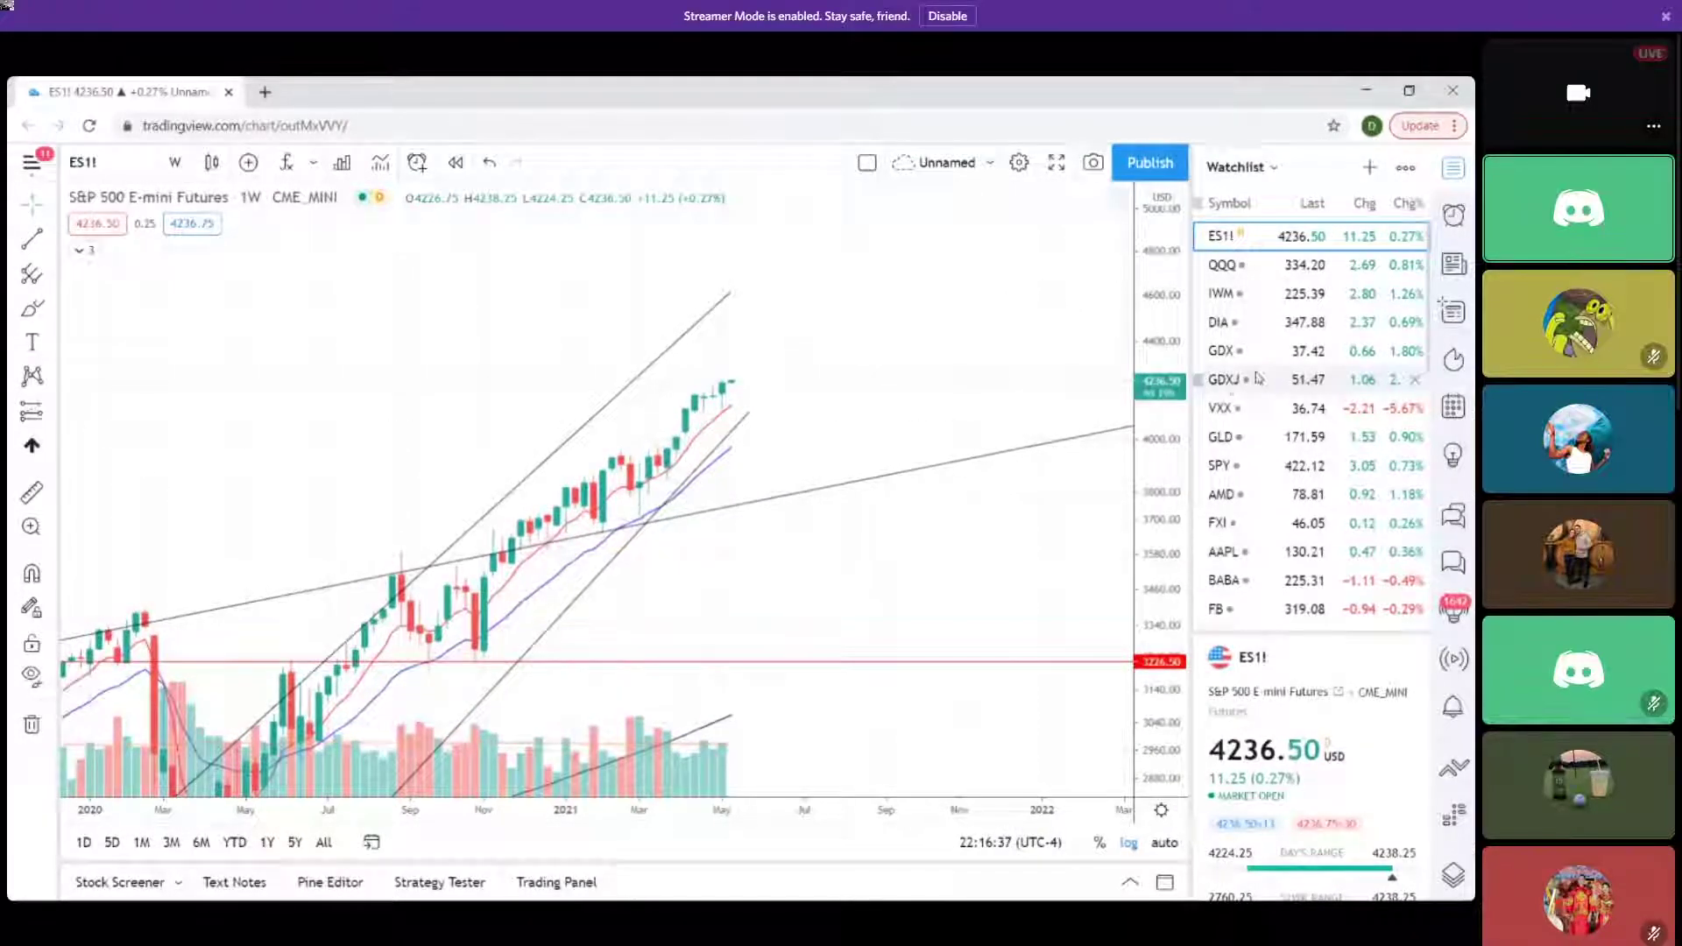
Open the Gold Spot / U.S. Dollar (XAUUSD) weekly chart from the watchlist, with its price history back to 2017 in view.
scroll(1275, 408, "down", 3)
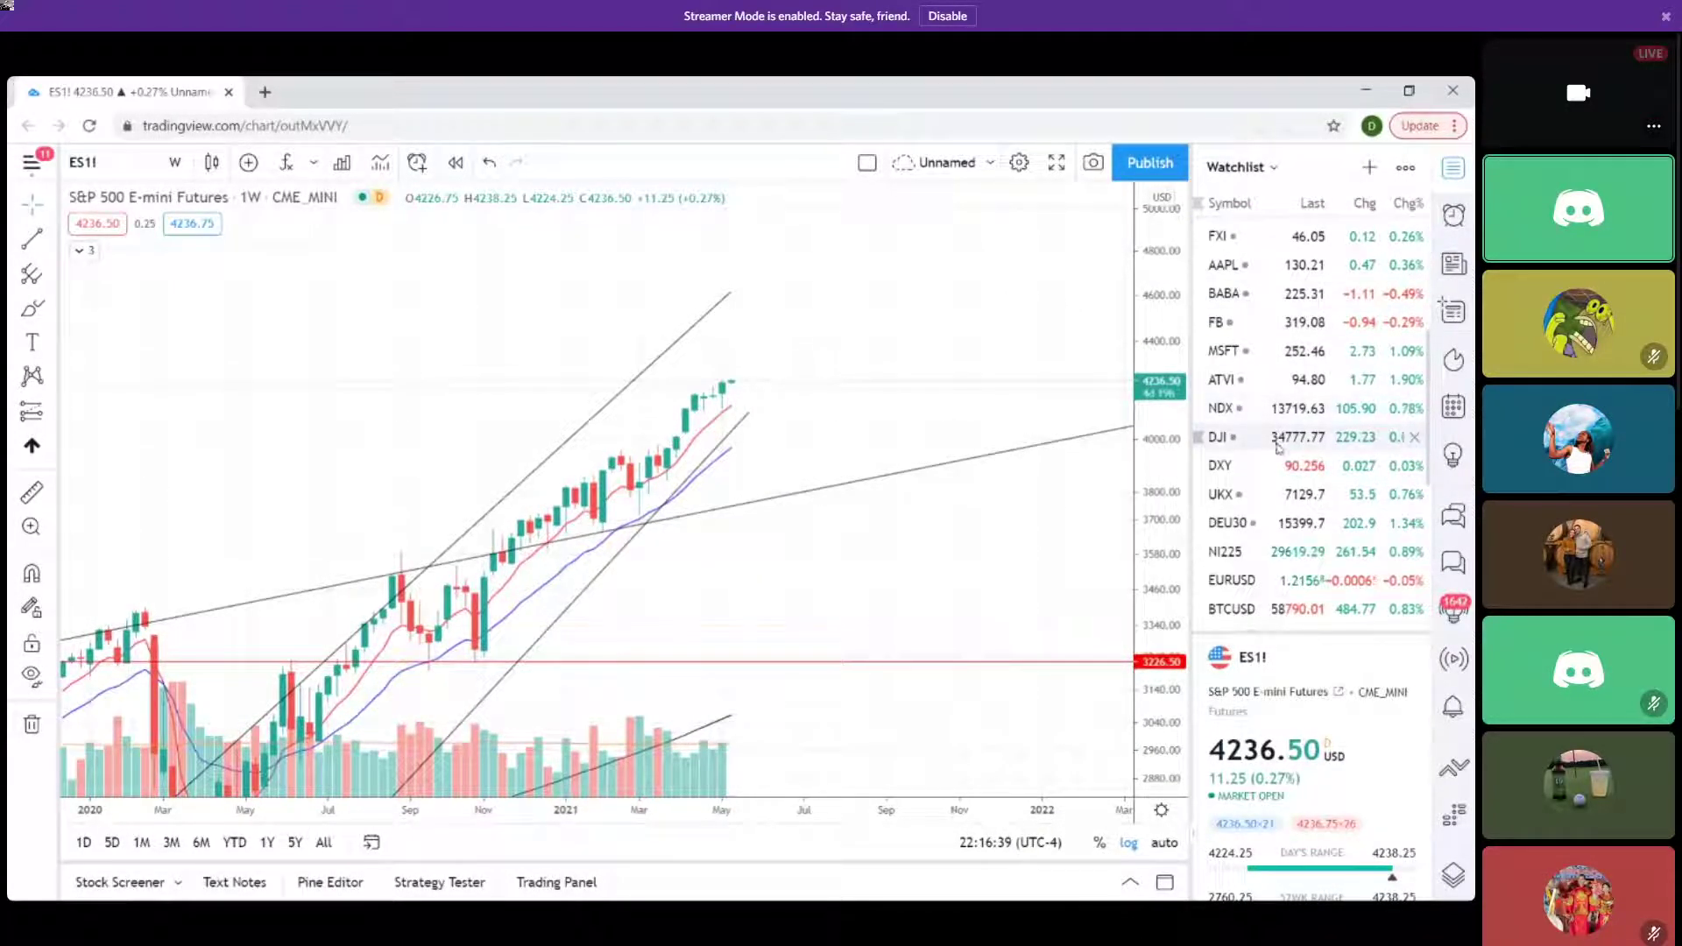
scroll(1270, 456, "up", 3)
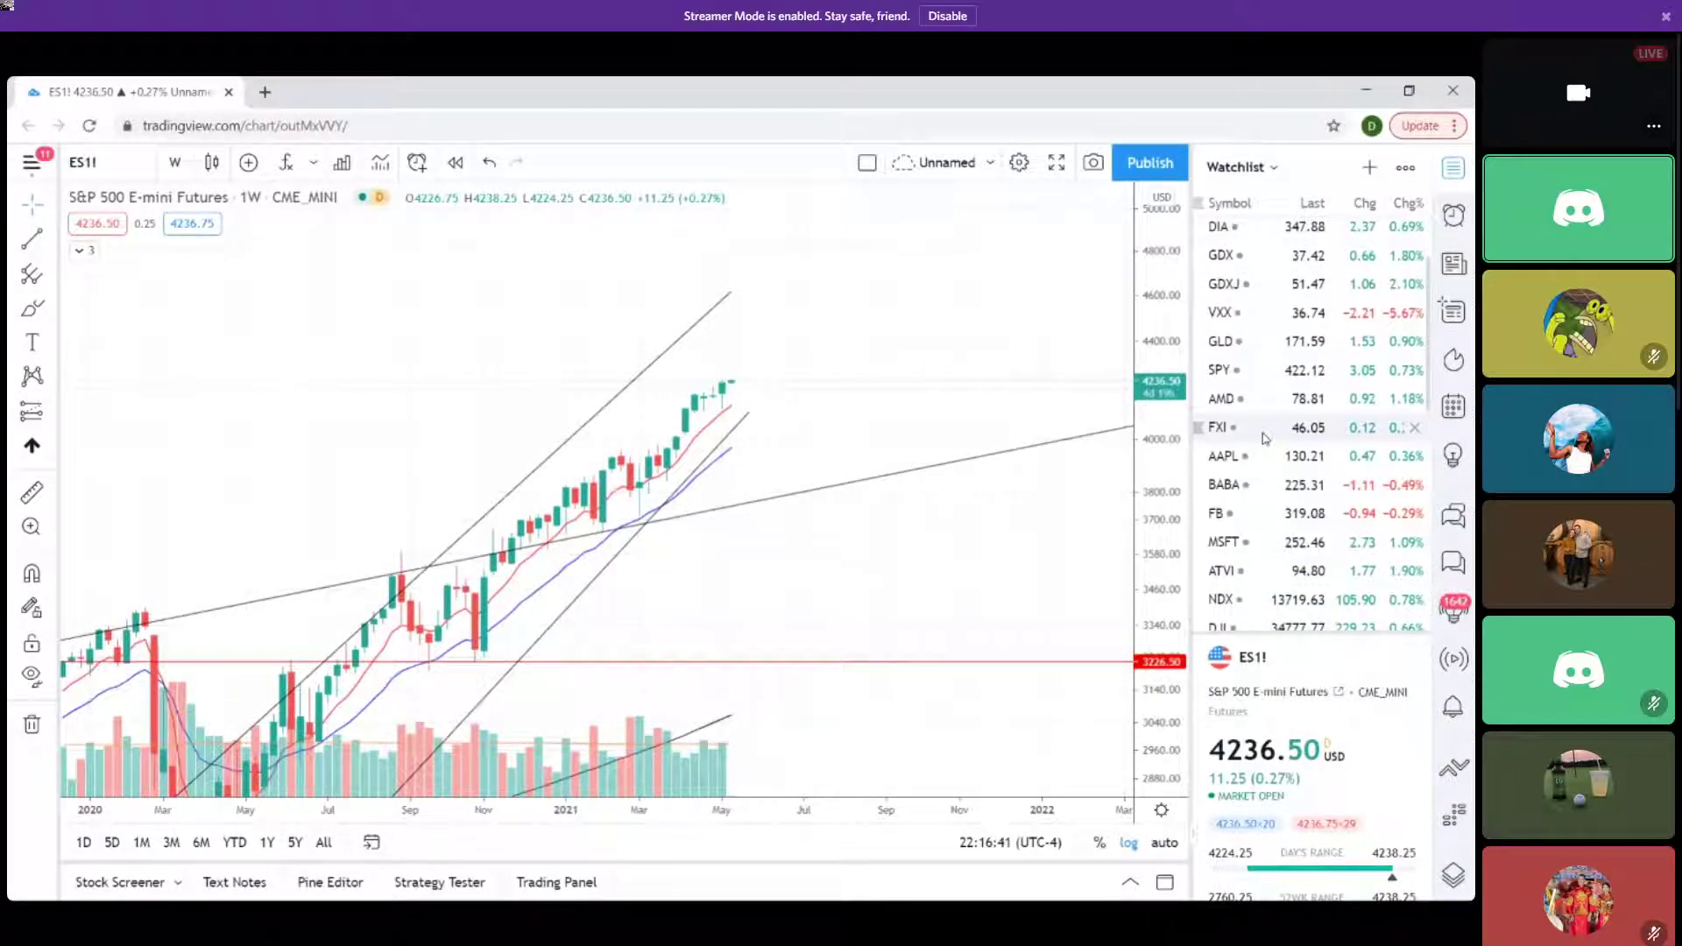
scroll(1264, 465, "up", 3)
scroll(1262, 442, "down", 5)
scroll(1262, 436, "down", 6)
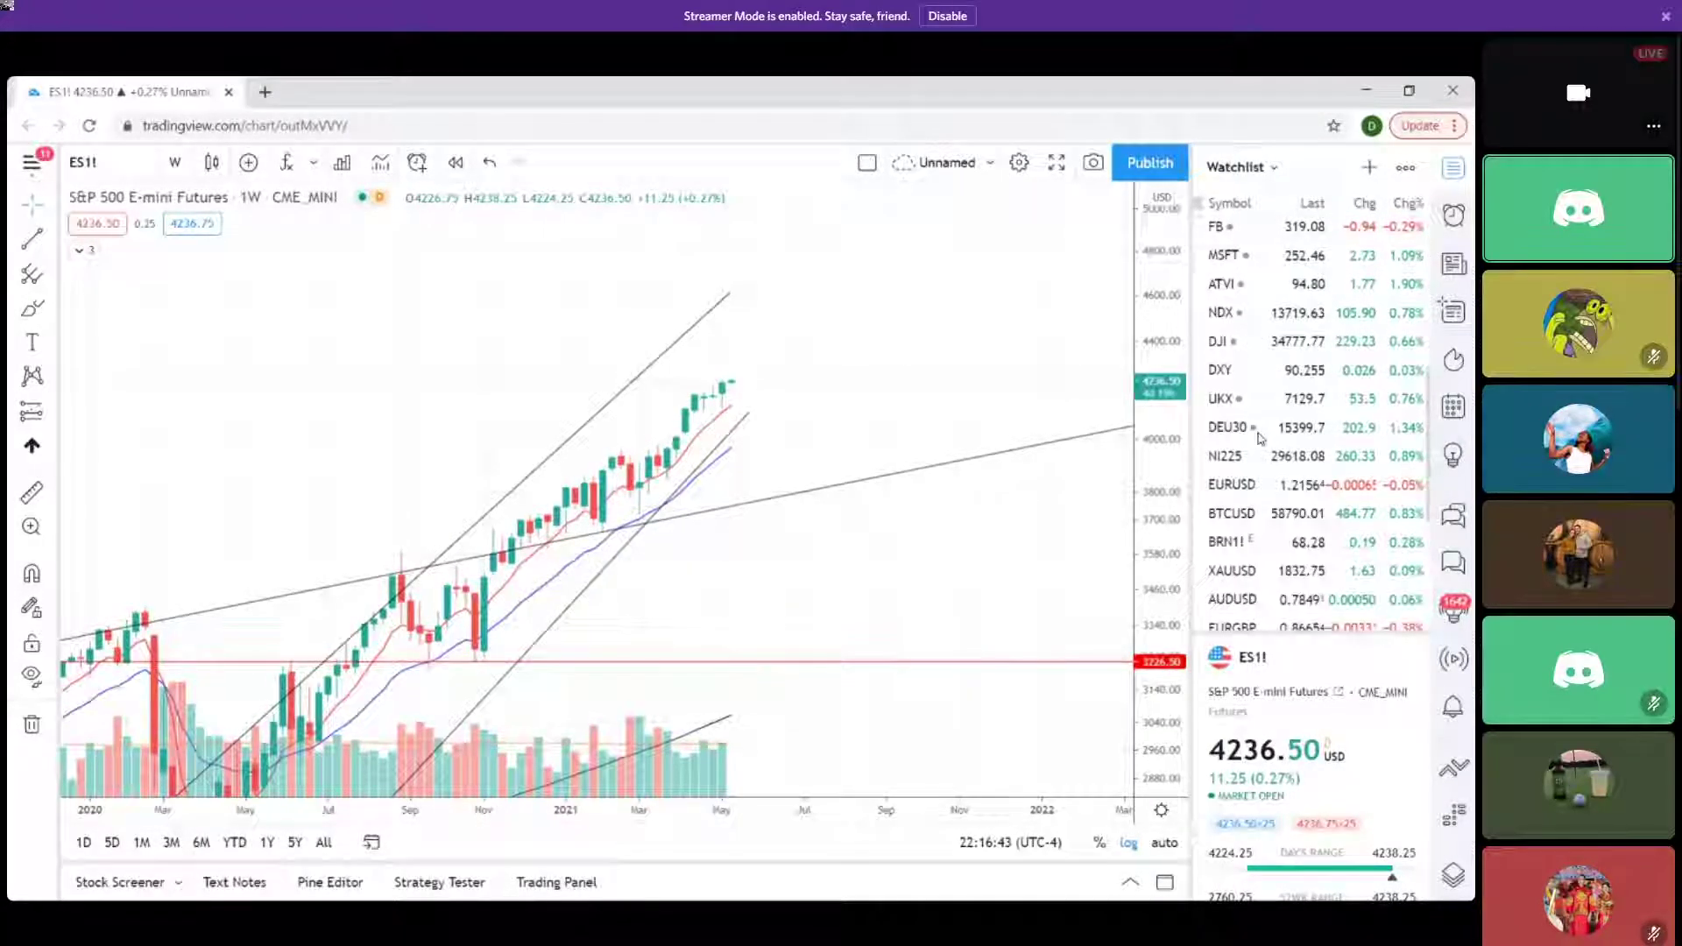
scroll(1251, 440, "down", 1)
left_click(1235, 475)
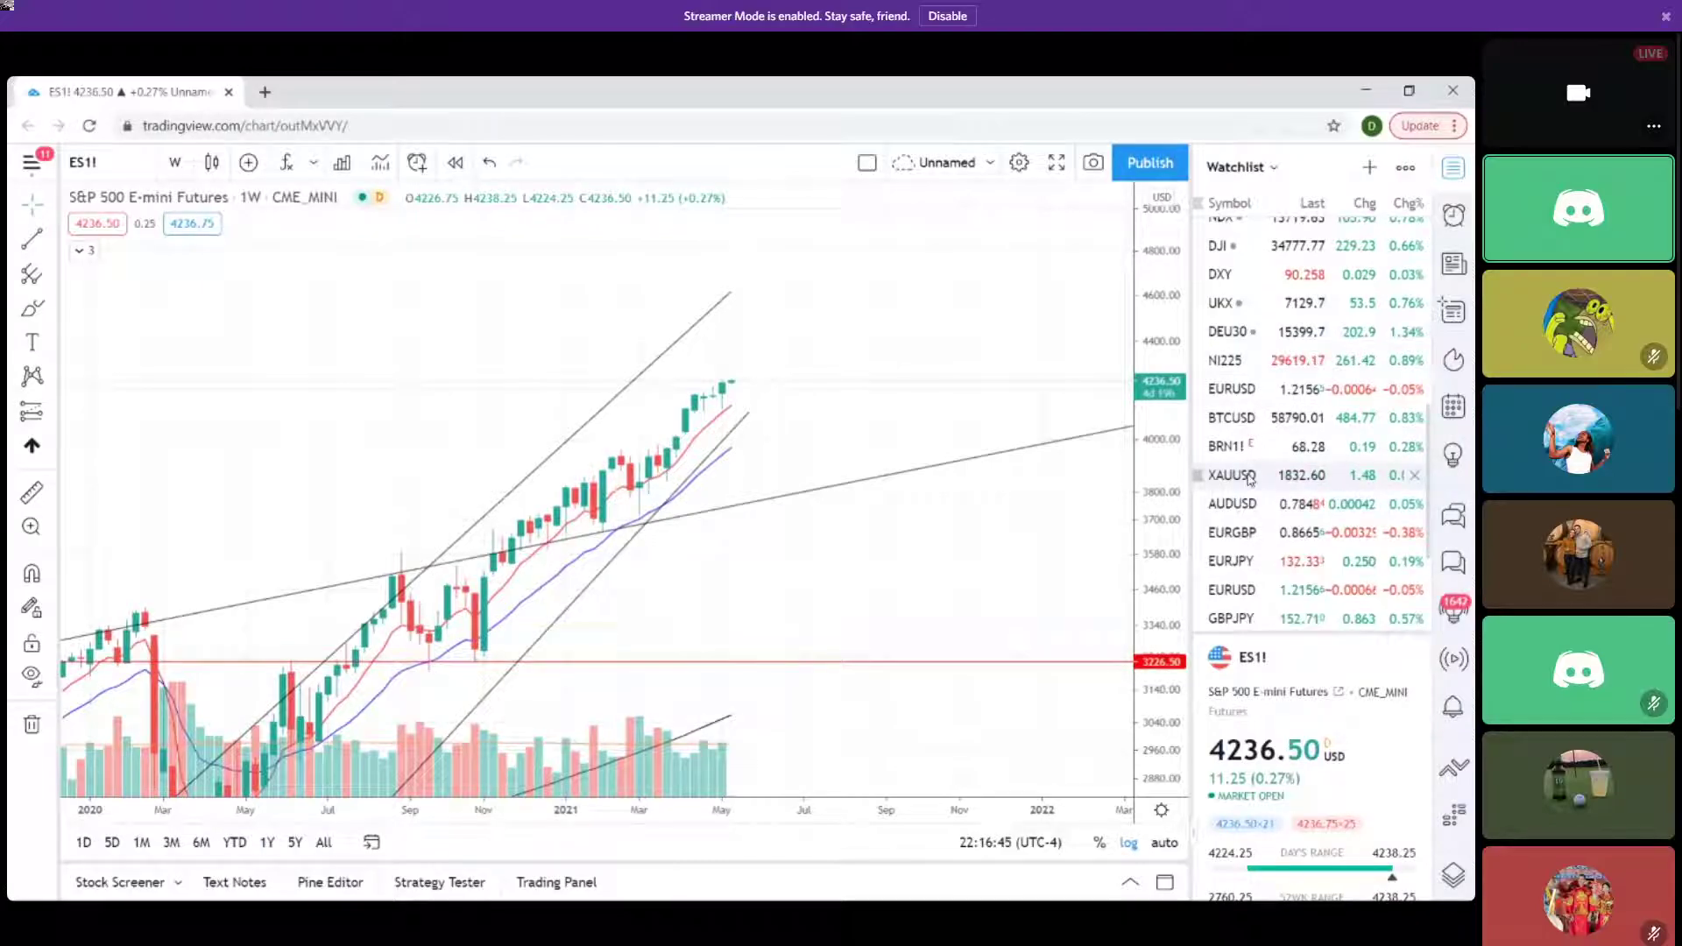
scroll(947, 572, "down", 6)
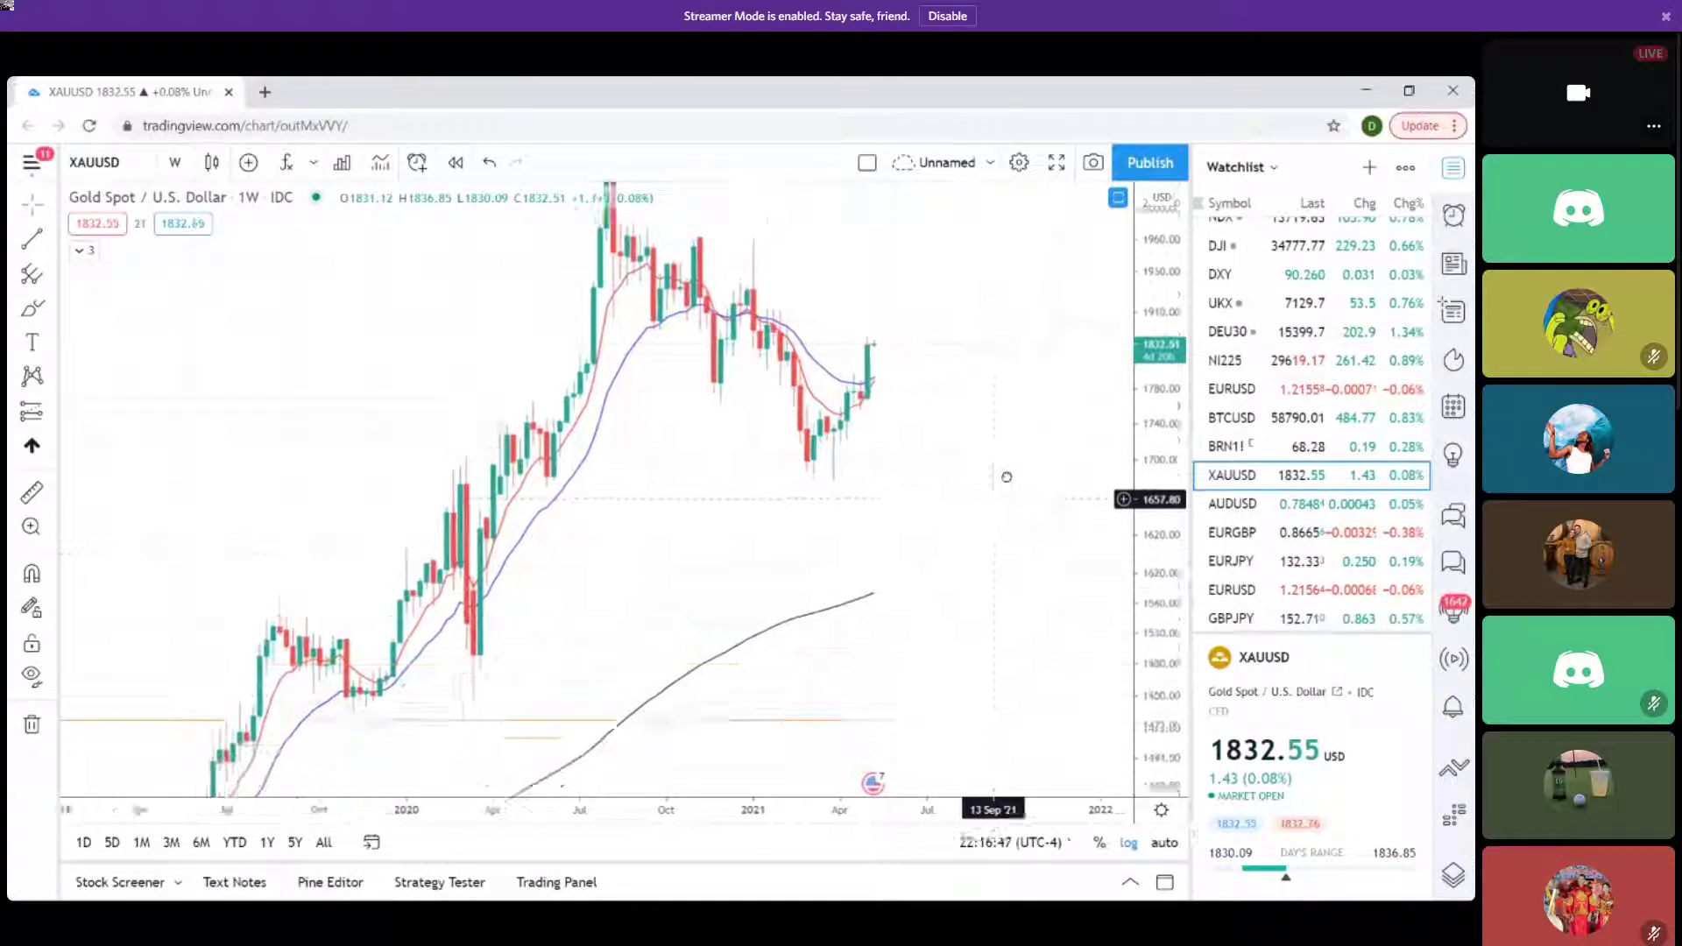
scroll(998, 502, "down", 4)
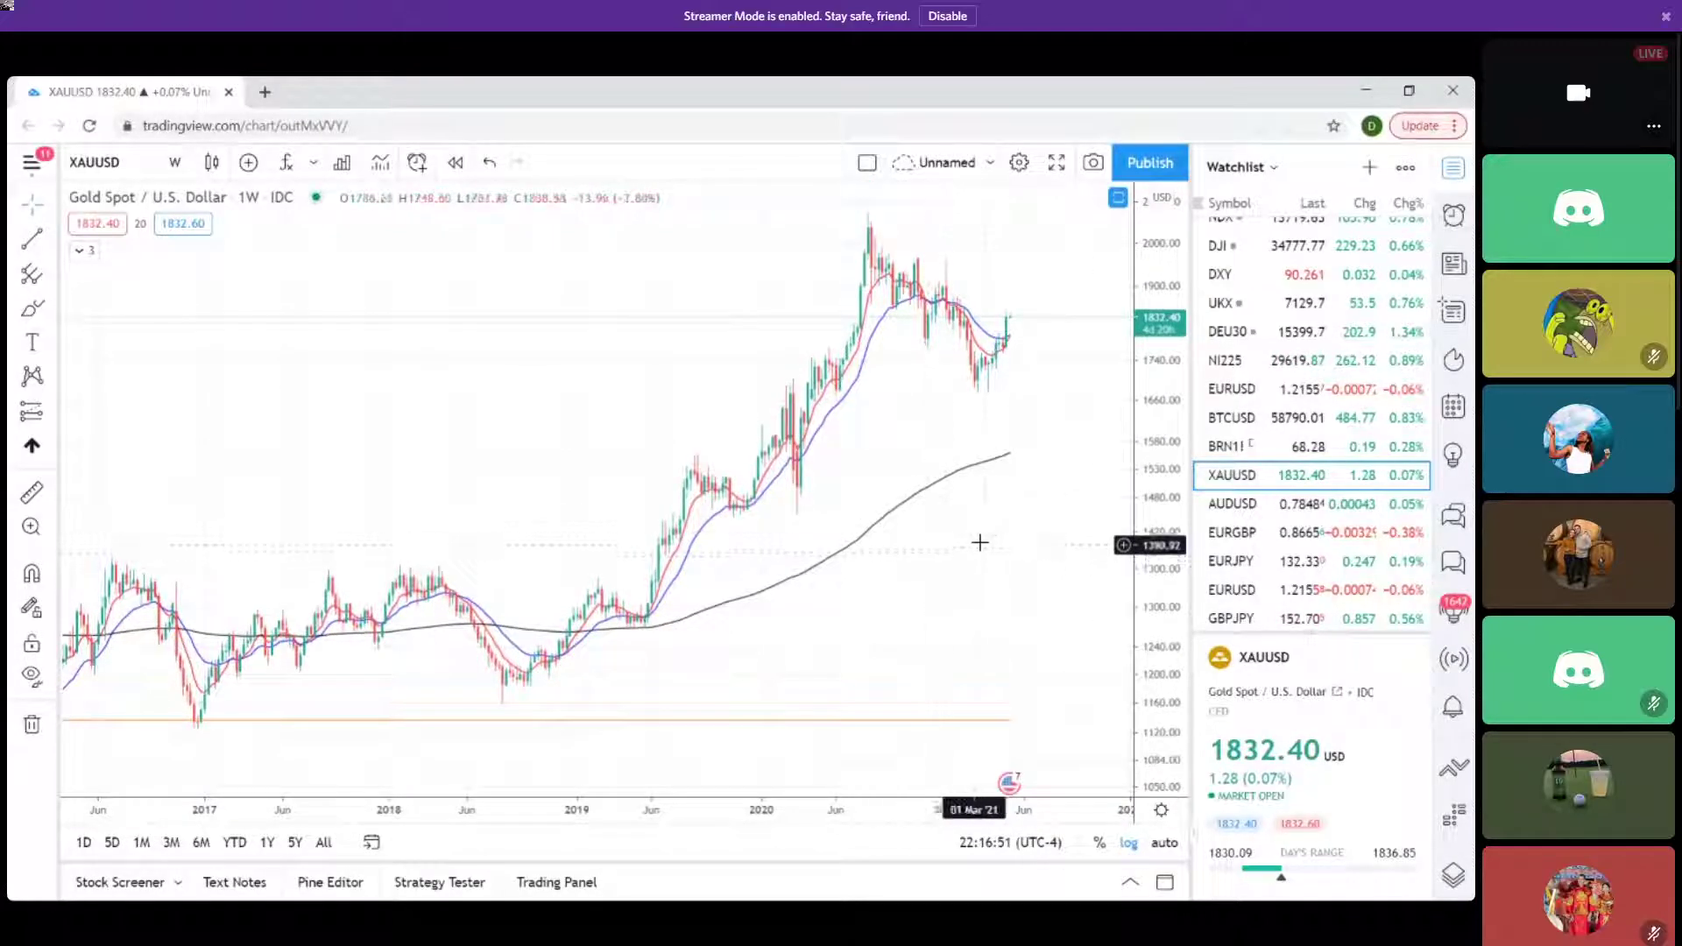
left_click_drag(980, 544, 902, 590)
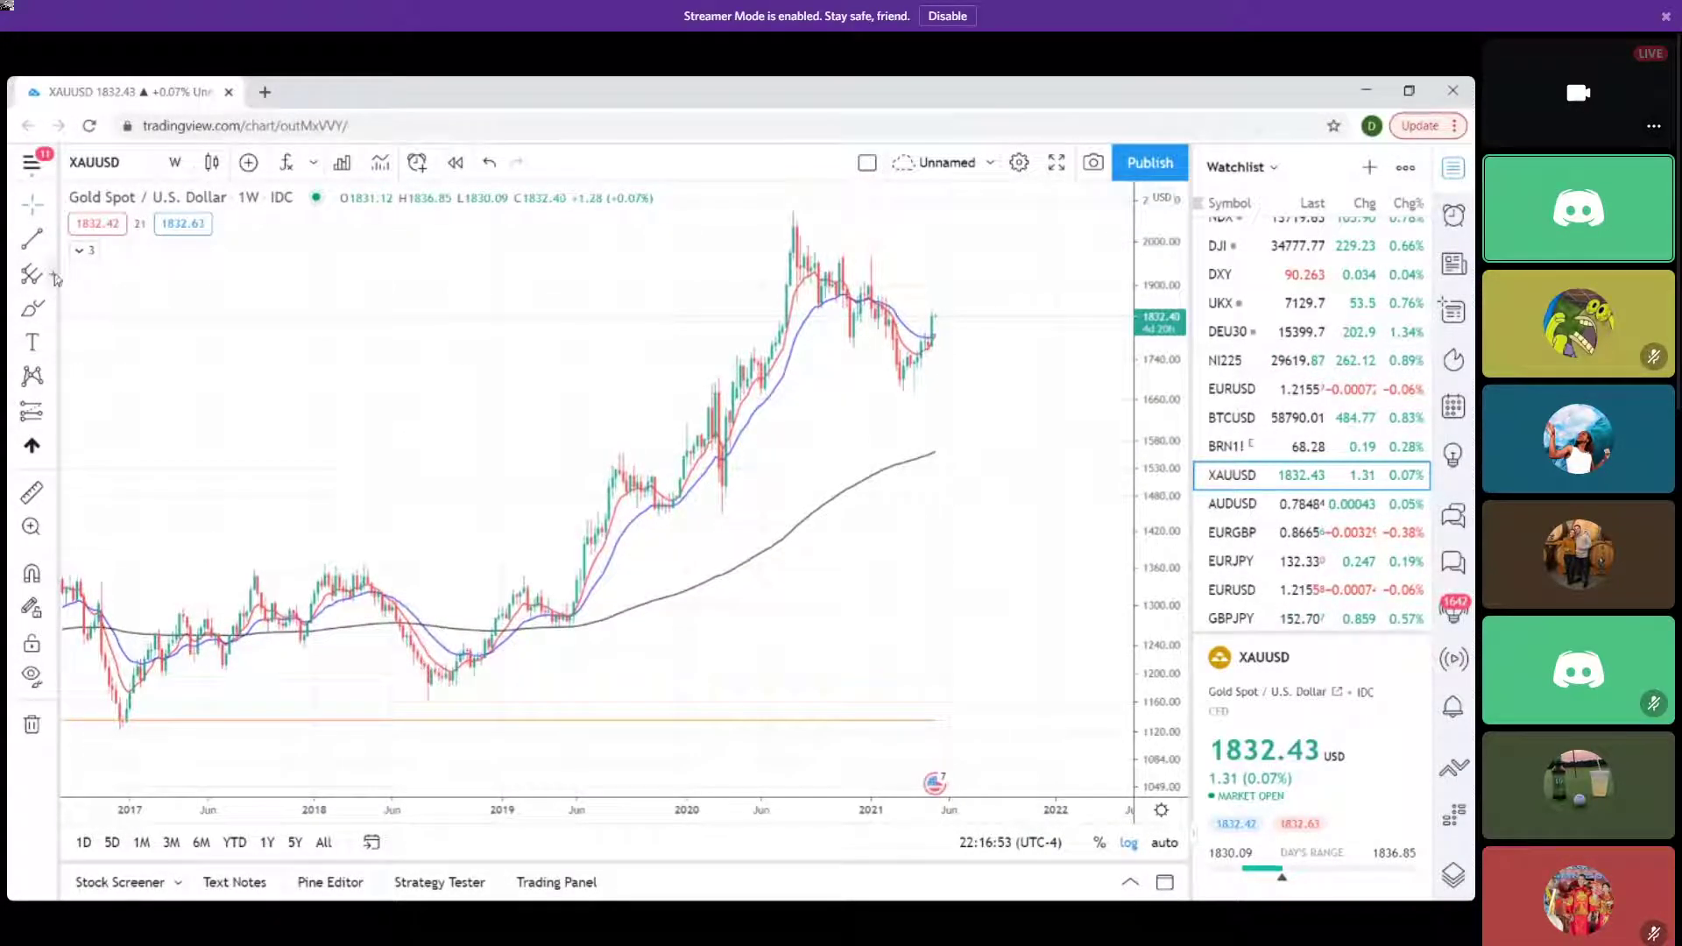
Draw a Fibonacci retracement from about 1157.55 at the 2018 low up to about 2045.02 near the 2020 high, extending to July 2021.
left_click(51, 275)
left_click(149, 530)
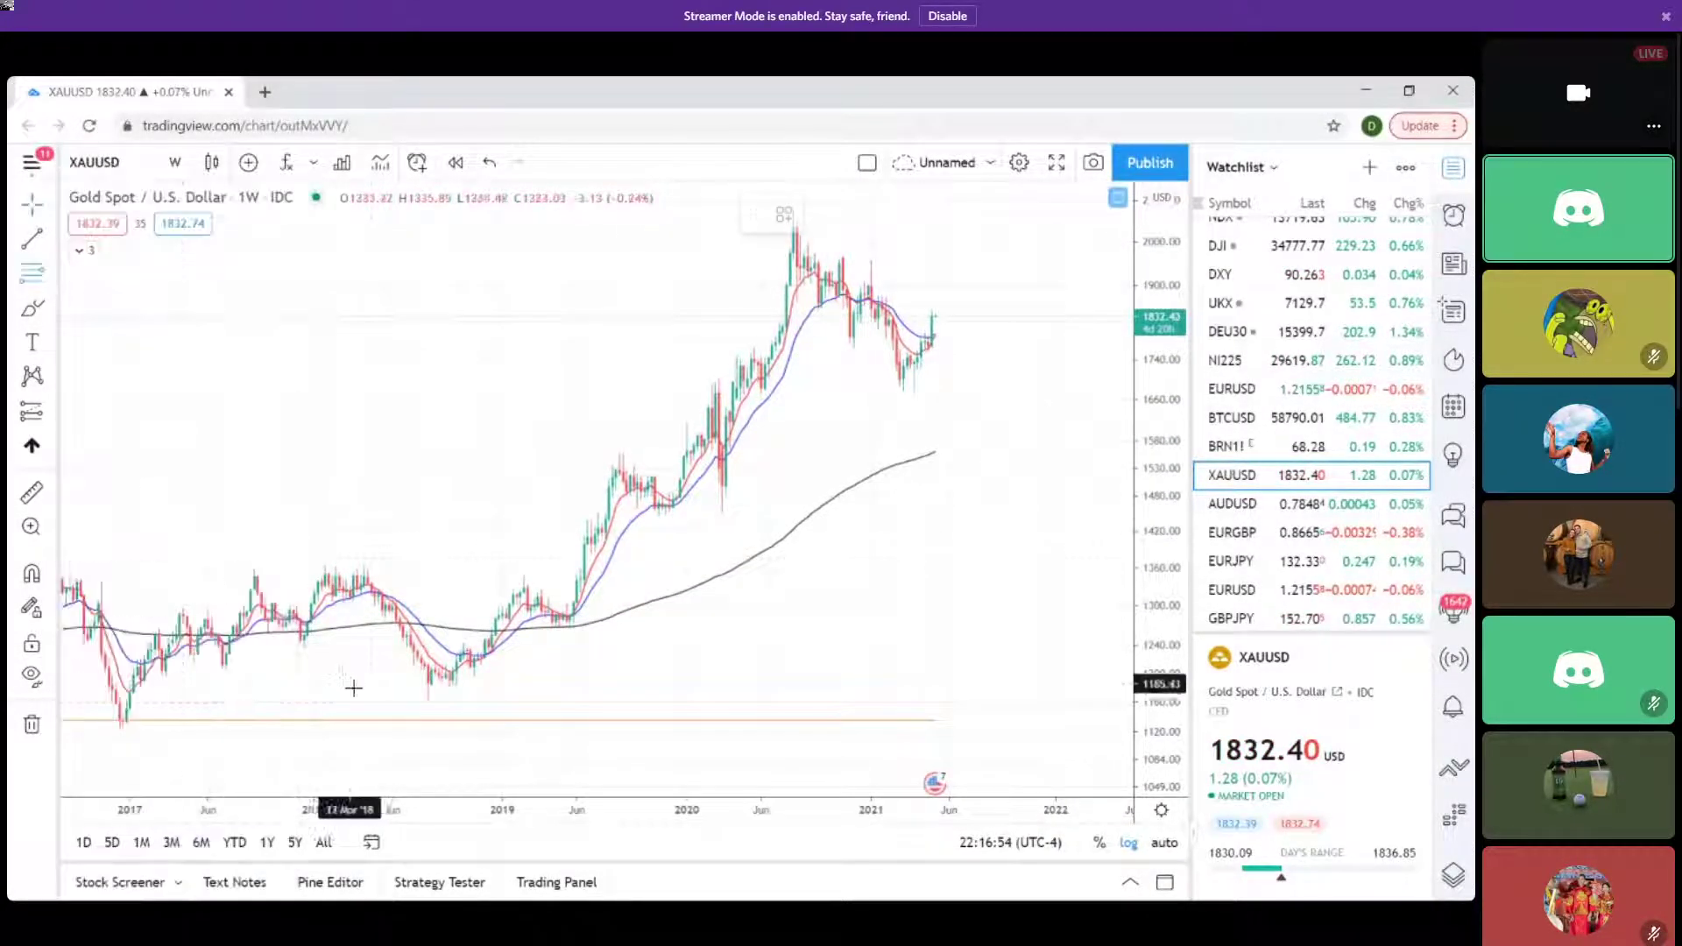
left_click(449, 702)
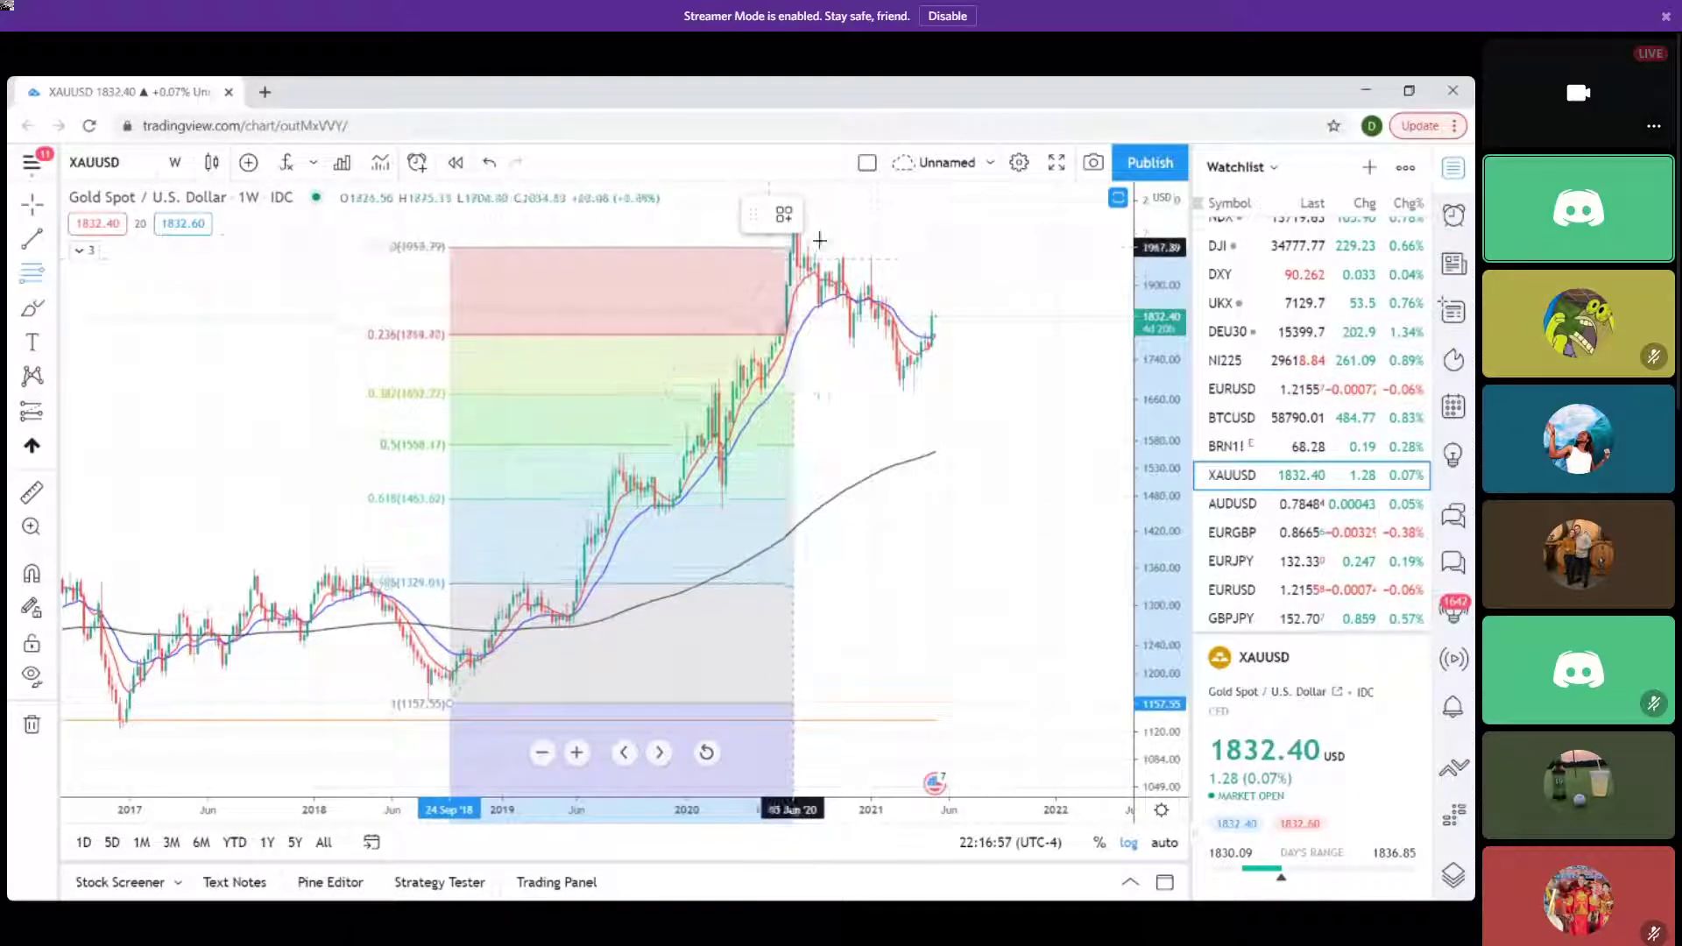
left_click(971, 223)
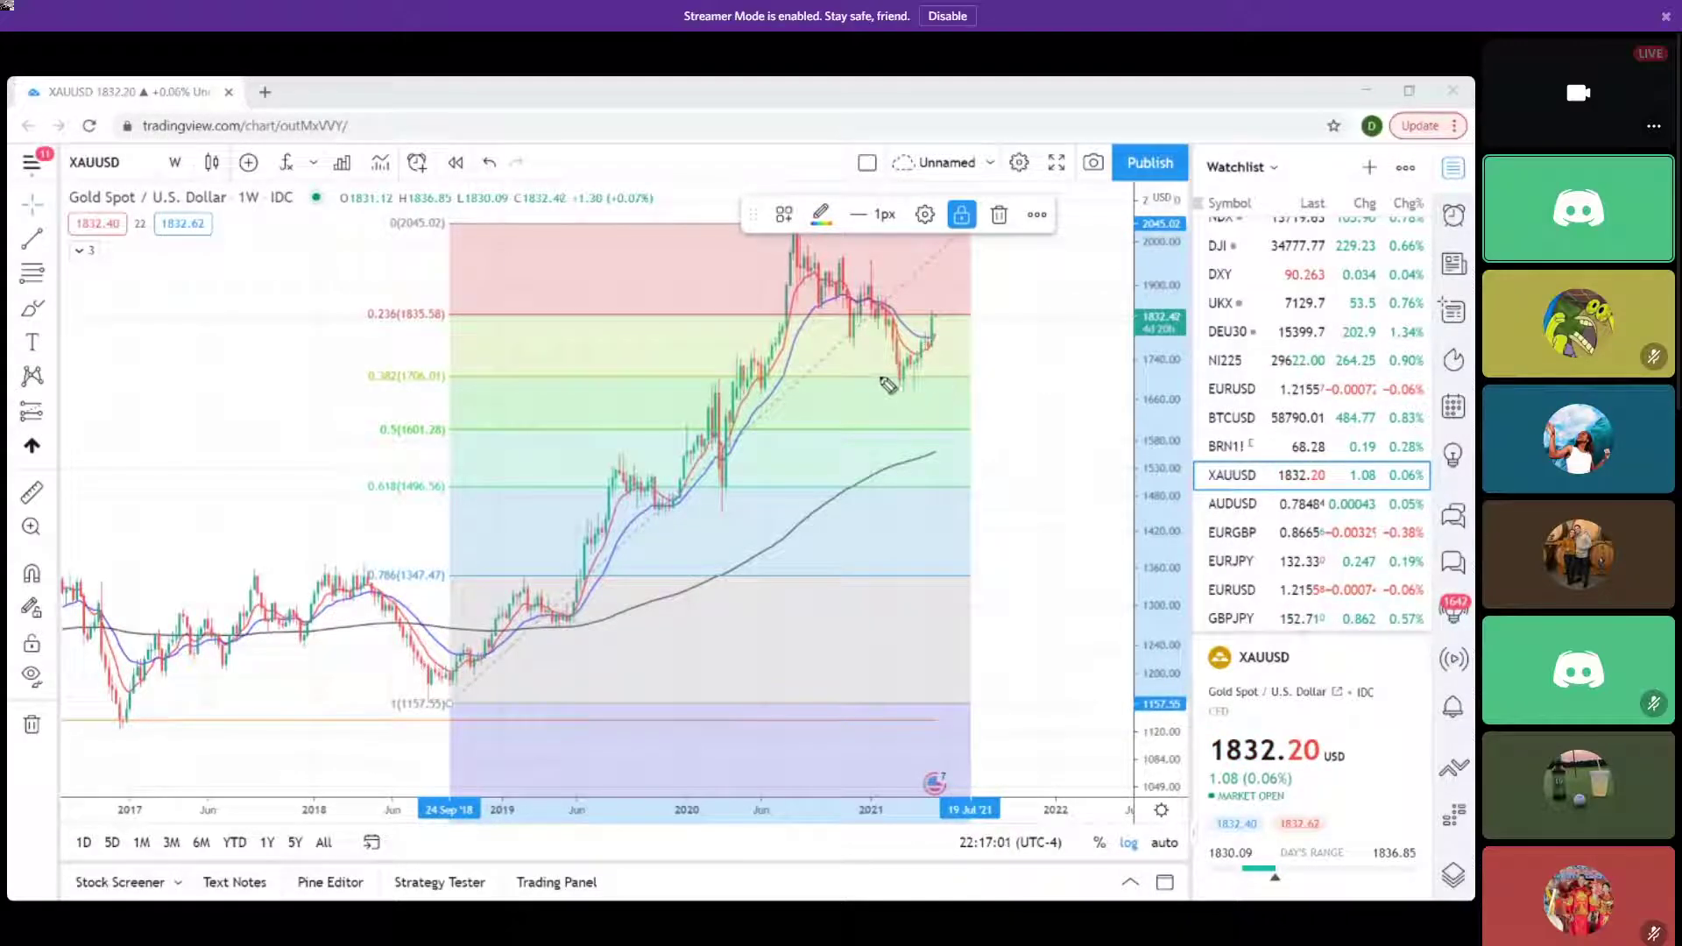
Circle the 2021 low and the 0.382 label, trace the 0.5 level, add a rally arrow, and remove the retracement and all annotations.
mouse_move(937, 373)
left_mouse_down()
mouse_move(887, 378)
mouse_move(932, 385)
left_mouse_up()
mouse_move(376, 370)
left_mouse_down()
mouse_move(424, 365)
mouse_move(385, 393)
mouse_move(405, 360)
left_mouse_up()
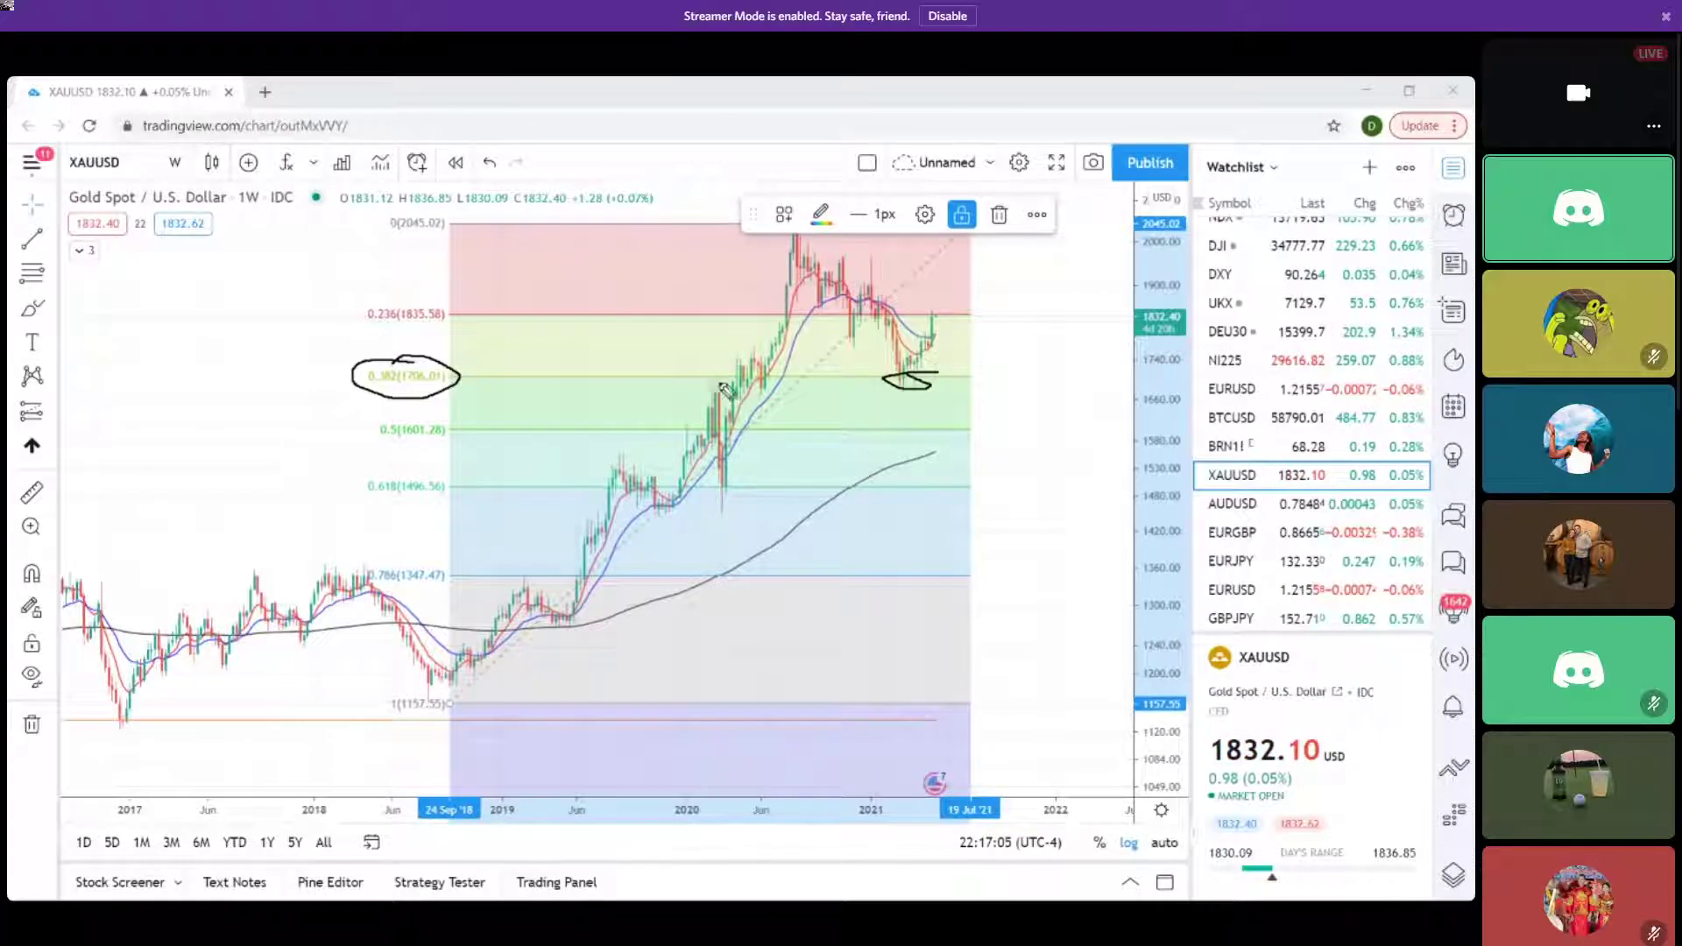
left_click_drag(445, 429, 992, 422)
mouse_move(933, 357)
left_mouse_down()
mouse_move(968, 298)
mouse_move(1001, 314)
left_mouse_up()
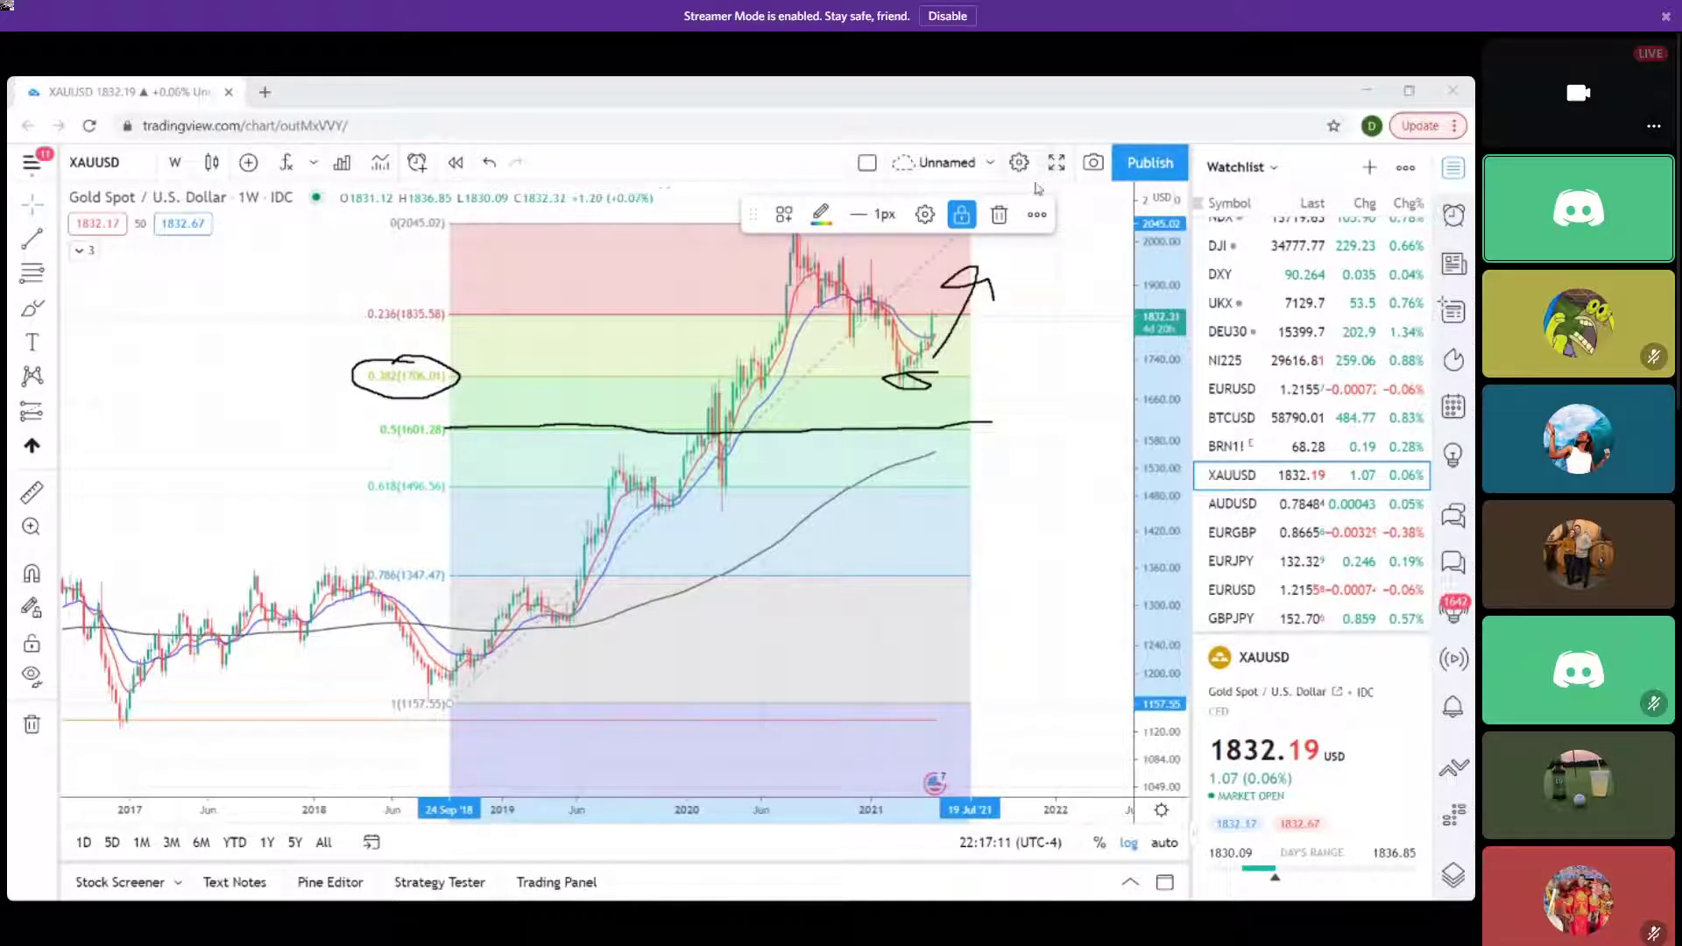
left_click(999, 215)
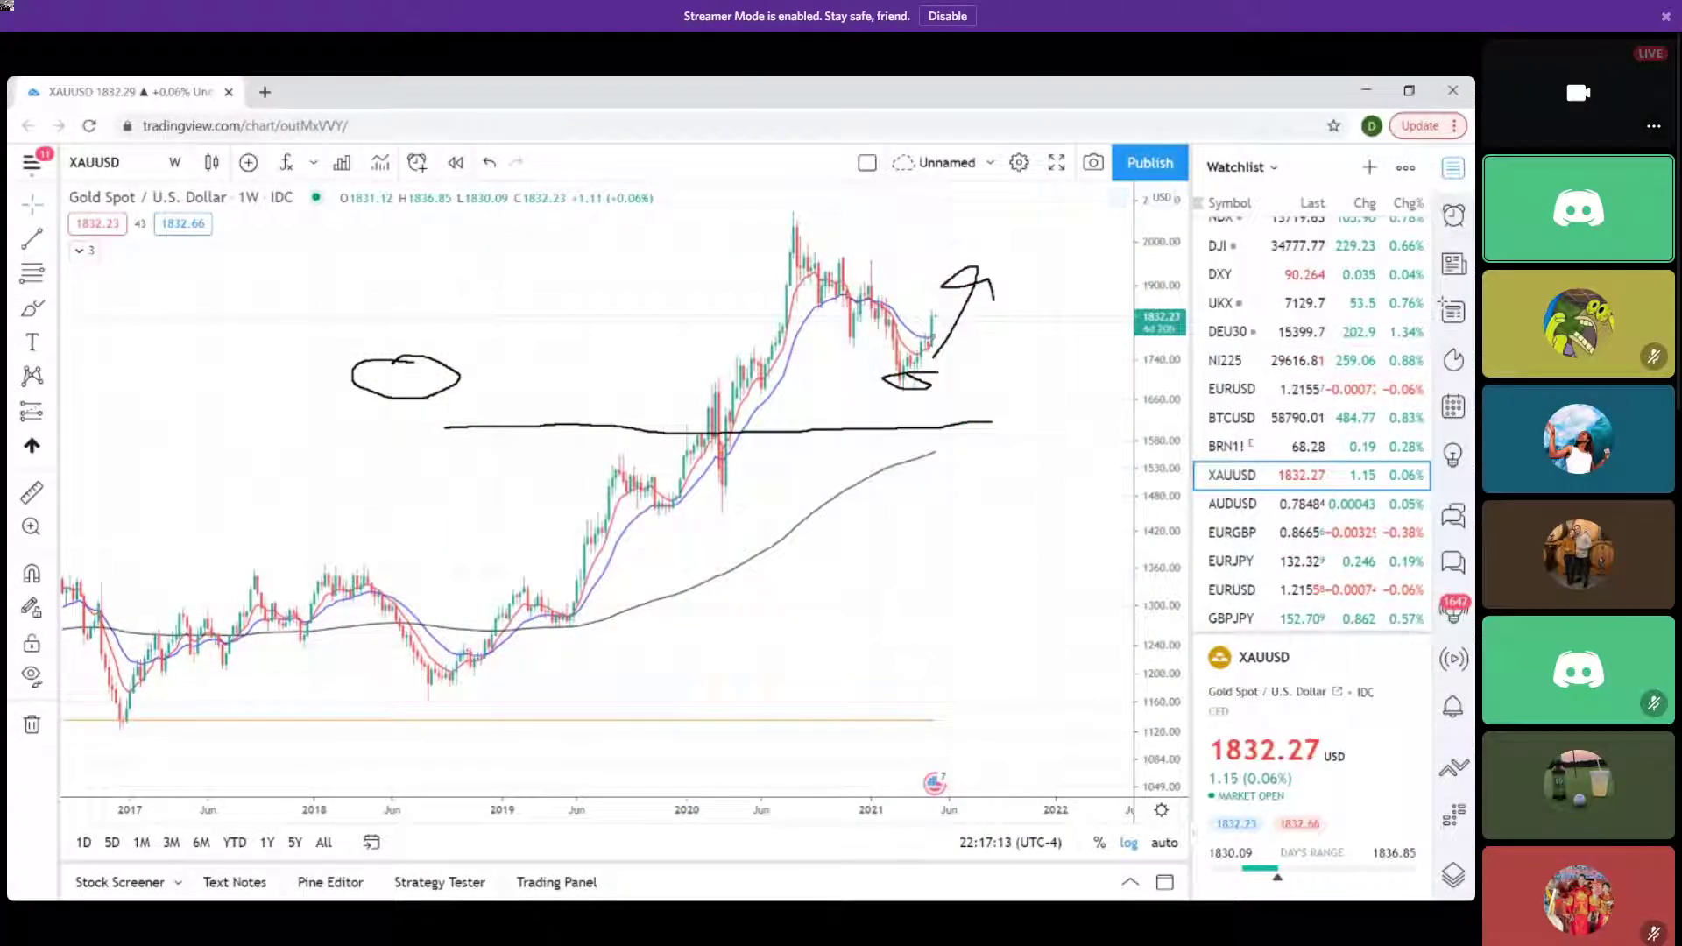
key("Escape")
Draw a projected rally arrow from the 2021 gold low to about 2200, mark the 2020 high with a horizontal line, and erase both.
mouse_move(1054, 331)
left_mouse_down()
mouse_move(969, 424)
mouse_move(981, 438)
left_mouse_up()
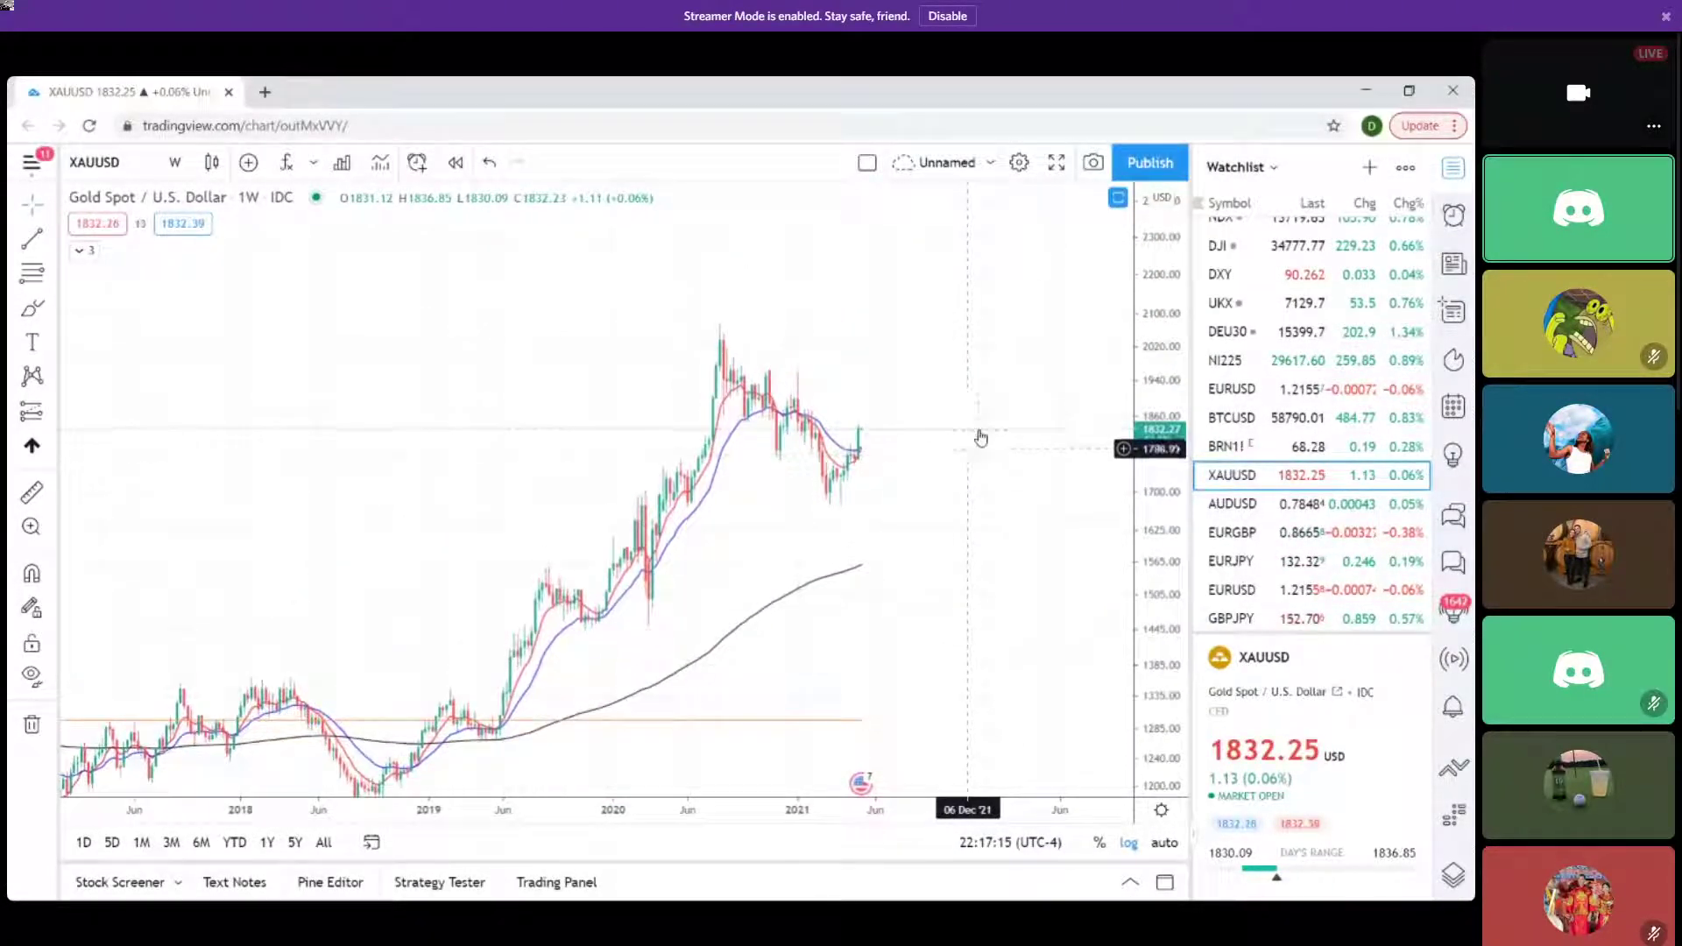
scroll(780, 478, "up", 2)
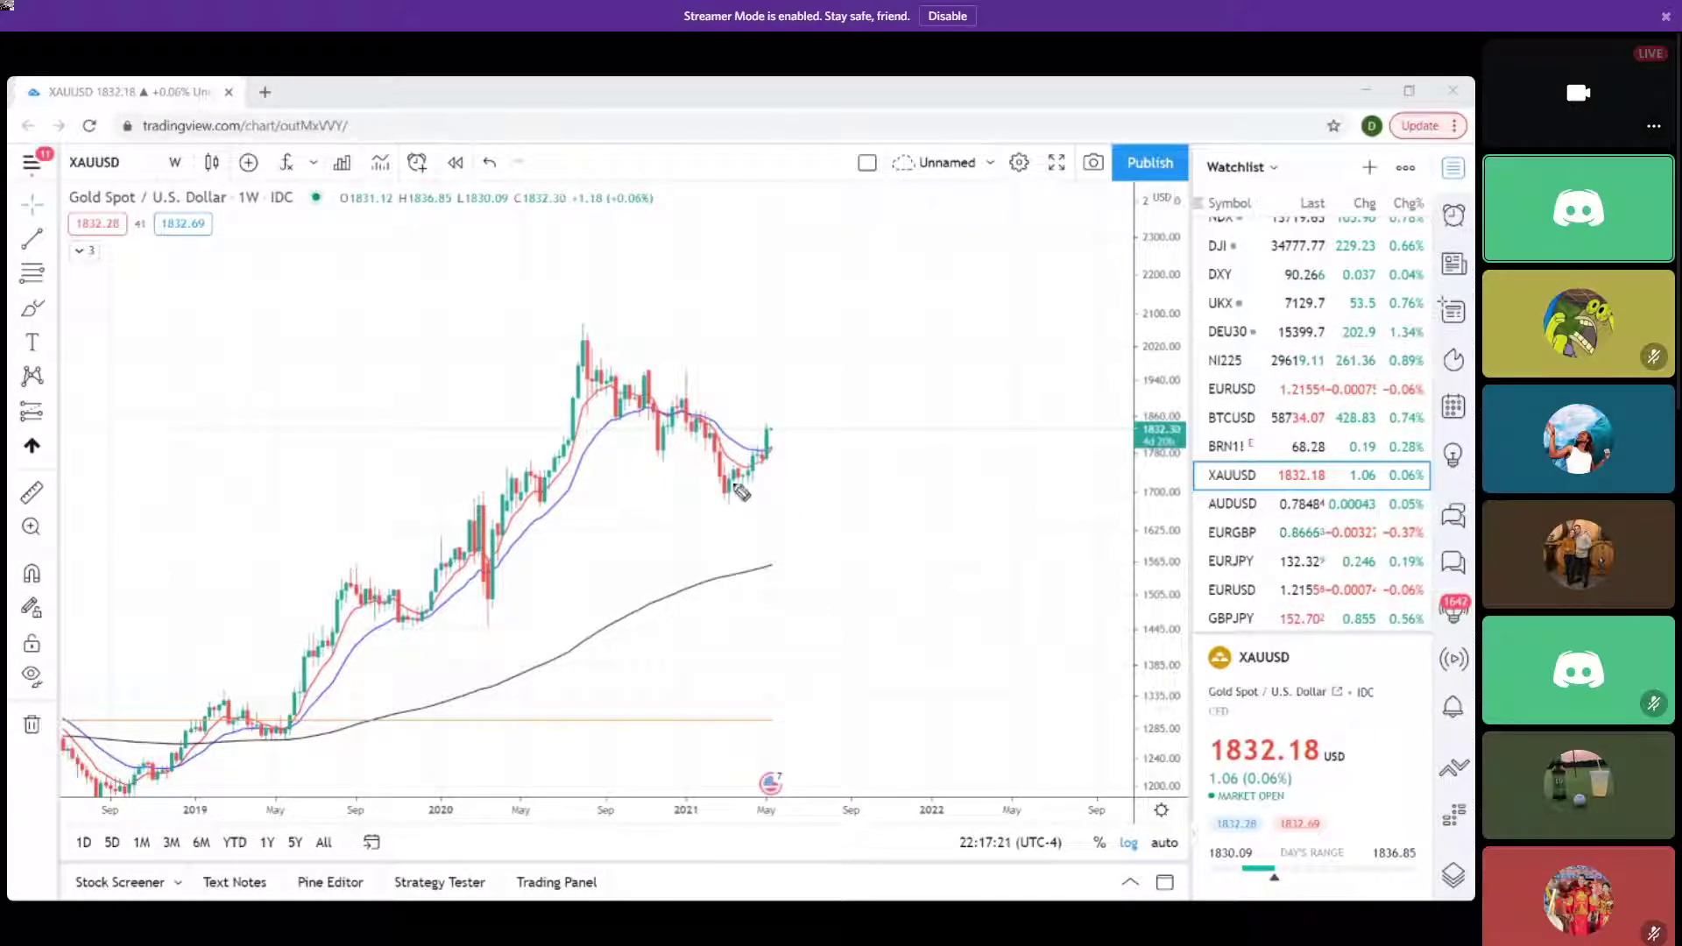
left_click_drag(727, 480, 811, 385)
left_click_drag(853, 291, 878, 301)
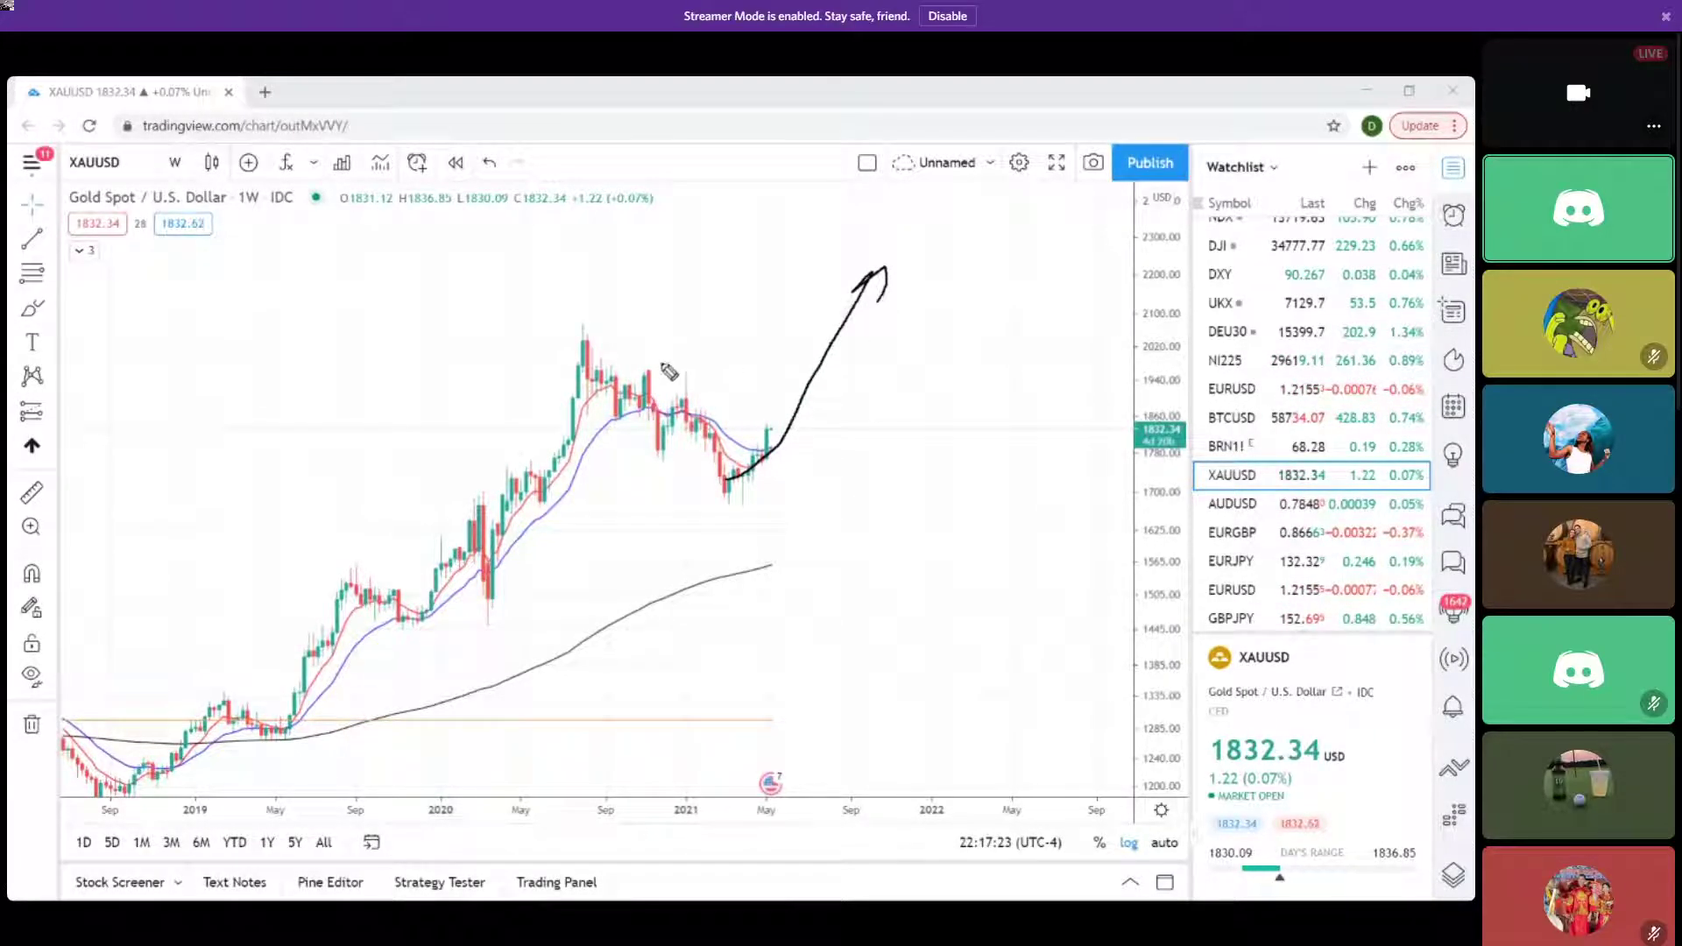
left_click_drag(614, 334, 679, 329)
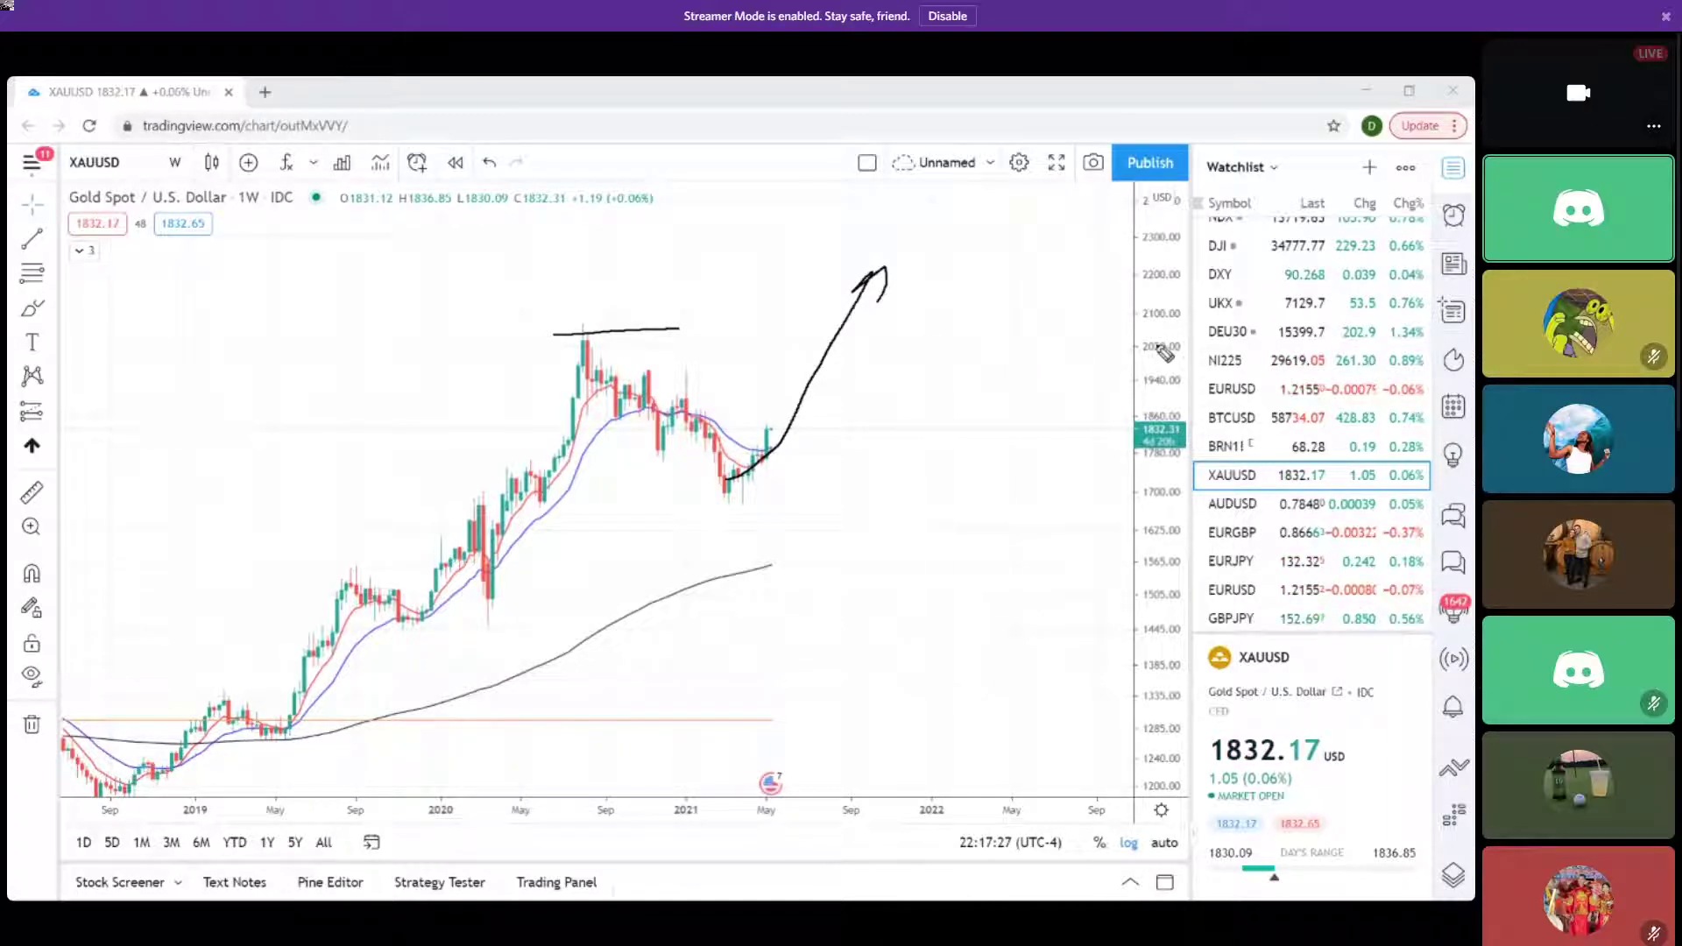
key("Escape")
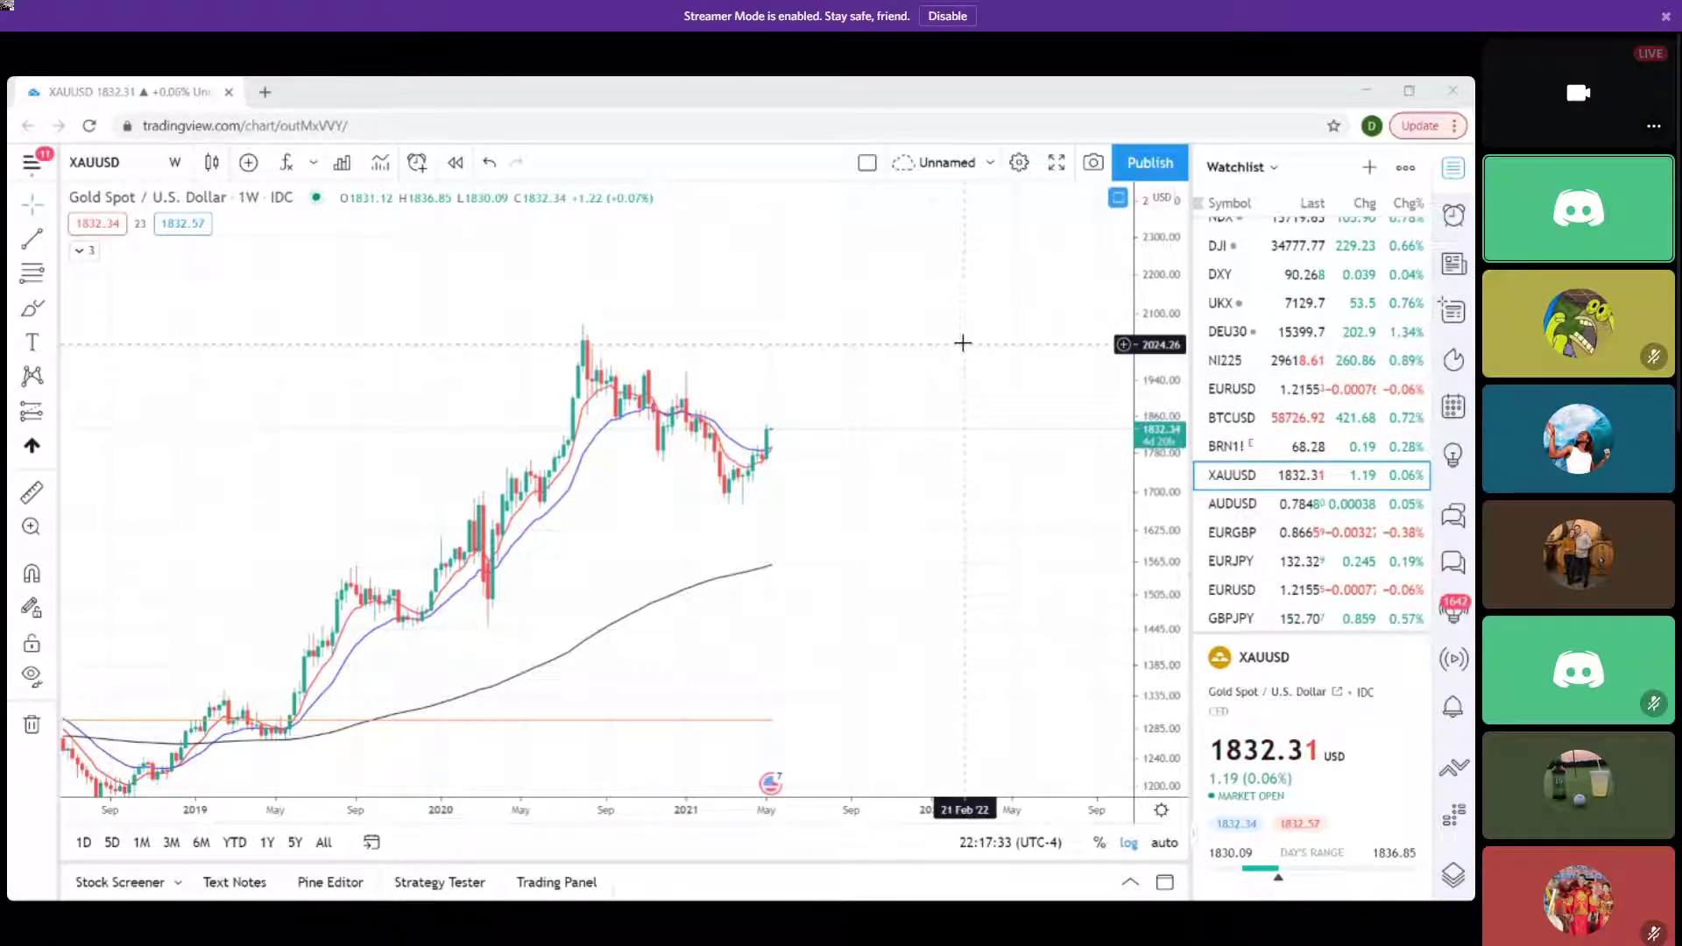
Open the Bitcoin / U.S. Dollar (BTCUSD) weekly chart from the watchlist.
scroll(1226, 412, "up", 3)
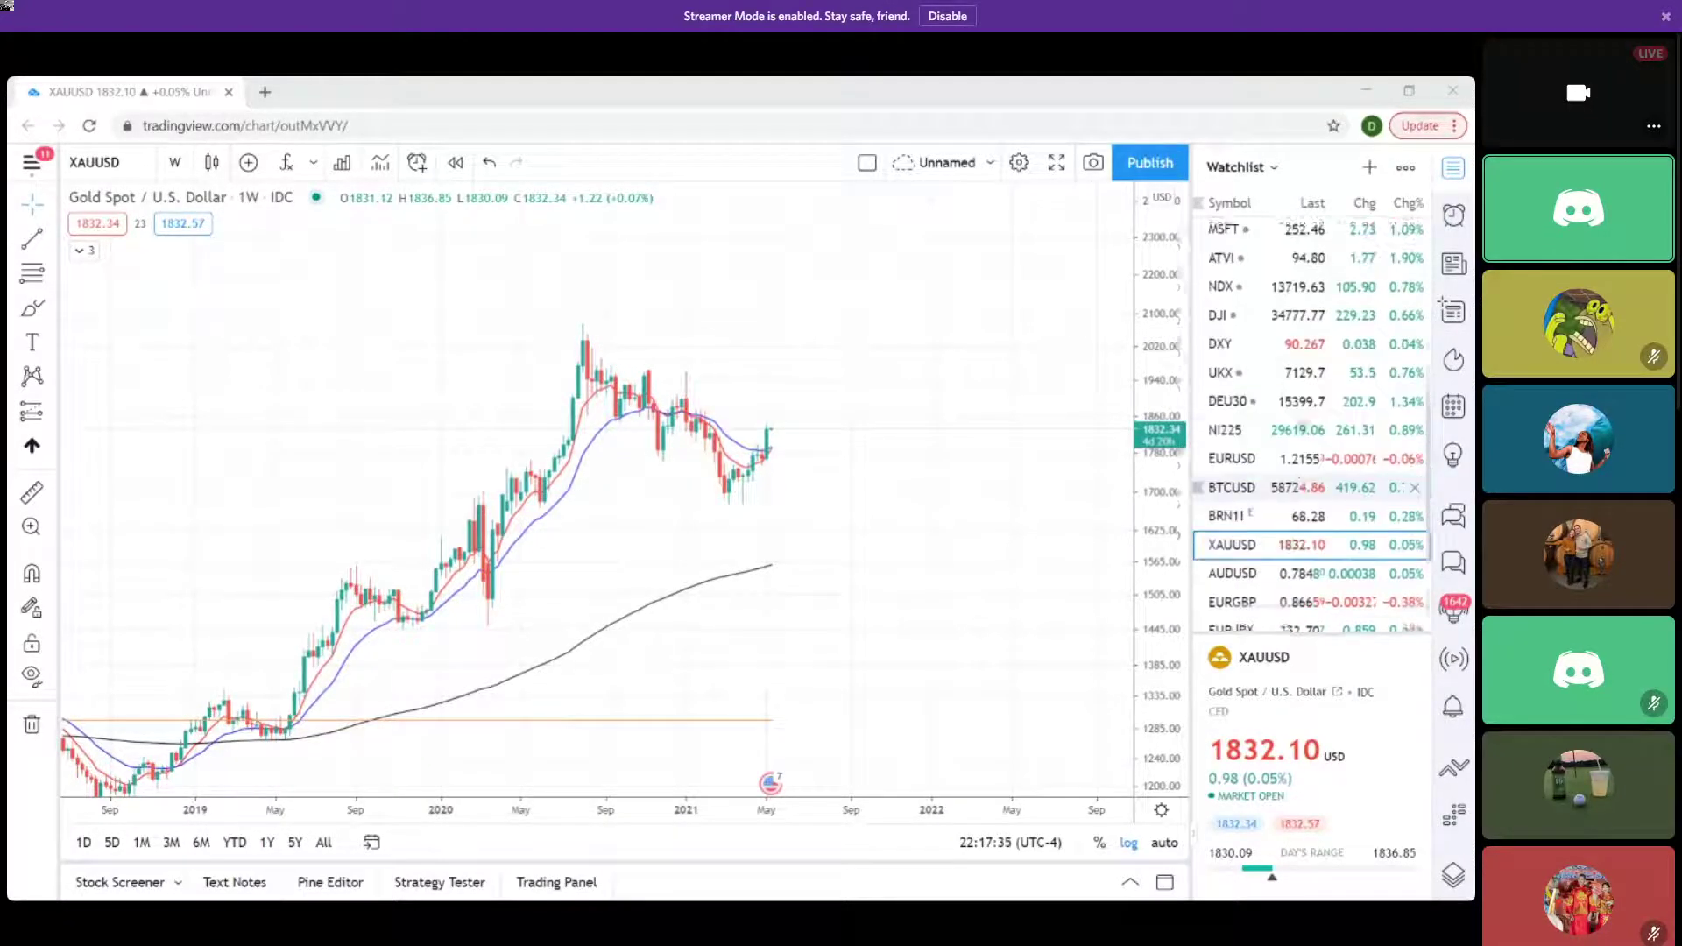
scroll(1288, 399, "down", 3)
scroll(1286, 399, "down", 2)
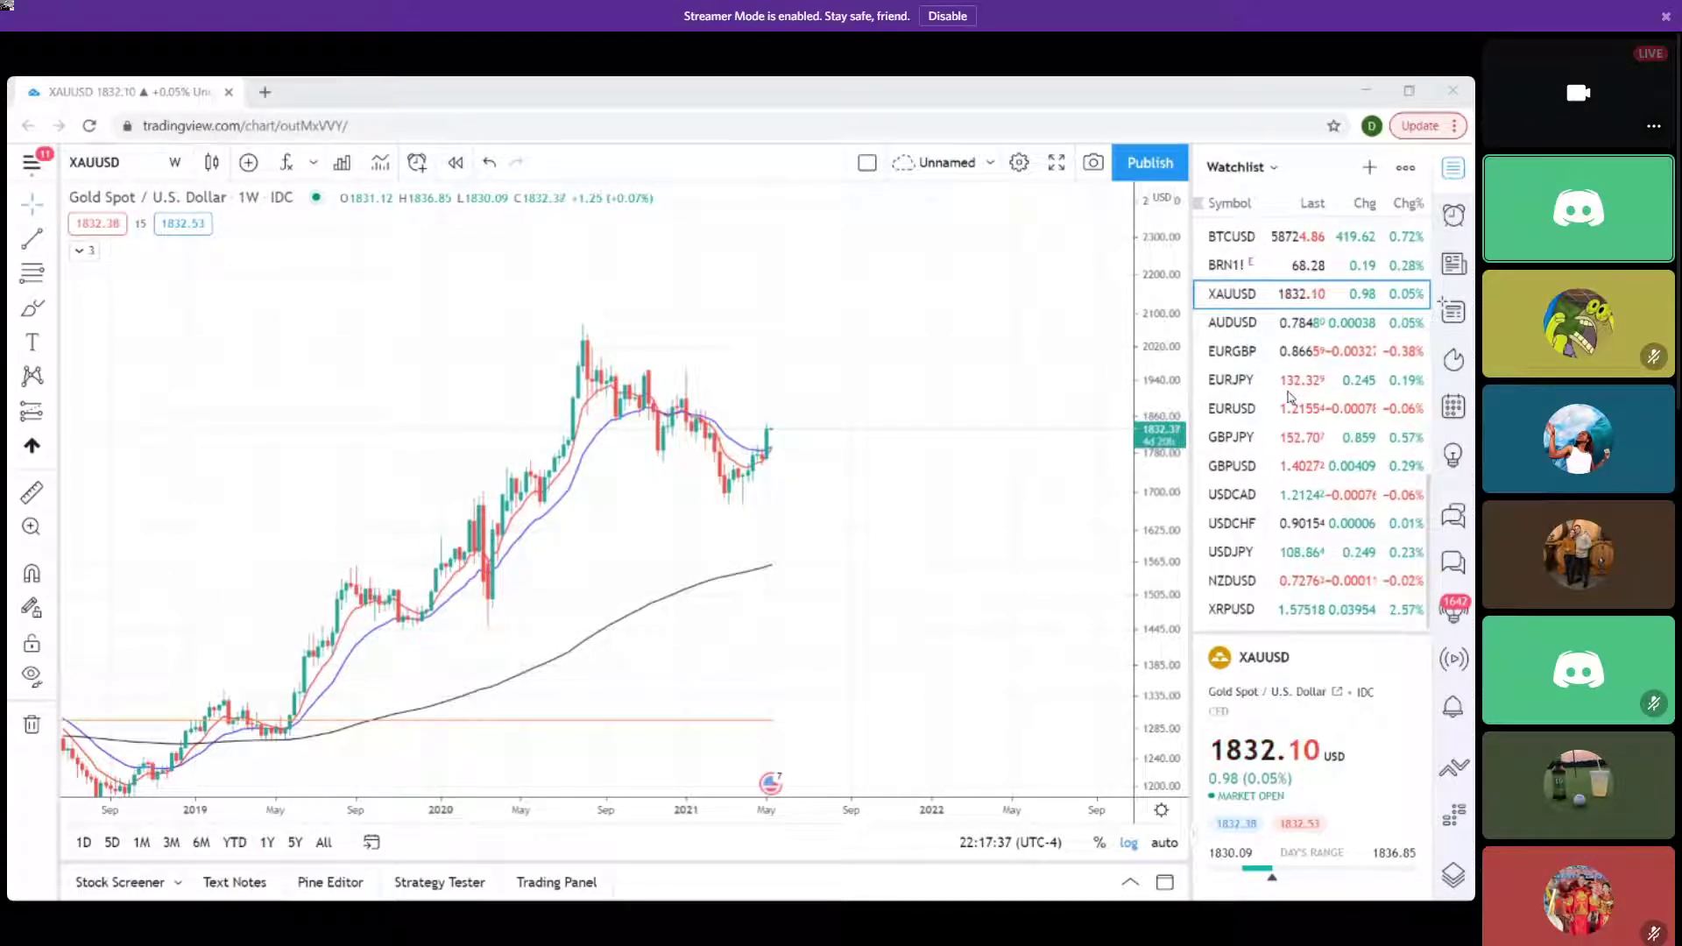
scroll(1290, 397, "up", 1)
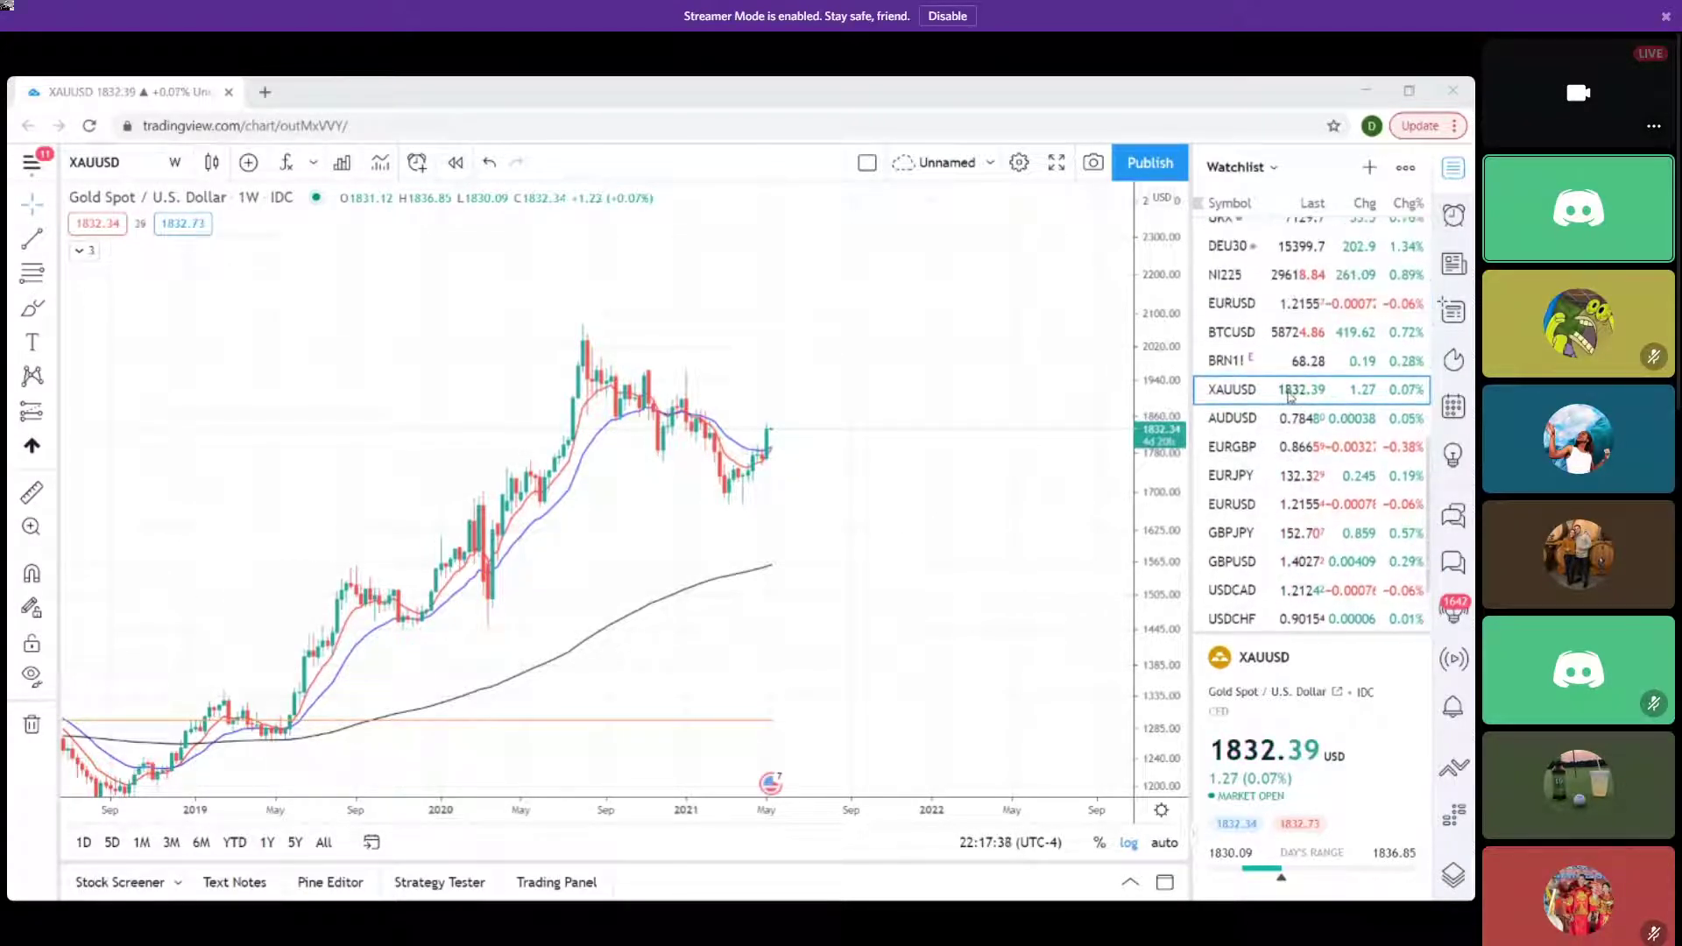
left_click(1246, 333)
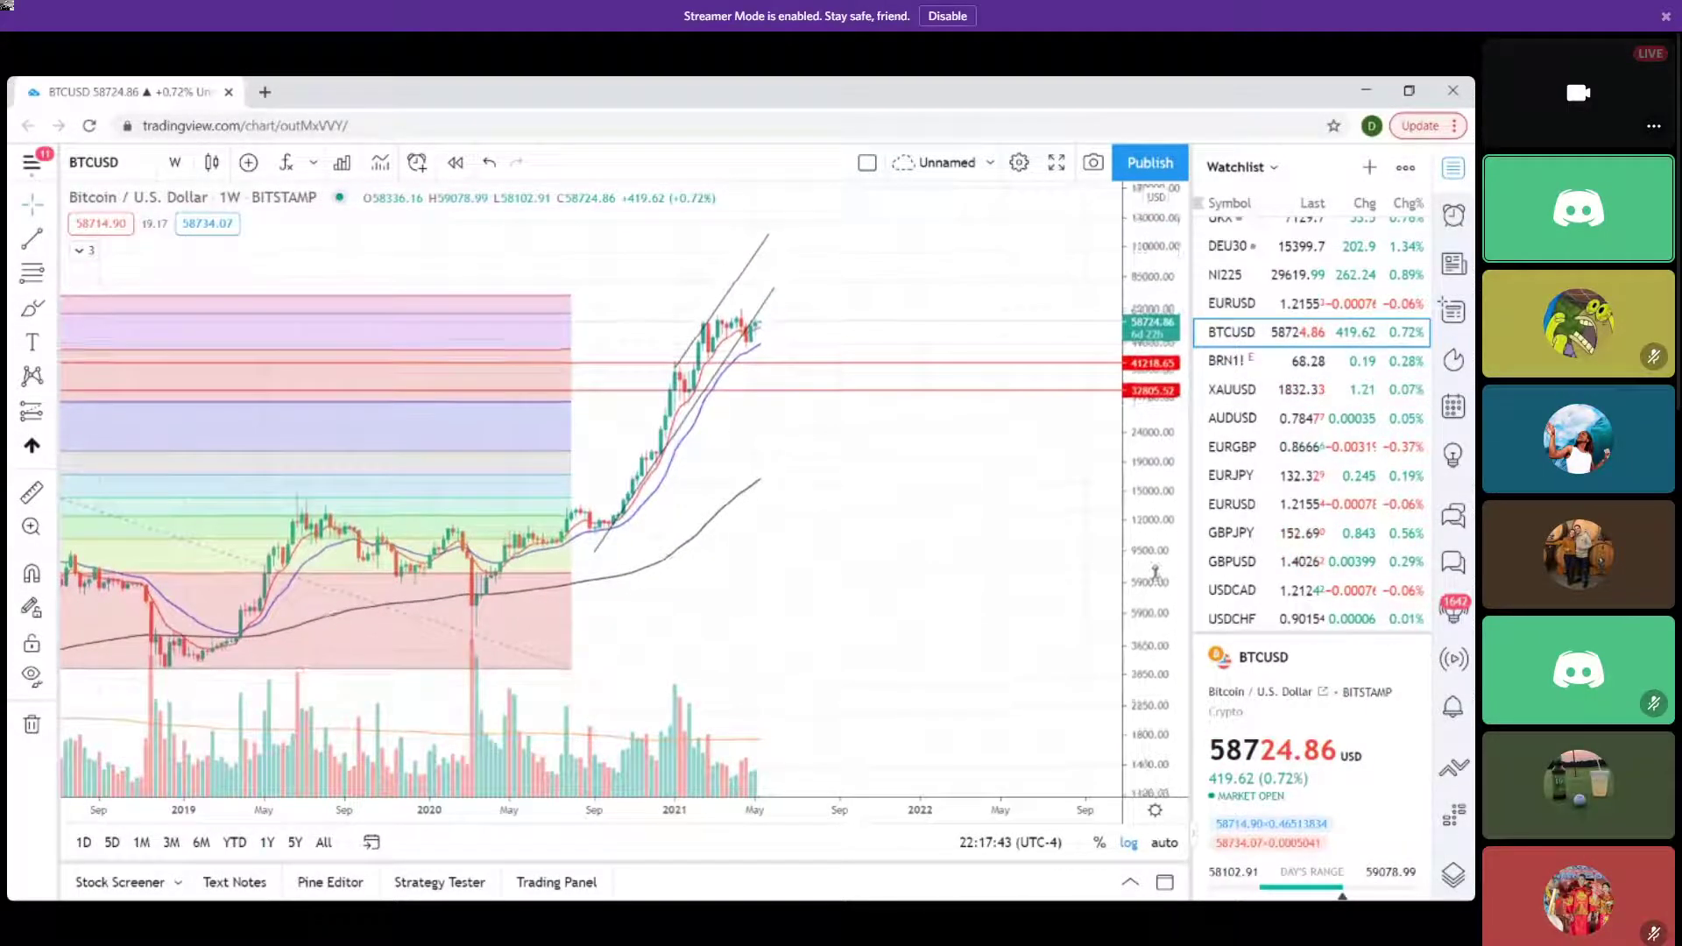
Switch the Bitcoin / U.S. Dollar chart to the 1-day interval.
scroll(877, 508, "up", 3)
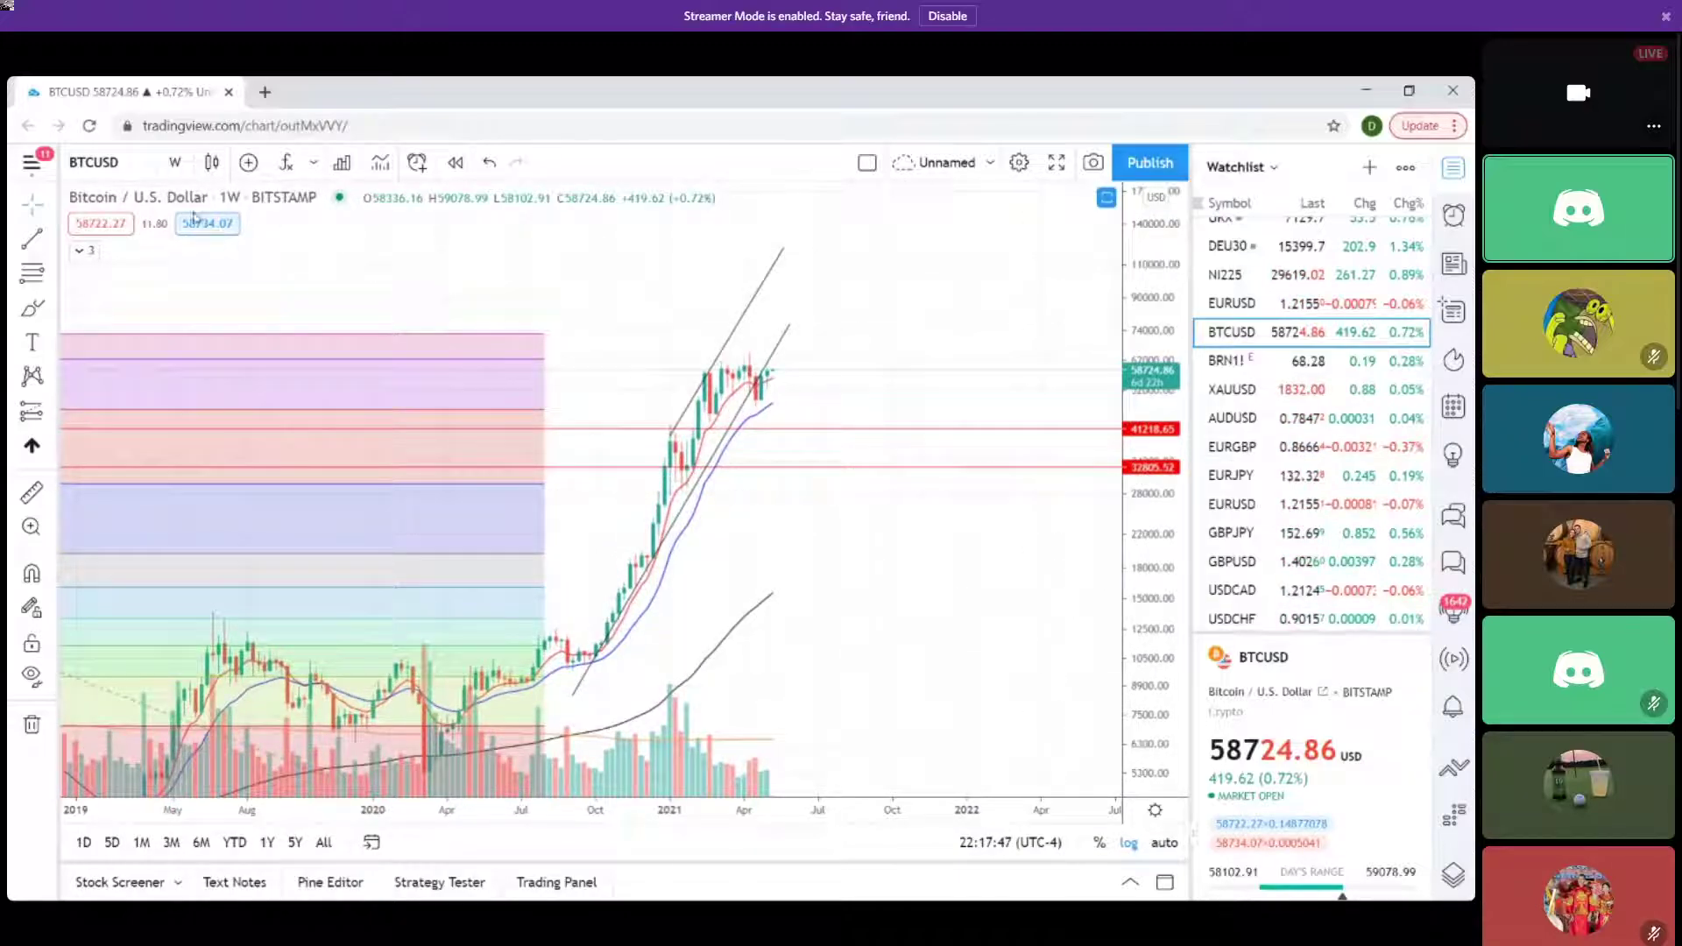
left_click(174, 162)
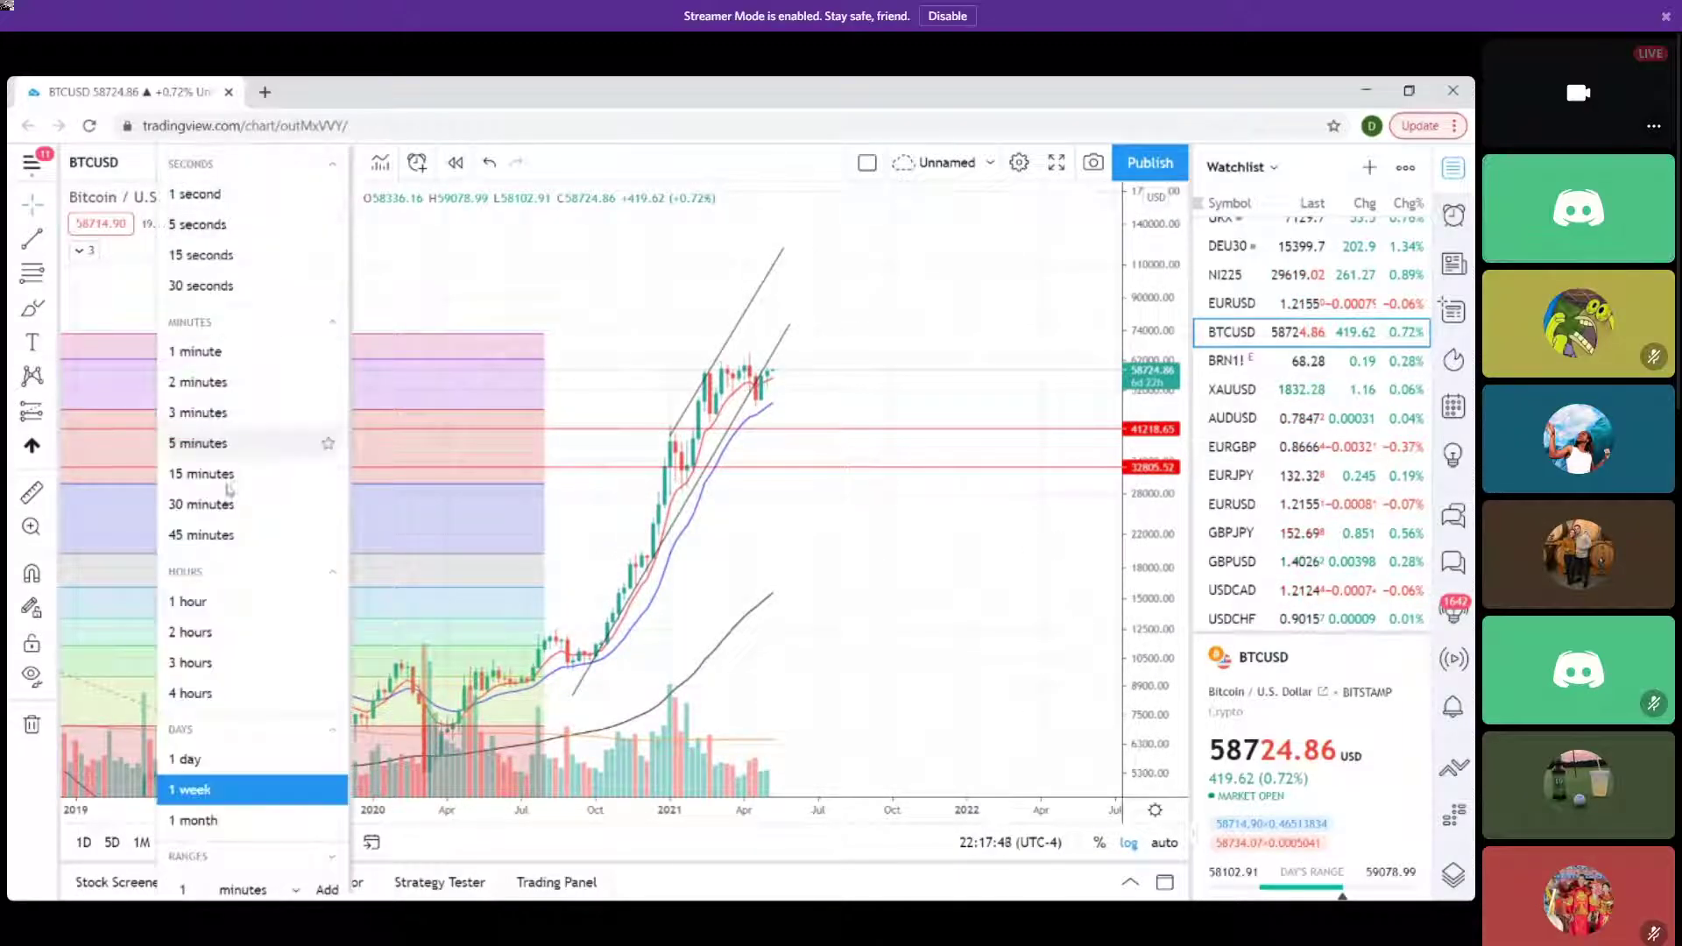
left_click(202, 758)
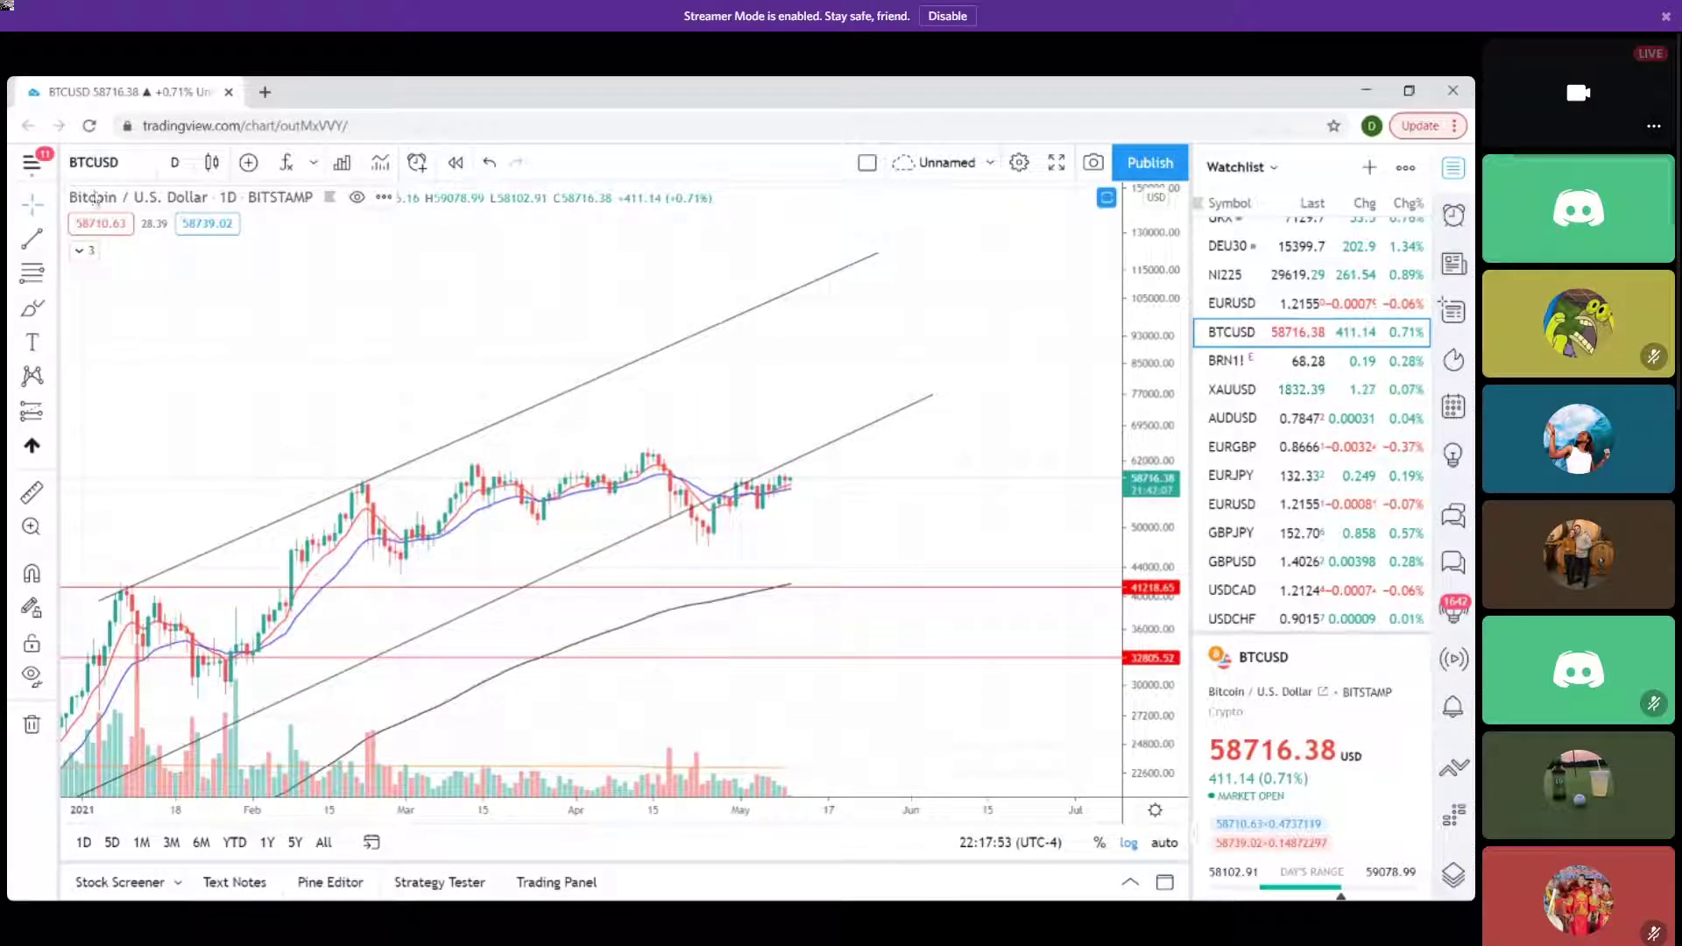
Open the Coinbase Litecoin / U.S. Dollar (LTCUSD) chart and set it to the 1-week interval.
left_click(107, 168)
type("LTCUSD")
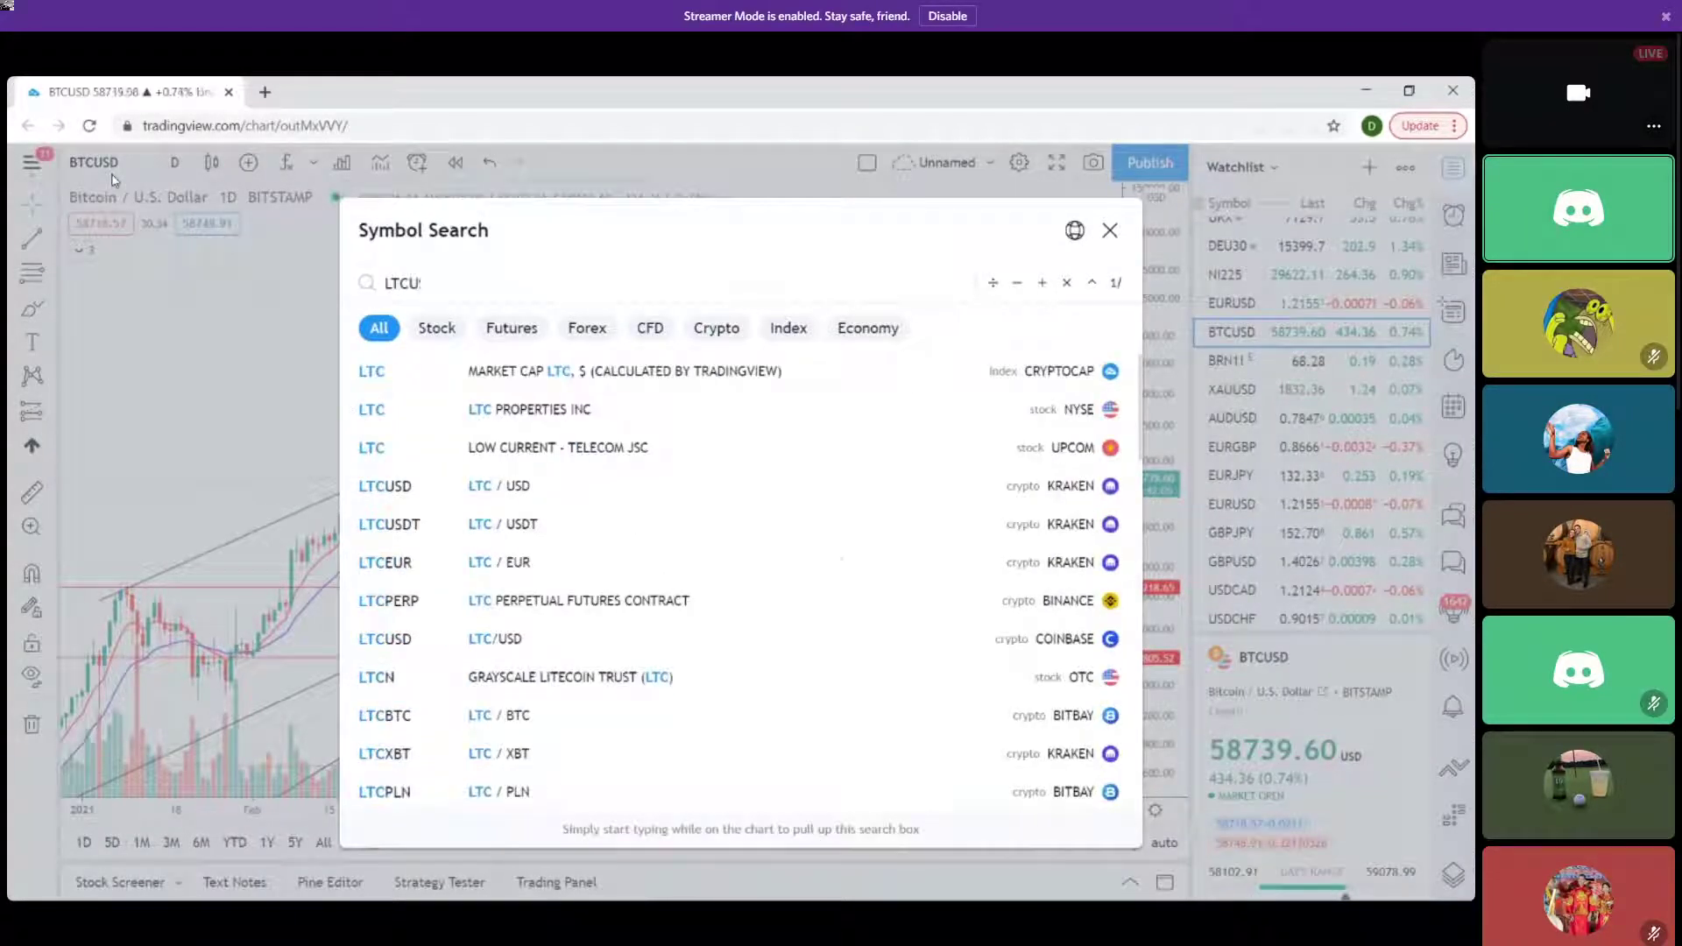
left_click(390, 371)
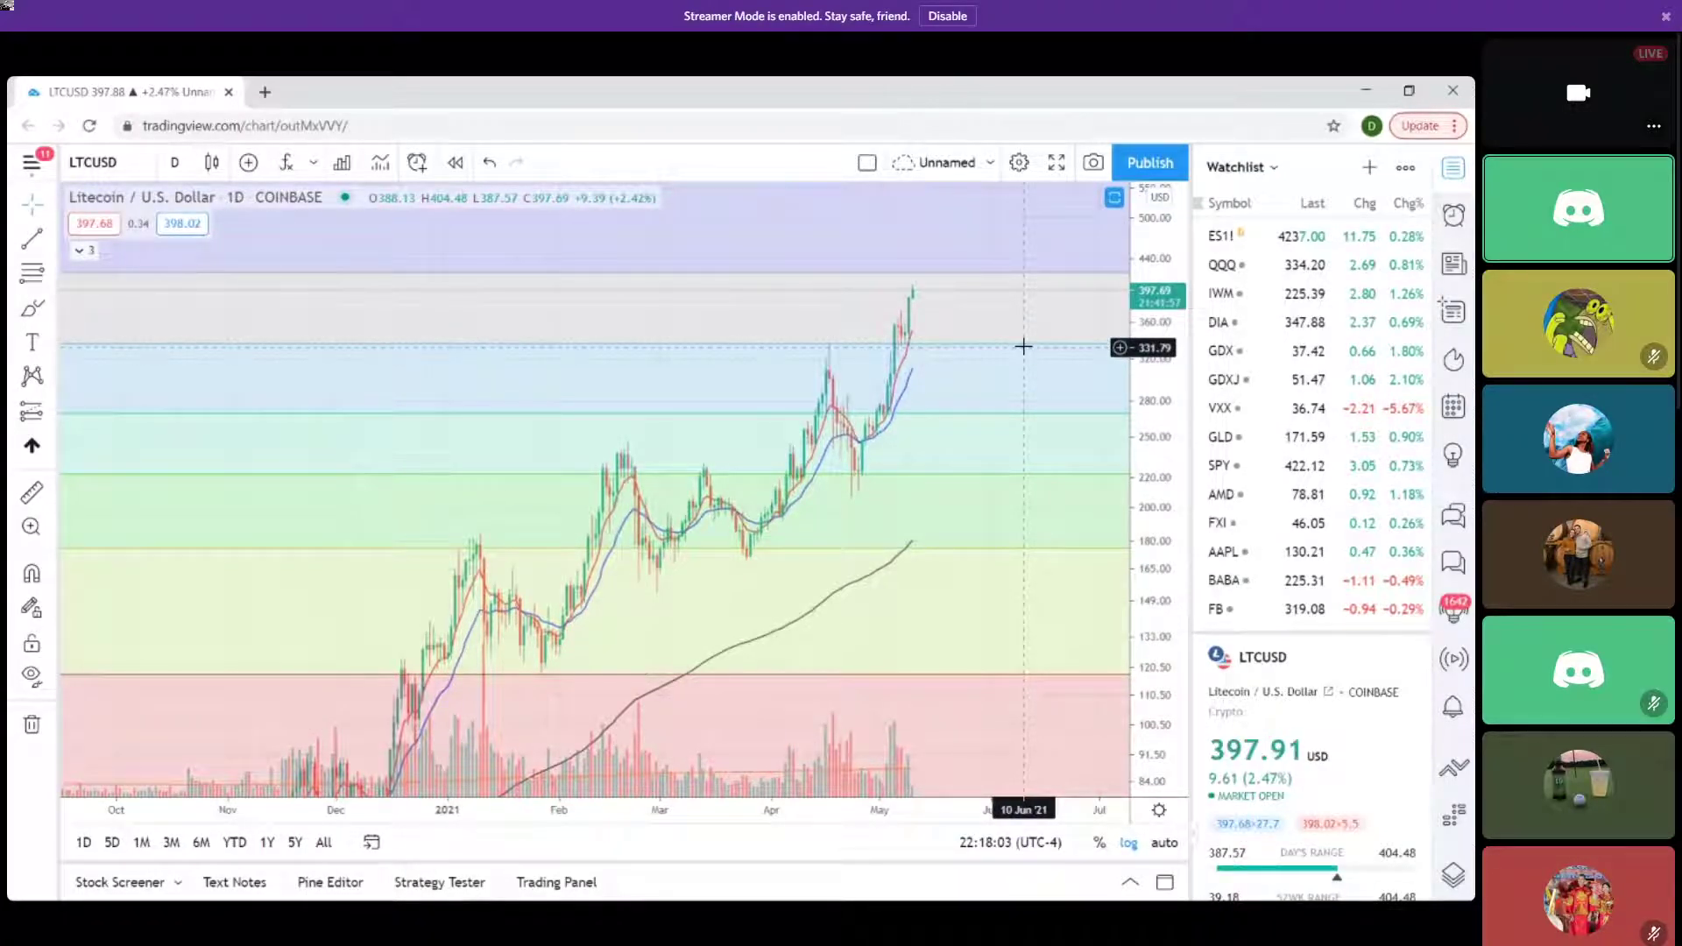
left_click_drag(995, 298, 912, 274)
left_click(174, 162)
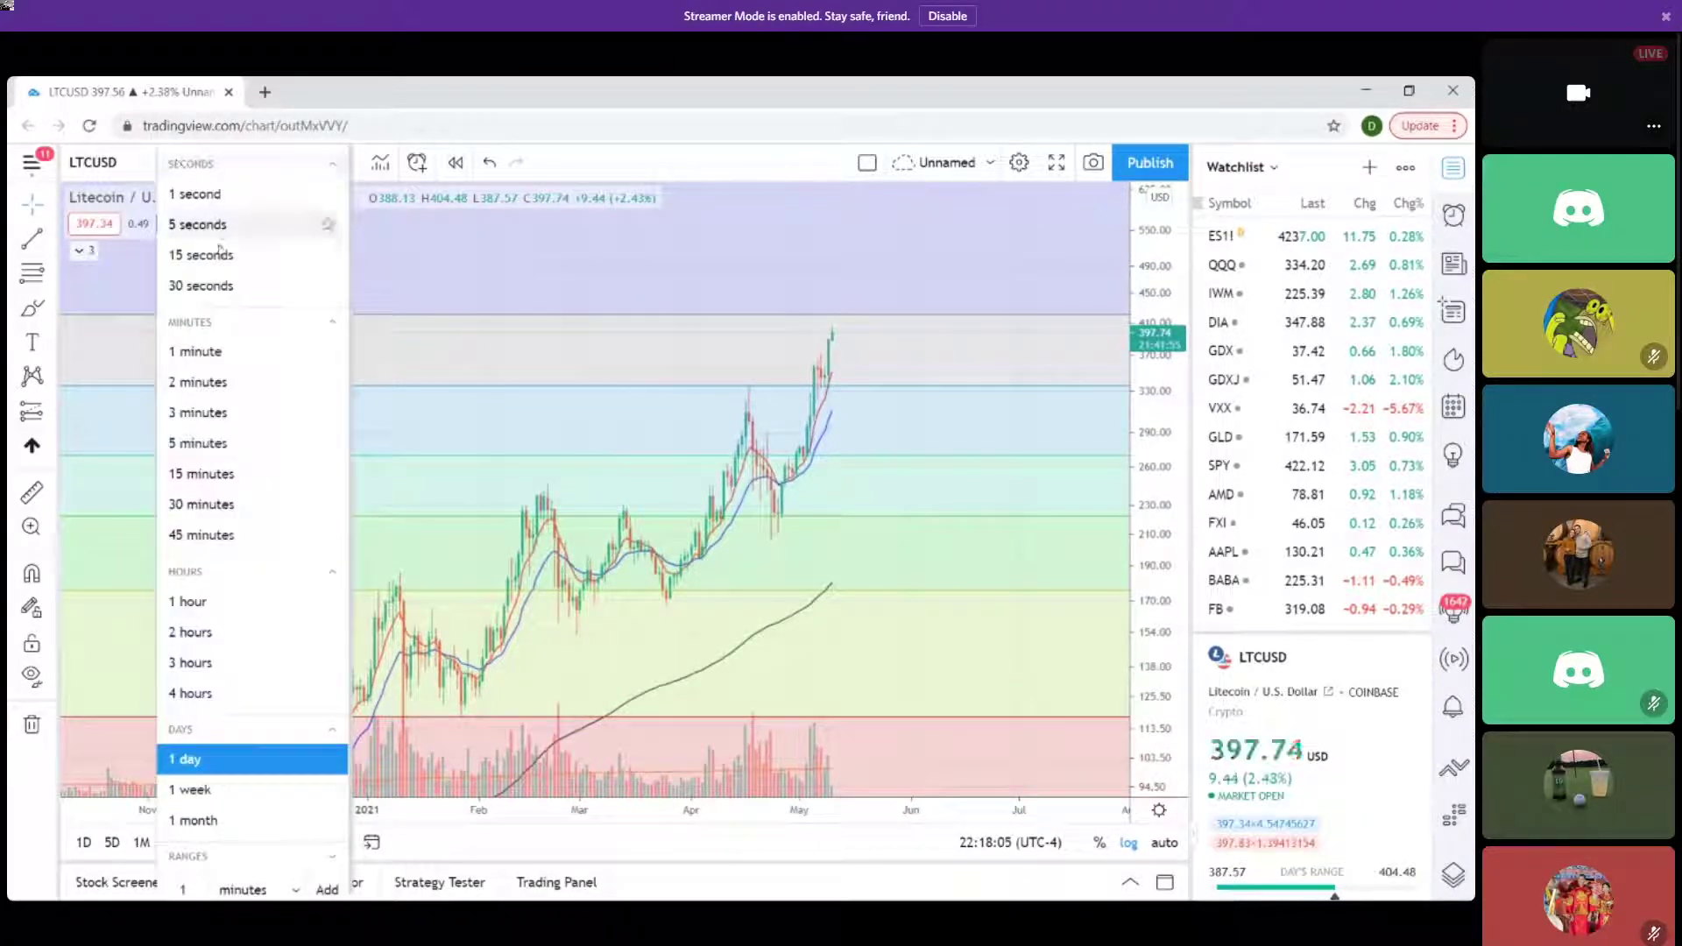
left_click(188, 786)
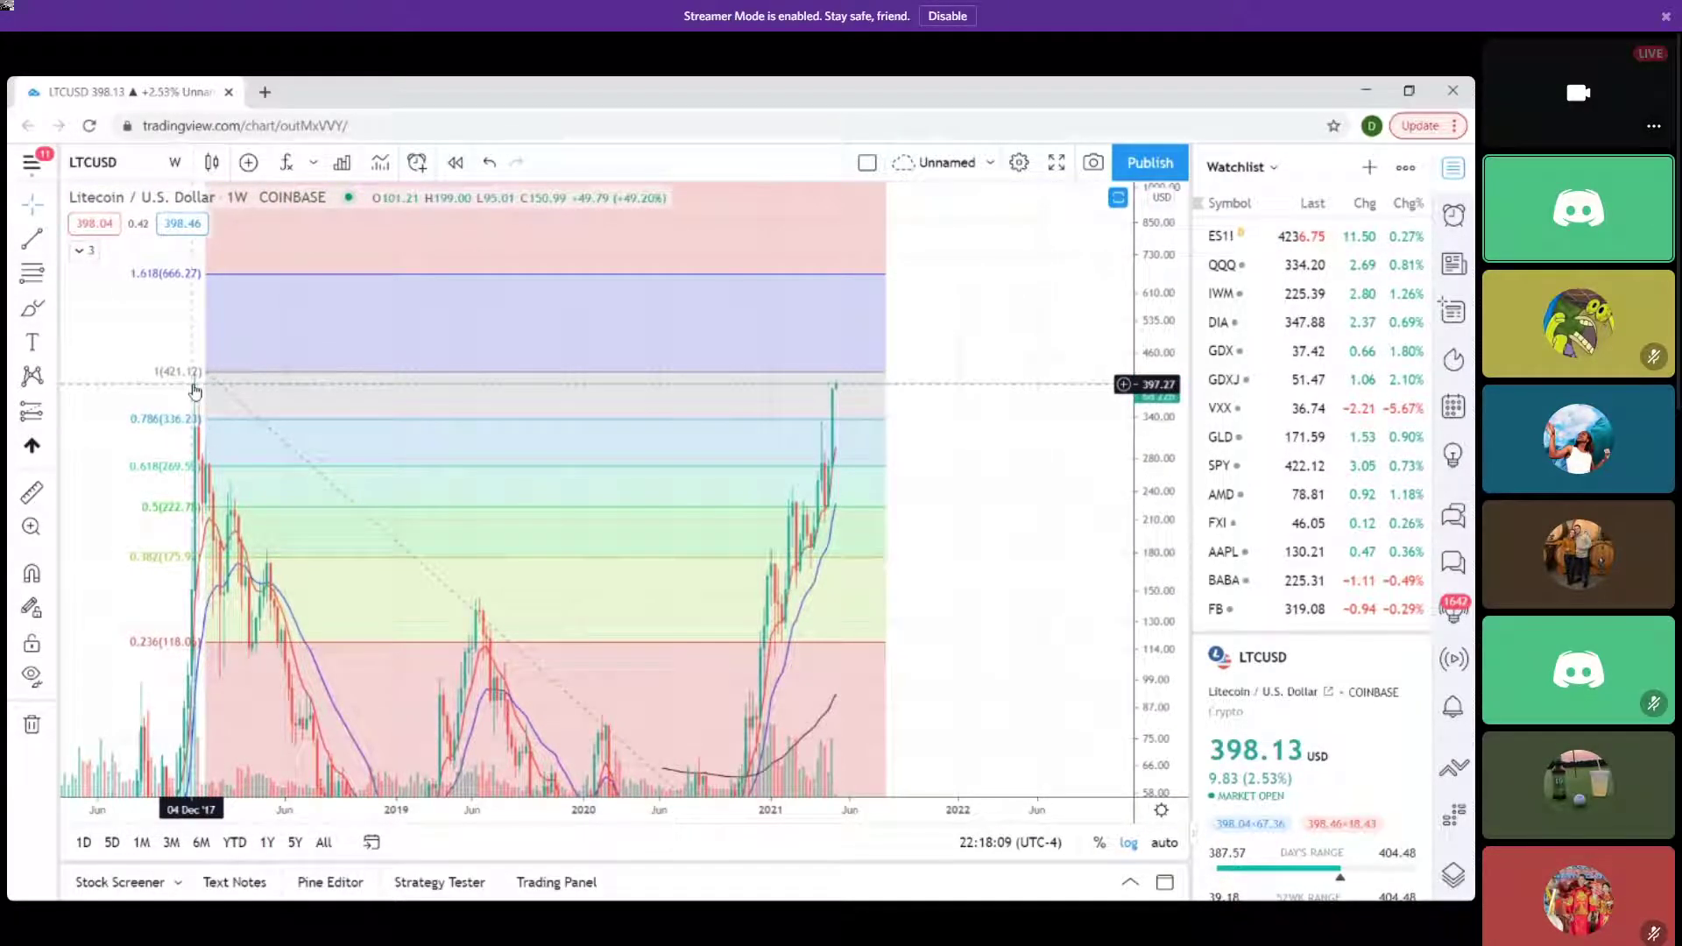
Delete the Fibonacci retracement from the Litecoin chart and compress the price scale to fit the full price history.
left_click(875, 373)
left_click(999, 214)
left_click_drag(1144, 308, 1133, 571)
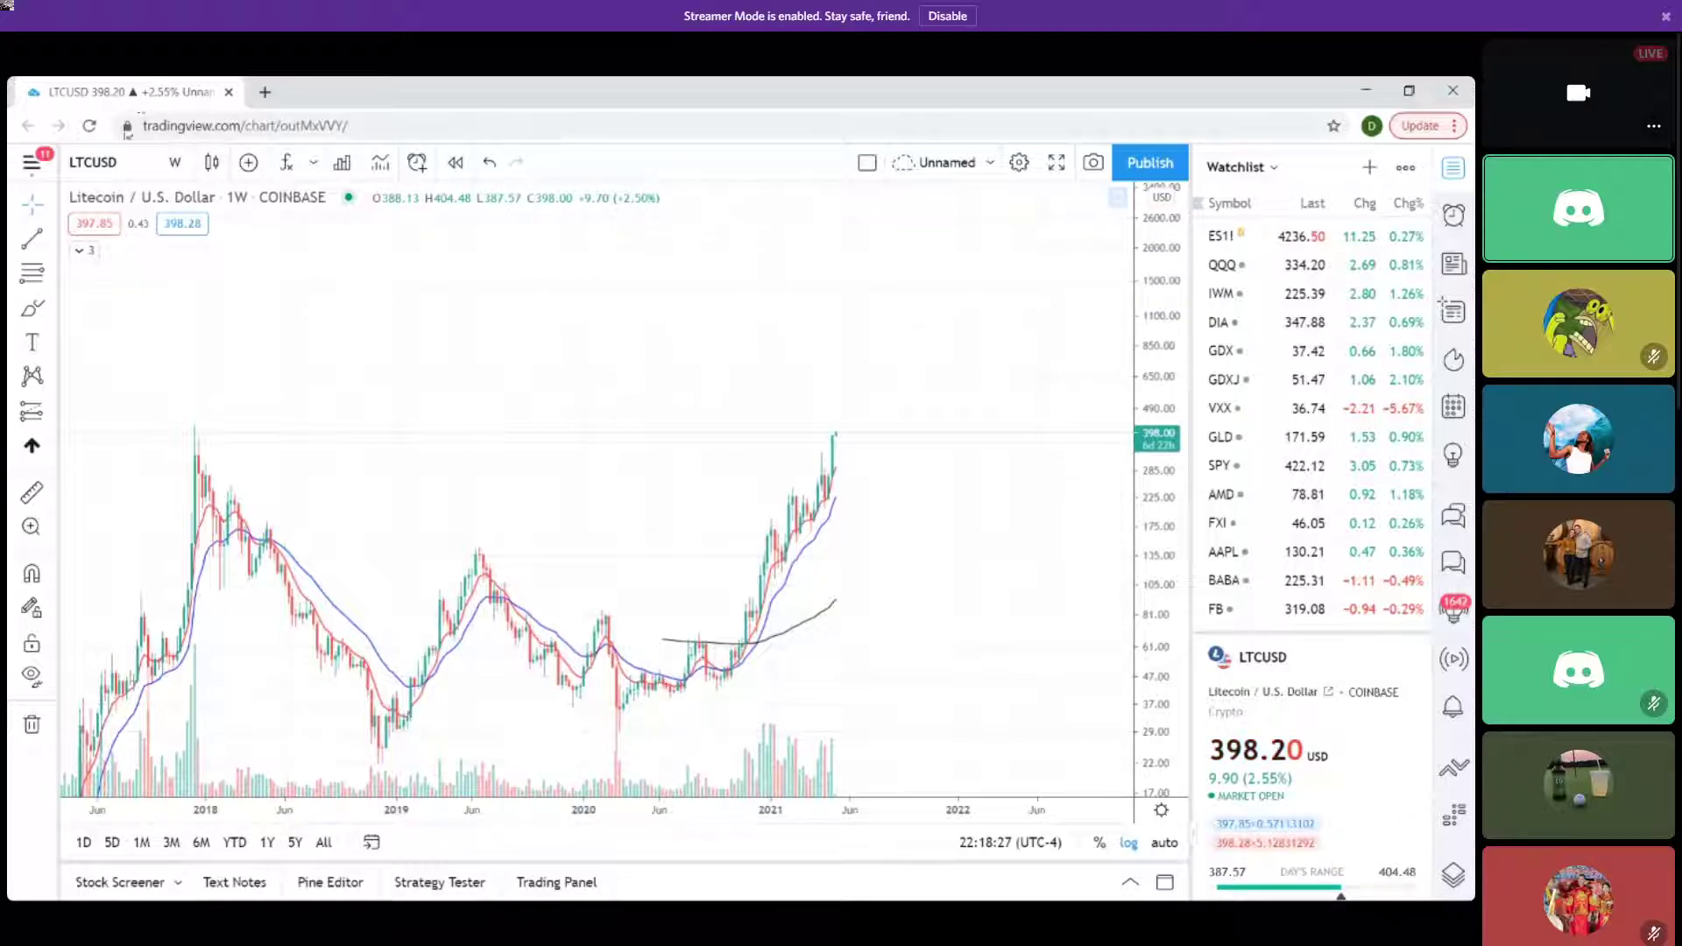
Open the Market Cap BTC Dominance (BTC.D) weekly chart and examine the decline from the early 2021 high.
left_click(111, 163)
type("BTC.D")
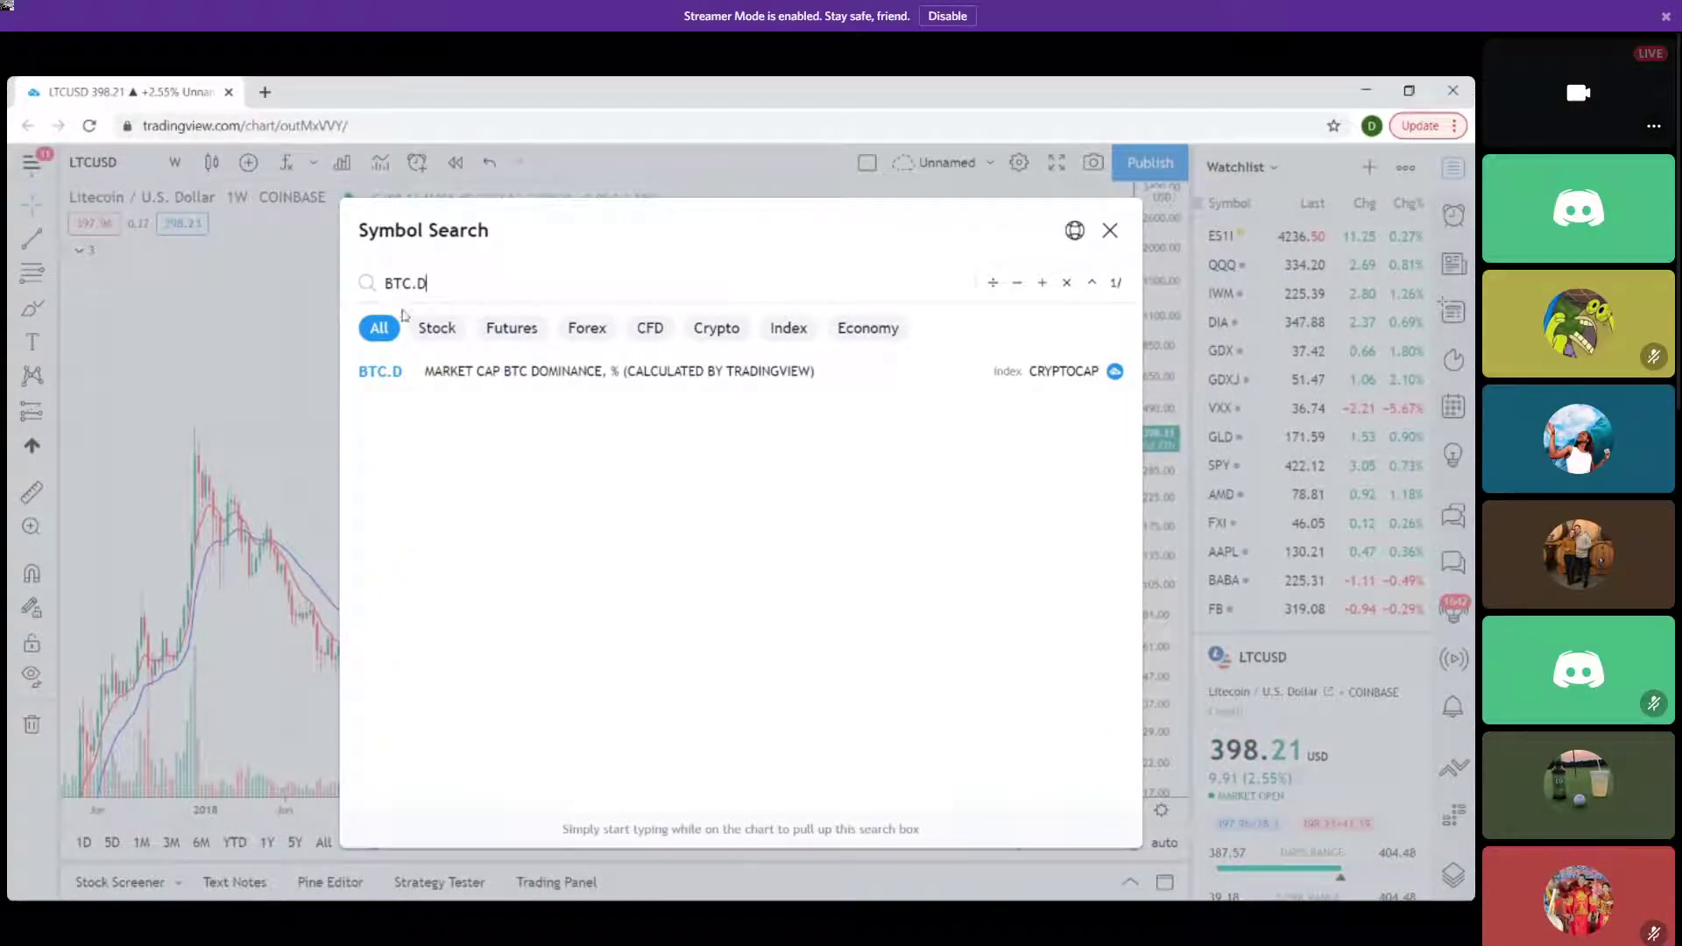
left_click(460, 368)
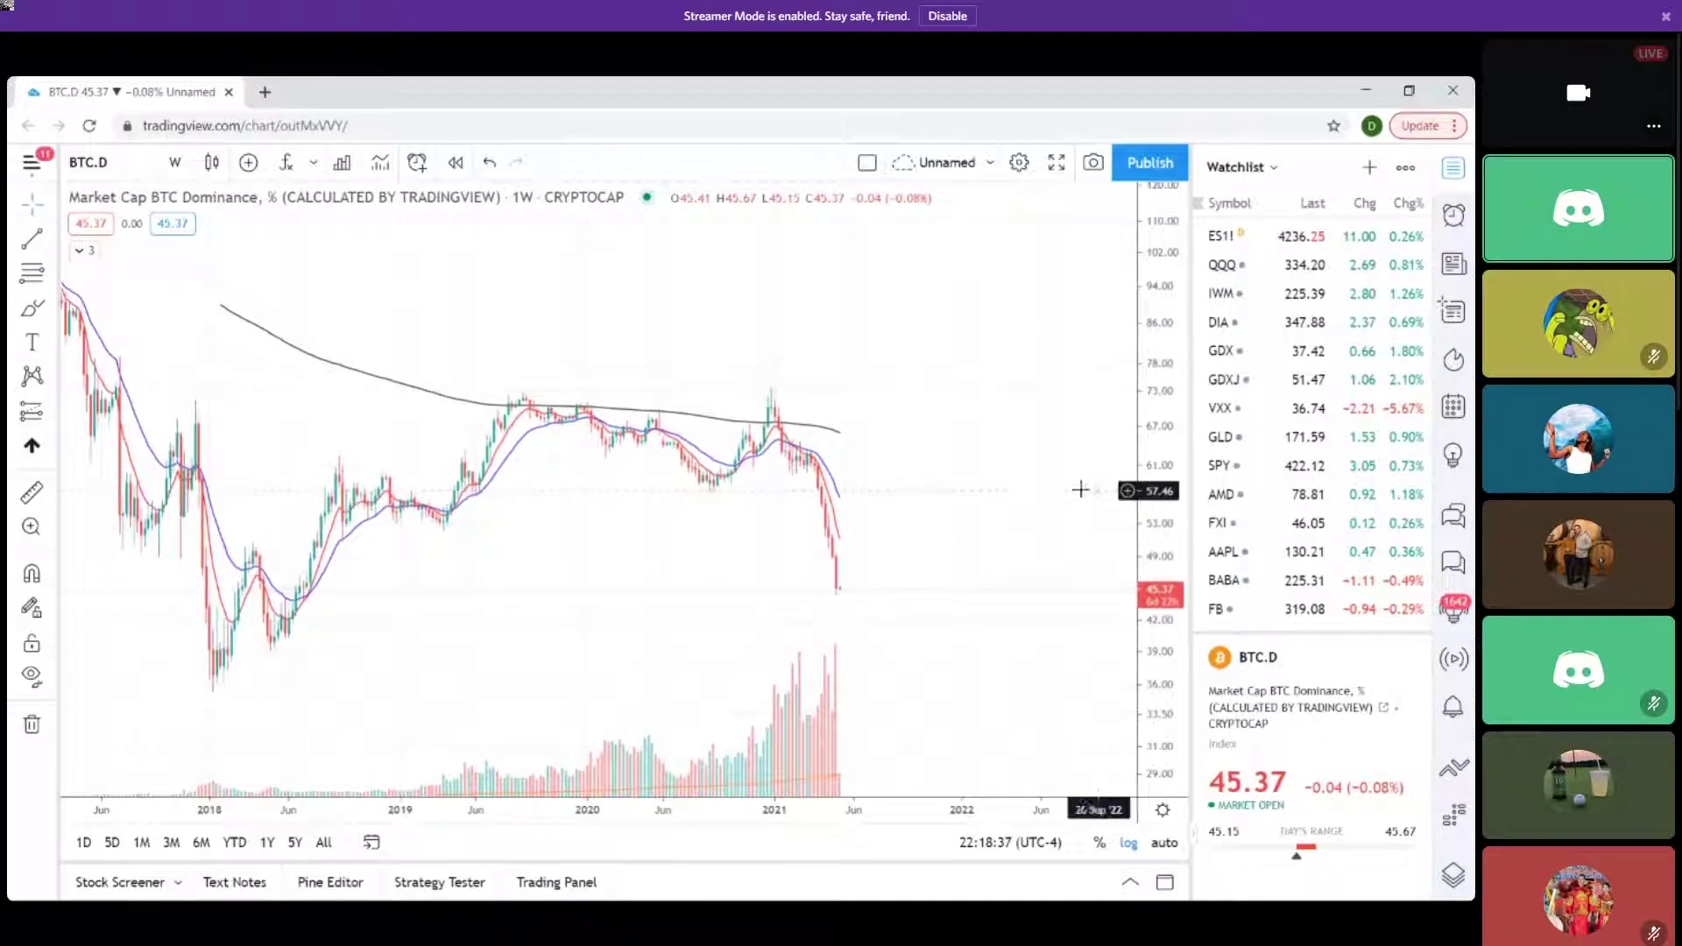
scroll(1052, 486, "down", 3)
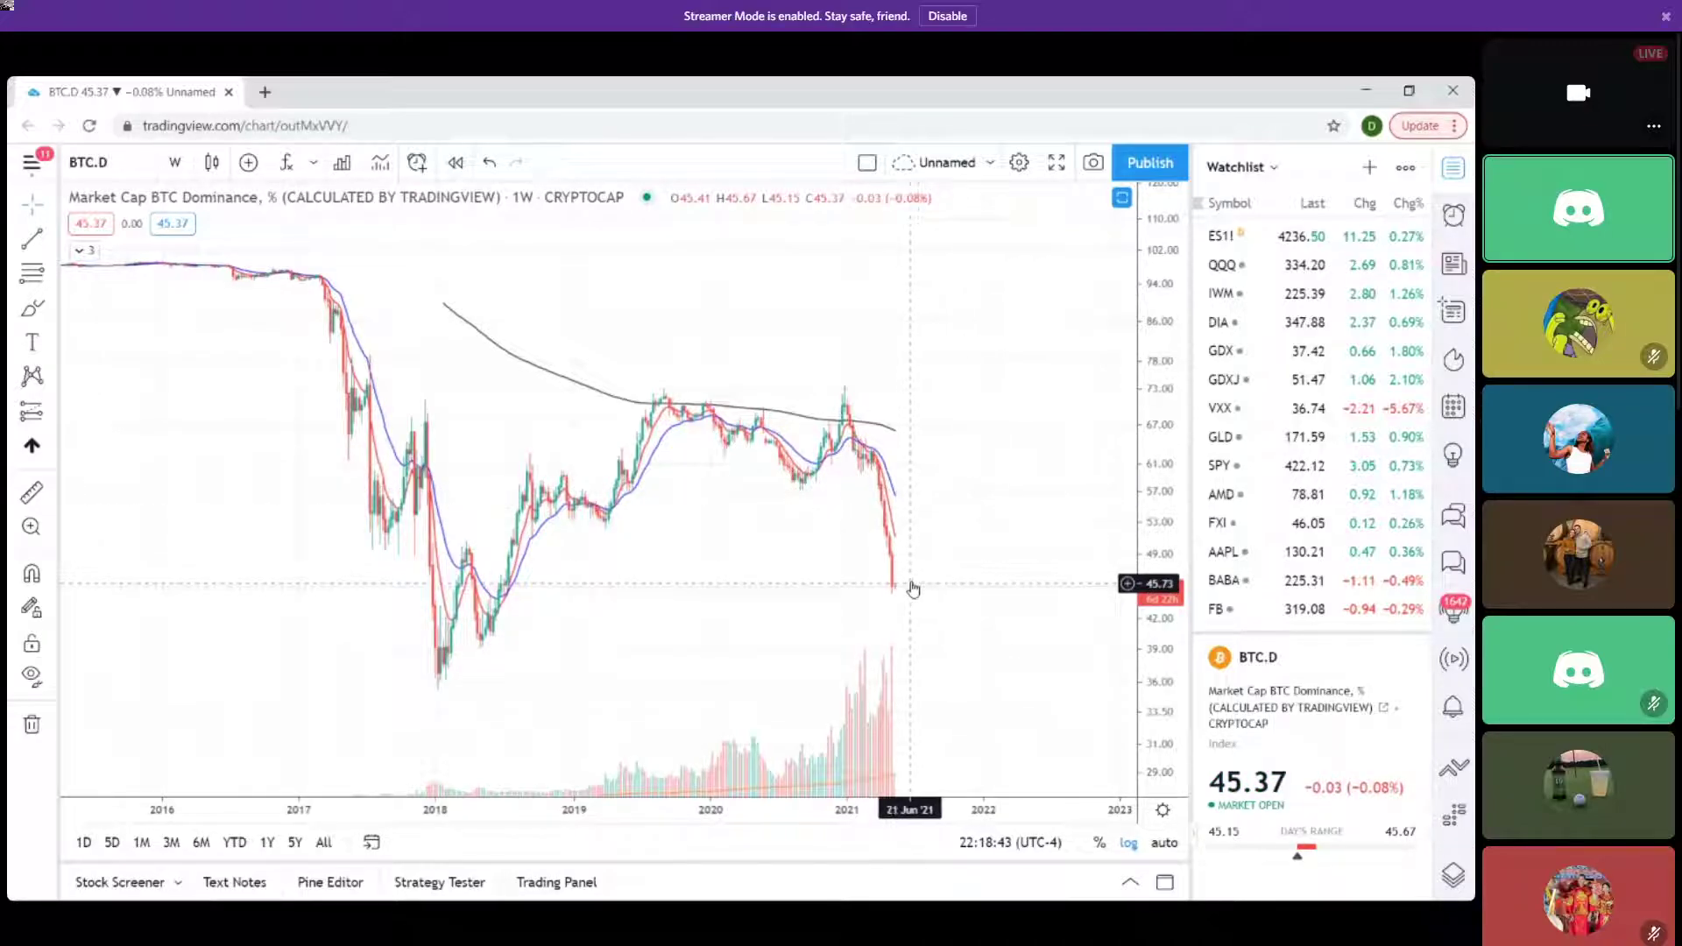
scroll(943, 514, "up", 2)
scroll(972, 487, "up", 2)
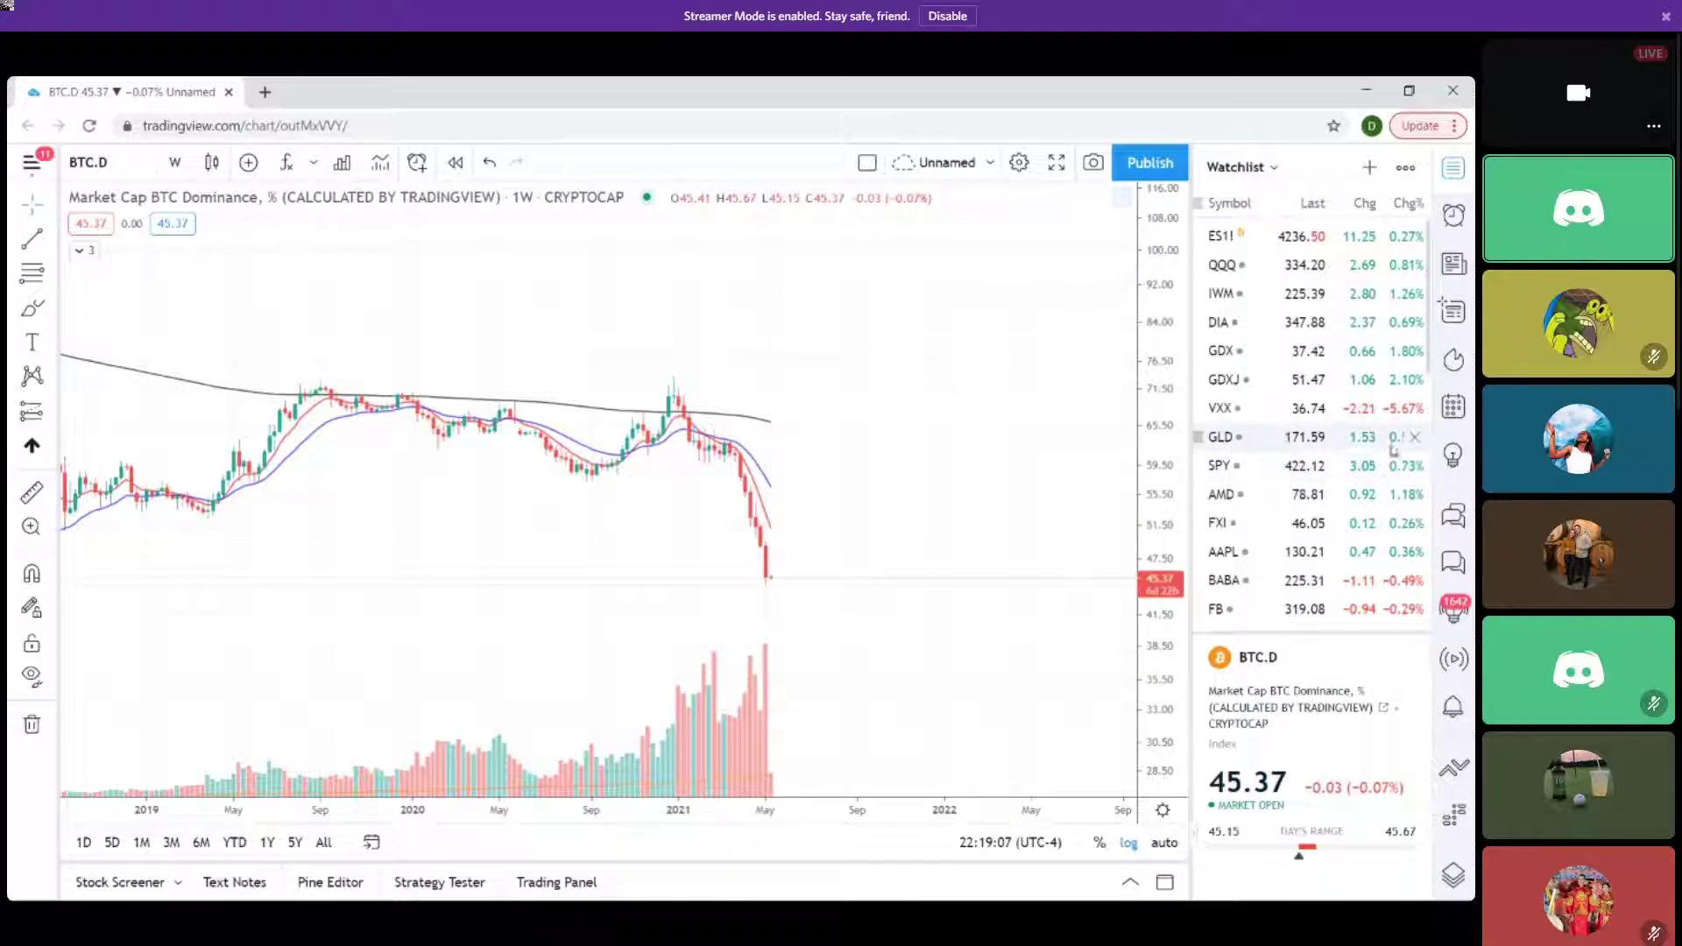
Find BTCUSD in the watchlist and open its weekly chart.
scroll(1275, 476, "down", 2)
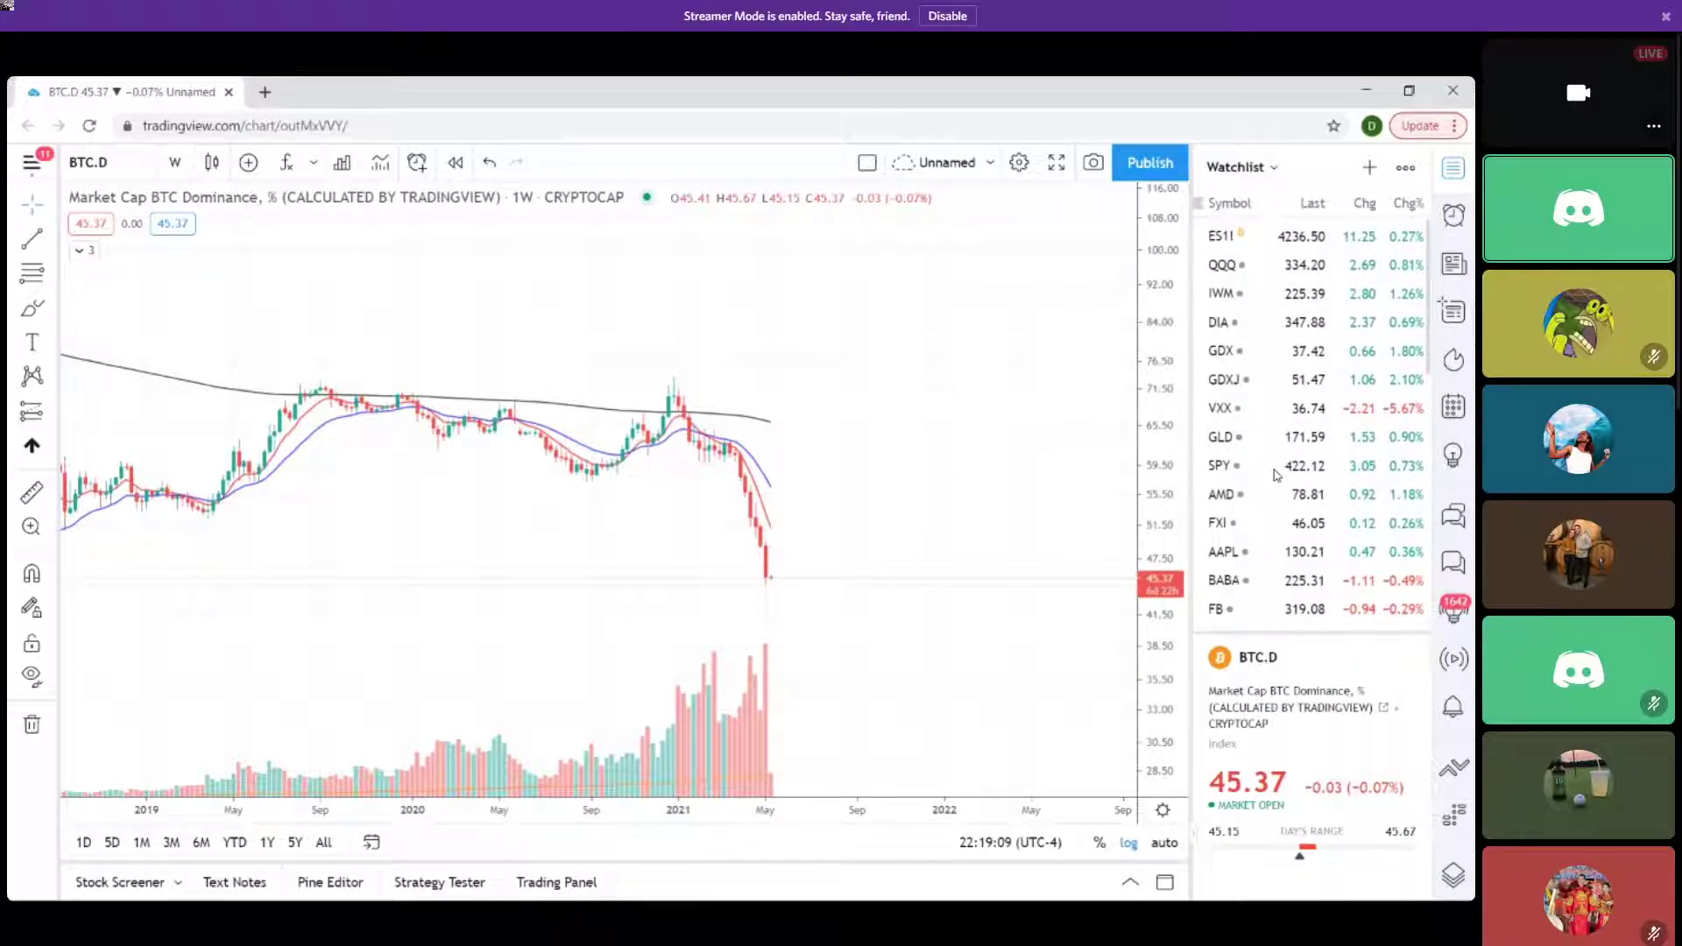
scroll(1275, 476, "down", 5)
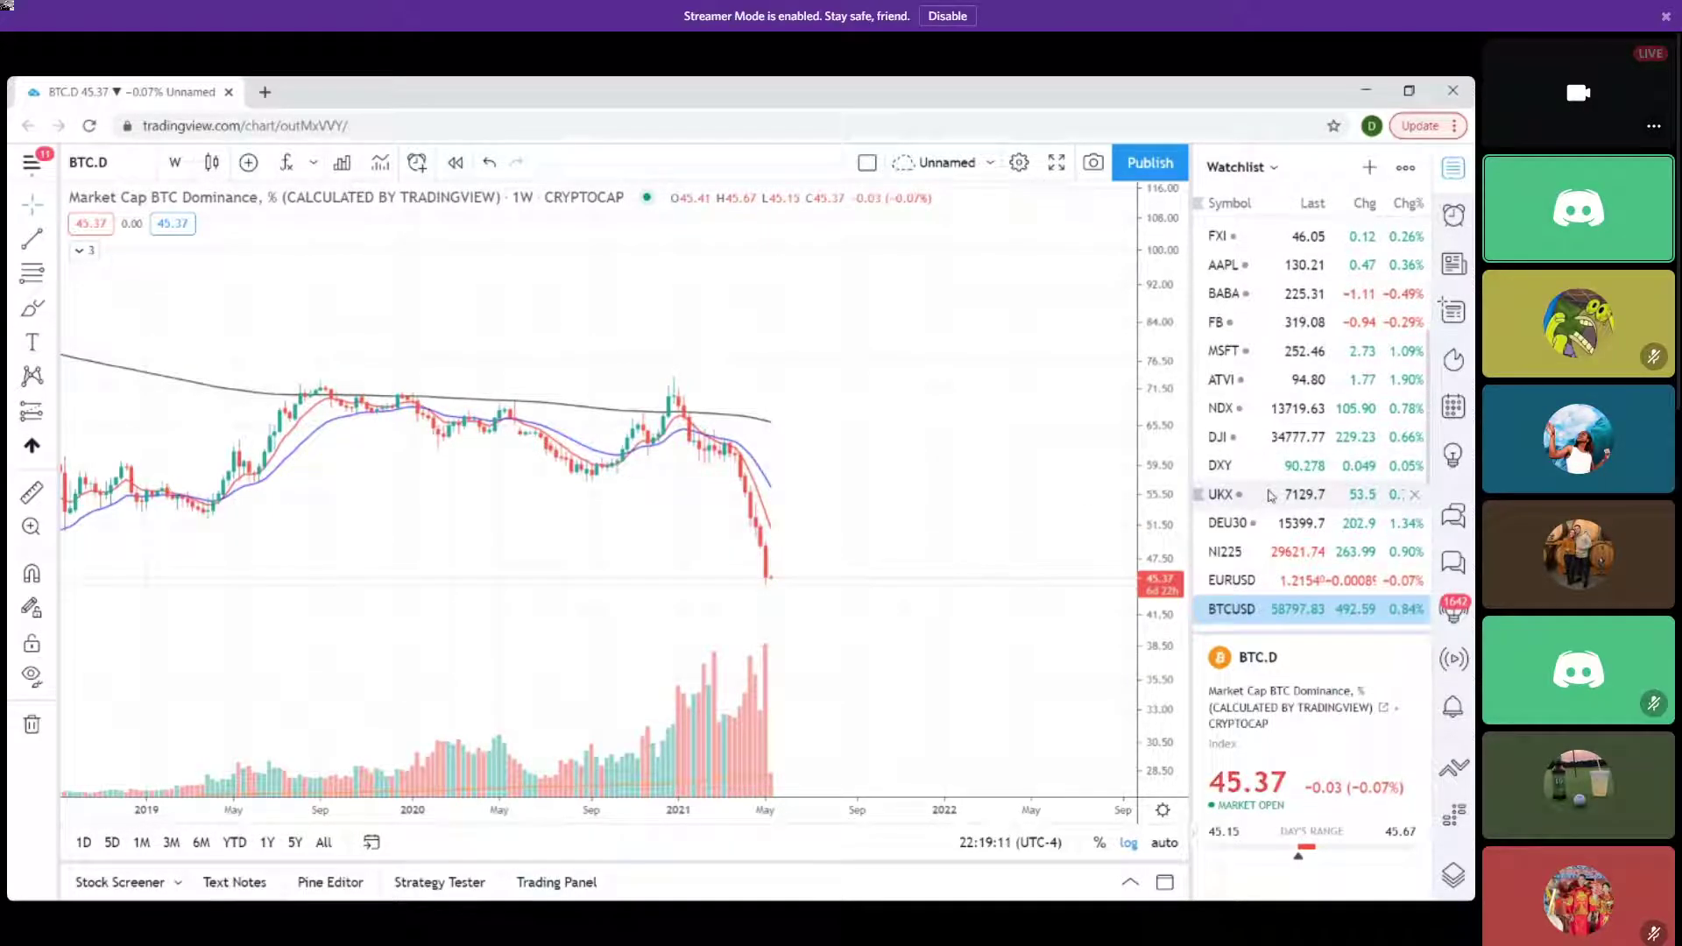
scroll(1279, 500, "down", 2)
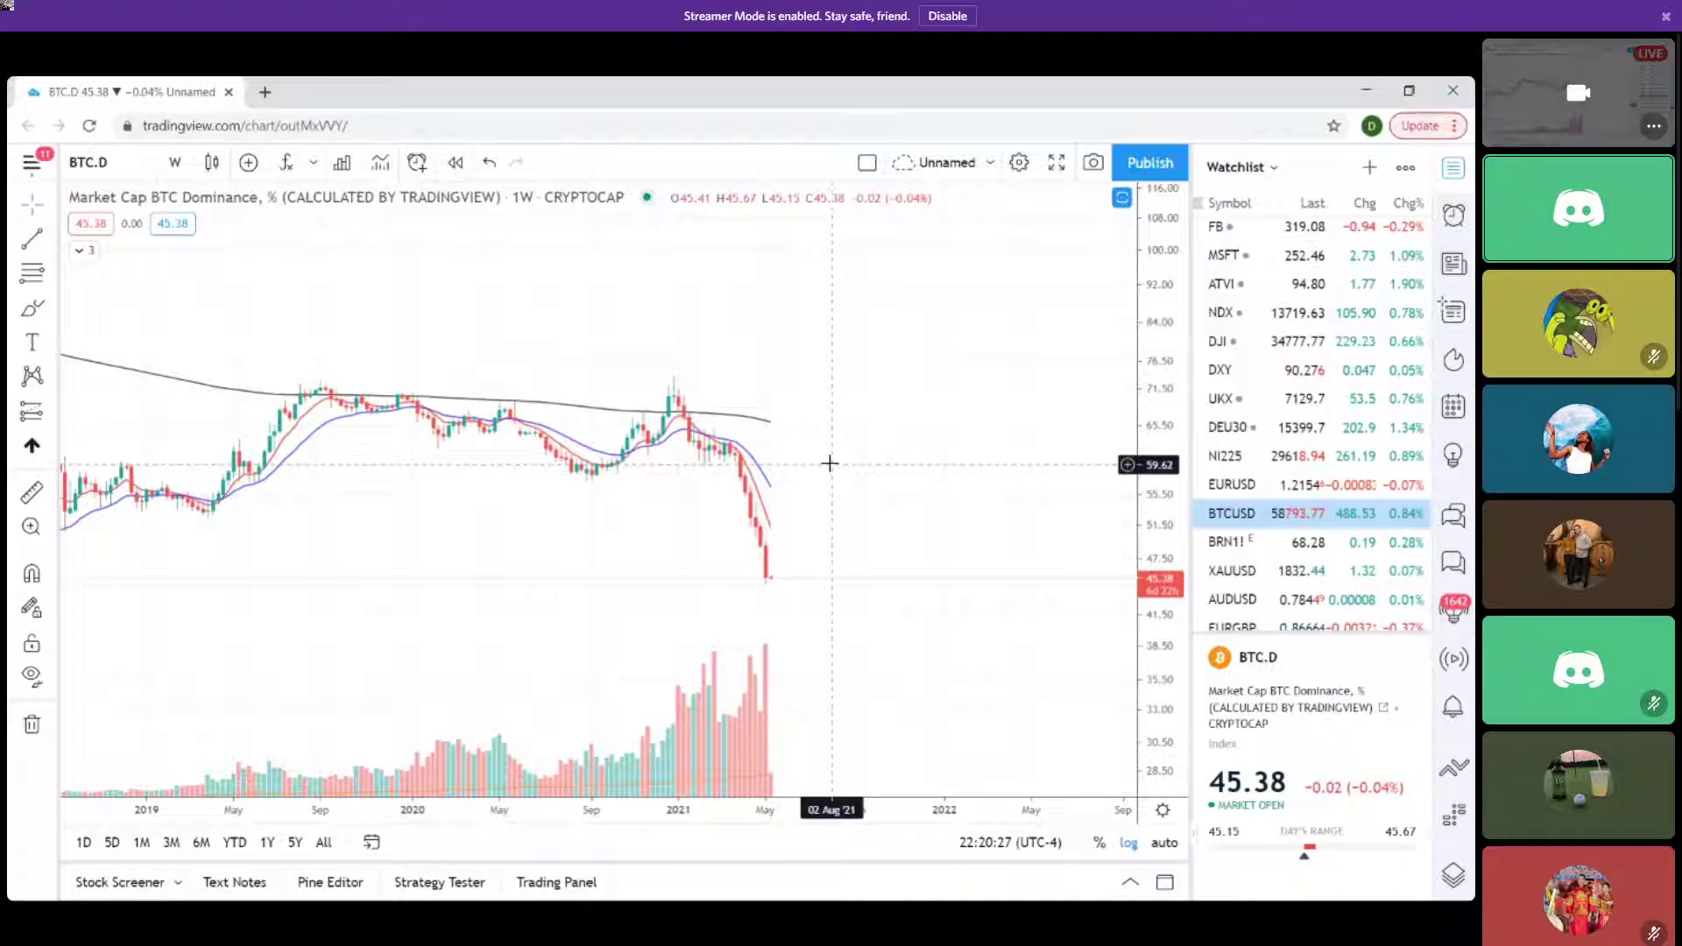
scroll(1300, 478, "up", 1)
scroll(1300, 478, "up", 1)
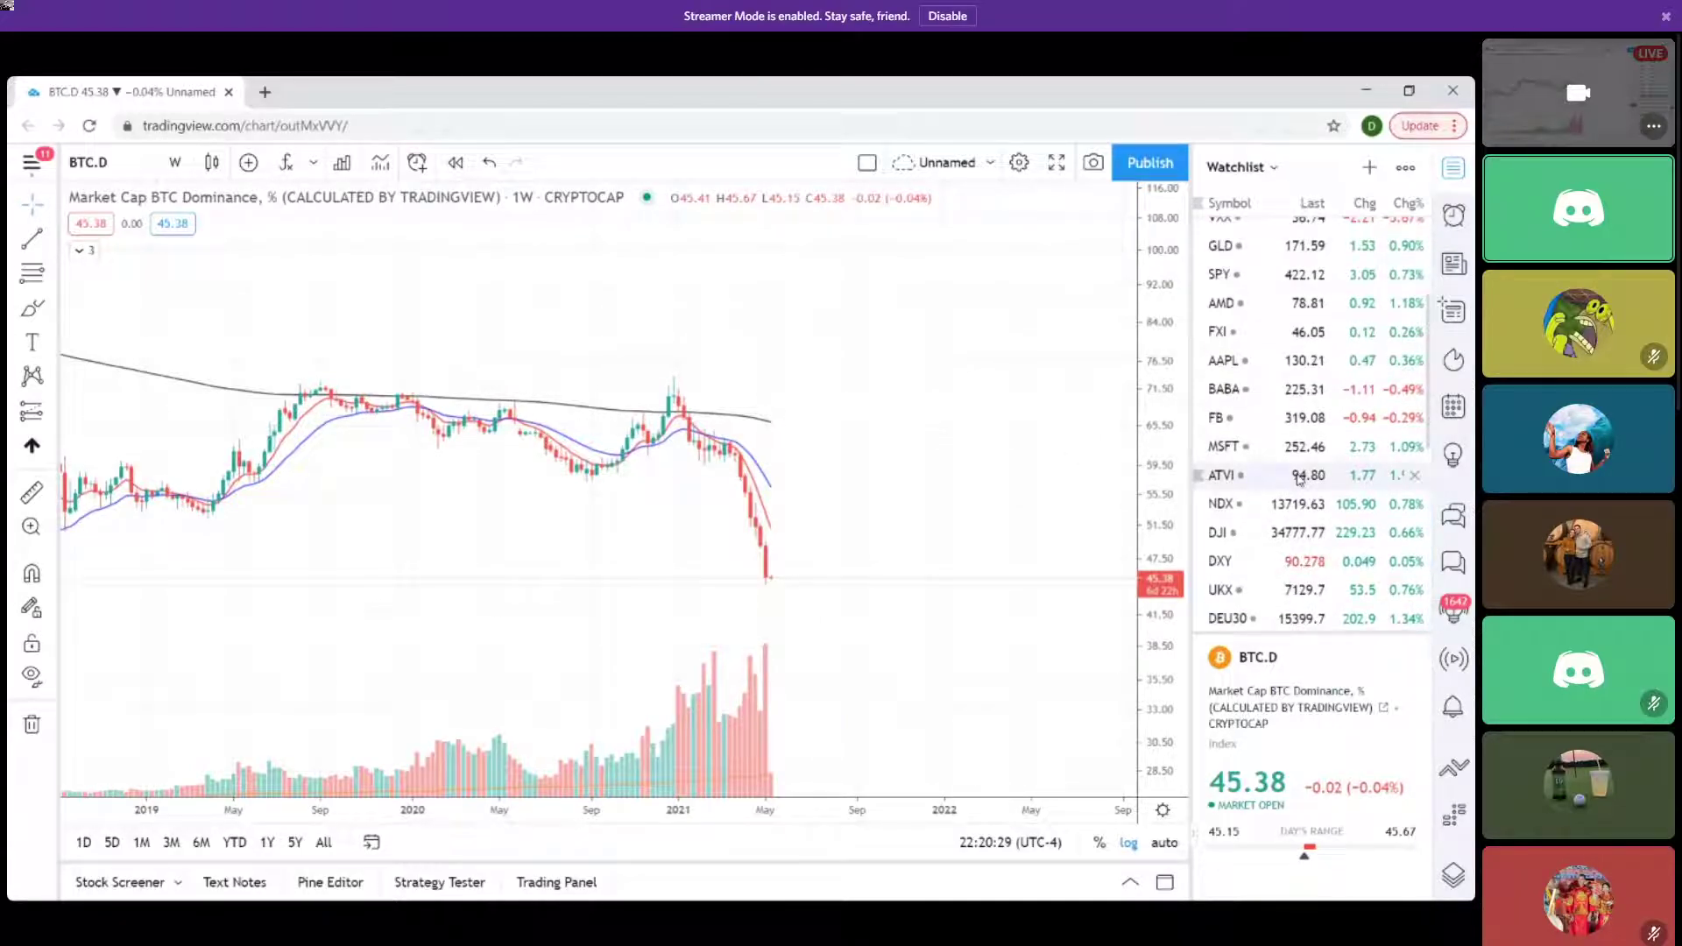
scroll(1279, 470, "down", 2)
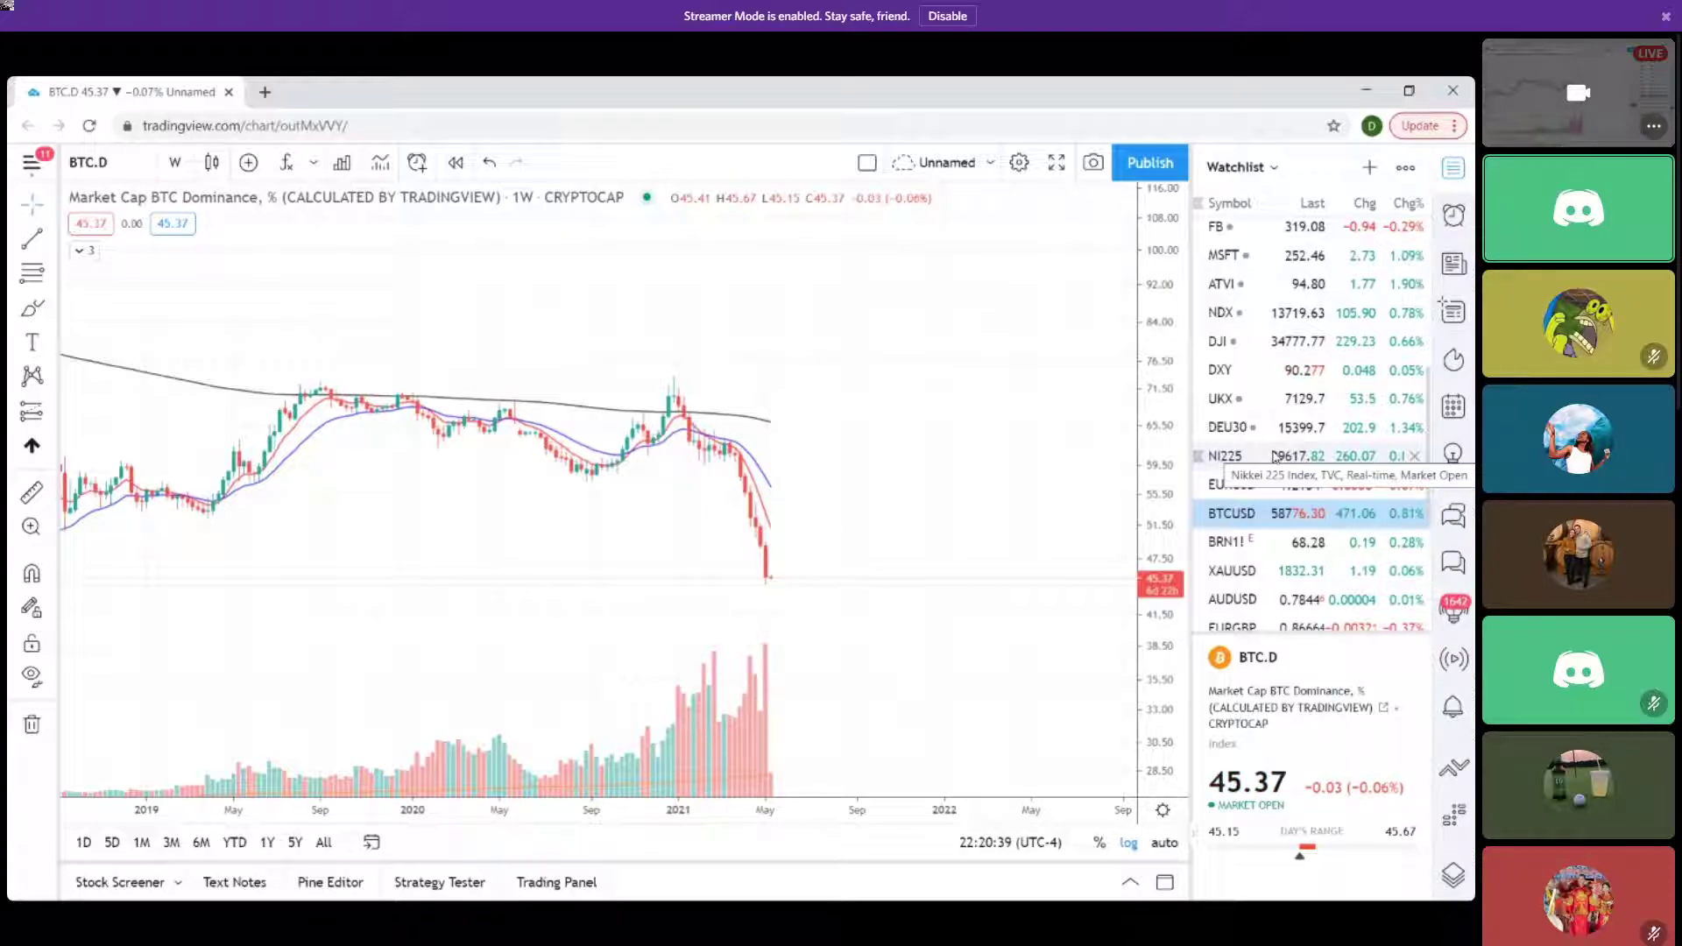
left_click(1244, 513)
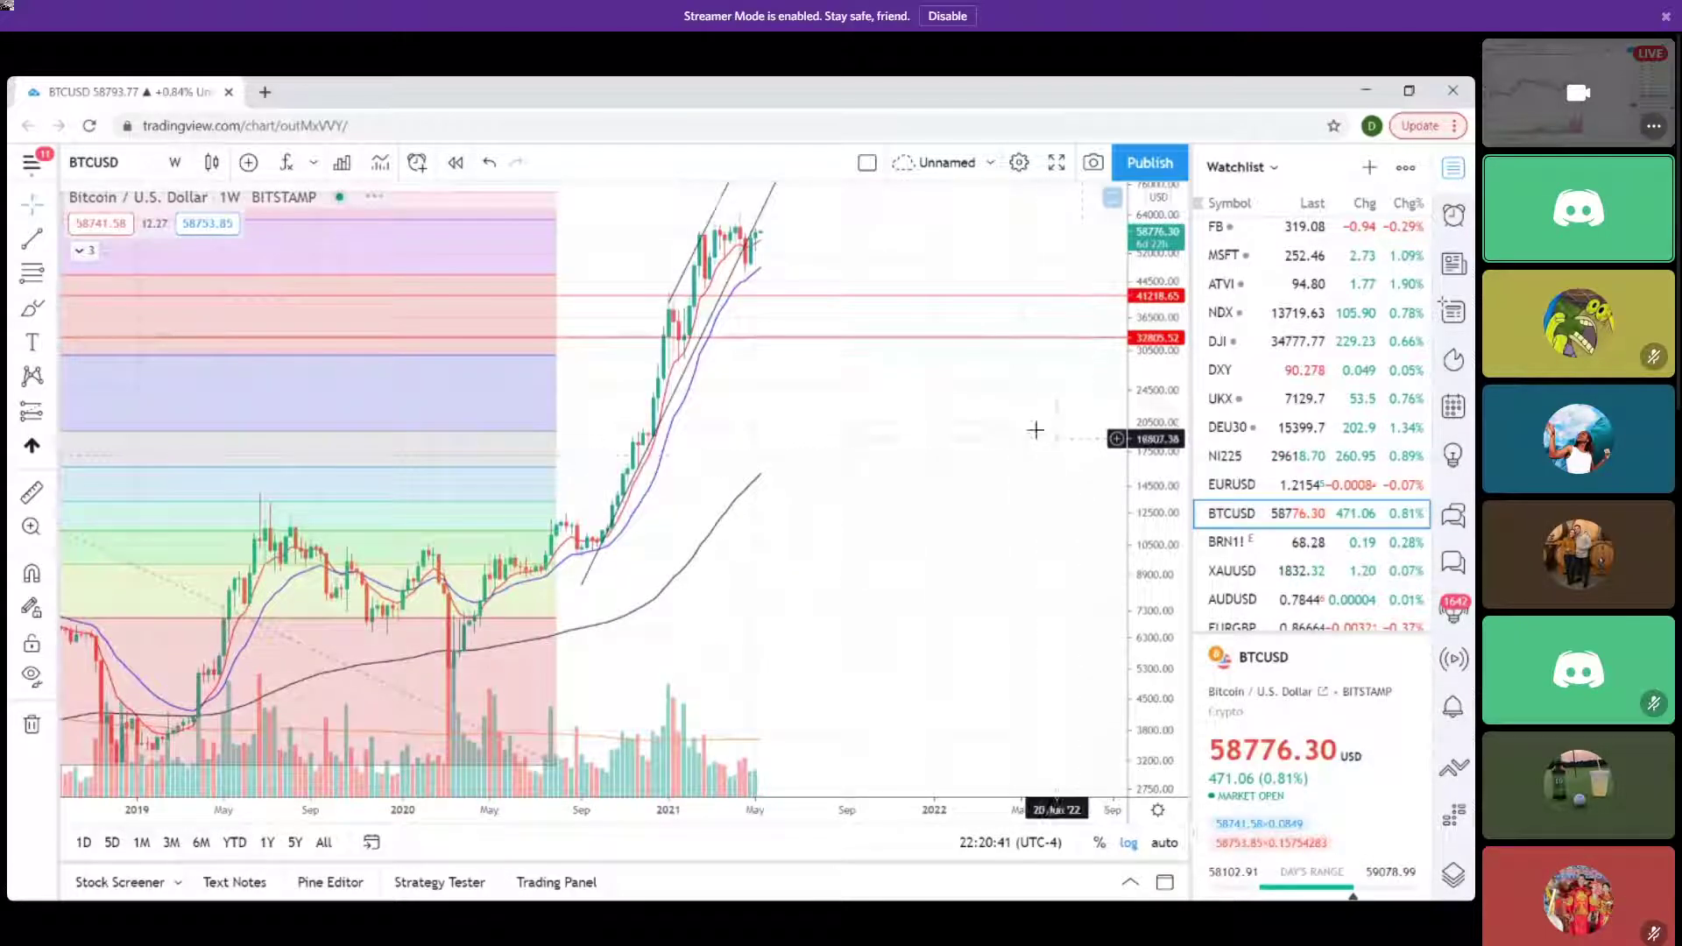
Open the Binance Cardano / US Dollar (ADAUSD) weekly chart and examine the 2021 rally against the 2018 high.
left_click(116, 161)
type("ADAU")
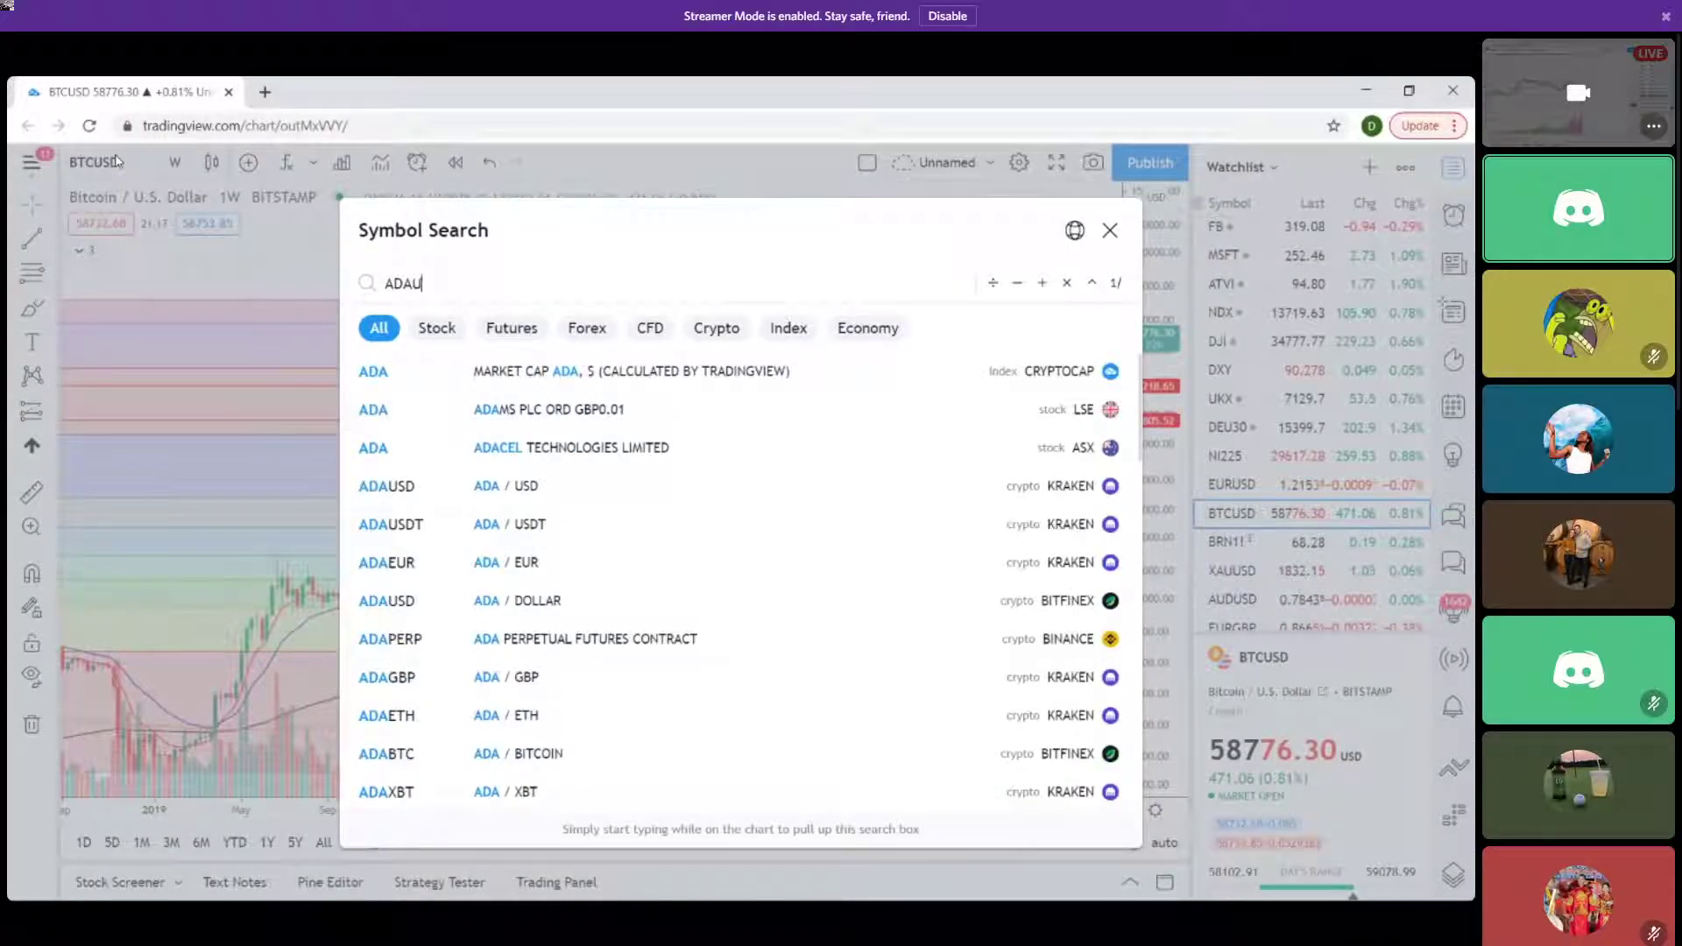
type("SD")
left_click(496, 412)
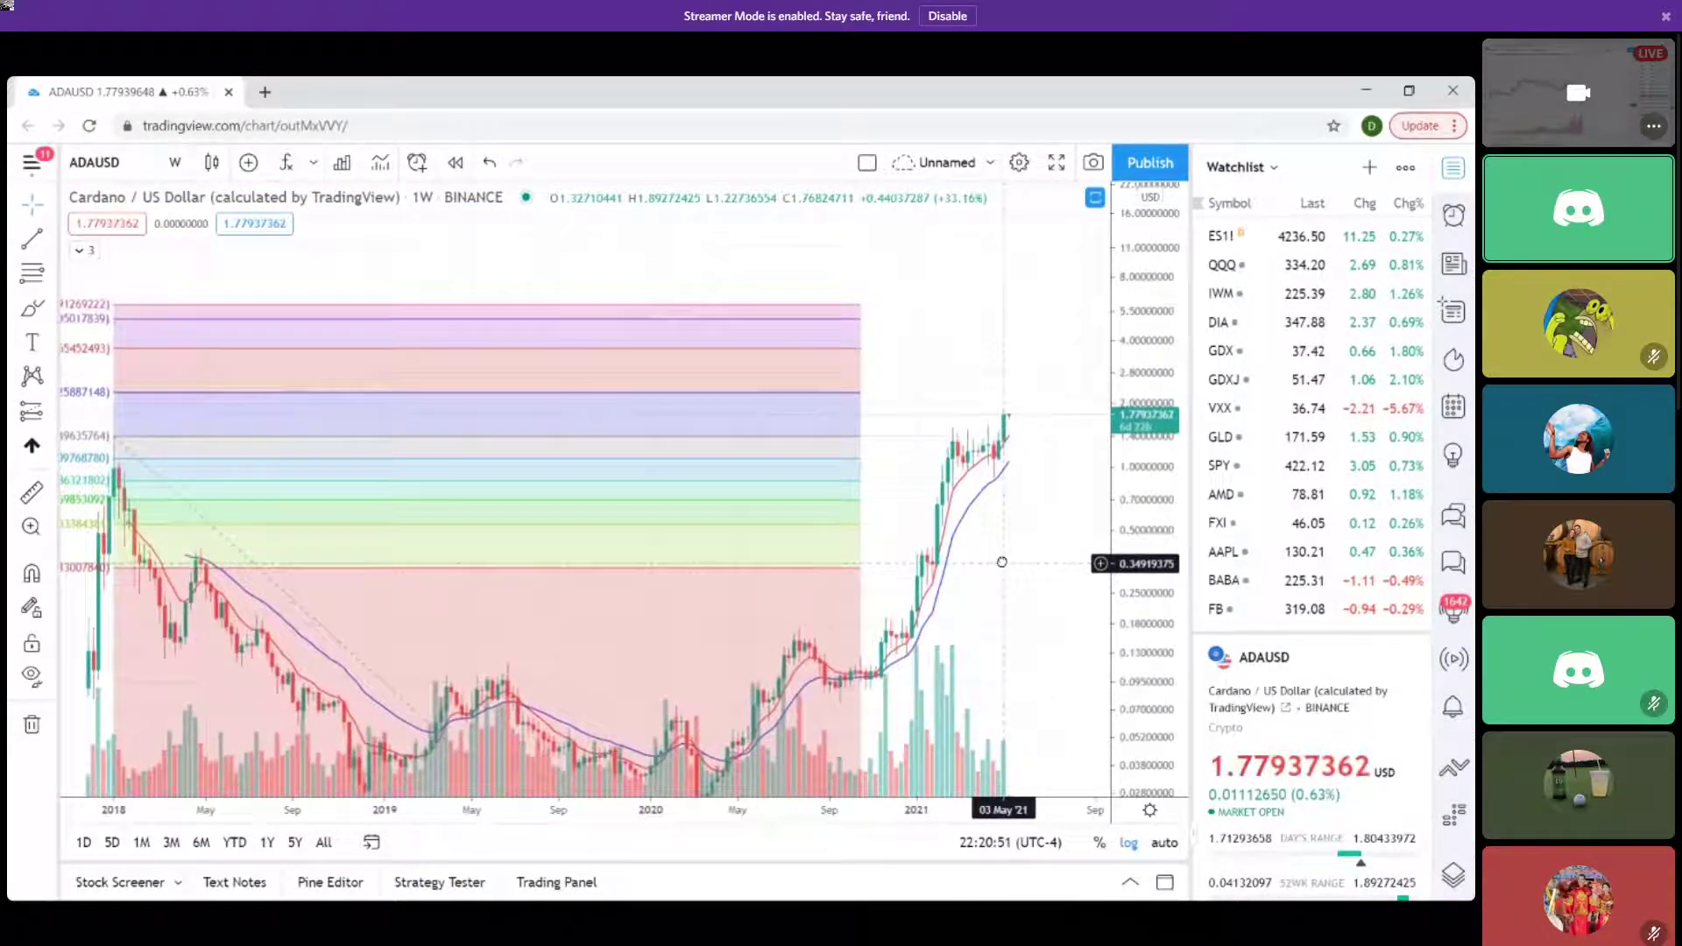
mouse_move(1001, 561)
left_mouse_down()
mouse_move(1050, 563)
mouse_move(1005, 566)
left_mouse_up()
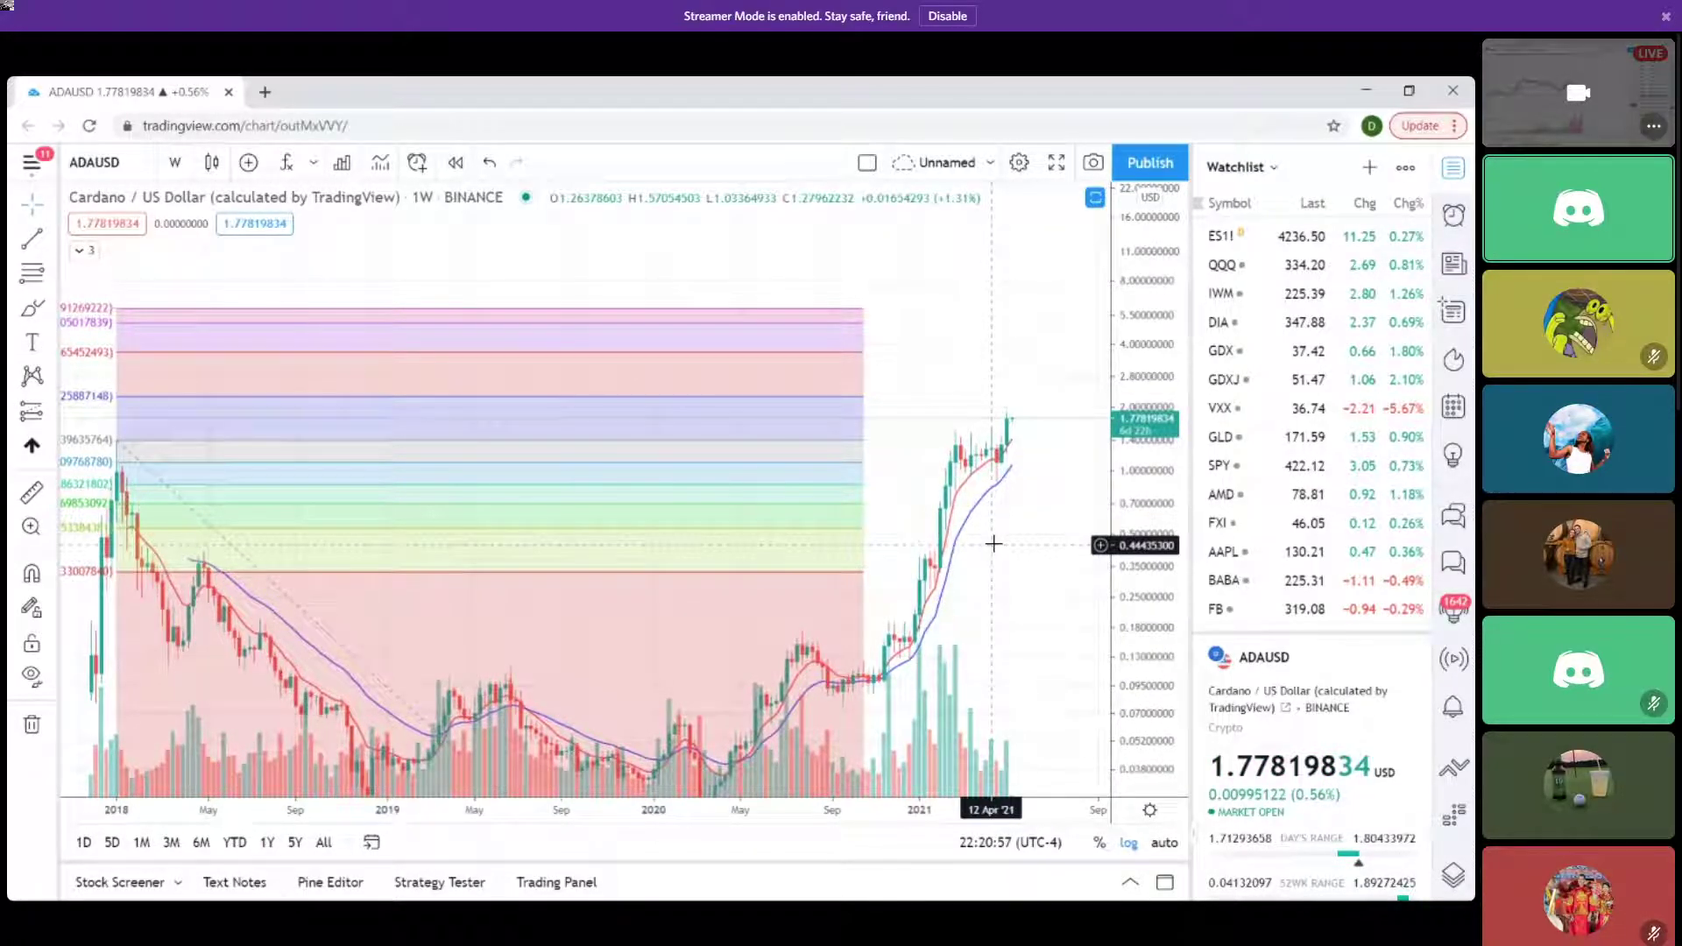
scroll(894, 538, "down", 1)
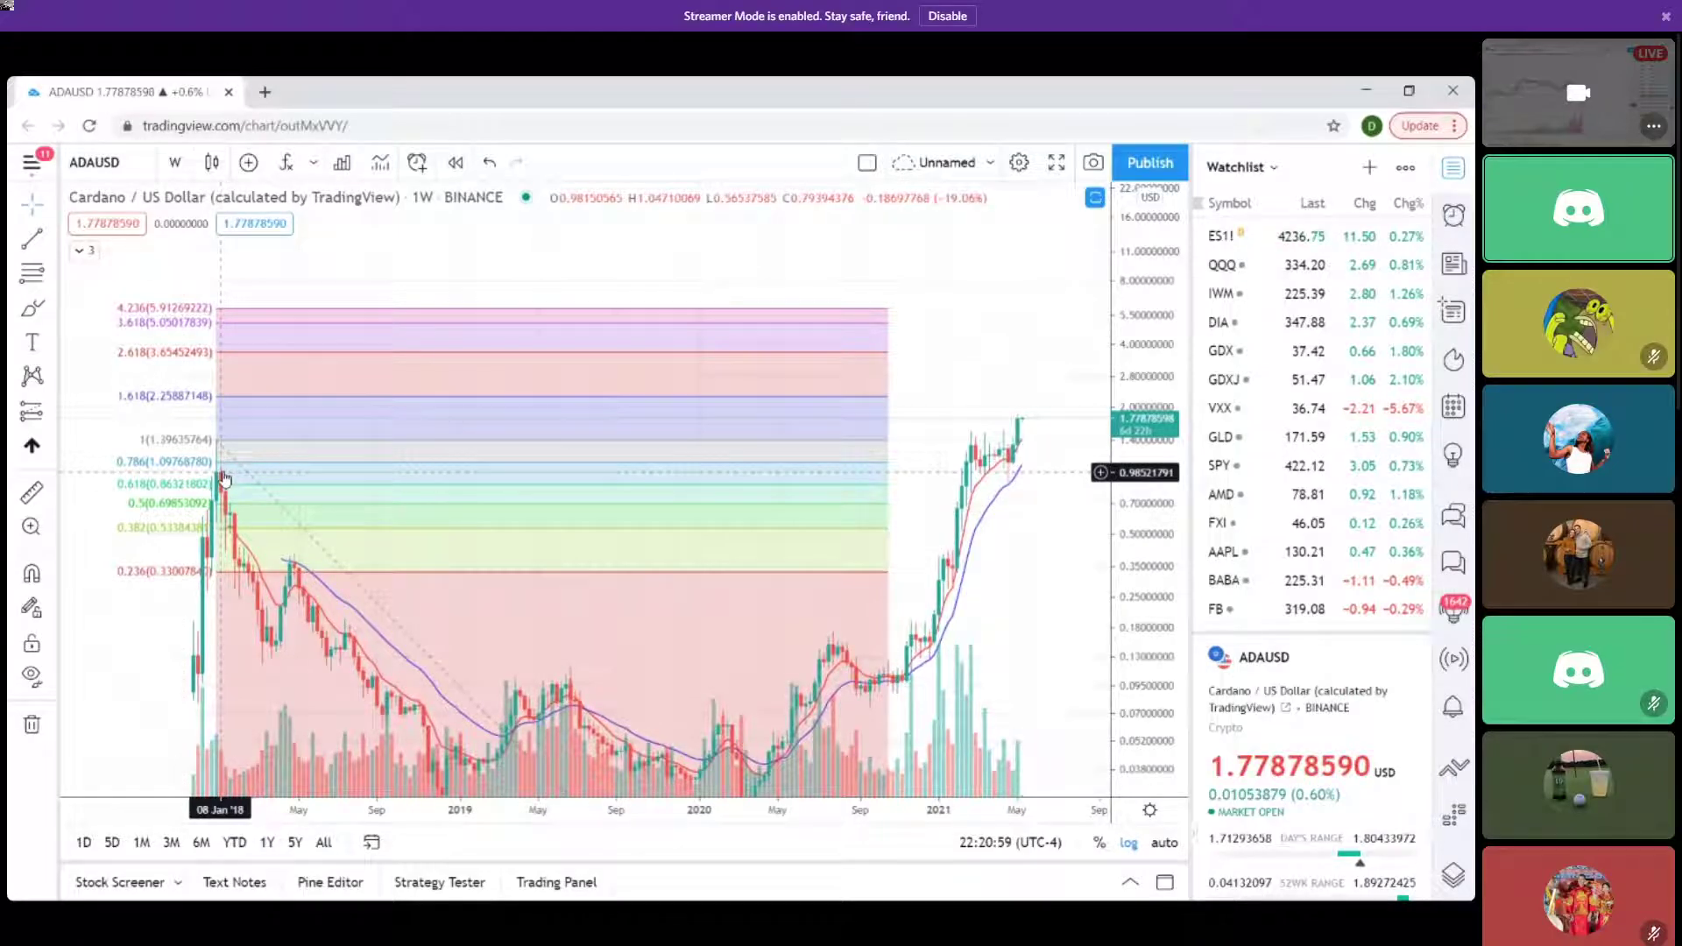
left_click_drag(1022, 538, 969, 515)
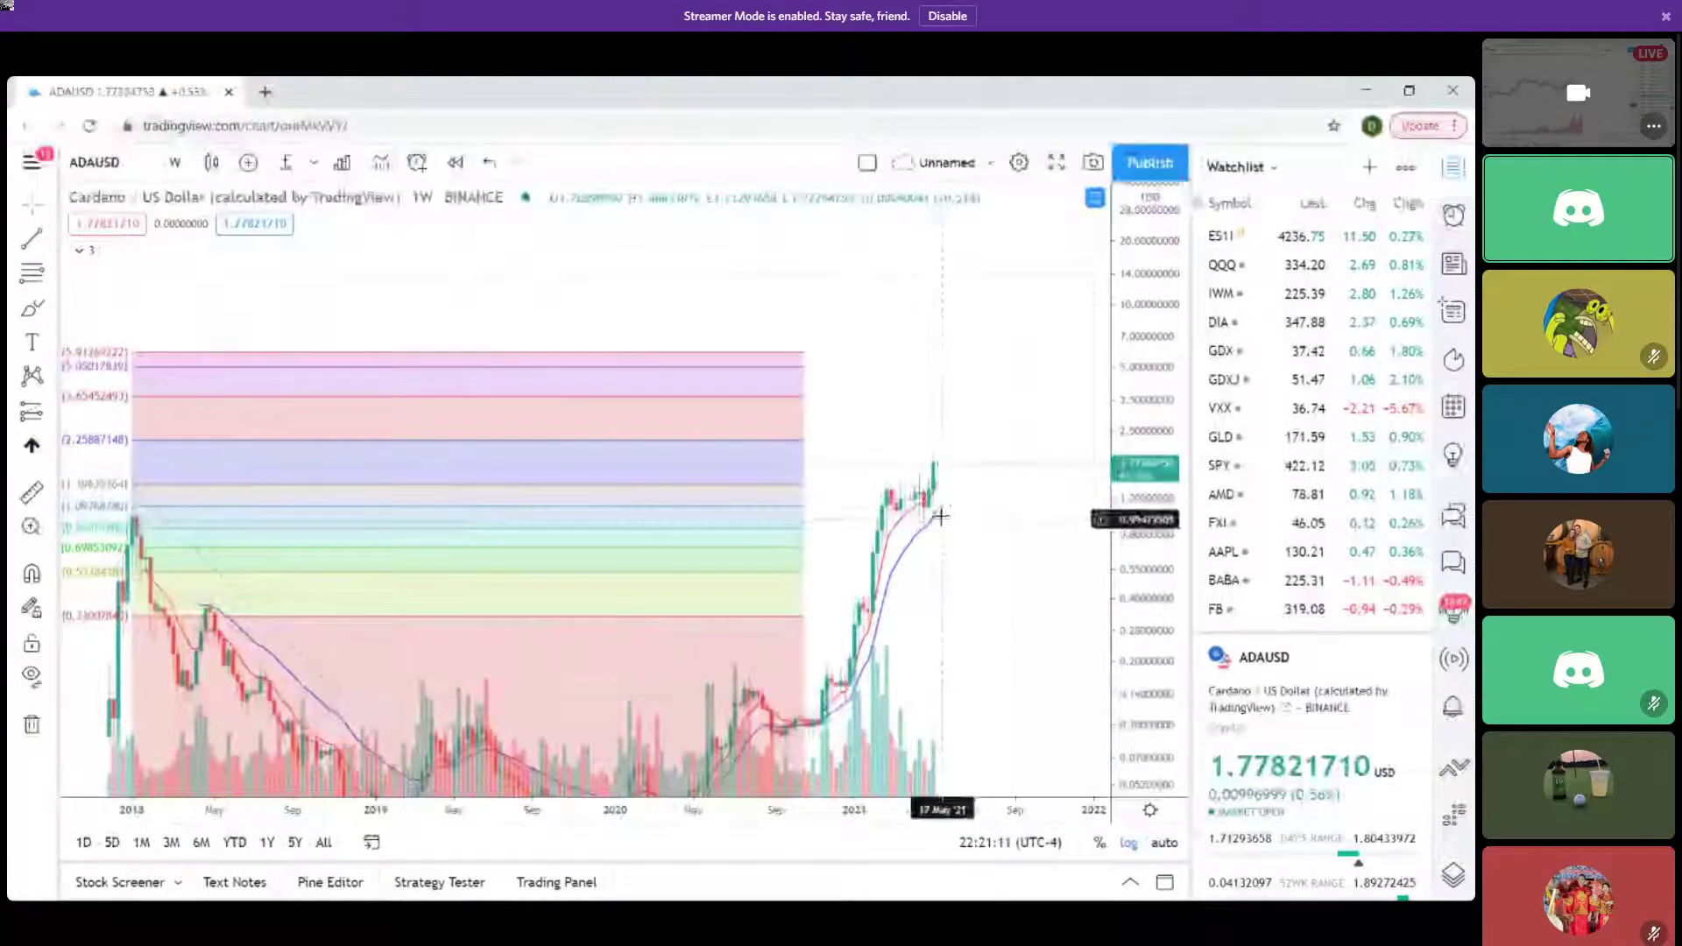
scroll(963, 523, "up", 3)
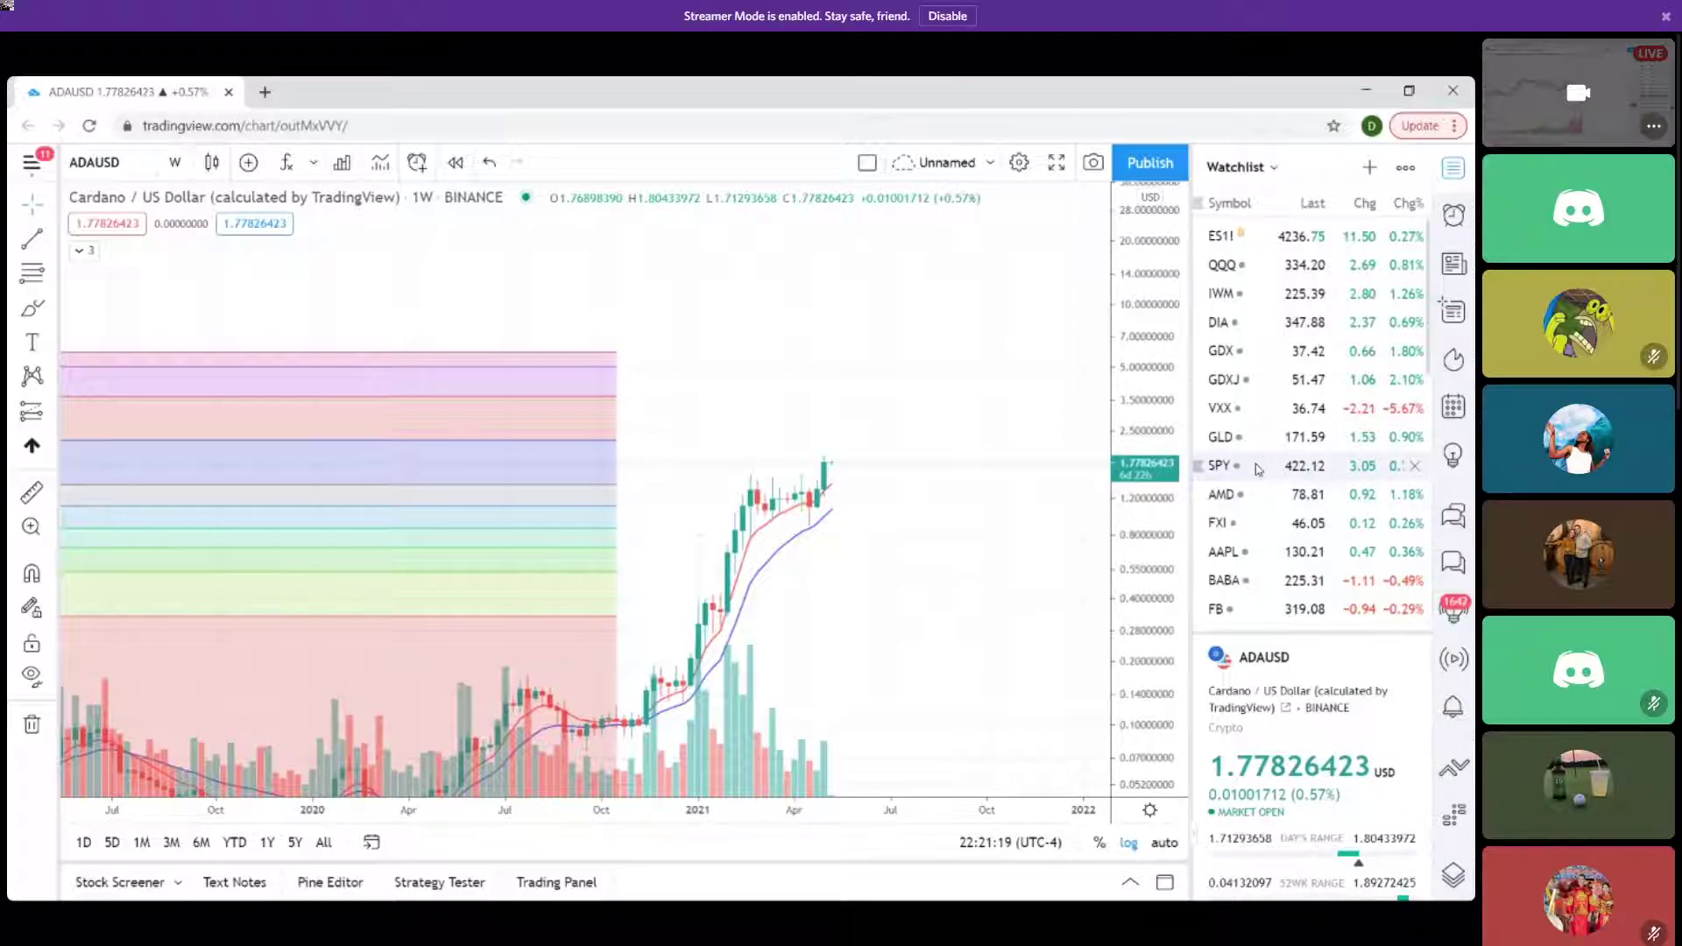
Reopen the BTCUSD weekly chart from the watchlist and stretch its price scale around the 2021 candles.
scroll(1255, 478, "down", 3)
scroll(1258, 470, "down", 1)
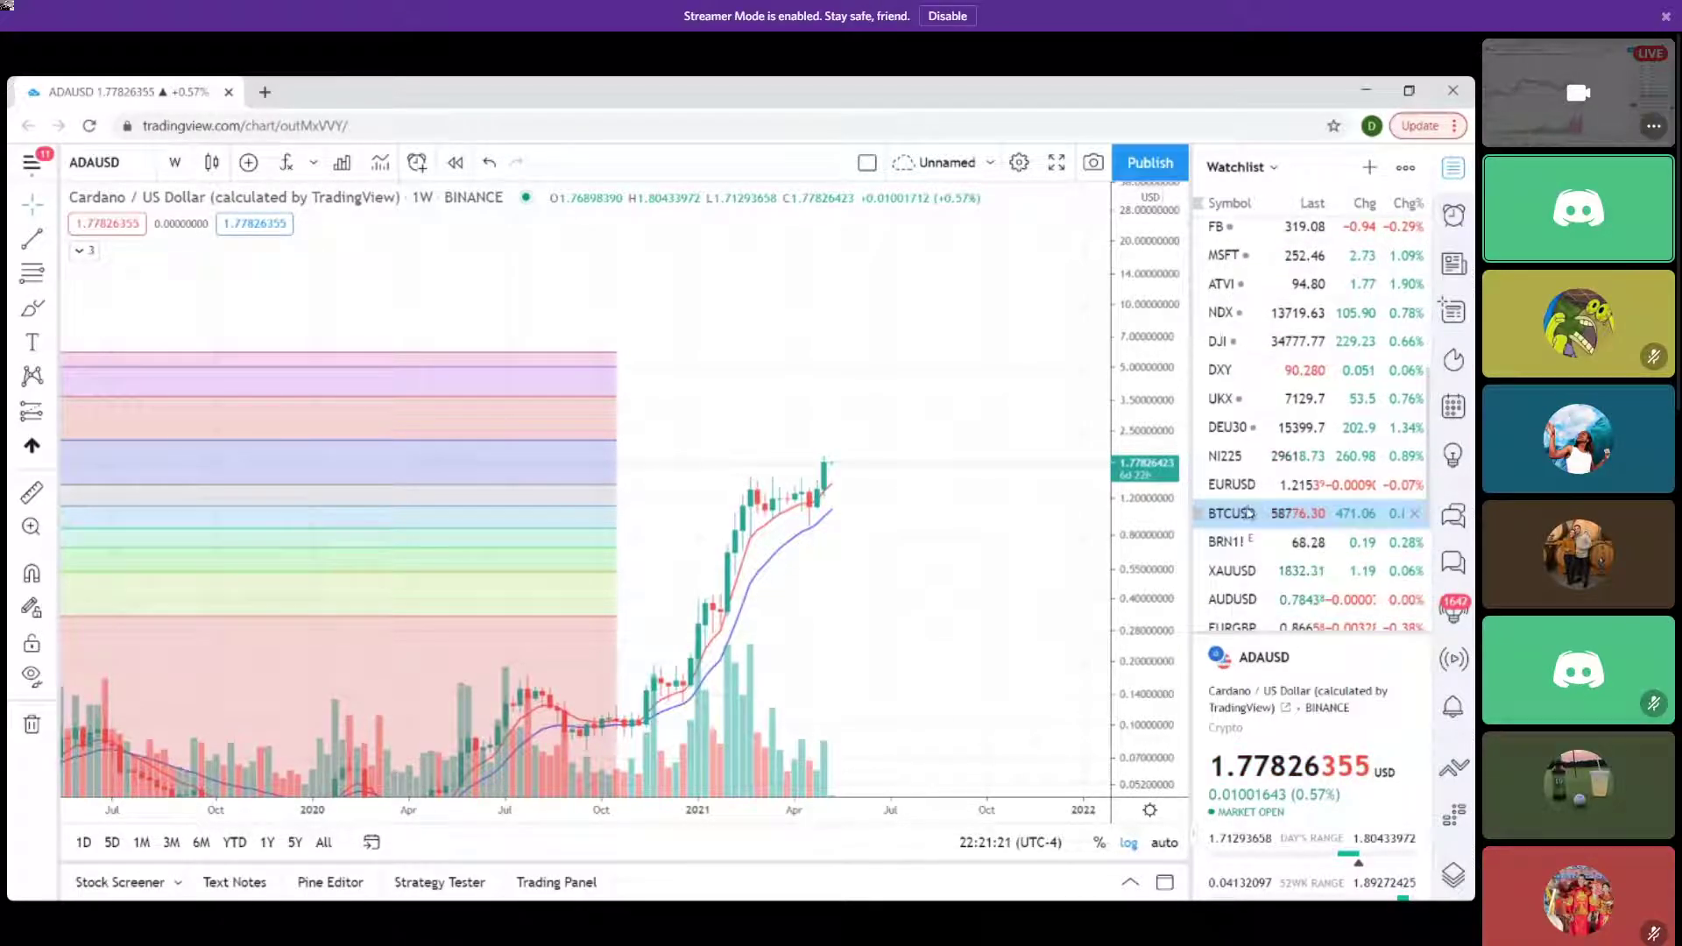
left_click(1232, 512)
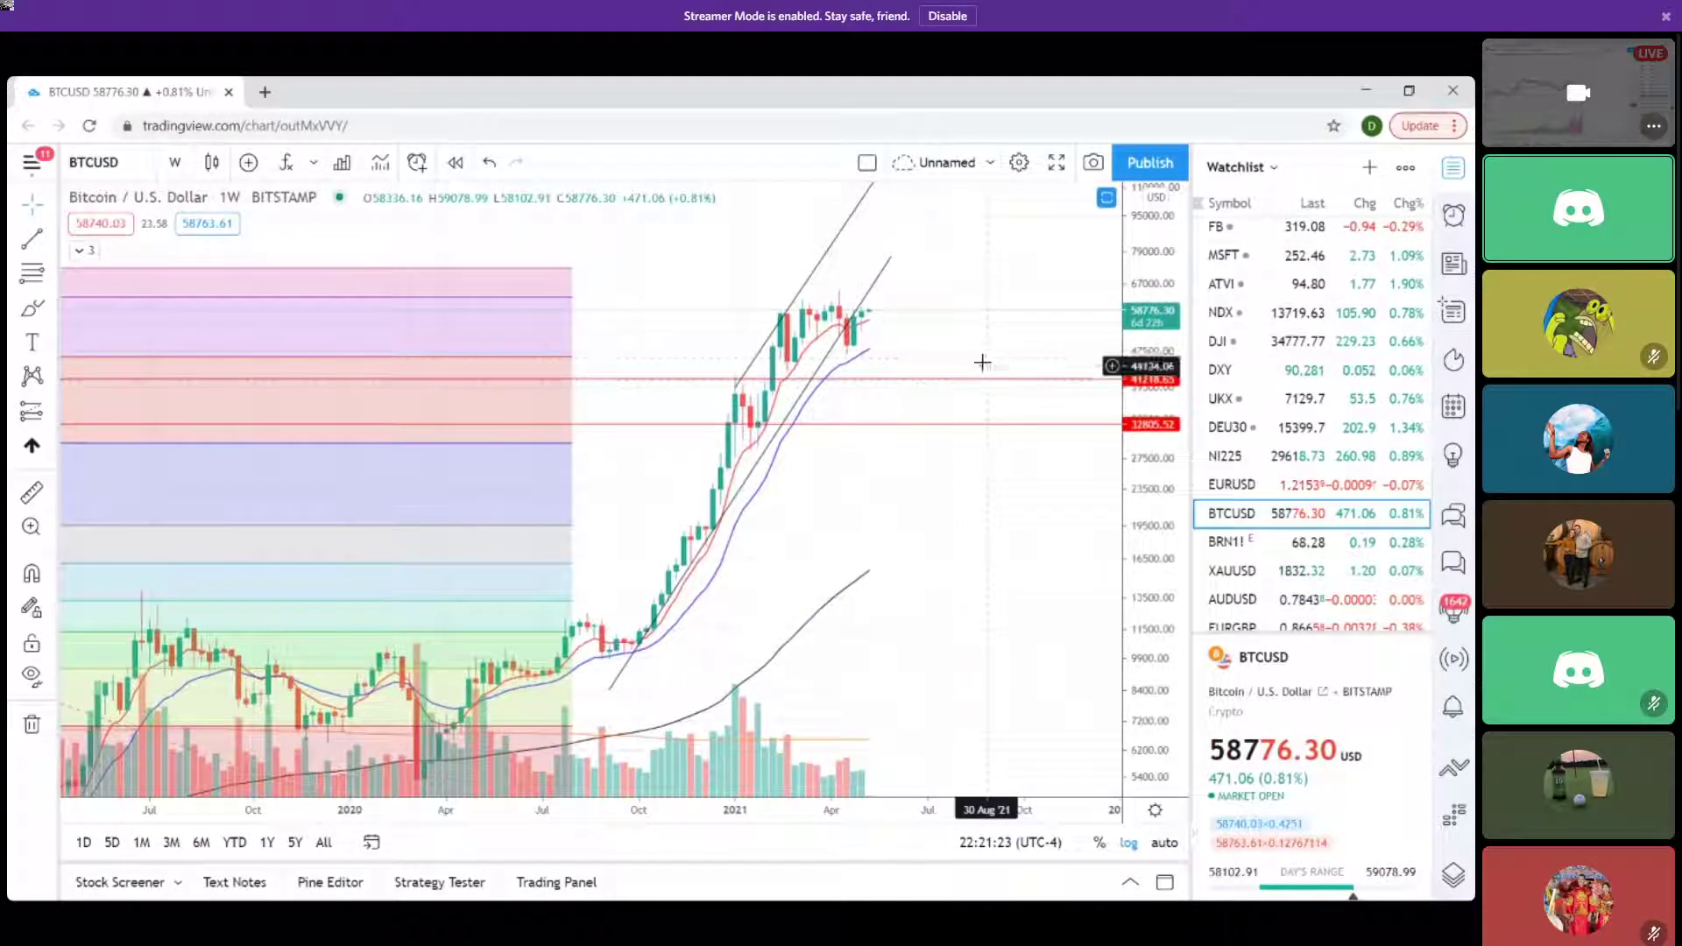
left_click_drag(1155, 589, 1074, 330)
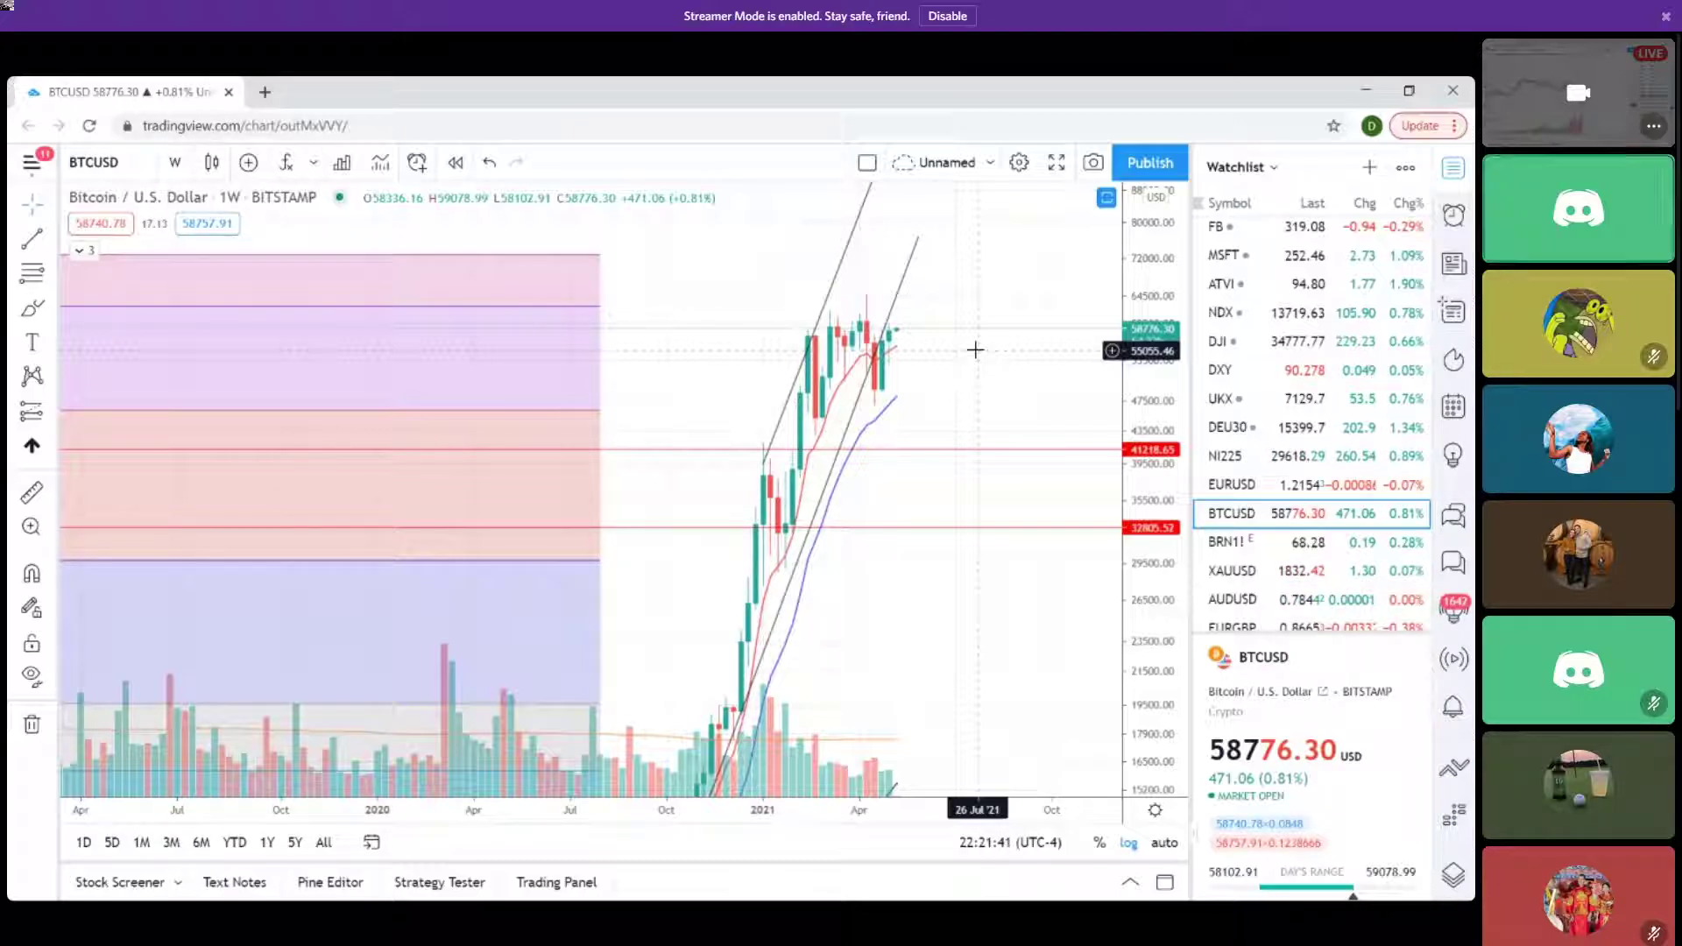
scroll(974, 349, "up", 2)
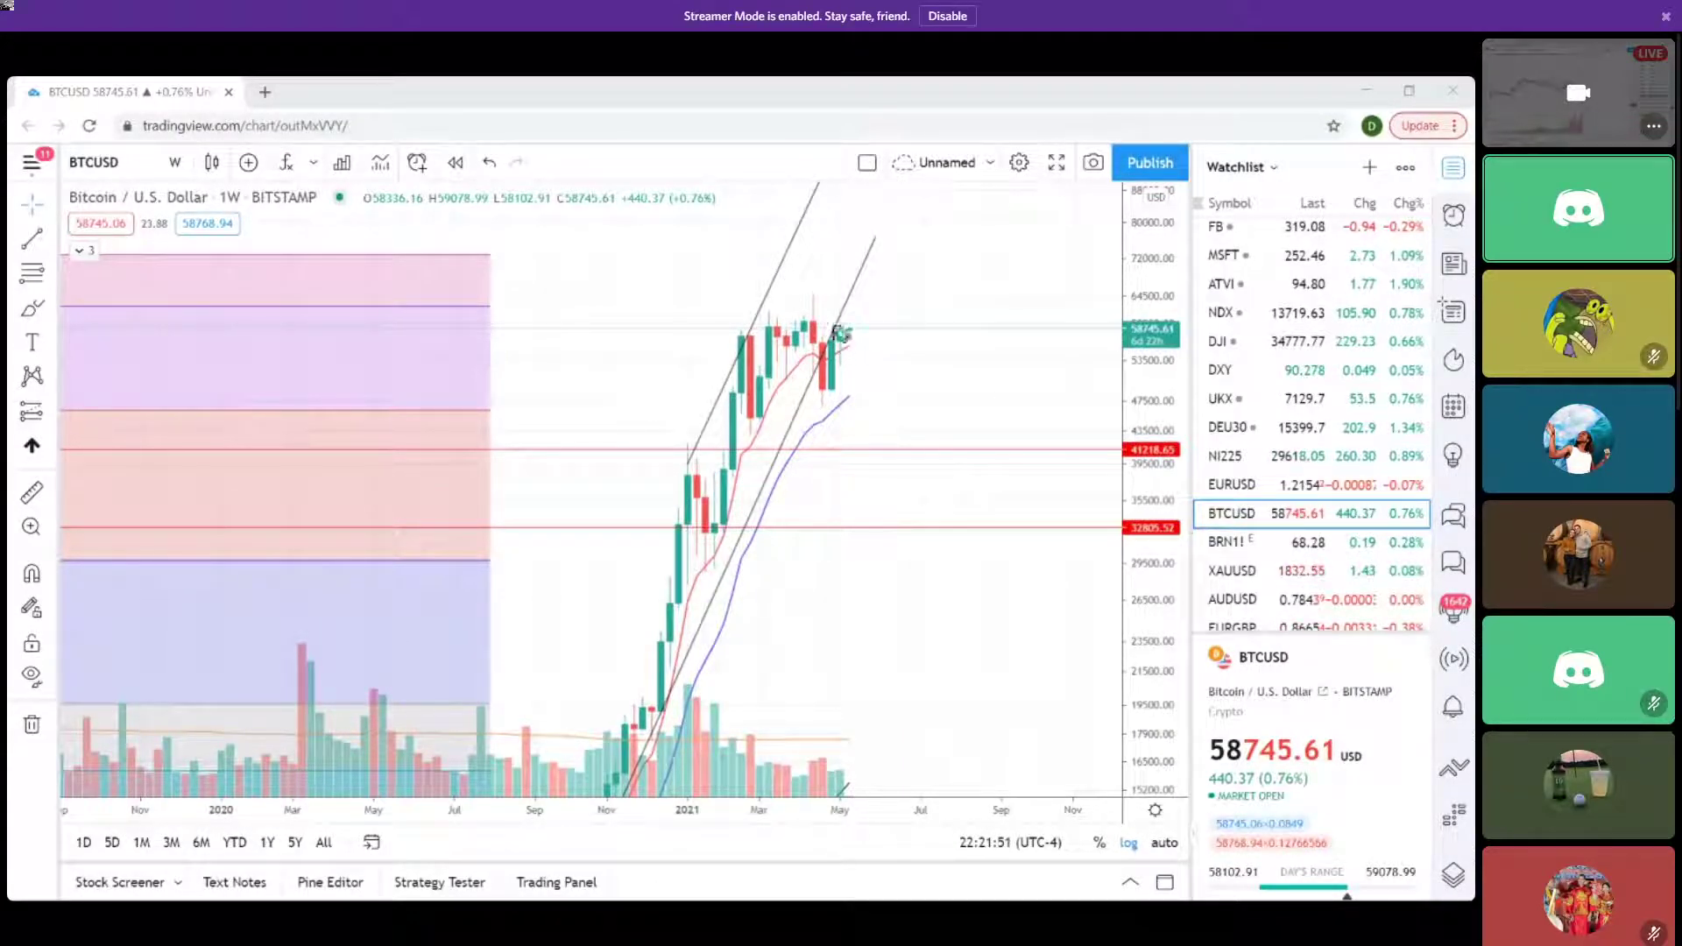
Sketch a projected Bitcoin path with highs near about 75000 and 67000 and a low near about 43500, mark both highs horizontally, and erase it.
left_click_drag(864, 249, 898, 388)
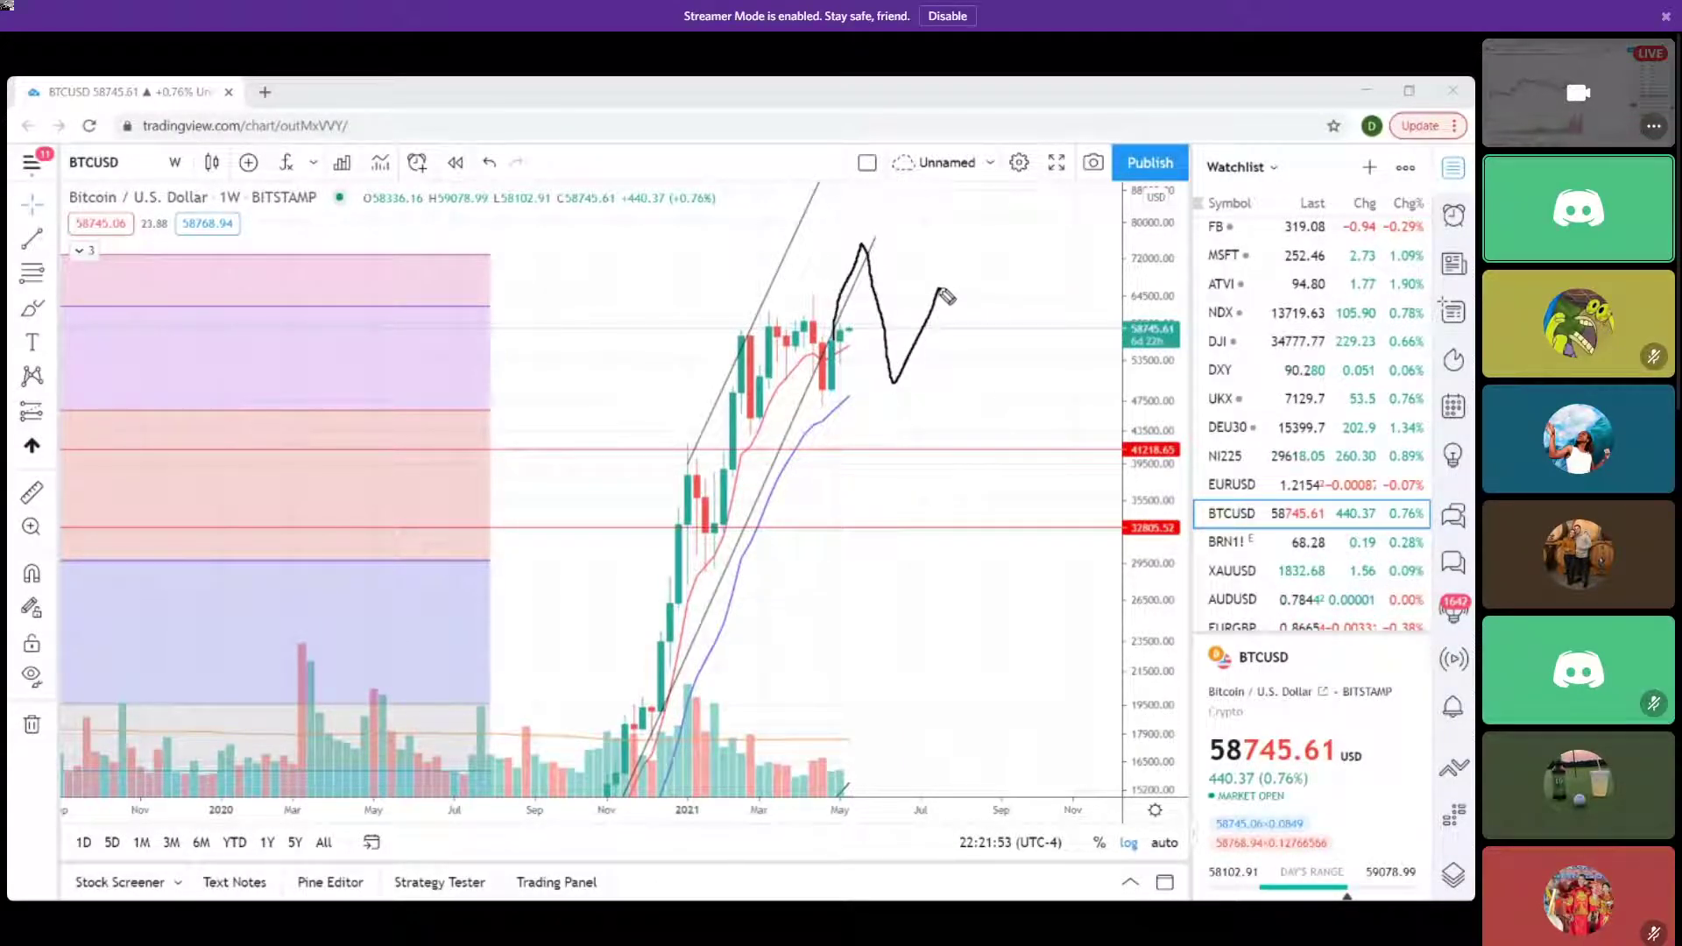
left_click_drag(838, 233, 892, 237)
mouse_move(939, 289)
left_mouse_down()
mouse_move(984, 424)
mouse_move(999, 282)
left_mouse_up()
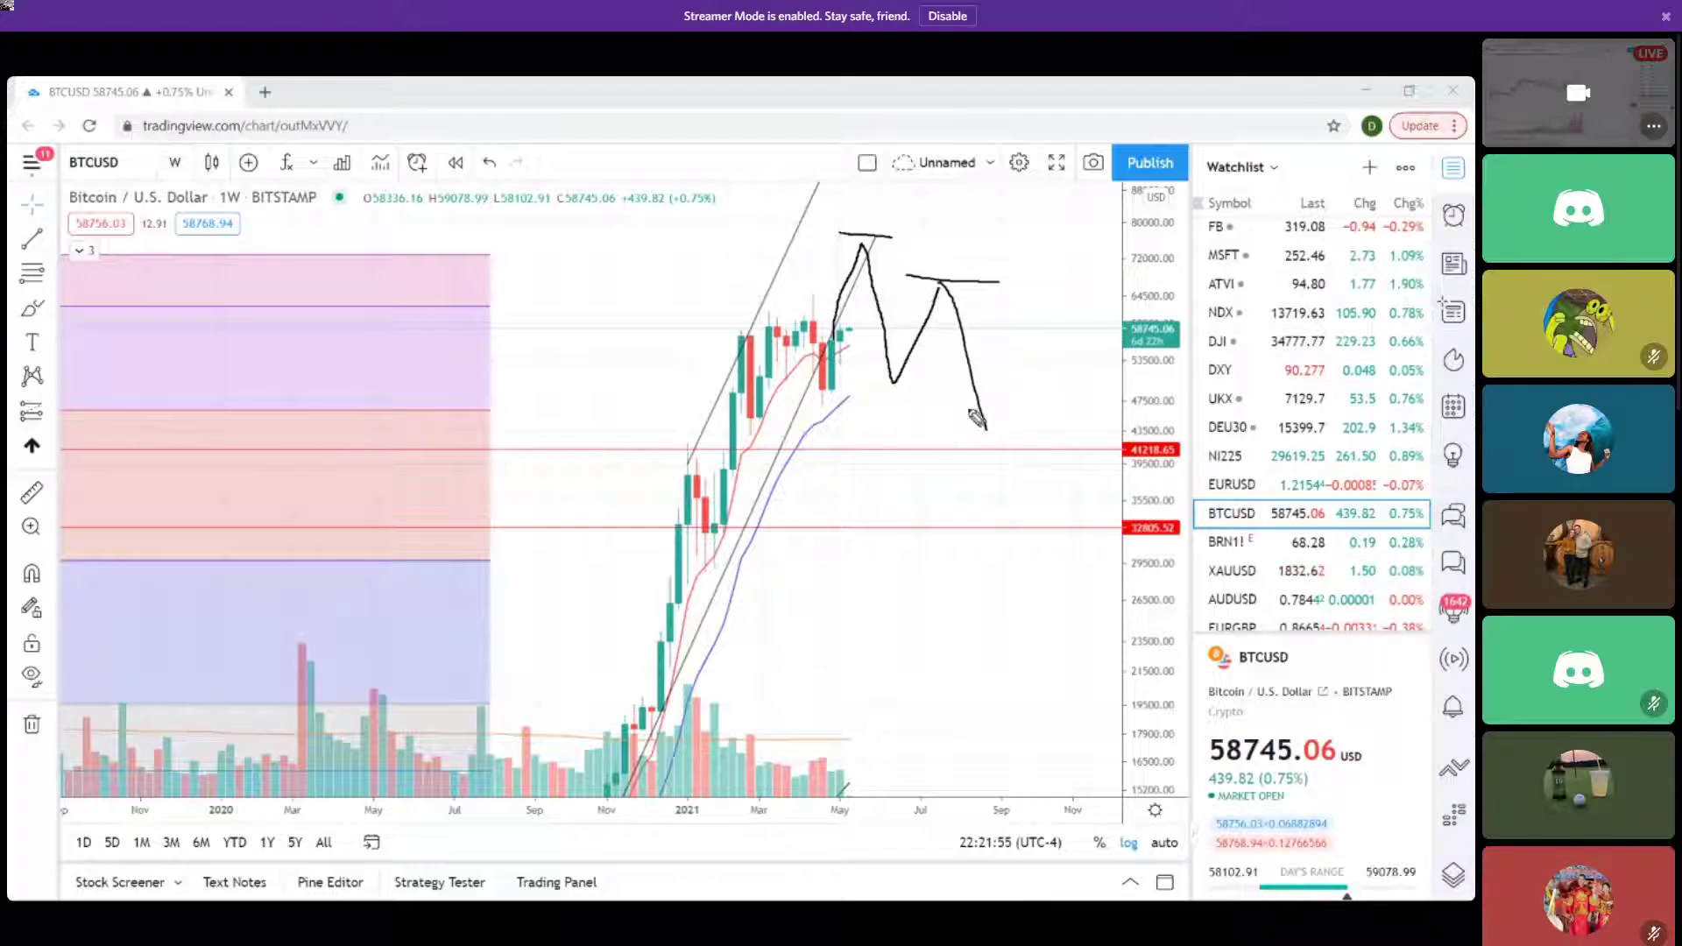
left_click_drag(951, 403, 1016, 389)
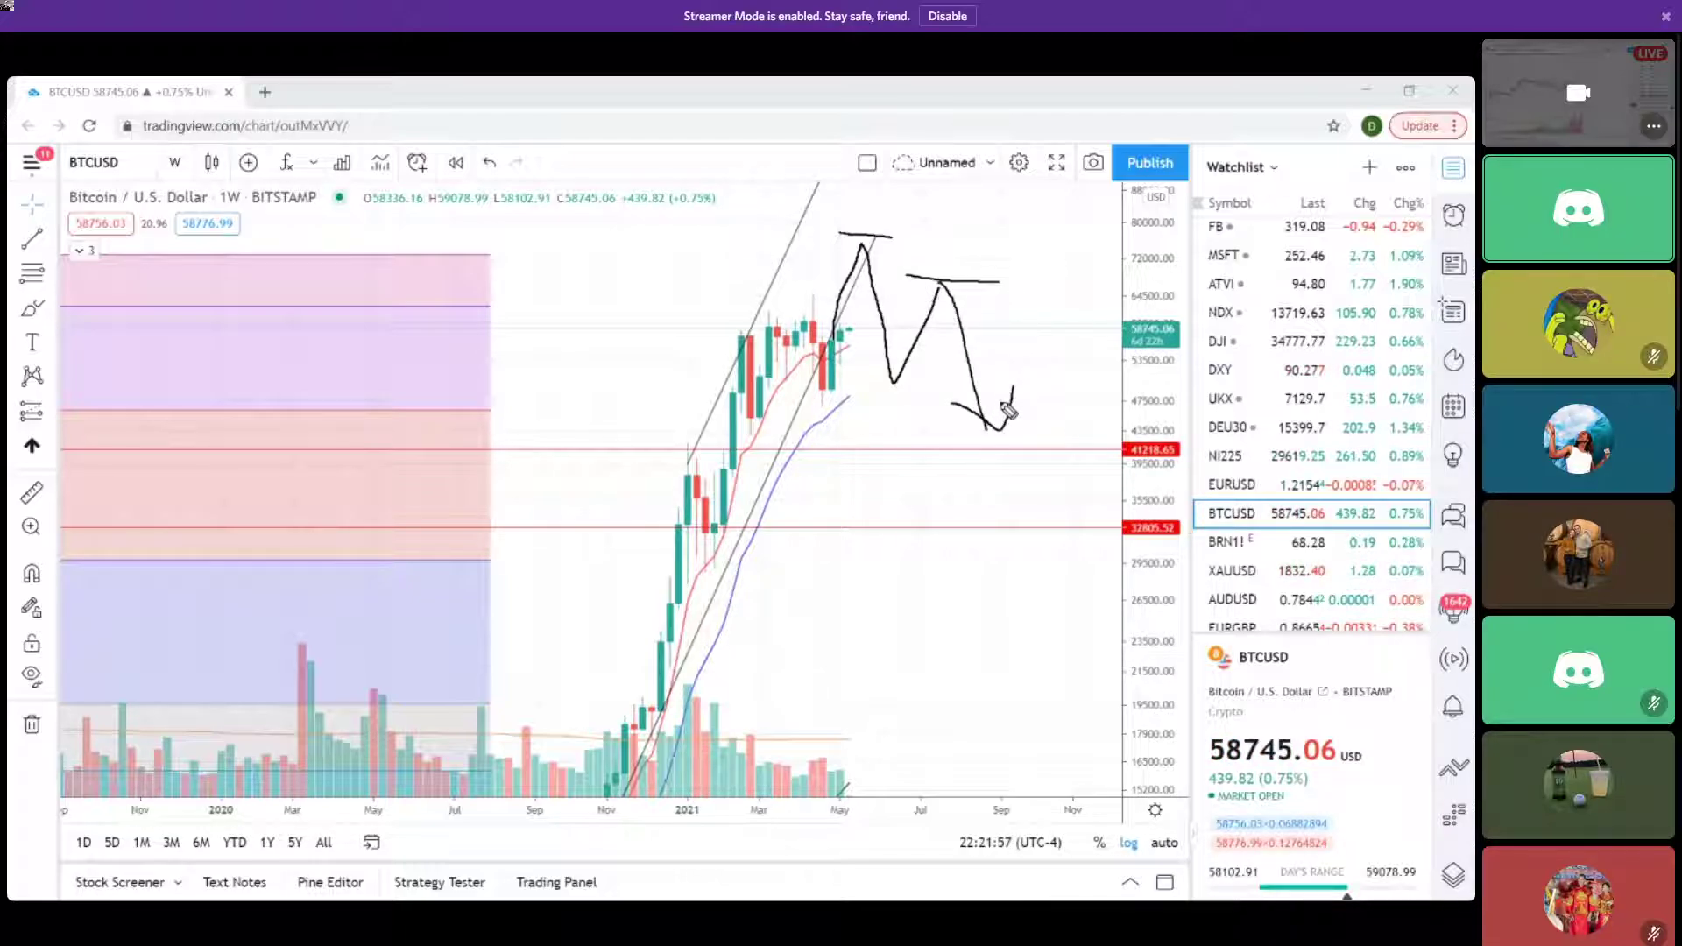
left_click_drag(871, 266, 895, 309)
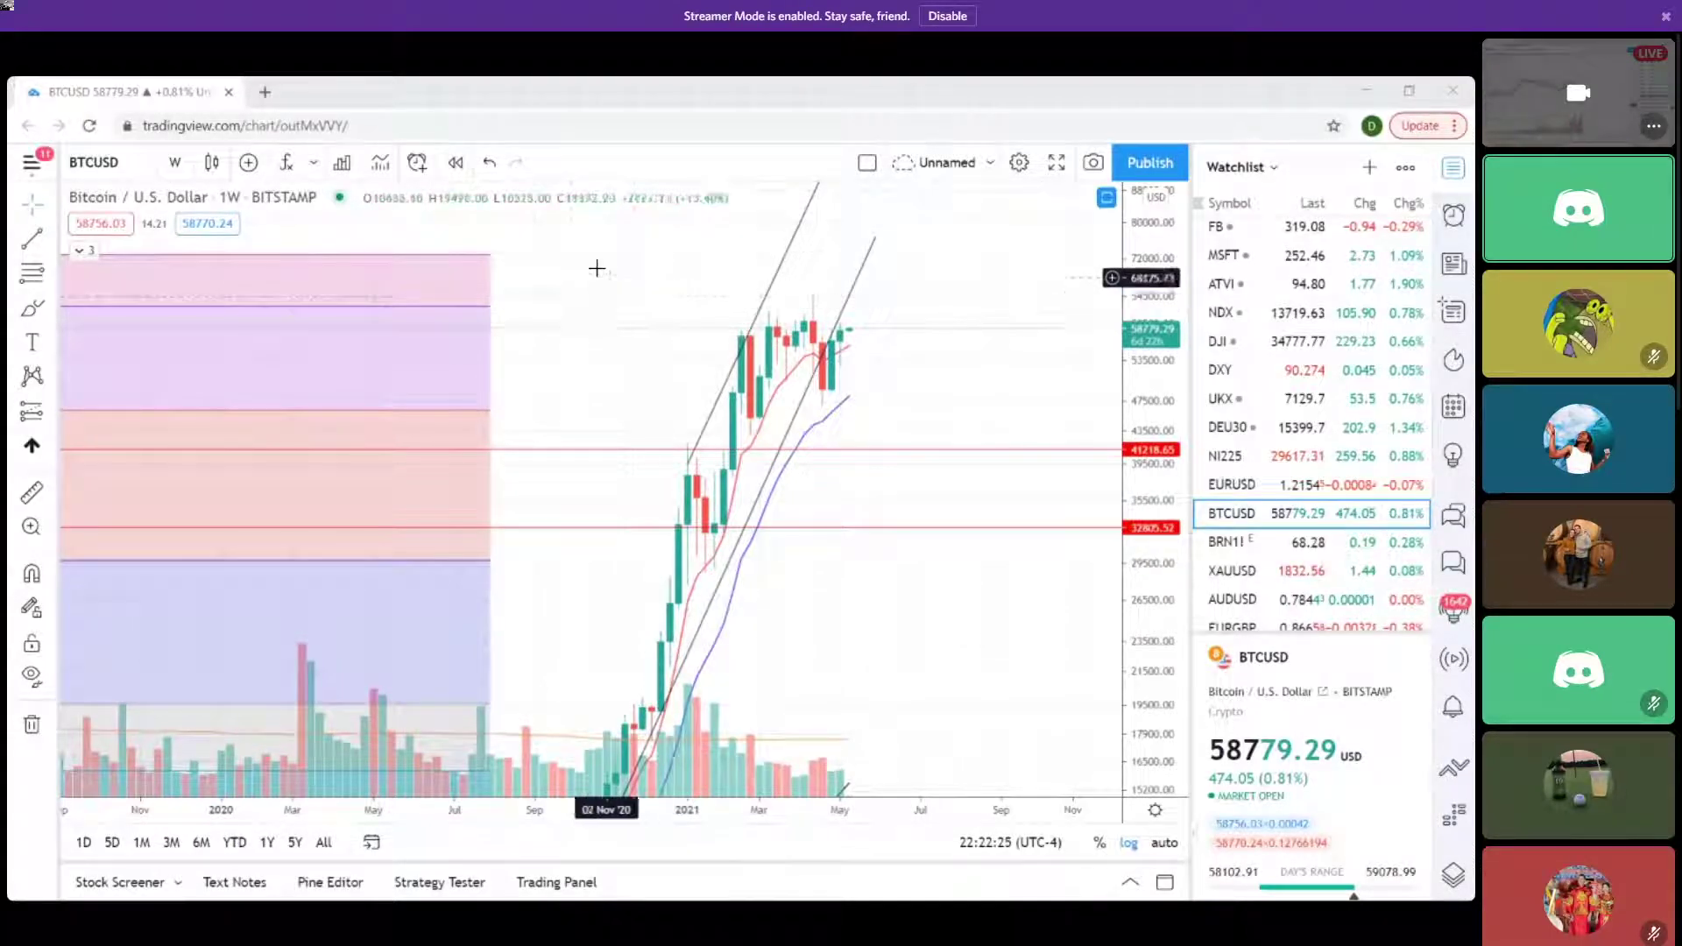
Open coinmarketcap.com in a new browser tab and look through the ranked cryptocurrency list.
left_click(264, 93)
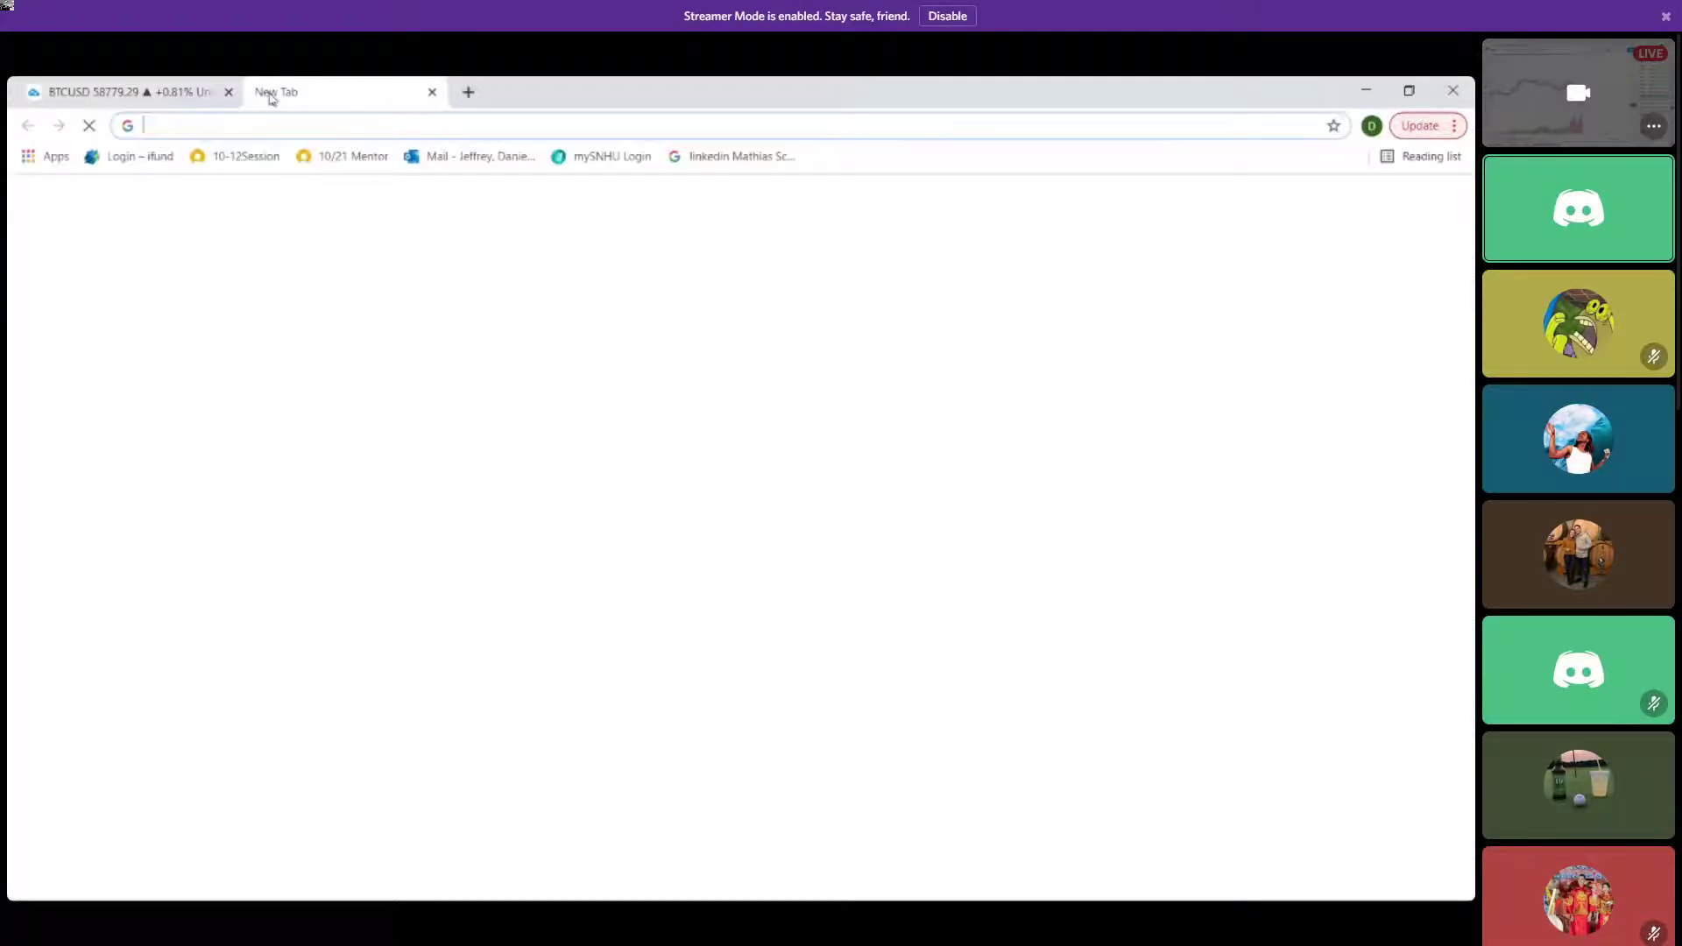
type("coin")
key("Return")
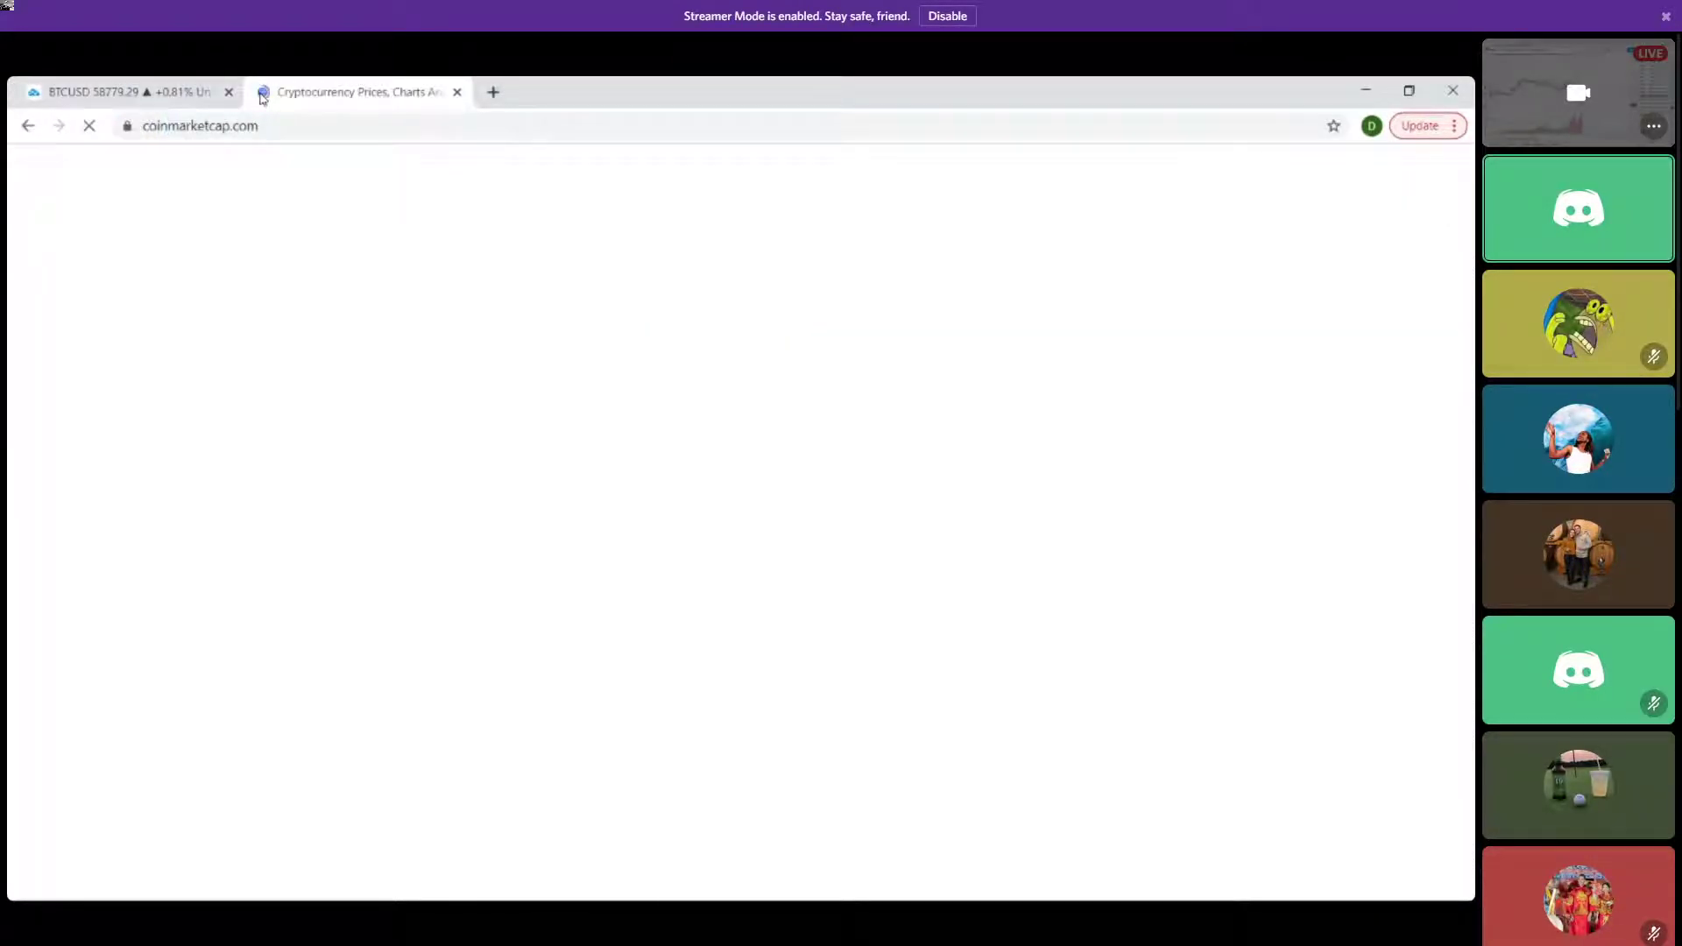
scroll(377, 490, "down", 3)
scroll(383, 514, "down", 3)
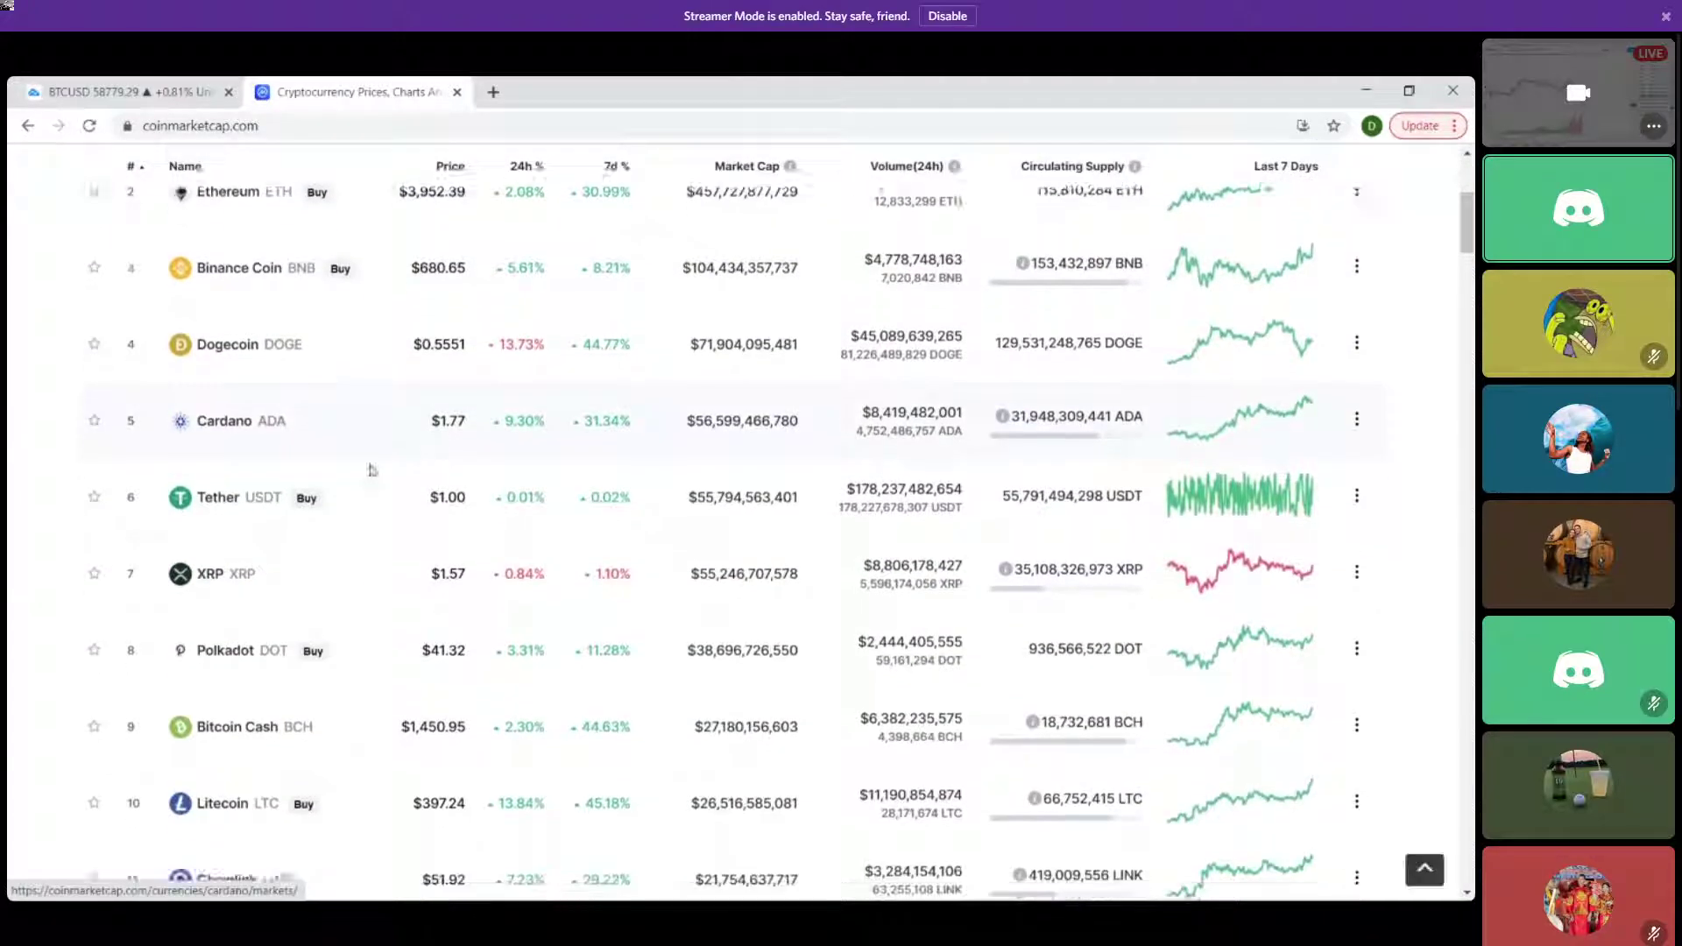
Open Cardano's coin page from the cryptocurrency ranking to view its price details, and return to the Bitcoin chart.
left_click(231, 354)
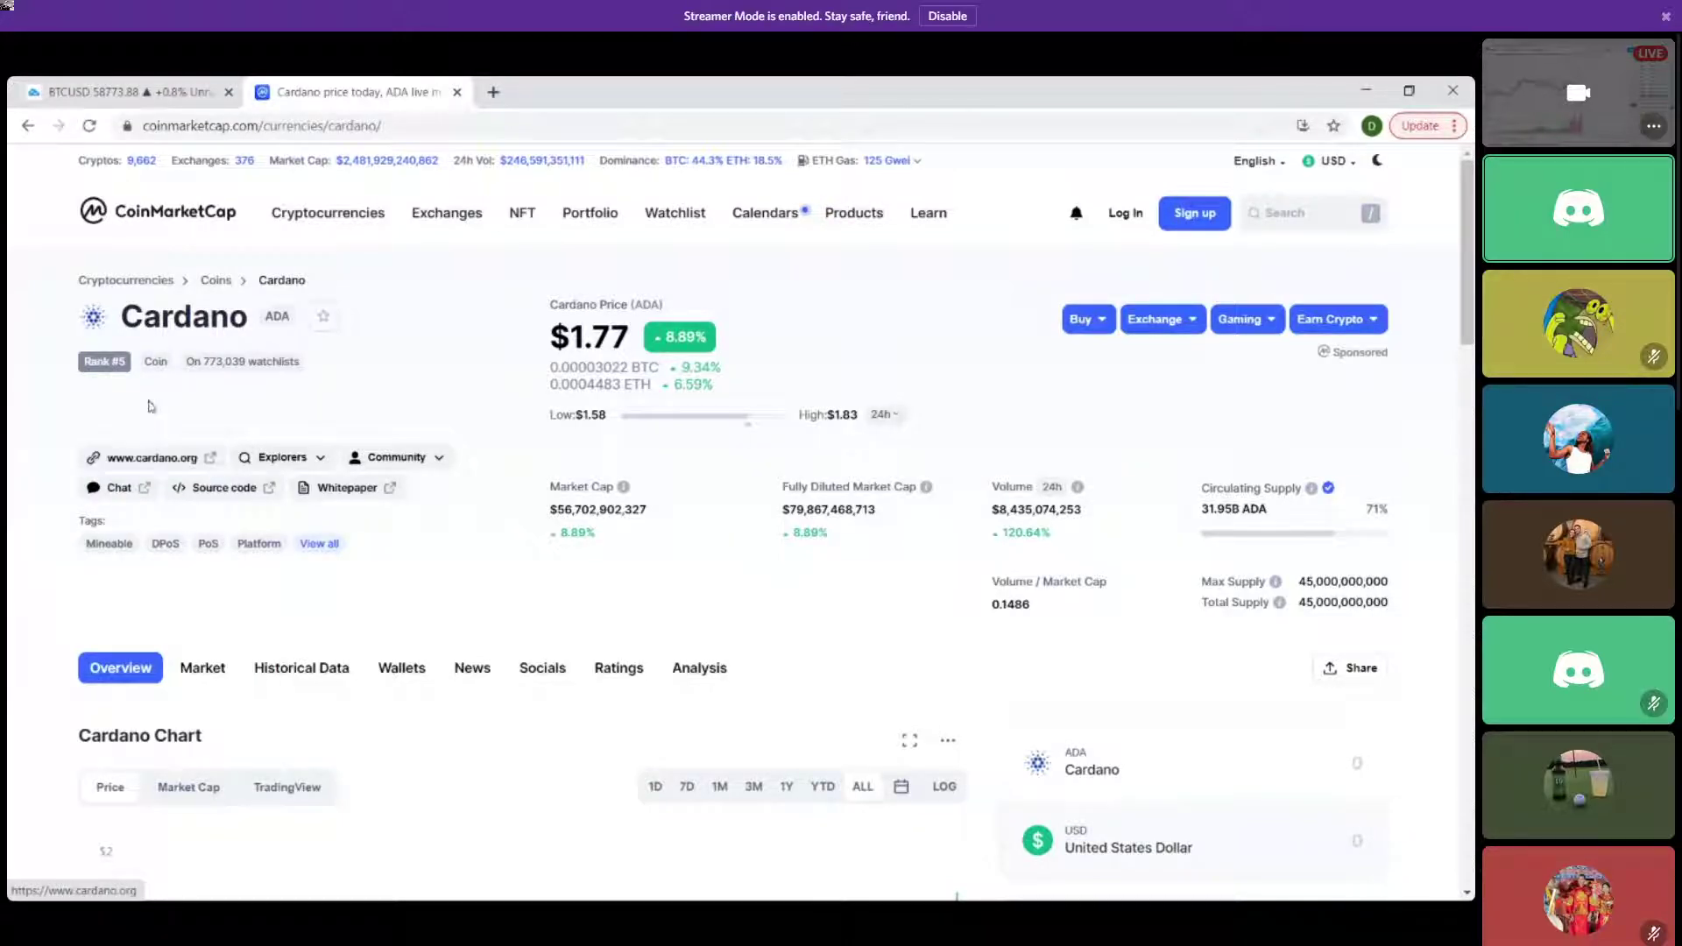
left_click(96, 92)
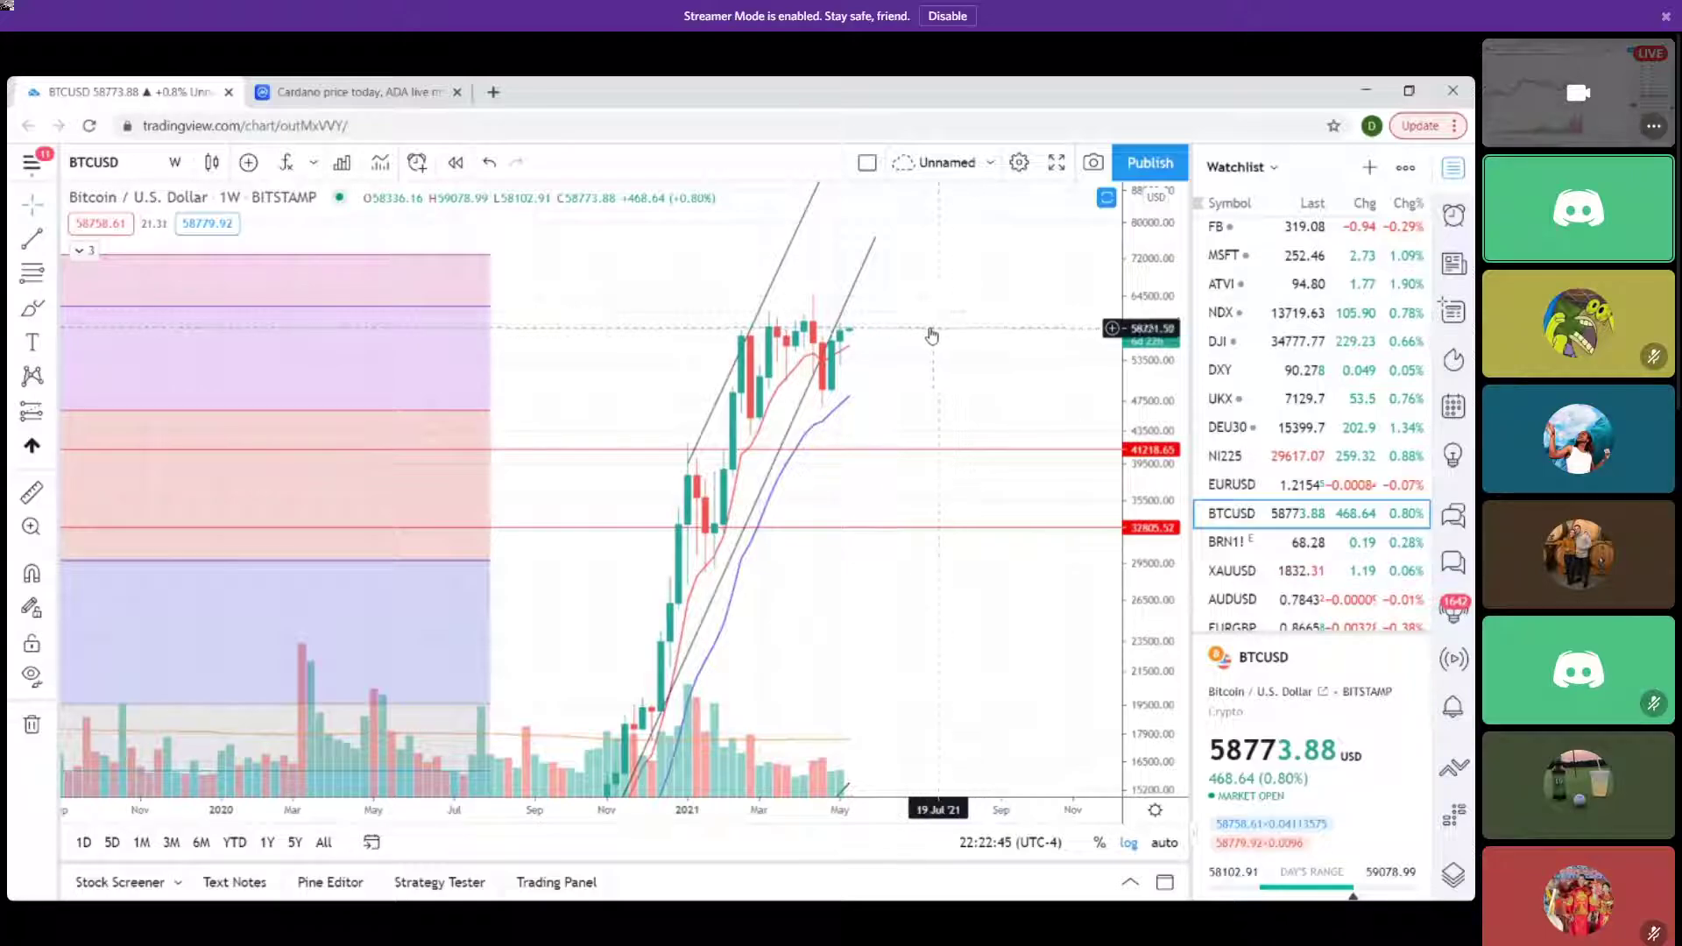
Open the NIO Inc (NYSE) weekly chart and underline the 2021 consolidation lows at about 35.
left_click(104, 161)
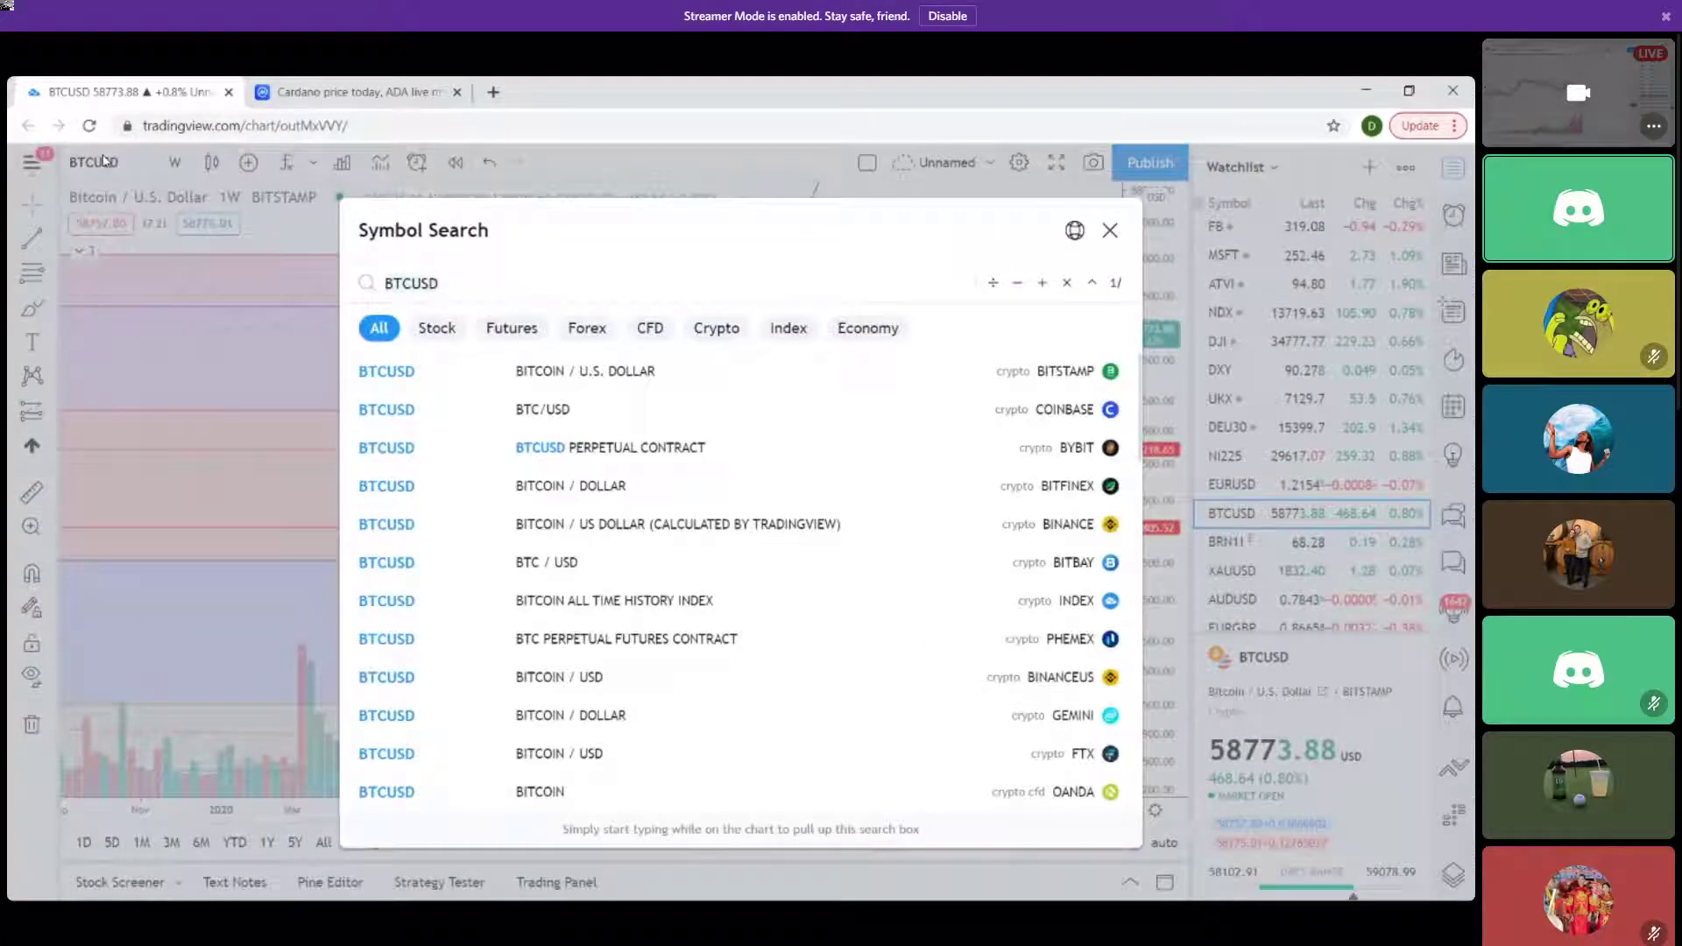
type("NIO")
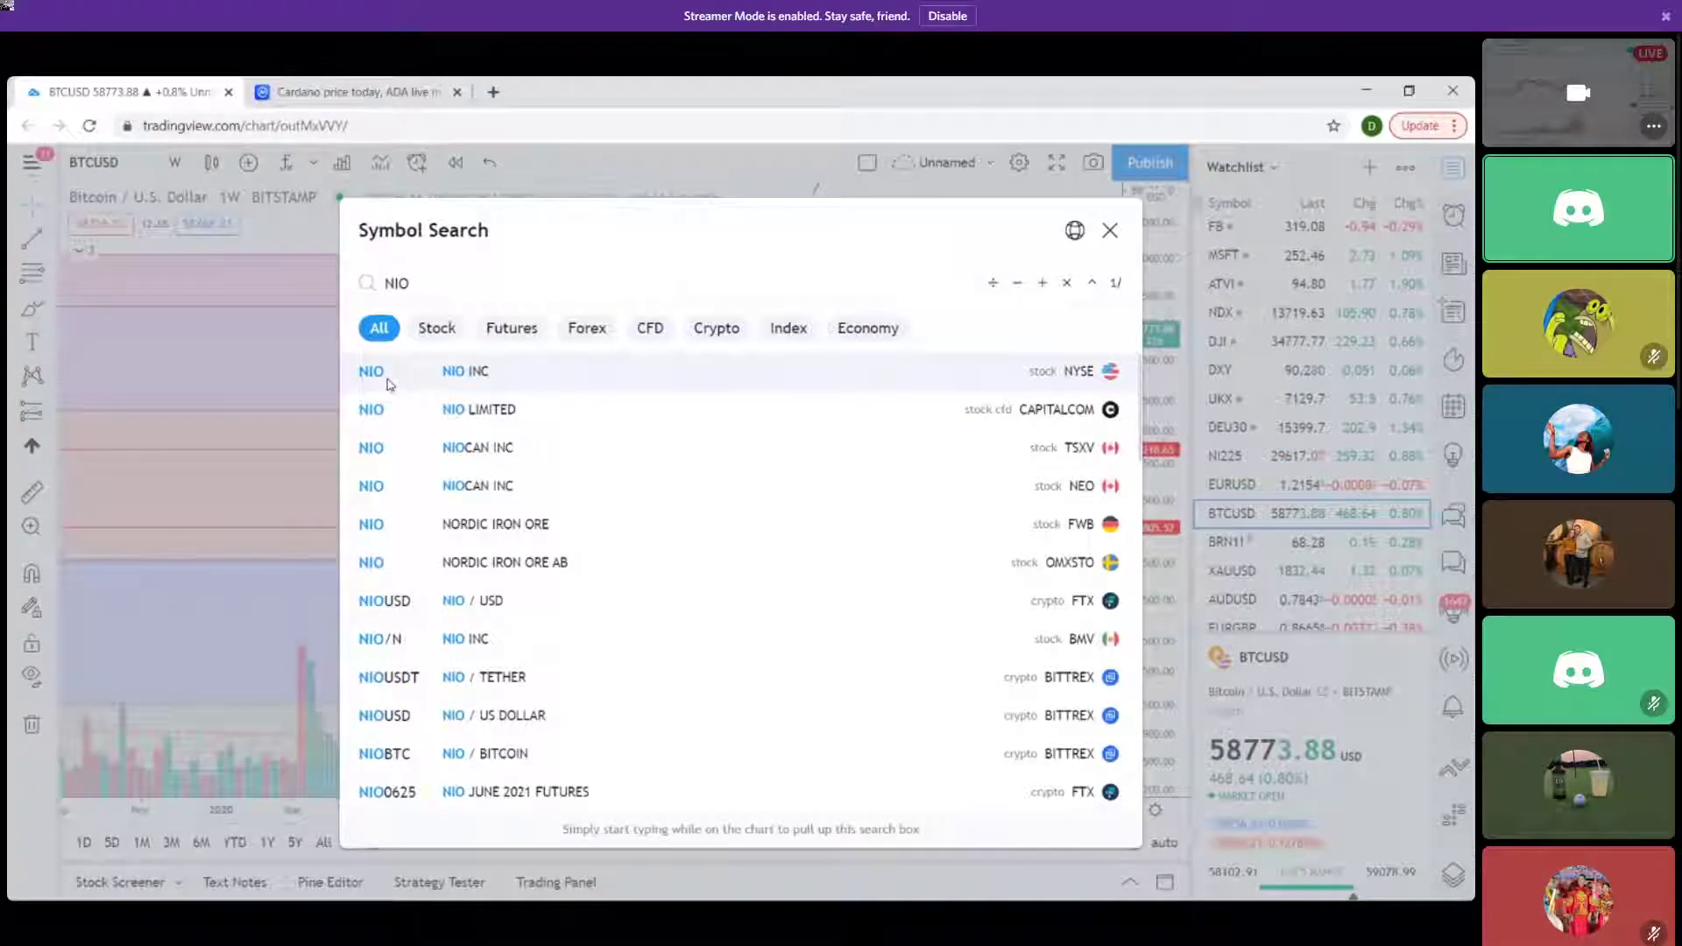
left_click(420, 377)
scroll(901, 416, "down", 5)
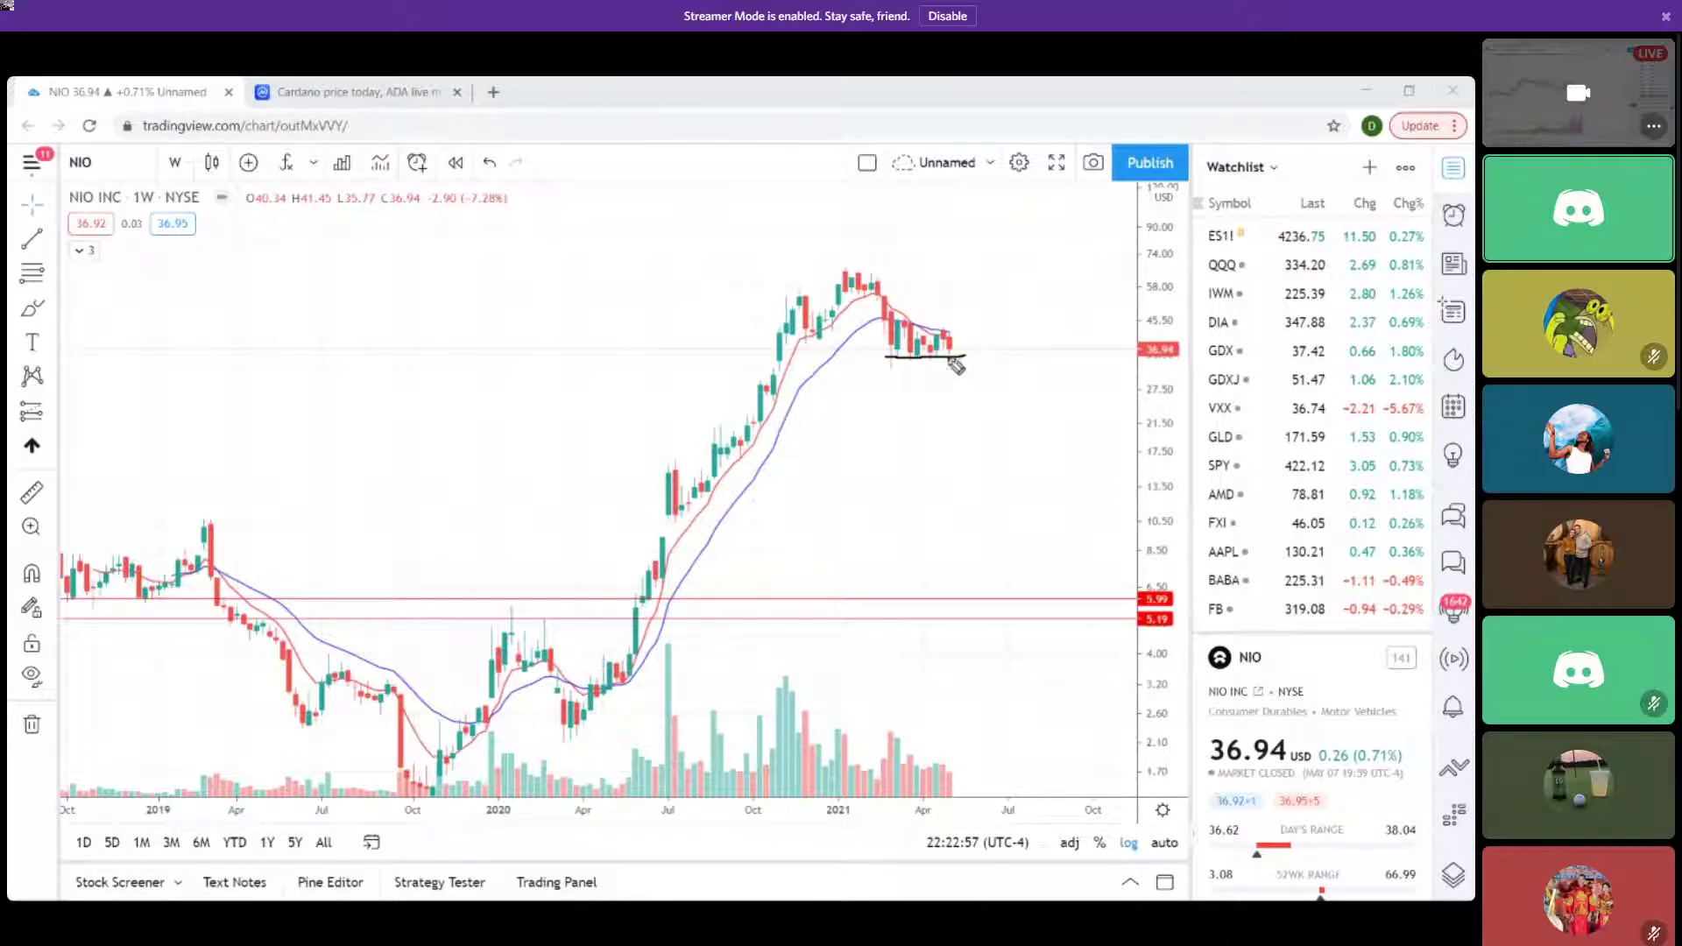
left_click_drag(962, 401, 959, 382)
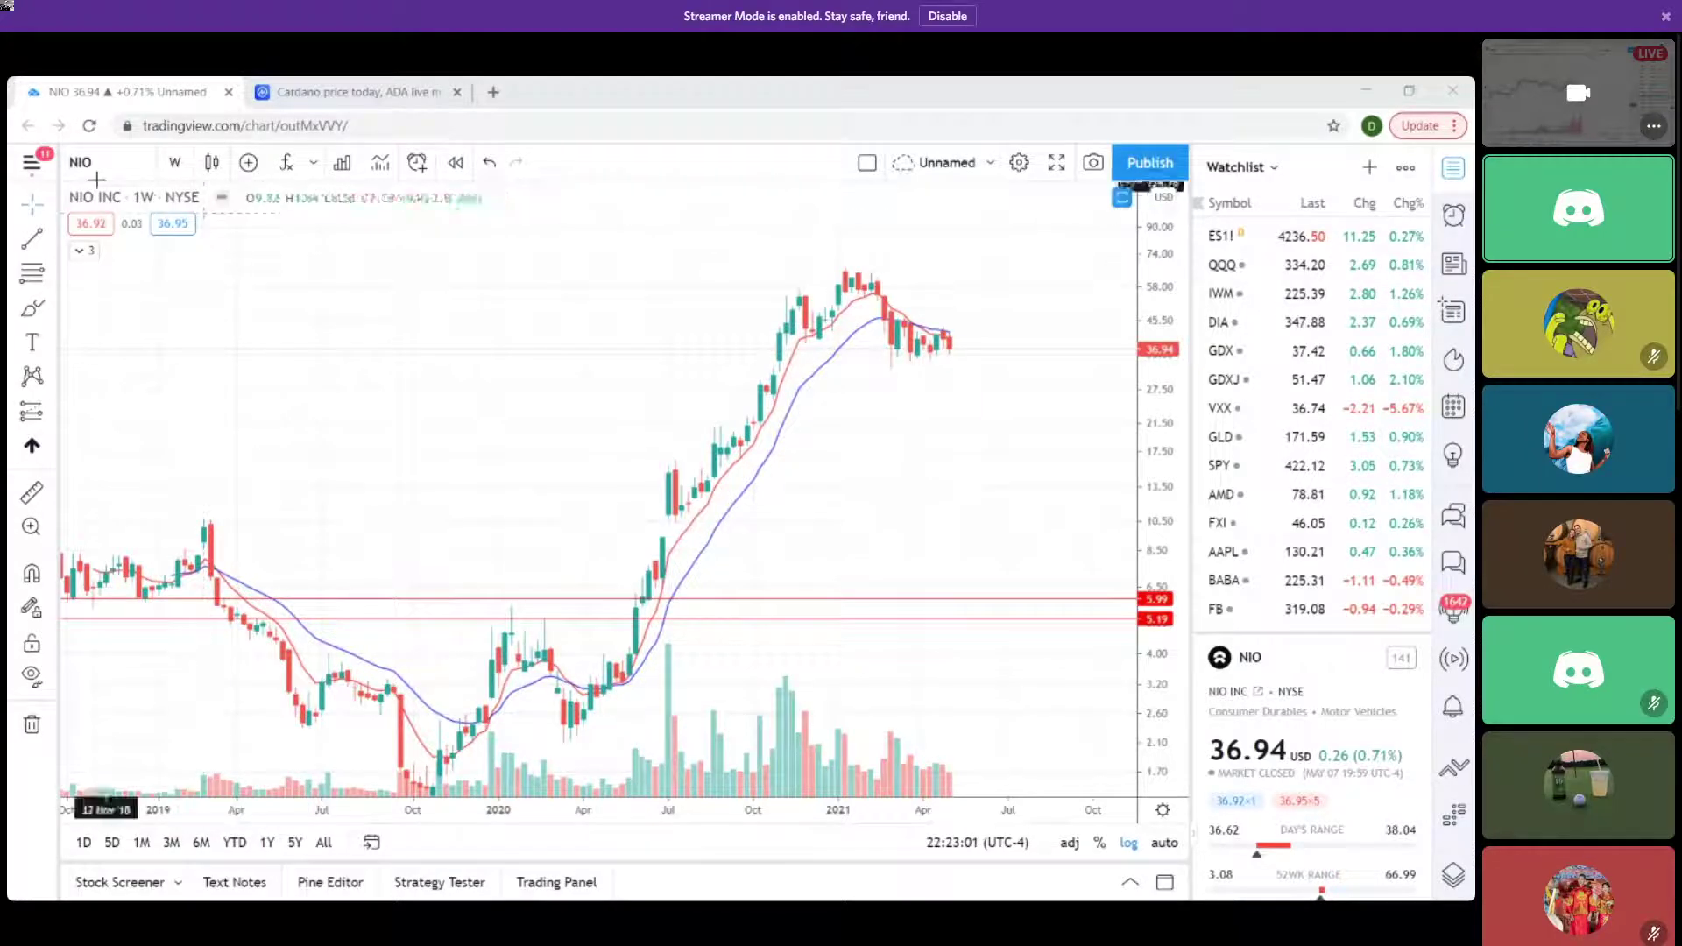
Change the NIO chart to the daily interval and stretch its price scale around the 2021 candles.
left_click(174, 162)
left_click(226, 757)
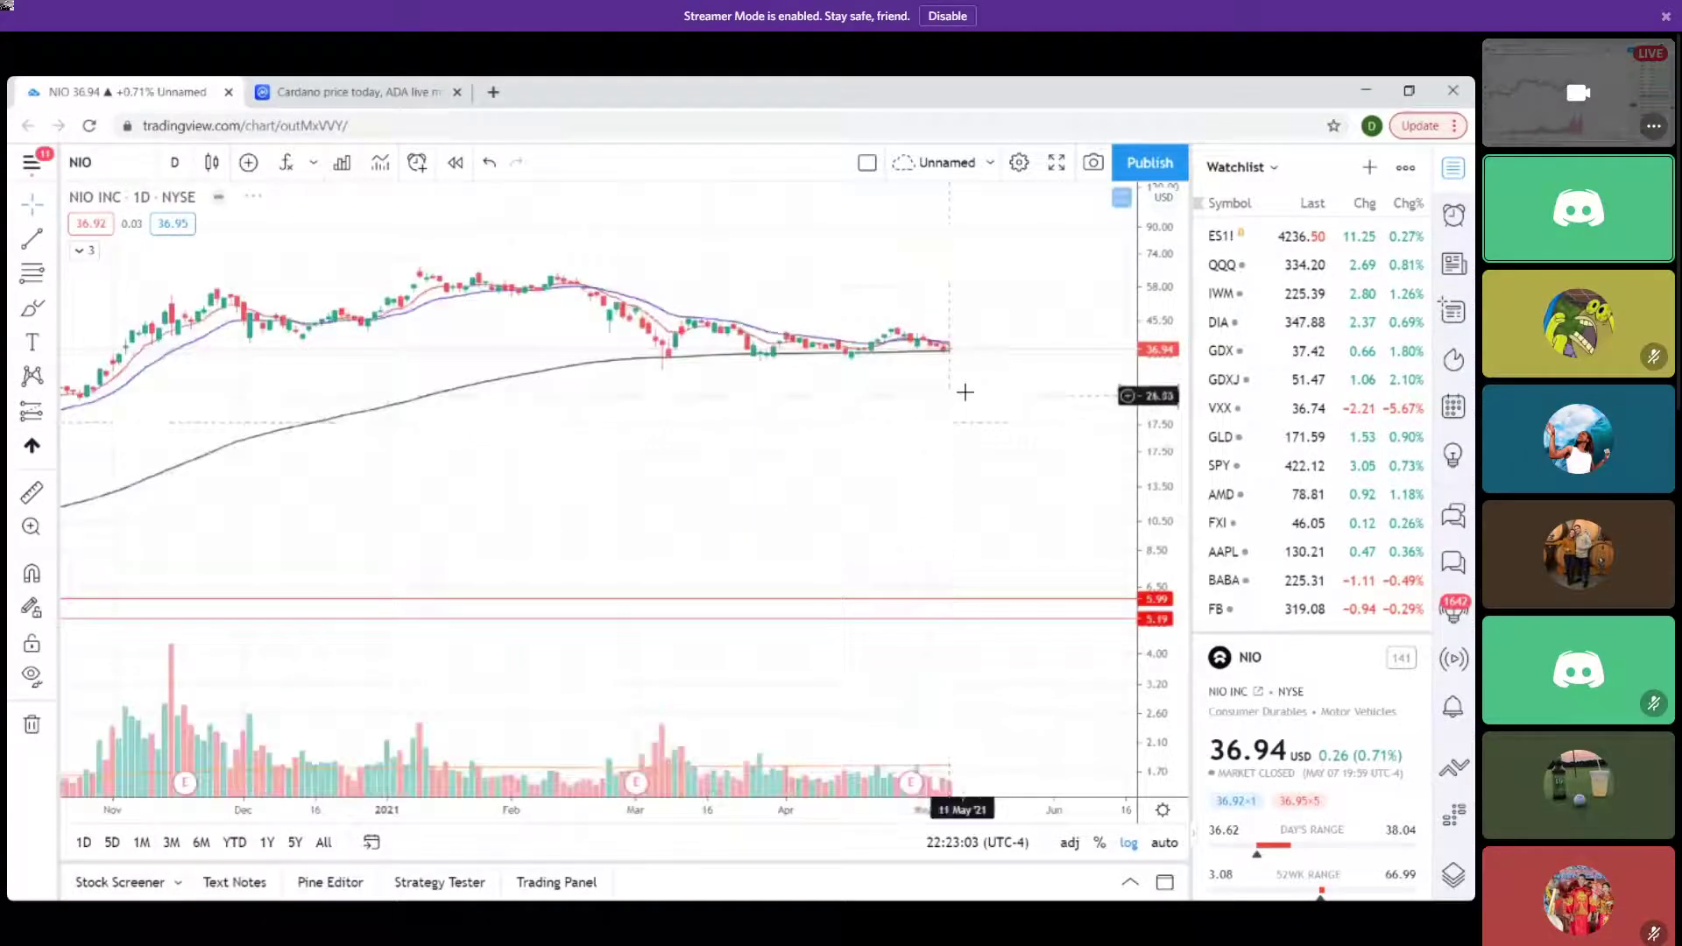
left_click_drag(1167, 589, 1060, 465)
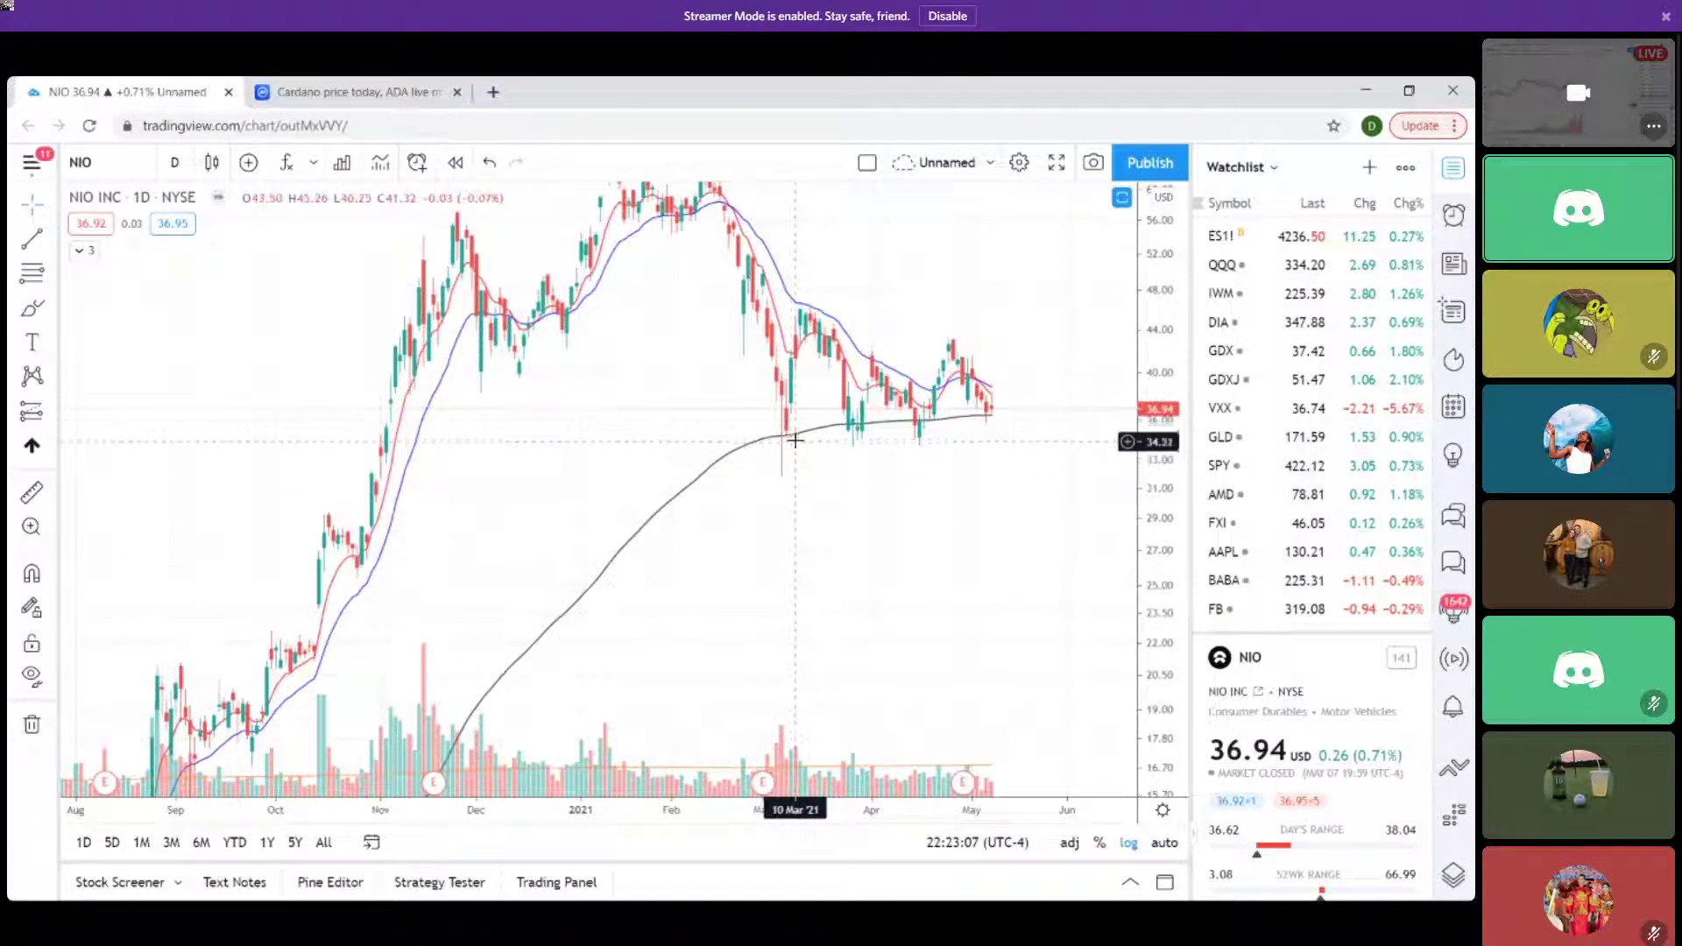
scroll(911, 460, "down", 1)
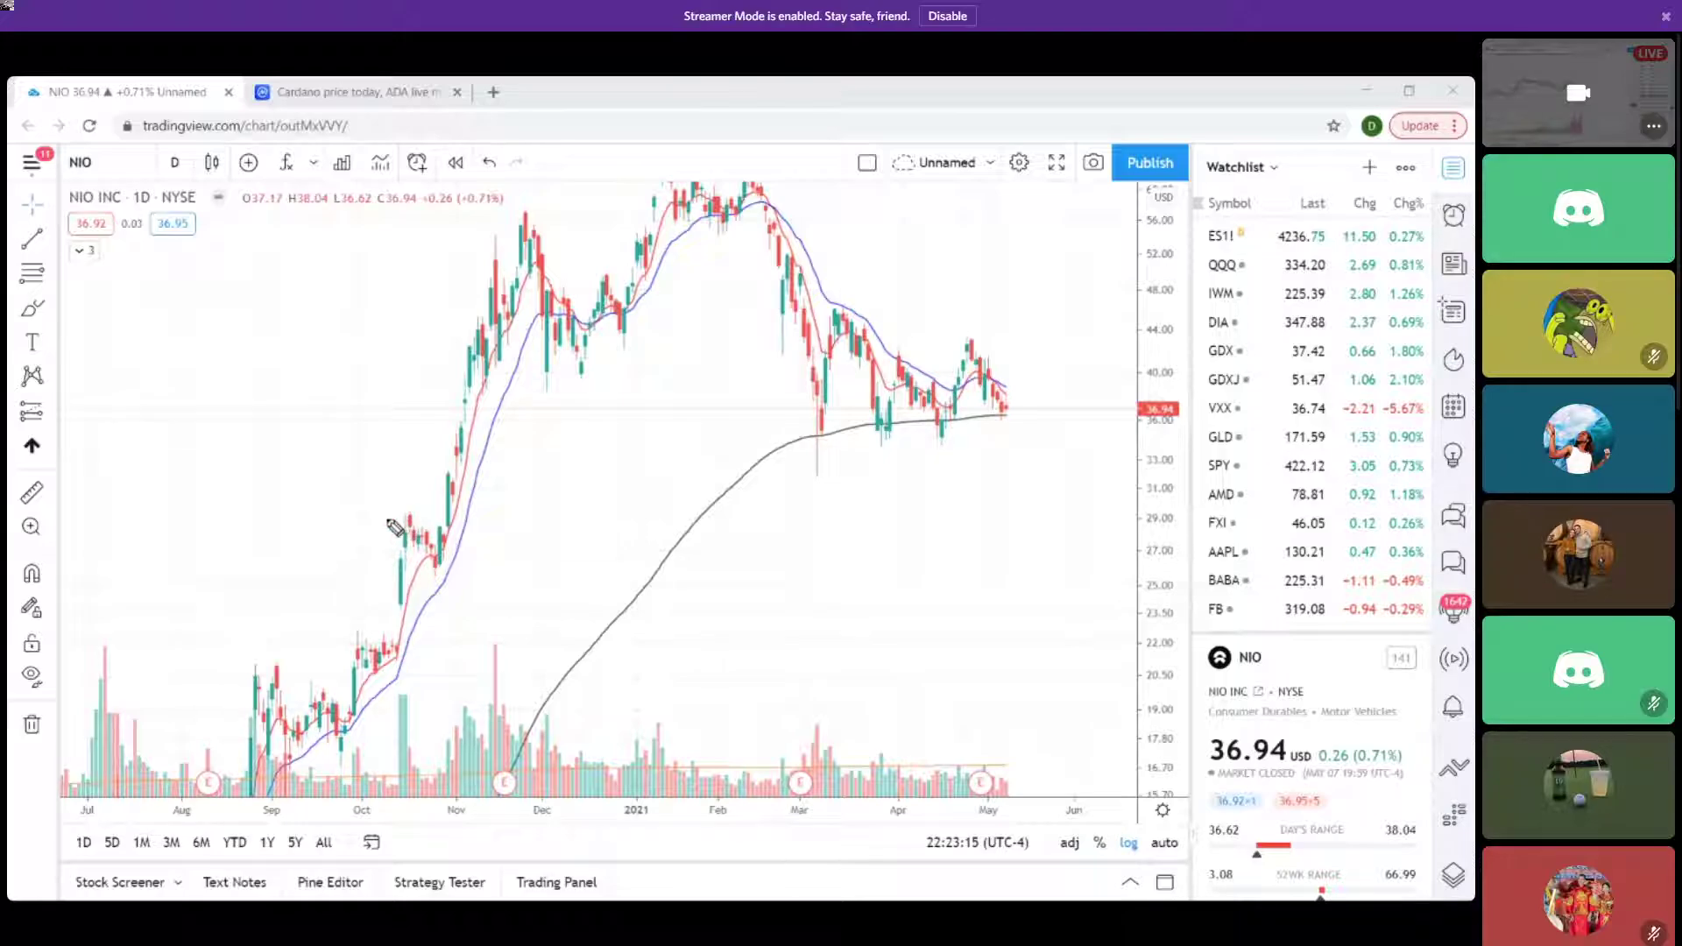
Outline NIO's autumn 2020 consolidations and mark their levels at about 29, 22 and 19 beside the price scale.
left_click_drag(387, 519, 449, 519)
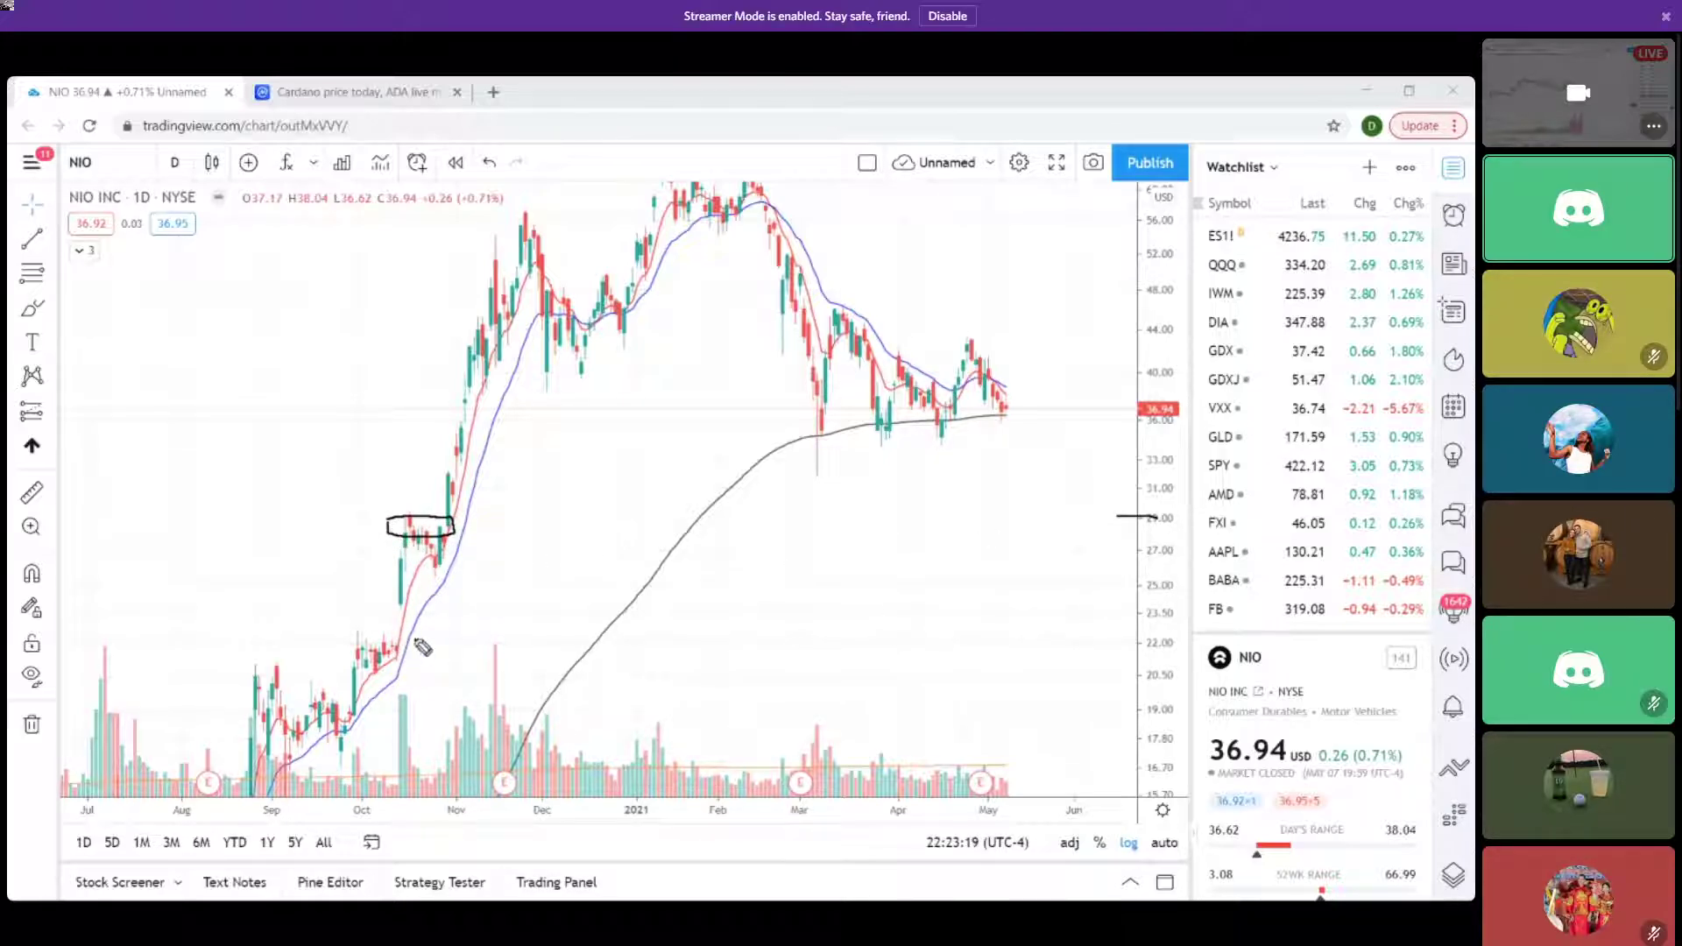
left_click_drag(1101, 642, 1139, 633)
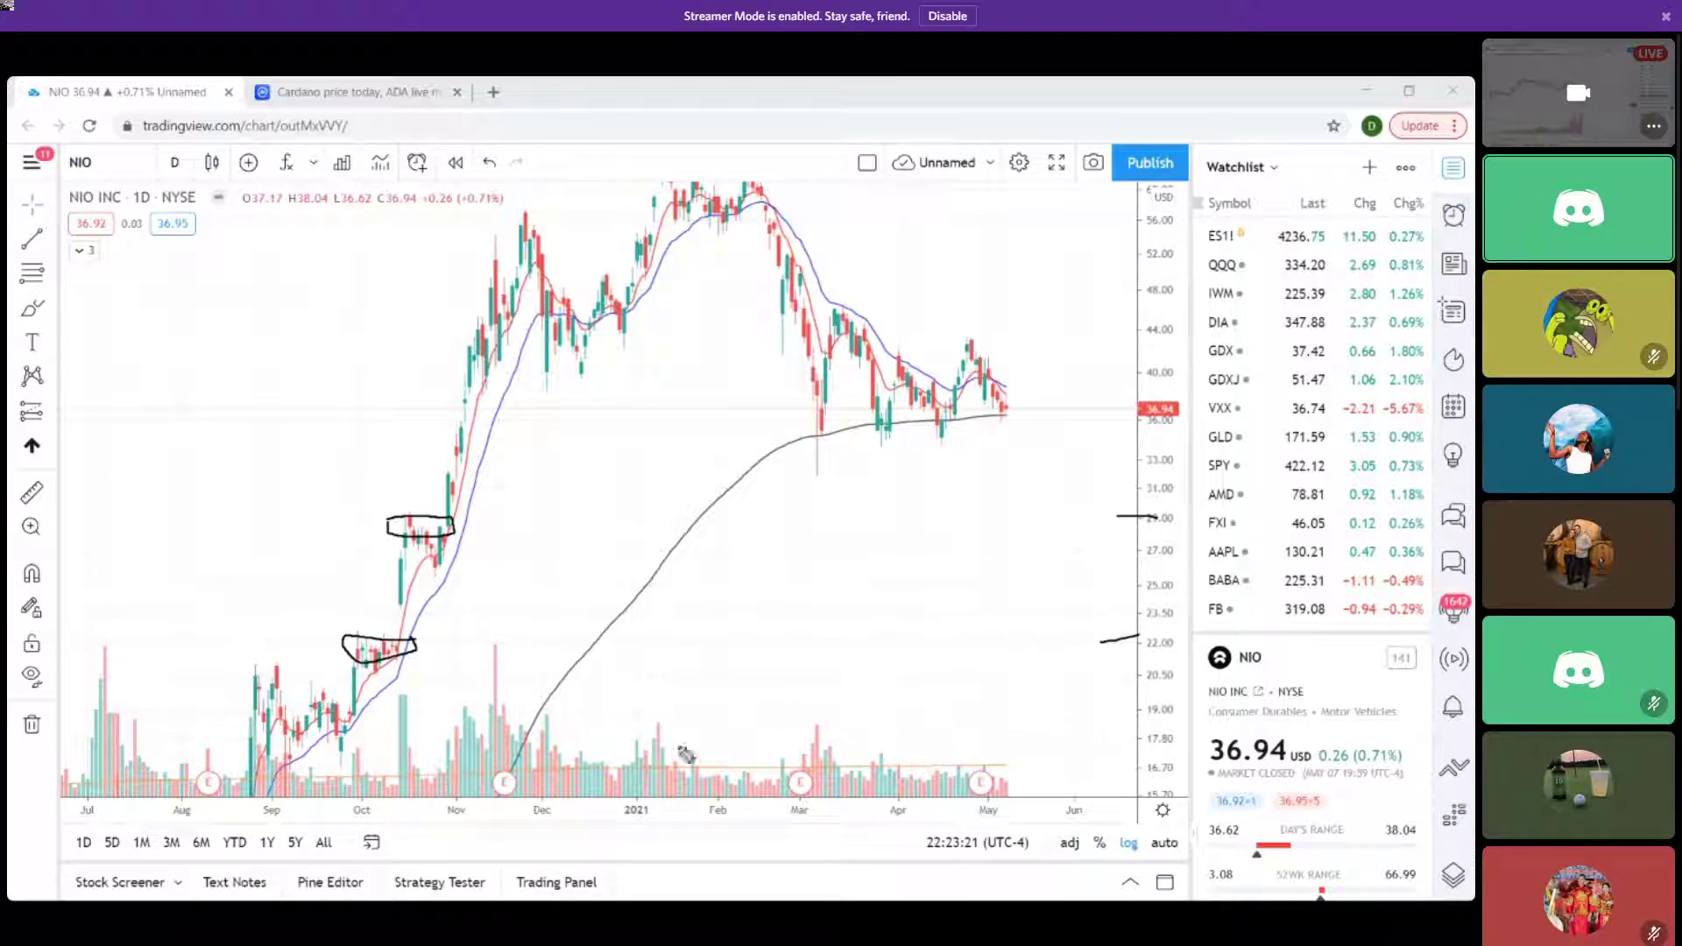
mouse_move(282, 692)
left_mouse_down()
mouse_move(362, 734)
mouse_move(288, 694)
left_mouse_up()
mouse_move(1138, 697)
left_mouse_down()
mouse_move(1095, 726)
mouse_move(1144, 698)
left_mouse_up()
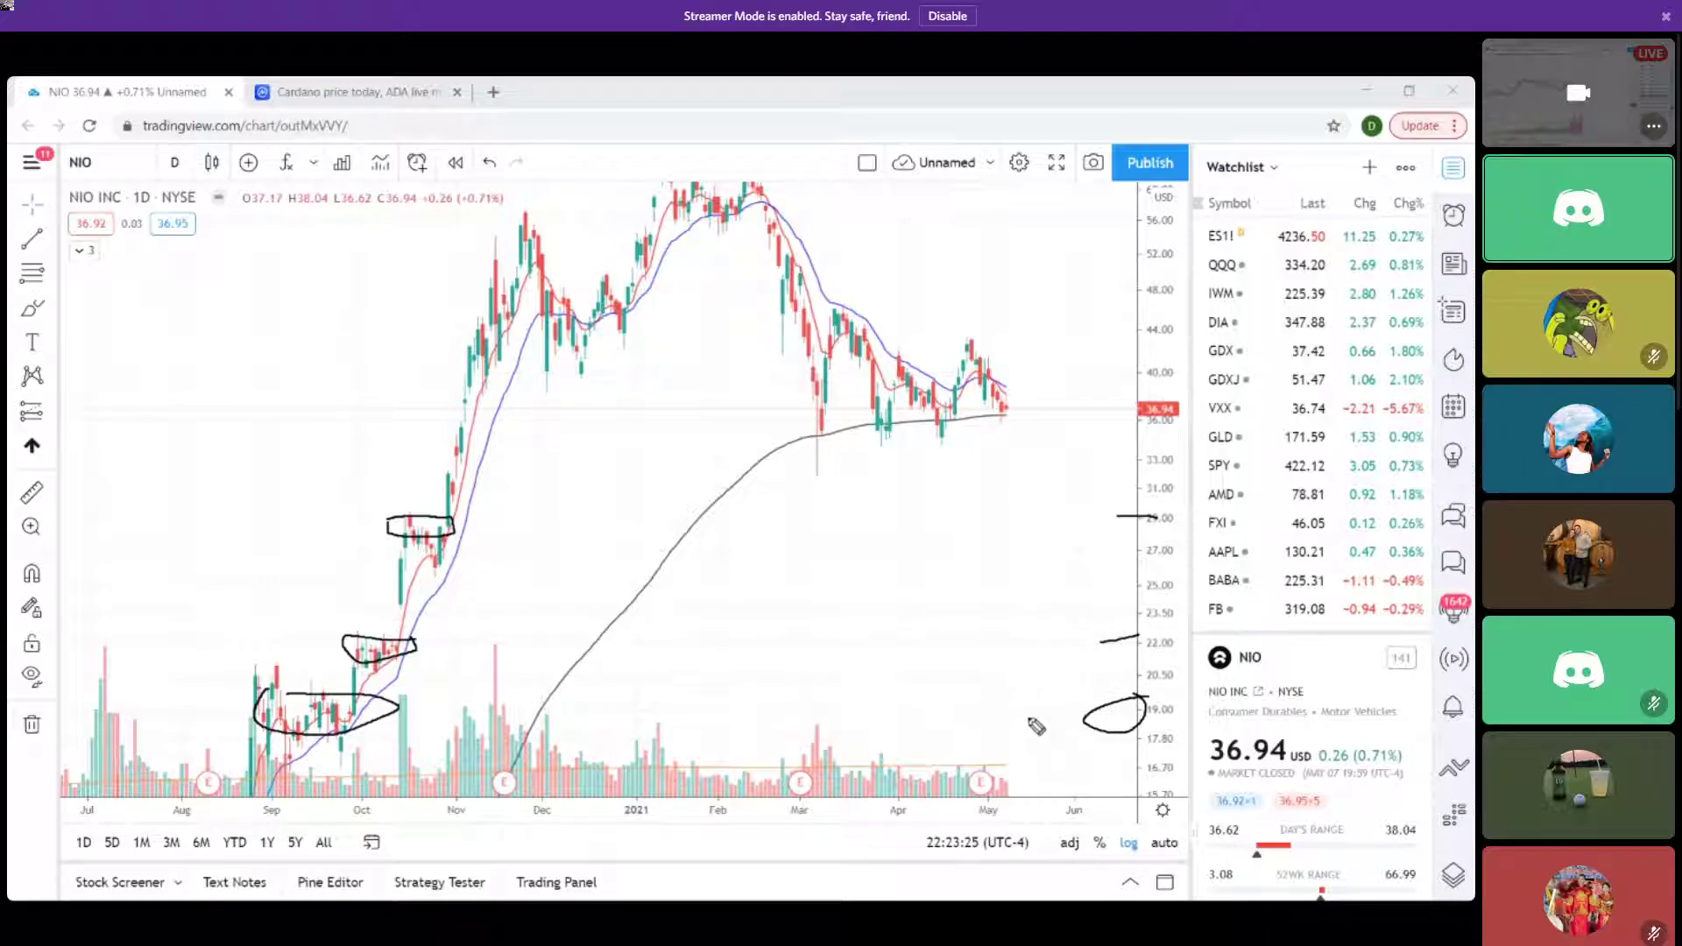
Mark horizontal NIO levels at about 34 under the 2021 lows, about 40 across both periods, and about 46 at the March high.
left_click_drag(946, 454, 1142, 449)
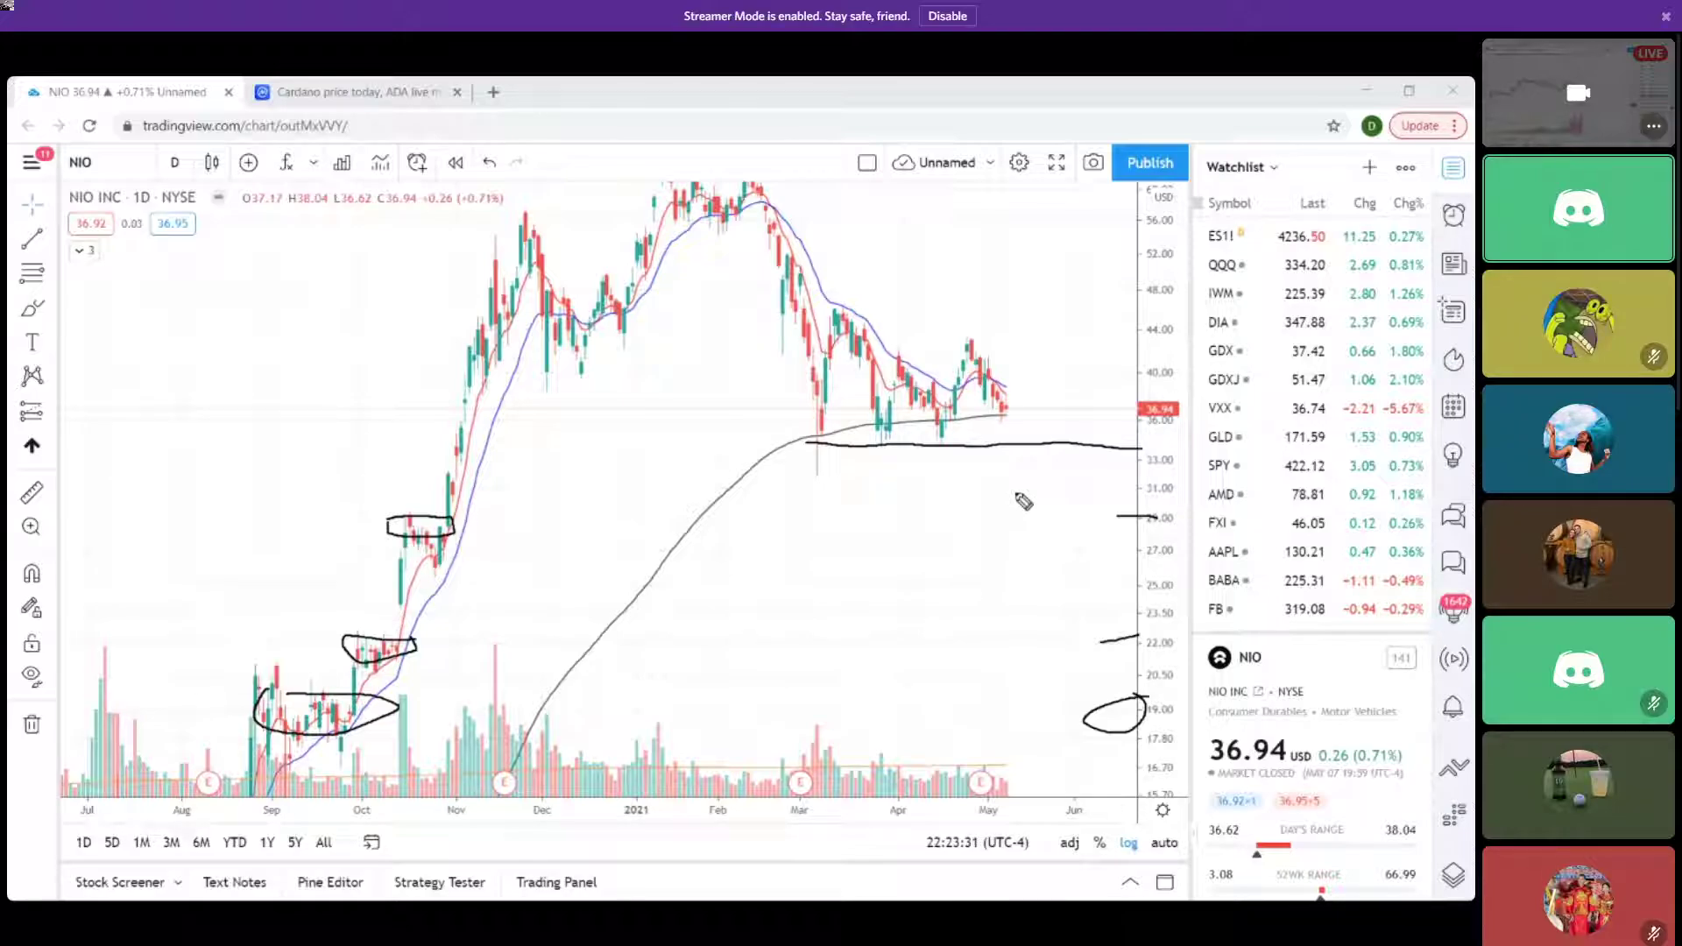
left_click_drag(450, 368, 505, 375)
left_click_drag(756, 387, 776, 377)
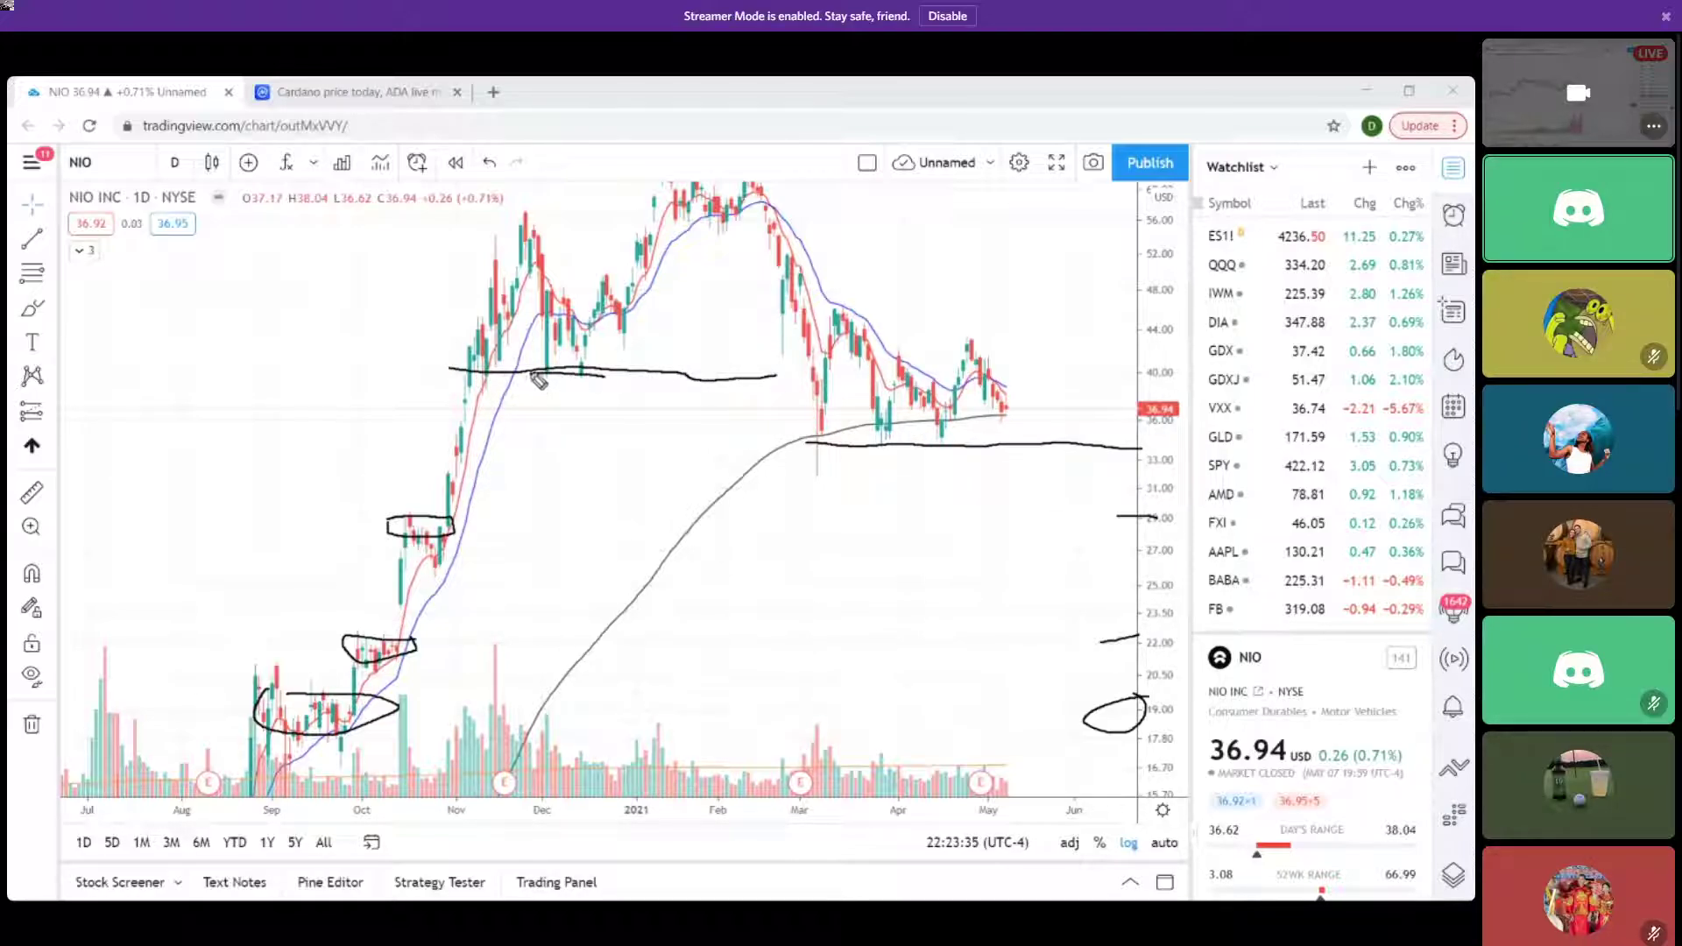
left_click_drag(477, 375, 640, 379)
left_click_drag(819, 374, 1018, 373)
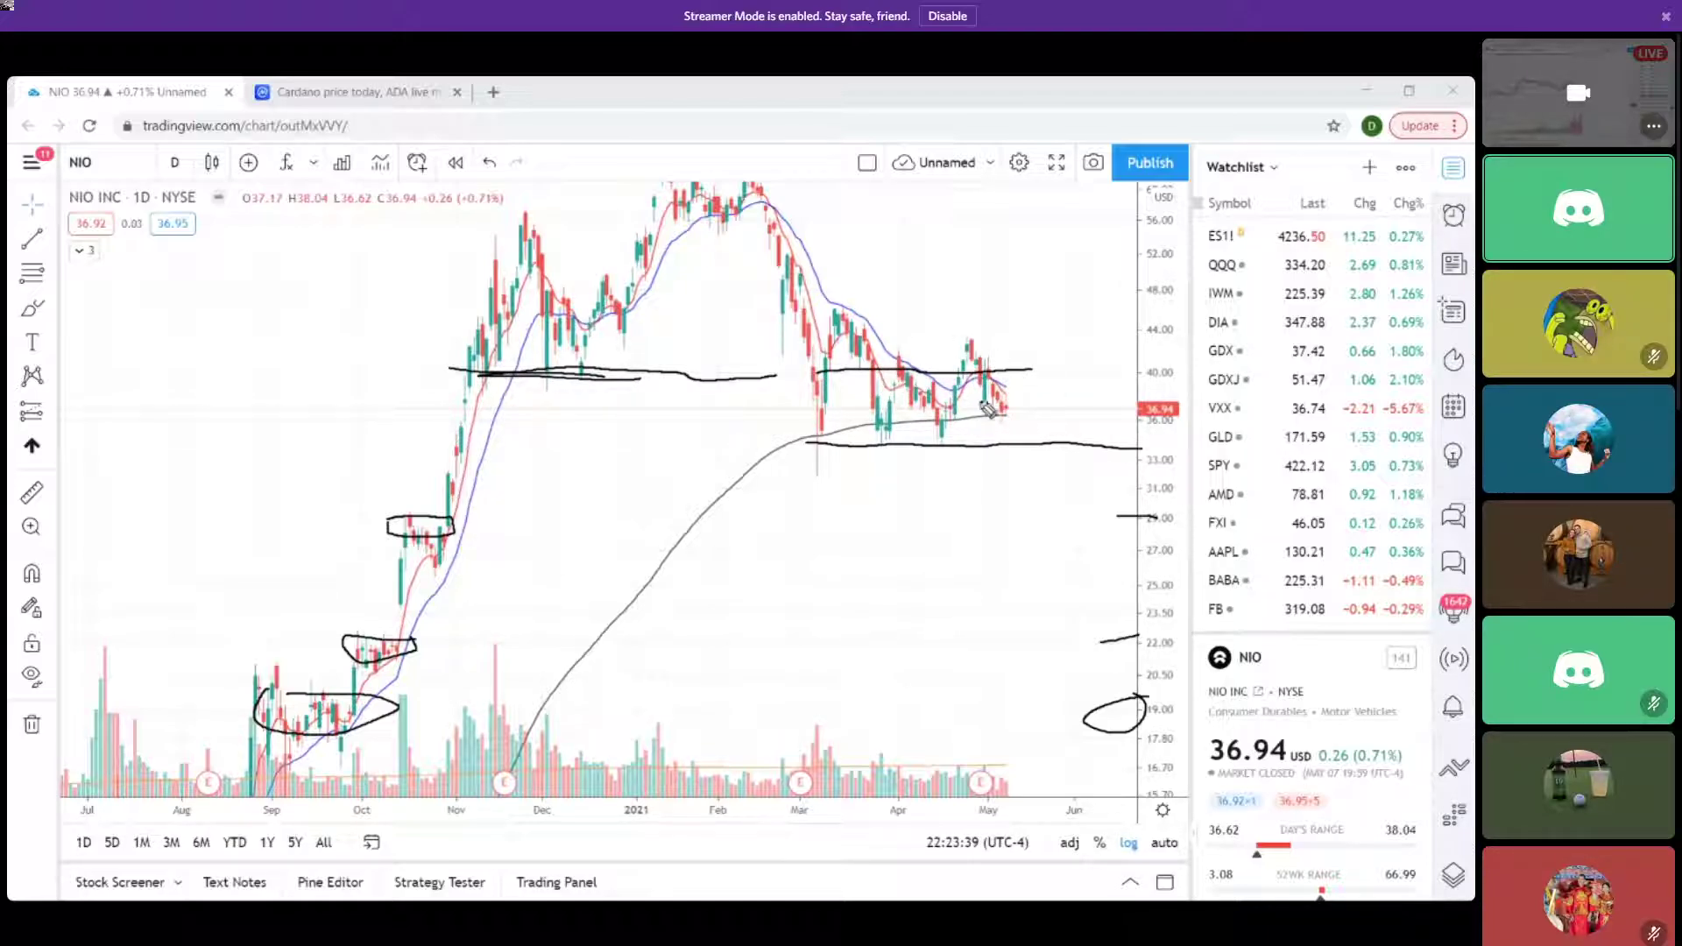
left_click_drag(815, 308, 875, 308)
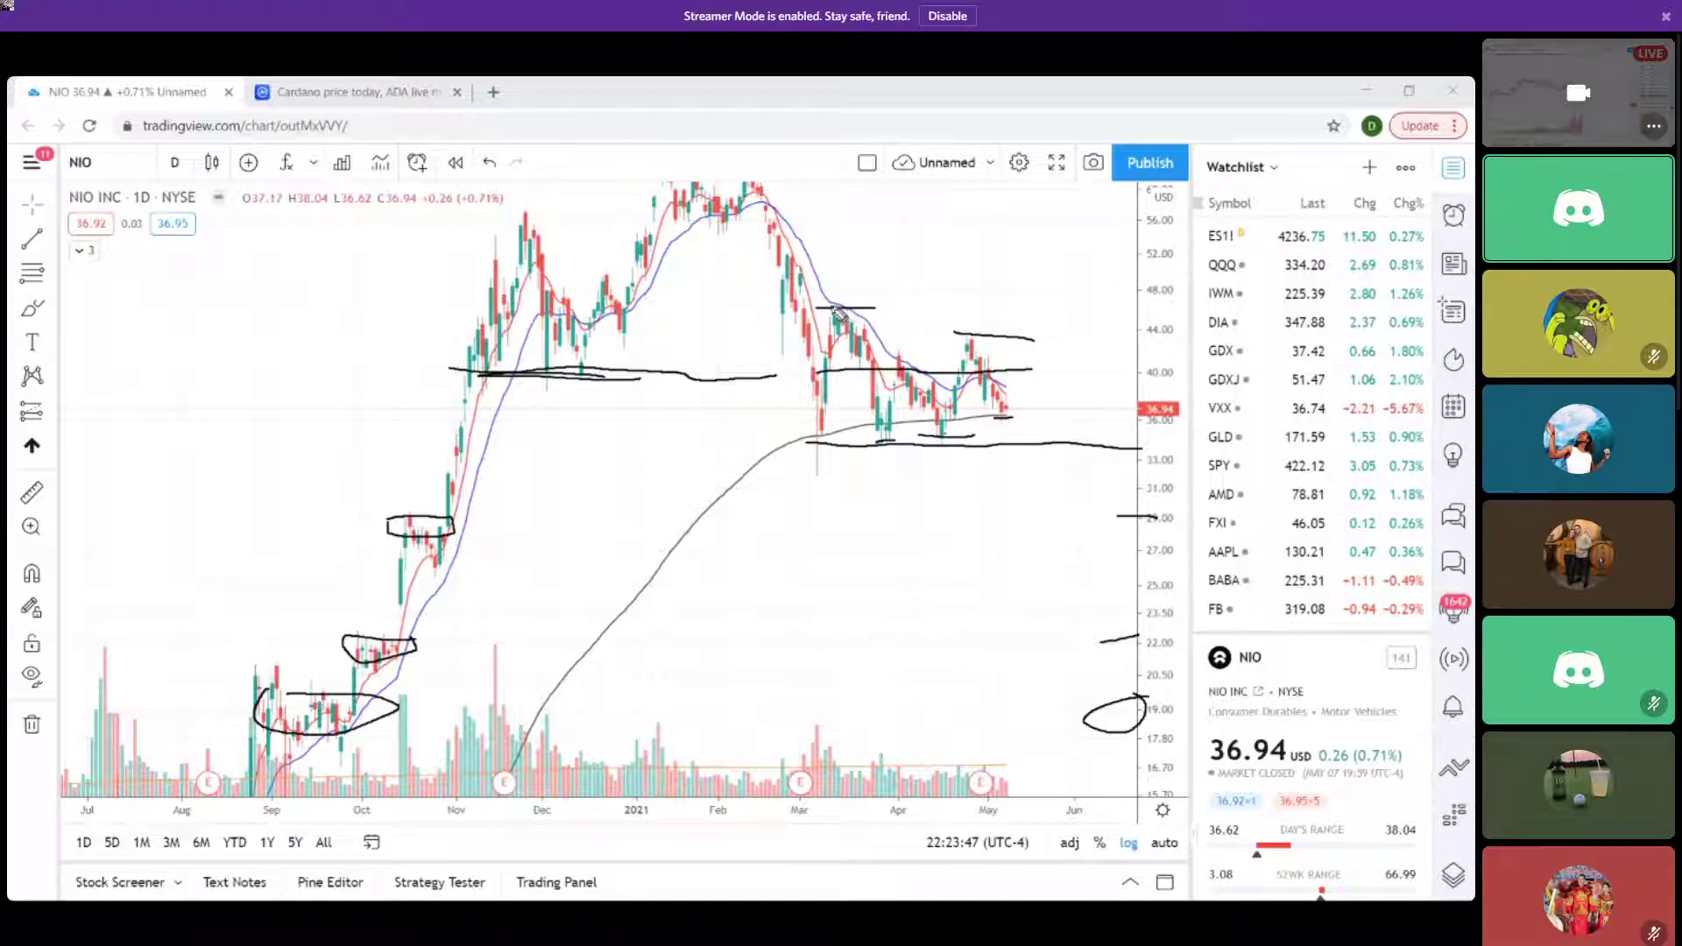
Clear the annotations and sketch converging trendlines across NIO's 2021 highs and lows, with a zigzag path and both breakout directions.
left_click_drag(832, 306, 1085, 378)
key("Escape")
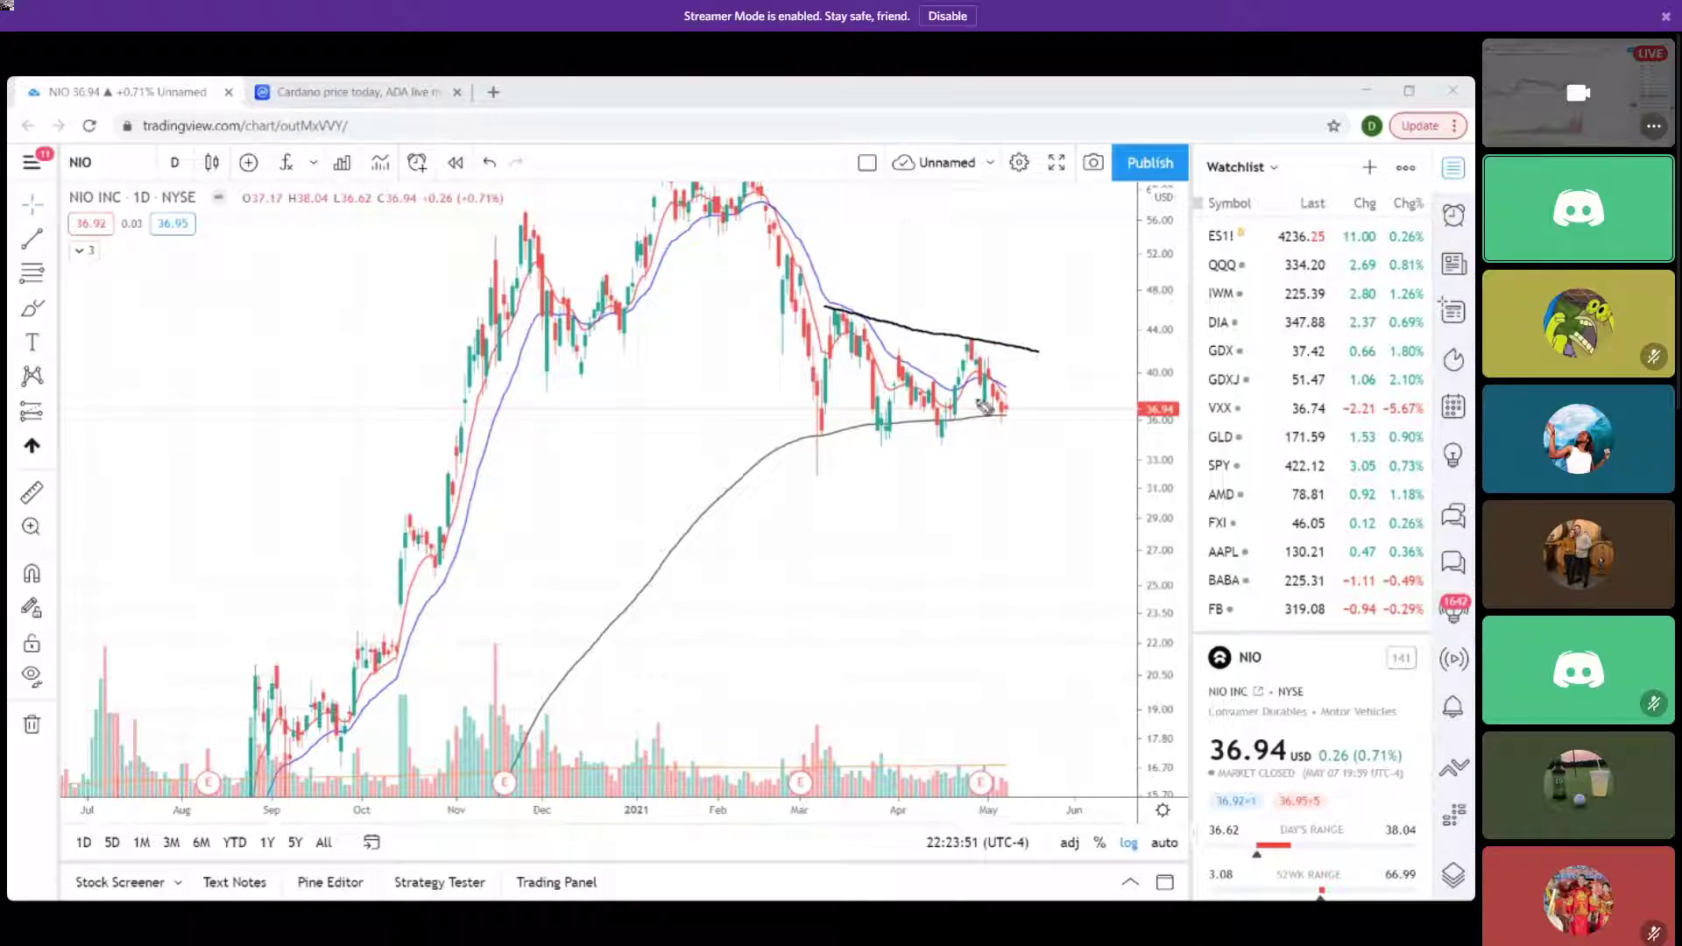
mouse_move(804, 479)
left_mouse_down()
mouse_move(1063, 411)
mouse_move(1052, 391)
left_mouse_up()
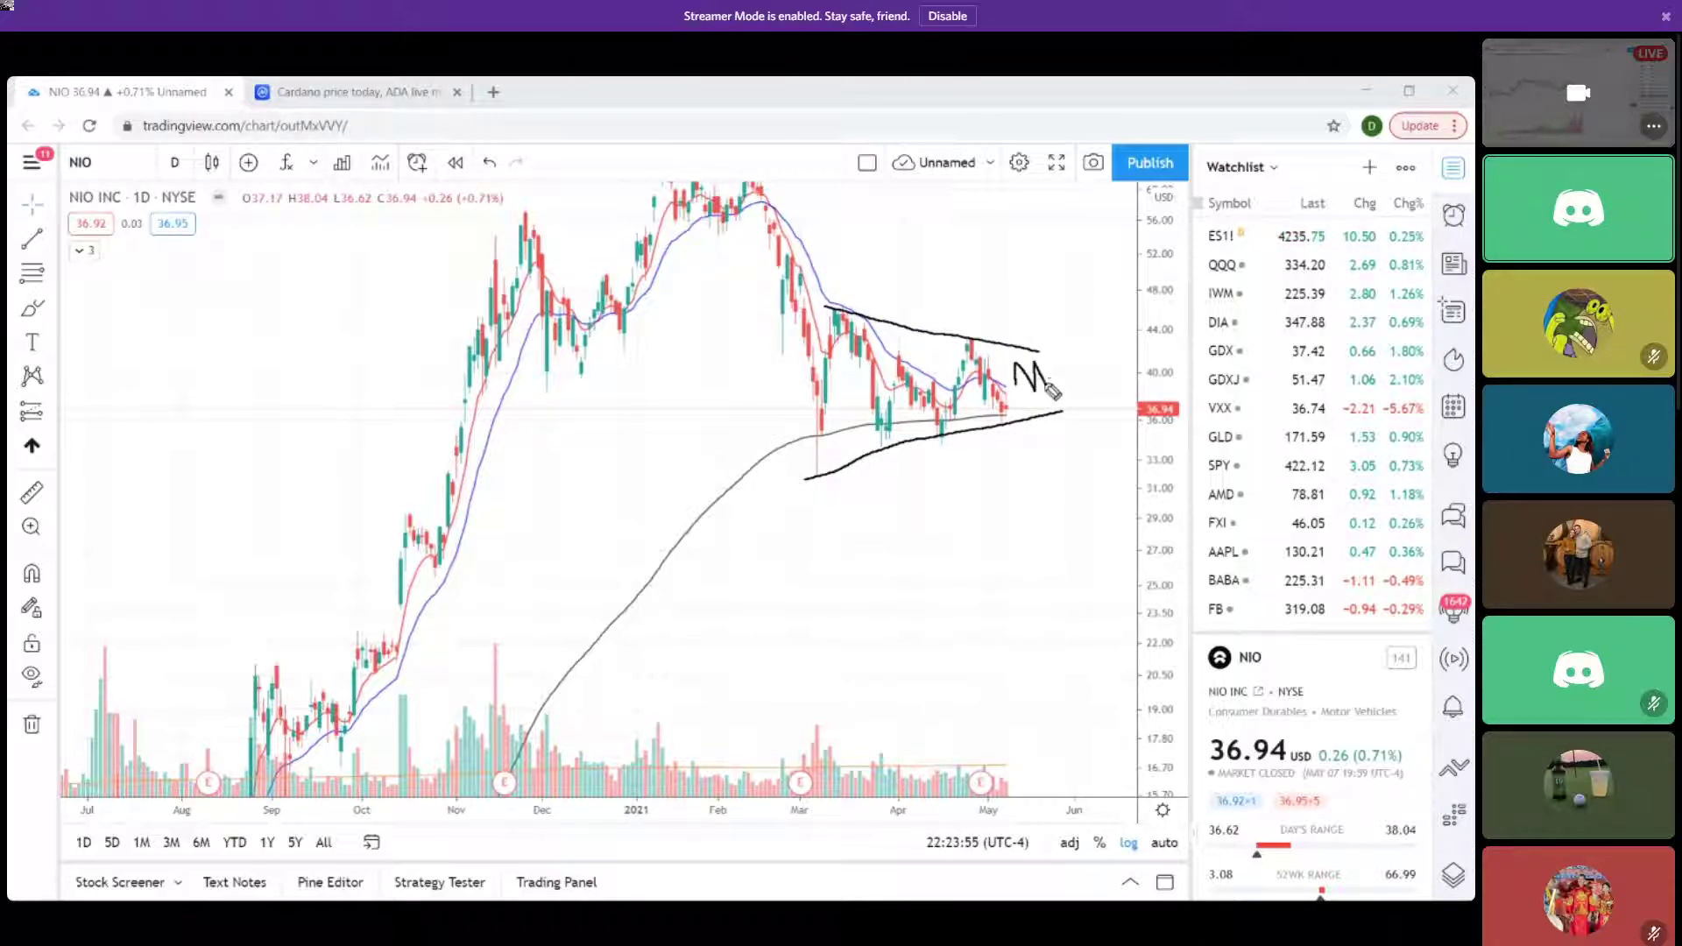
left_click_drag(1073, 335, 1078, 290)
mouse_move(1034, 407)
left_mouse_down()
mouse_move(1064, 372)
mouse_move(1114, 487)
left_mouse_up()
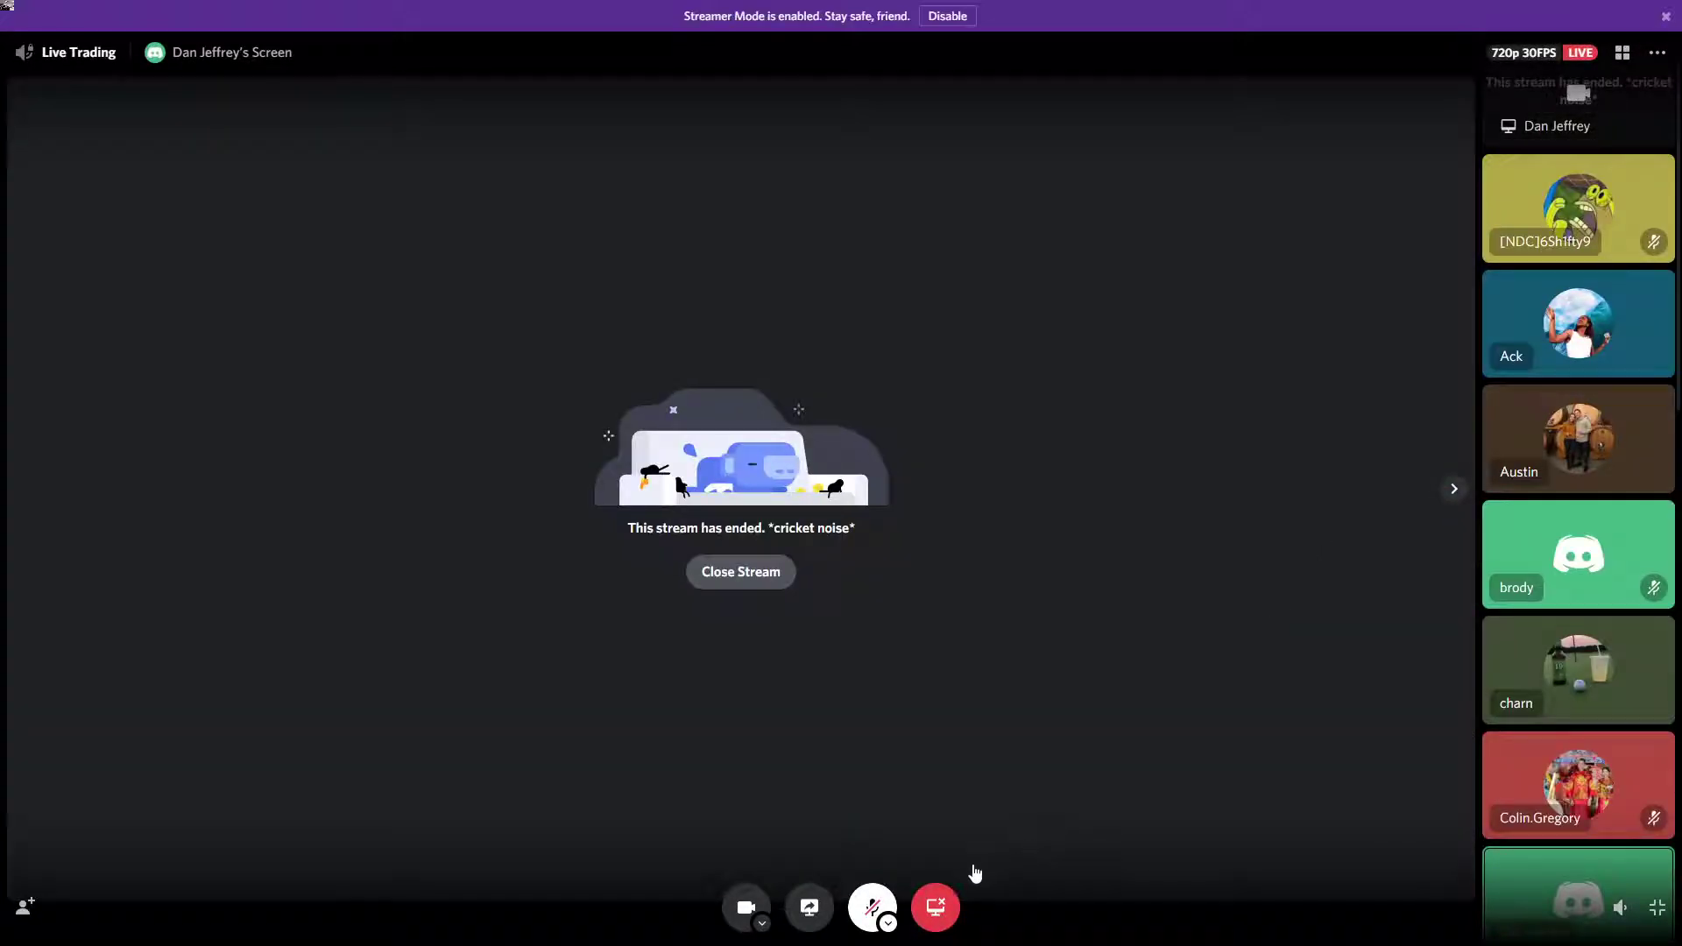
Close the ended stream in Discord and leave full screen.
left_click(759, 581)
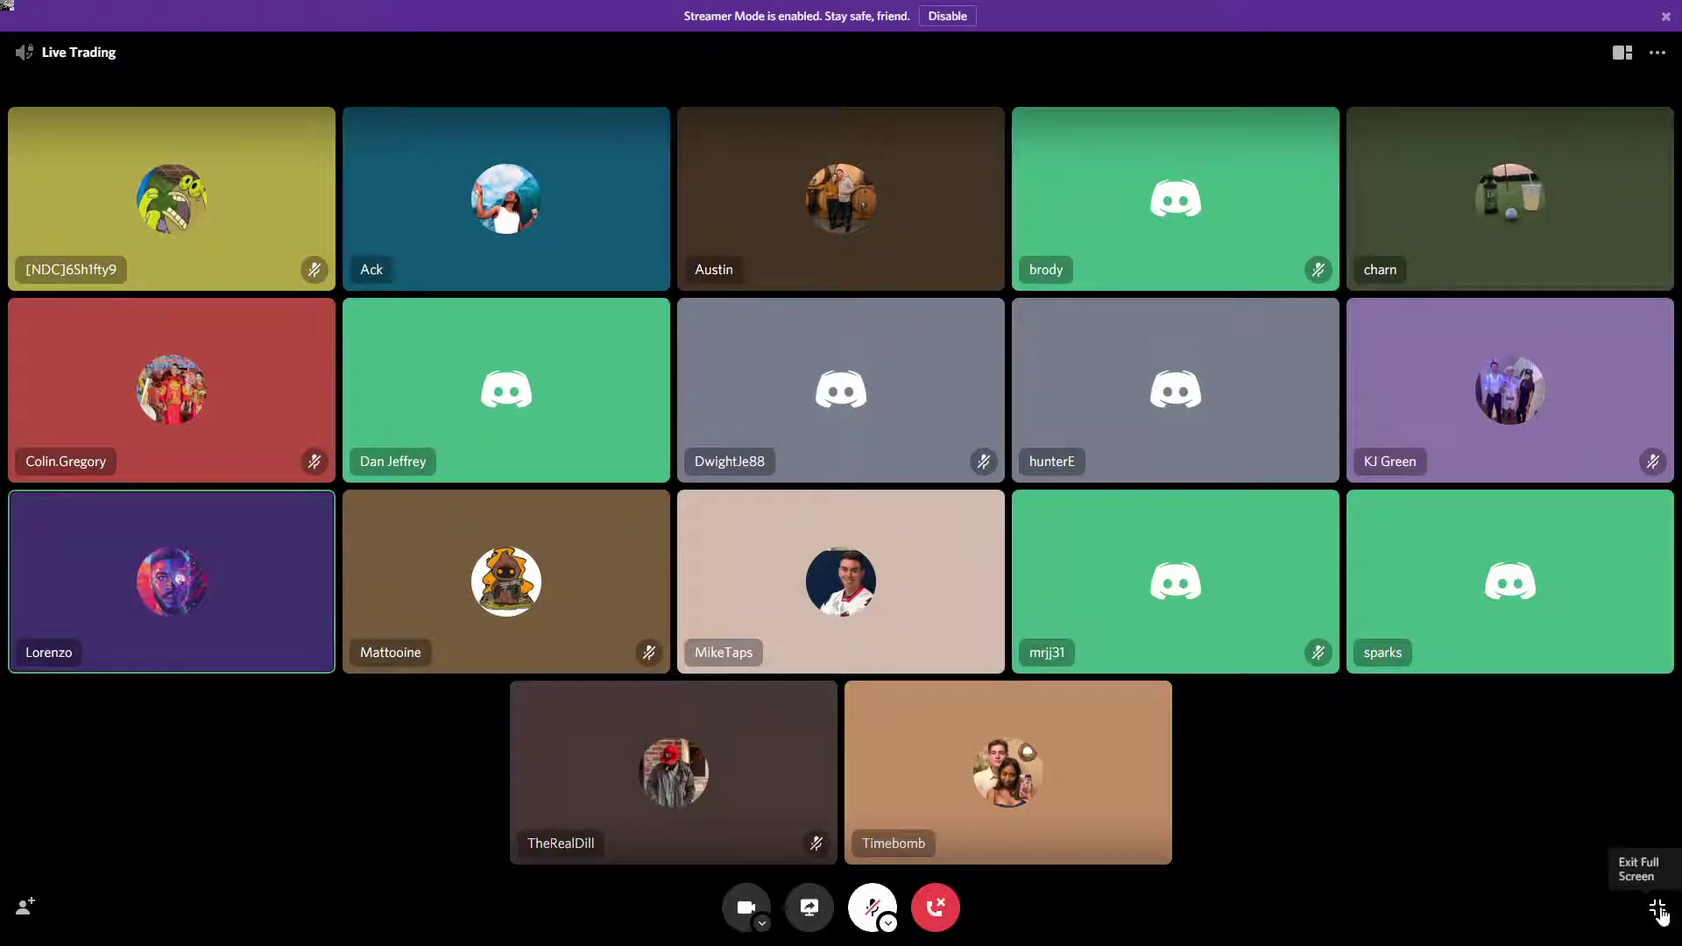
left_click(1659, 911)
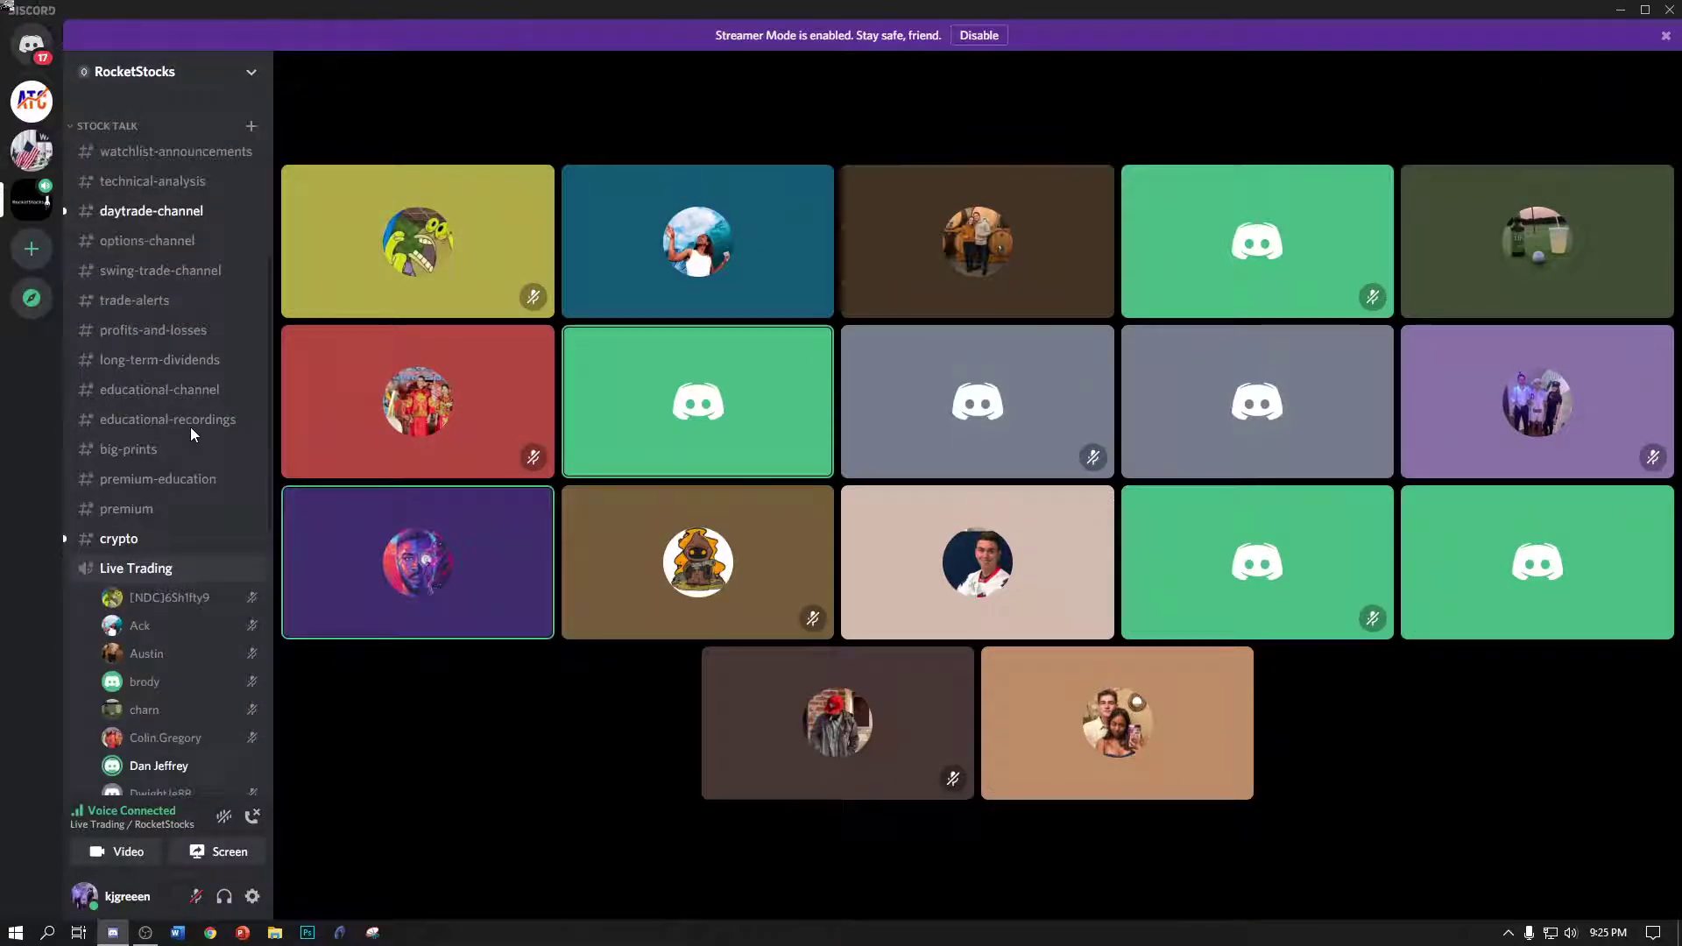
Open the daytrade-channel and view the earnings calendar image for the week beginning May 10, 2021.
left_click(164, 212)
left_click(507, 740)
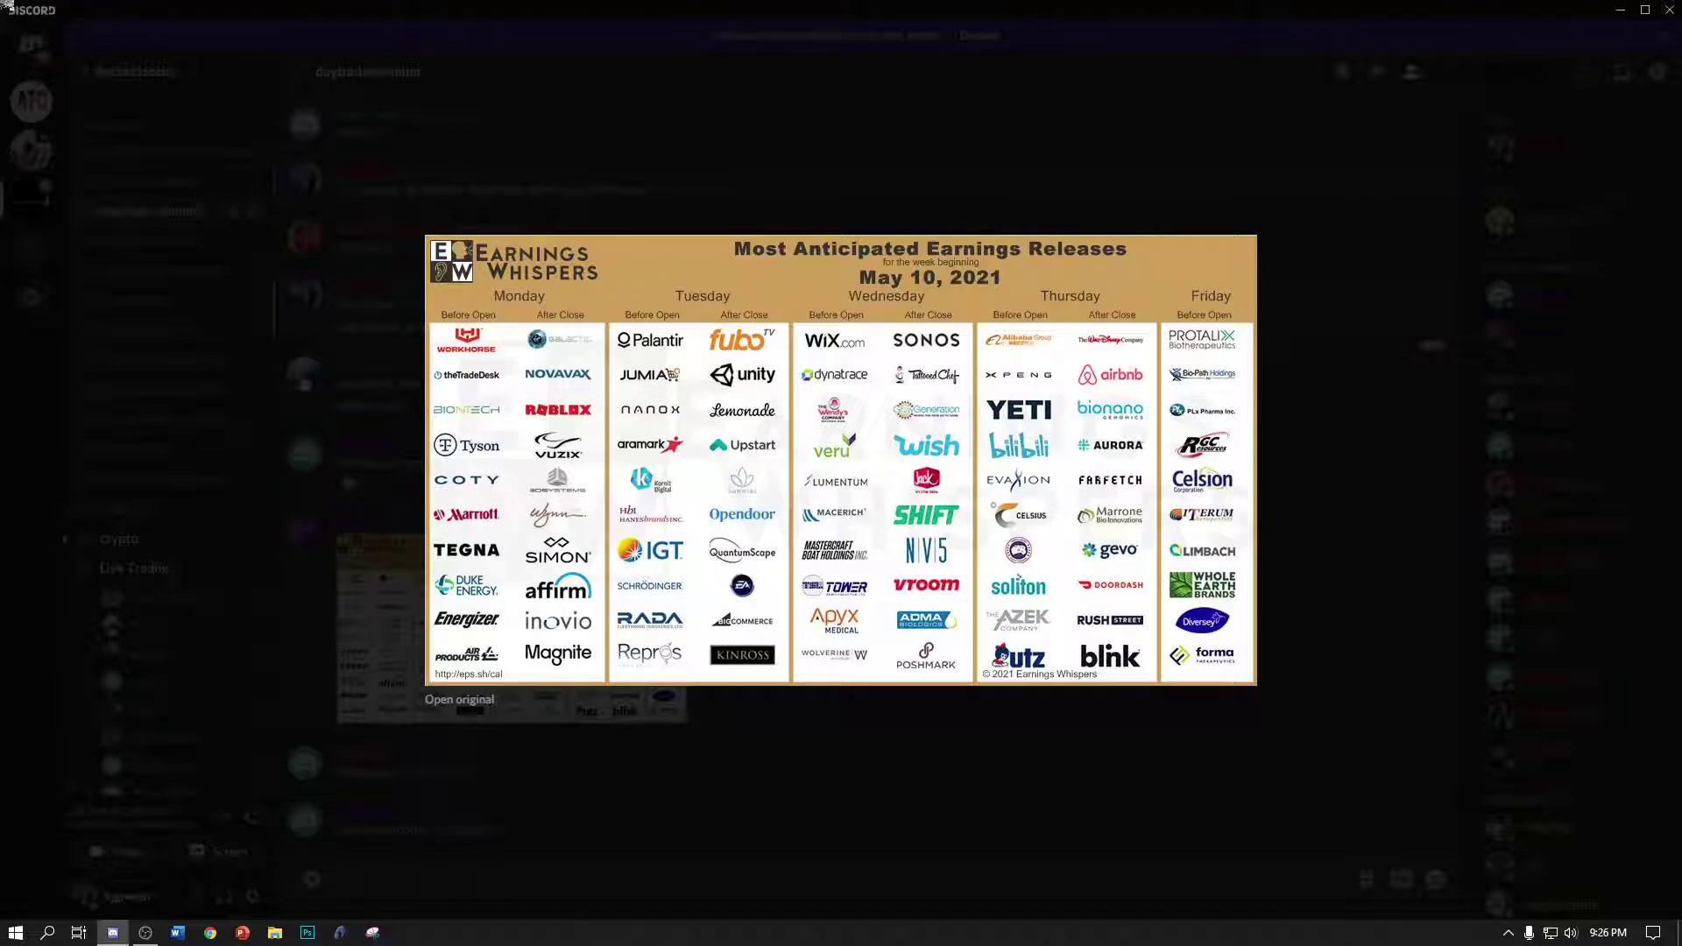
left_click(1323, 417)
Return to the Live Trading voice channel and watch the live participant's screen share in full screen.
left_click(129, 568)
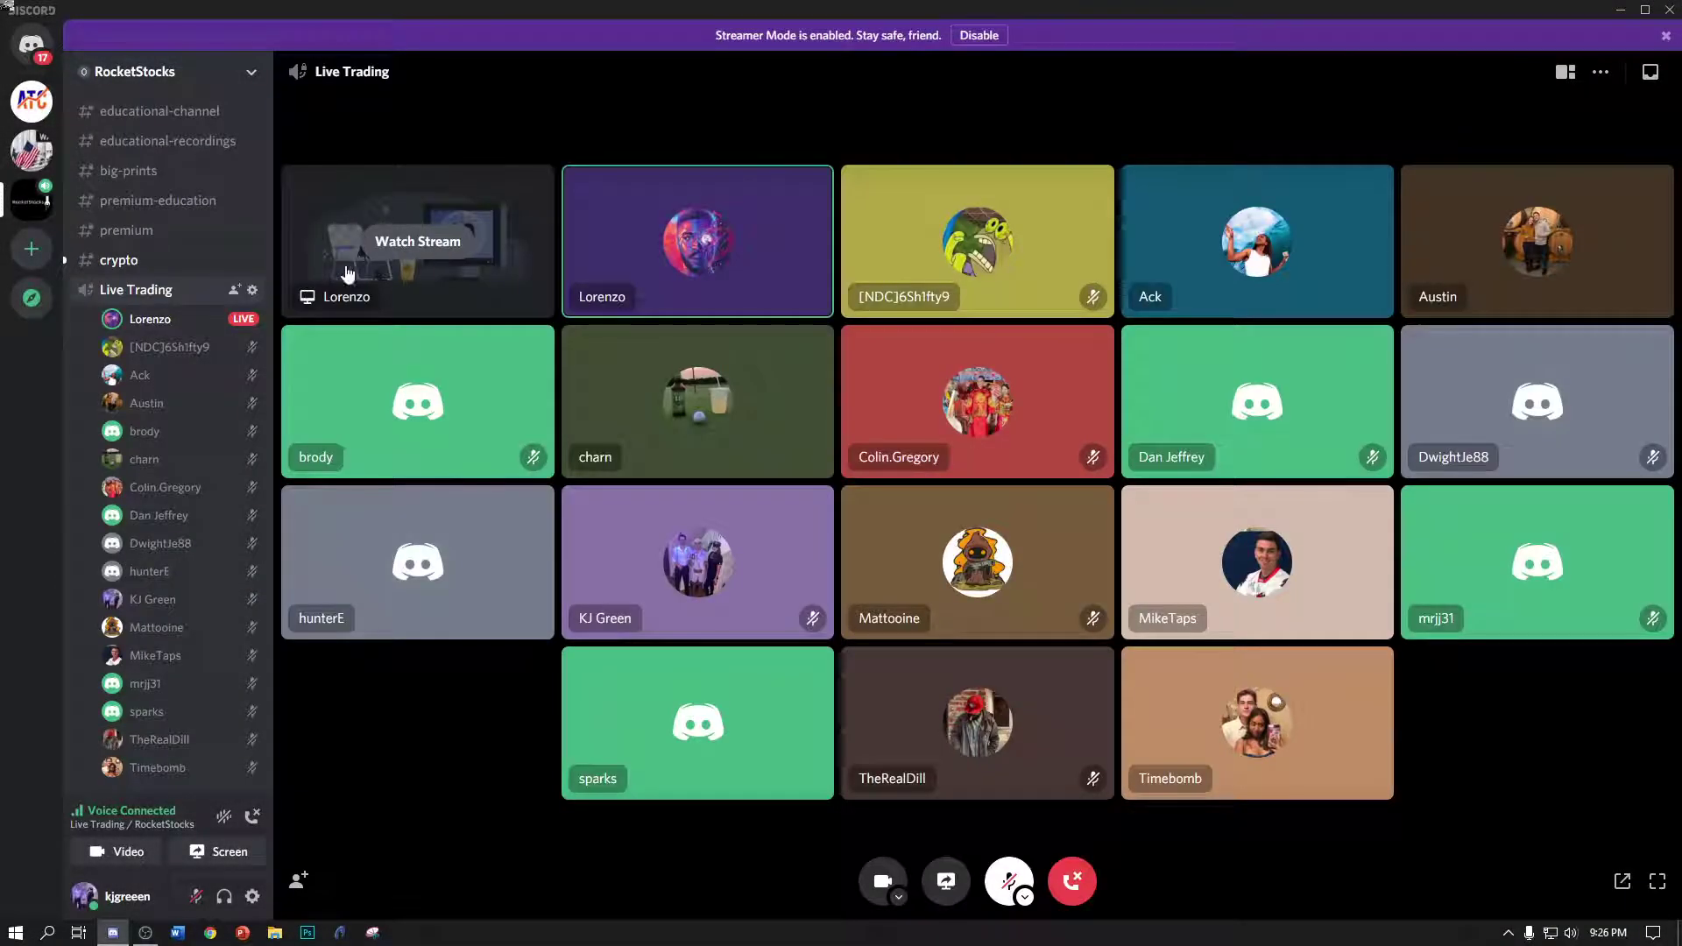
left_click(417, 233)
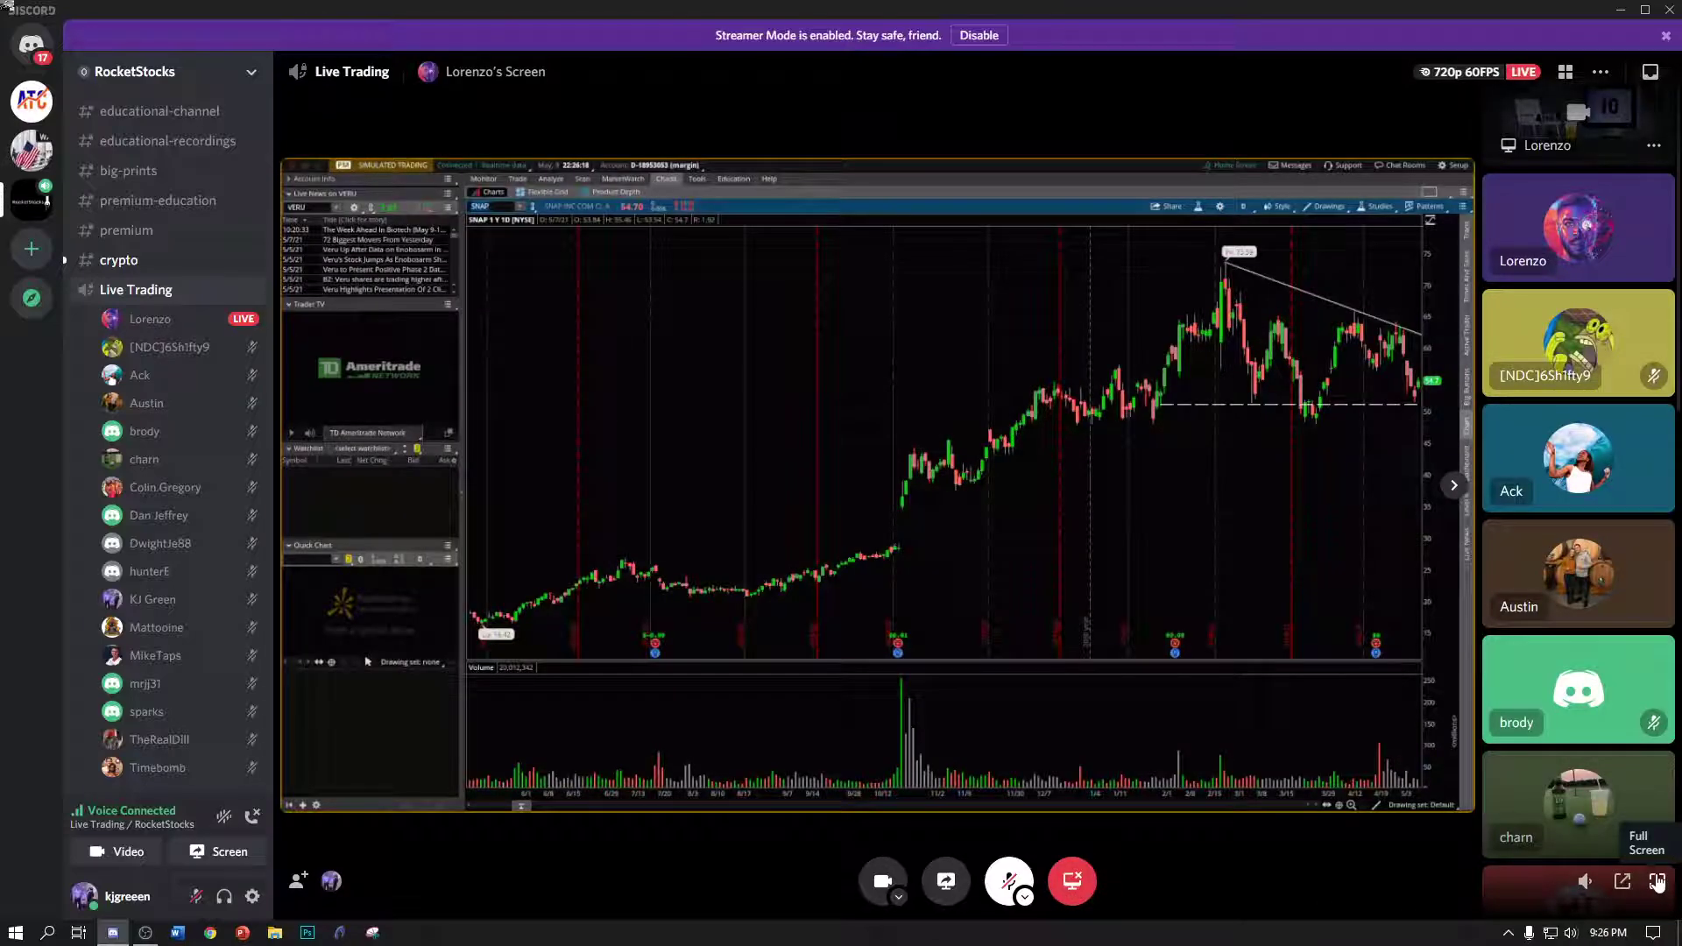
left_click(1658, 882)
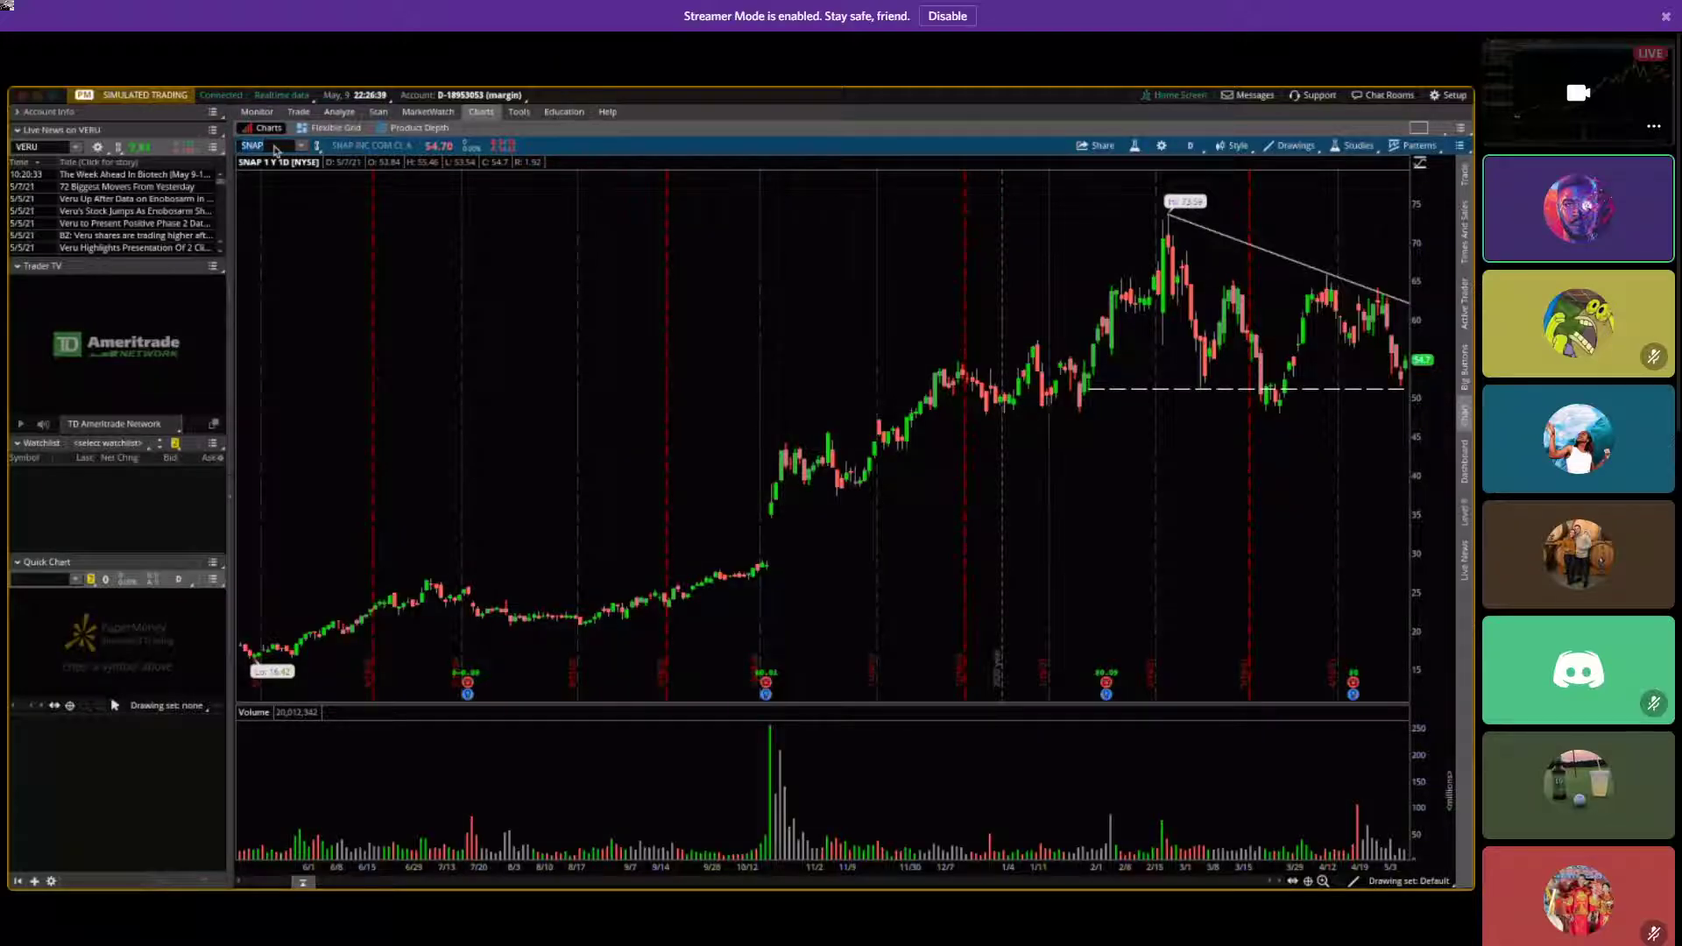
Load the one-year daily charts of American Airlines (AAL) and Canopy Growth (CGC) to review their trendlines.
type("AAL")
key("Return")
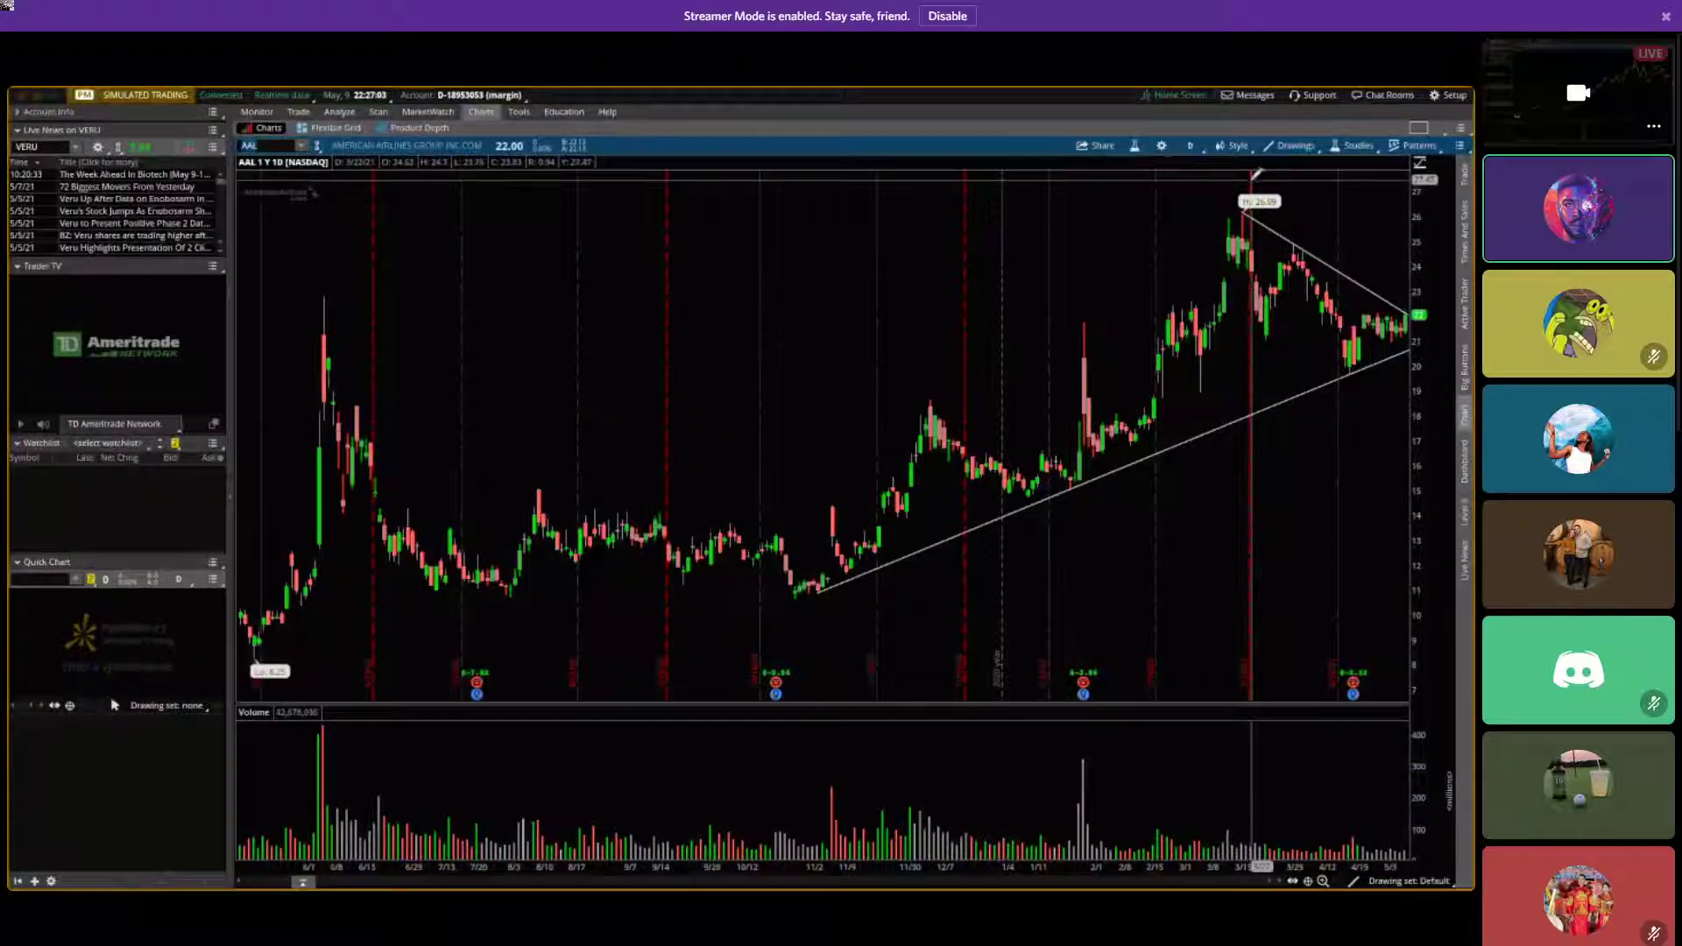
left_click(260, 151)
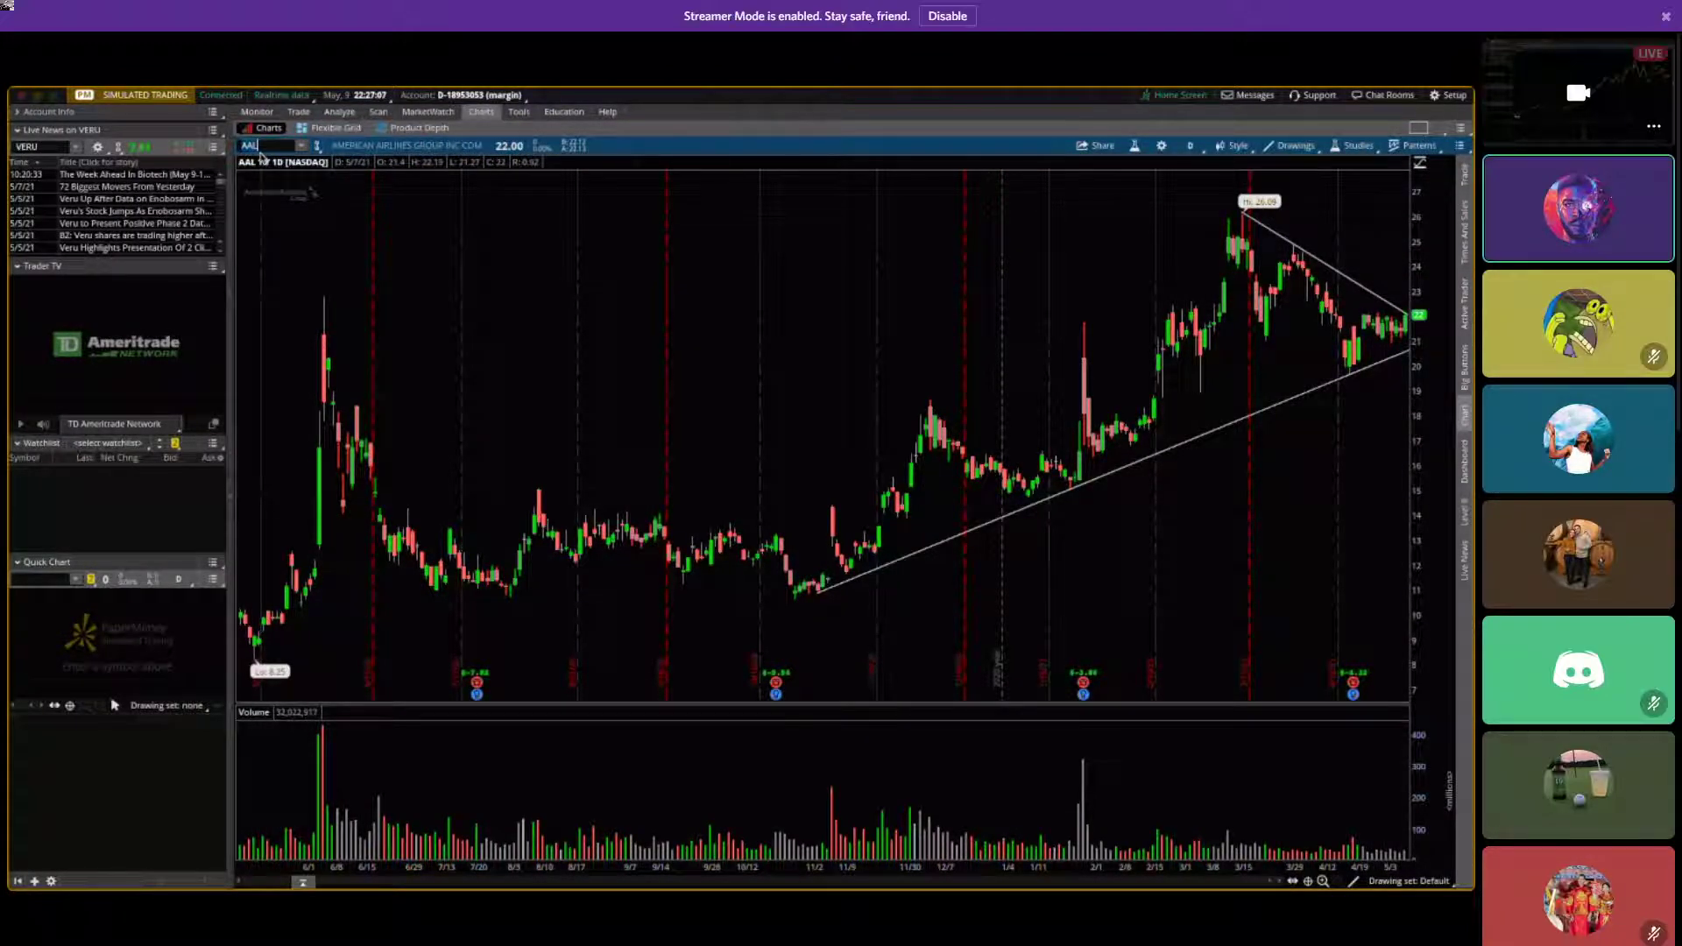
key("BackSpace")
key("BackSpace")
key("BackSpace")
type("CGC")
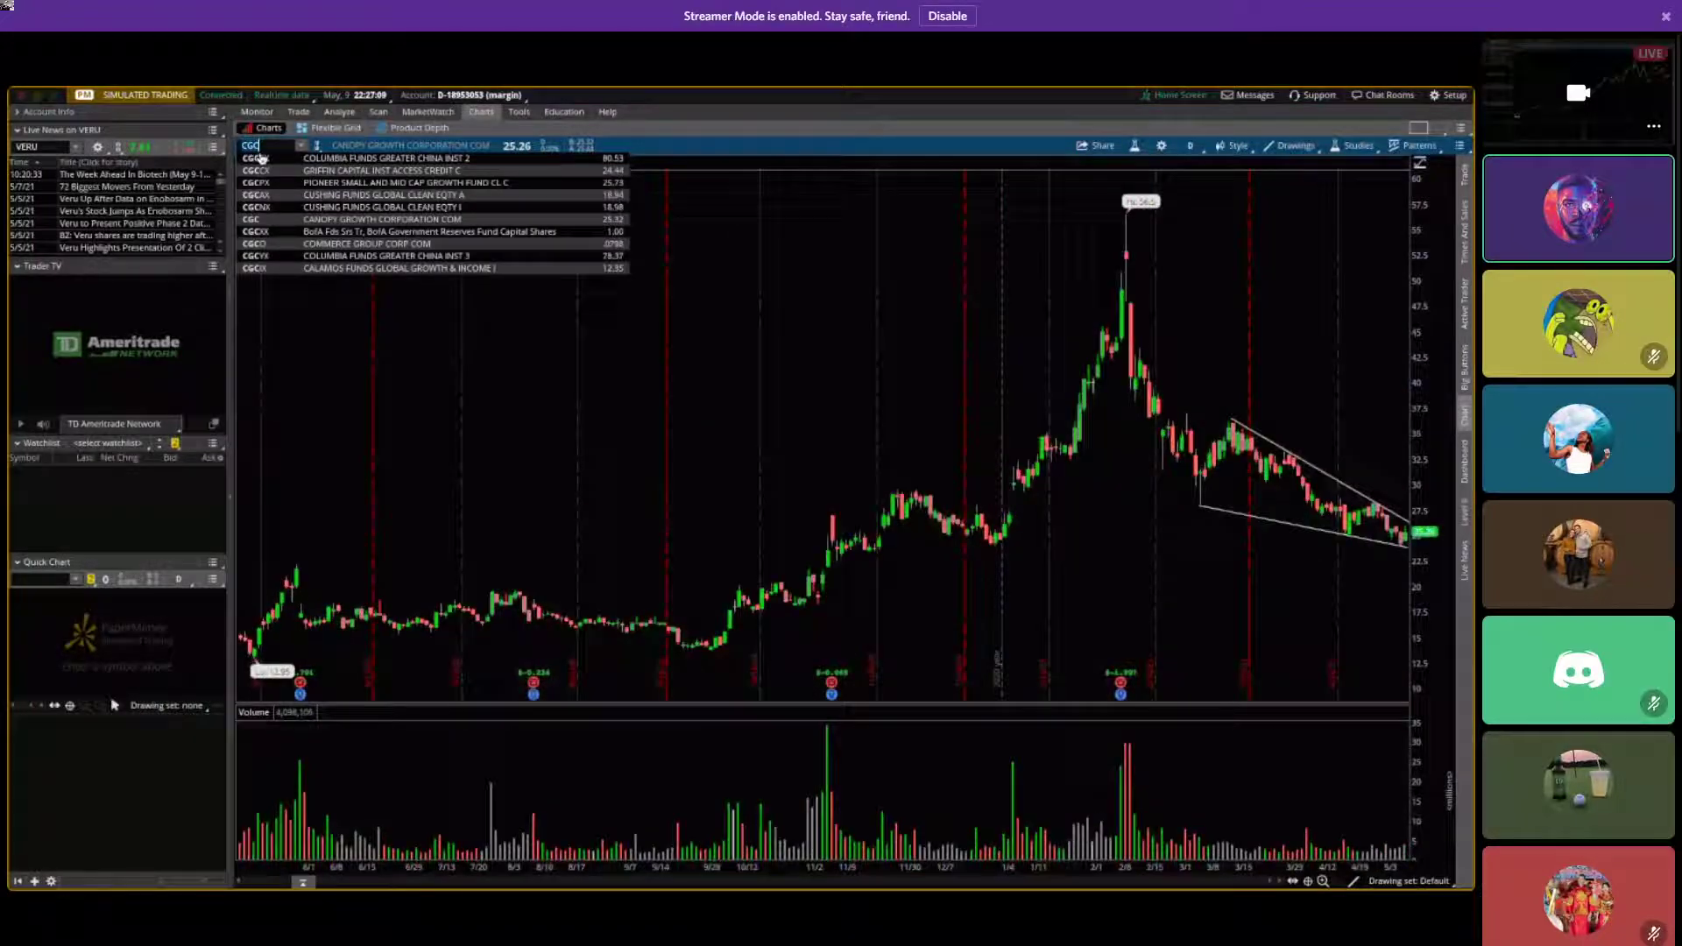
key("Return")
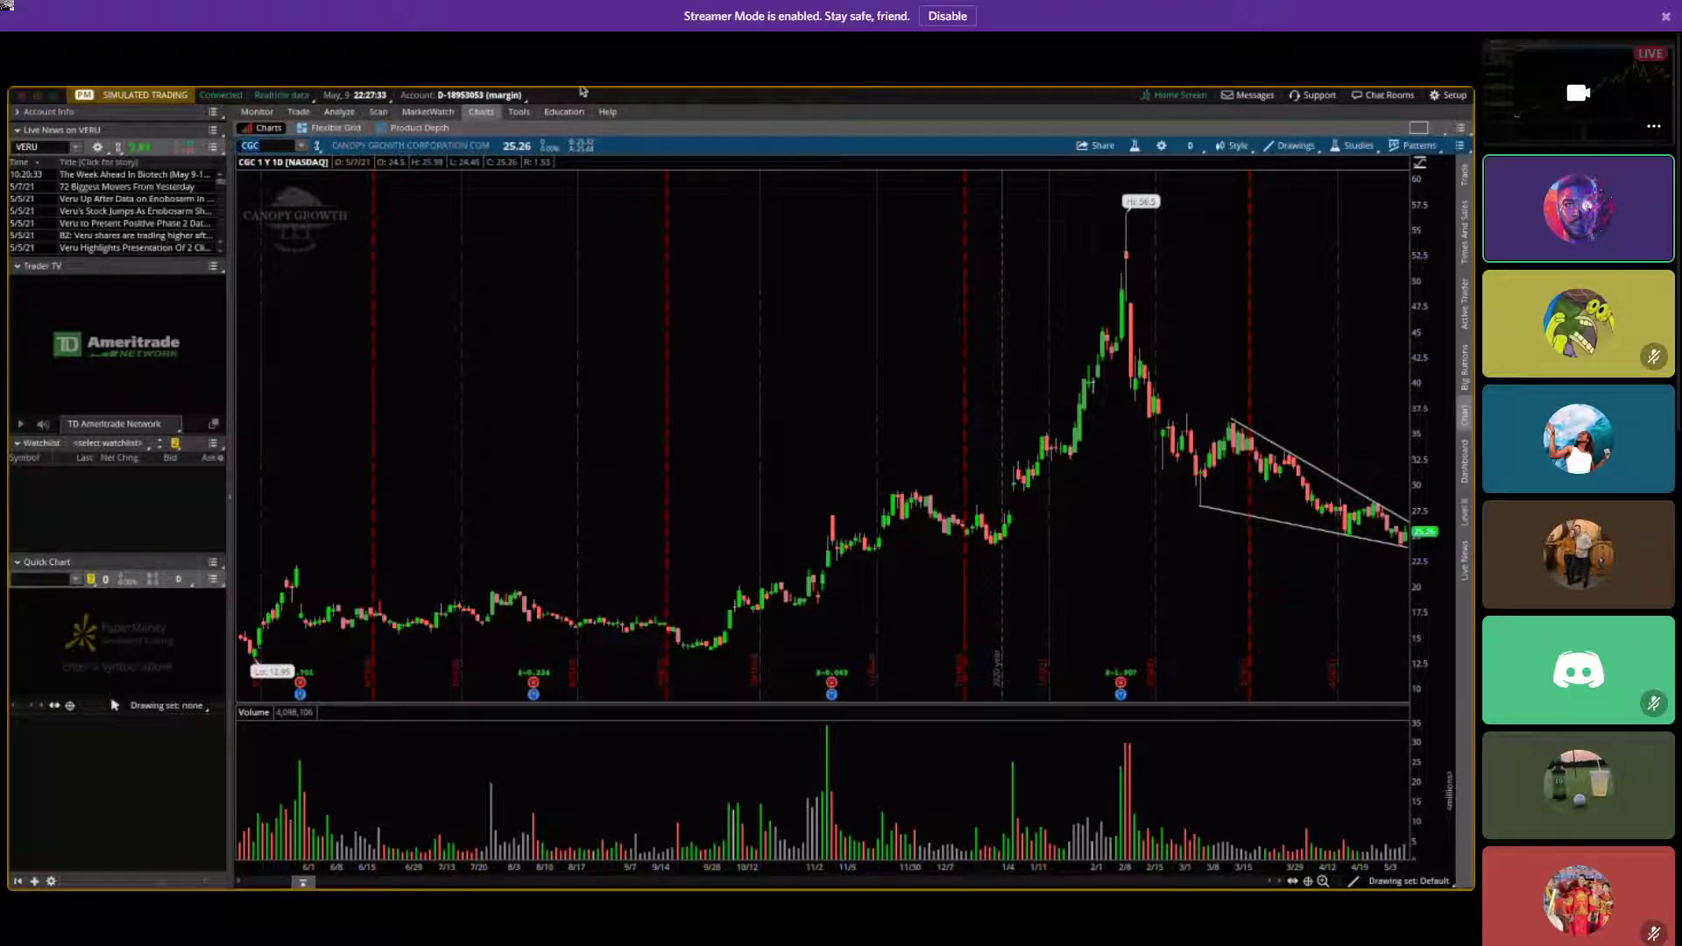
Load the daily charts of Tilray (TLRY) and Penn National Gaming (PENN) to review their falling wedges.
type("TLRY")
key("Return")
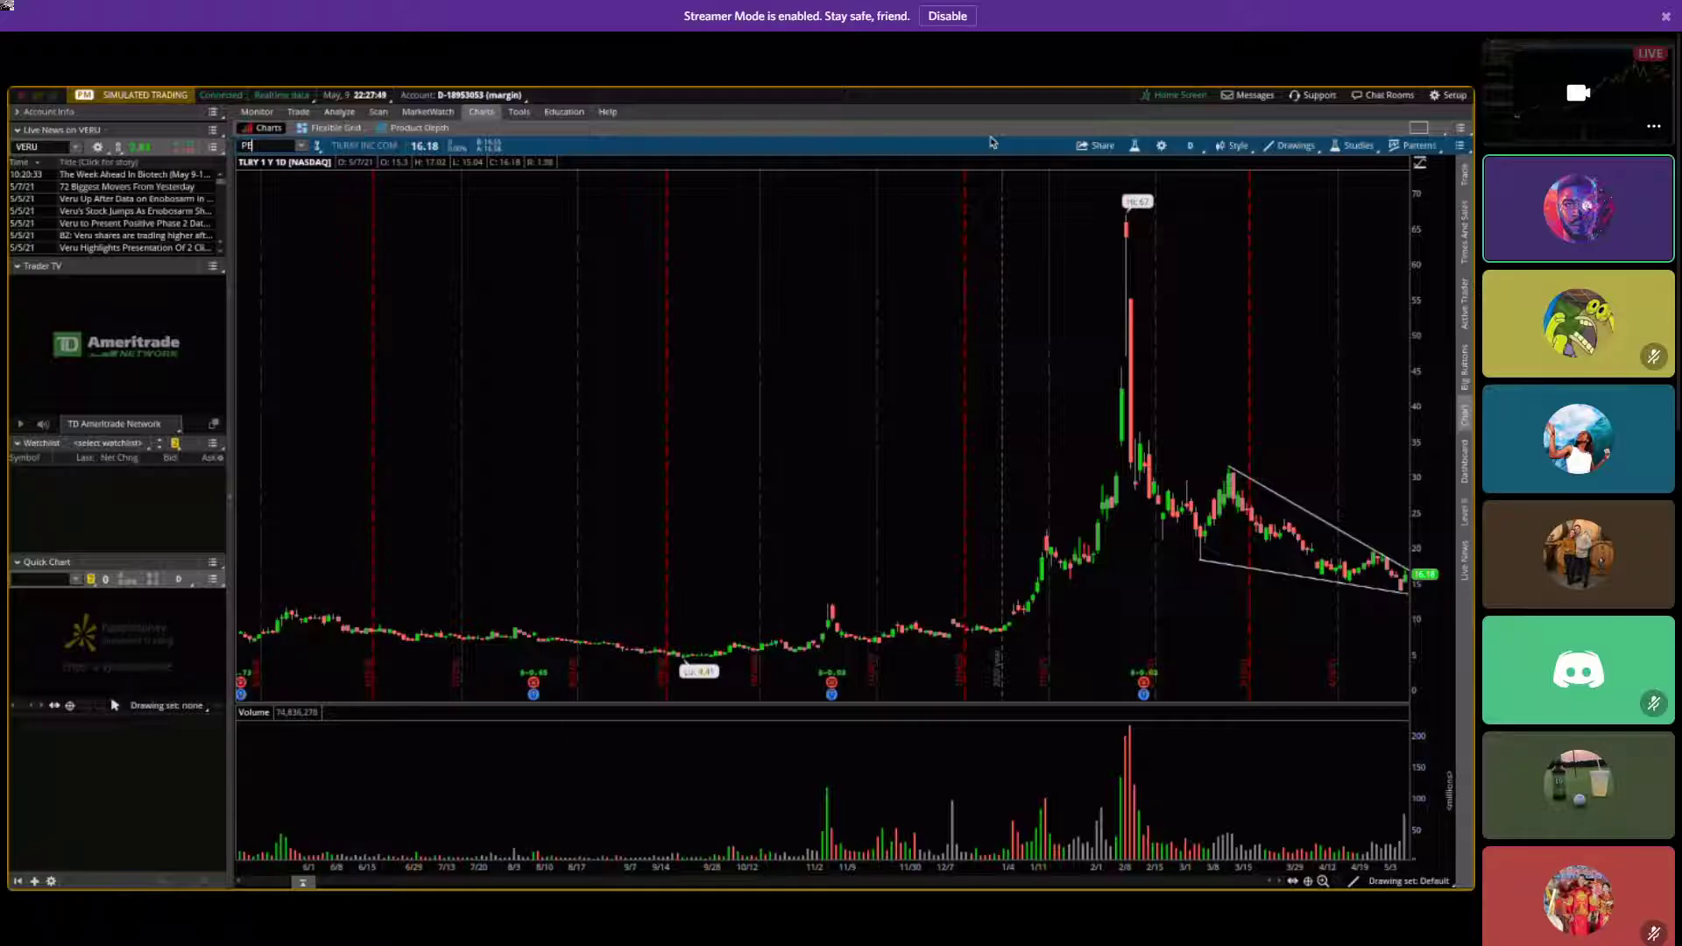
key("Return")
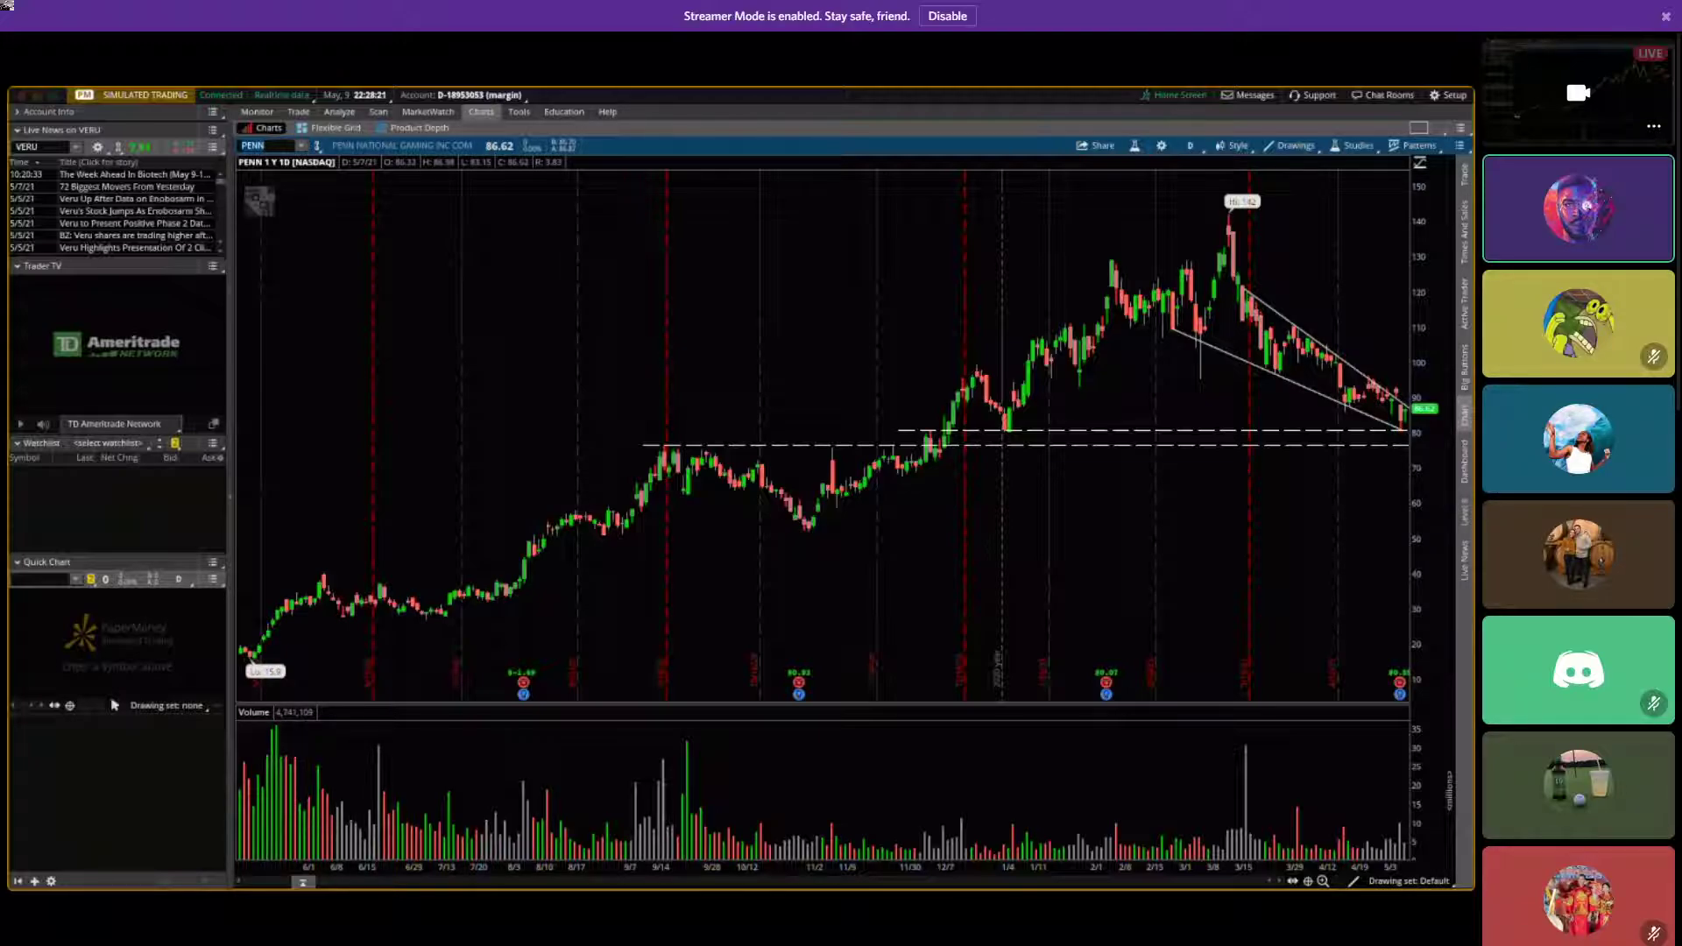
Load the daily charts of Nano Dimension (NNDM) and Carnival (CCL) to review their drawn patterns.
type("DM")
key("Return")
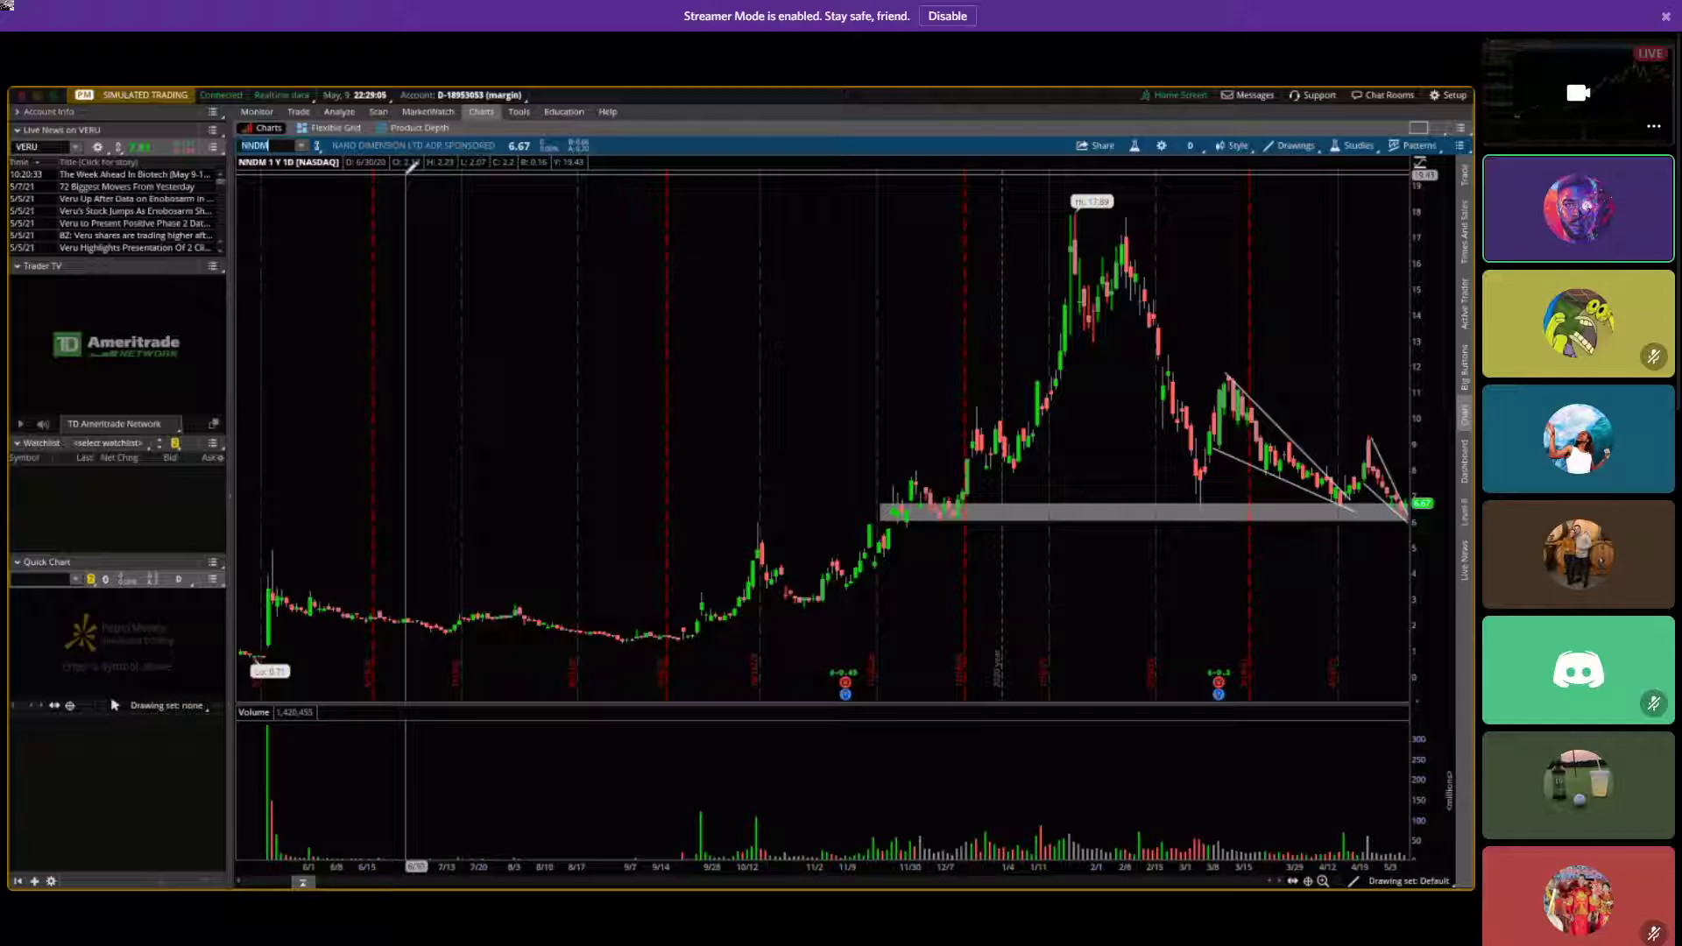
type("CL")
key("Return")
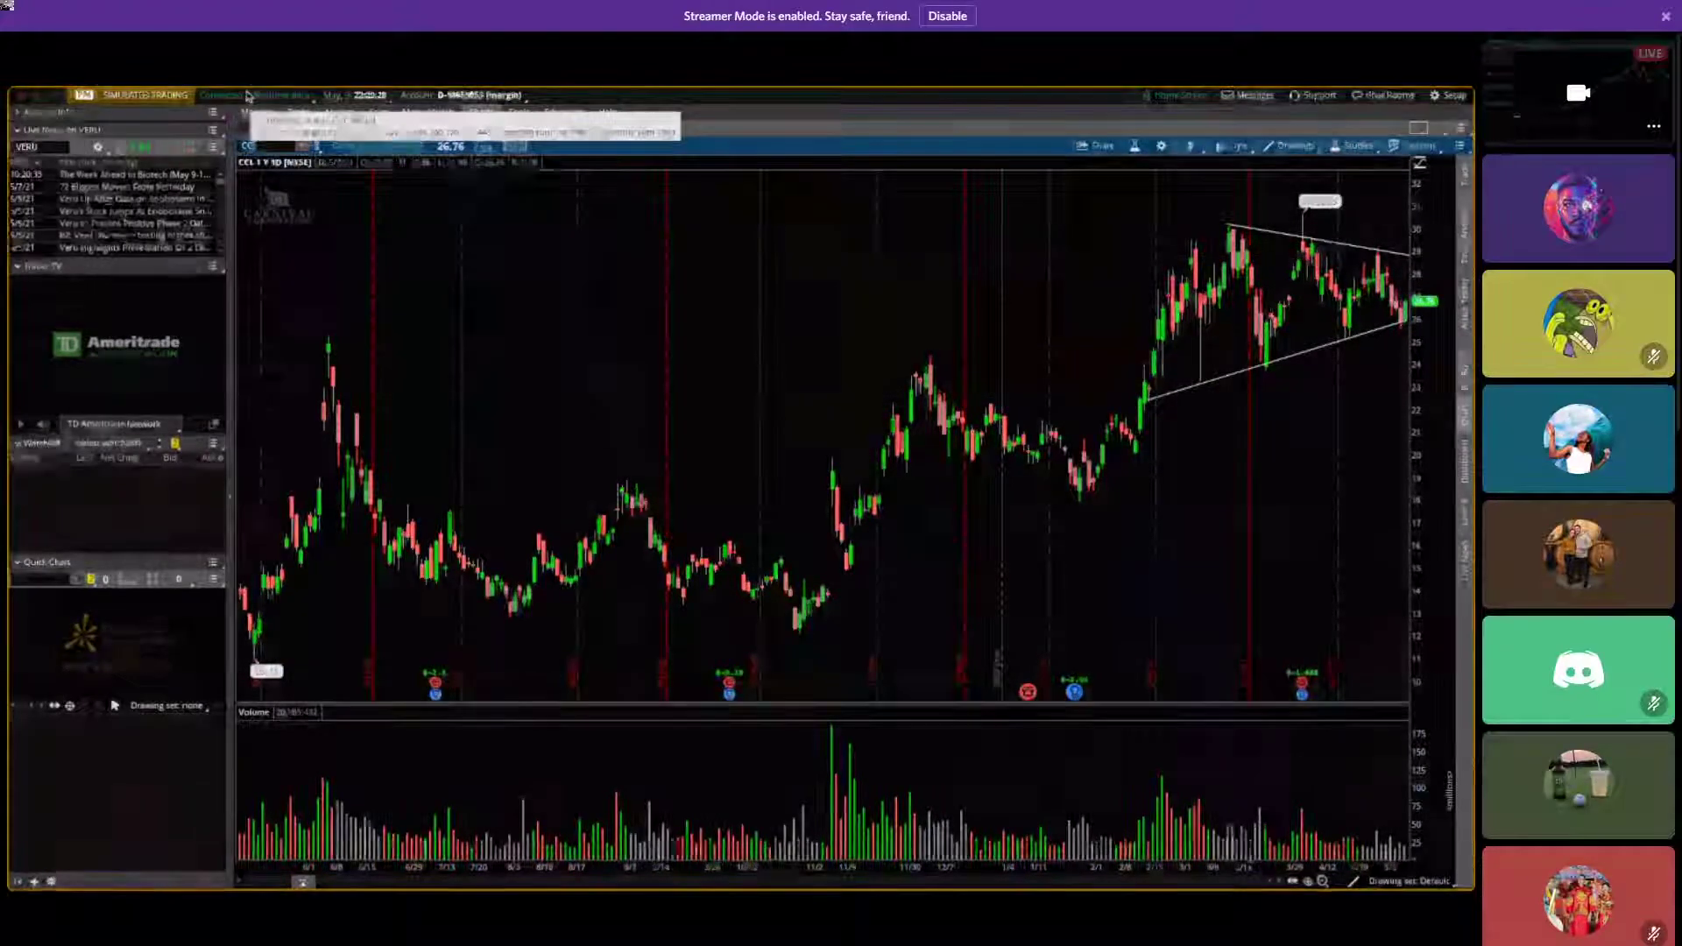
Load the daily charts of United Airlines (UAL) and Alaska Air Group (ALK) to review their converging trendlines.
type("UAL")
key("Return")
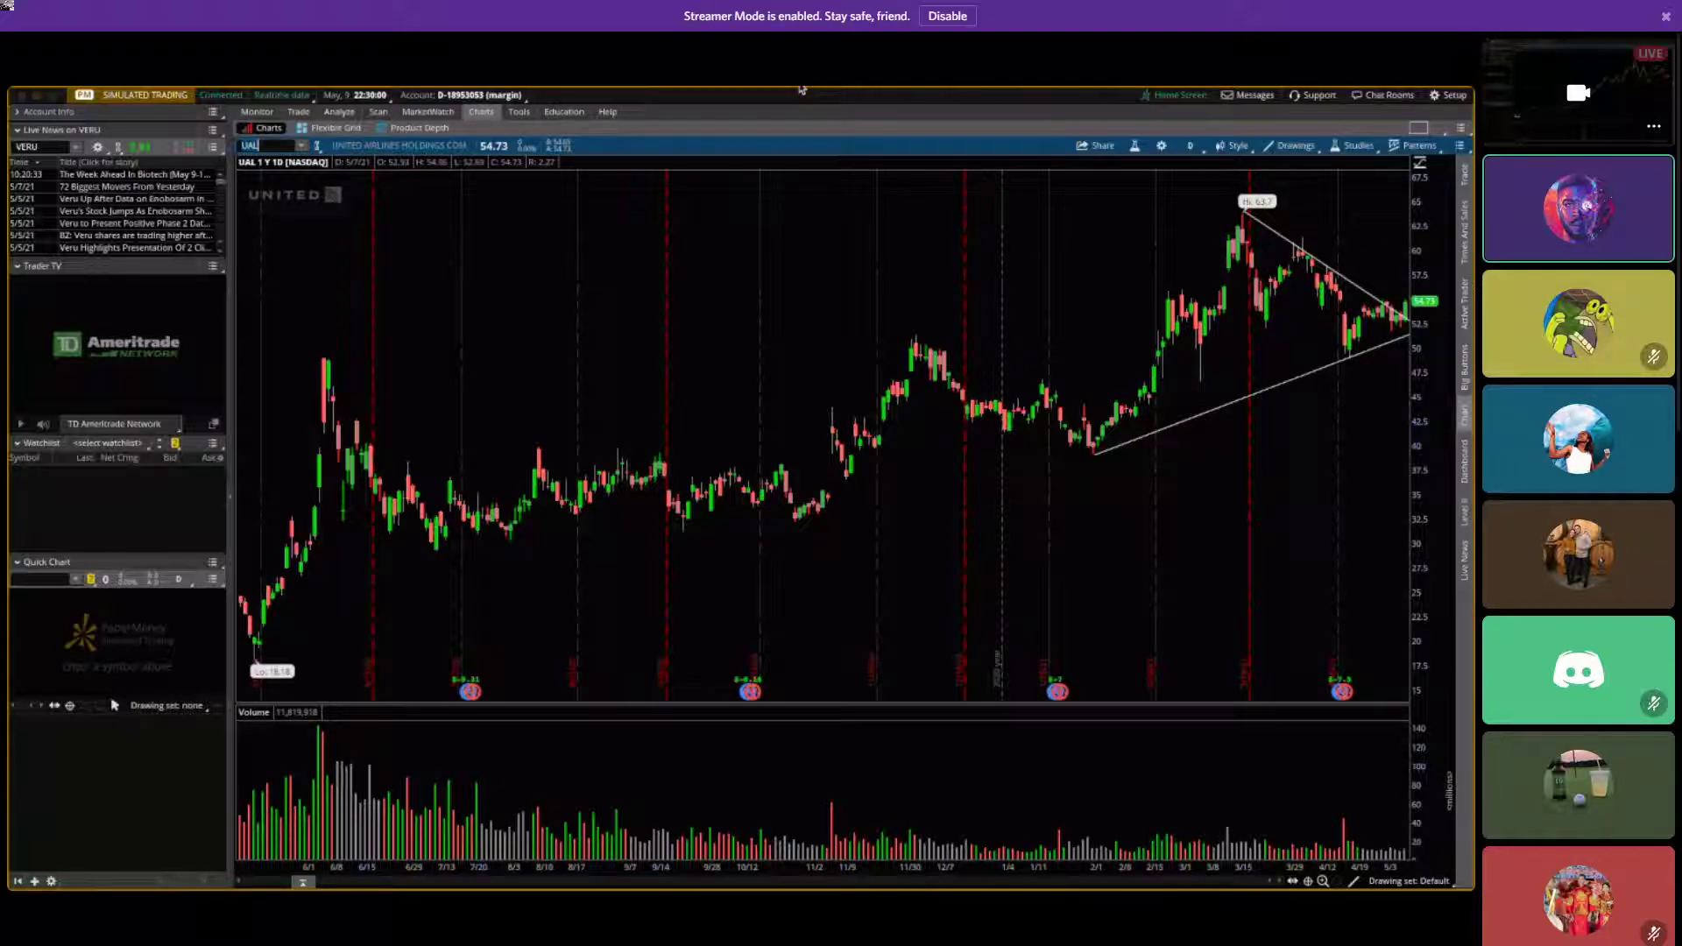
type("K")
key("Return")
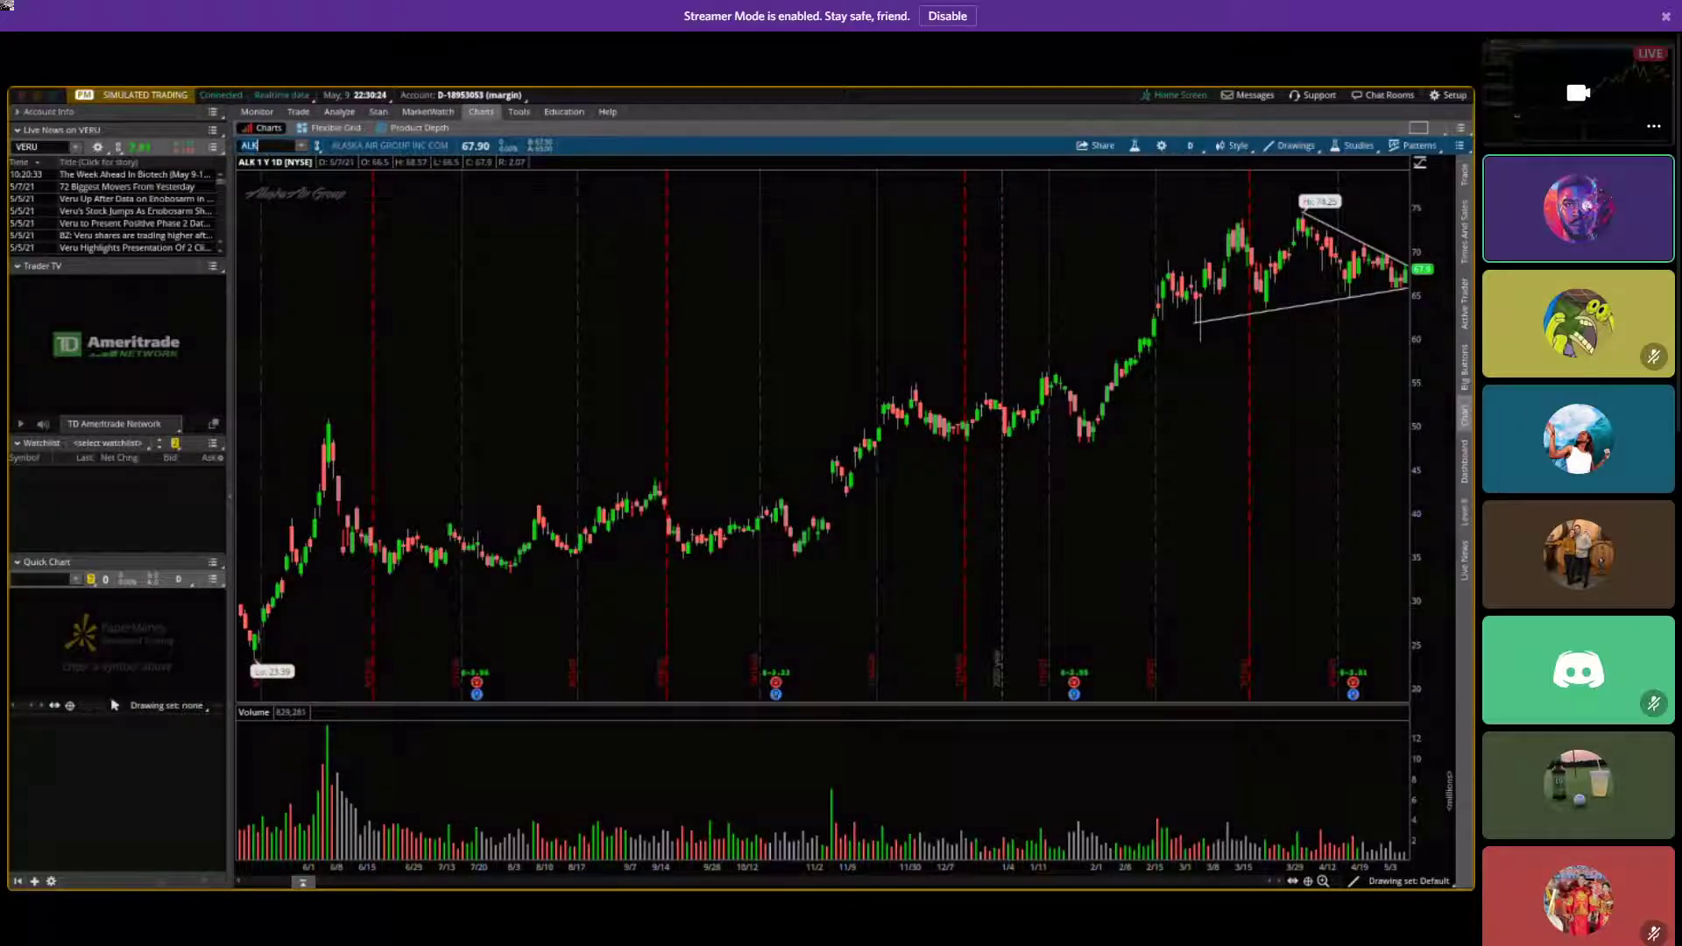
Load the one-year daily charts of Chewy (CHWY) and Corsair Gaming (CRSR) to review their price patterns.
type("HWY")
key("Return")
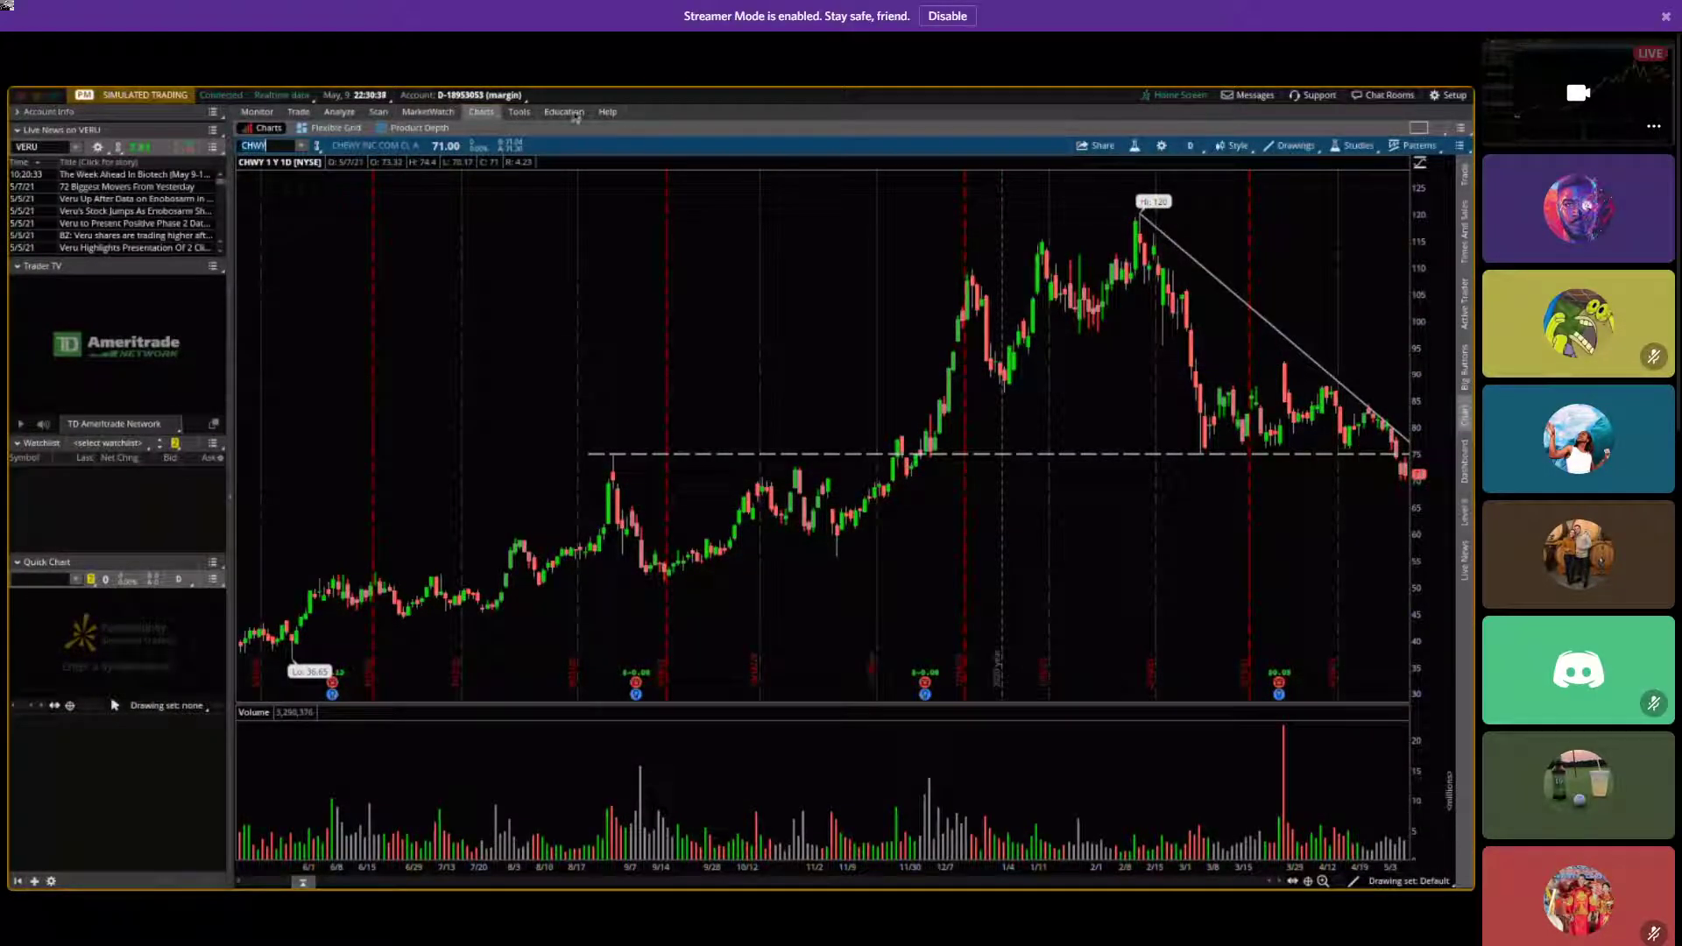
type("CRSR")
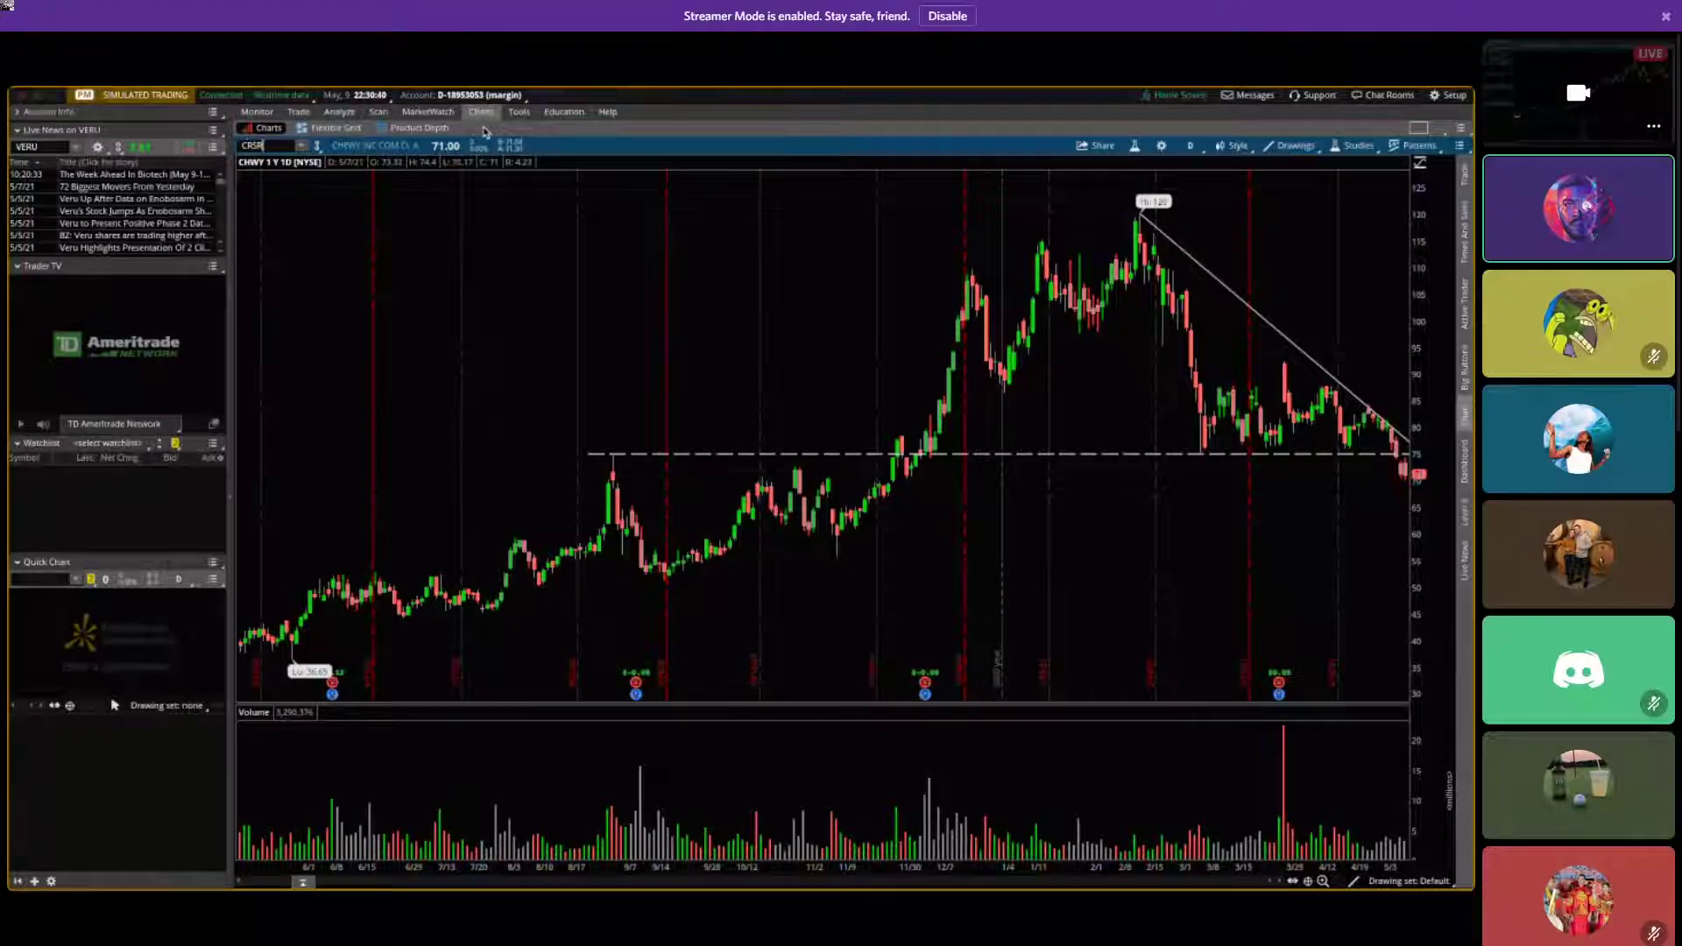
key("Return")
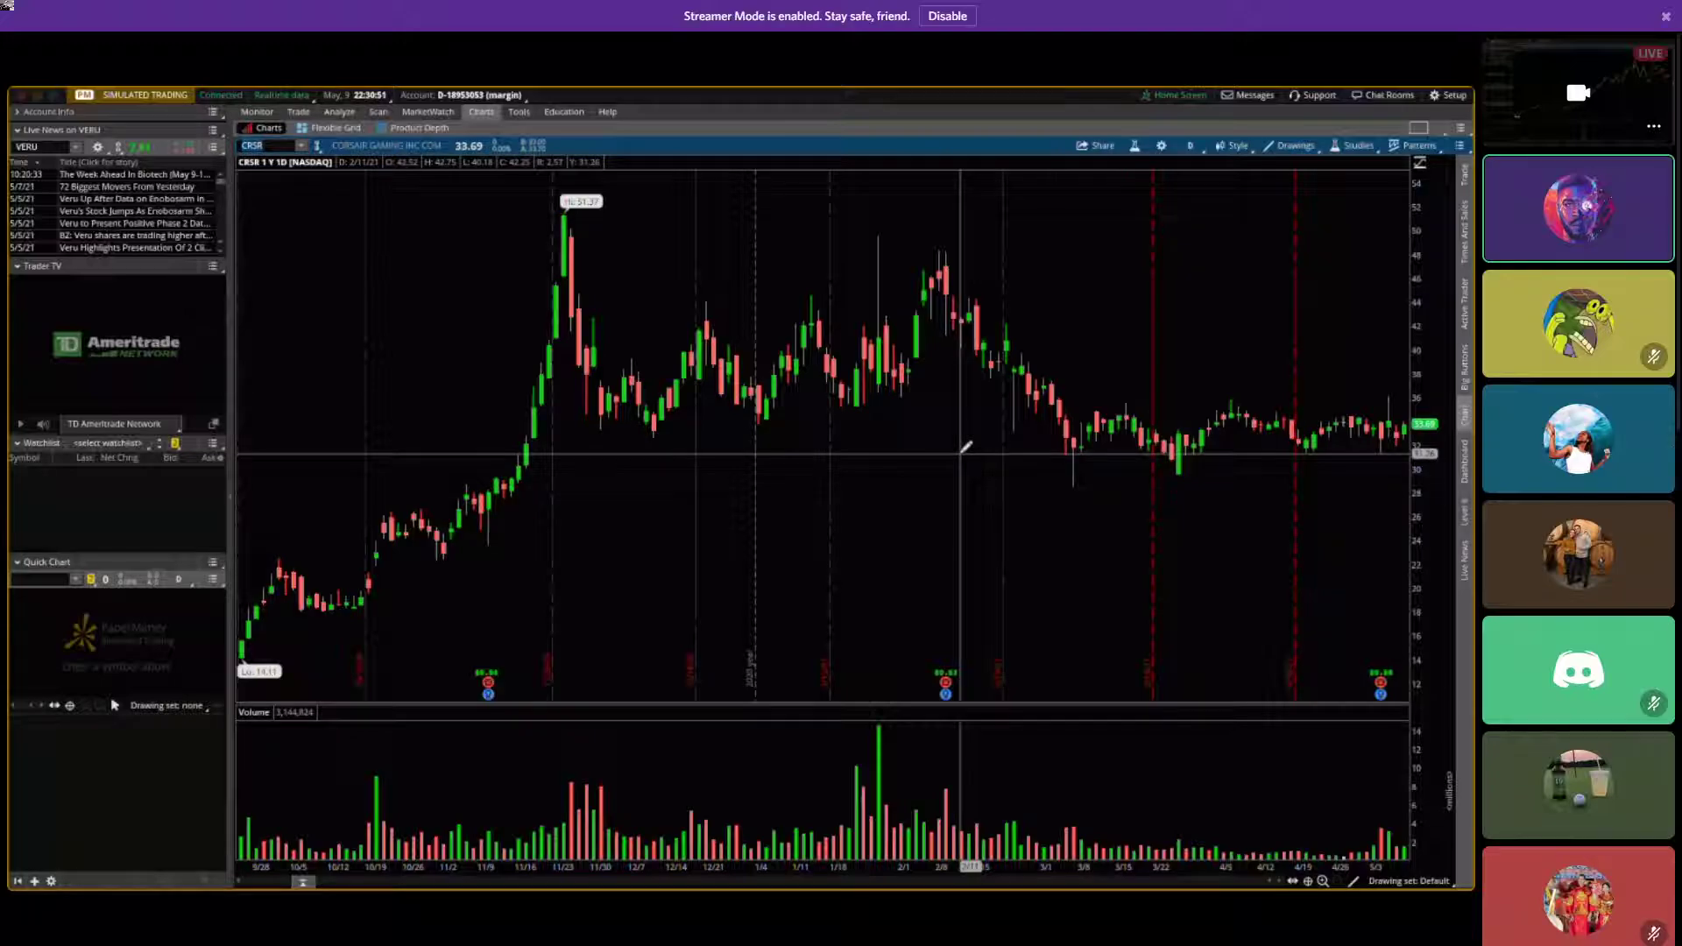
Mark Corsair's recent sideways range with two horizontal price levels at about 35 and 31.5.
left_click(1290, 146)
mouse_move(1296, 254)
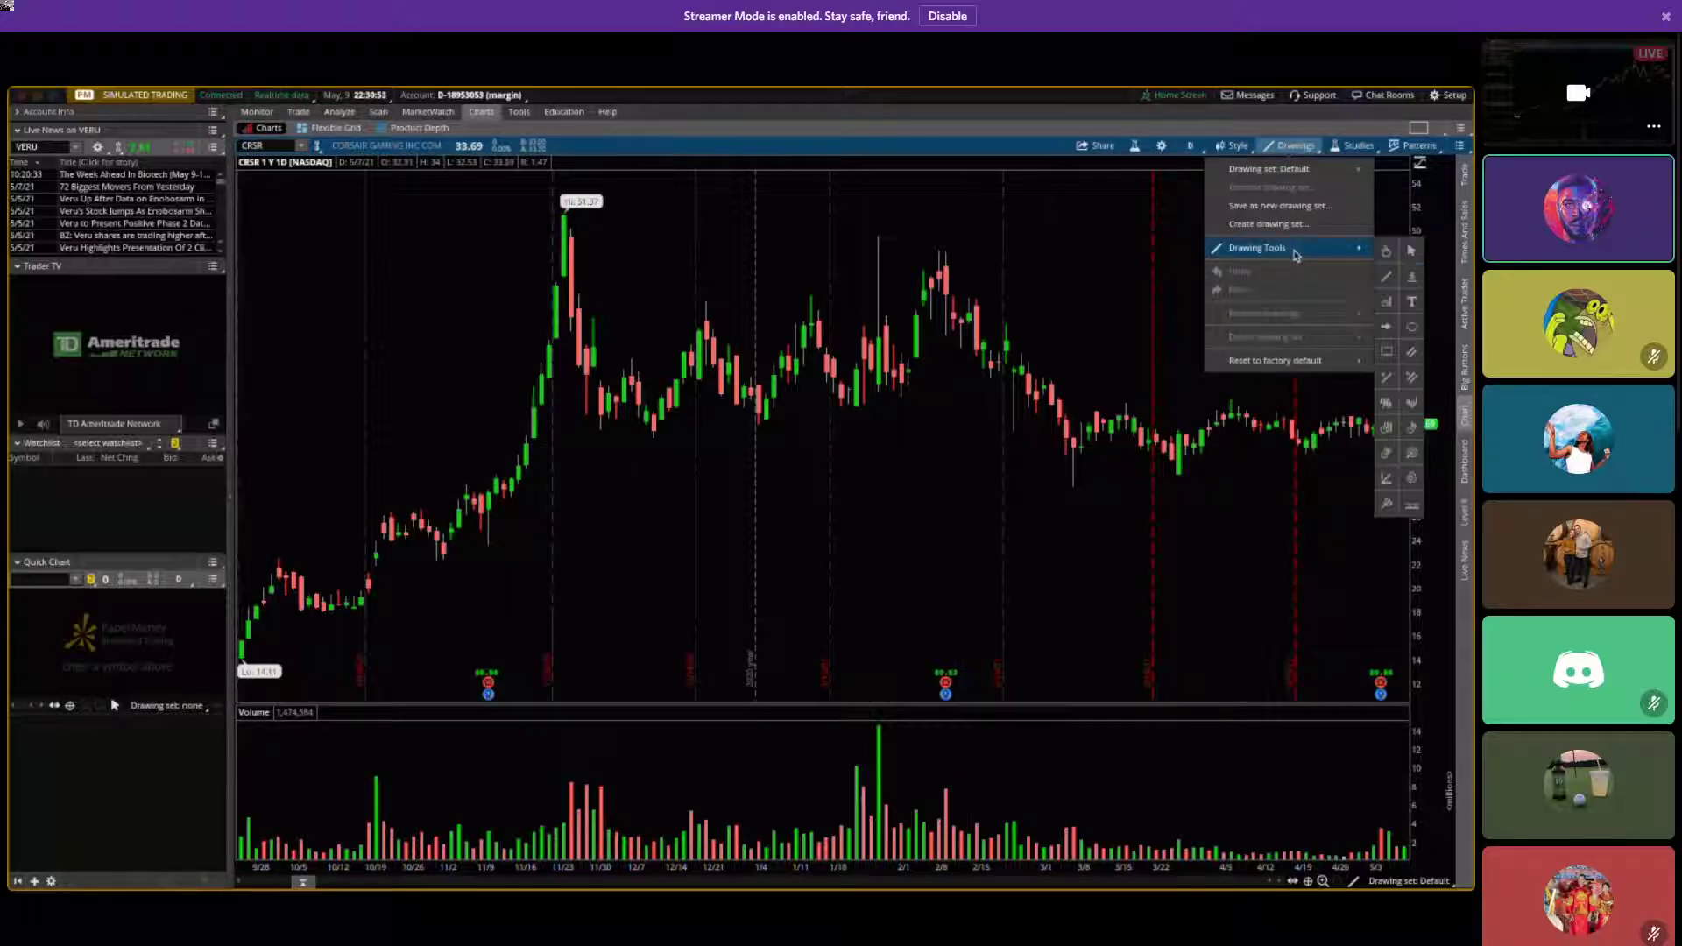
left_click(1410, 276)
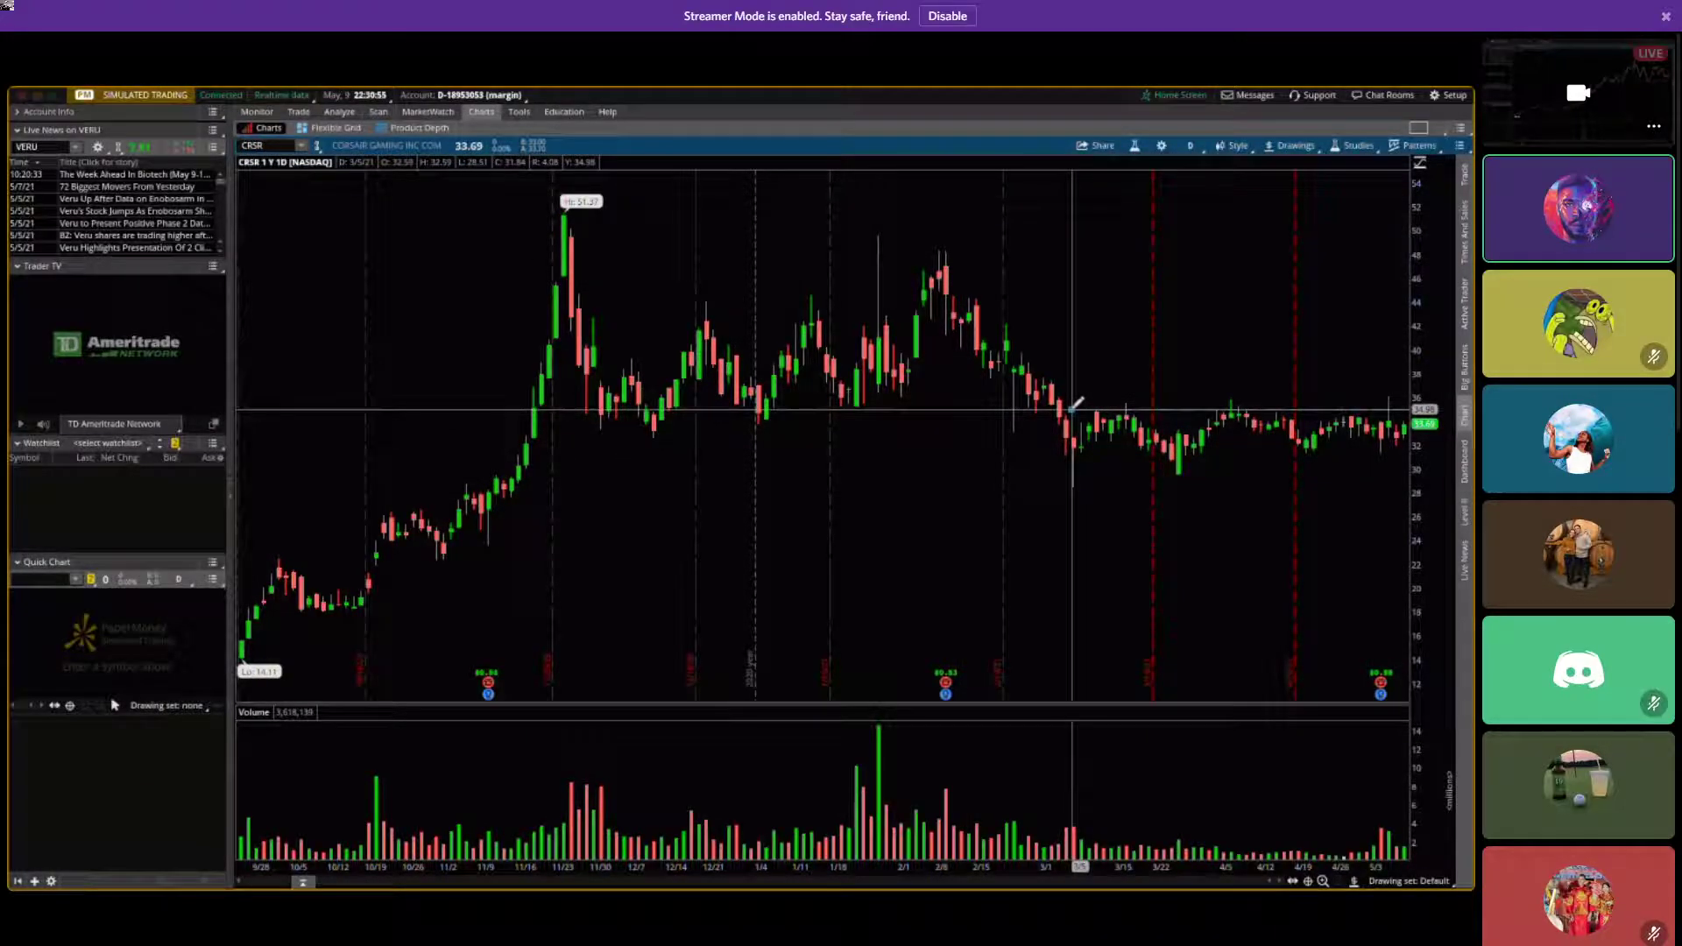
left_click(1072, 409)
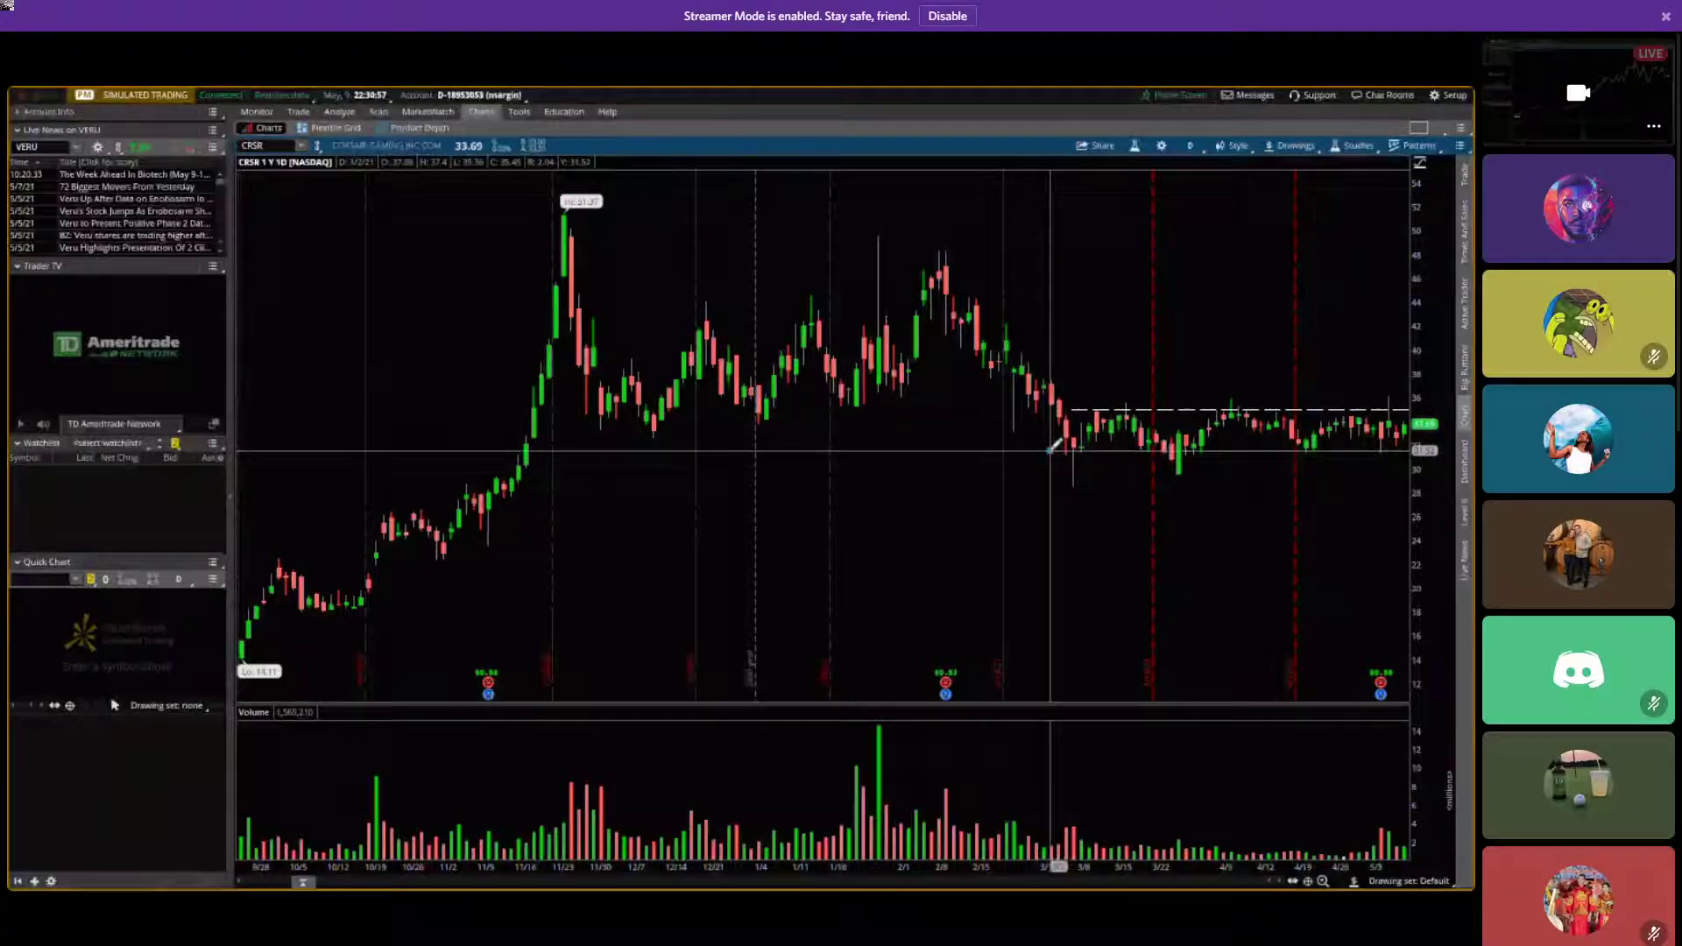
left_click(1052, 451)
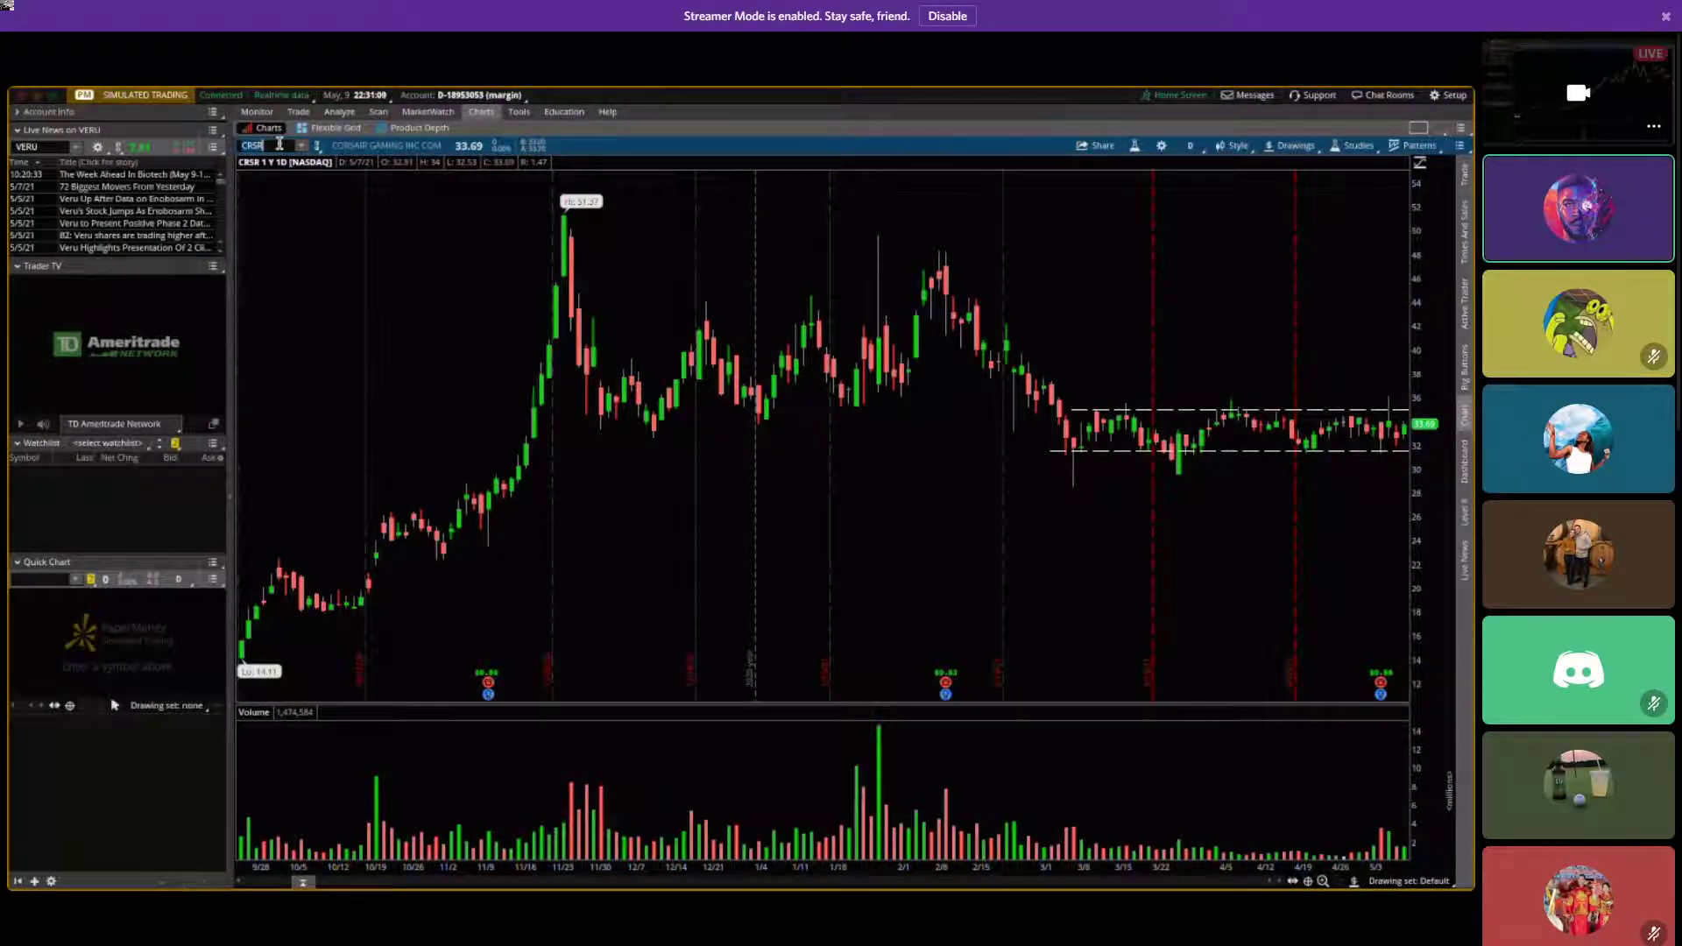
Load the daily charts of Micron (MU) and Advanced Micro Devices (AMD) to review their support levels.
type("MU")
key("Return")
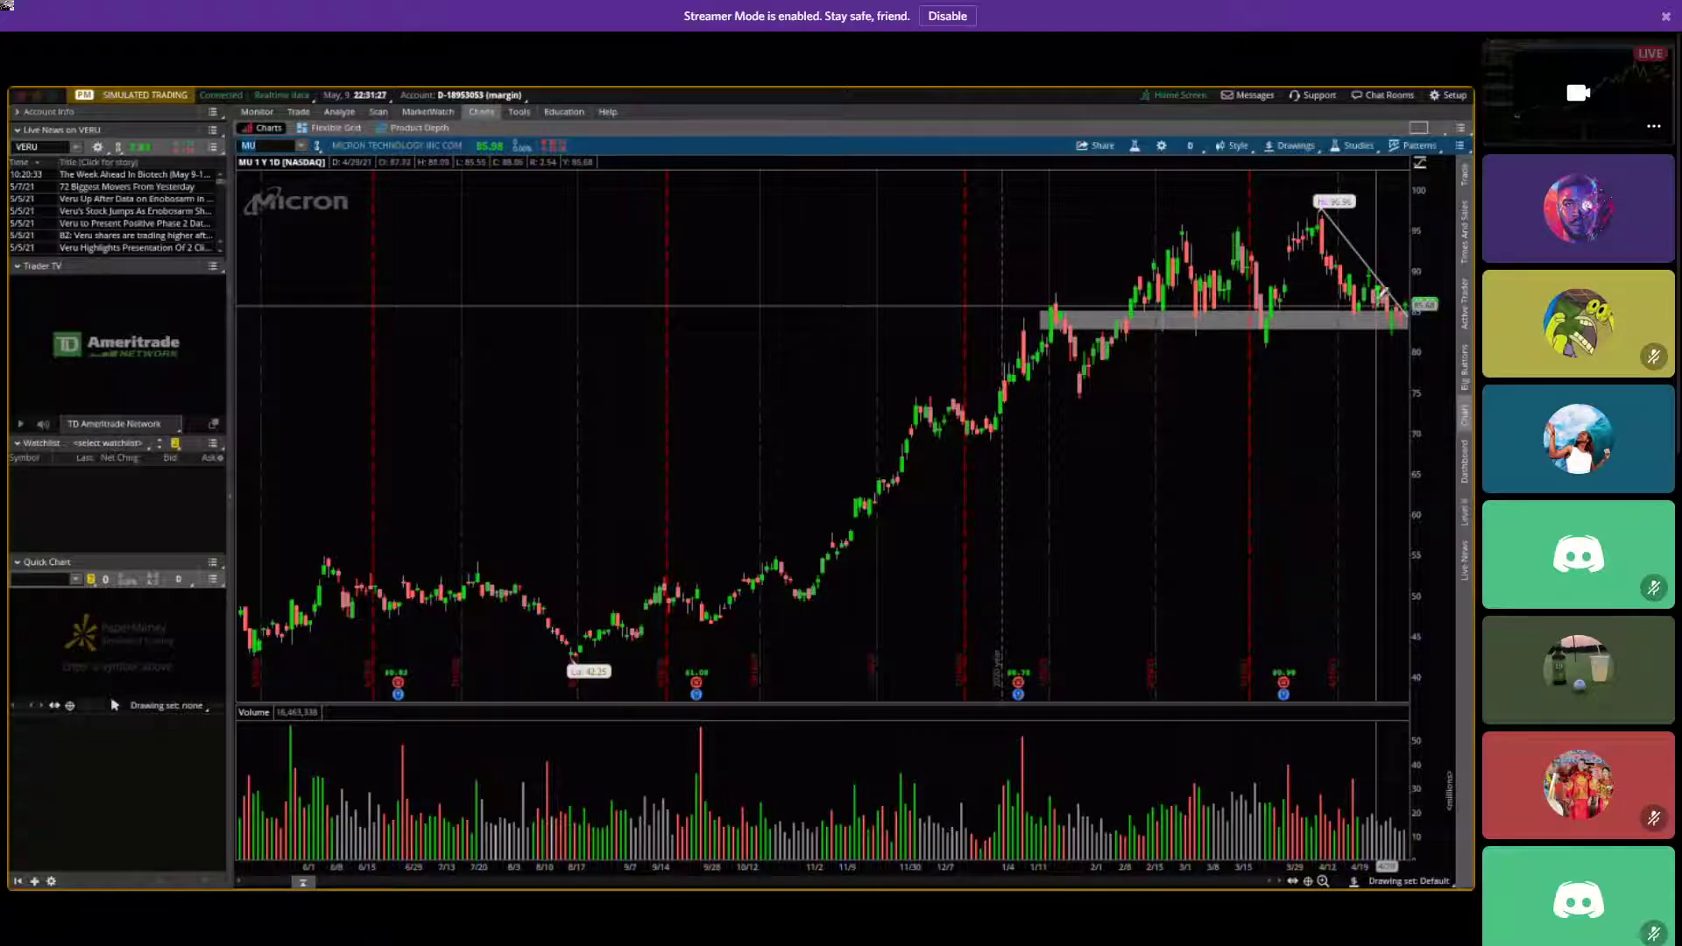
left_click(428, 113)
left_click(417, 127)
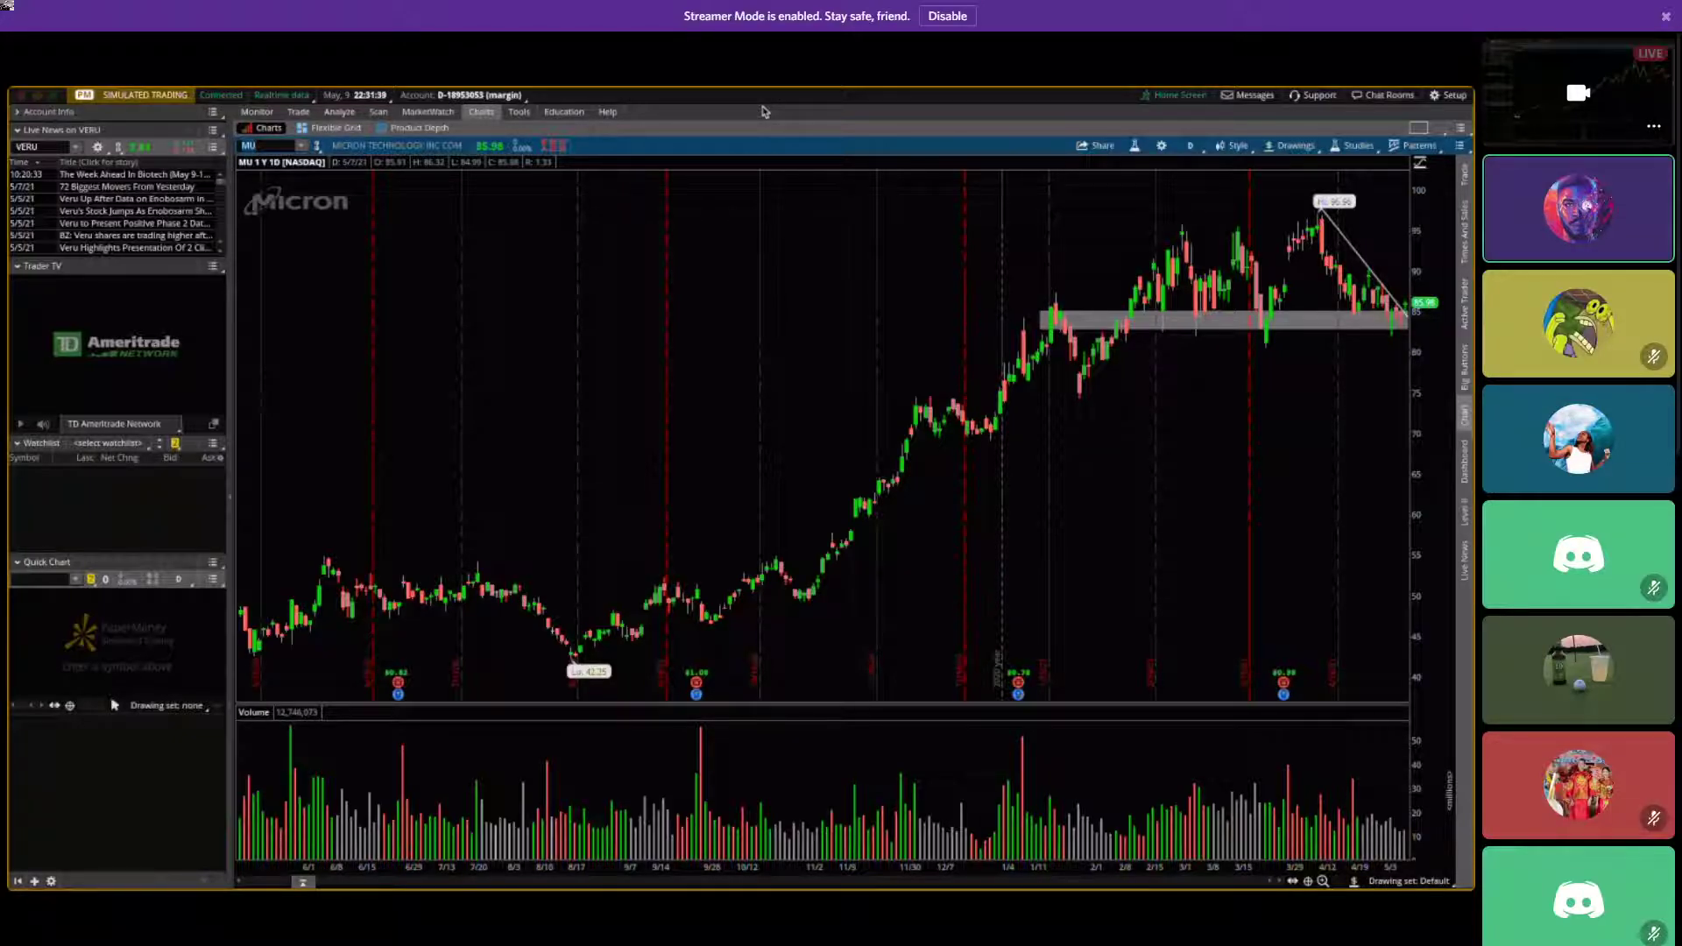
type("D")
key("Return")
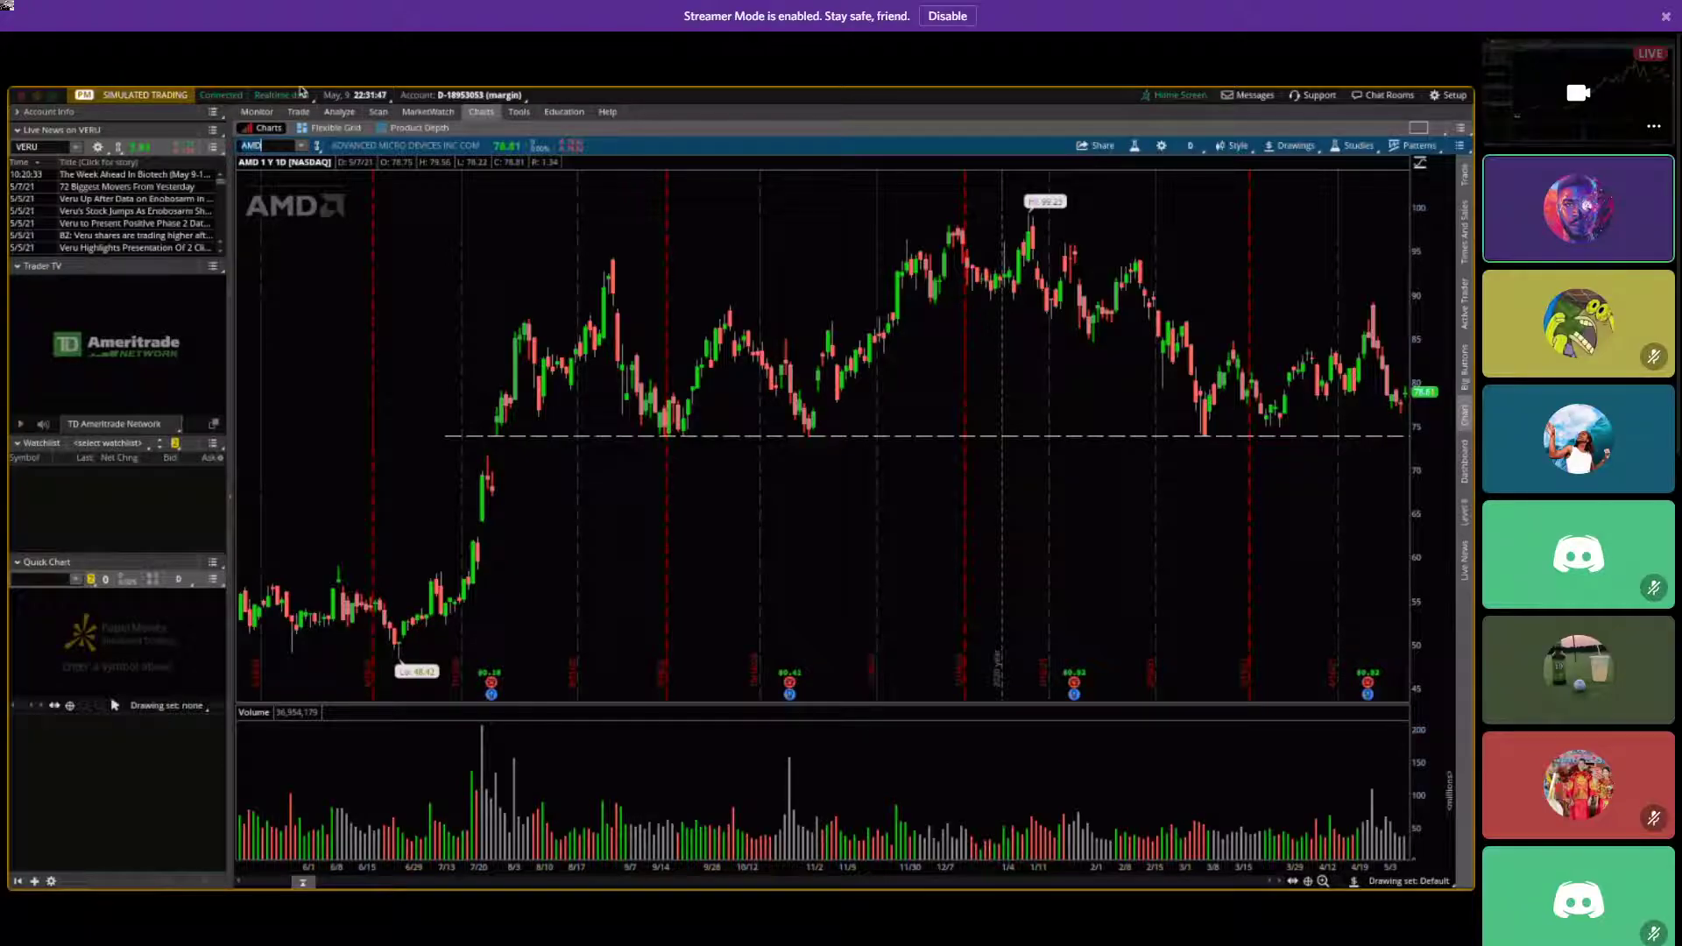
Load the daily charts of Snap (SNAP) and DraftKings (DKNG) to review their patterns.
type("SNAP")
key("Return")
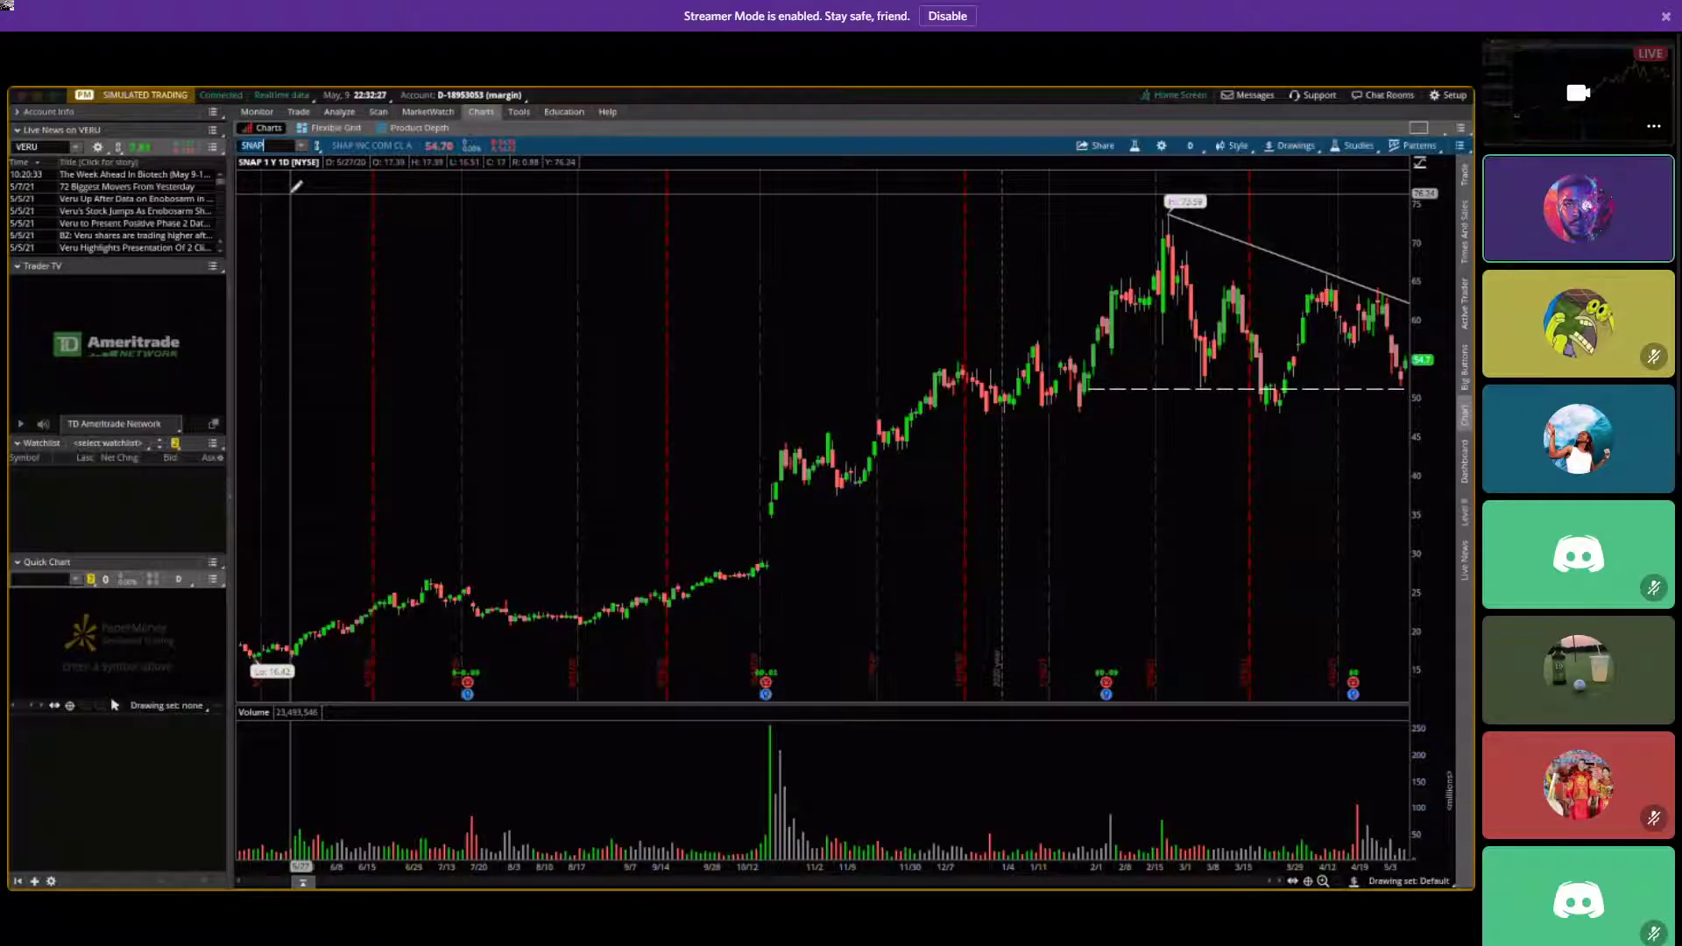
type("KNG")
key("Return")
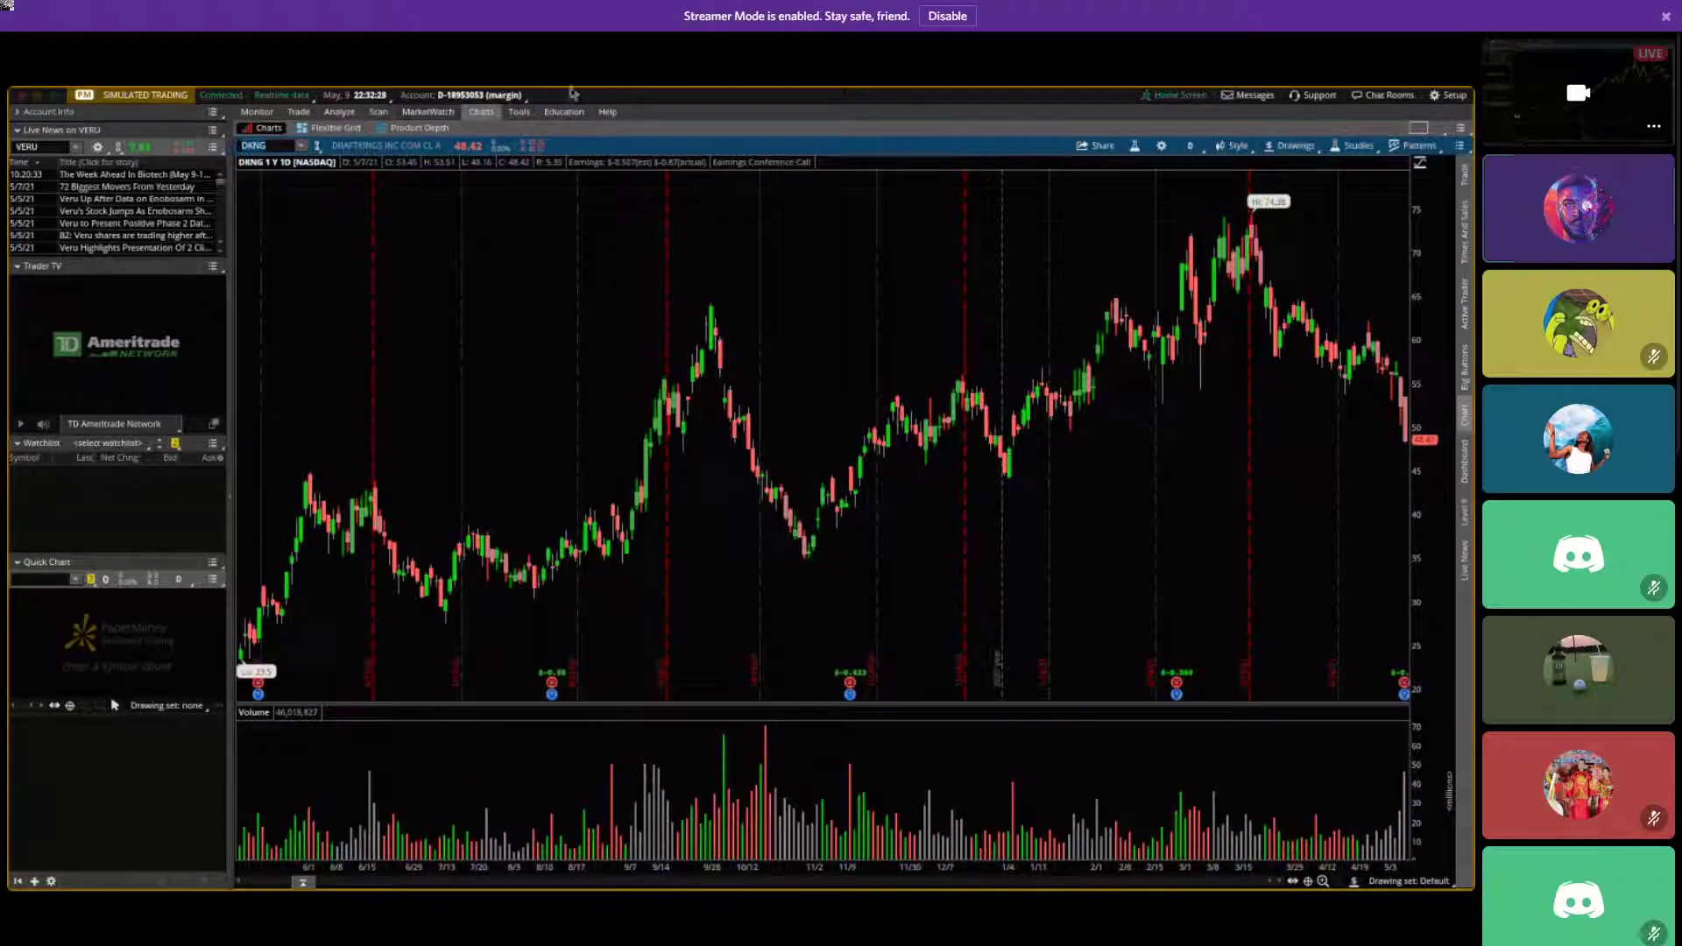
Draw a falling wedge on the DraftKings chart with a trendline down from the March high and another under the lows from about 60.
left_click(1292, 142)
mouse_move(1284, 254)
left_click(1395, 267)
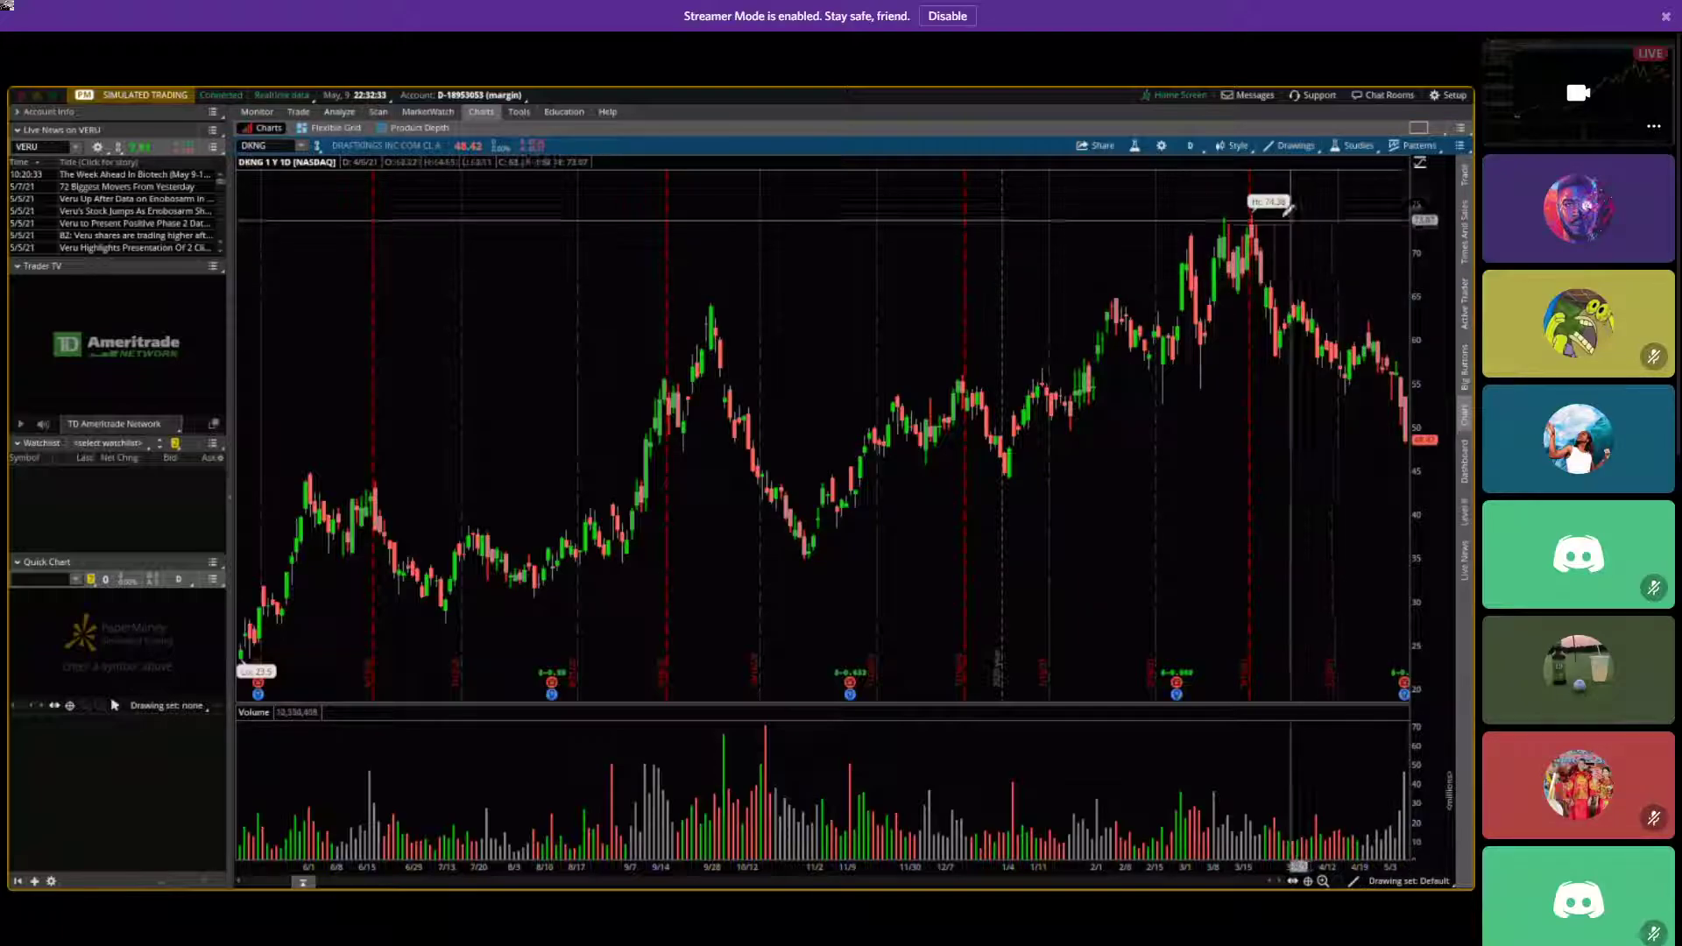
left_click_drag(1253, 213, 1406, 368)
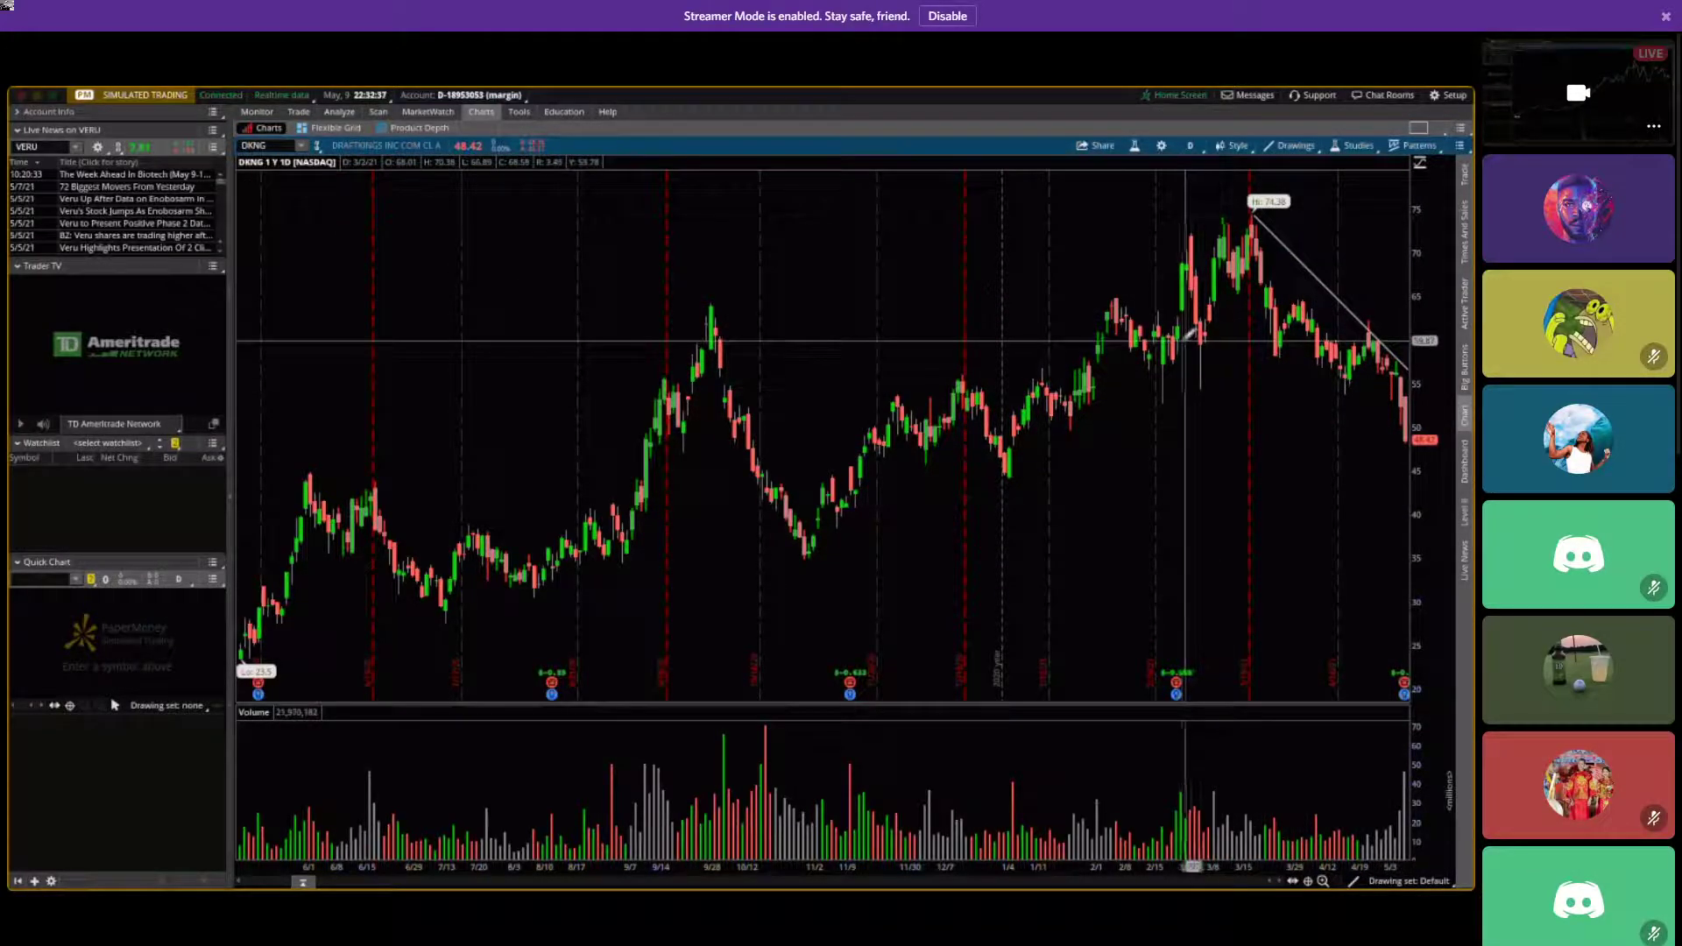
left_click_drag(1179, 340, 1405, 383)
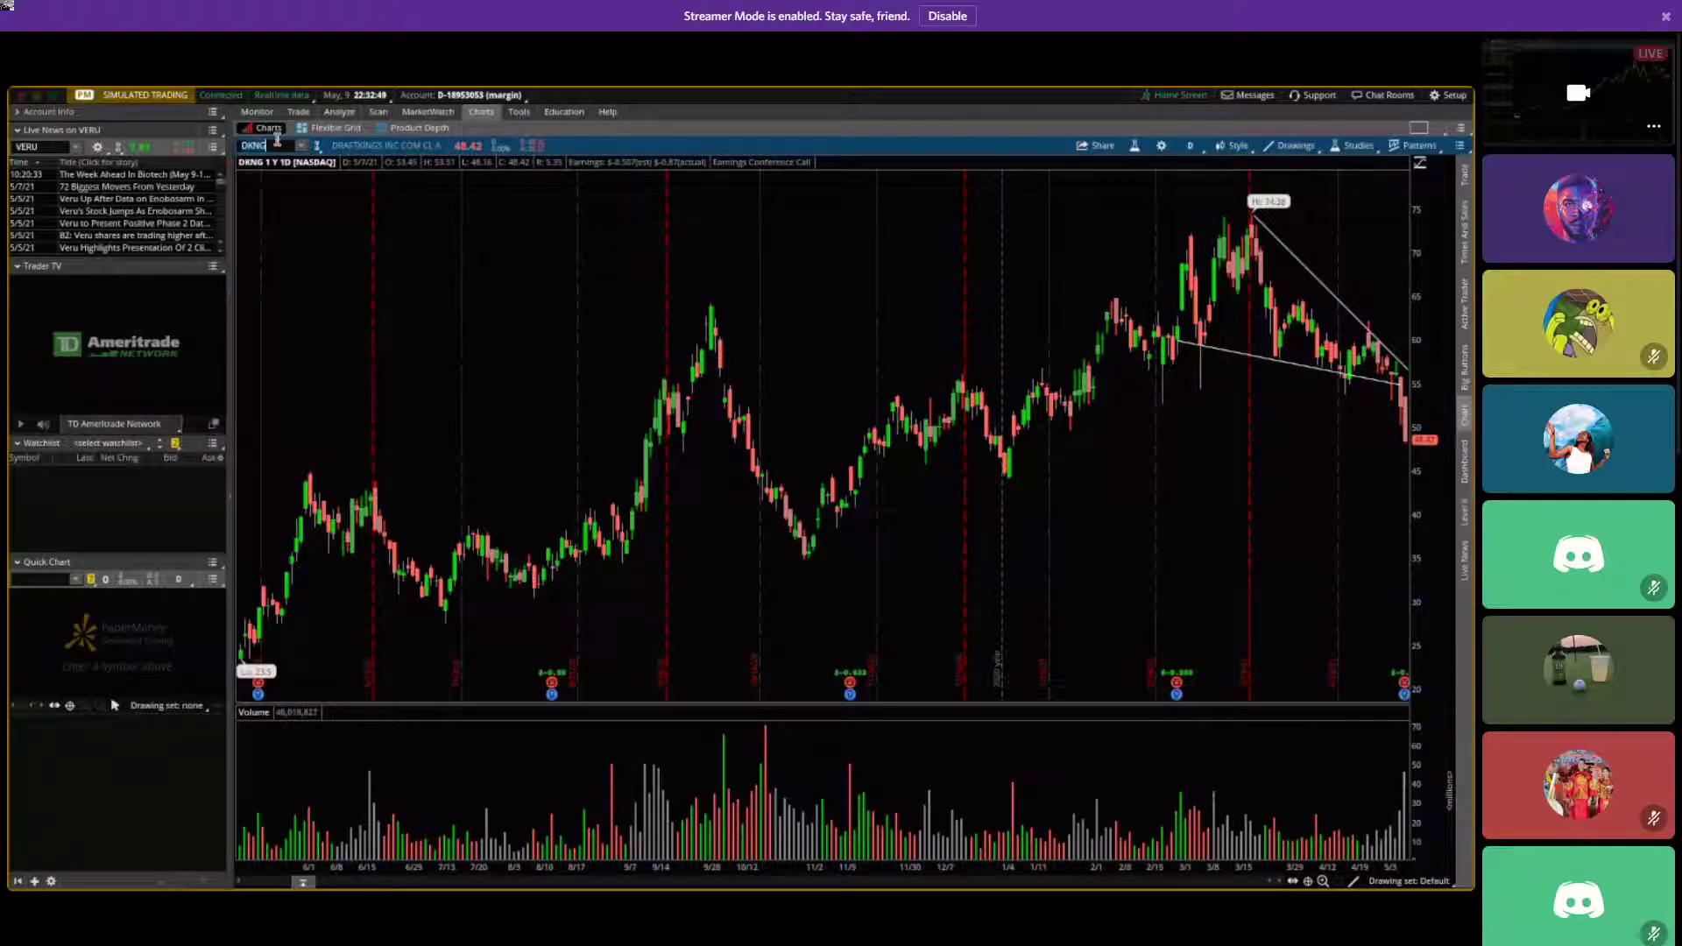
Bring up the United Airlines (UAL) daily chart for comparison and return to DraftKings (DKNG).
key("Return")
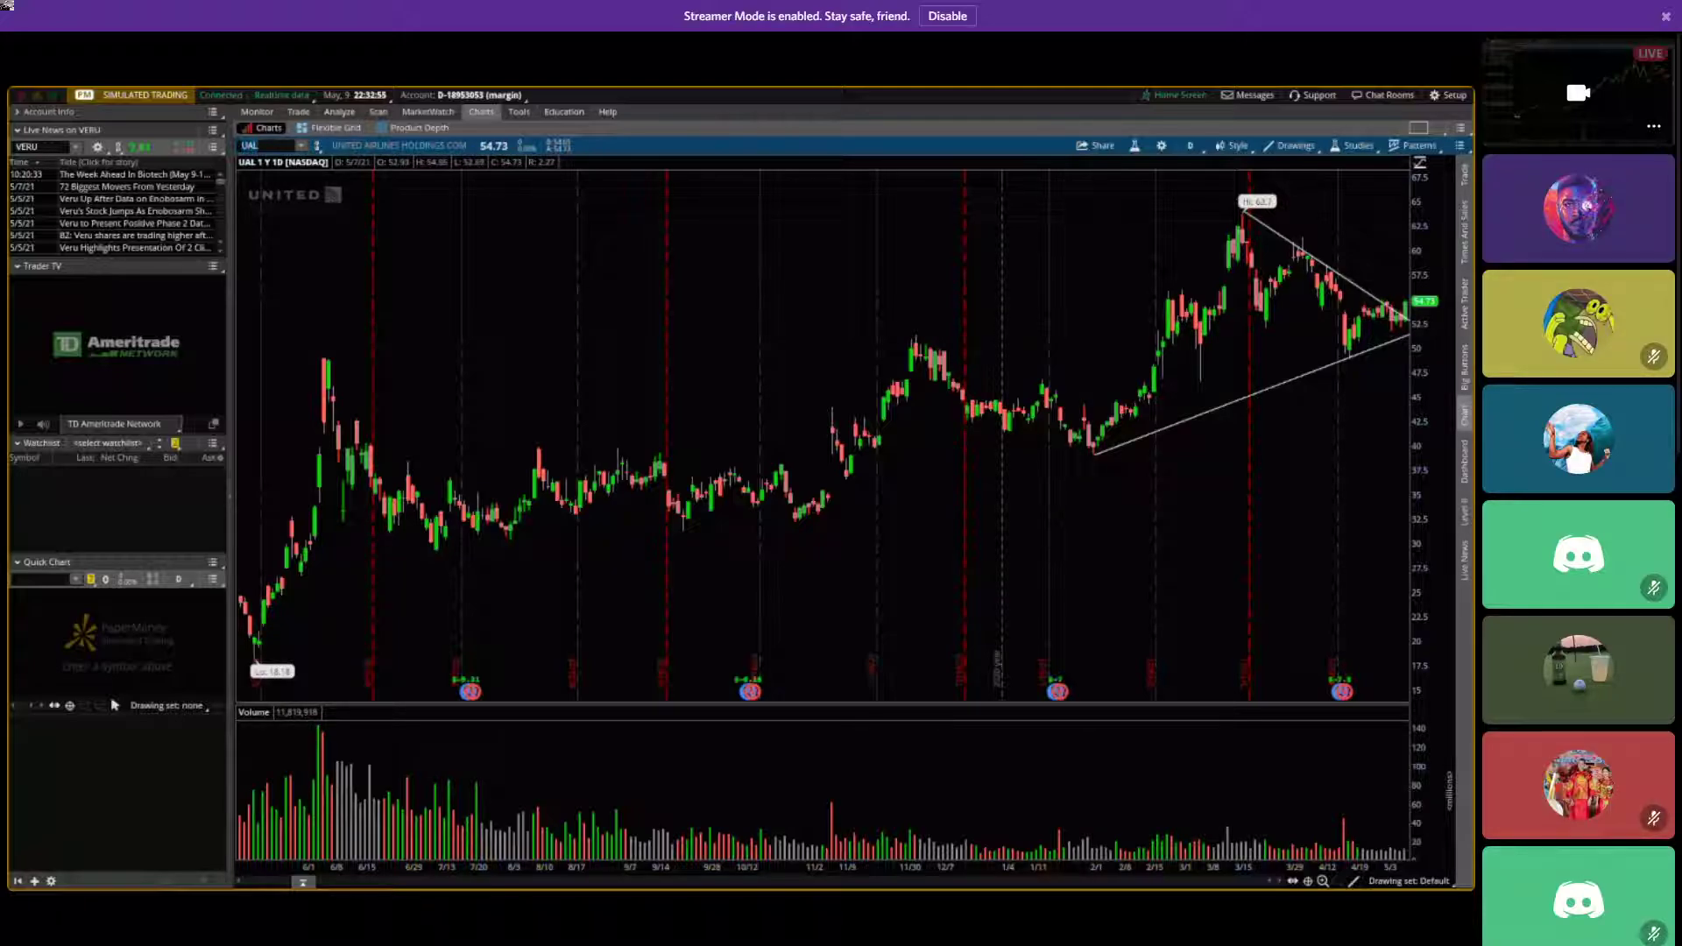
type("DKNG")
key("Return")
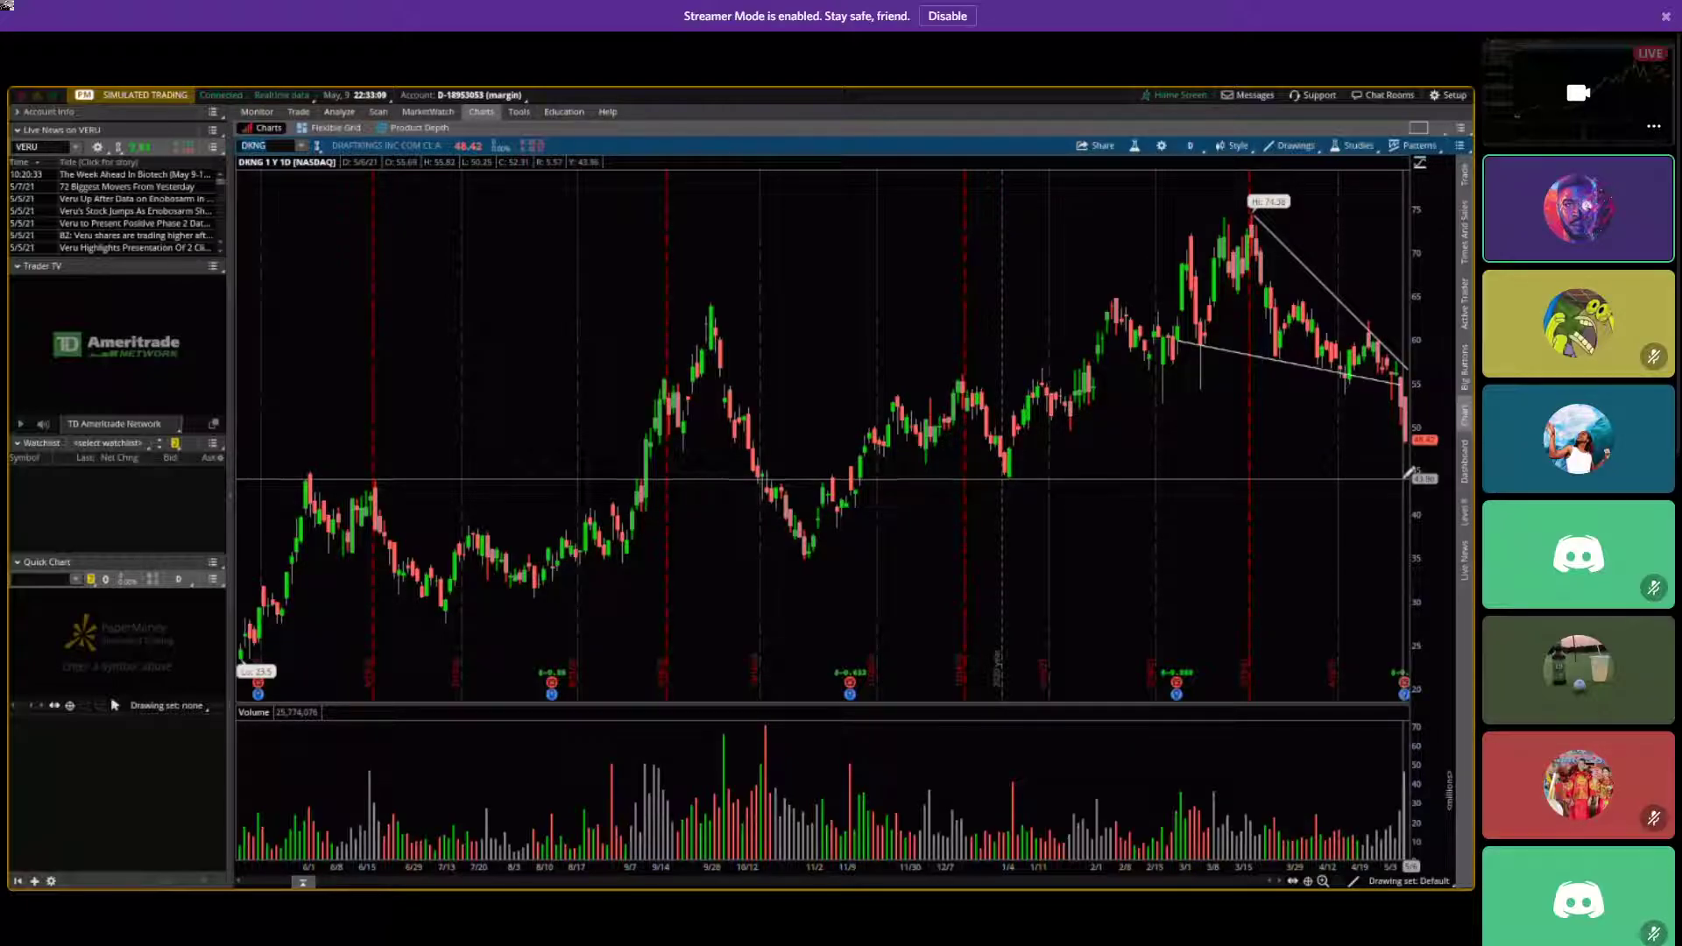
Add a horizontal price level at about 44.5 across the DraftKings chart, starting at the early June high.
left_click(1292, 146)
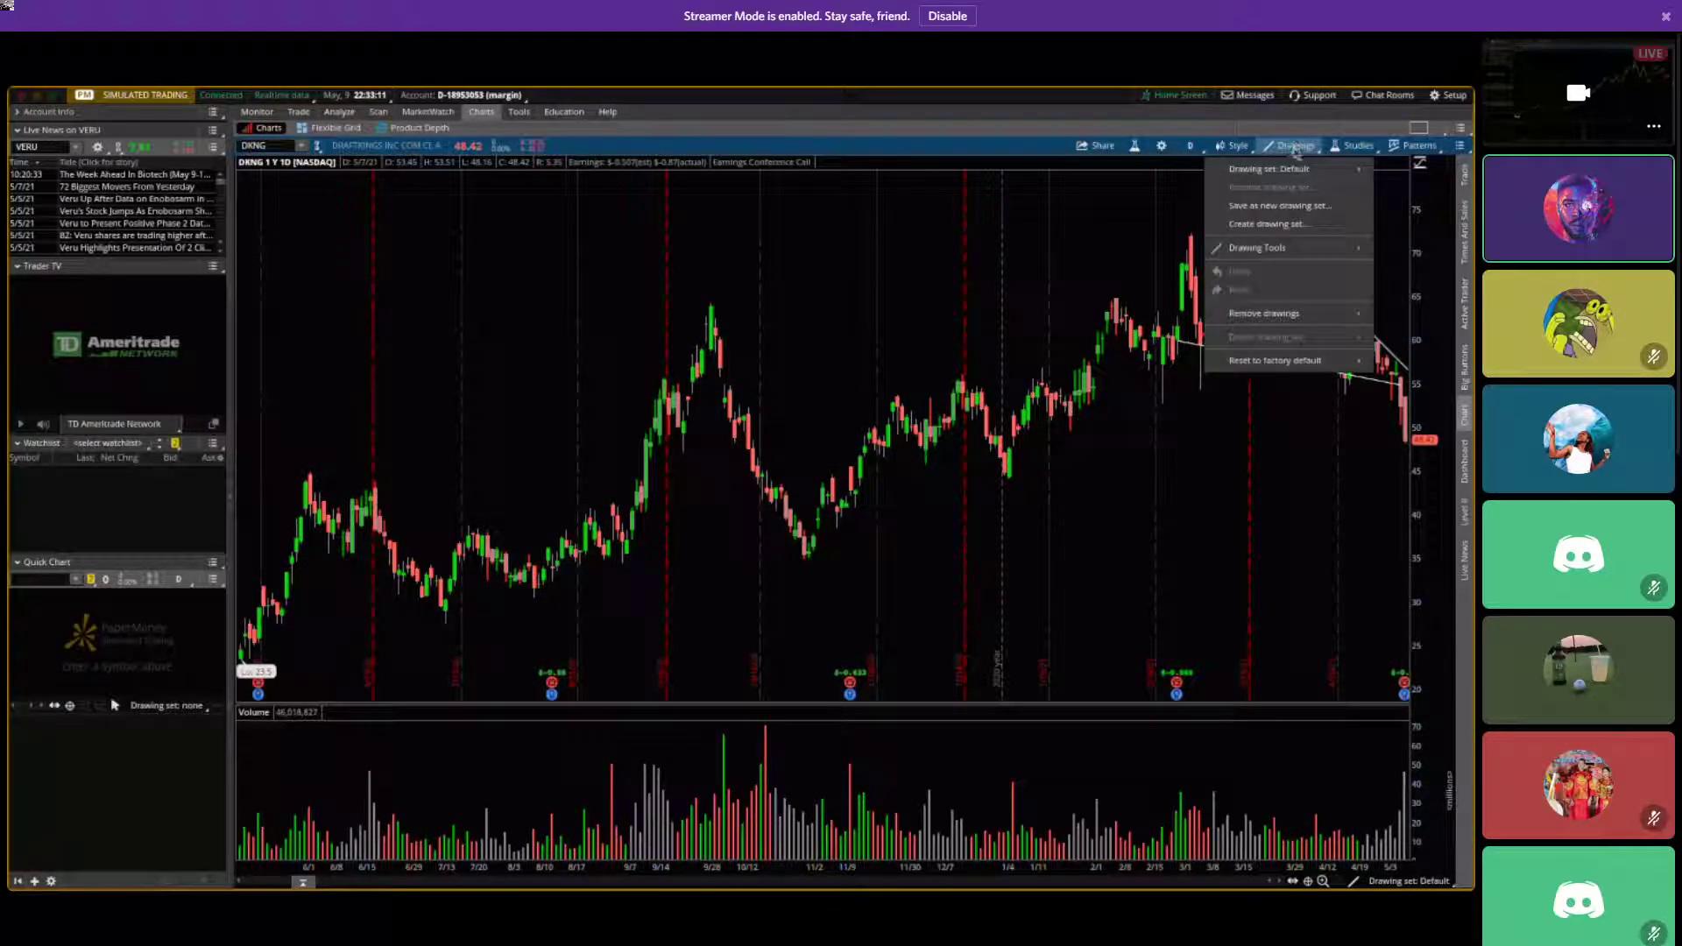
mouse_move(1297, 245)
left_click(1413, 279)
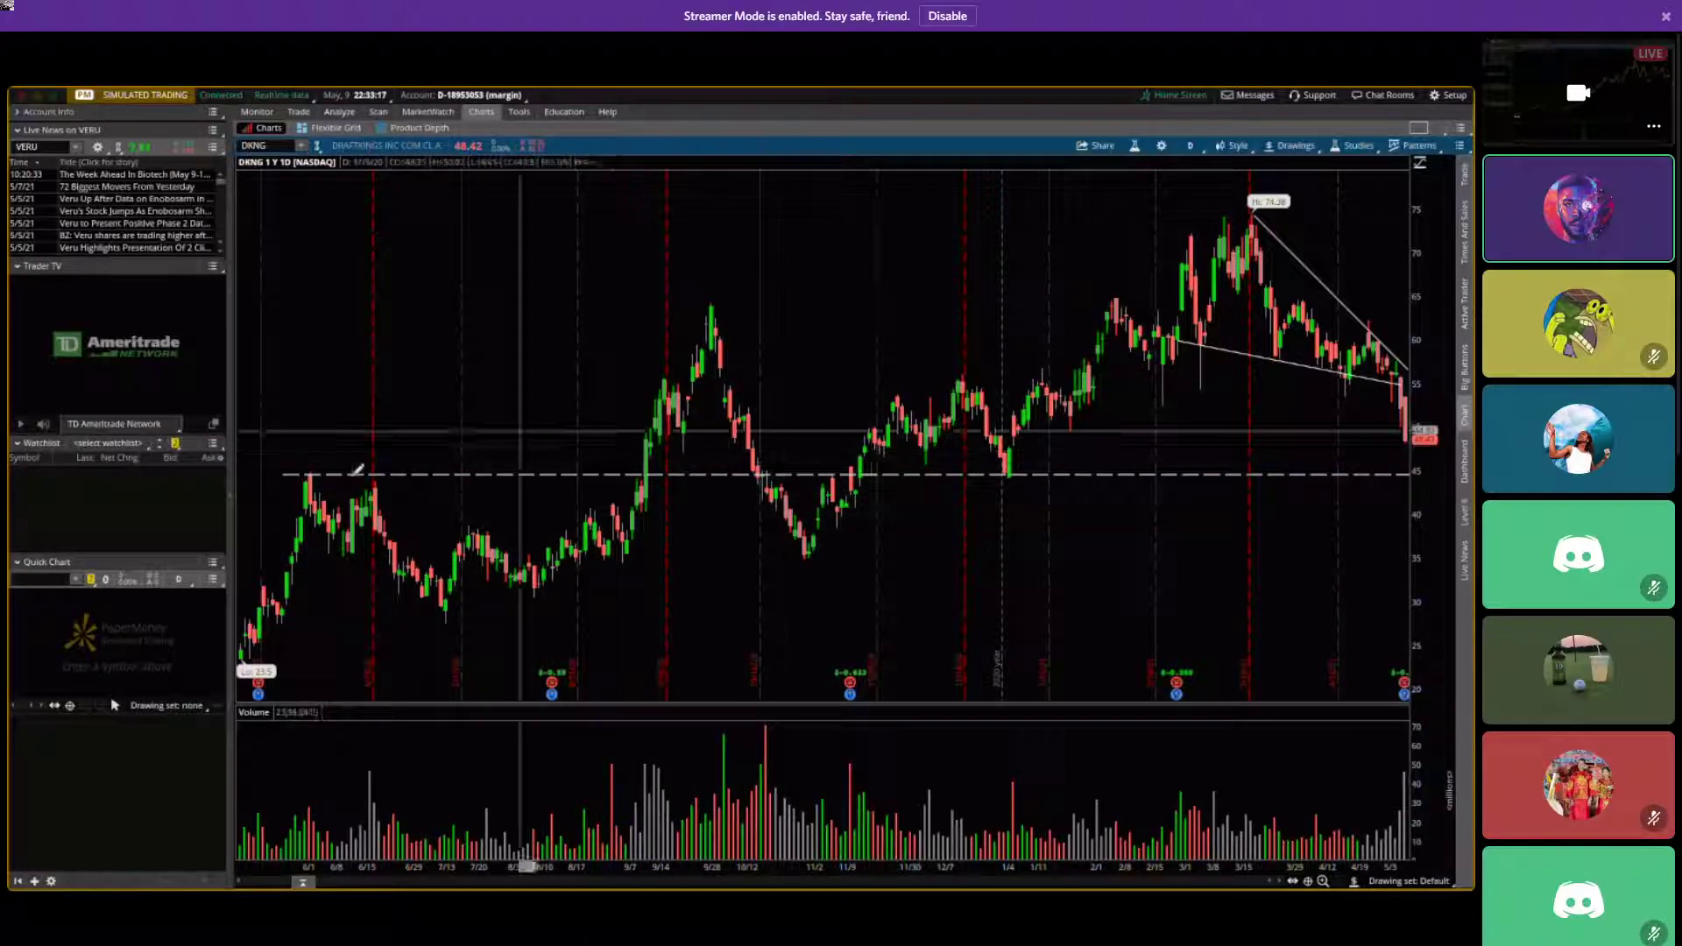
left_click(306, 472)
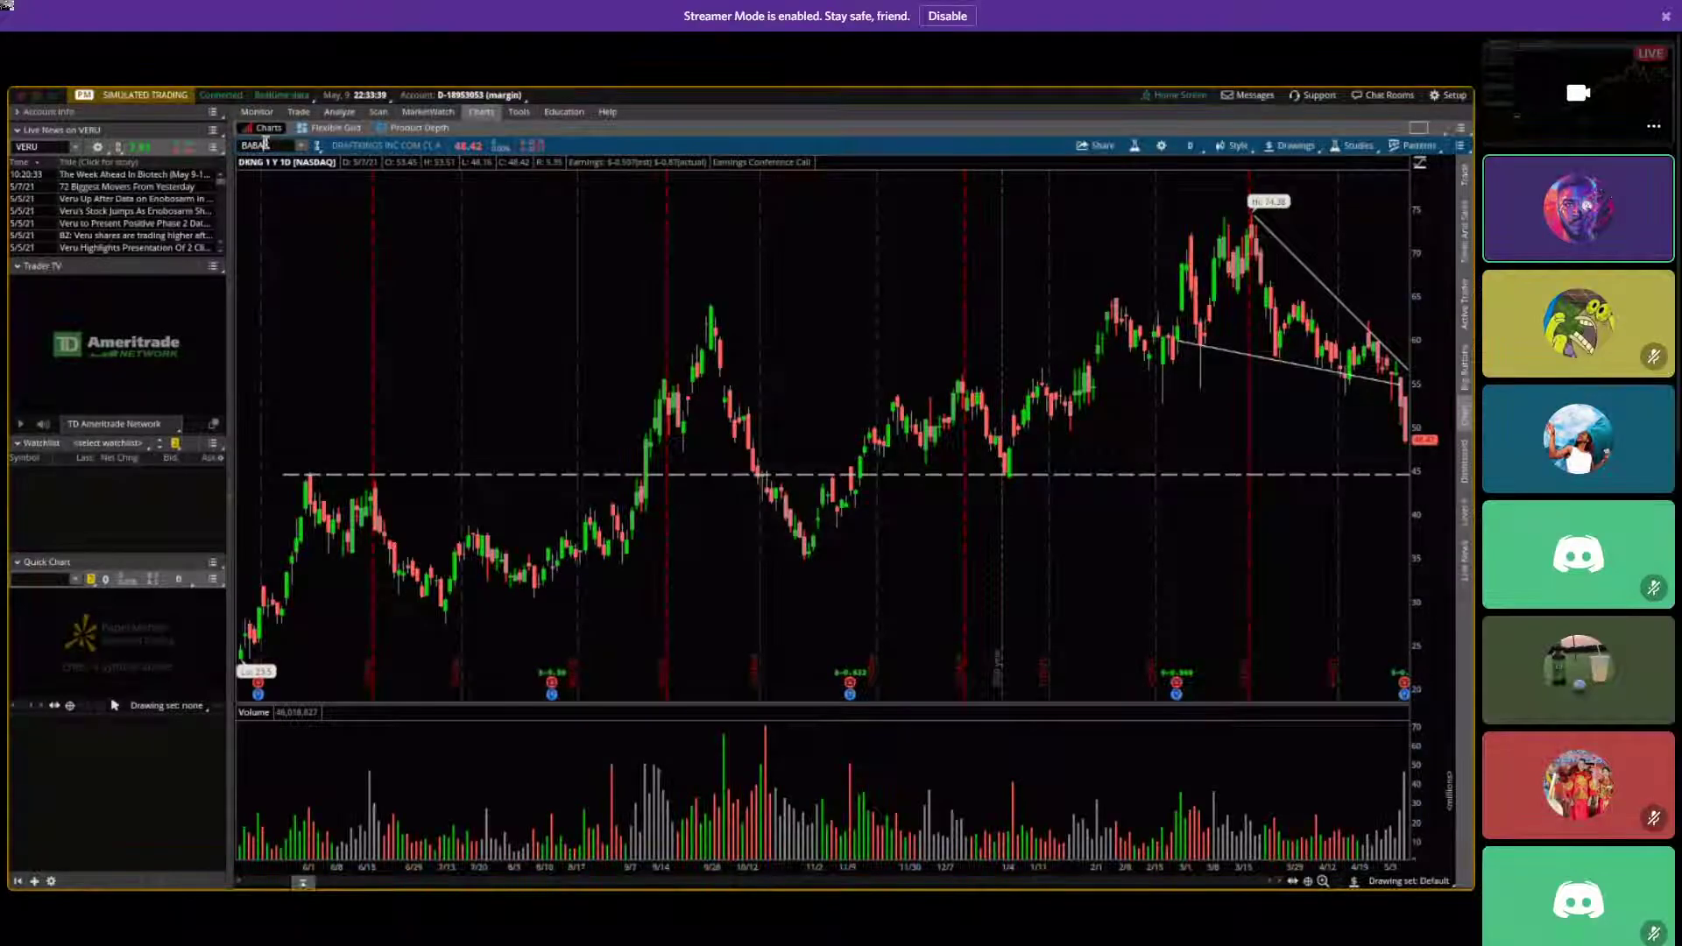
Load Alibaba (BABA) and switch its chart to the three-year weekly time frame.
key("Return")
left_click(1190, 145)
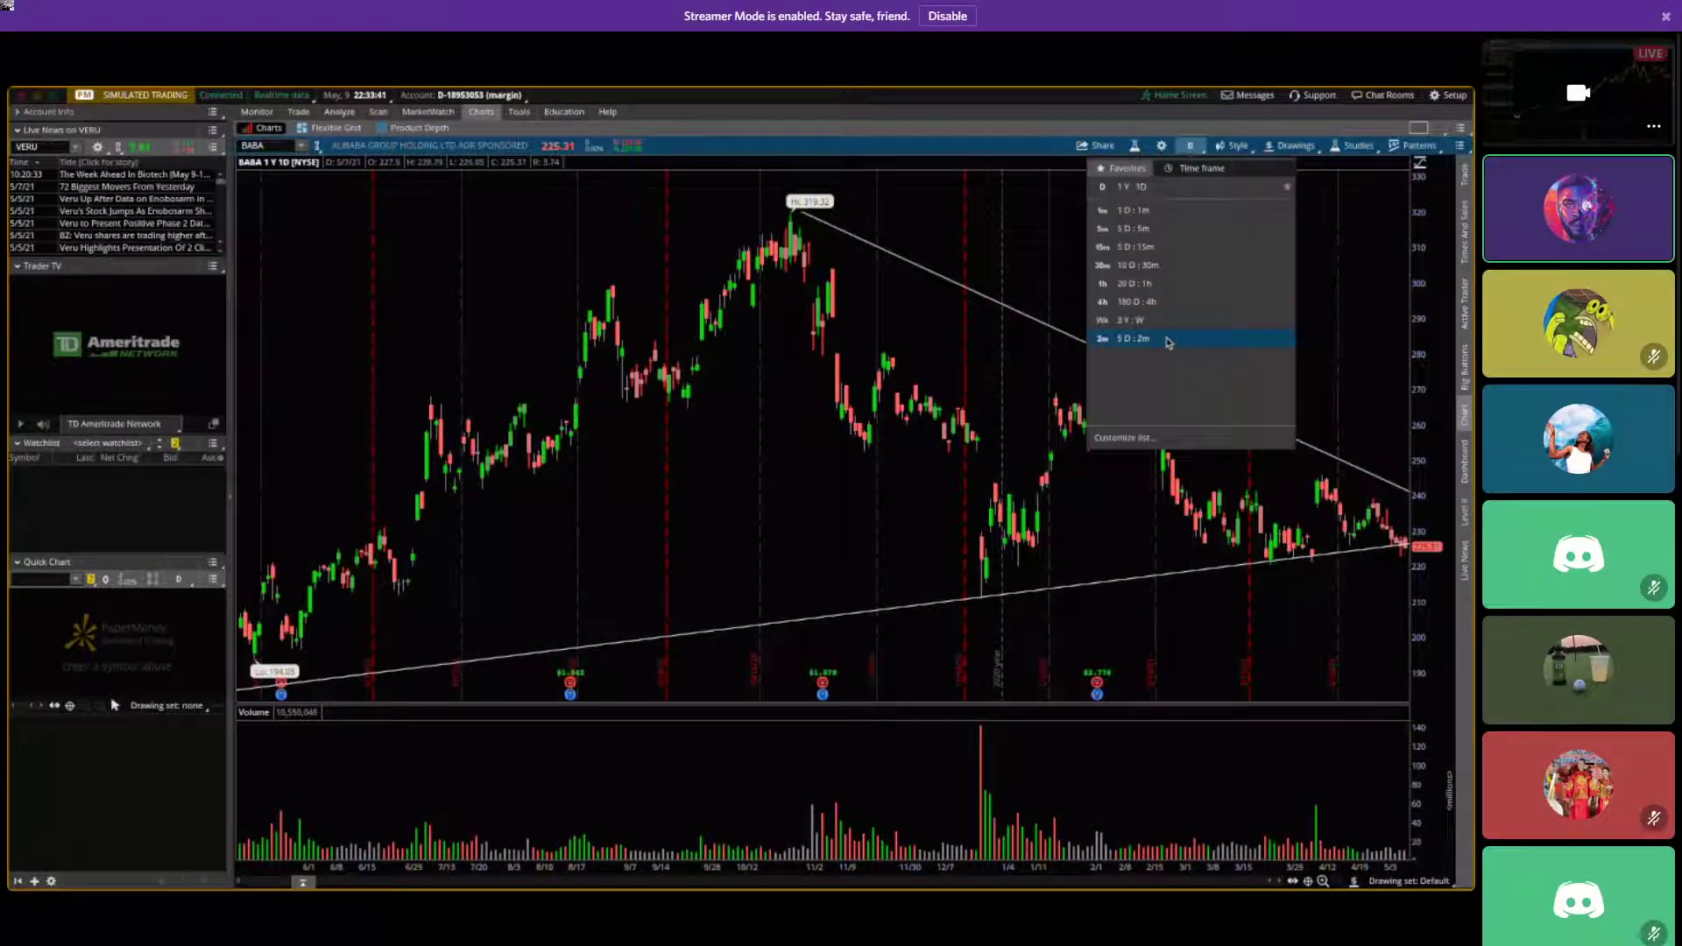
left_click(1168, 321)
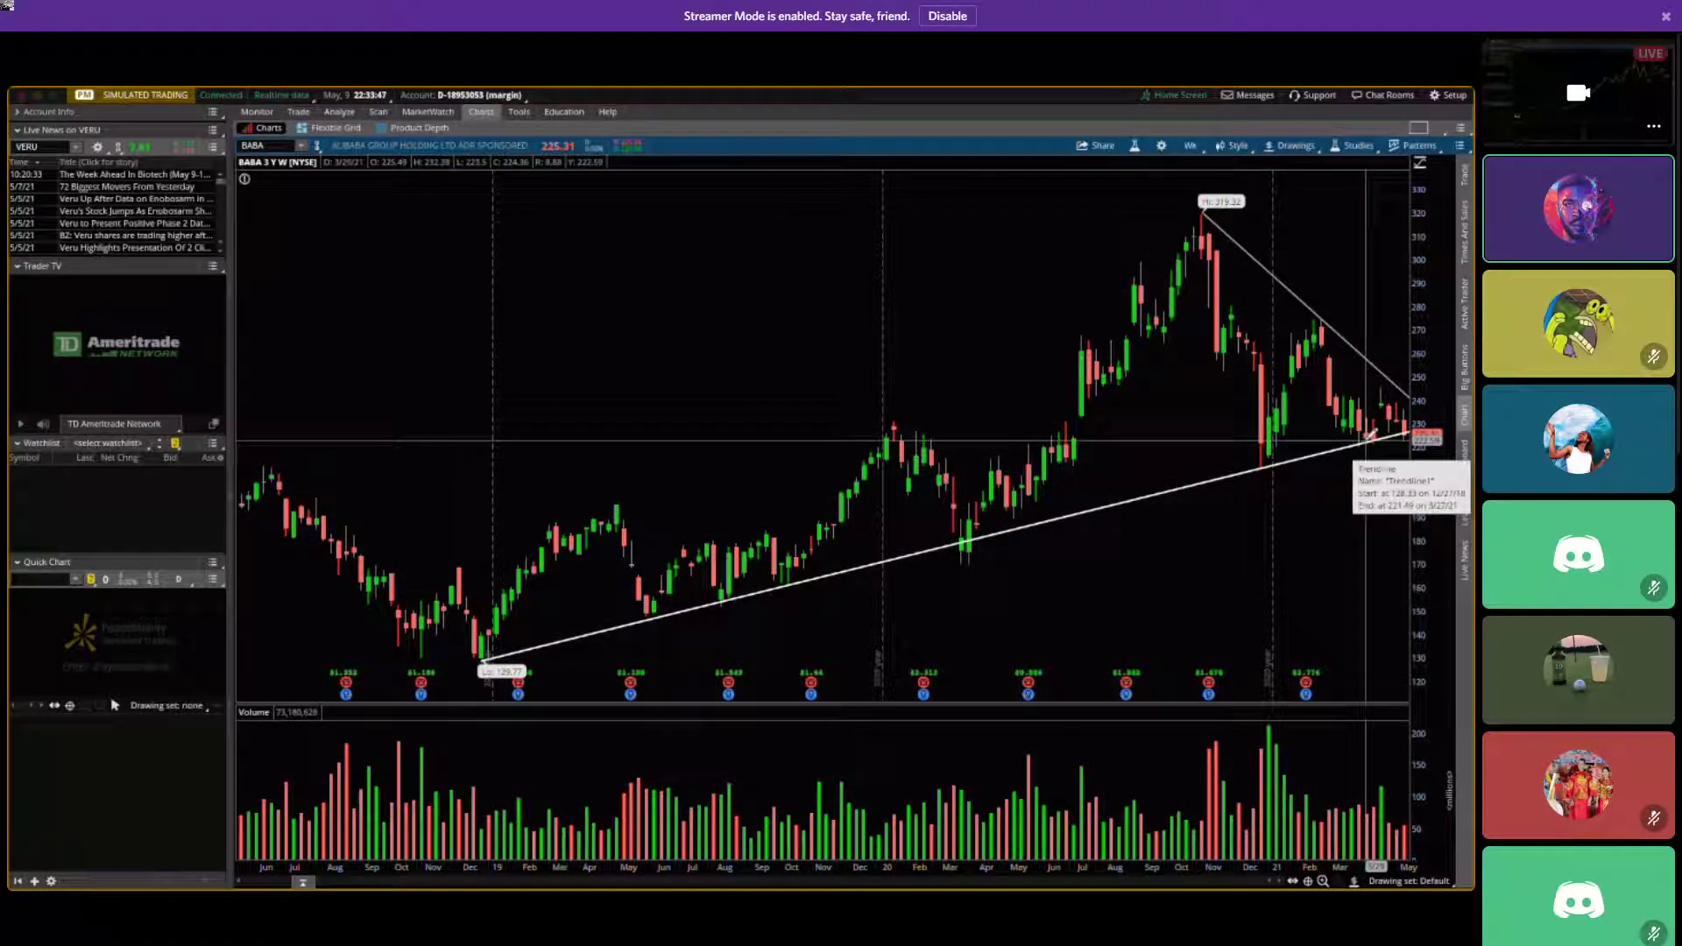
Shade a rectangular support zone at about 220 to 225 on the weekly Alibaba chart, from late 2019 onward, and remove it.
left_click(1289, 145)
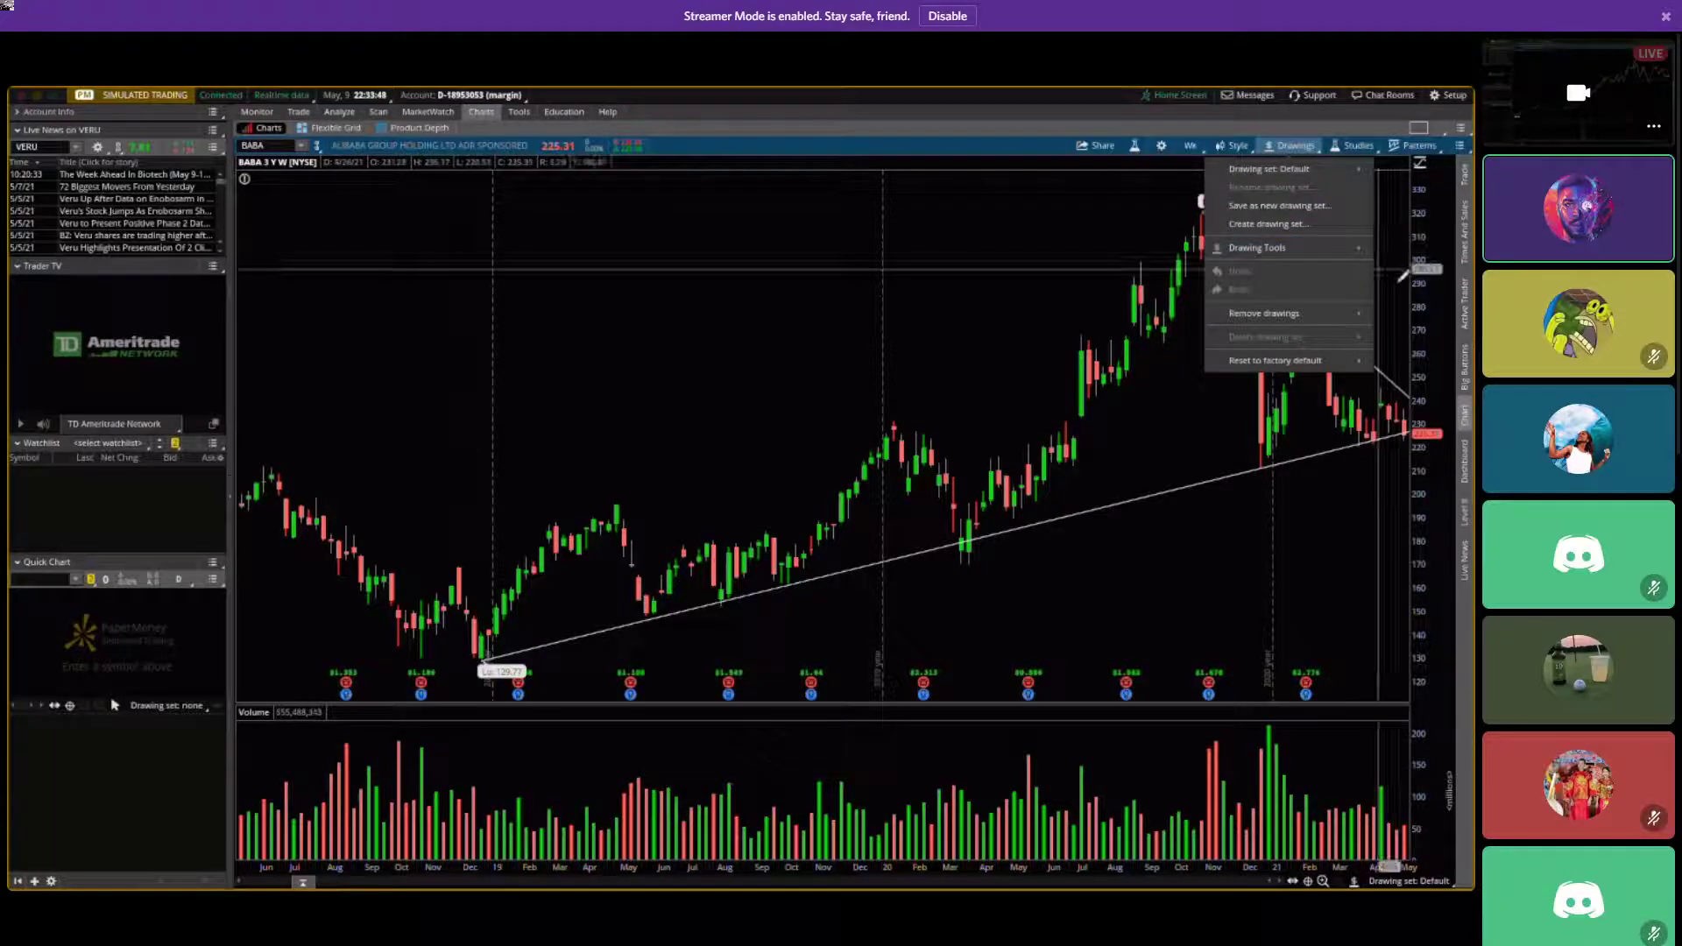
left_click(1391, 343)
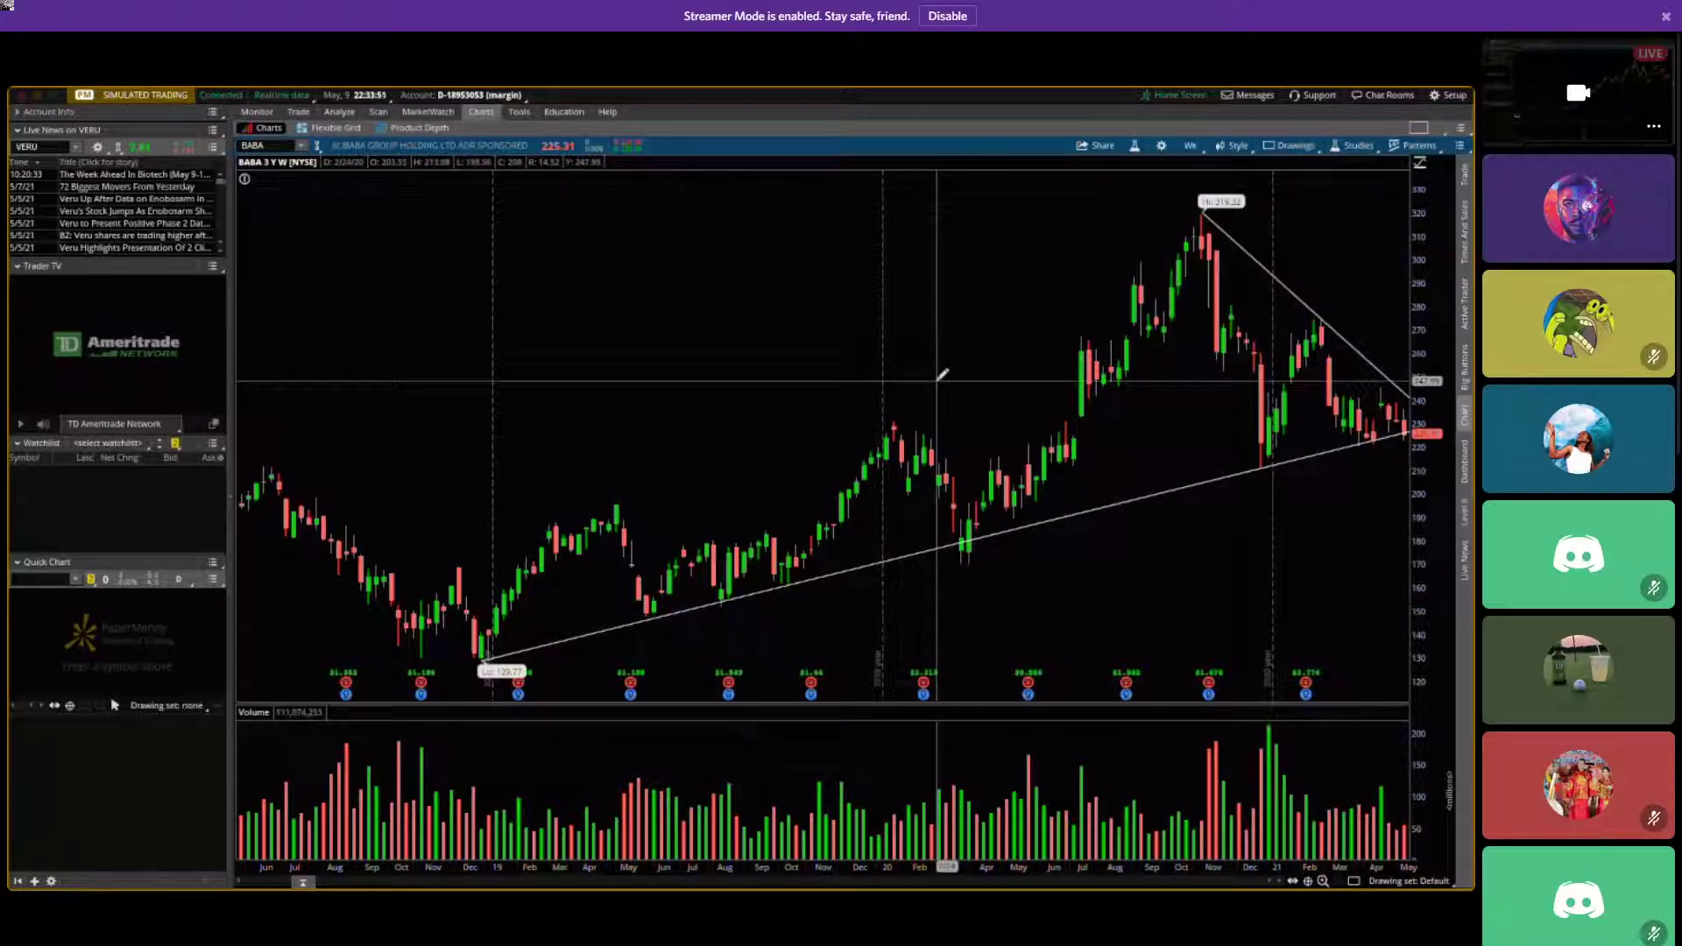
left_click(853, 435)
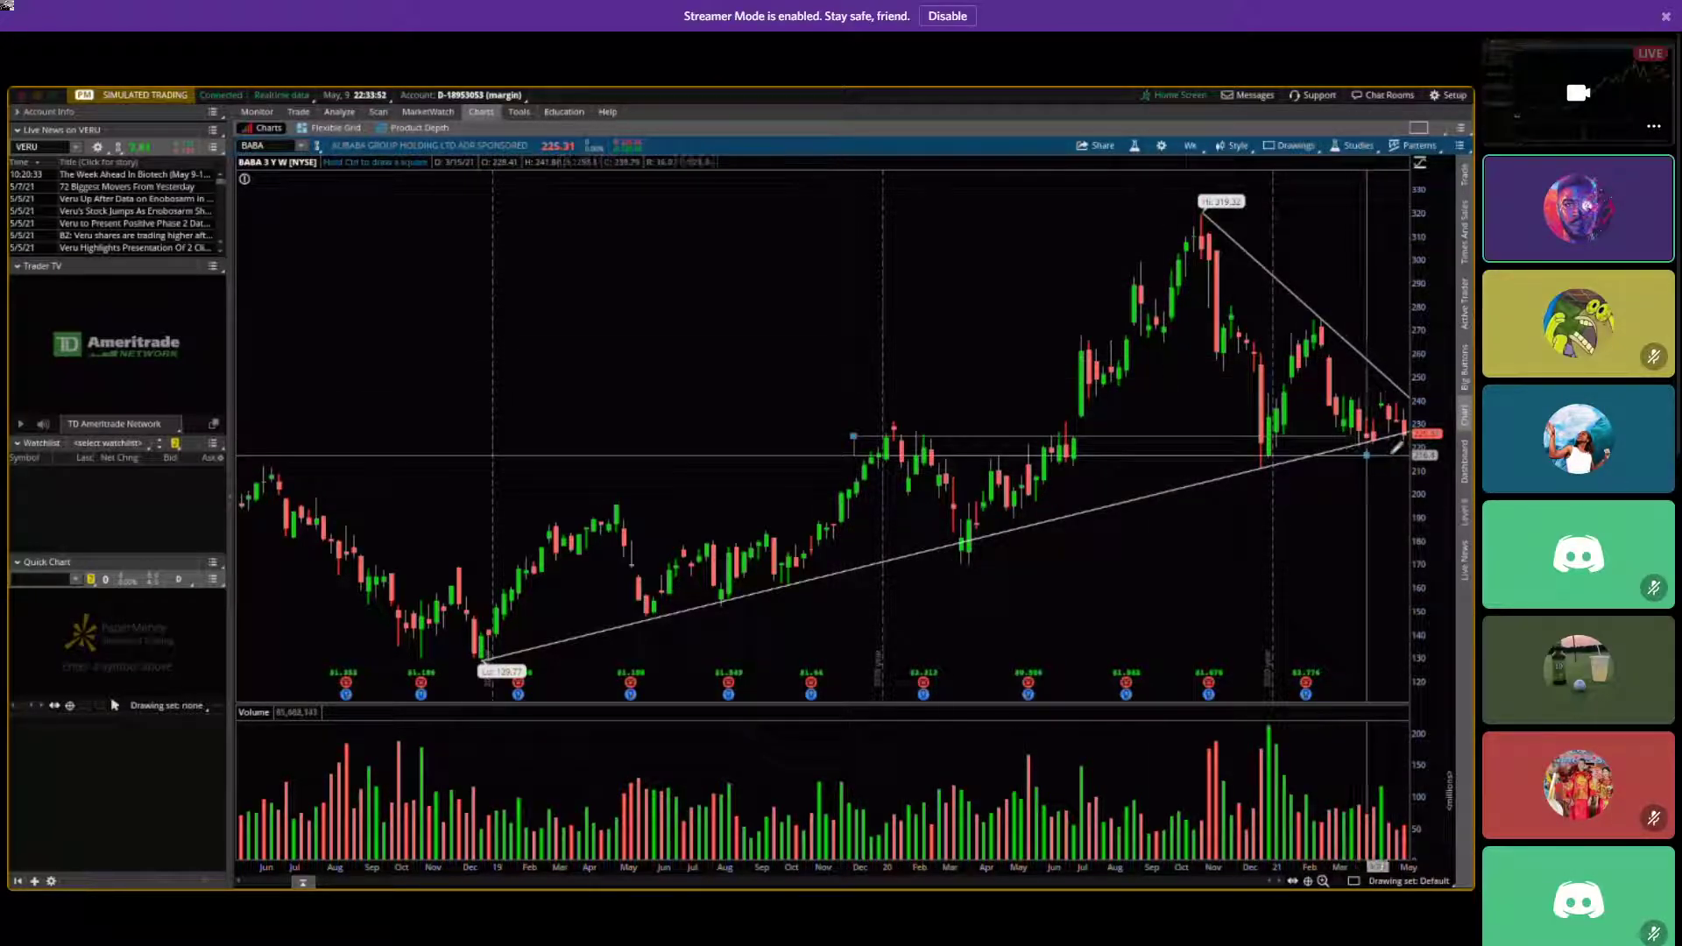
key("Escape")
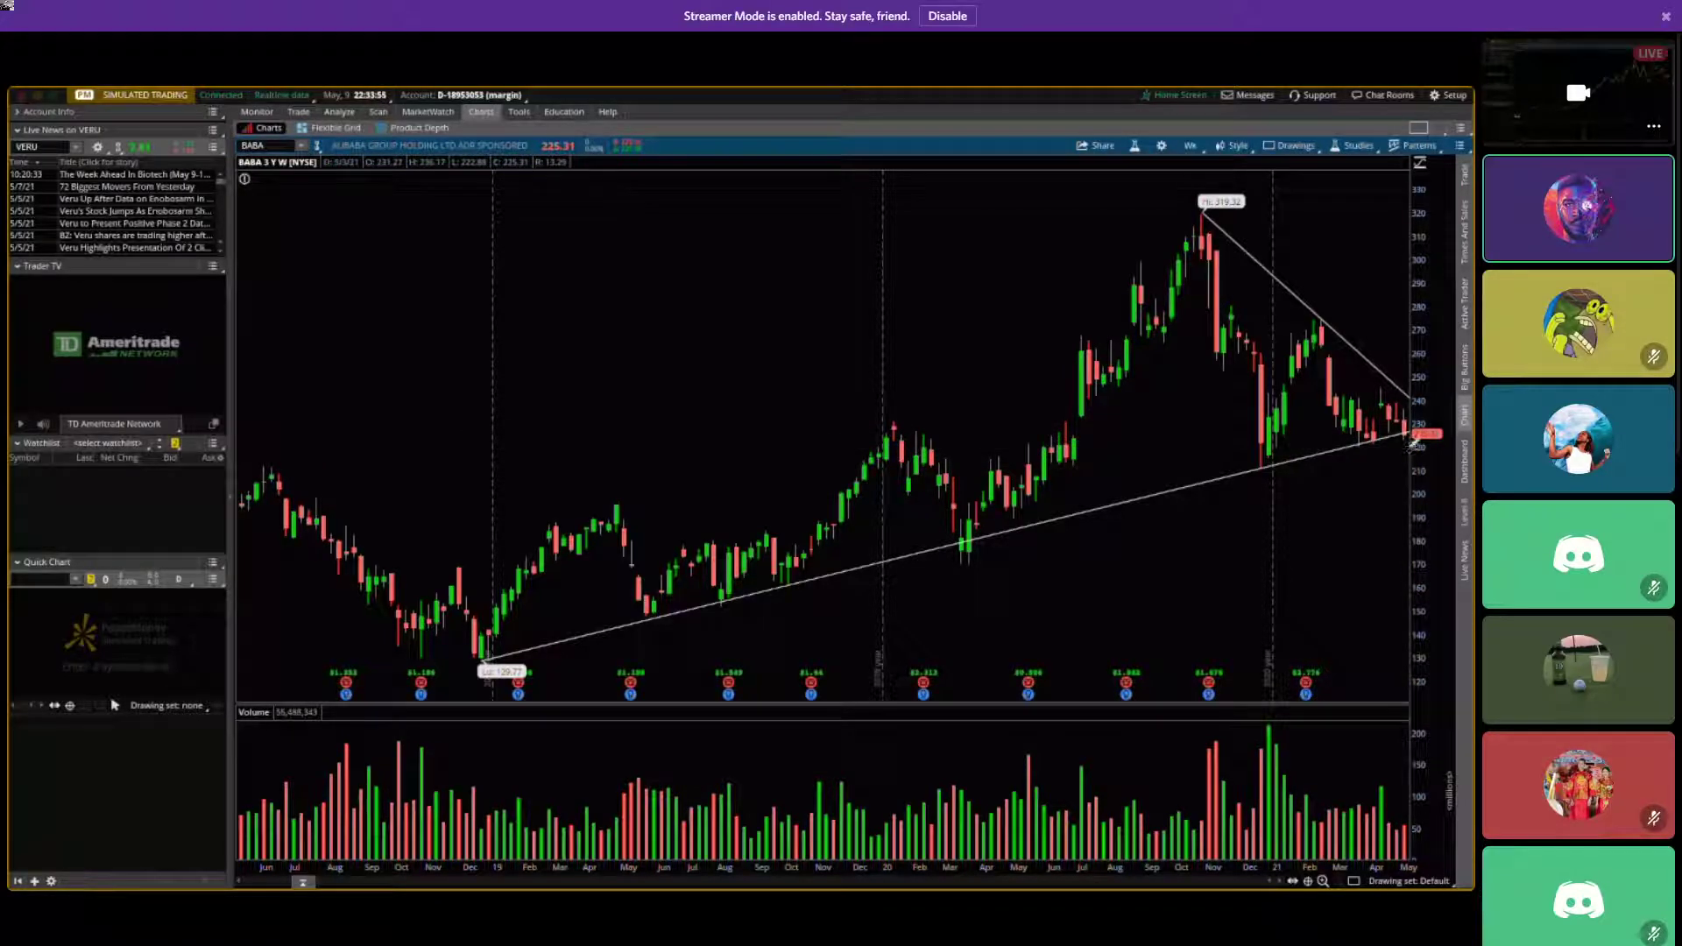
left_click(1408, 446)
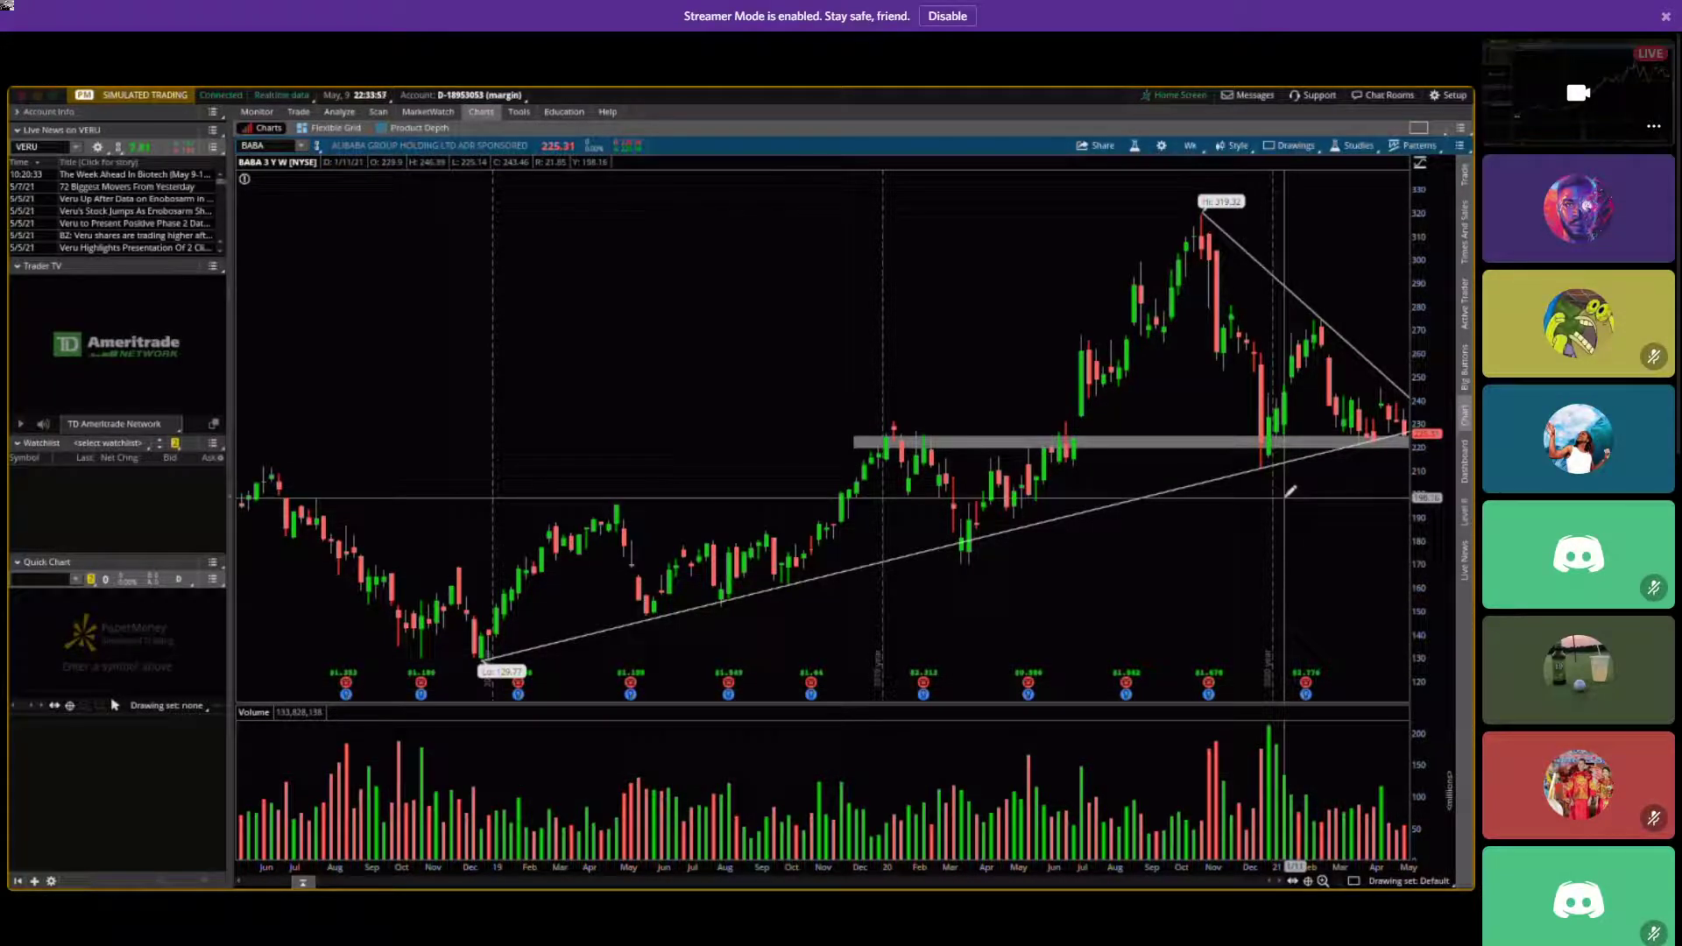
right_click(1295, 443)
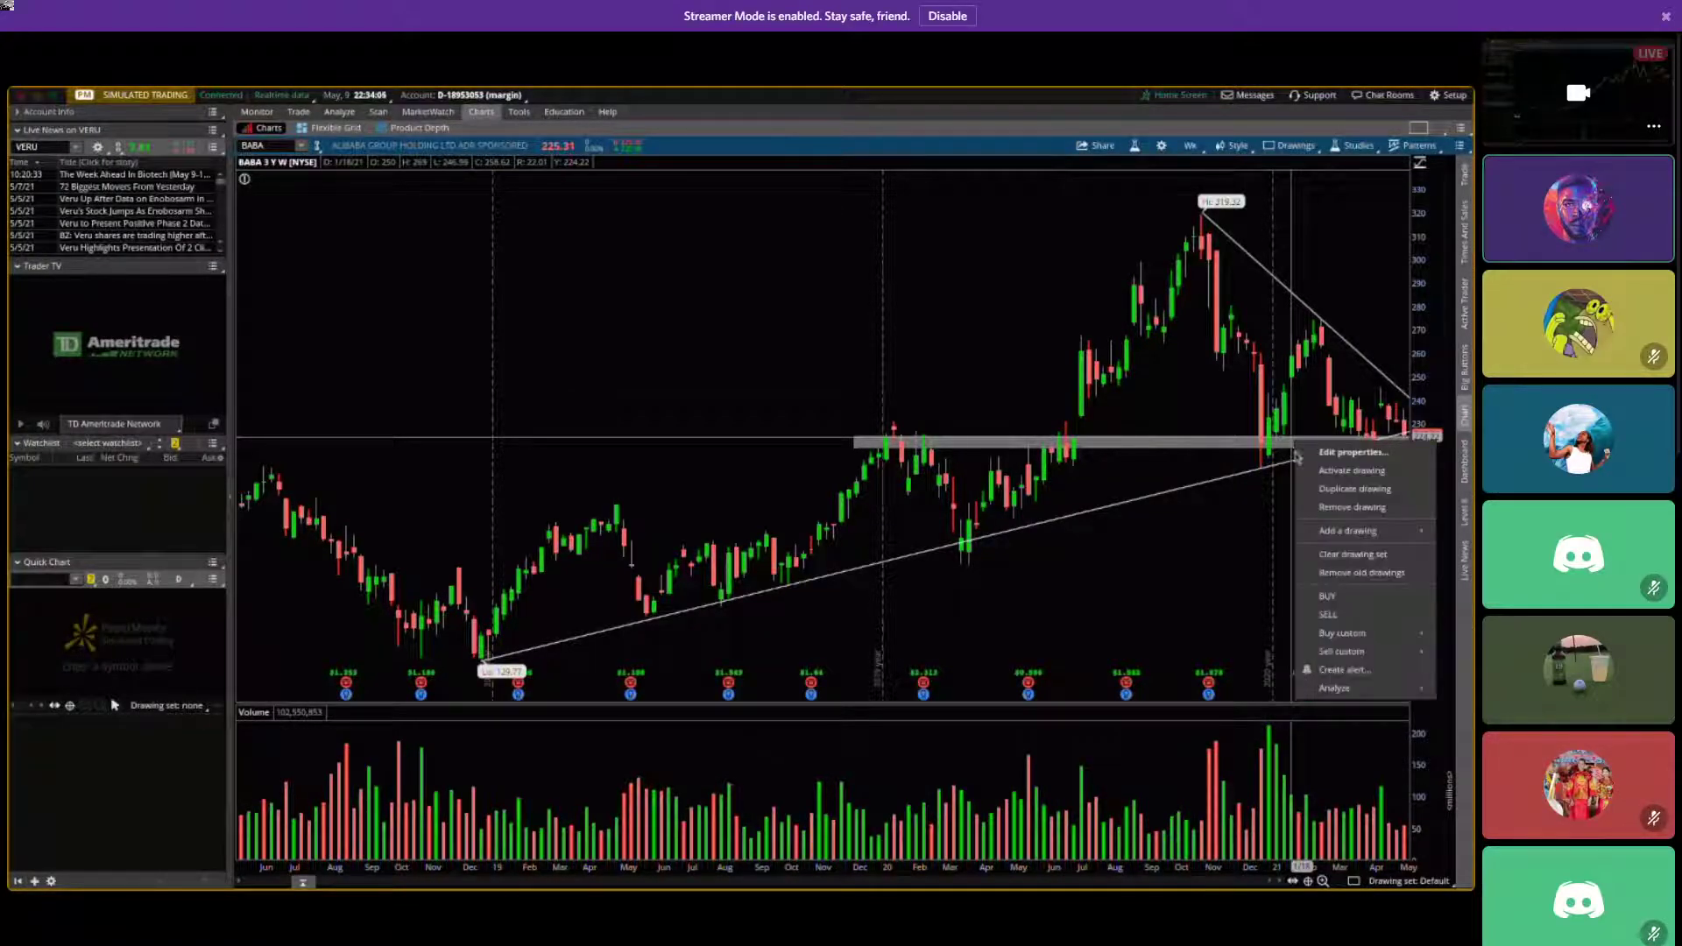
left_click(1322, 510)
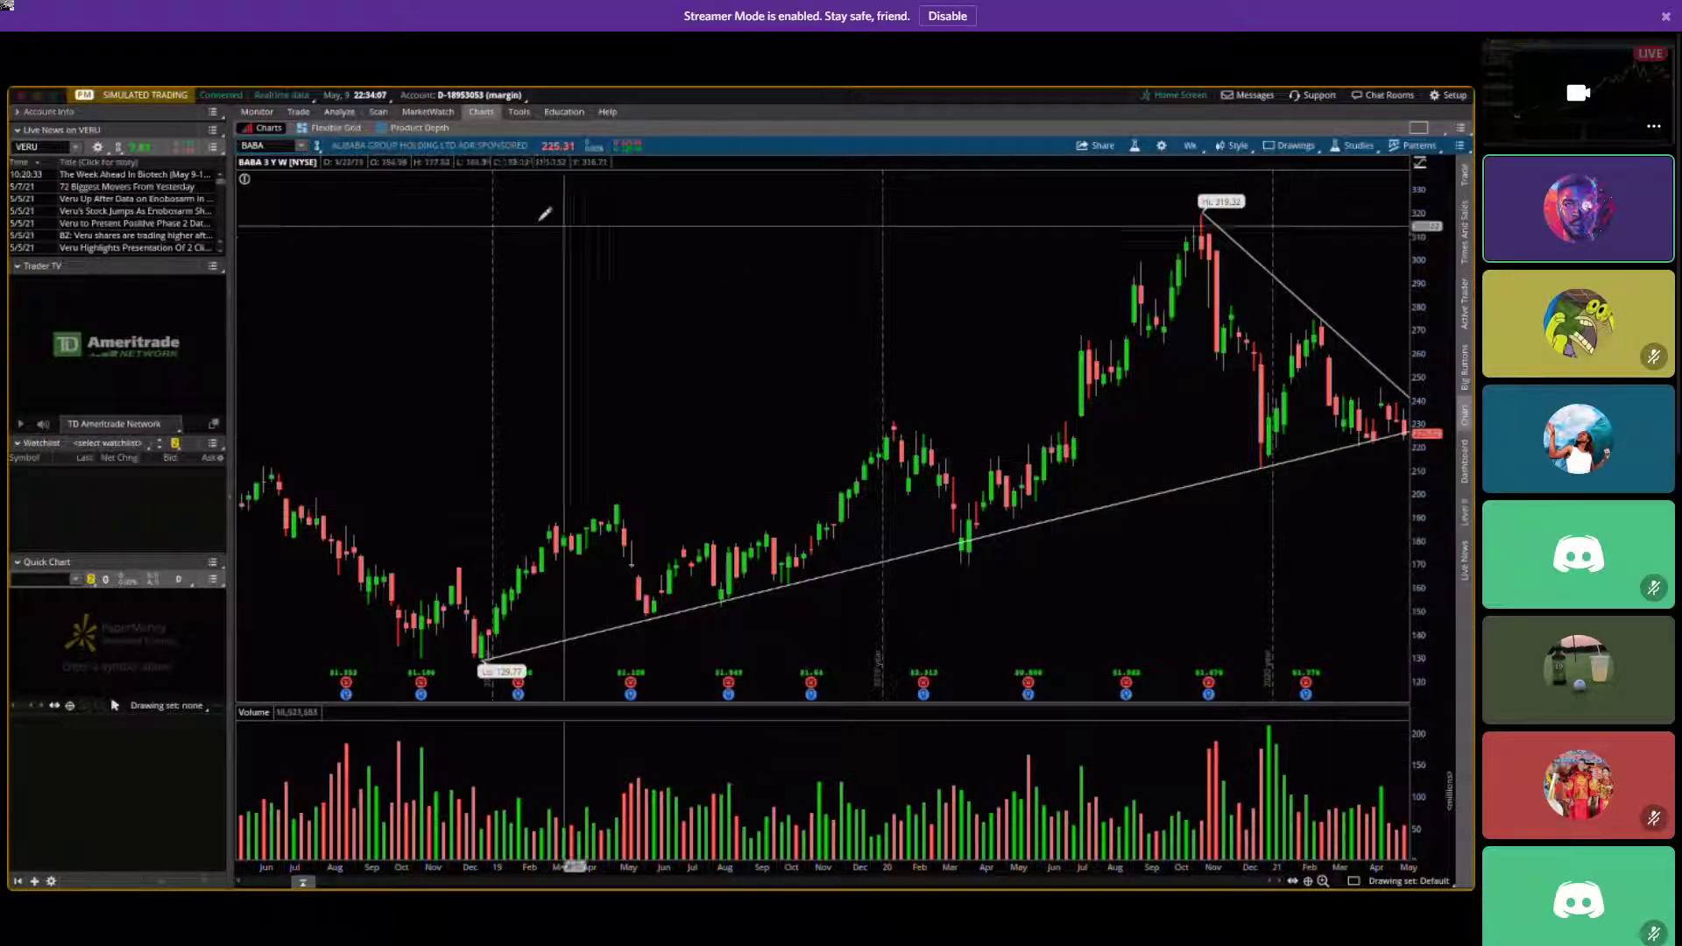
Return the chart to the one-year daily time frame and load Cerence (CRNC) to review its trendline and support zone.
left_click(1190, 145)
left_click(1156, 321)
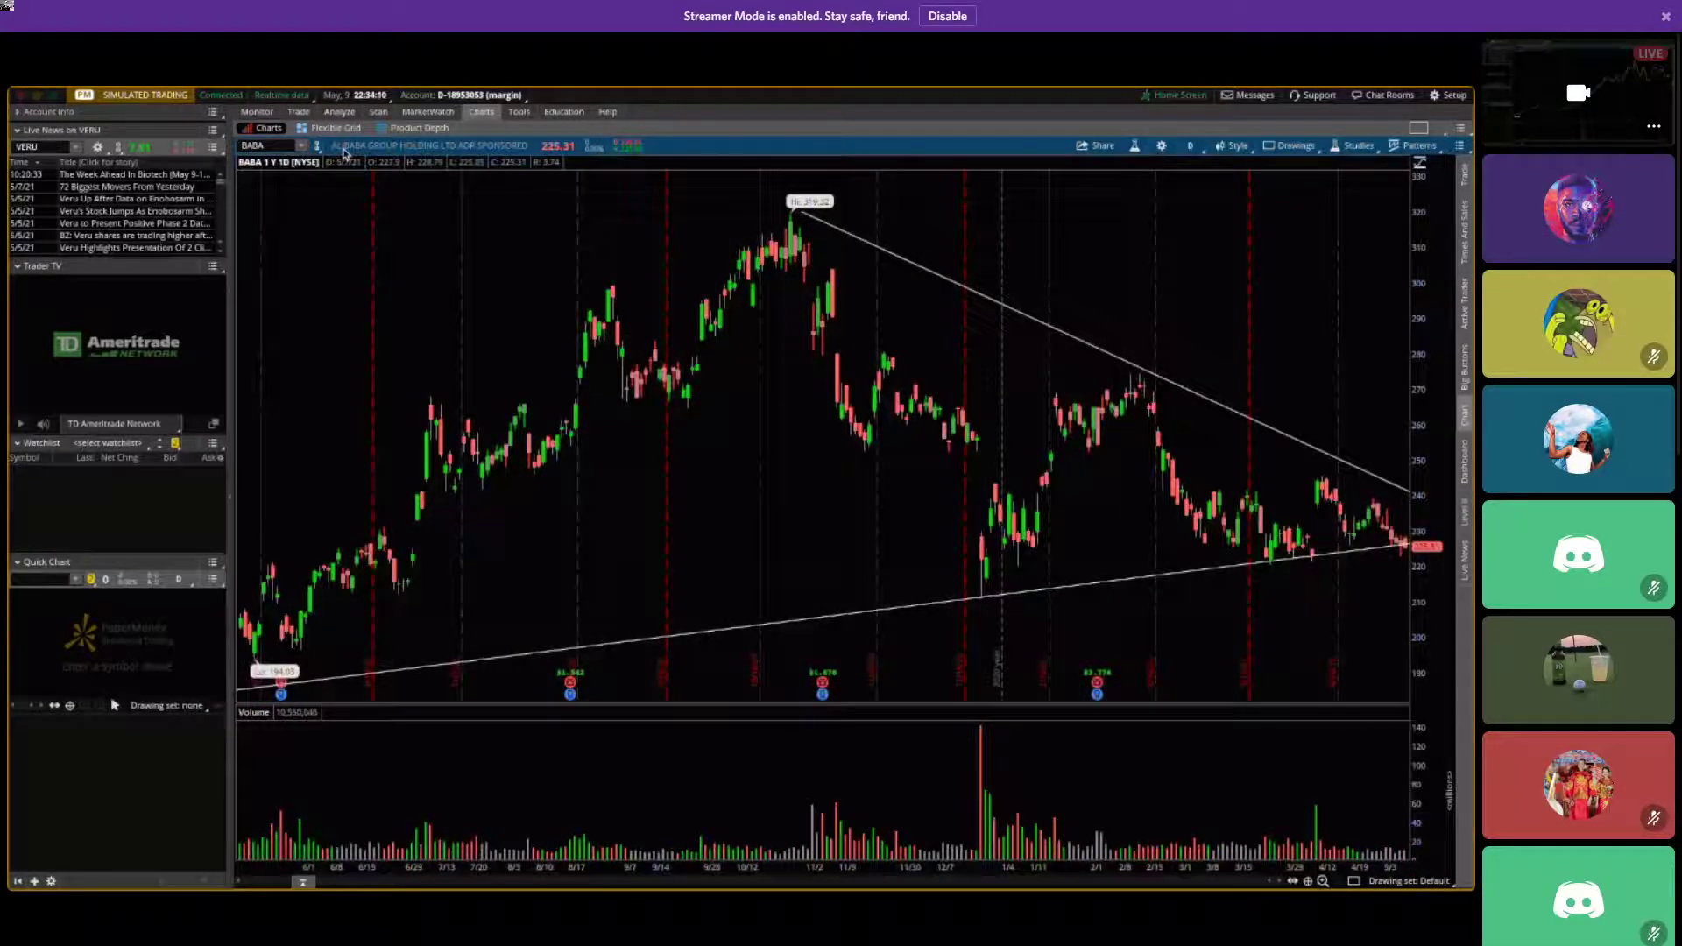
left_click(274, 147)
type("CRNC")
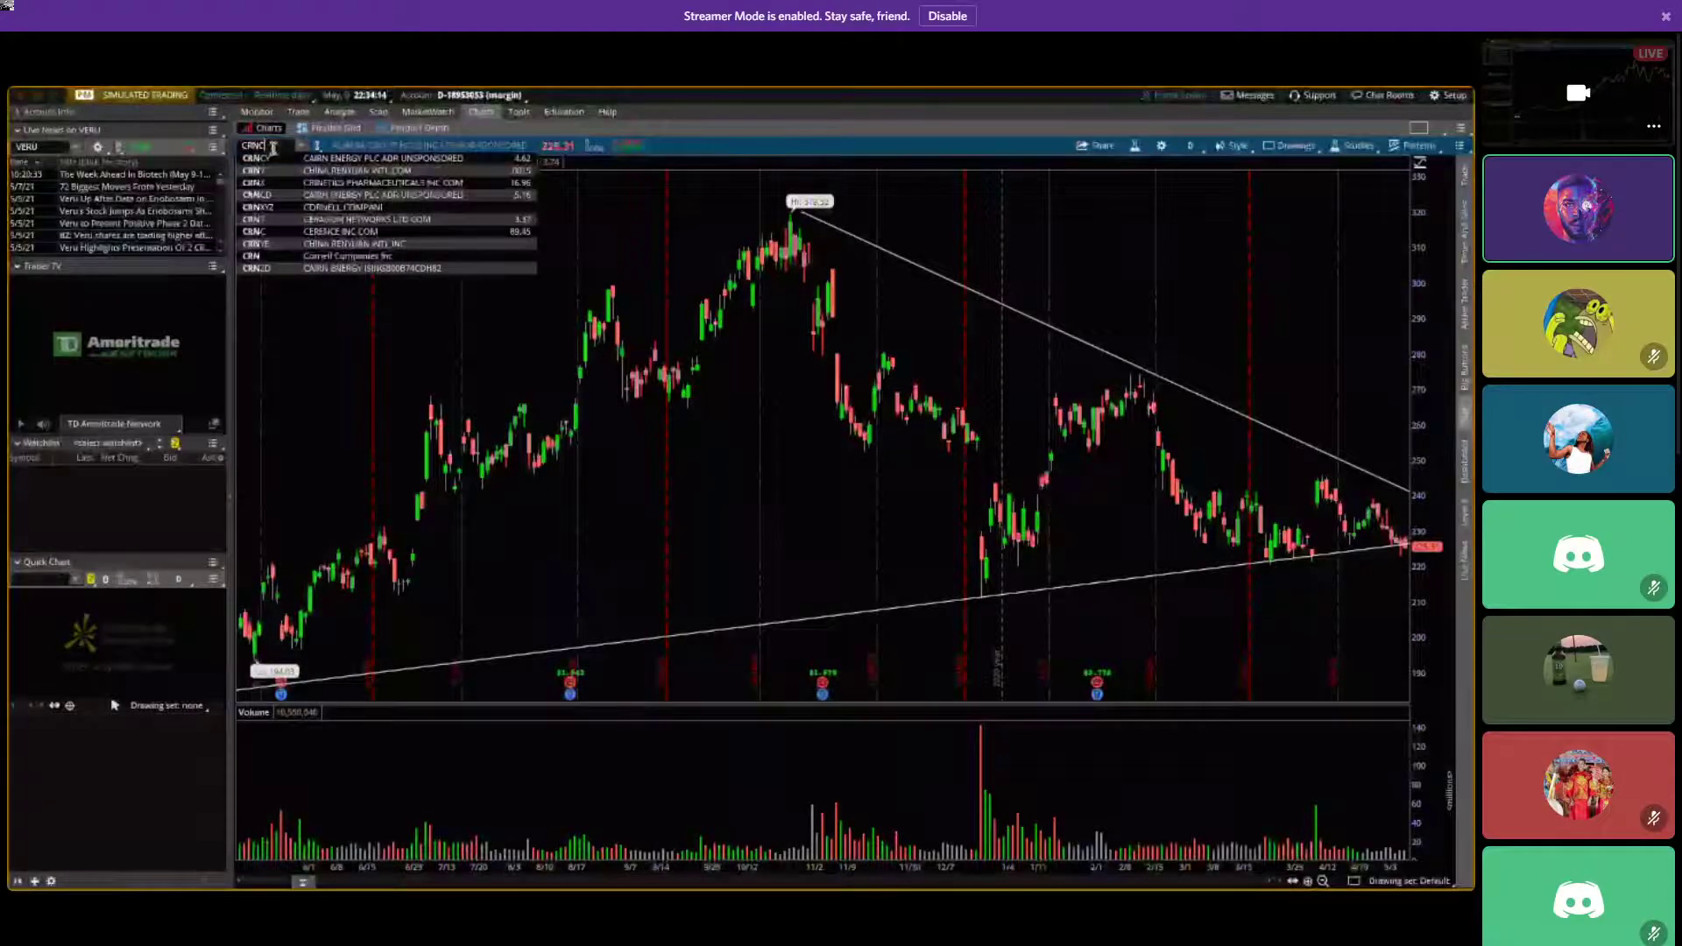
key("Return")
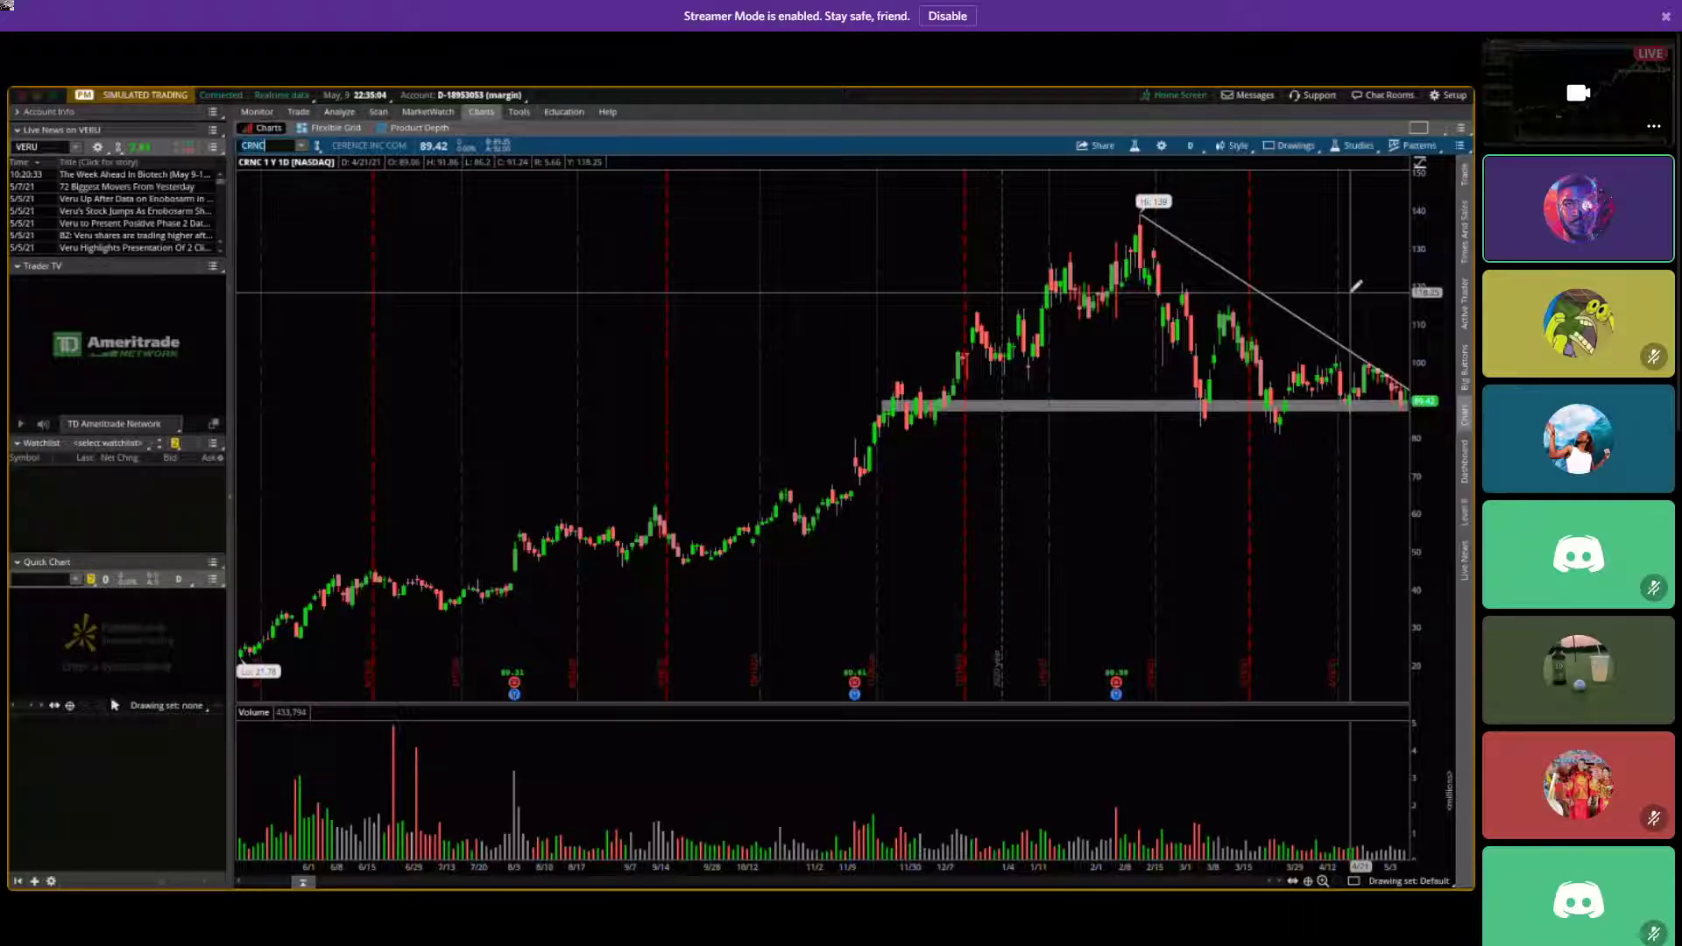
Load the Home Depot (HD) daily chart and extend the upper trendline of its April pennant to the right.
type("D")
key("Return")
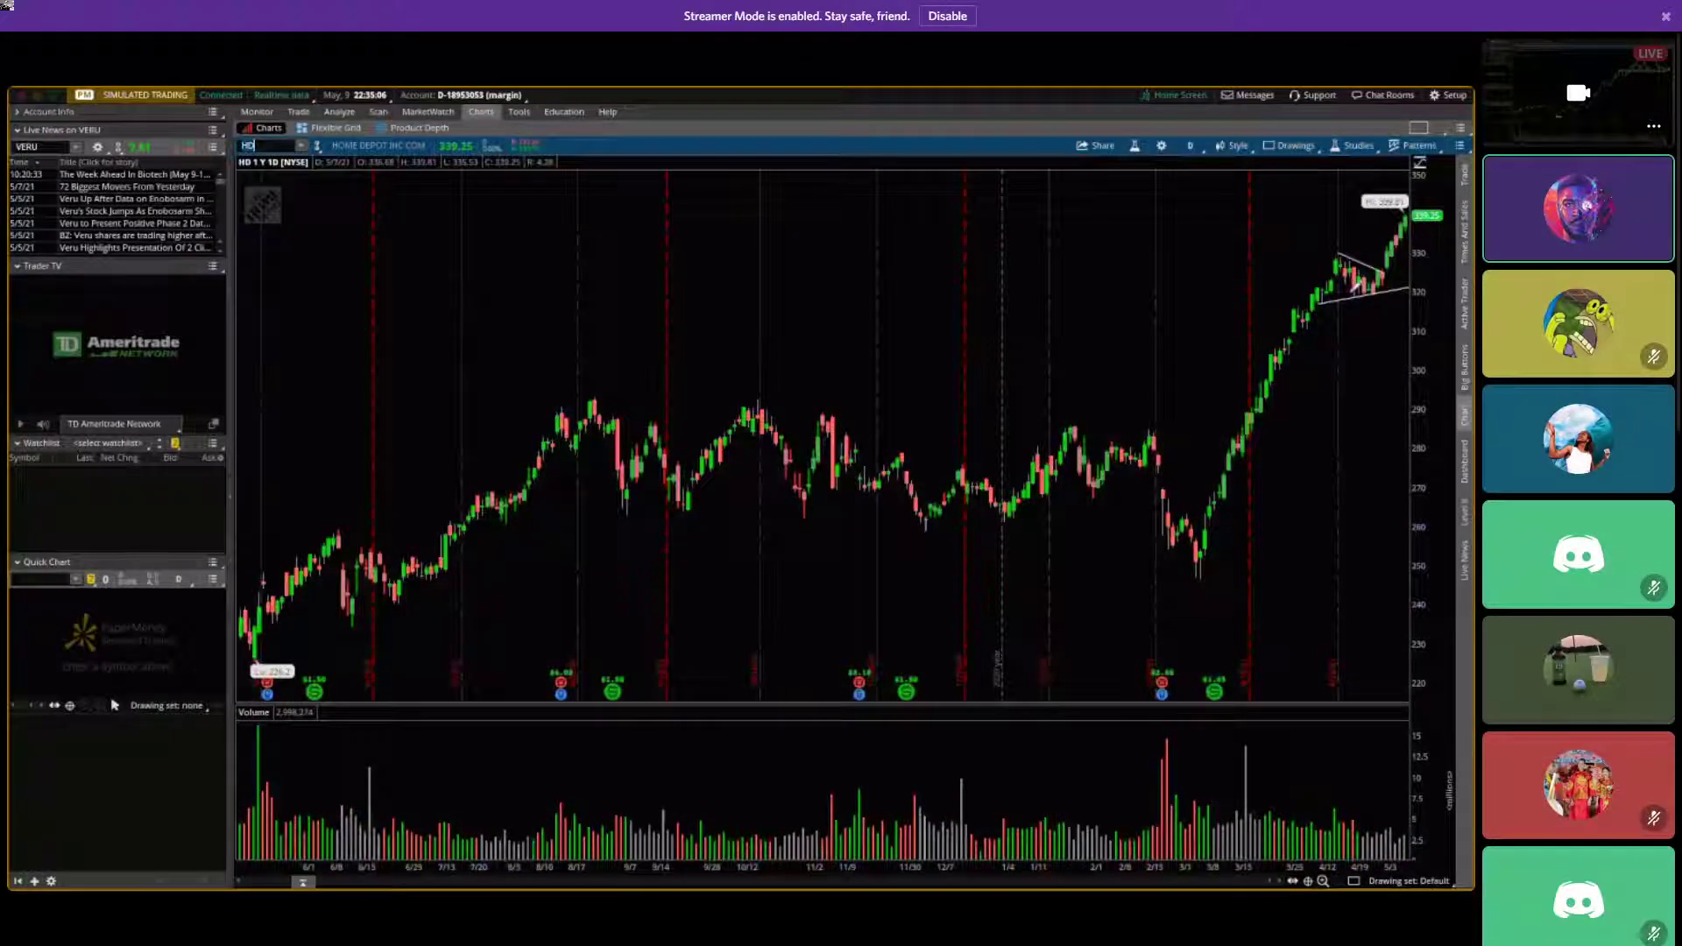
right_click(1382, 268)
left_click(1402, 375)
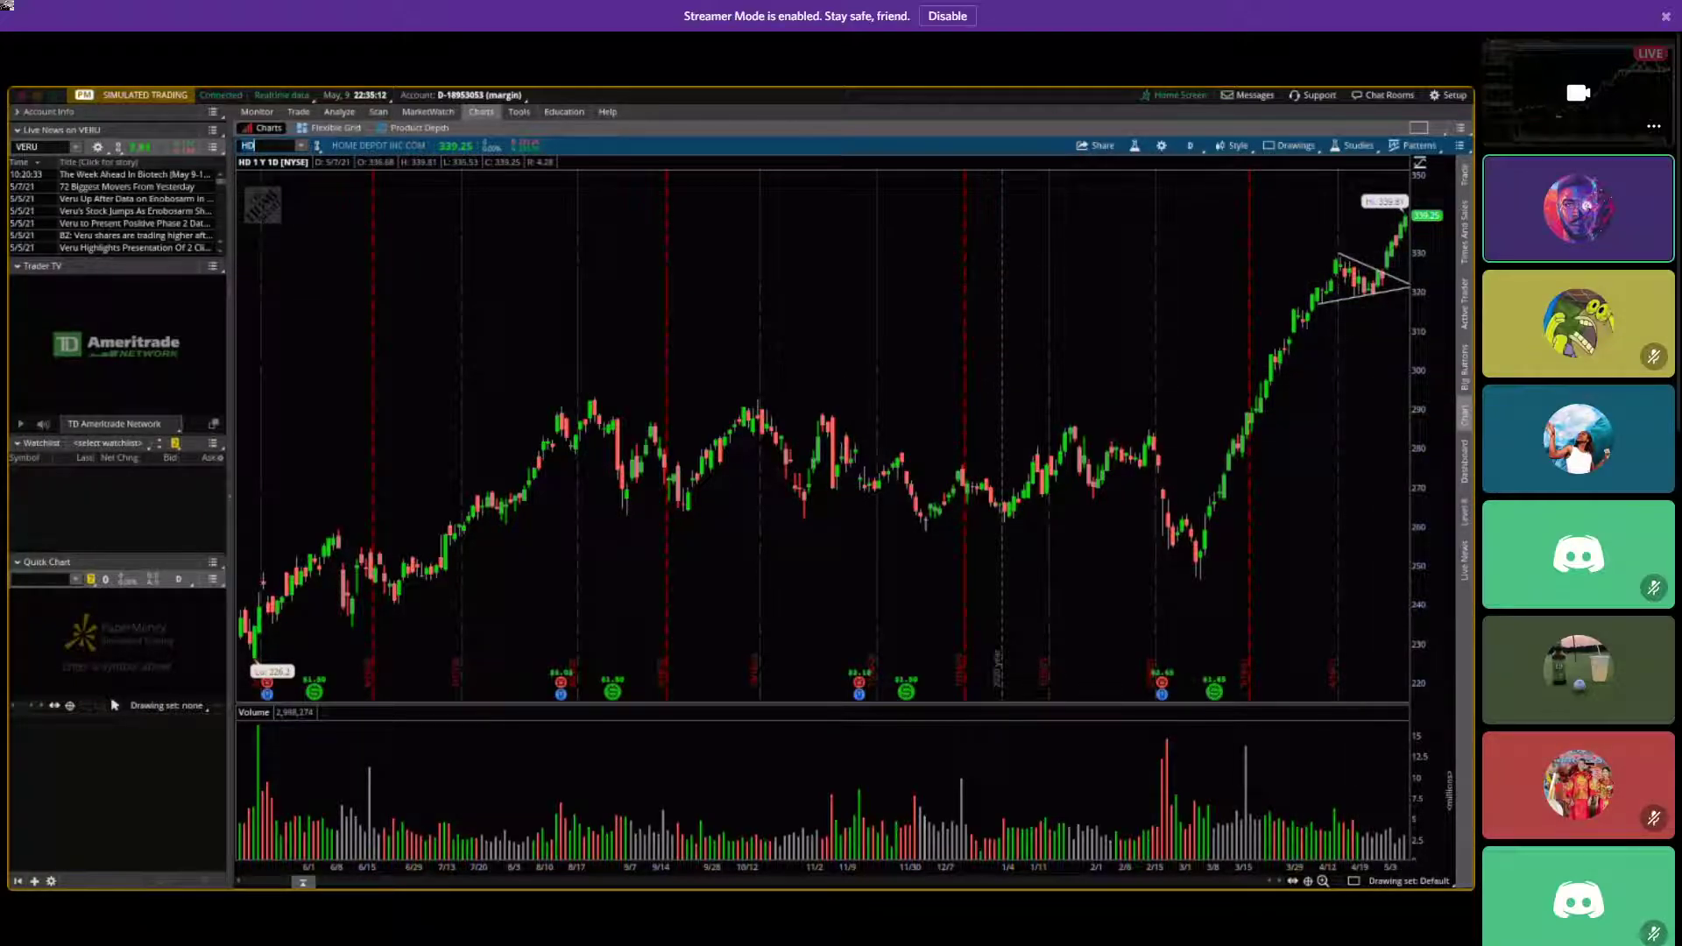
Load the daily chart of Lowe's (LOW) to review its drawn wedge.
type("LOW")
key("Return")
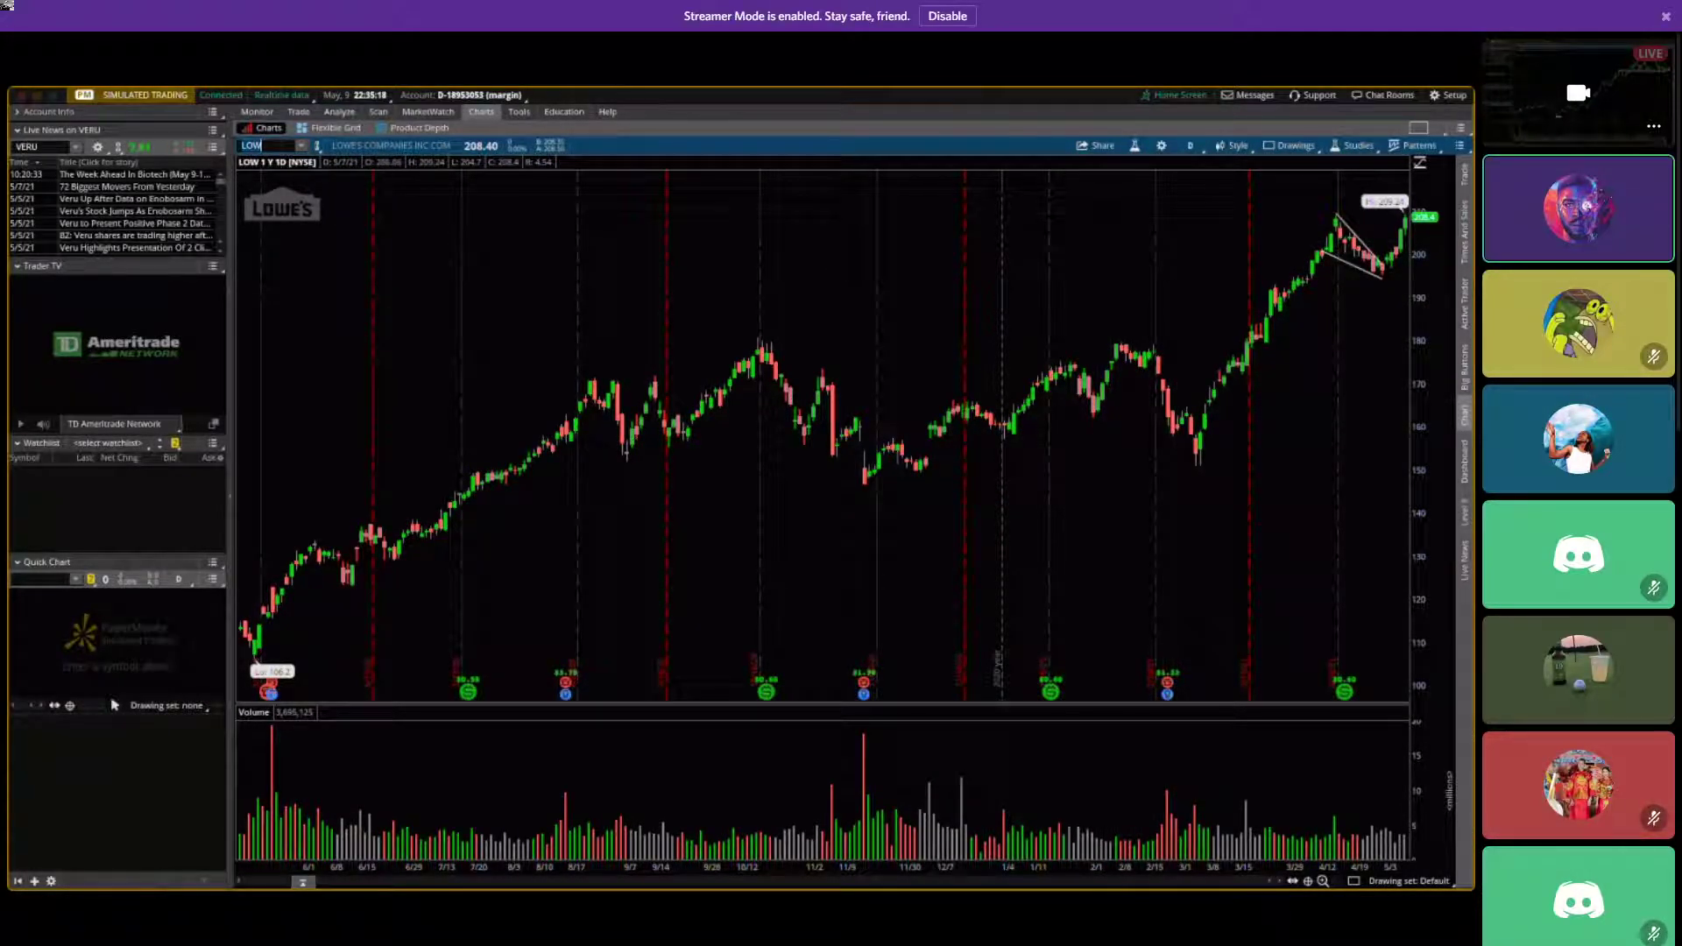
Load the daily chart of Citigroup (C), followed by Apple (AAPL), to review their drawn price levels.
type("C")
key("Return")
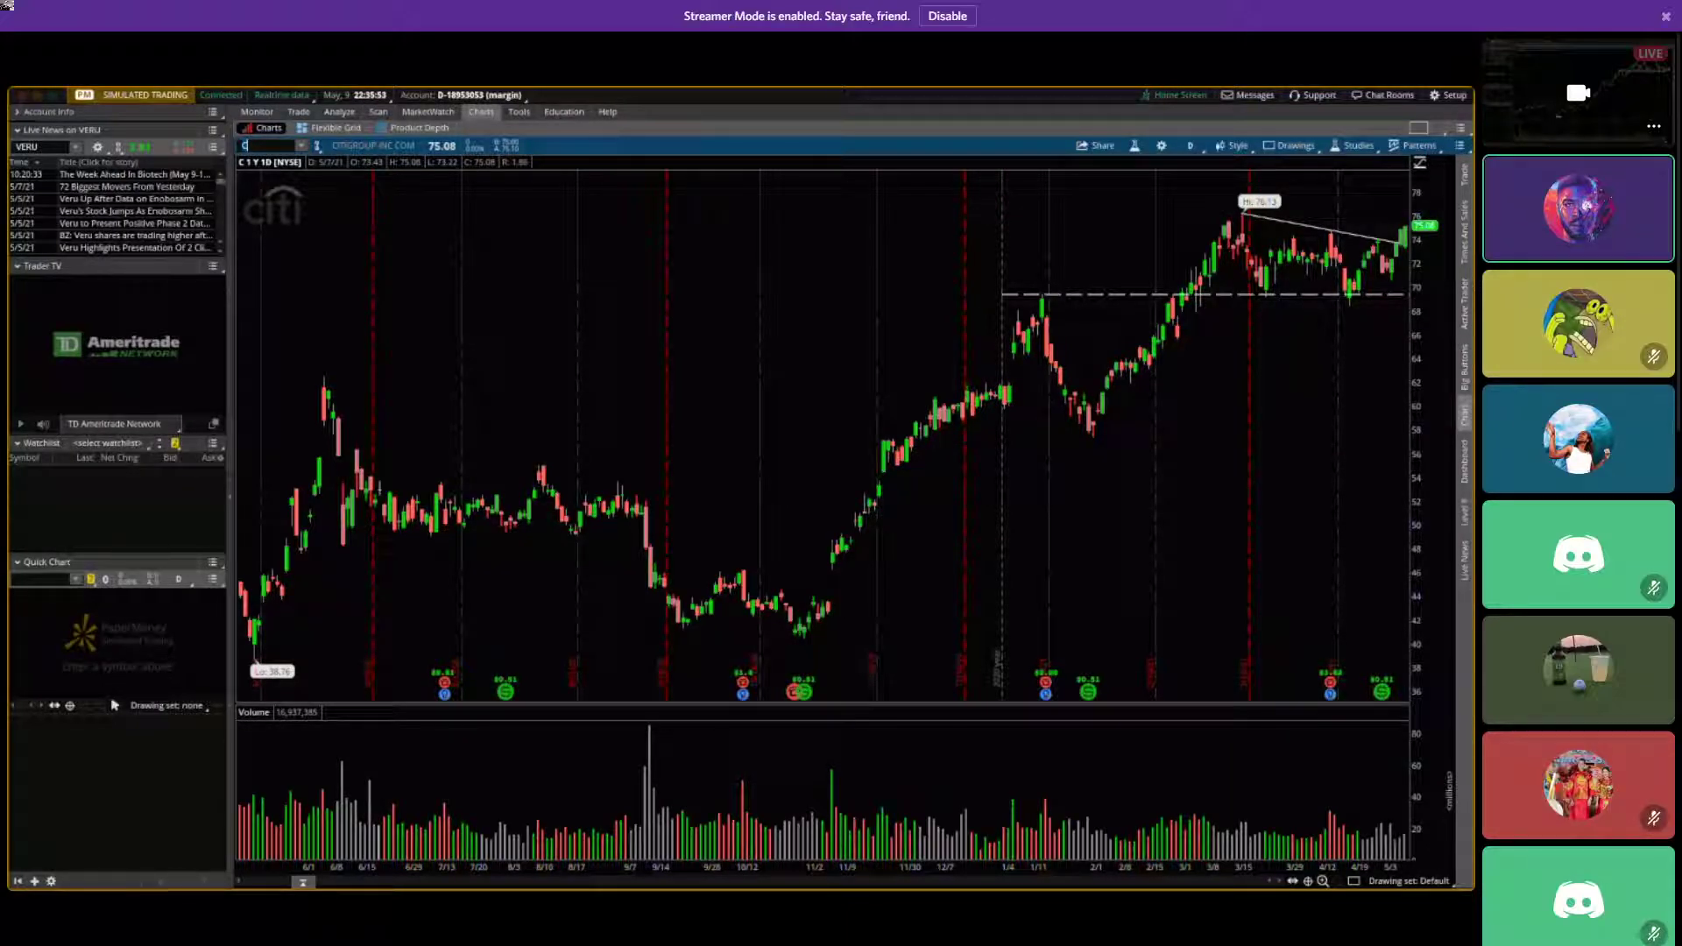
type("AAPL")
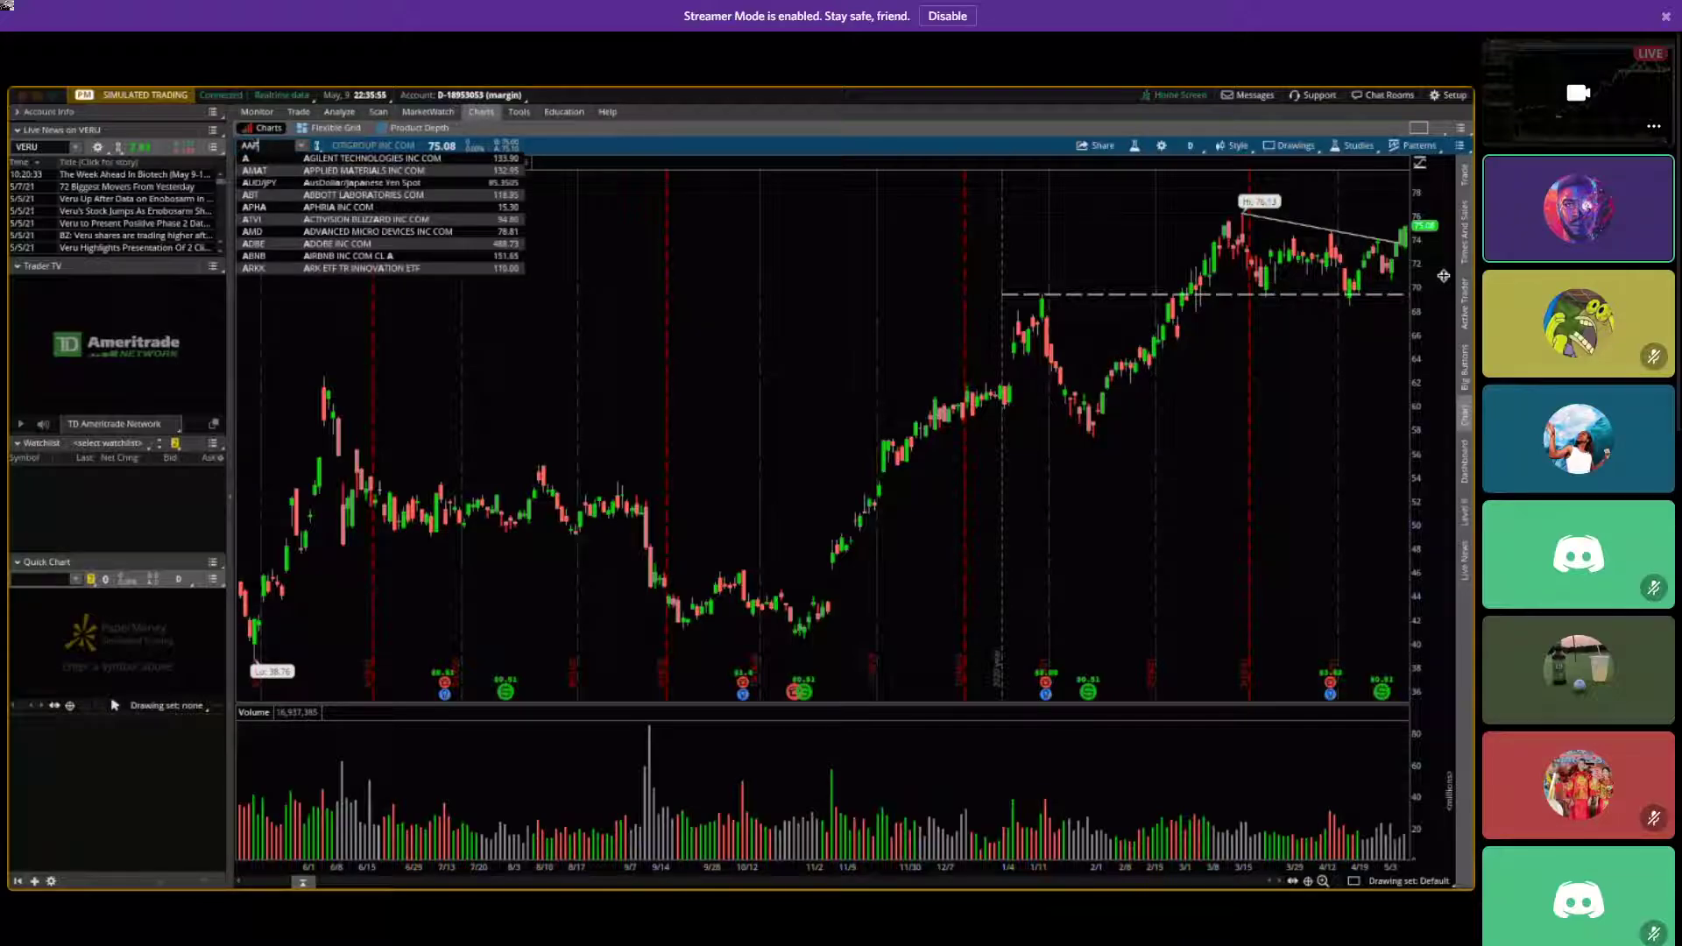
key("Return")
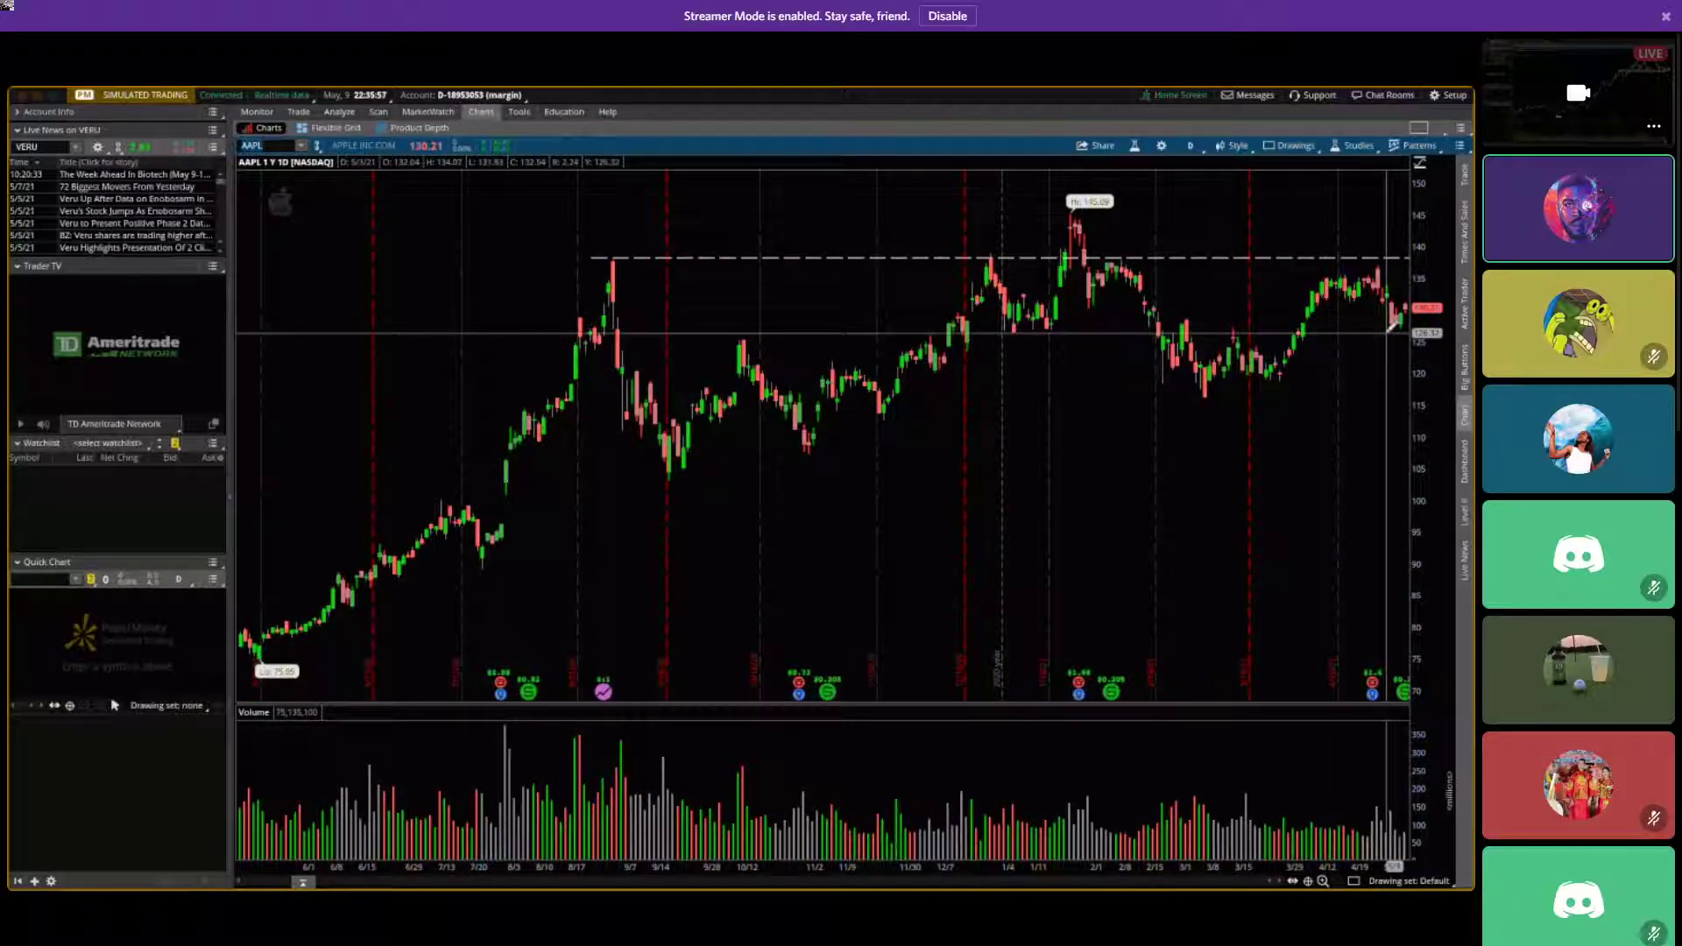
Review the daily charts of Microsoft (MSFT) and the S&P 500 ETF (SPY).
type("MSFT")
key("Return")
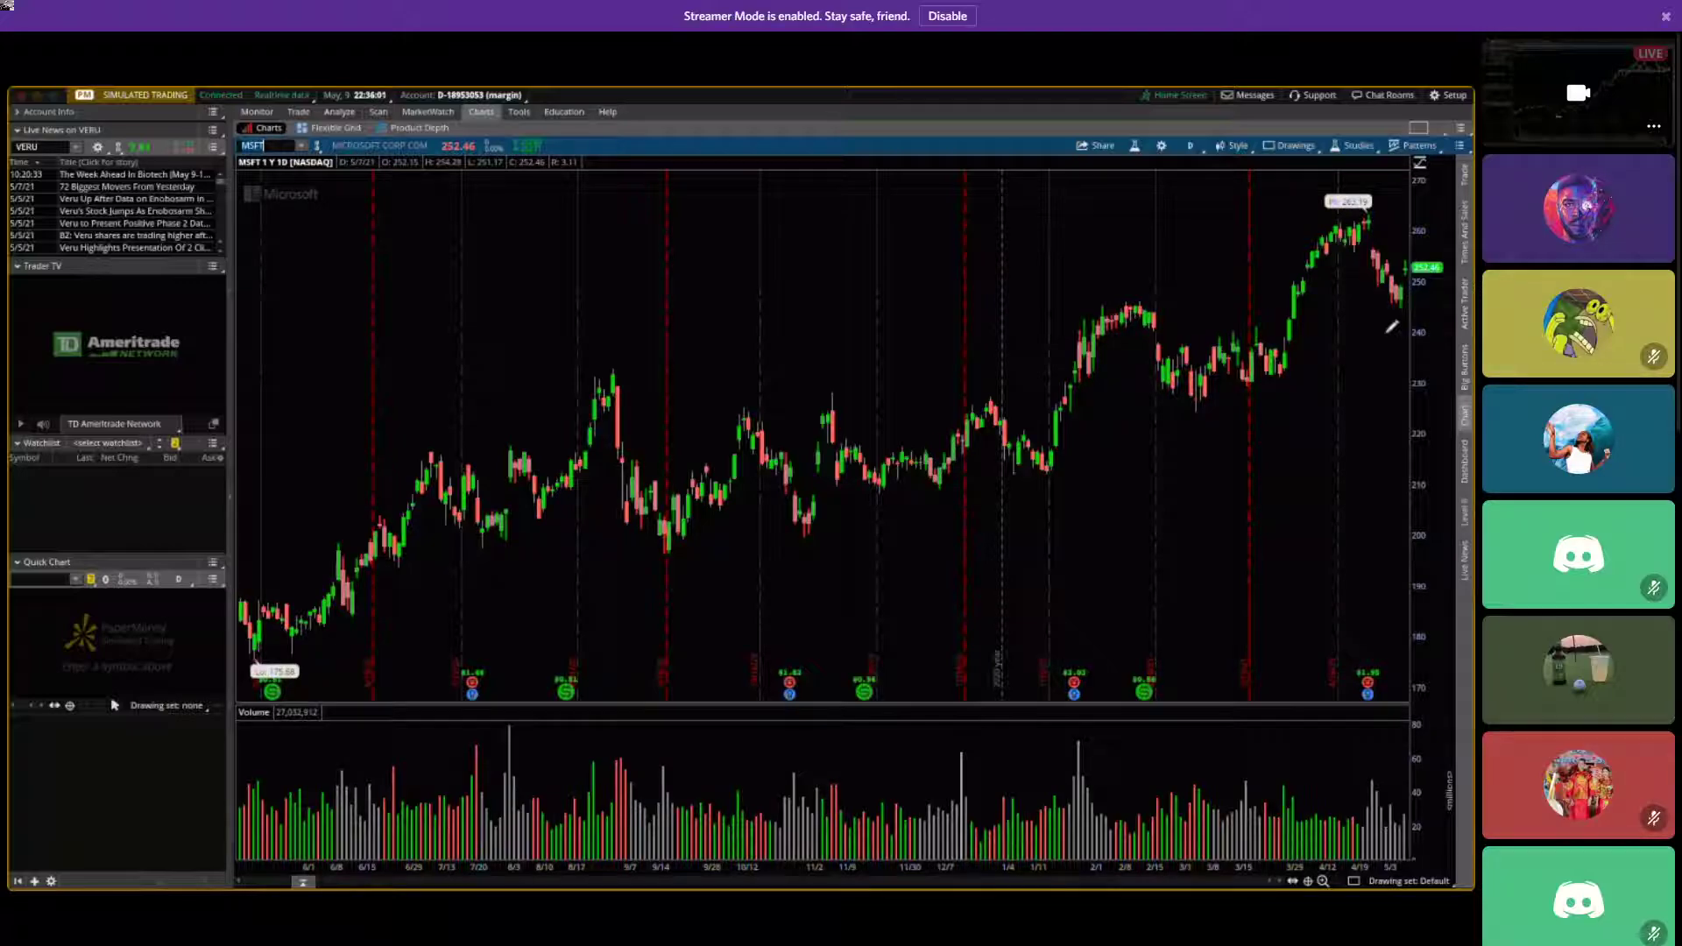
type("SPY")
key("Return")
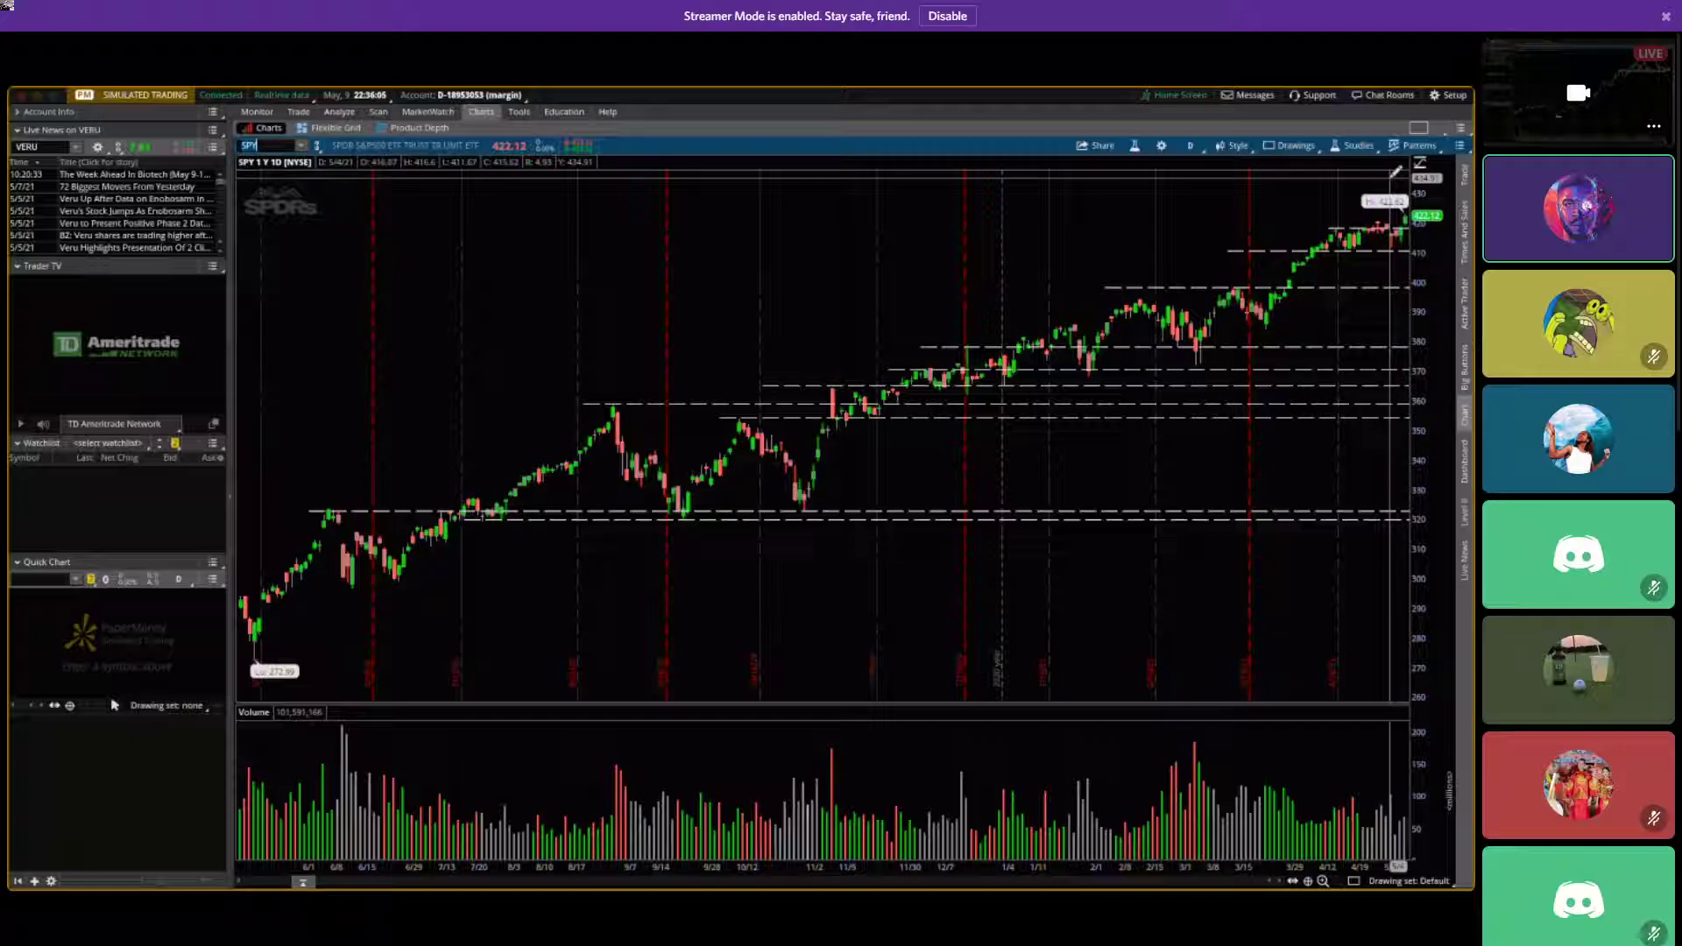
Load STMicroelectronics (STM) and examine it on the five-day two-minute time frame, ending on the one-year daily chart.
type("STM")
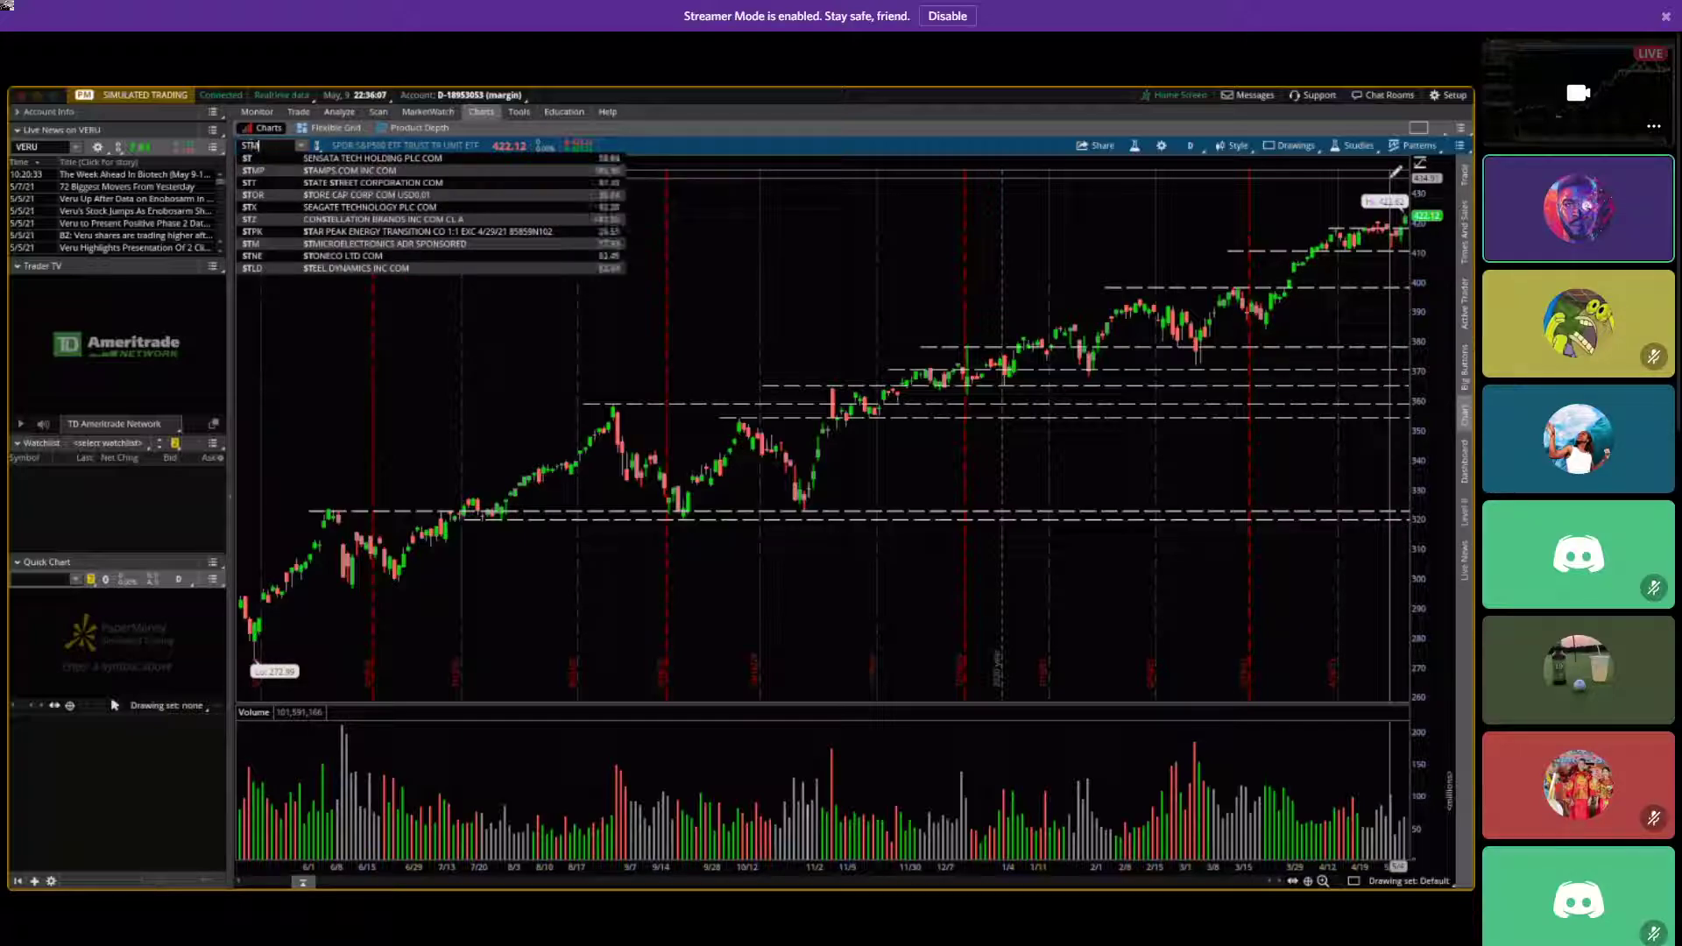
key("Return")
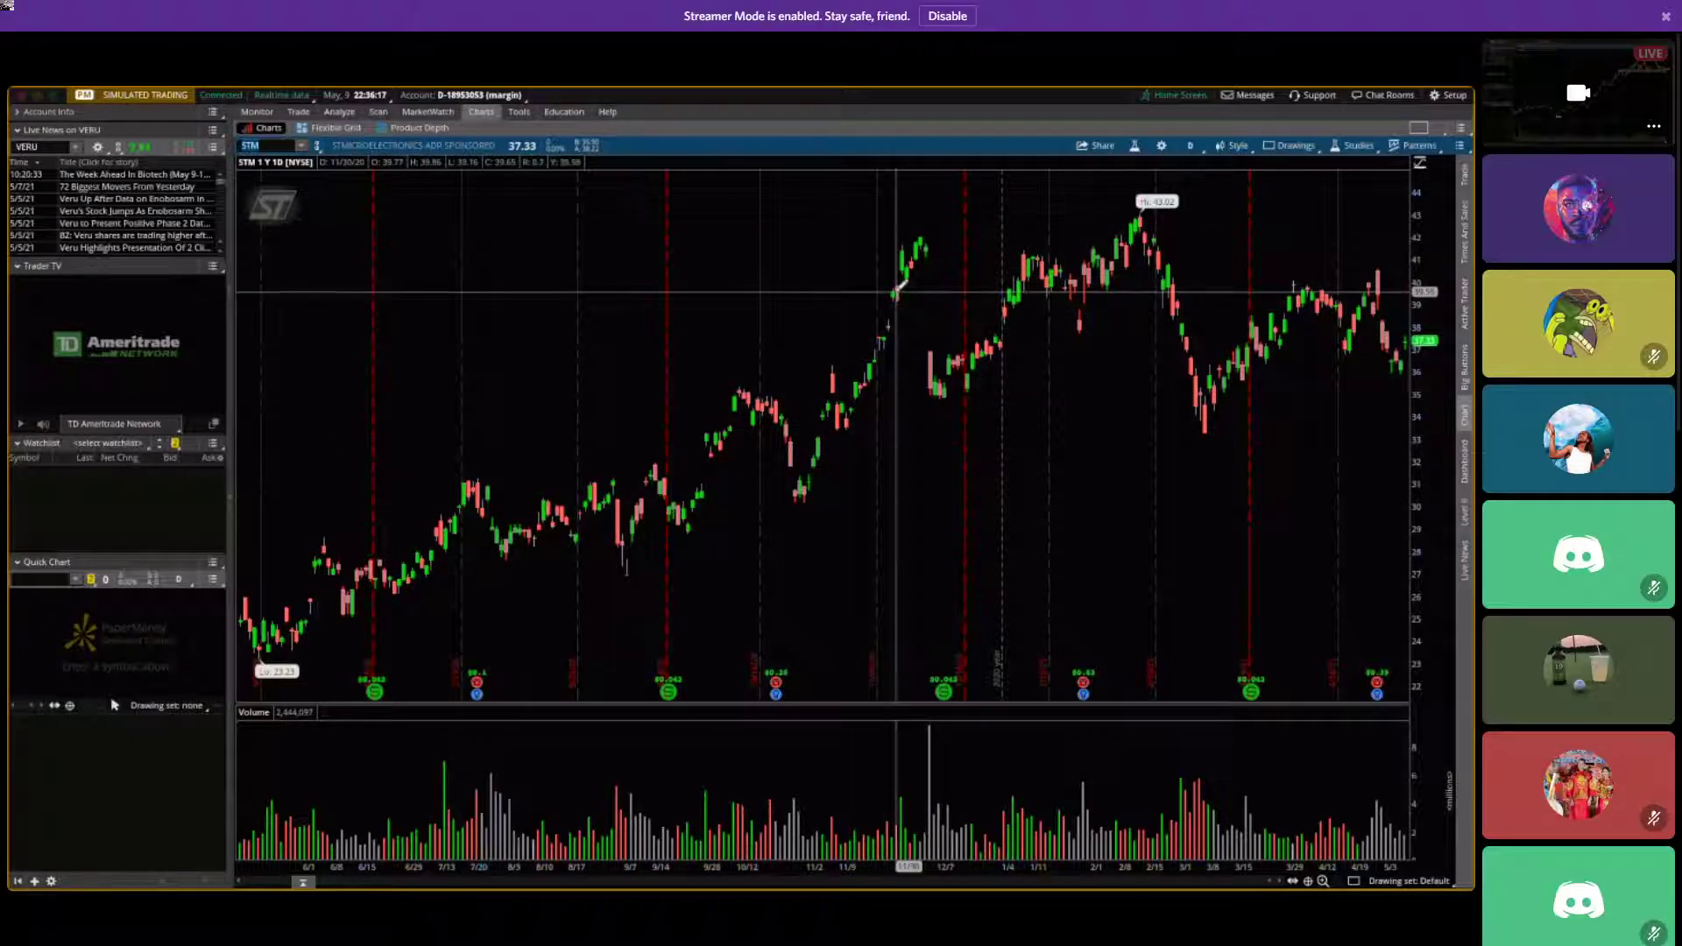
left_click(1191, 146)
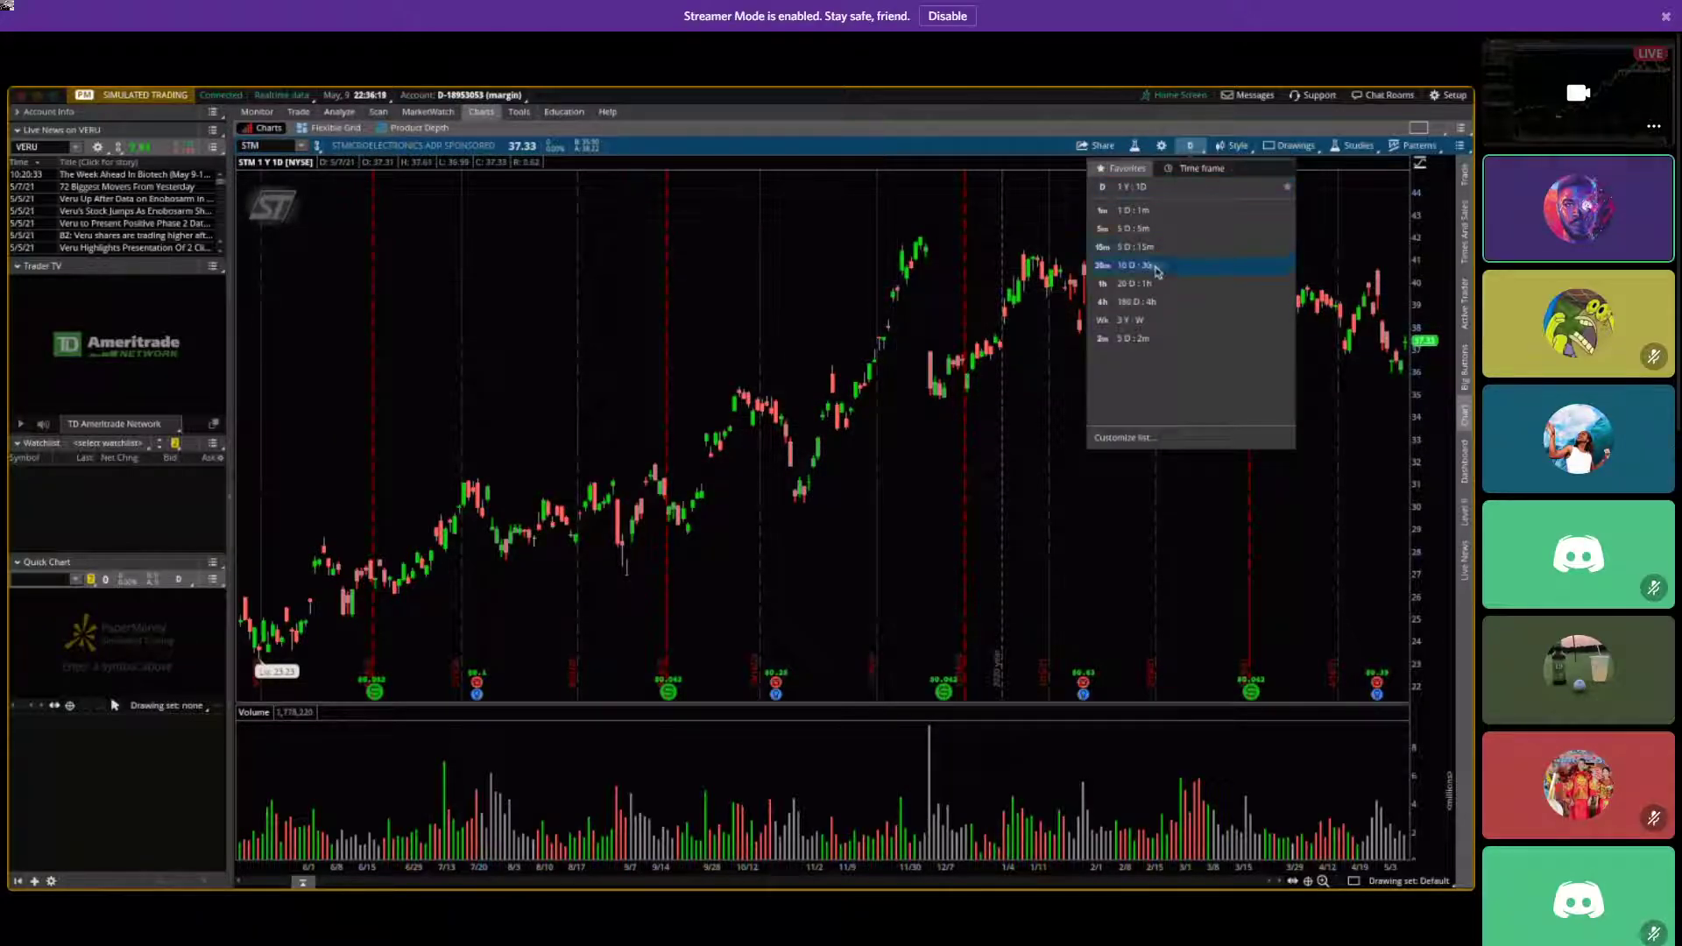
left_click(1139, 338)
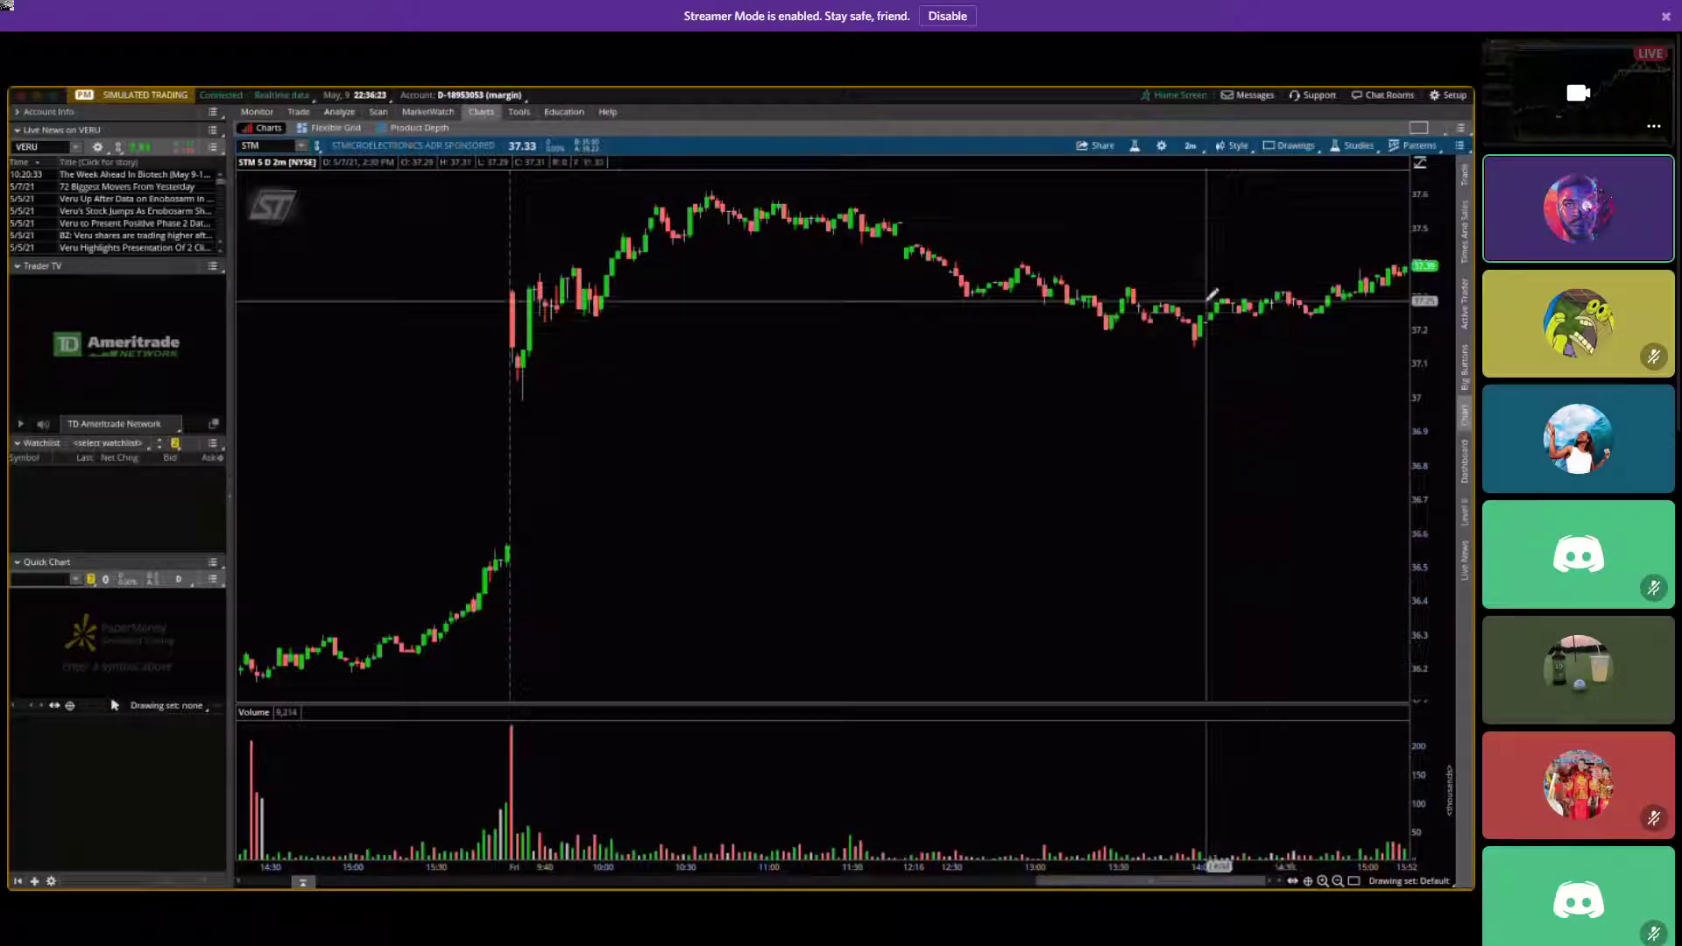
left_click(1194, 146)
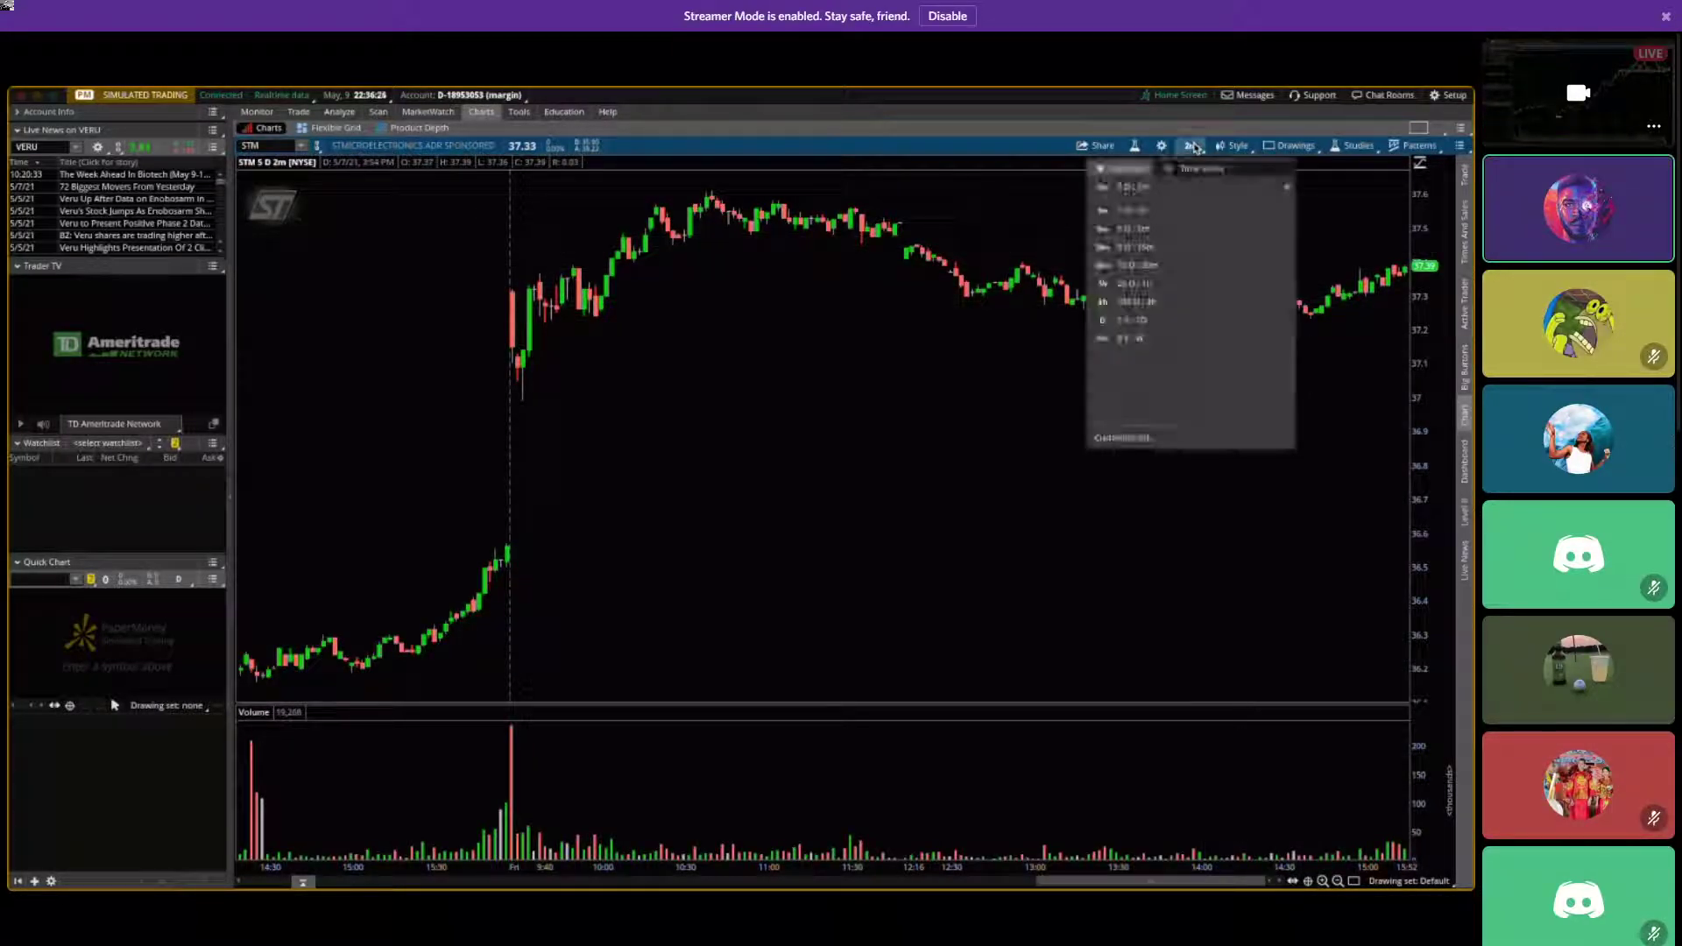
left_click(1175, 311)
left_click(1192, 146)
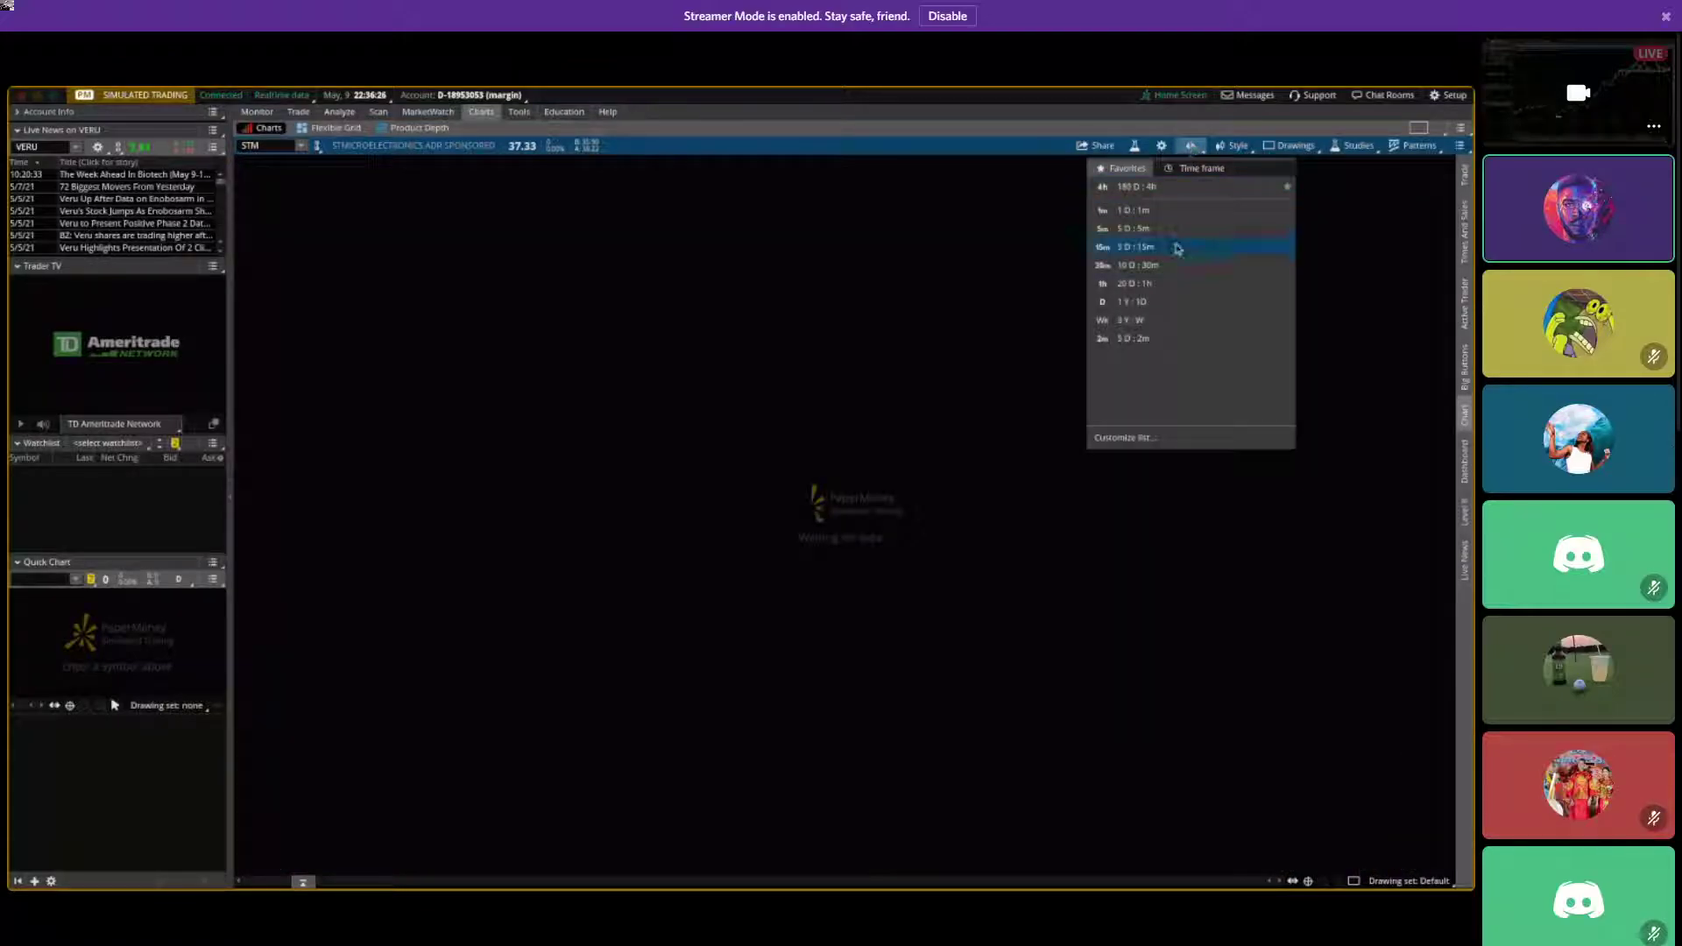
left_click(1155, 304)
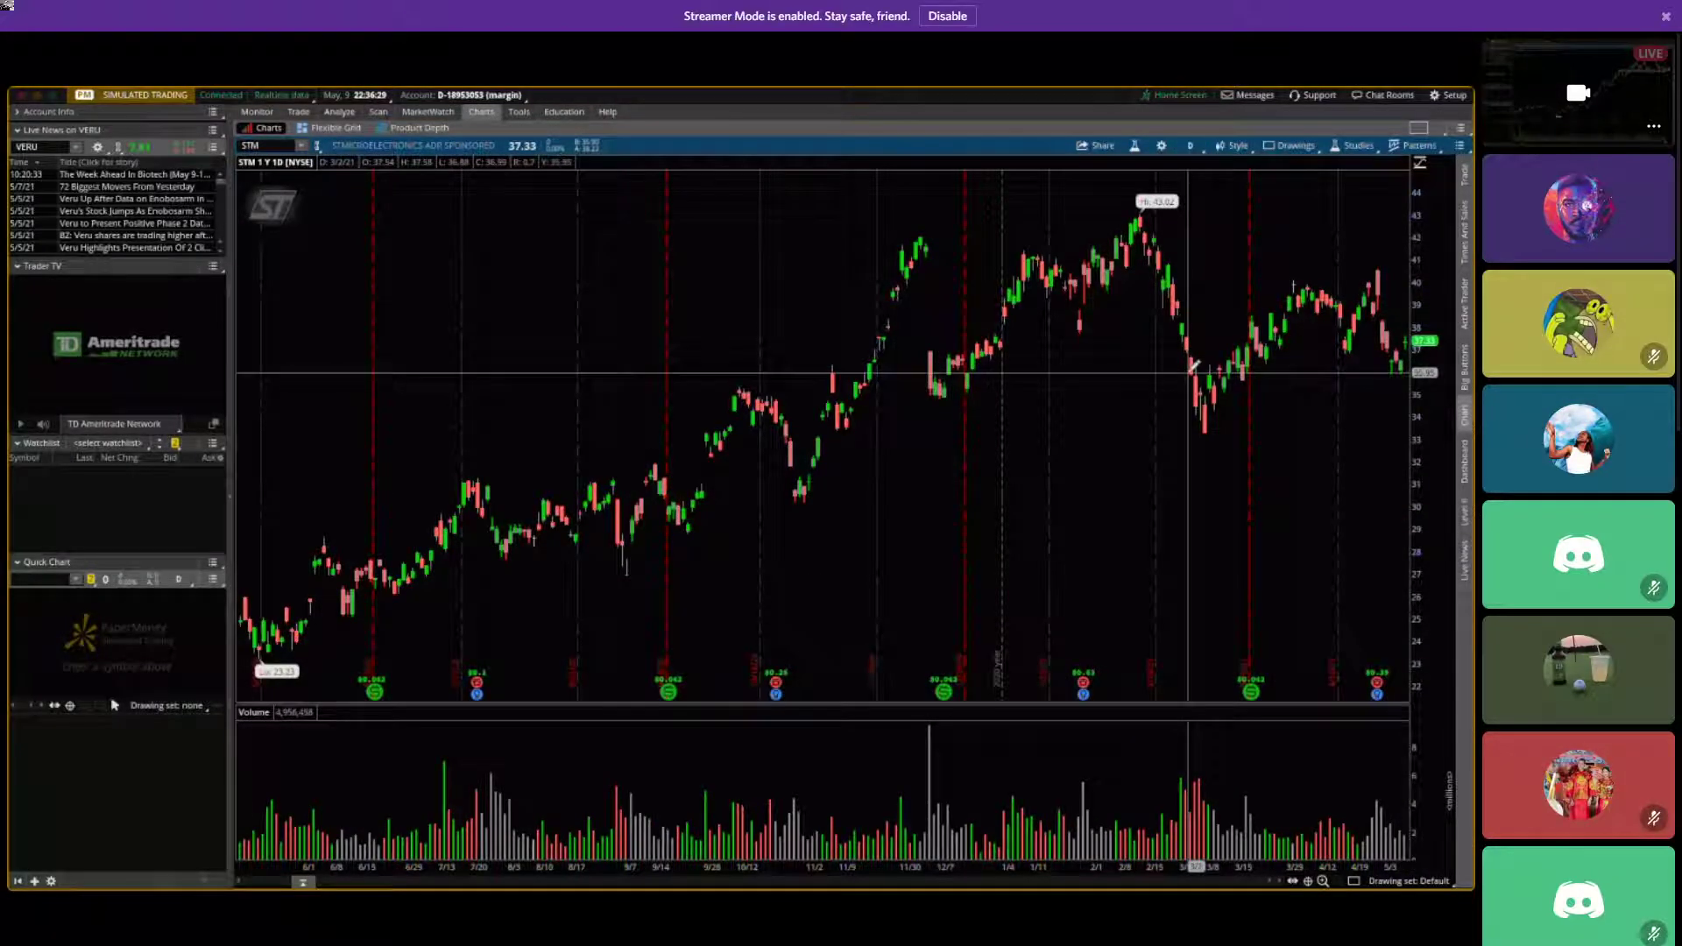
Choose a drawing tool and check STM on the three-year weekly time frame before returning to one-year daily.
left_click(1290, 146)
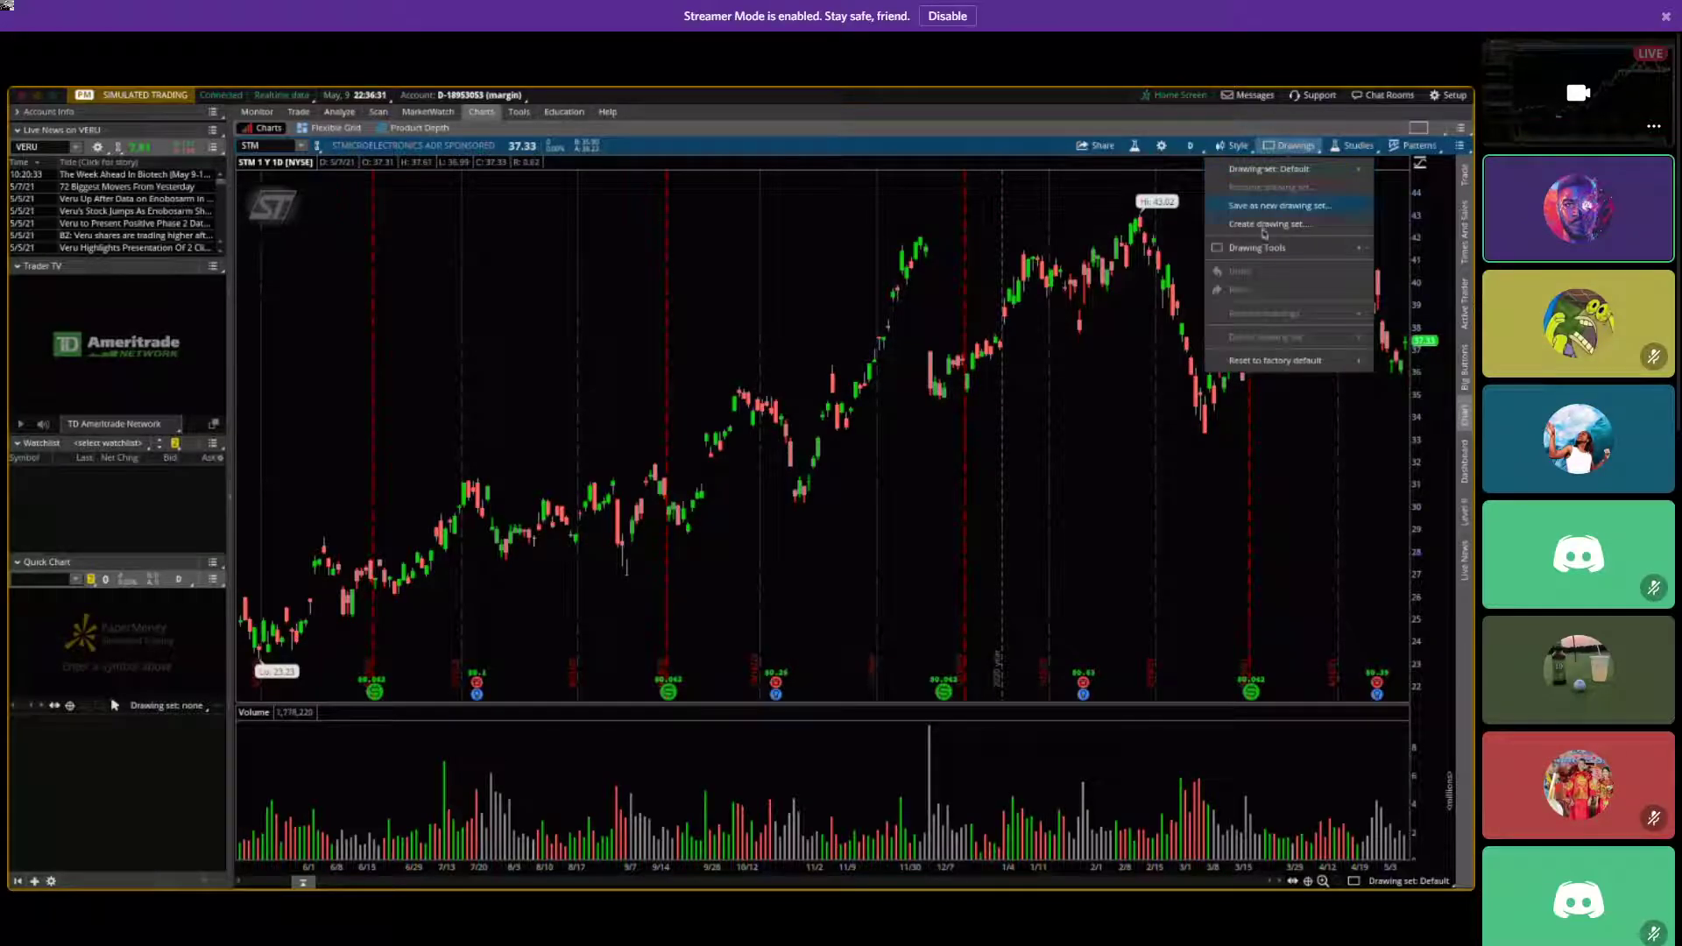
mouse_move(1271, 248)
left_click(1408, 275)
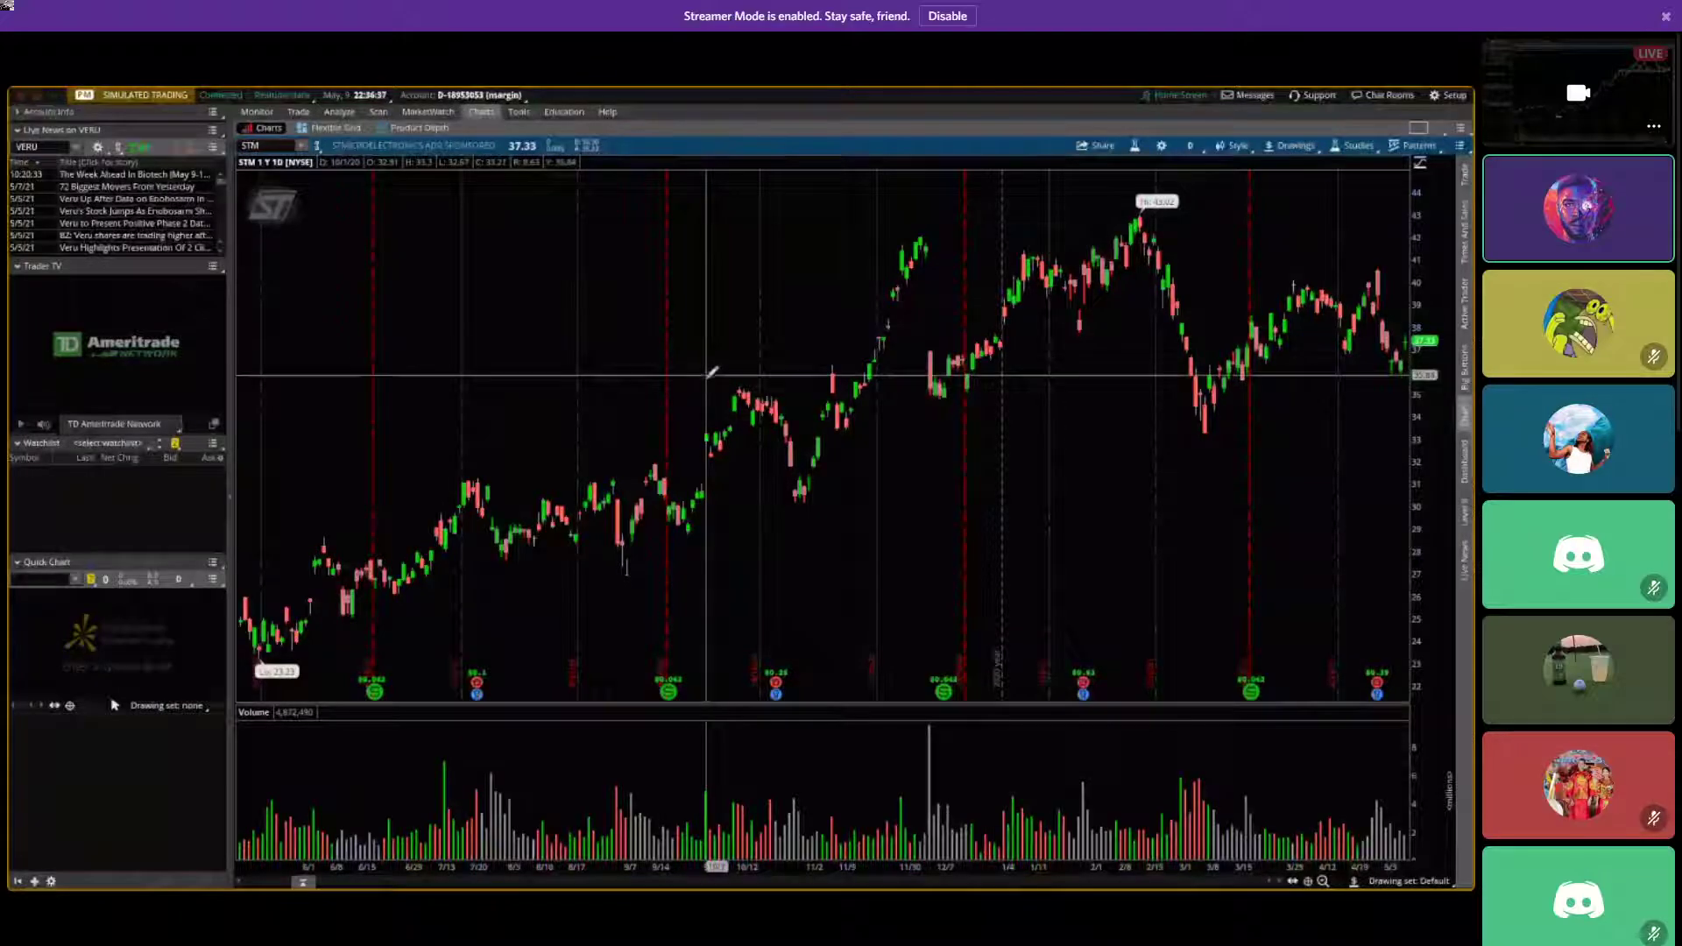
left_click(1190, 146)
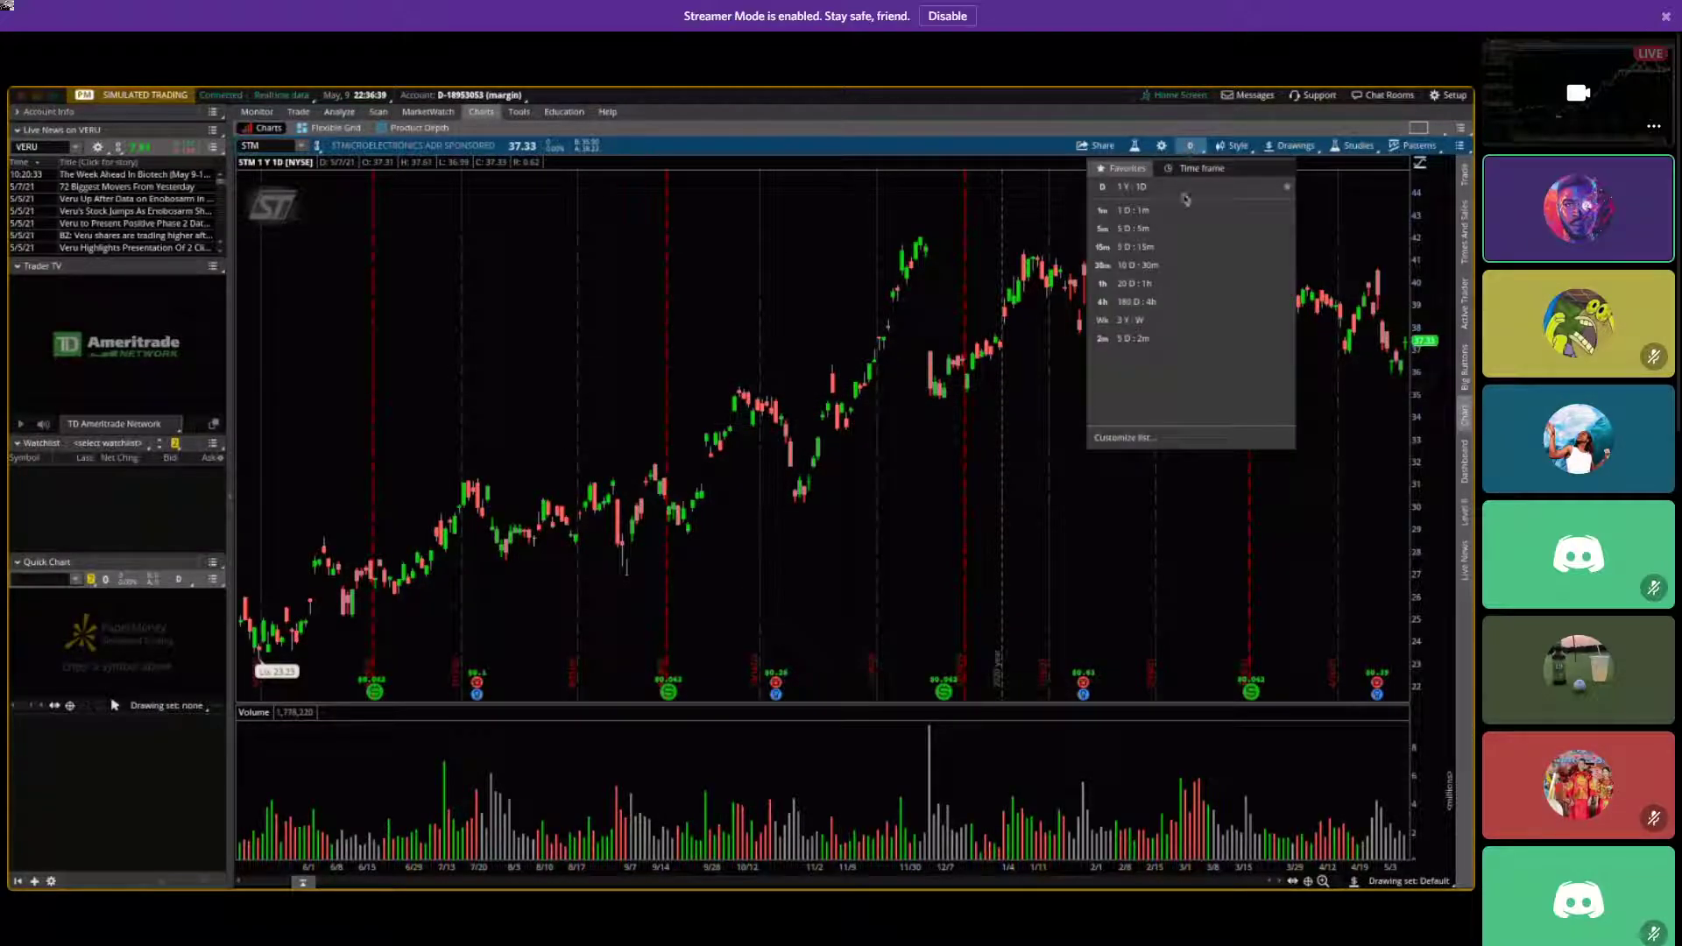
left_click(1156, 322)
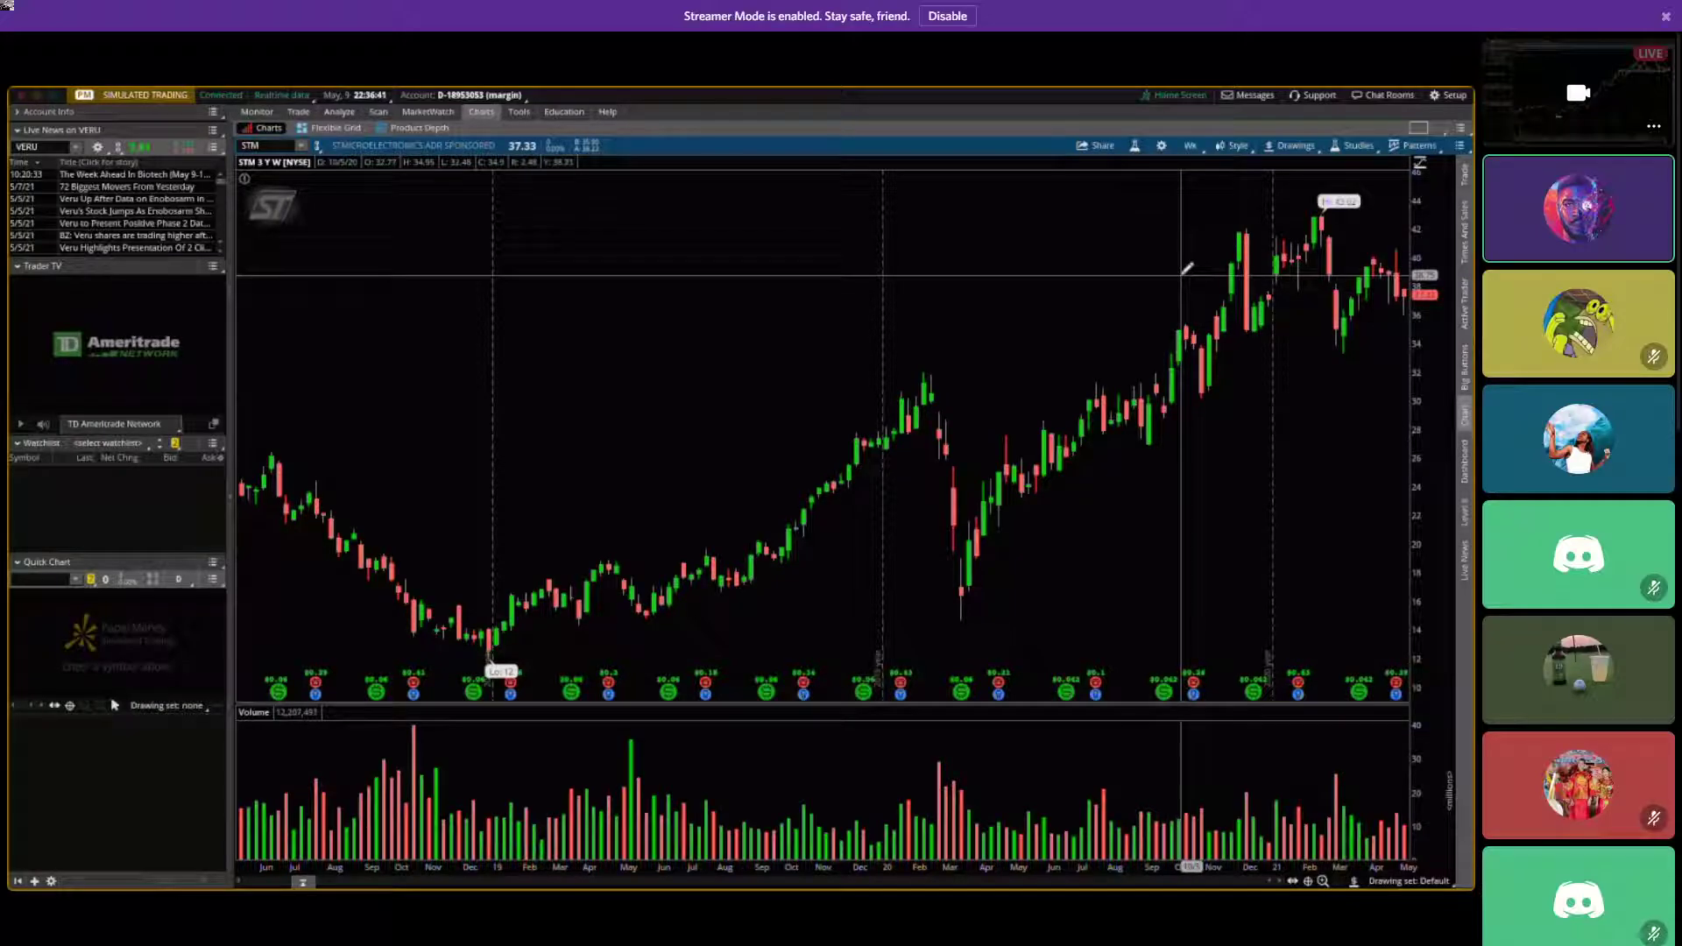
left_click(1191, 145)
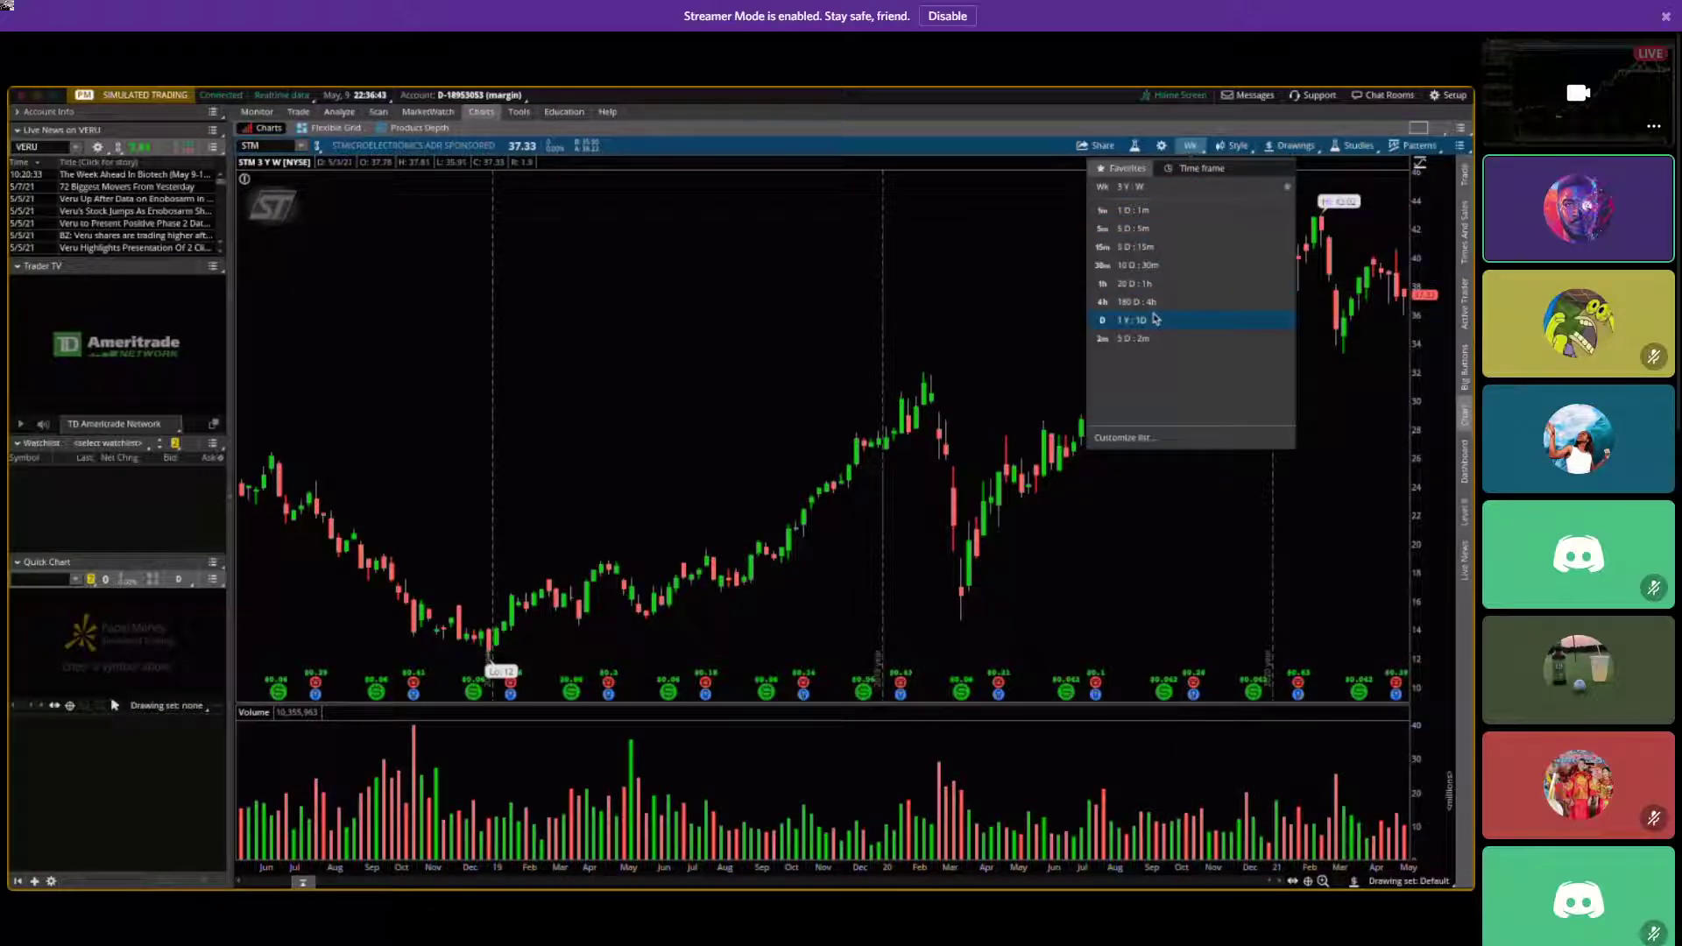
left_click(1157, 320)
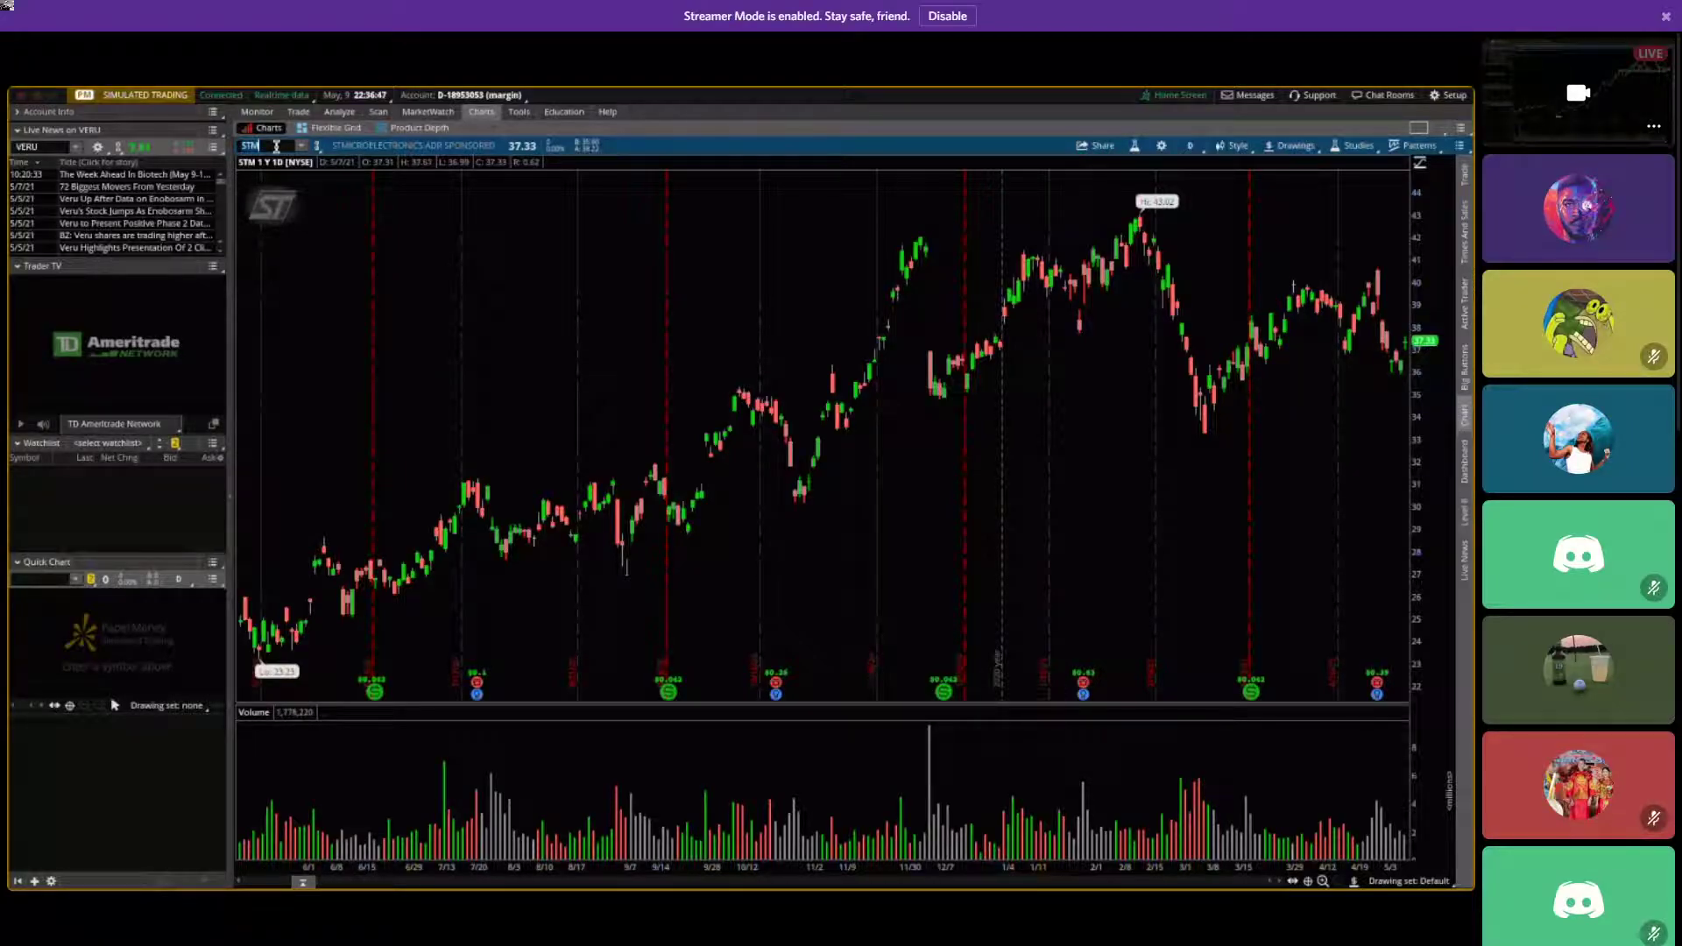
Load the daily chart of Clover Health (CLOV) and remove its two dashed horizontal price levels near 9 and 7.
key("Return")
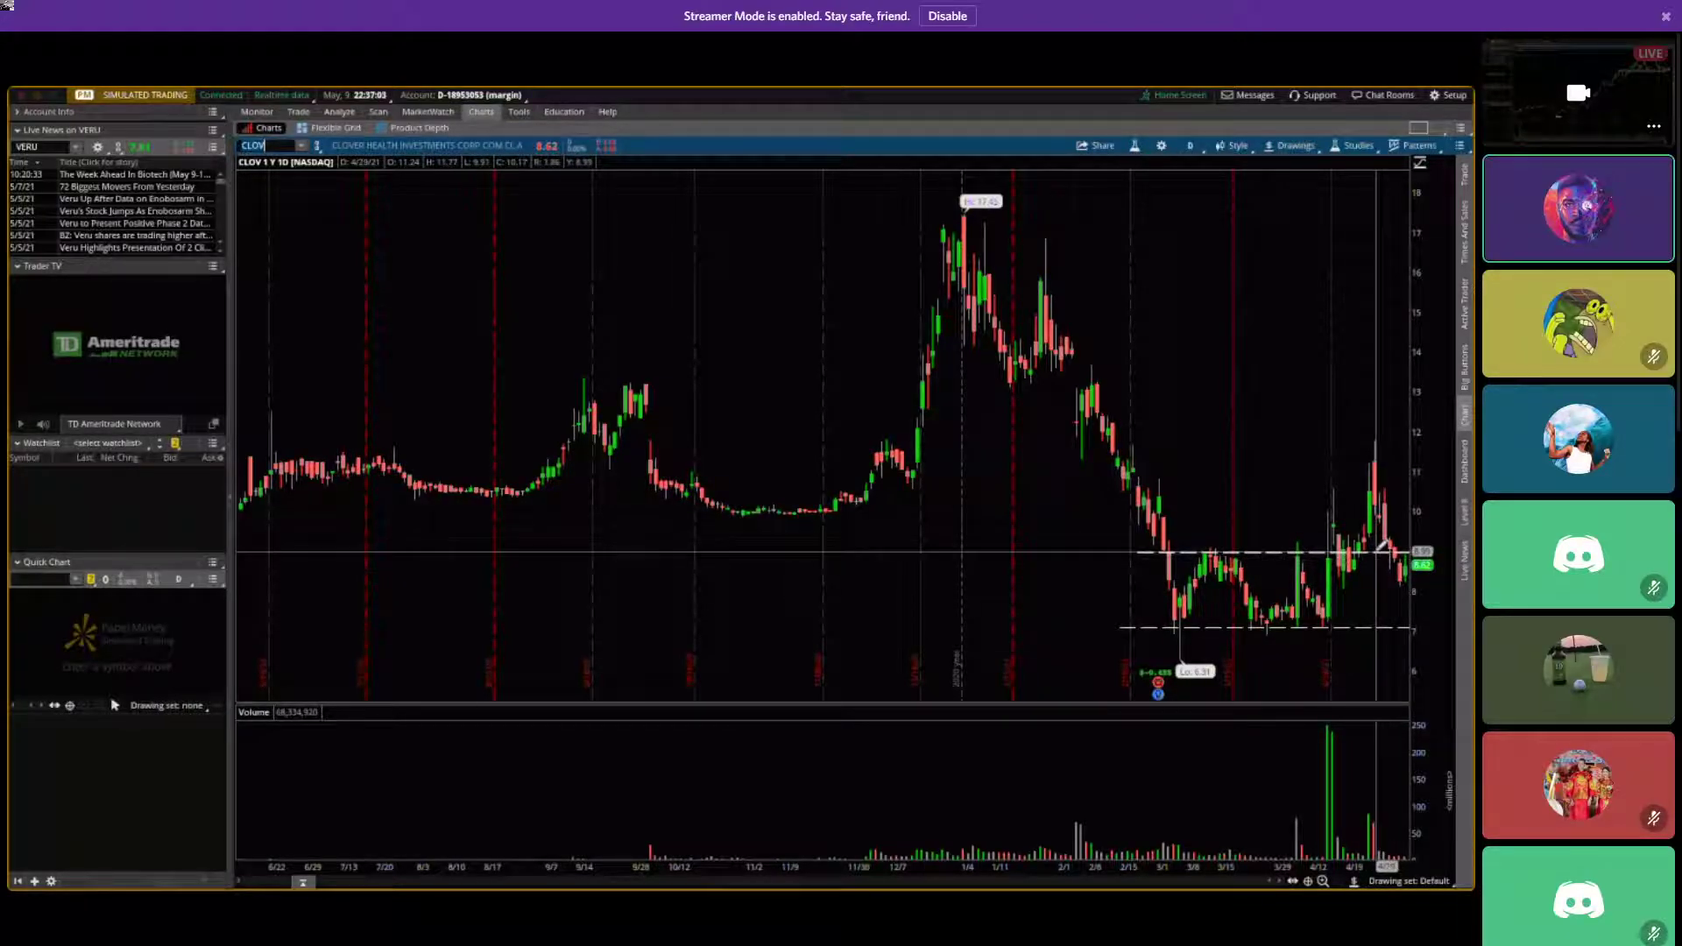
right_click(1383, 550)
left_click(1381, 621)
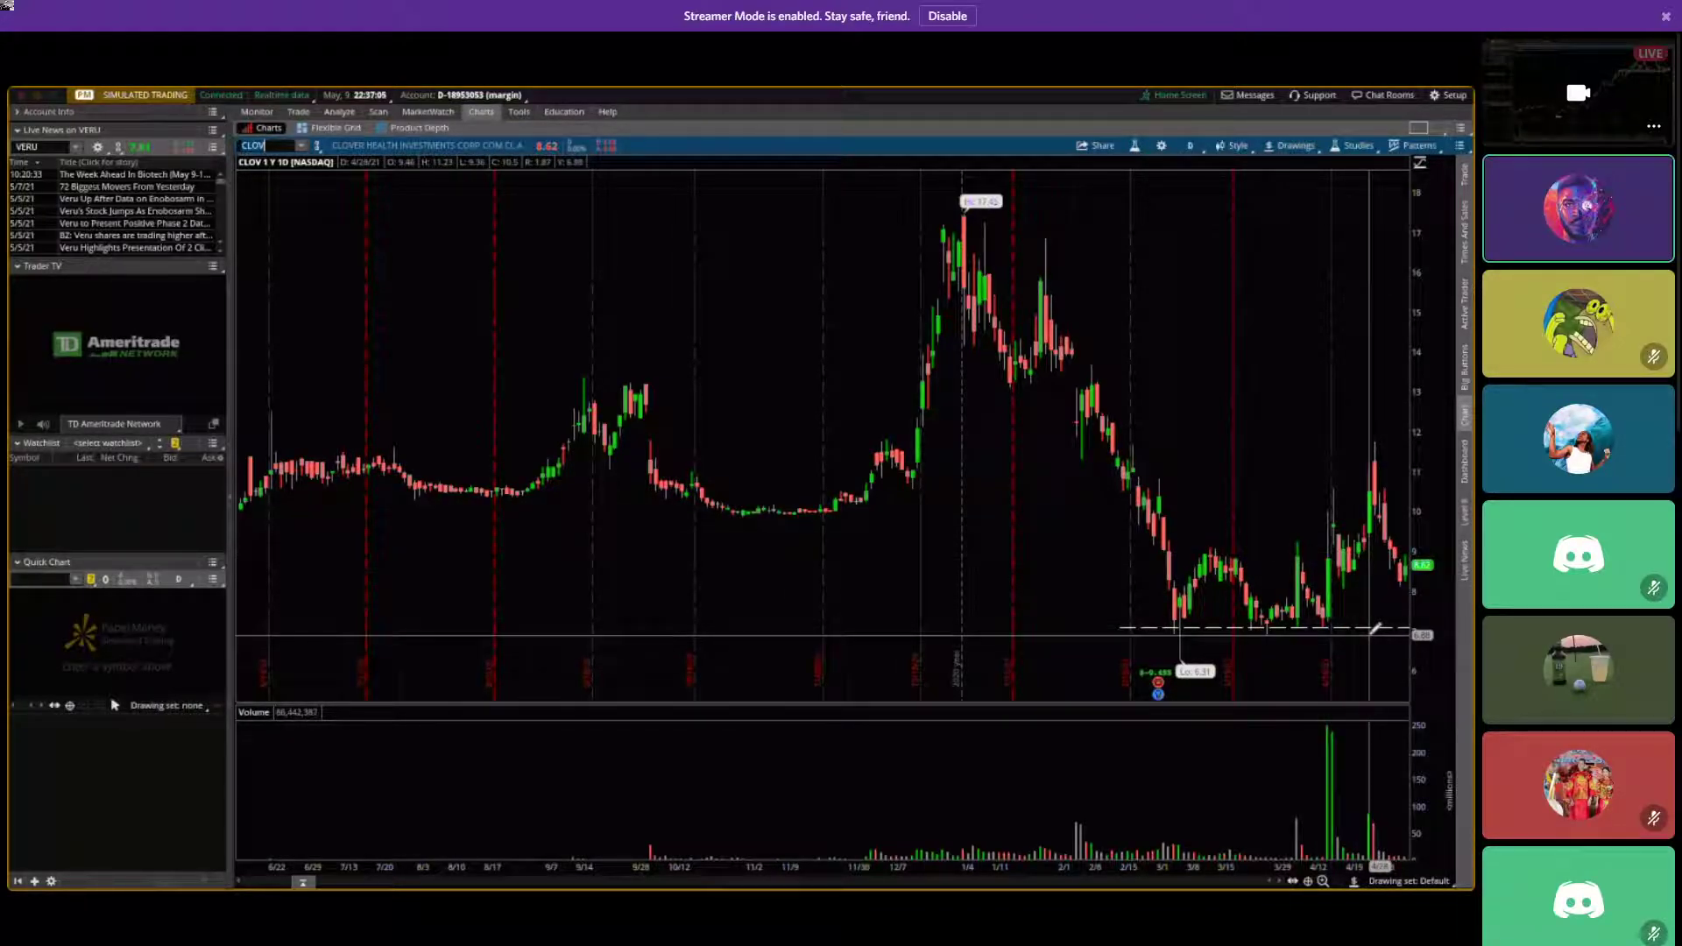
right_click(1377, 628)
left_click(1385, 658)
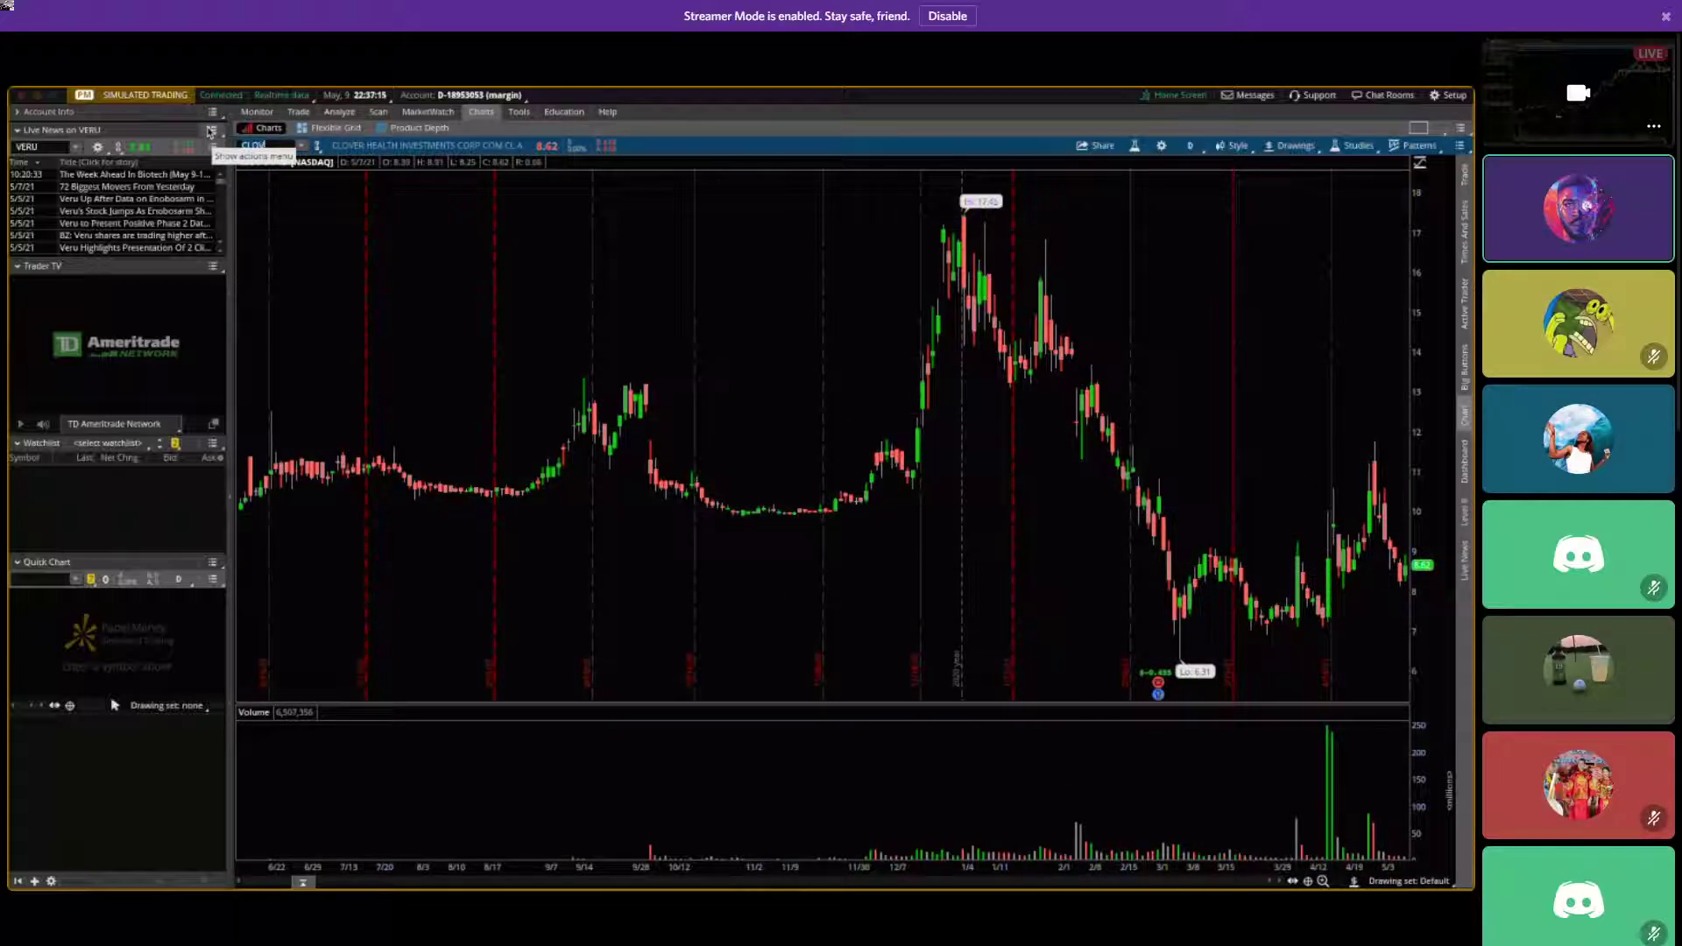
Load IBM and review its price action on the three-year weekly time frame, ending on the one-year daily chart.
type("IBM")
key("Return")
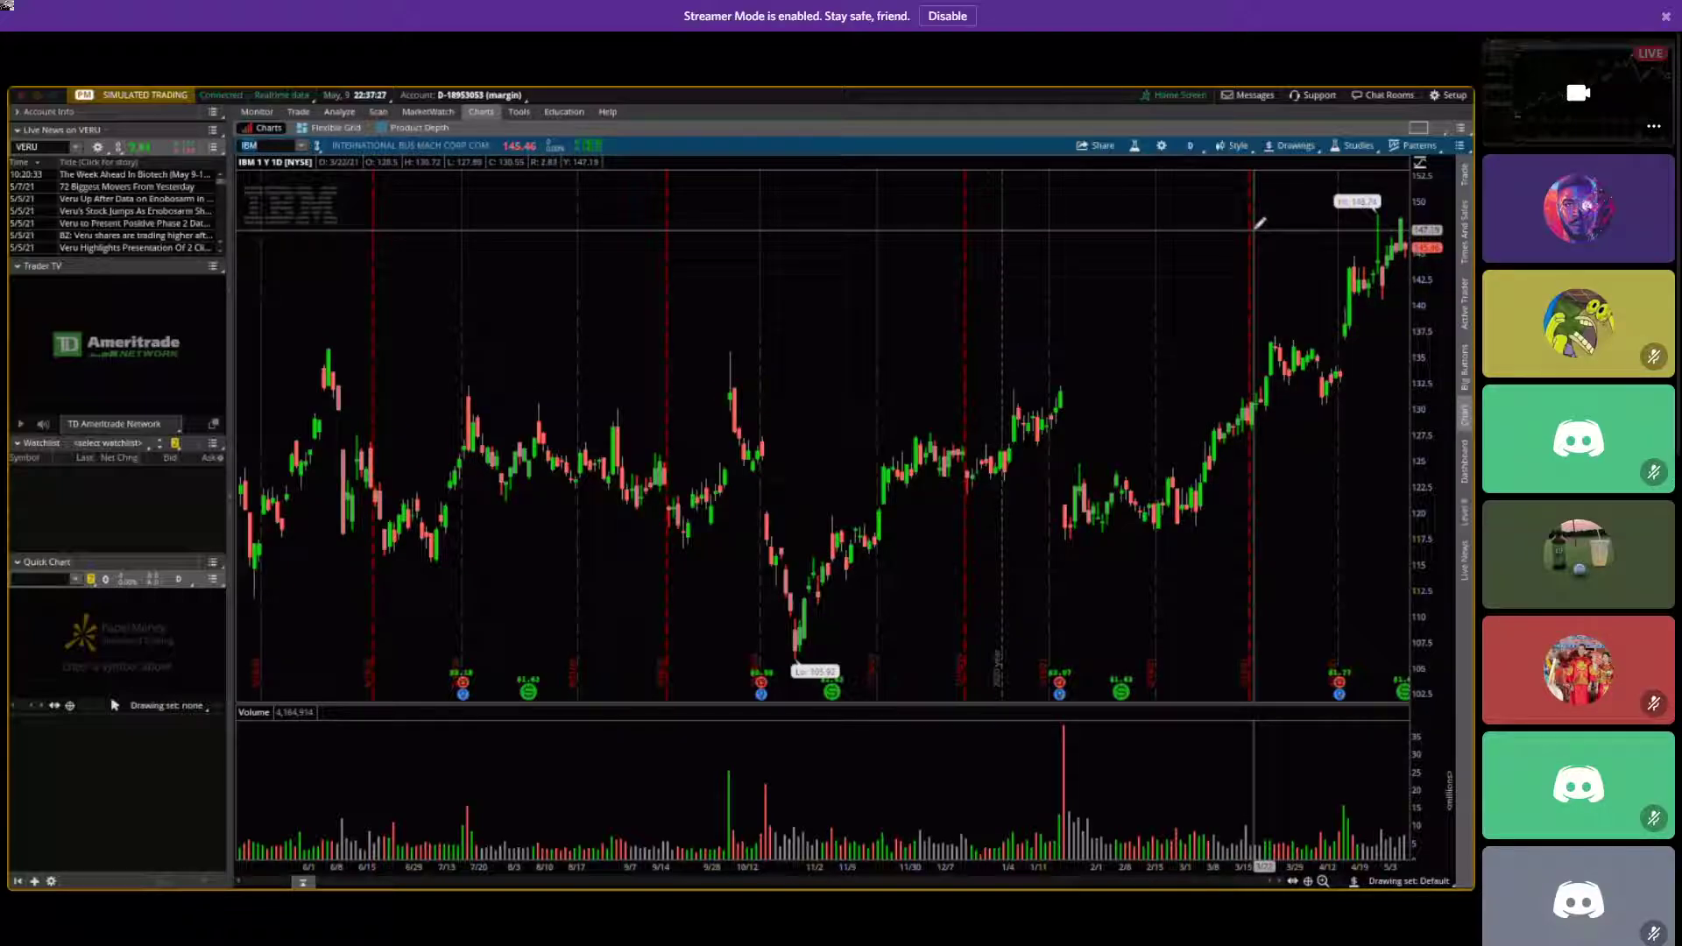
left_click(1193, 146)
left_click(1158, 312)
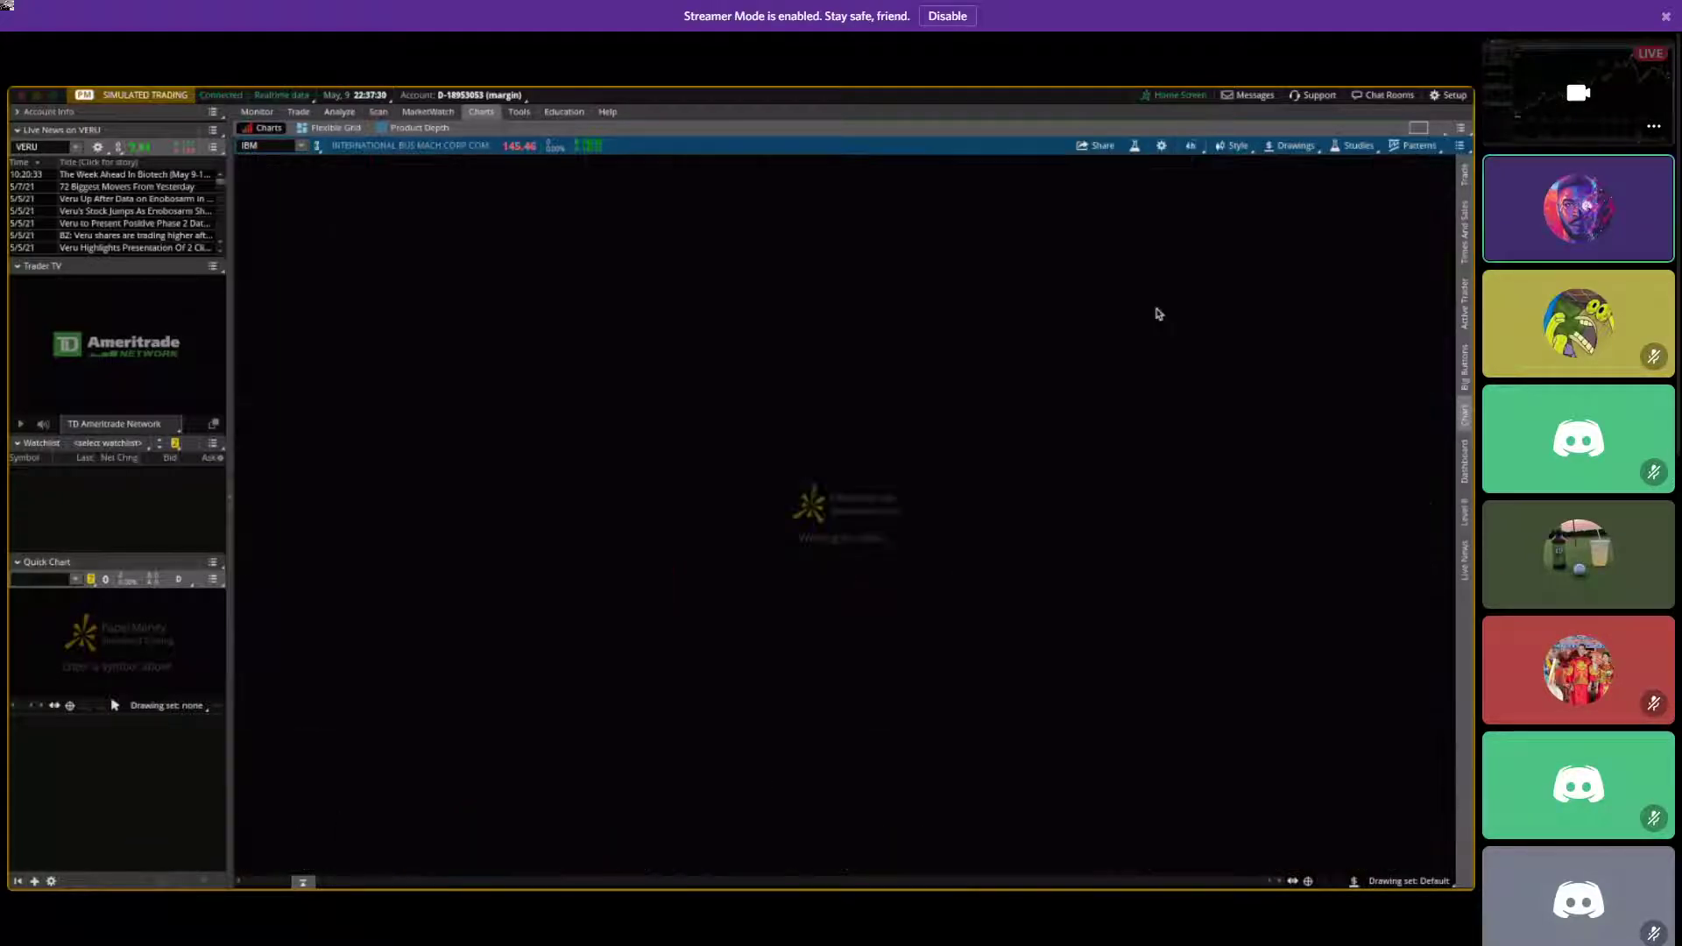
left_click(1190, 147)
left_click(1160, 318)
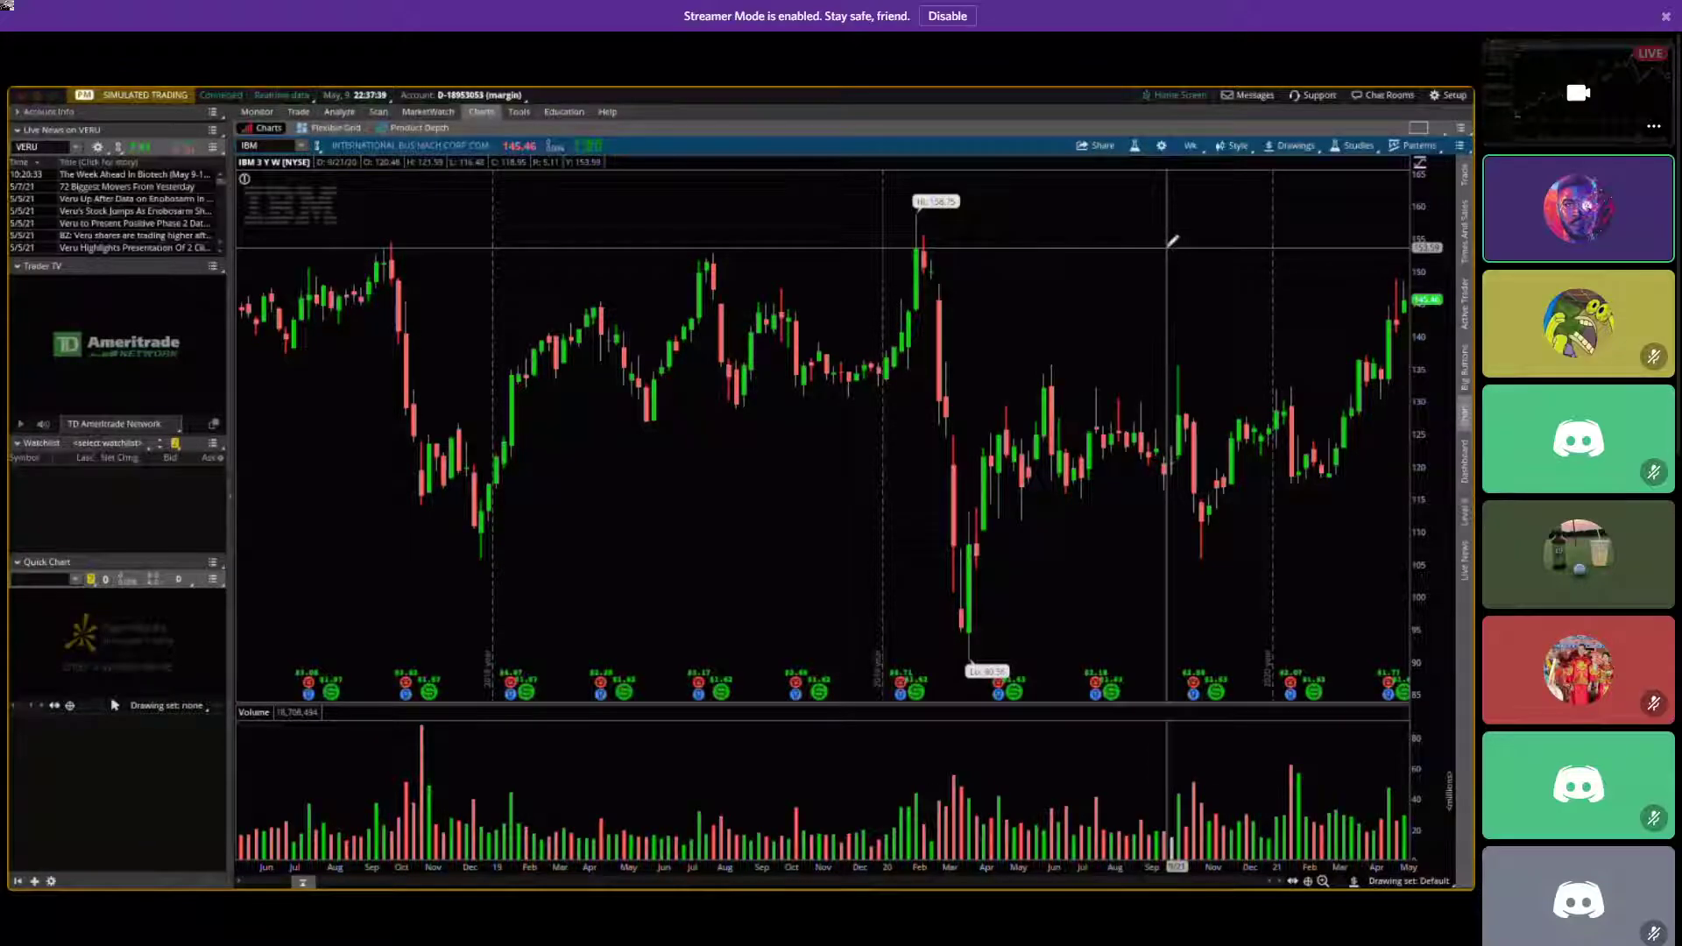
left_click(1189, 147)
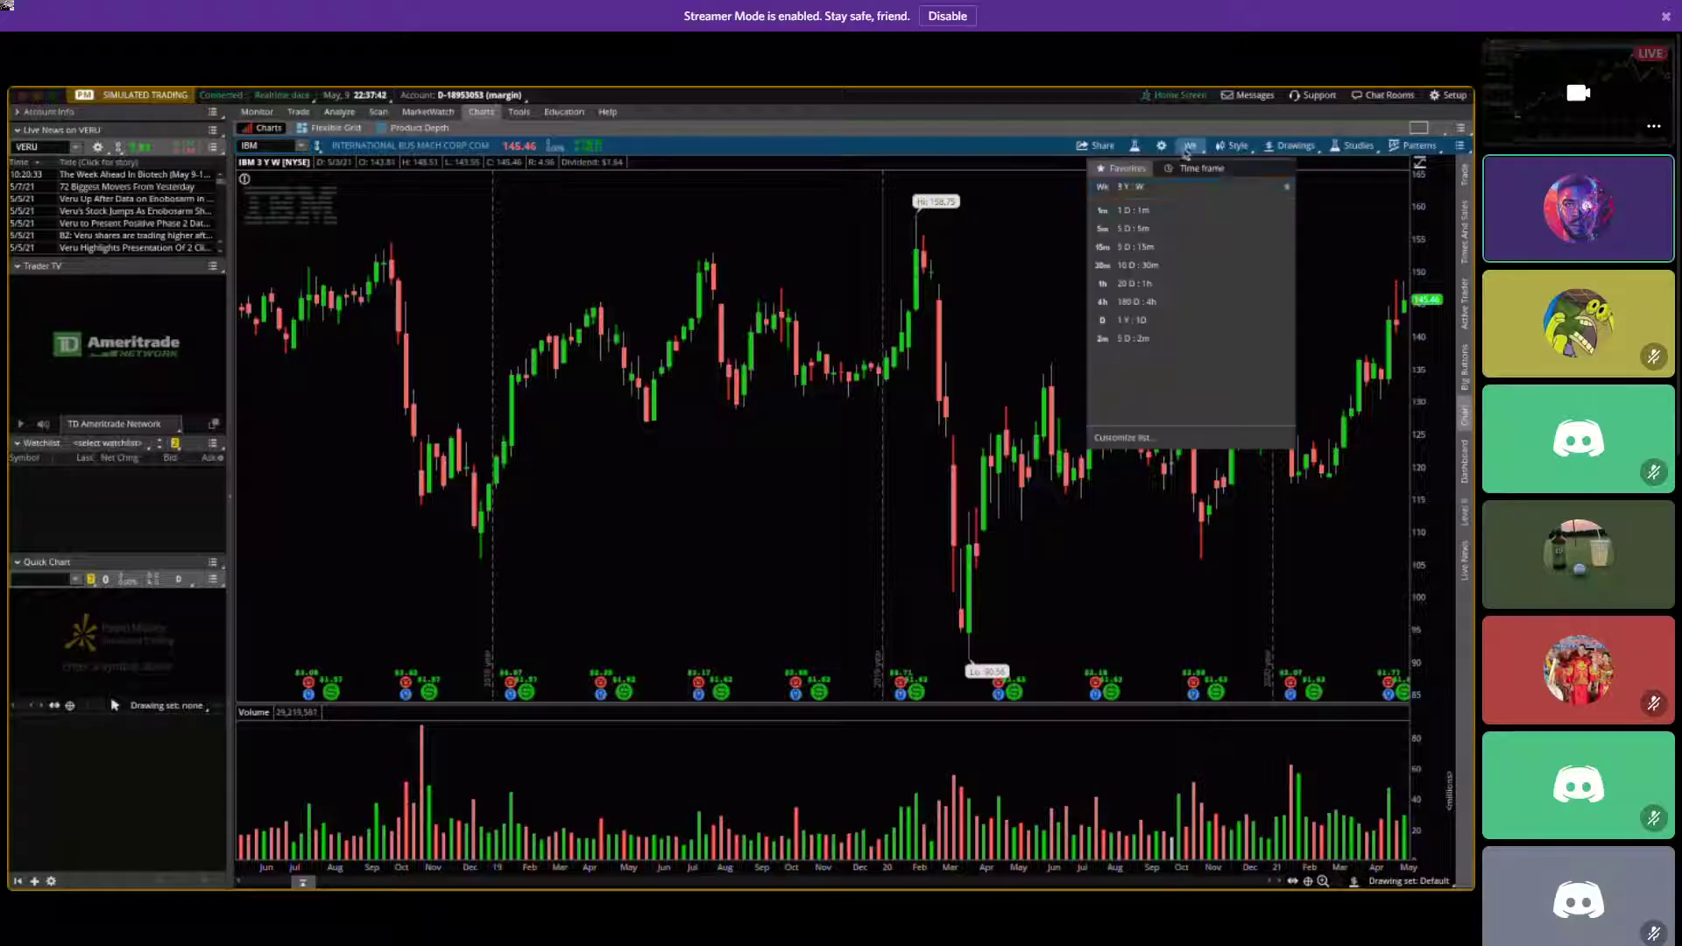
left_click(1174, 321)
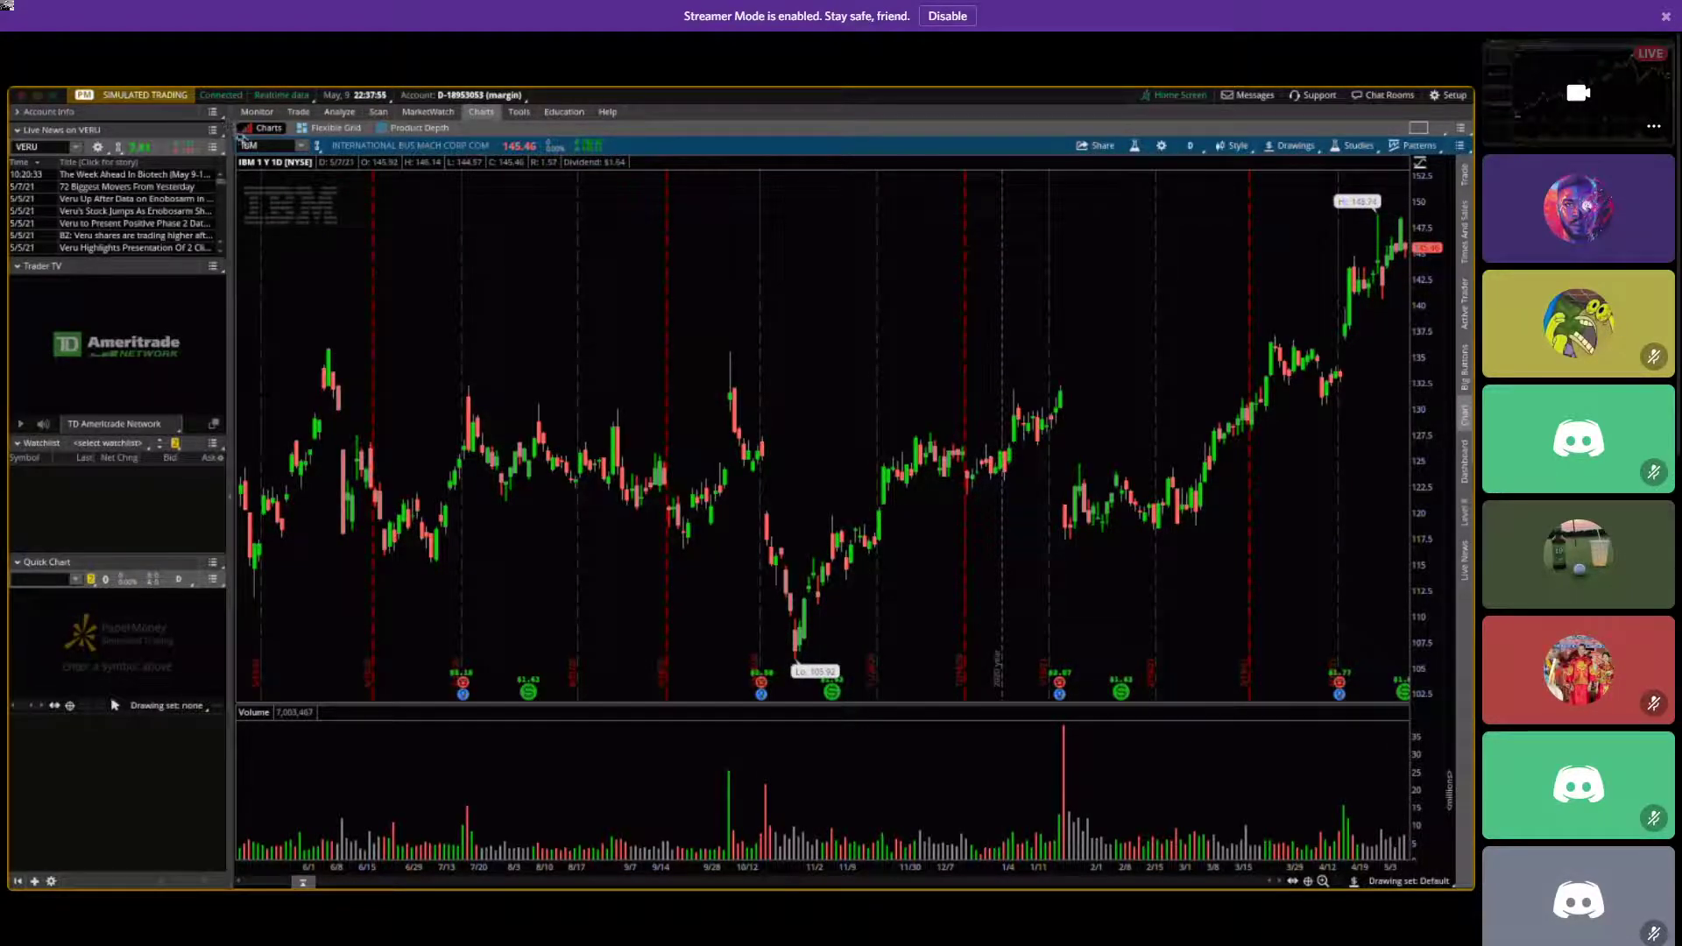
Load the NVIDIA (NVDA) daily chart and draw upper and lower descending trendlines around the pullback from the April high.
type("N")
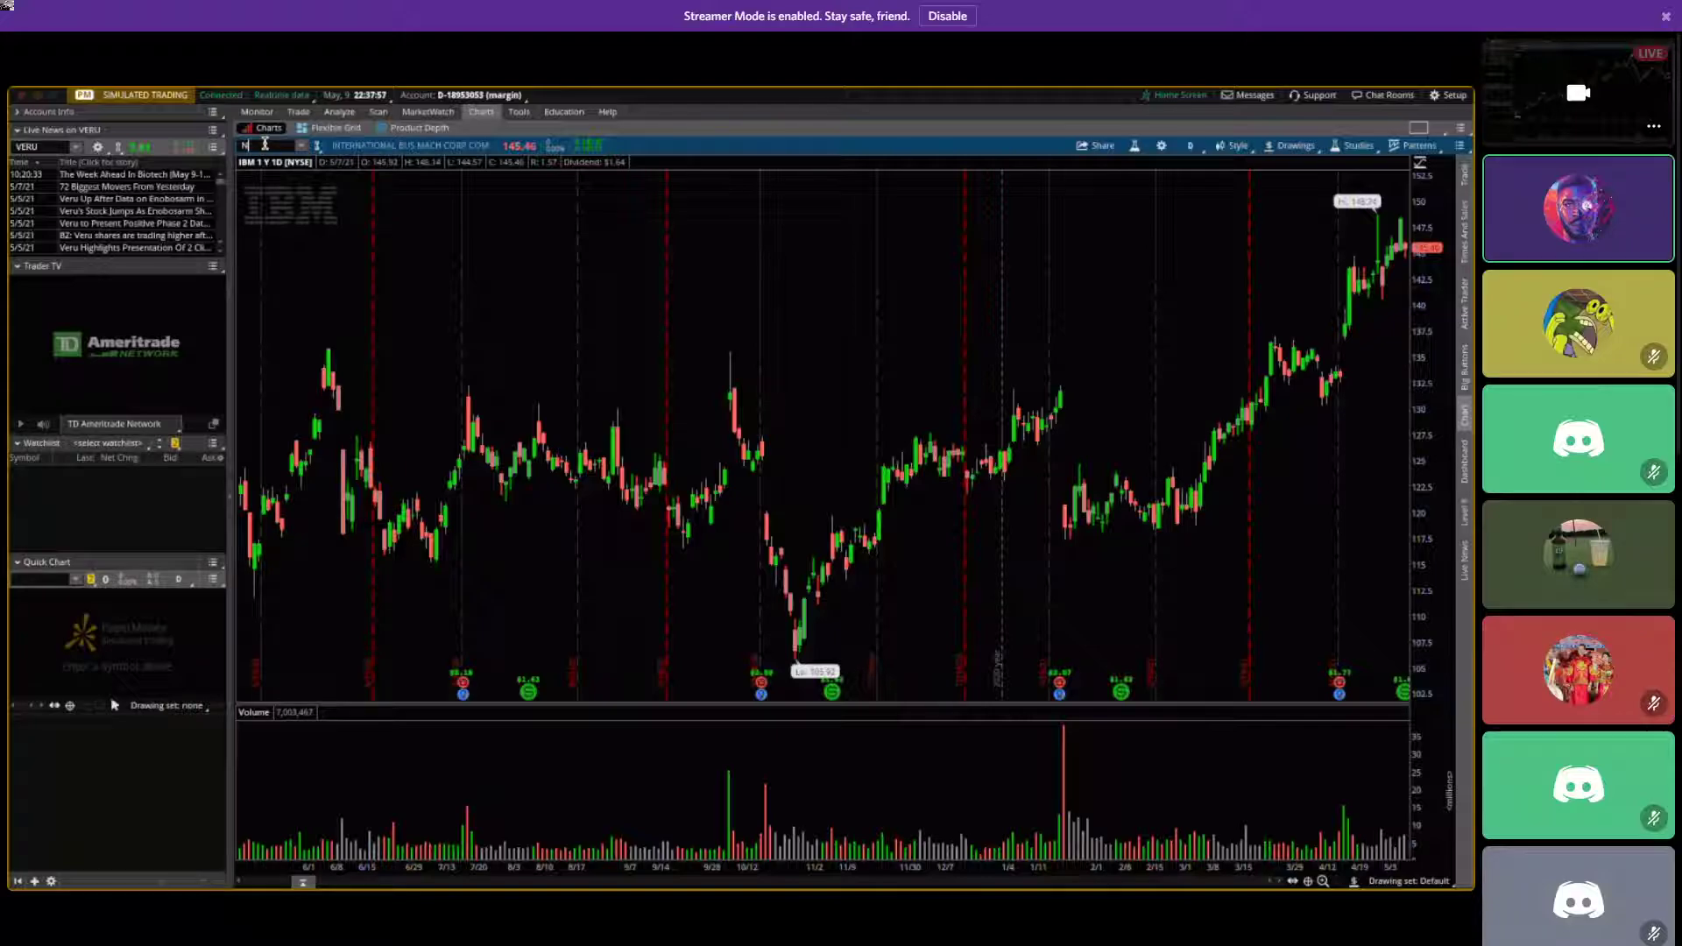
type("VDA")
key("Return")
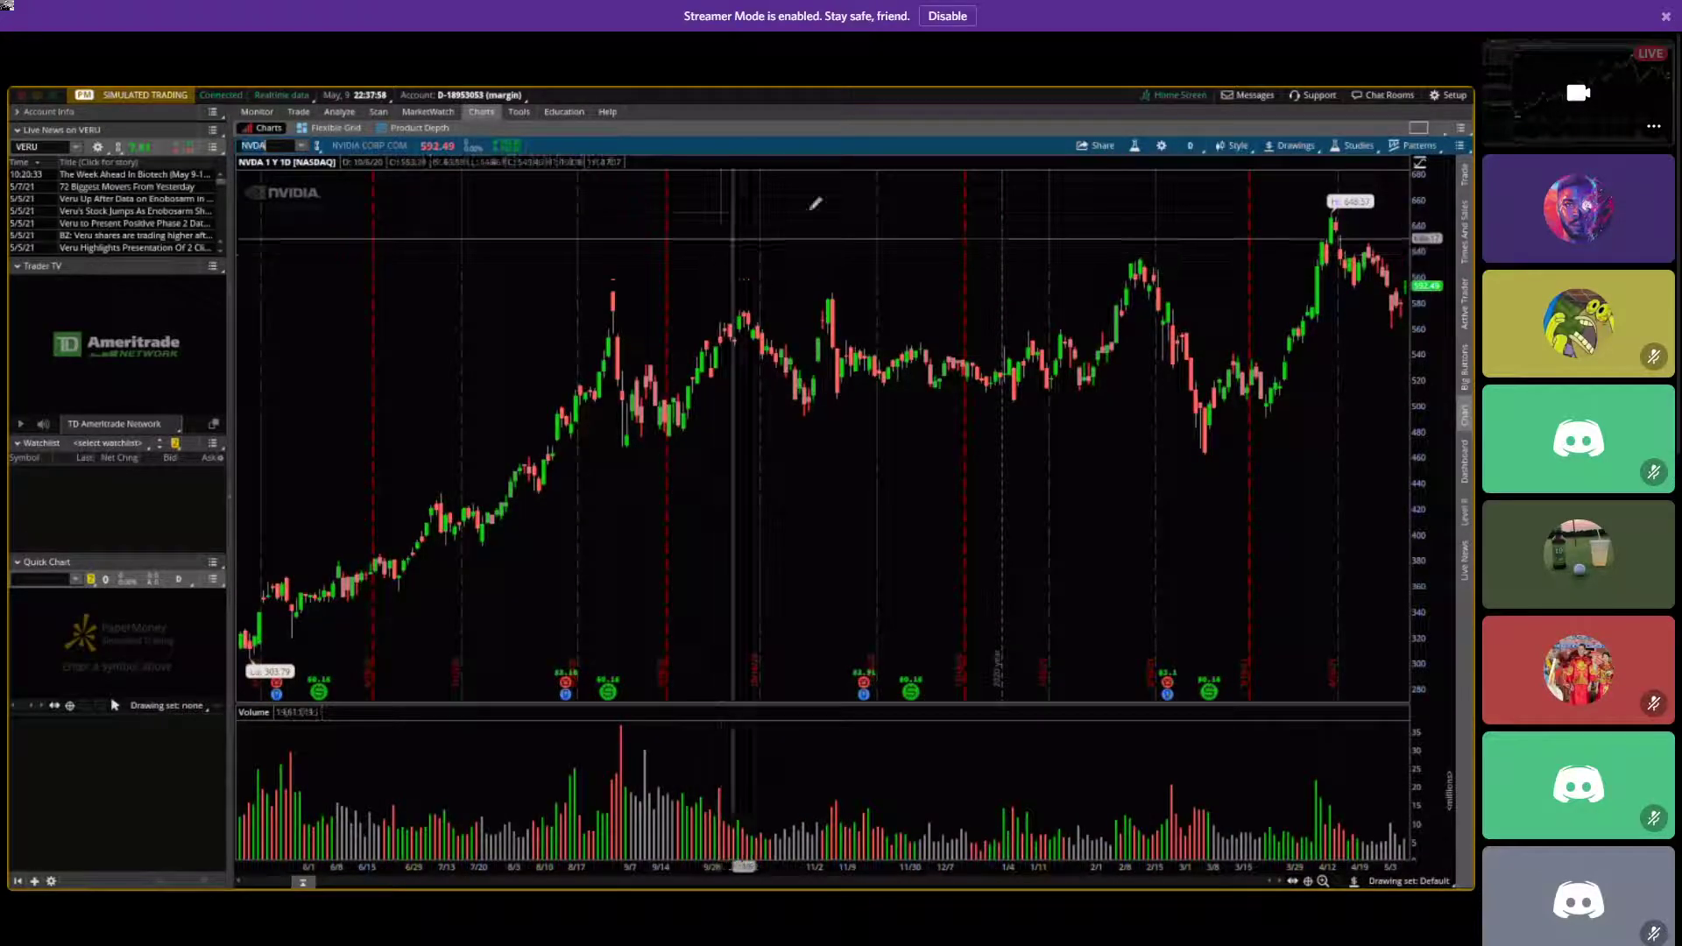
left_click(1290, 145)
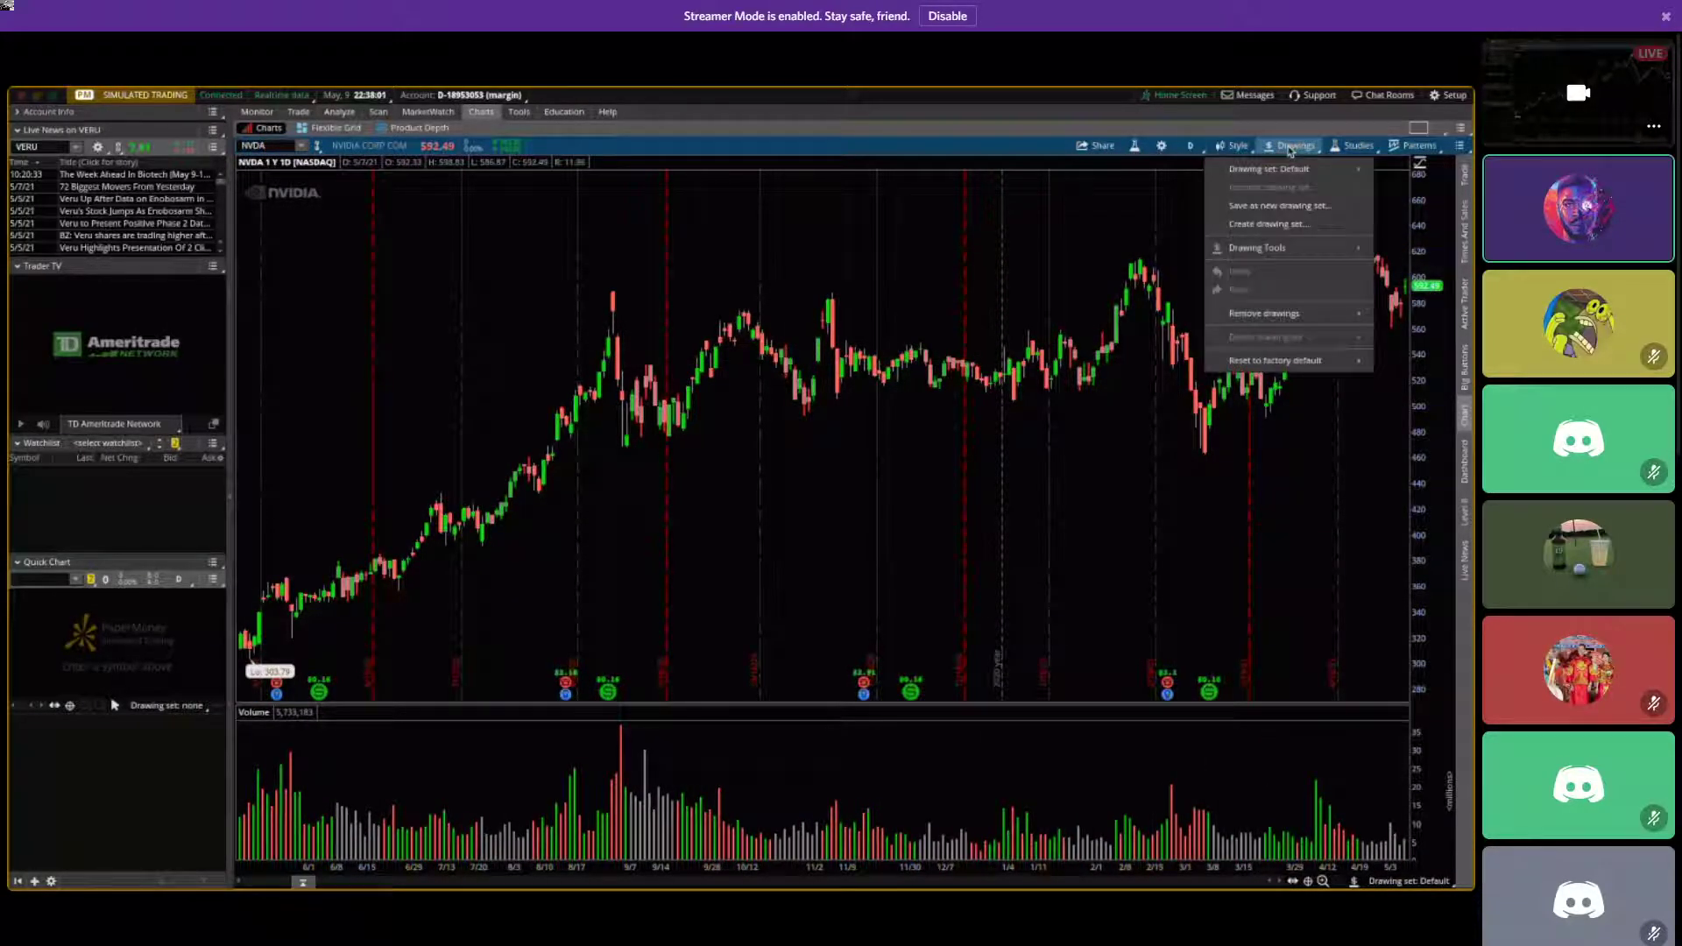
mouse_move(1288, 245)
left_click(1382, 272)
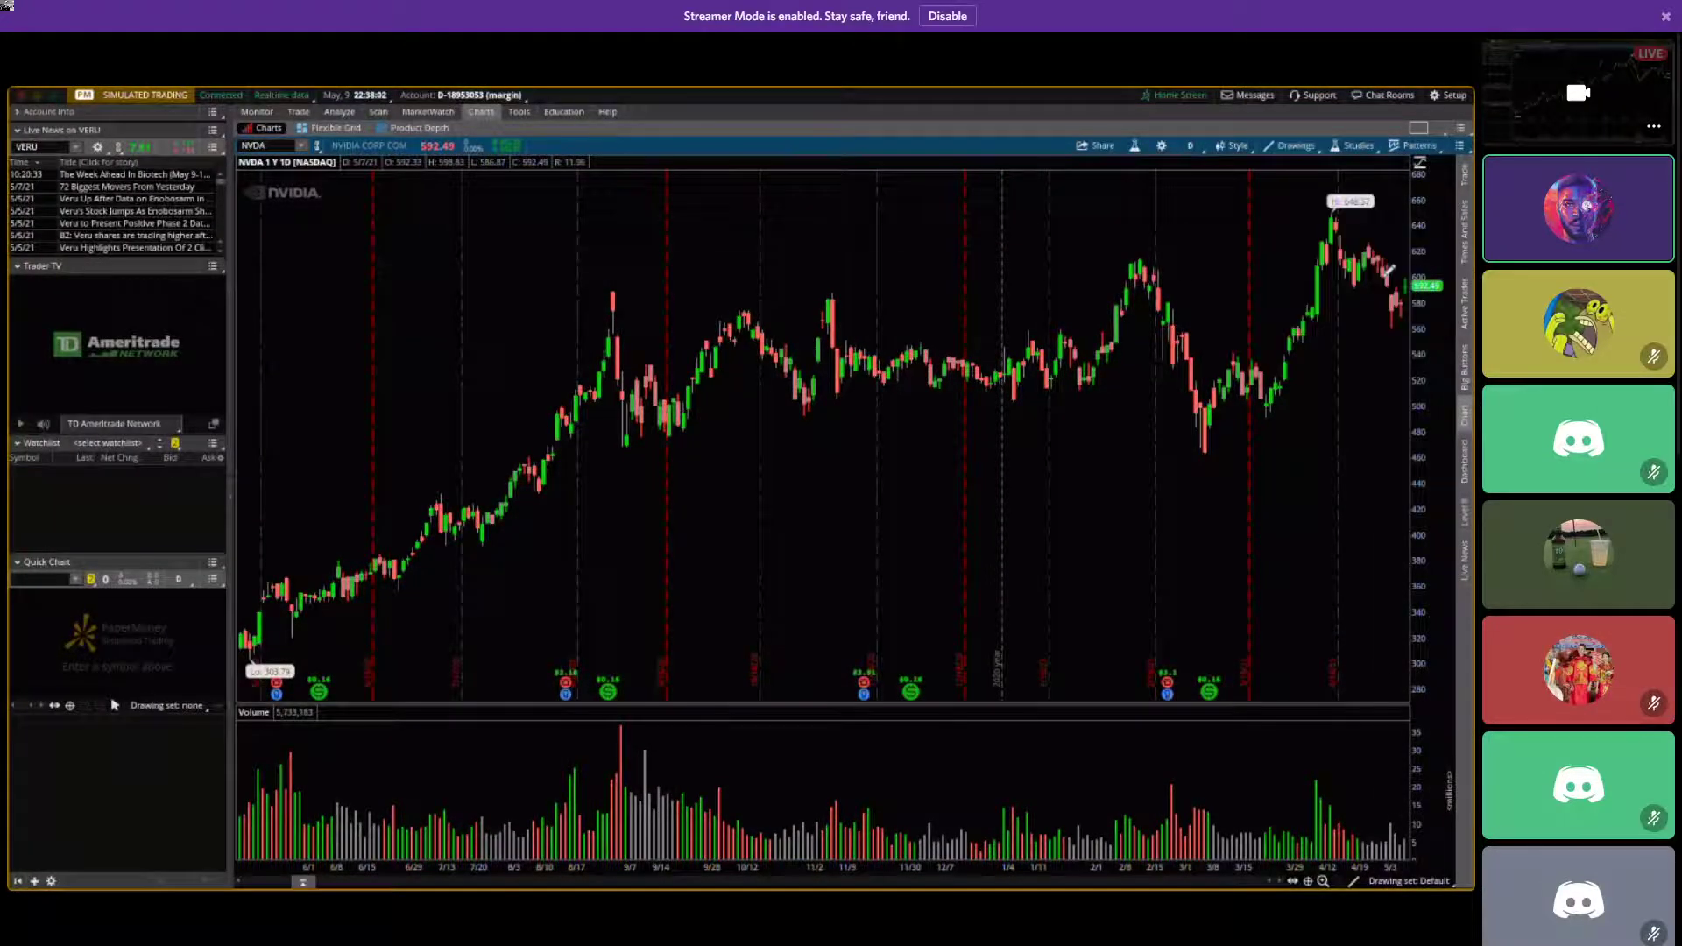
left_click(1334, 211)
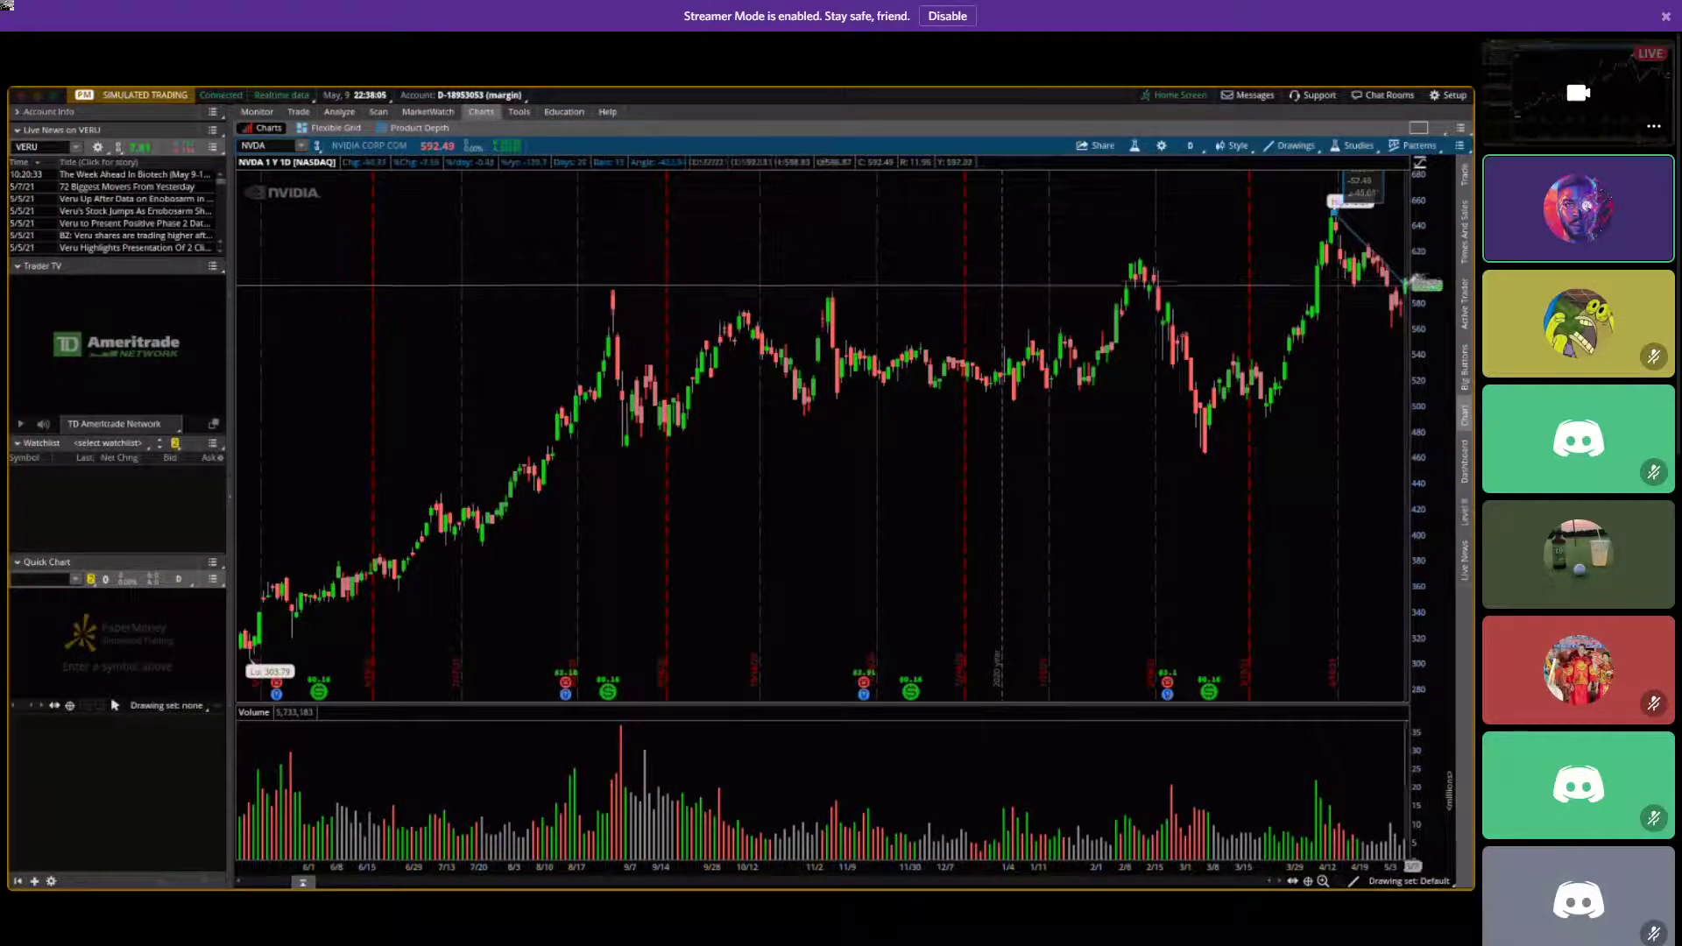
left_click(1411, 285)
left_click(1318, 265)
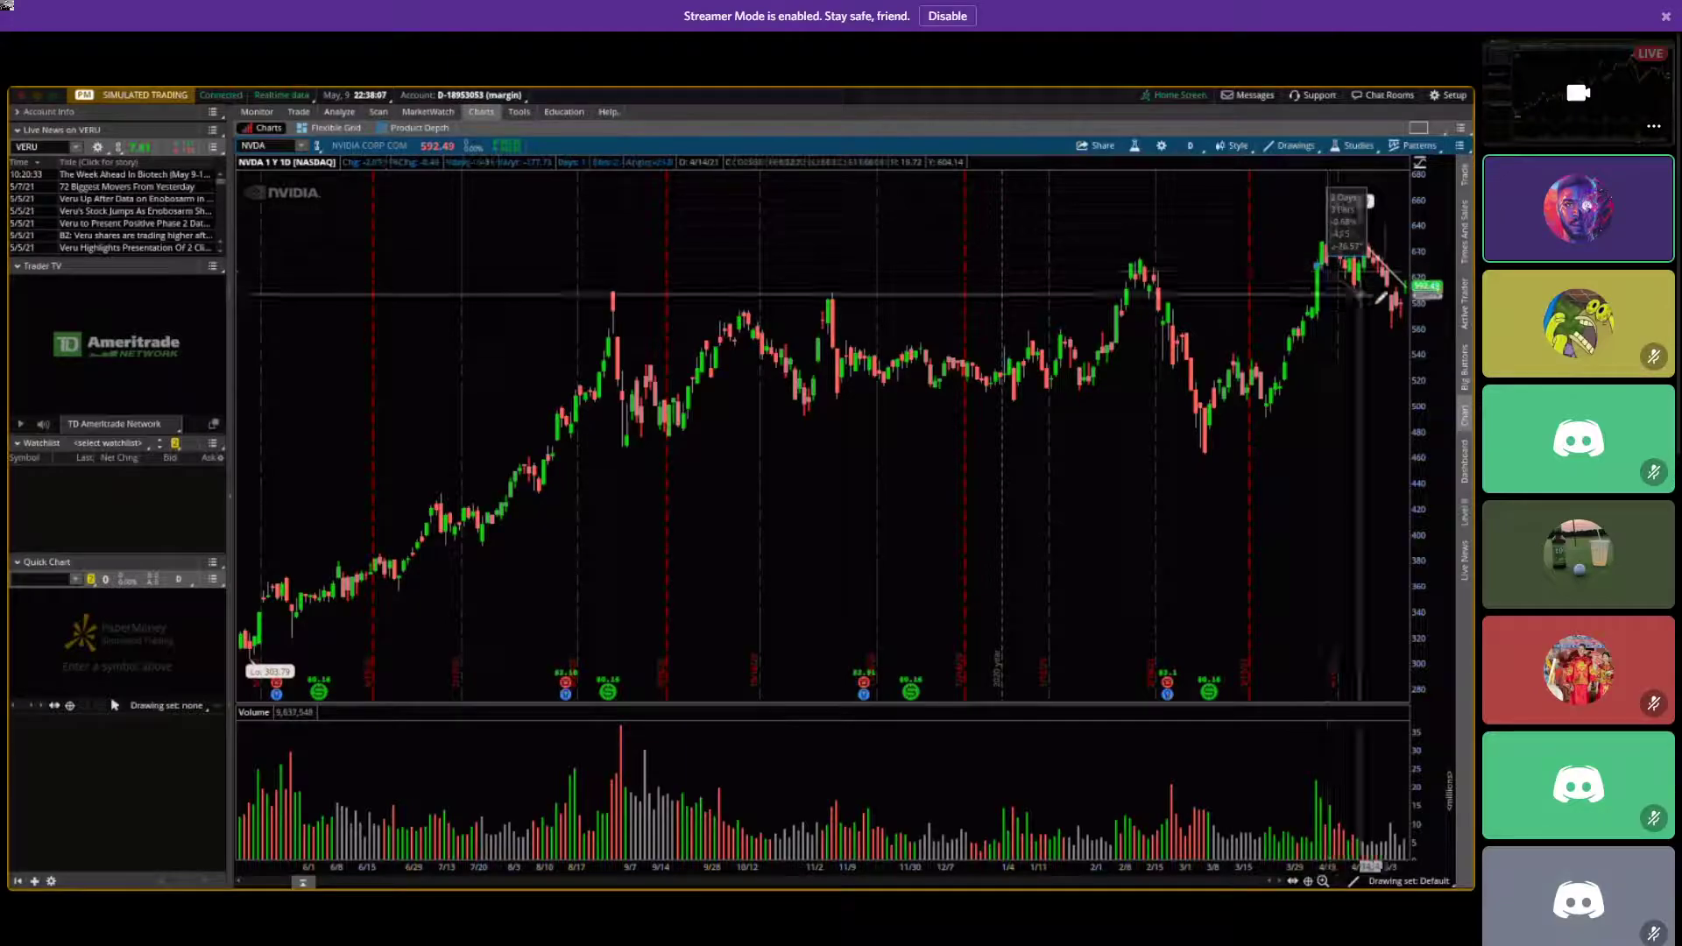
left_click(1406, 324)
Mark NVIDIA's early March low with a shaded ellipse spanning about 450 to 490.
left_click(1289, 146)
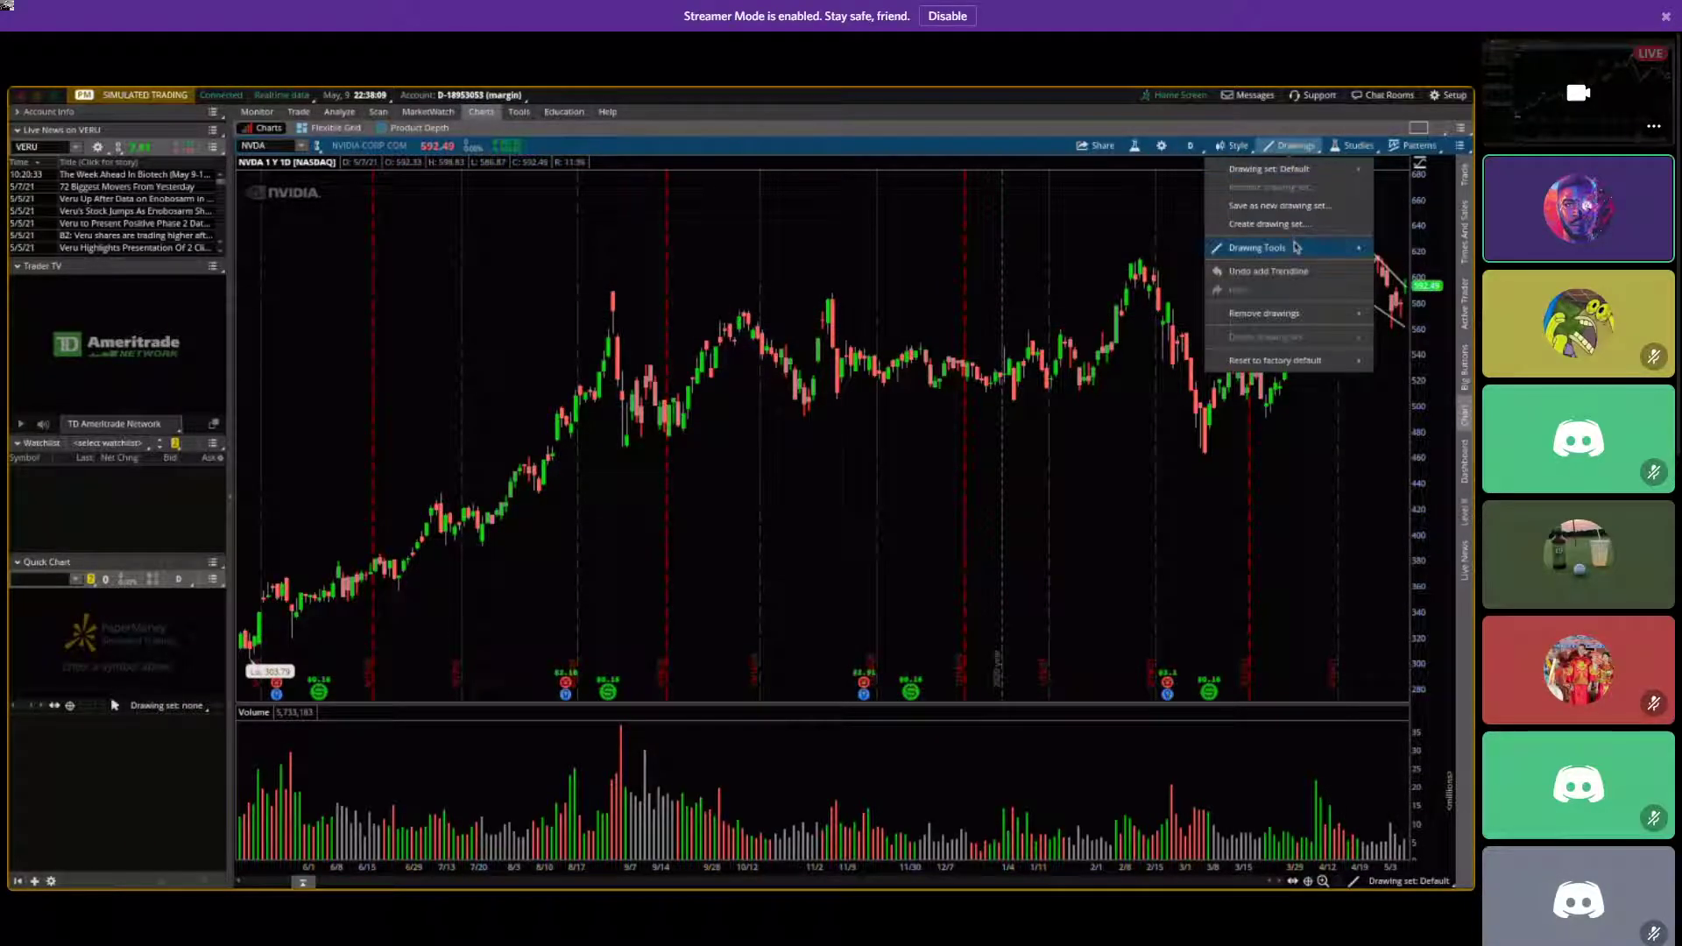
mouse_move(1349, 248)
left_click(1408, 328)
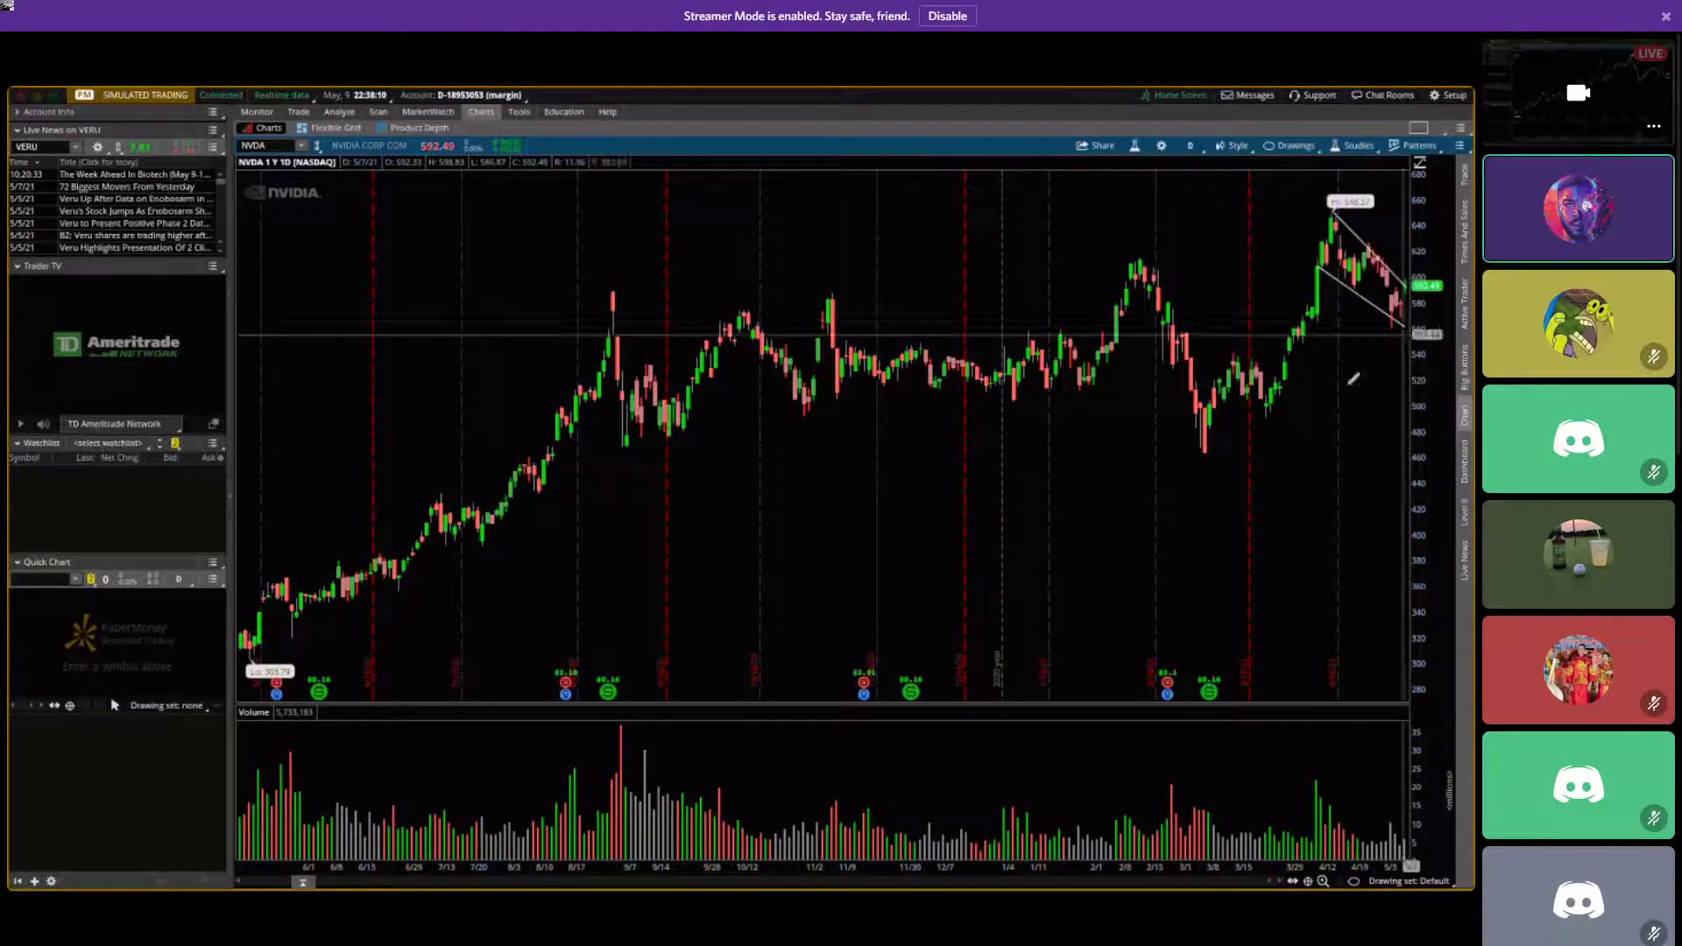
left_click(1182, 470)
left_click(1254, 415)
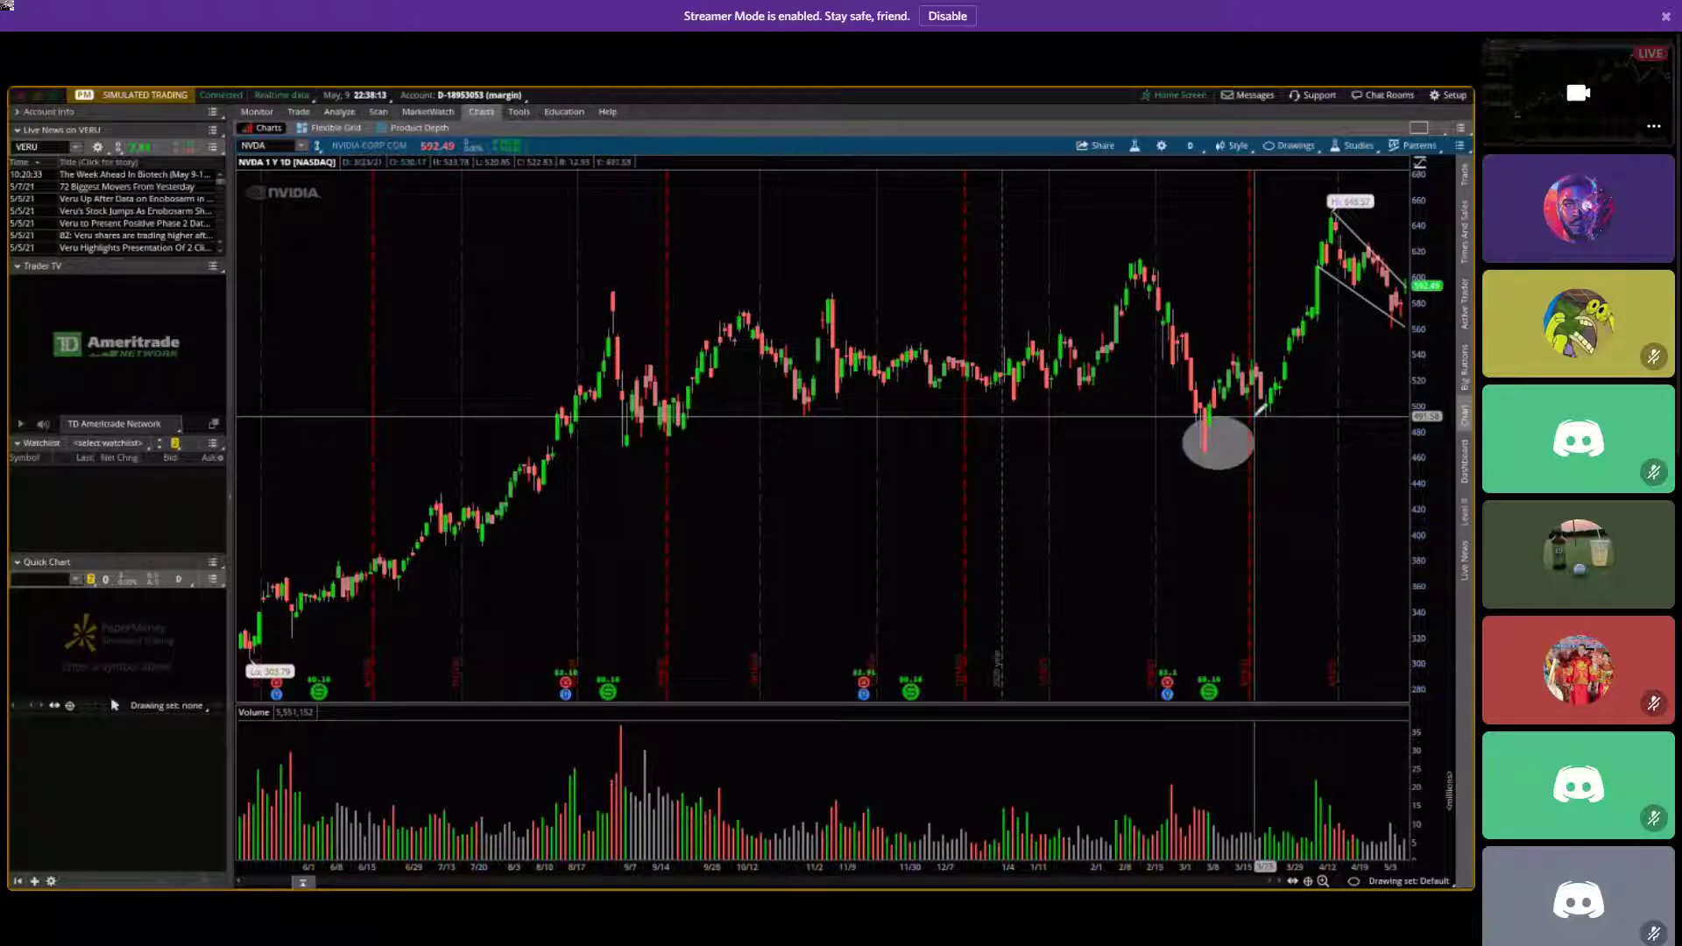
Mark NVIDIA's mid-February high and mid-April high with shaded ellipses, spanning about 585 to 615 and about 640 to 655.
left_click(1096, 296)
left_click(1162, 253)
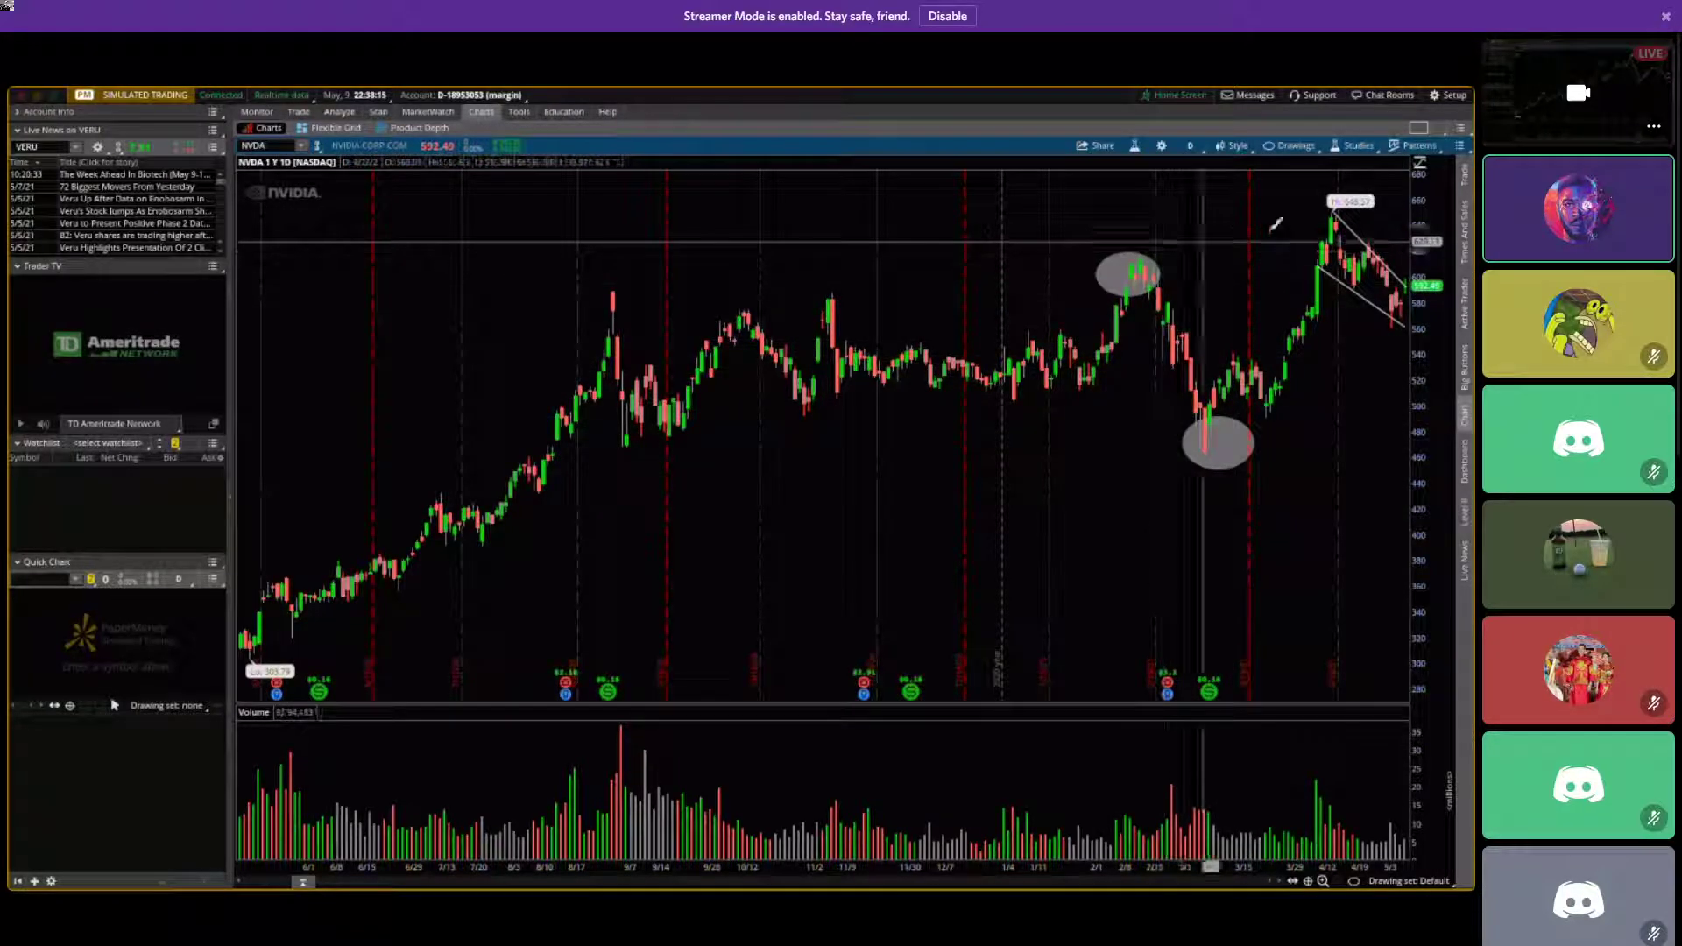
left_click(1287, 227)
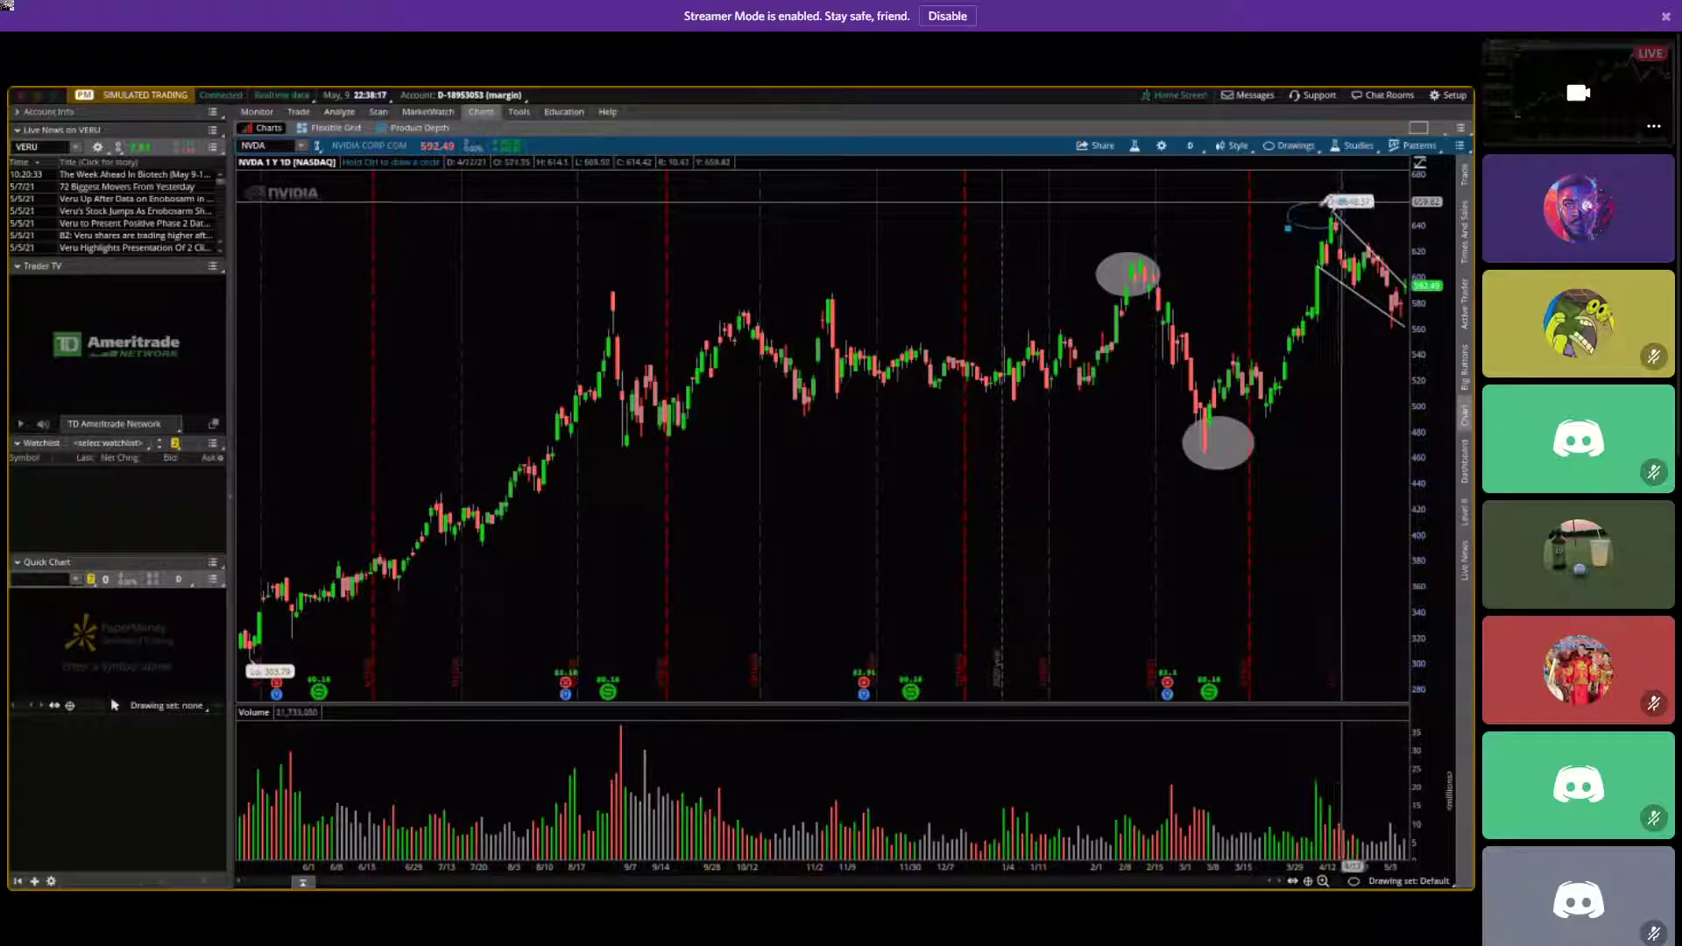
left_click(1333, 204)
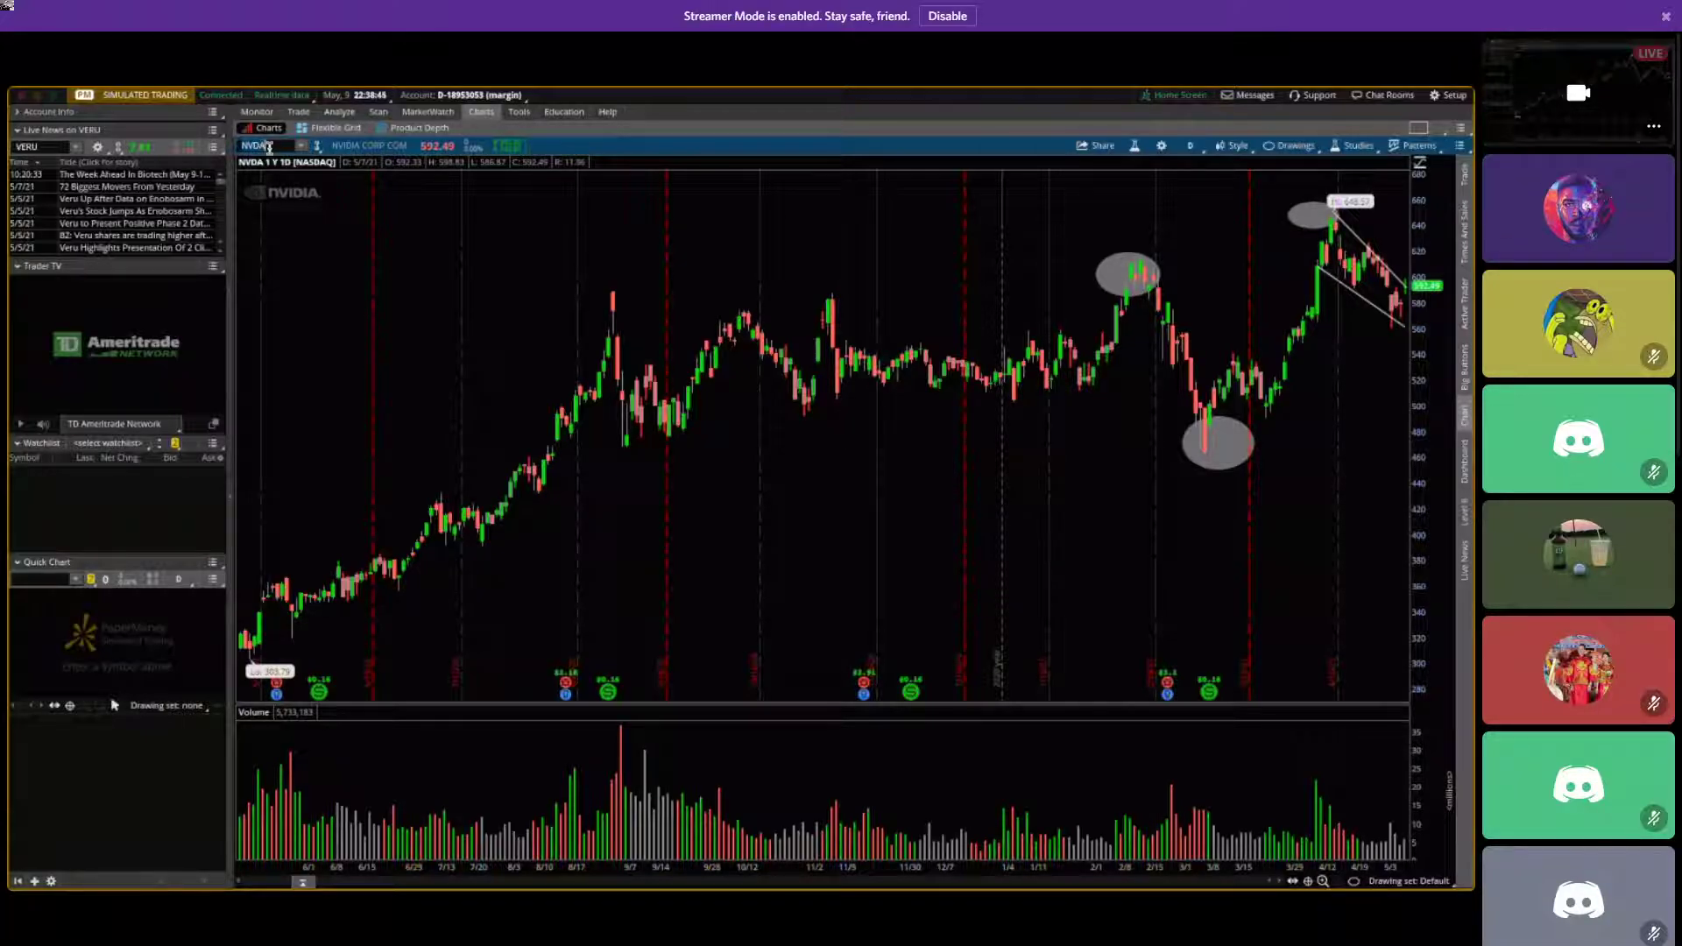
Load the TravelCenters of America (TA) daily chart and draw a descending trendline from the December high near 36 to about 28.
key("Return")
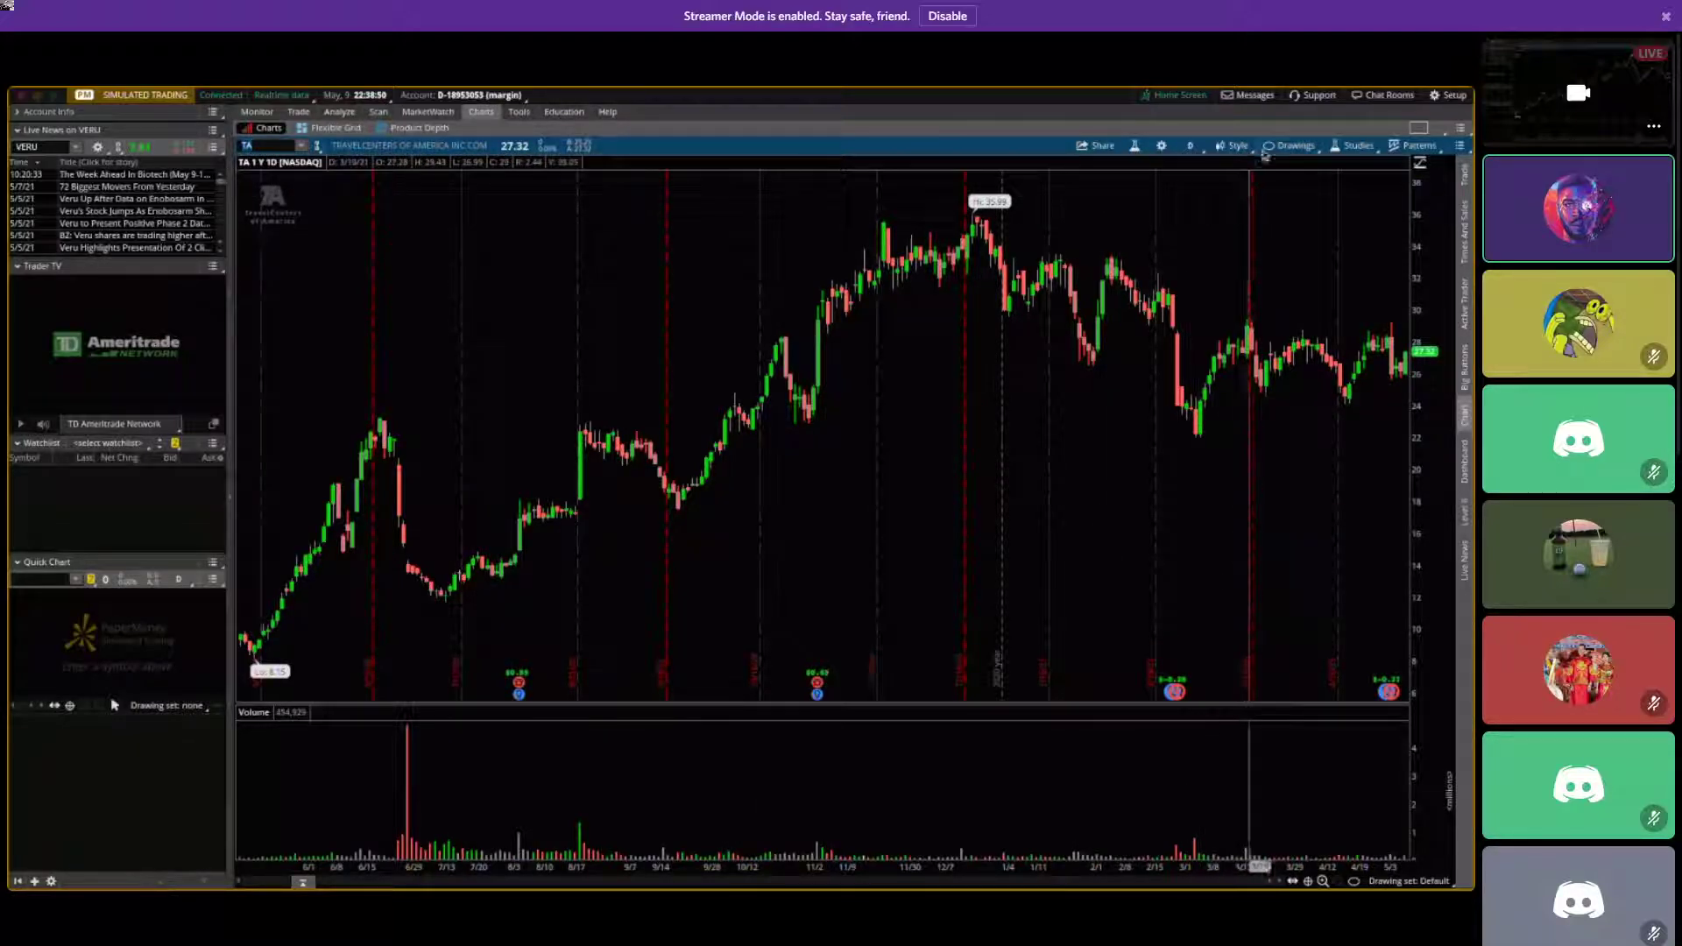
left_click(1290, 145)
mouse_move(1302, 255)
left_click(1386, 276)
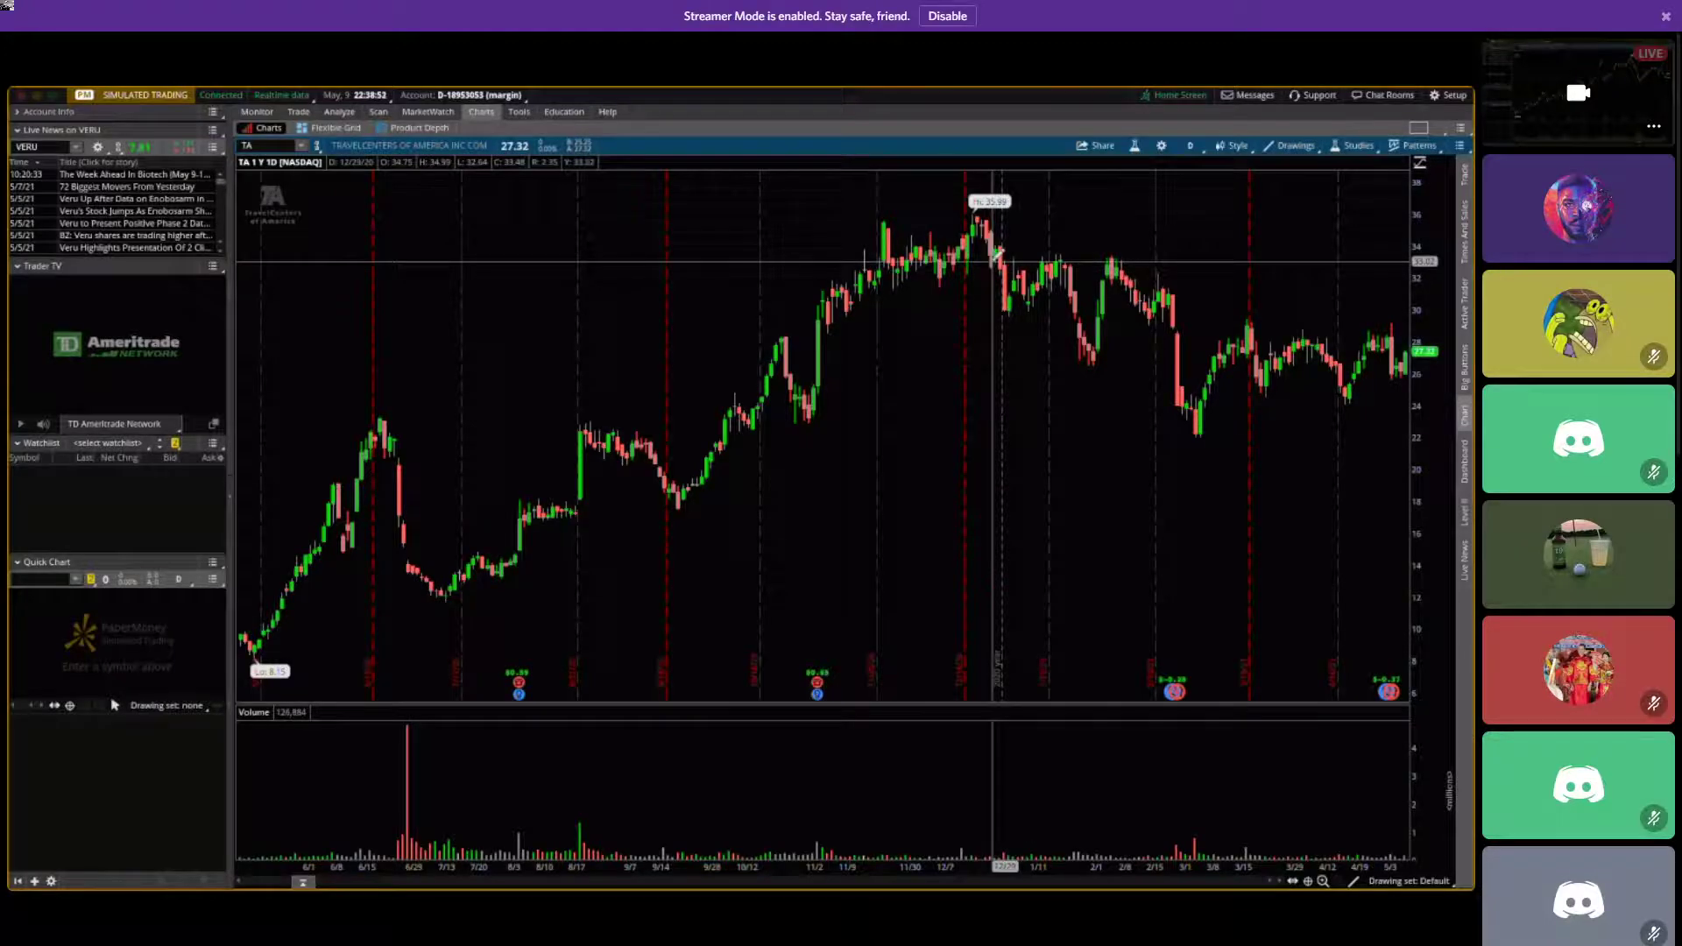
left_click(974, 214)
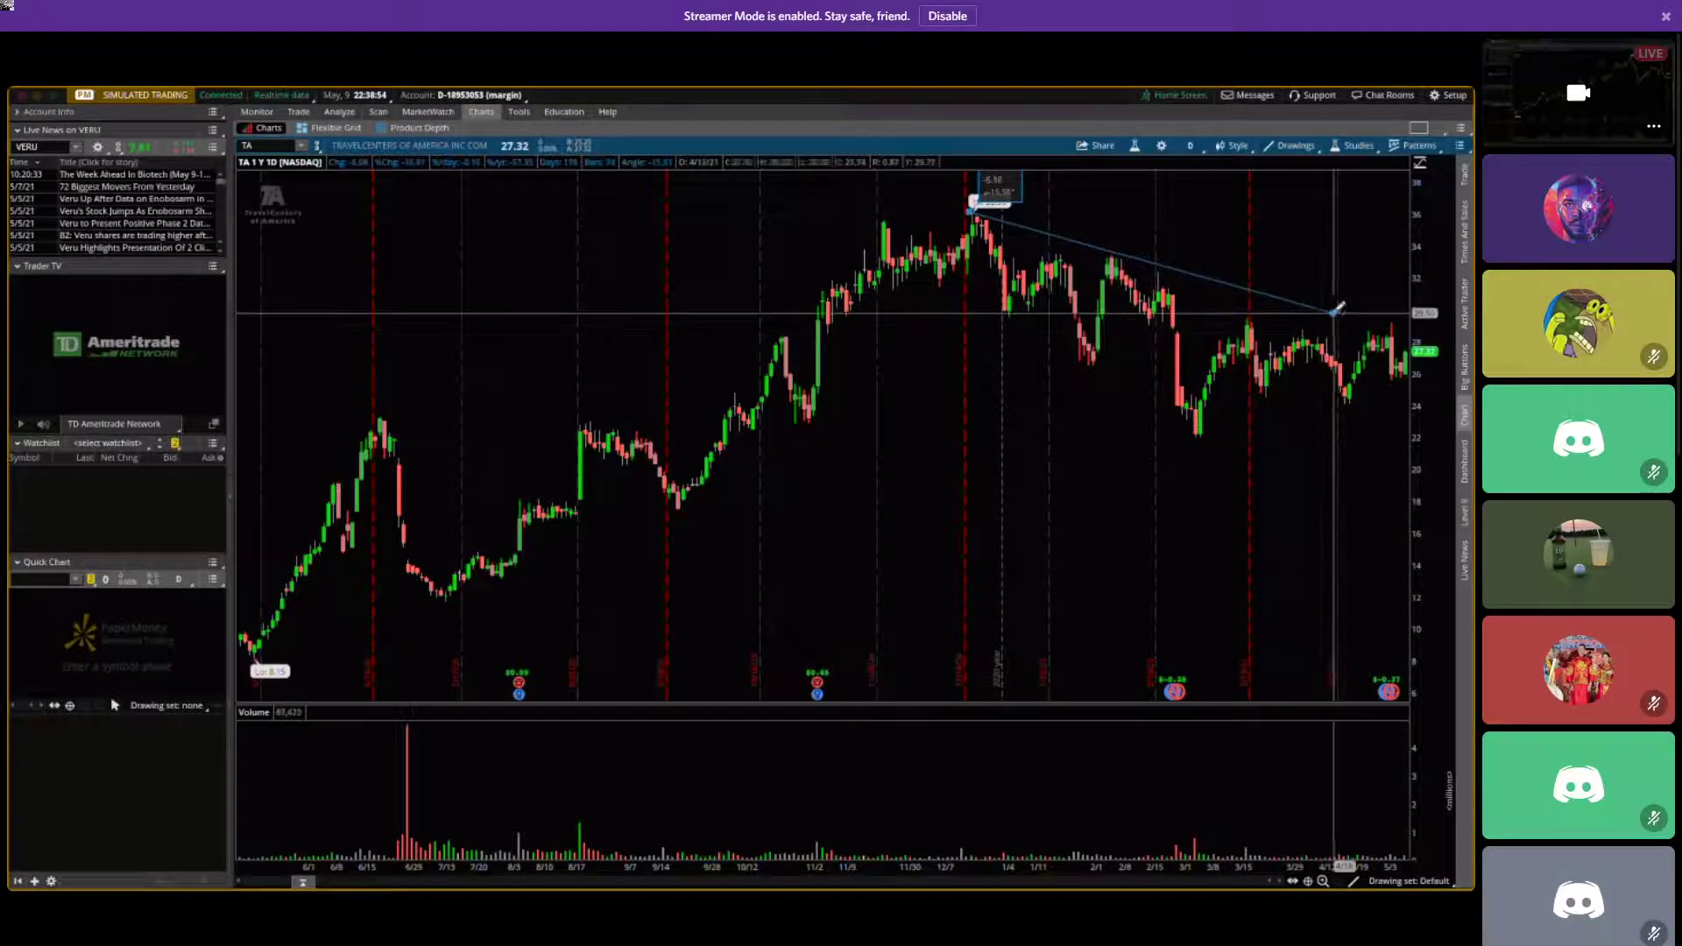
key("Escape")
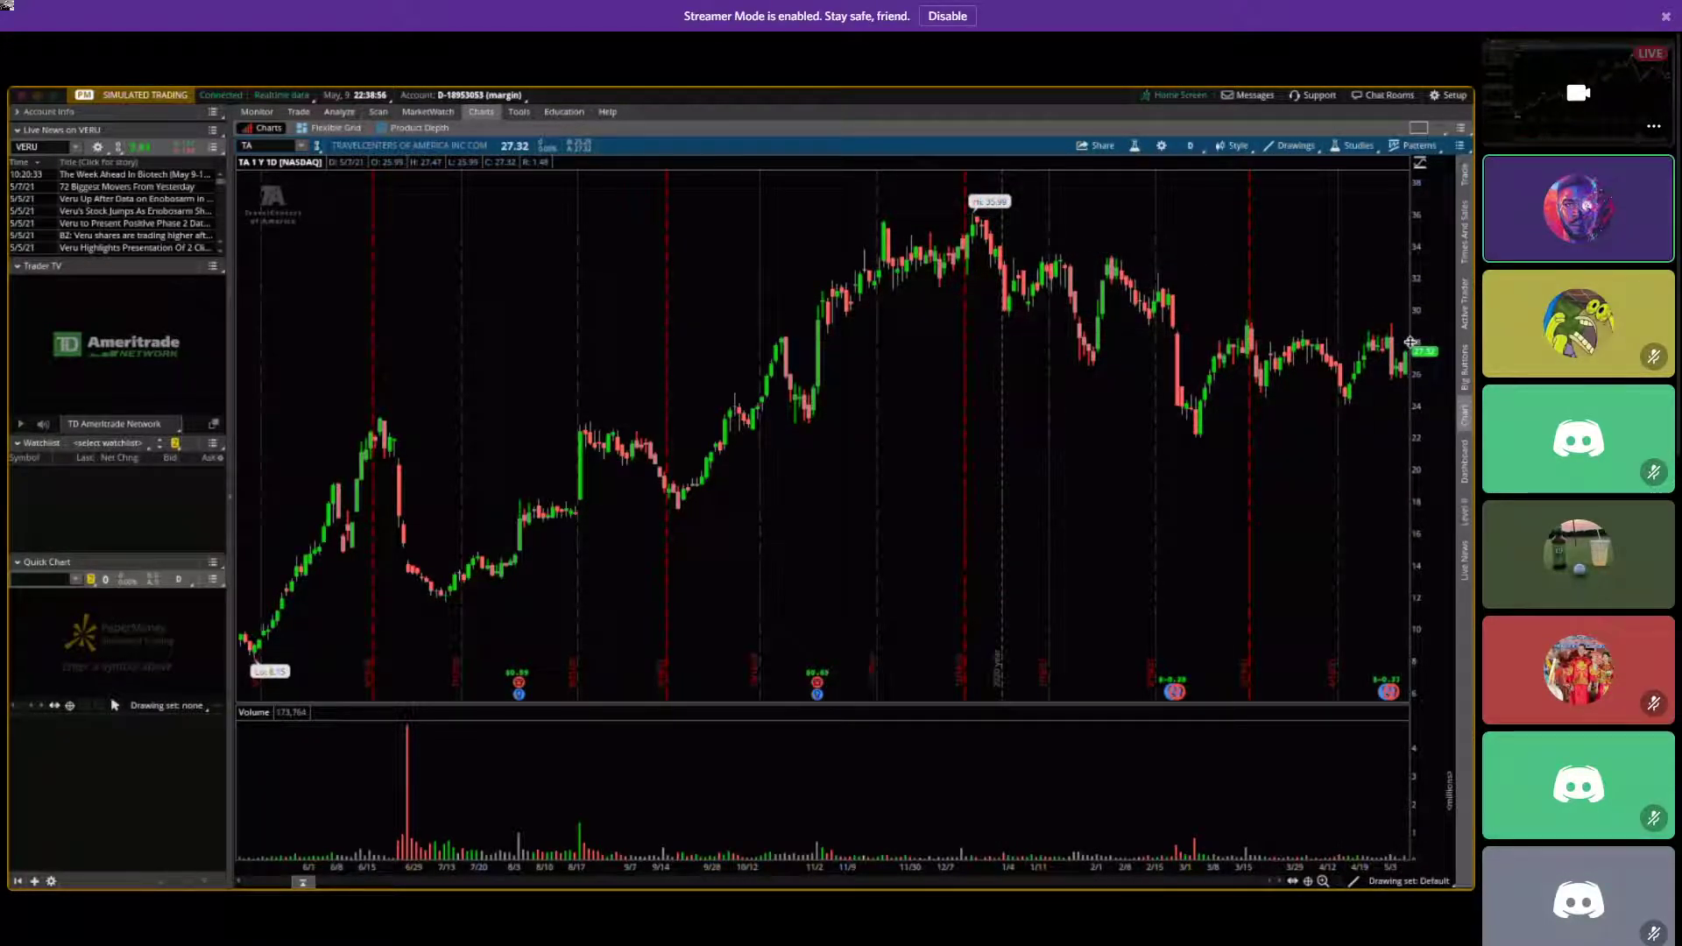
left_click(1407, 343)
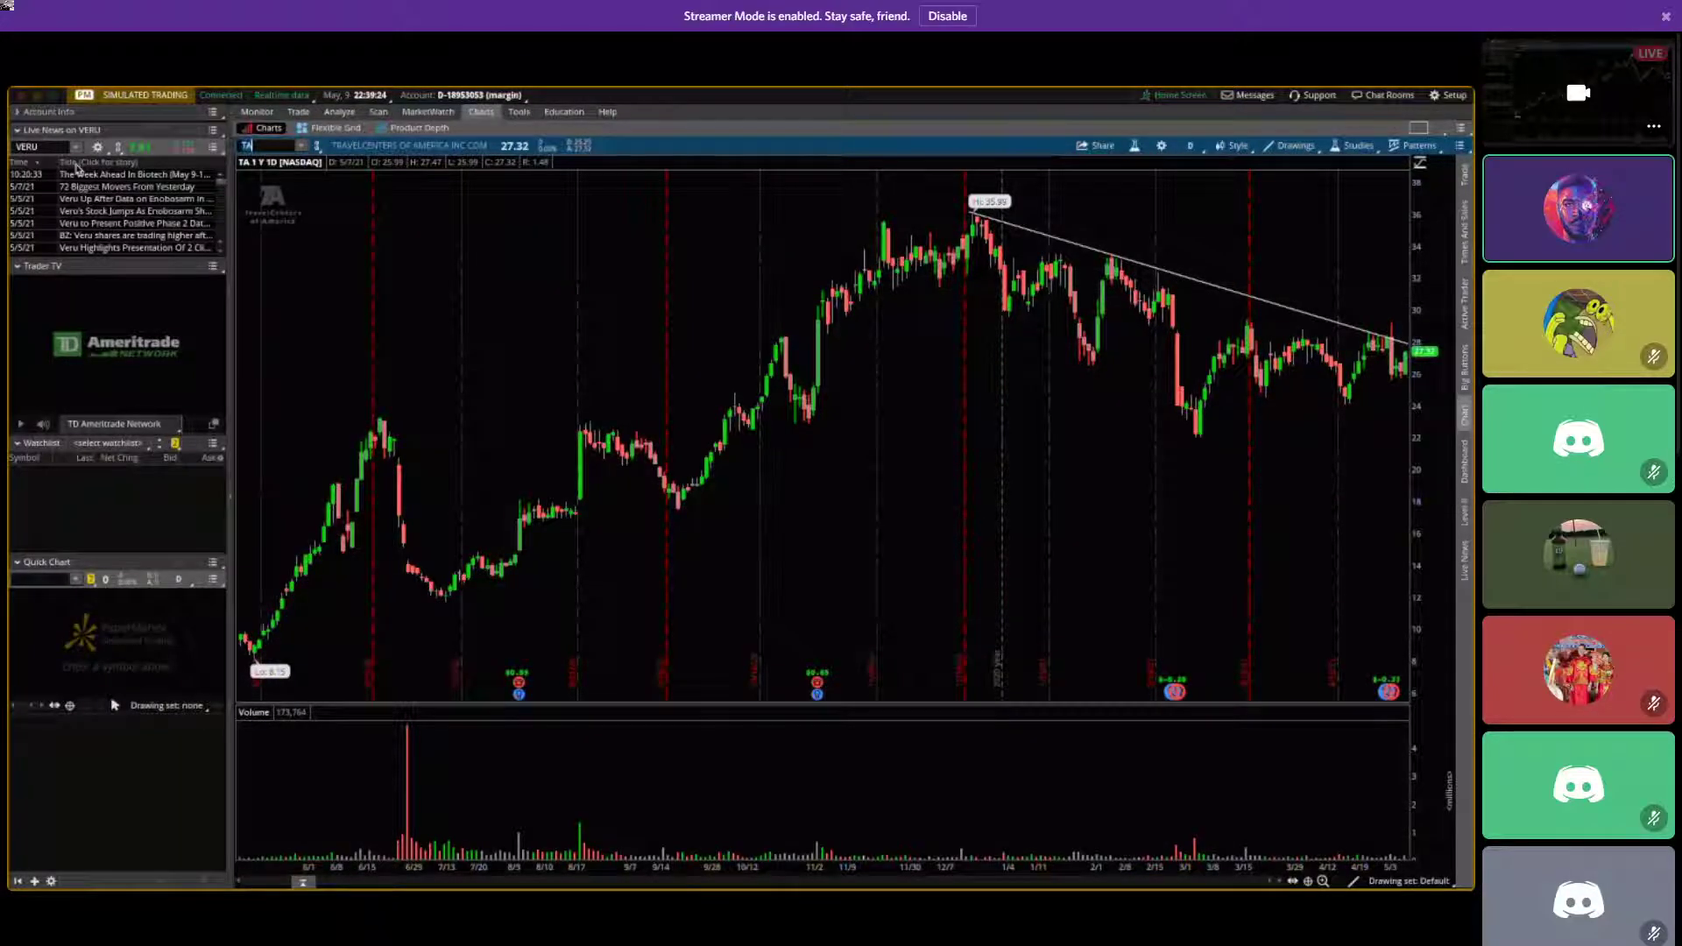
Load the daily chart of NRG Energy (NRG).
left_click(274, 114)
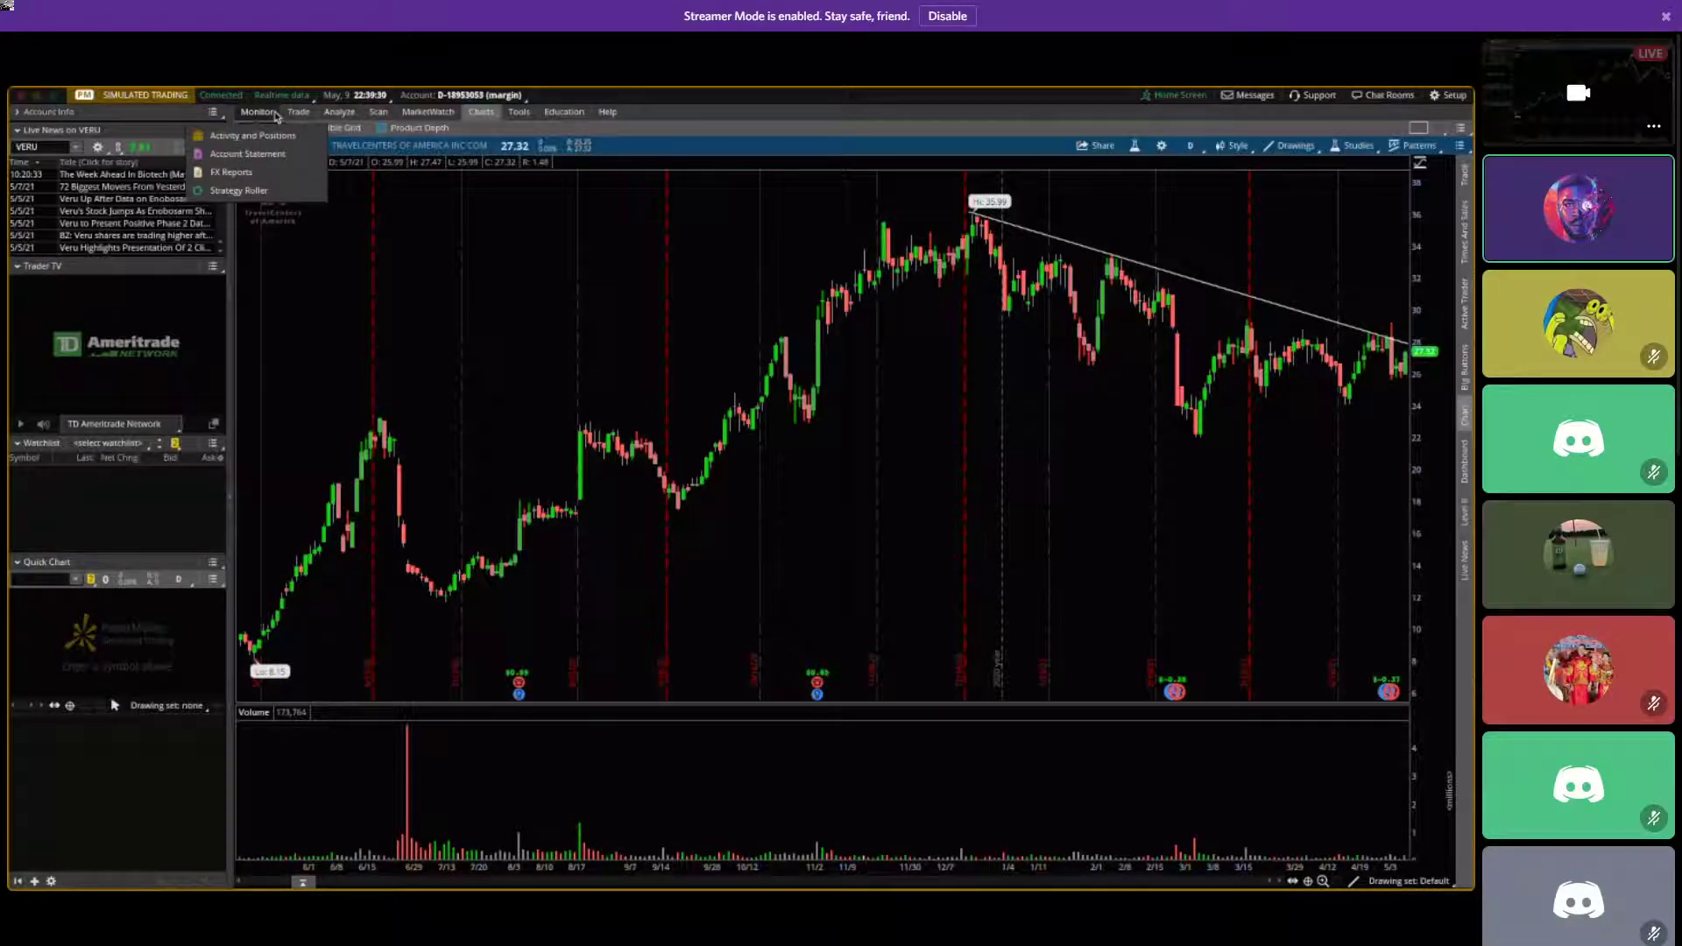
left_click(274, 114)
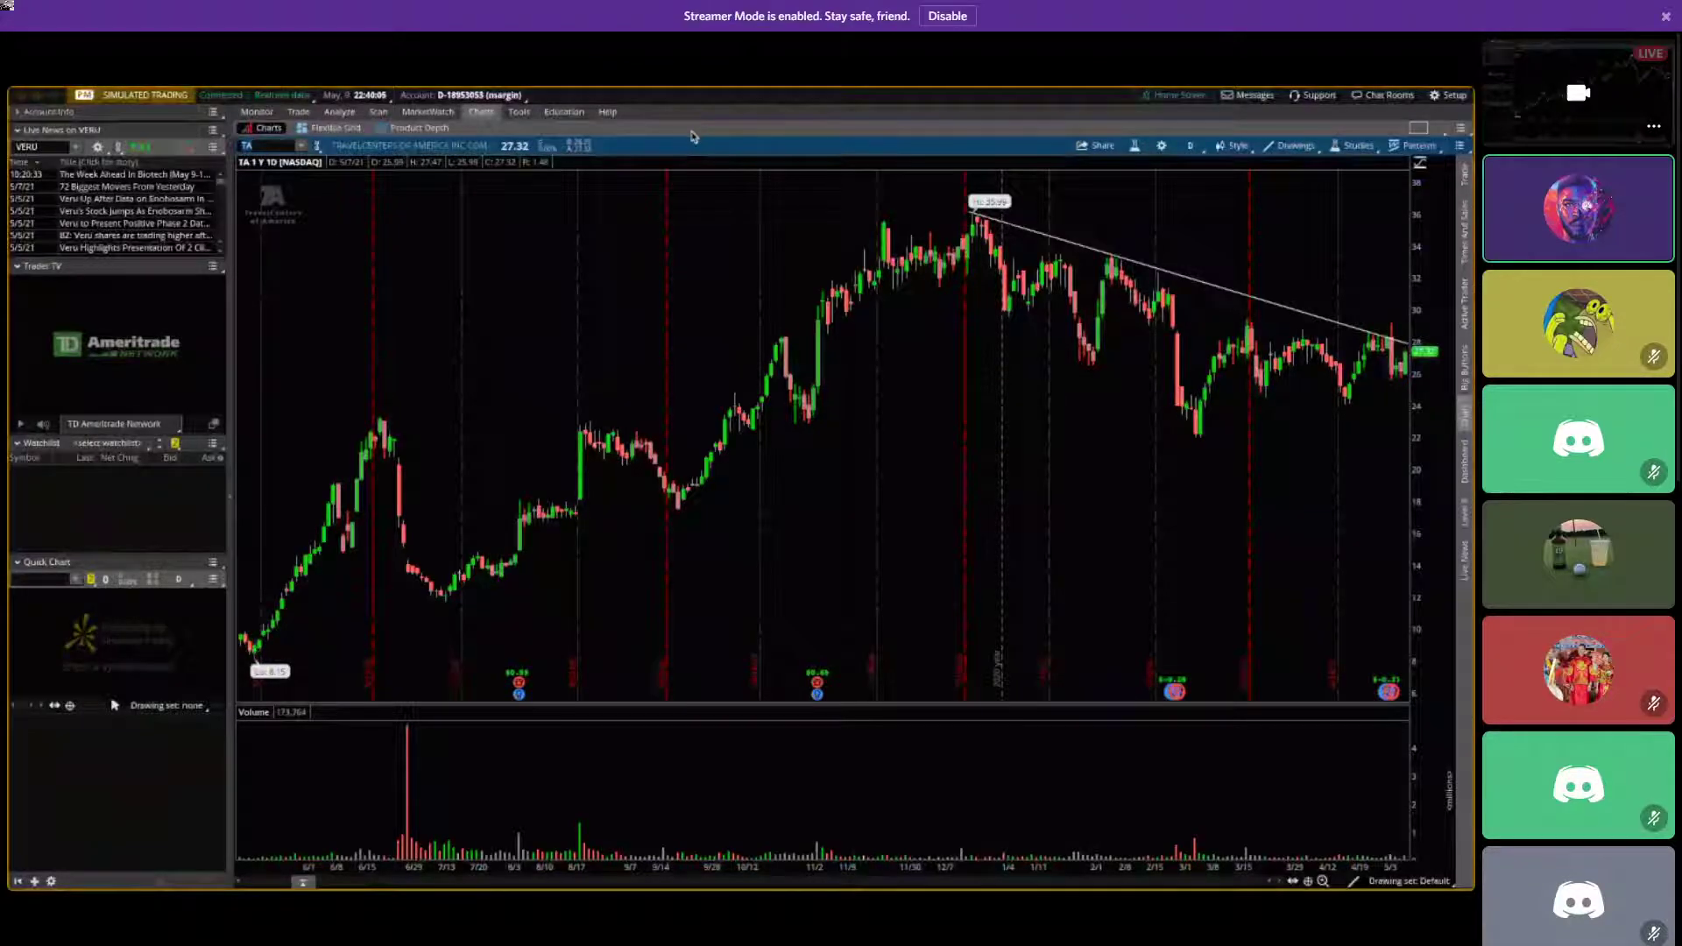
type("G")
key("Return")
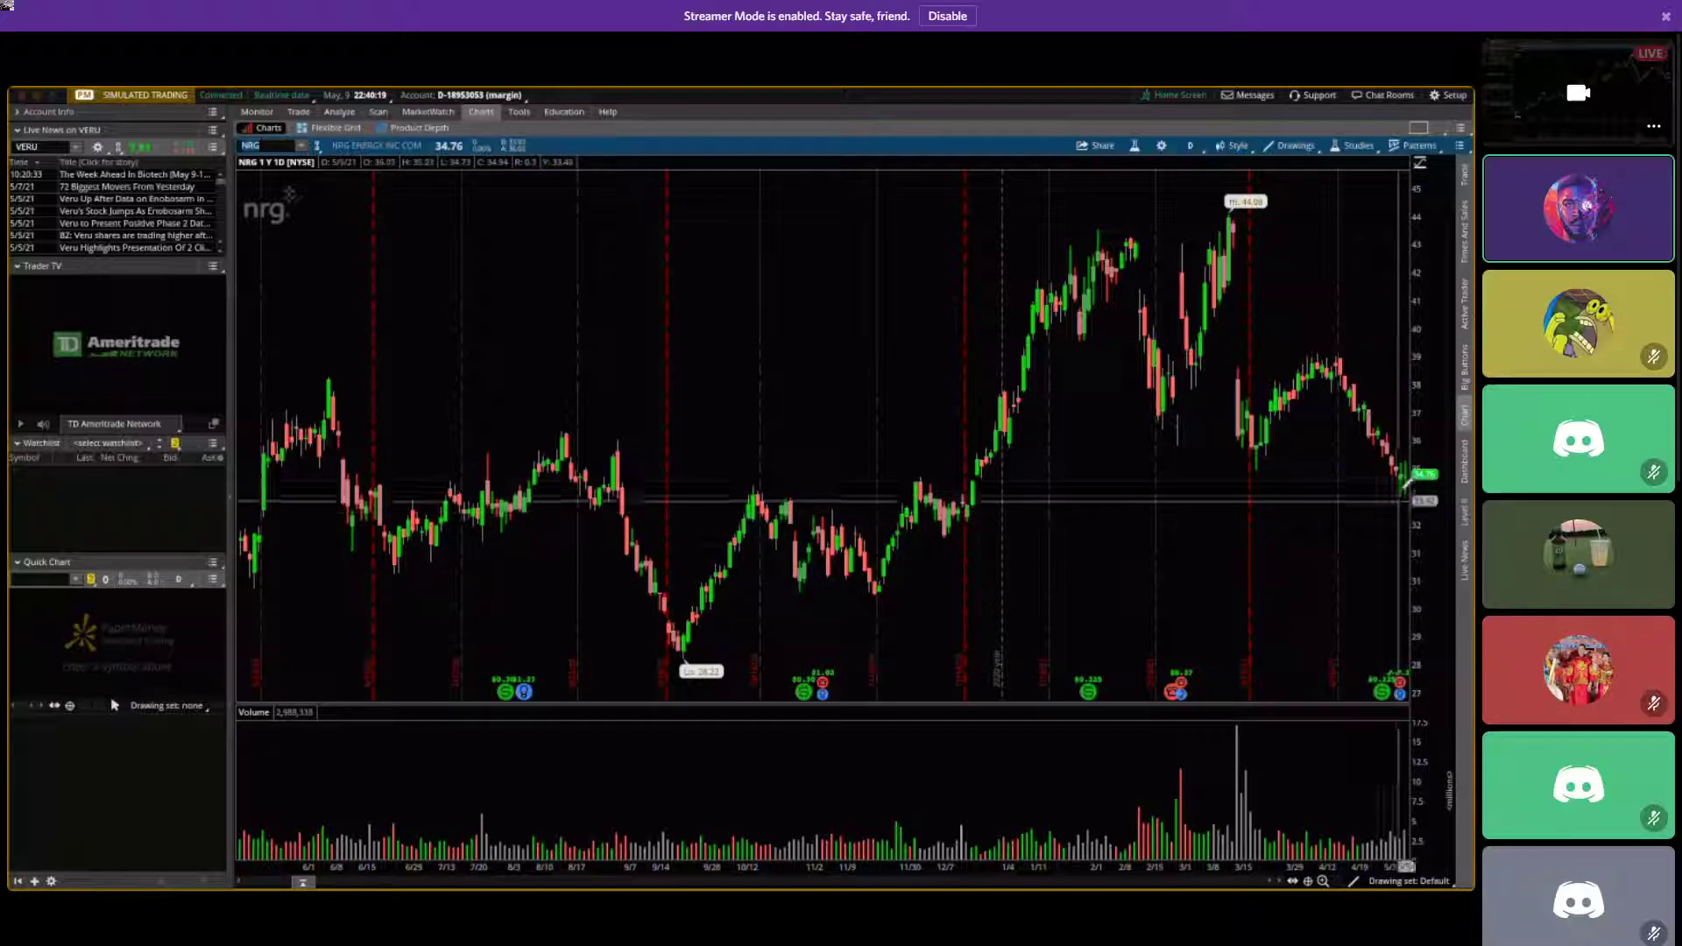
Draw upper and lower descending trendlines around NRG's decline from the April high near 39, converging at about 34.6.
left_click(1342, 358)
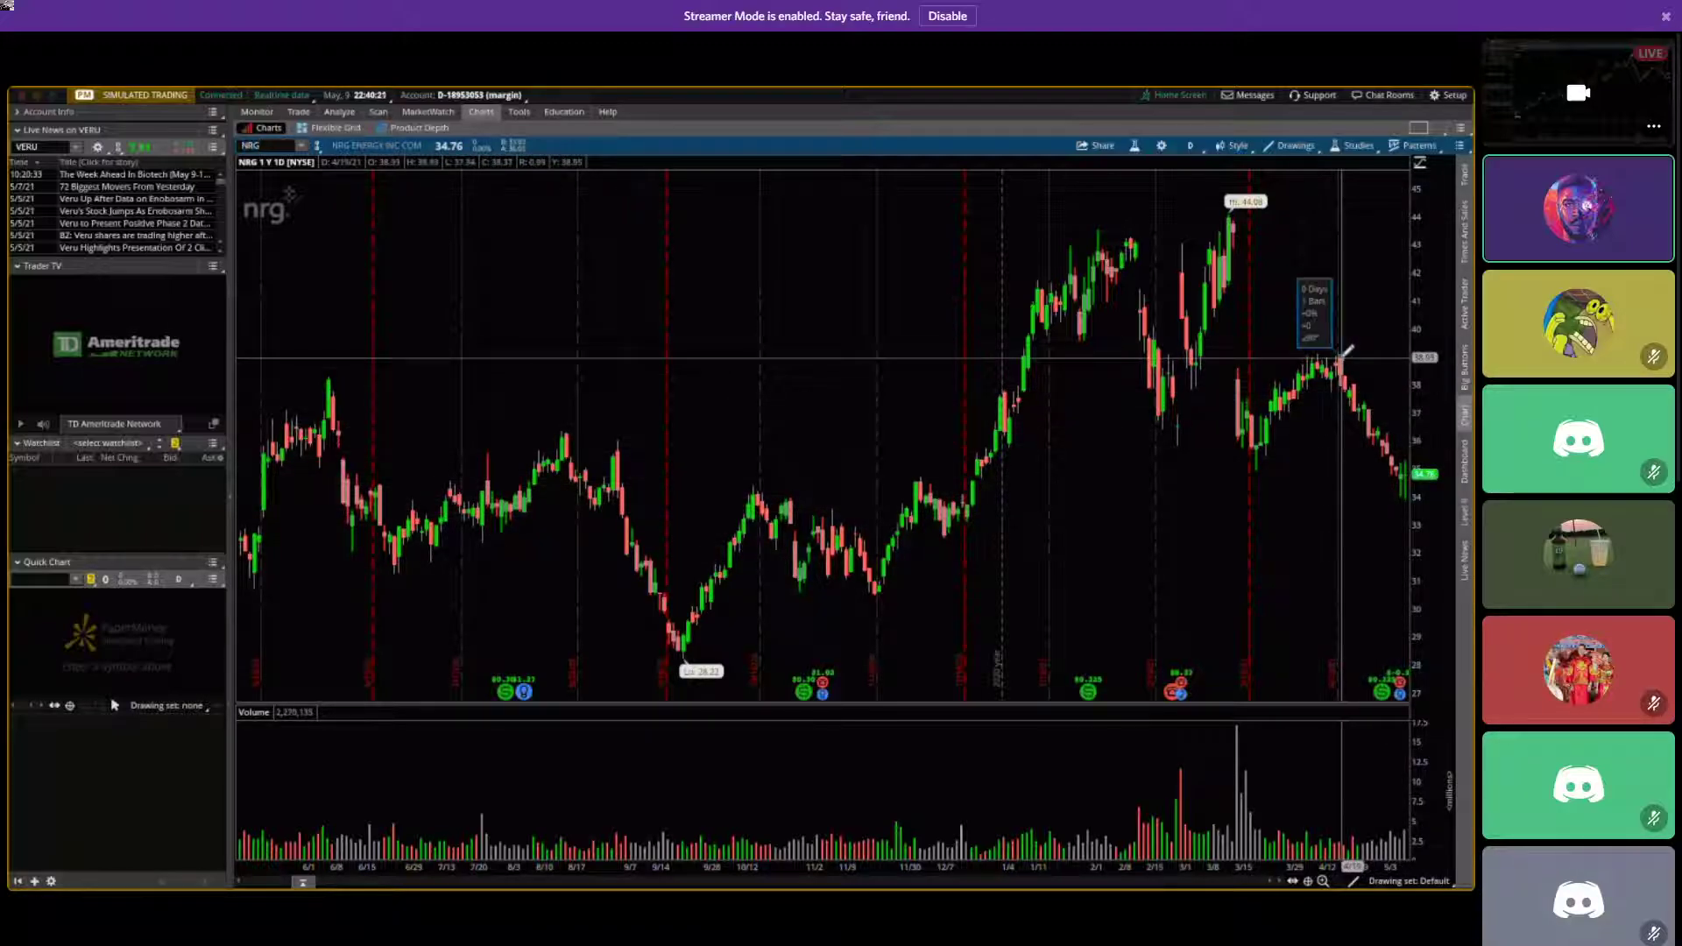
left_click(1407, 479)
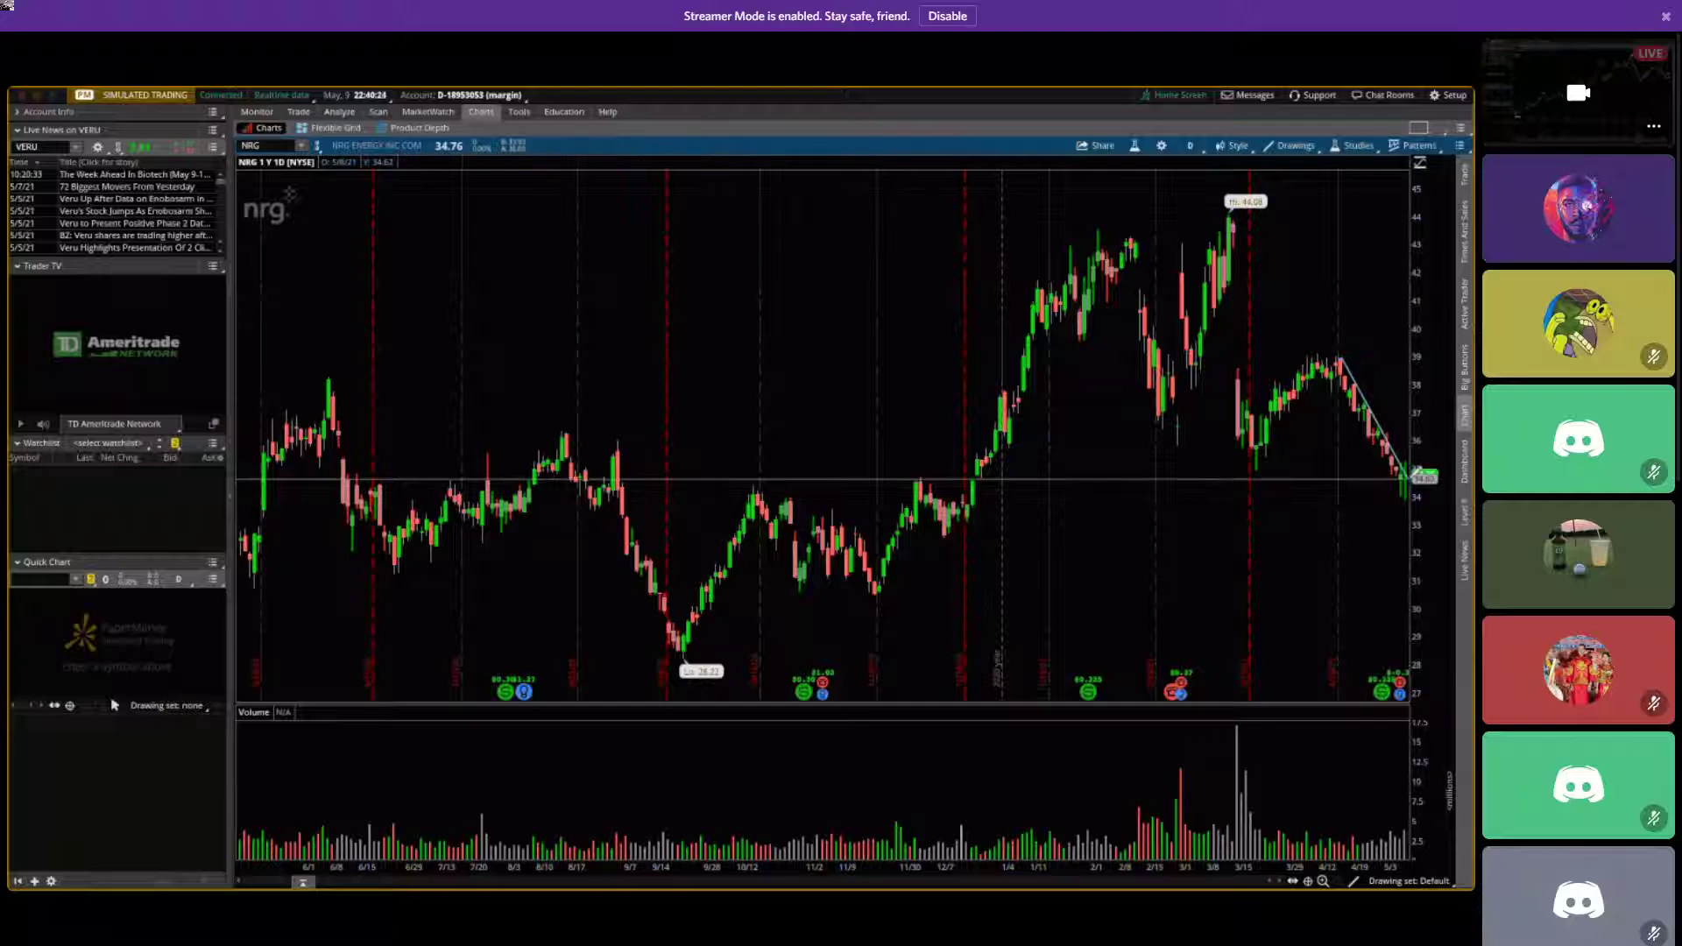
left_click(1308, 388)
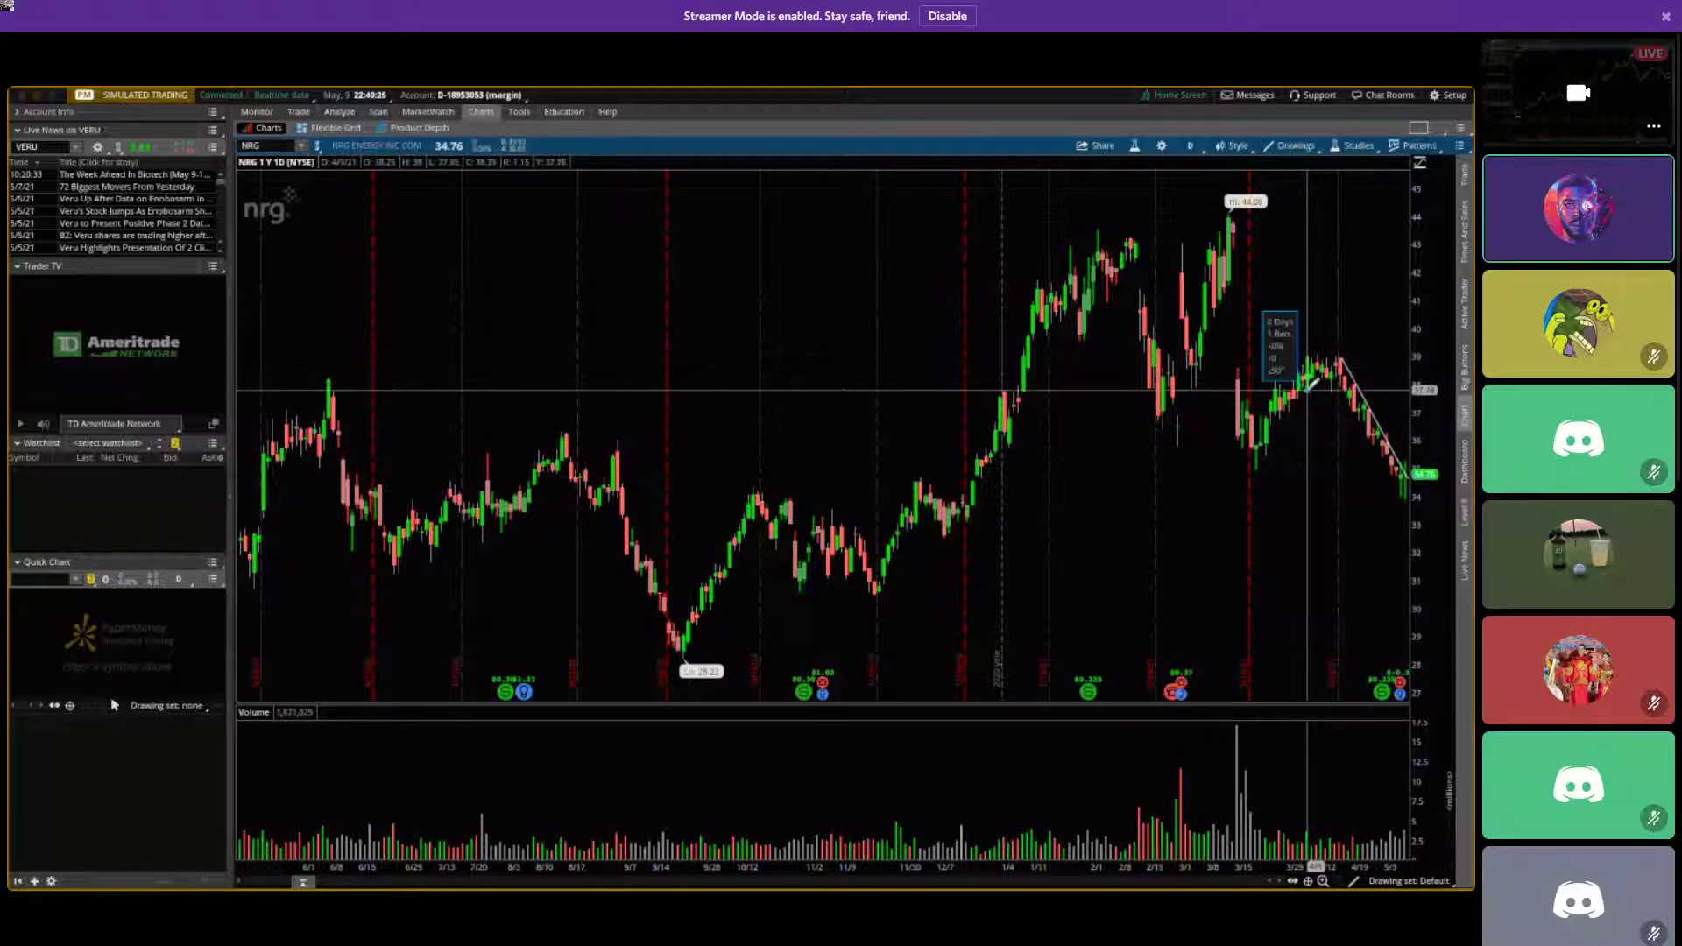
left_click(1407, 479)
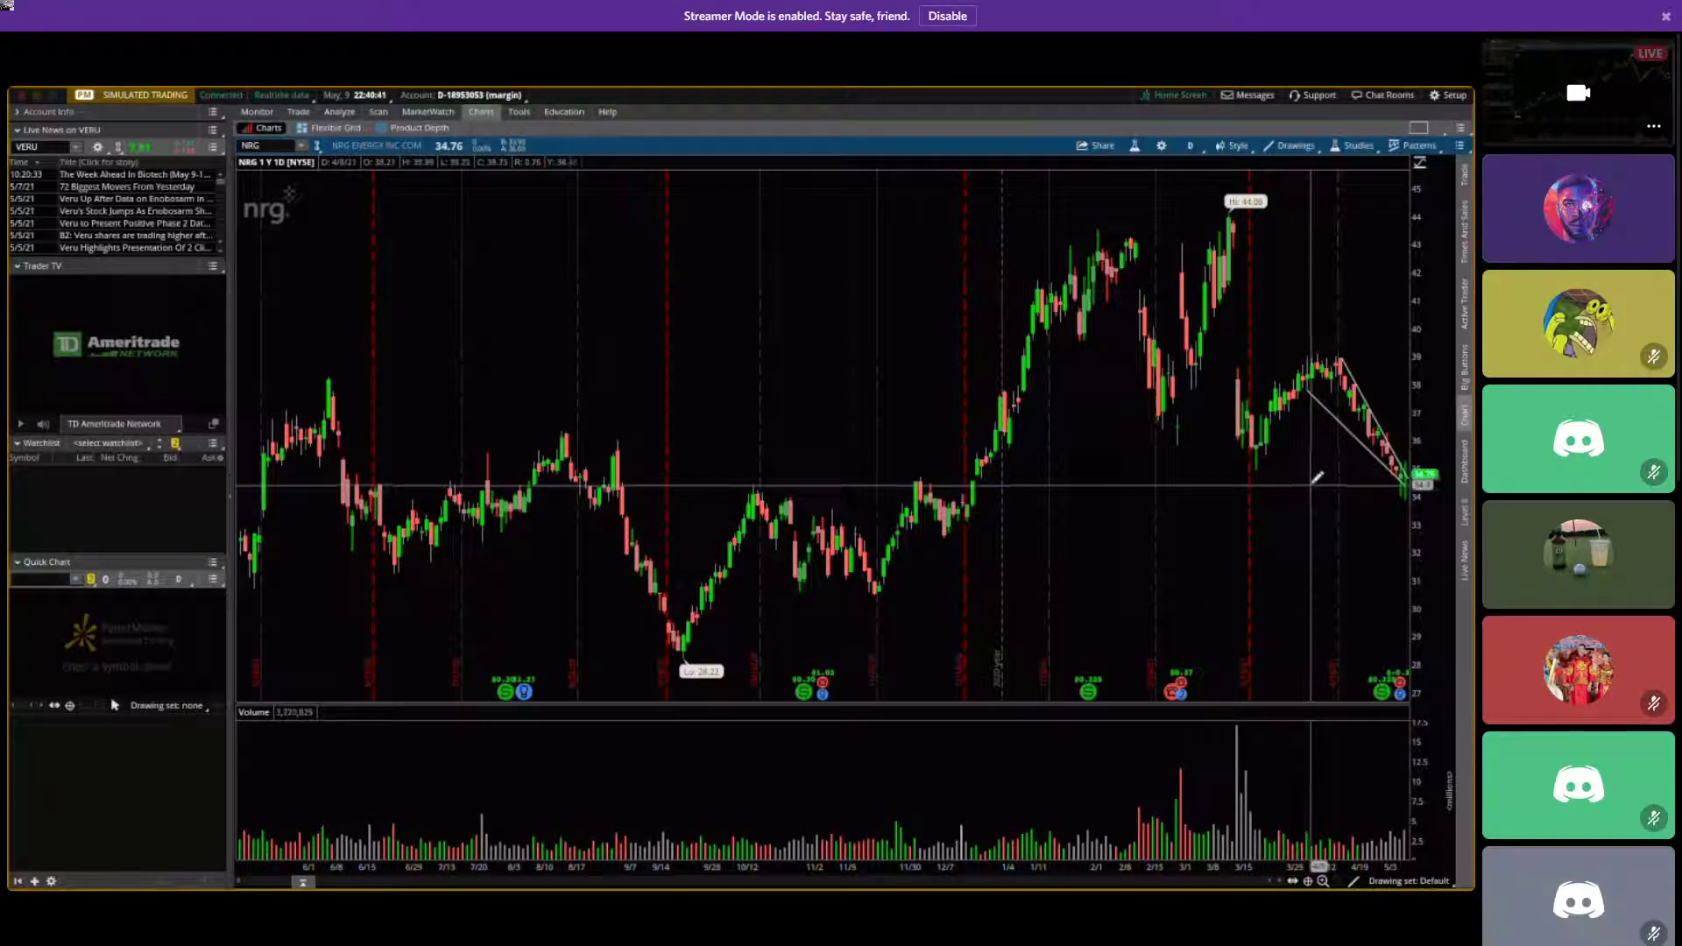
Remove both descending trendlines from the NRG chart.
right_click(1381, 421)
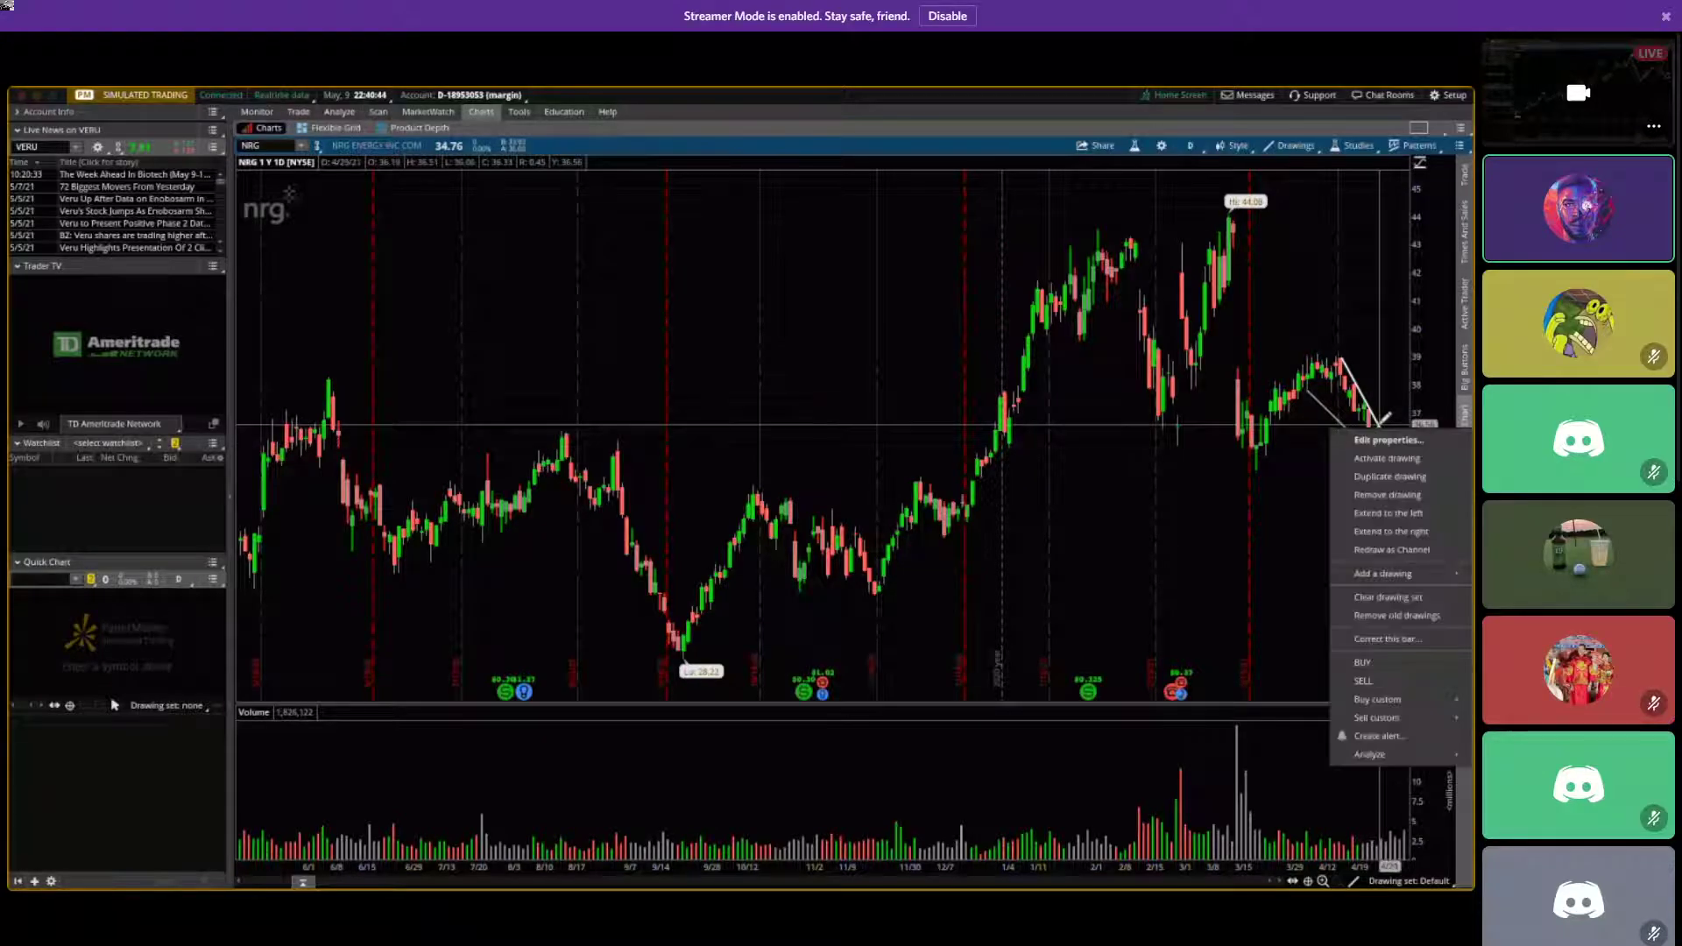
left_click(1391, 495)
right_click(1382, 451)
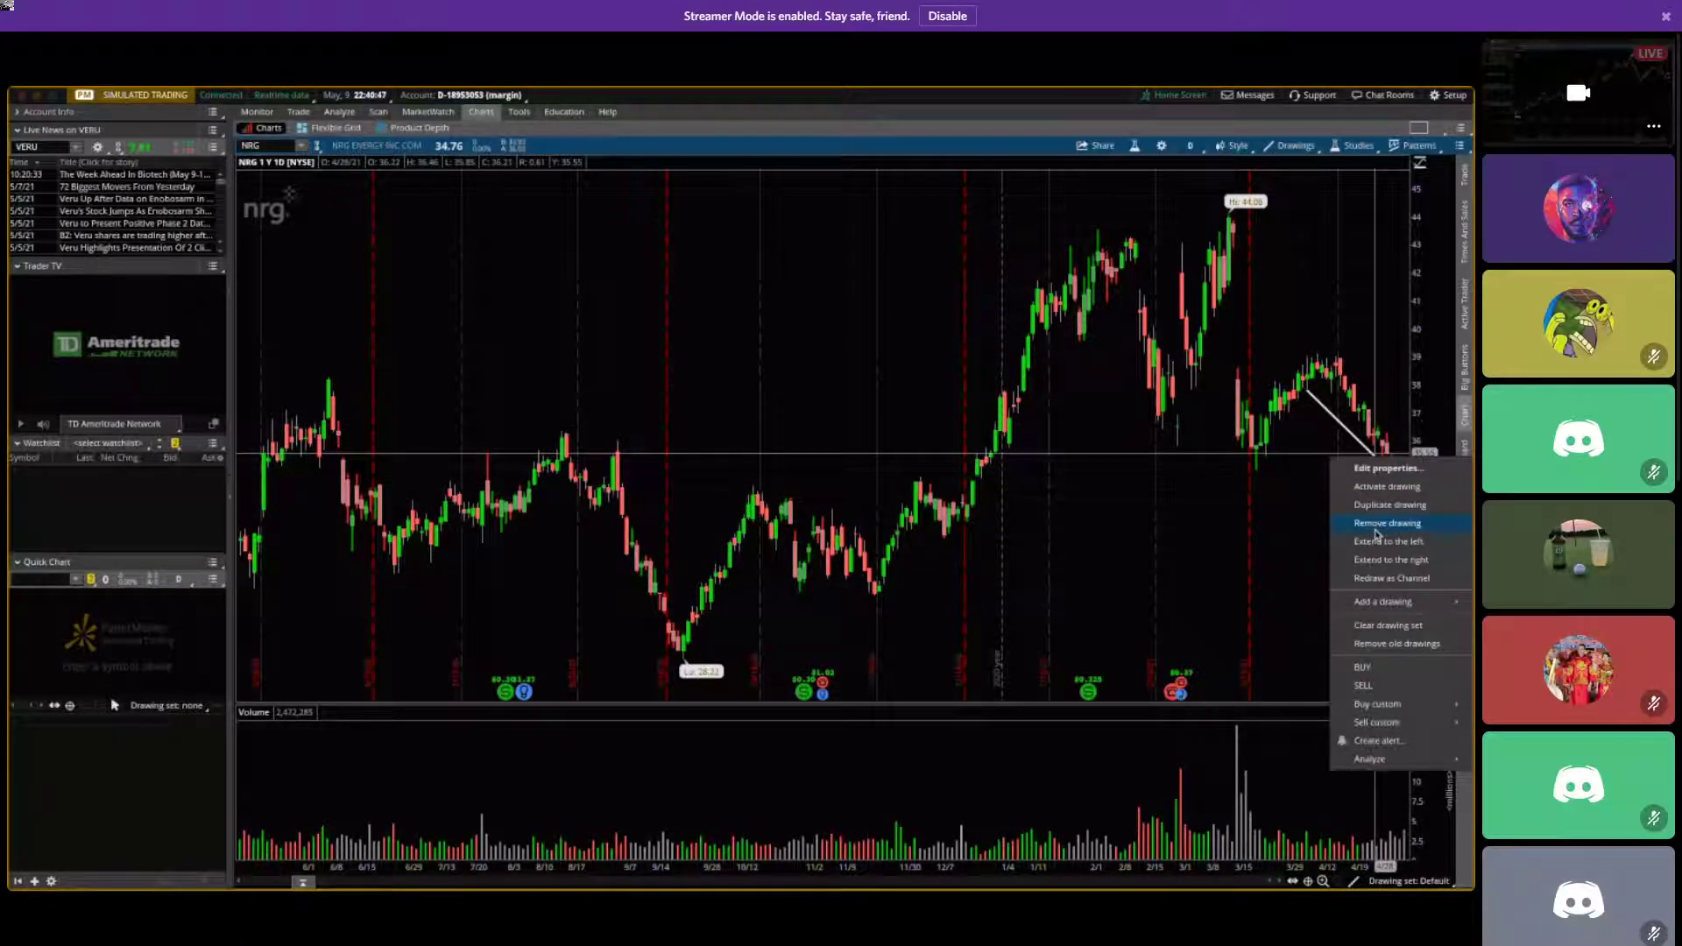
left_click(1378, 525)
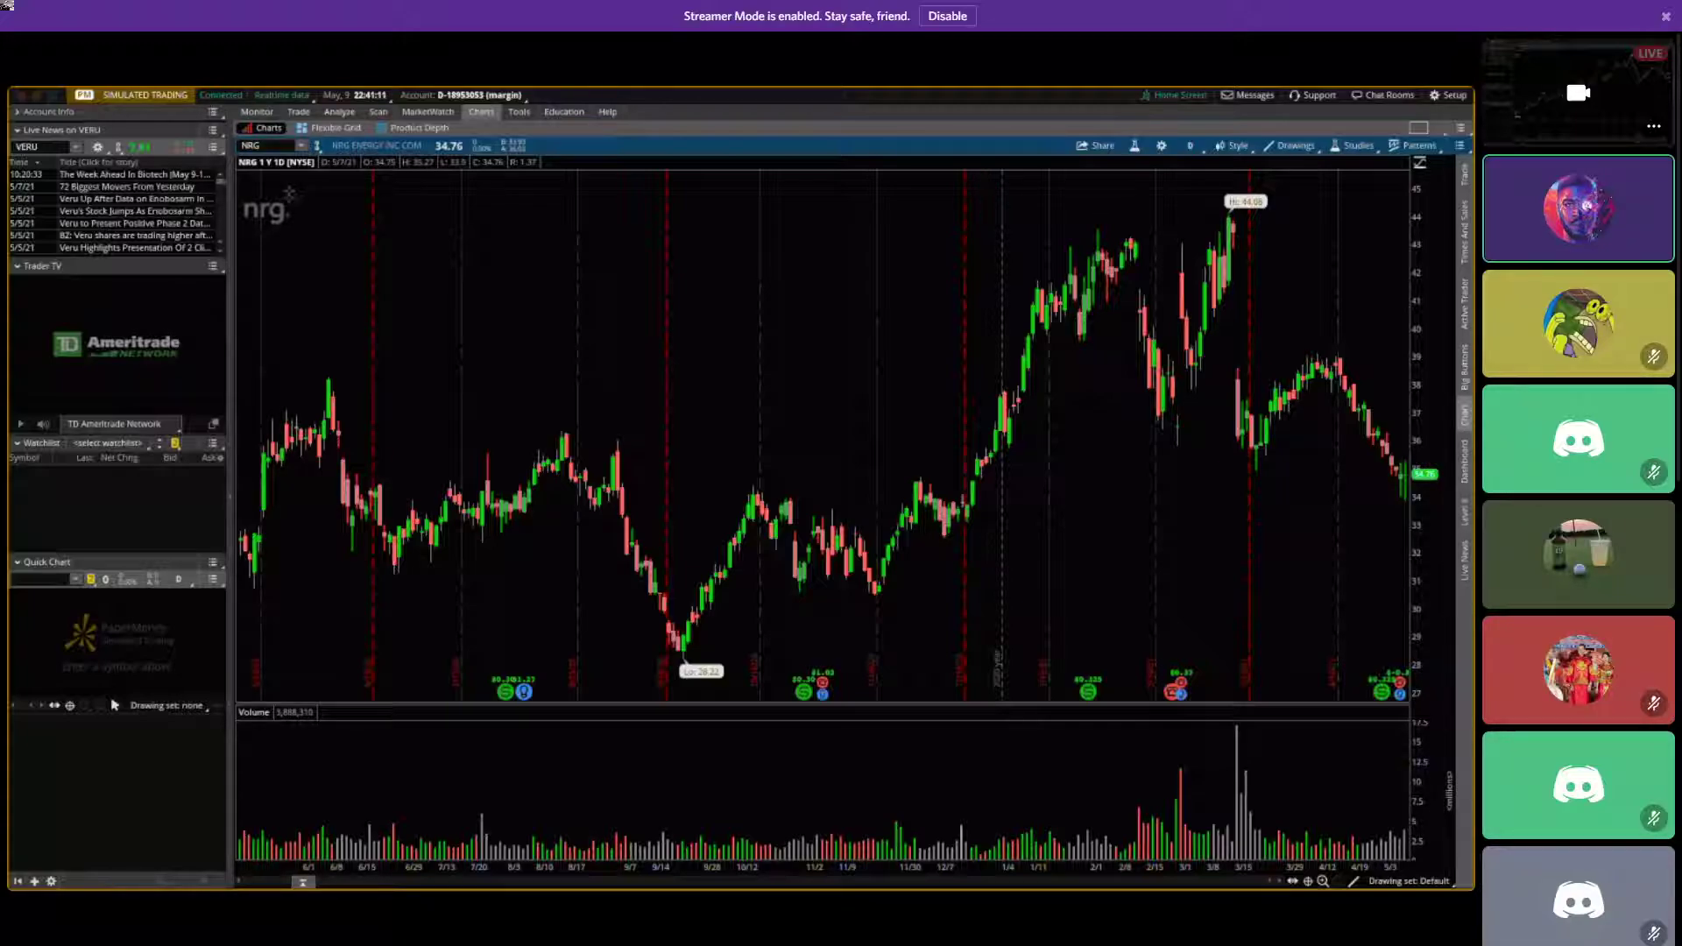
Load JD.com (JD) and review its price action on the three-year weekly time frame, ending on the one-year daily chart.
left_click(267, 147)
type("JD")
key("Return")
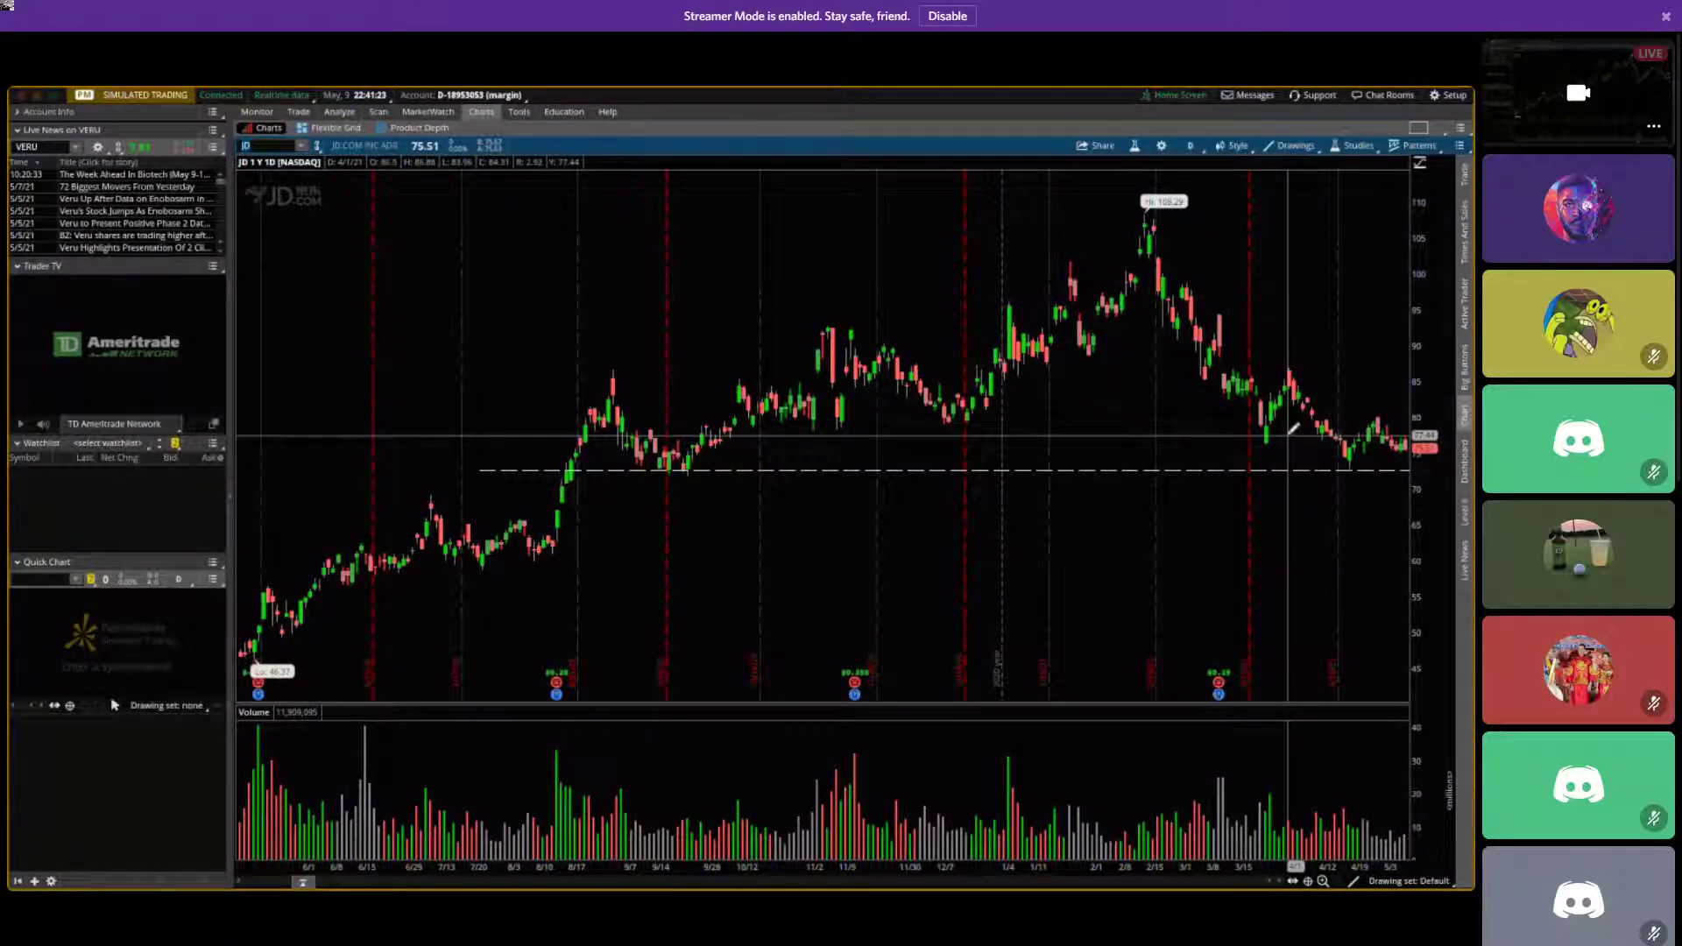
left_click(1199, 148)
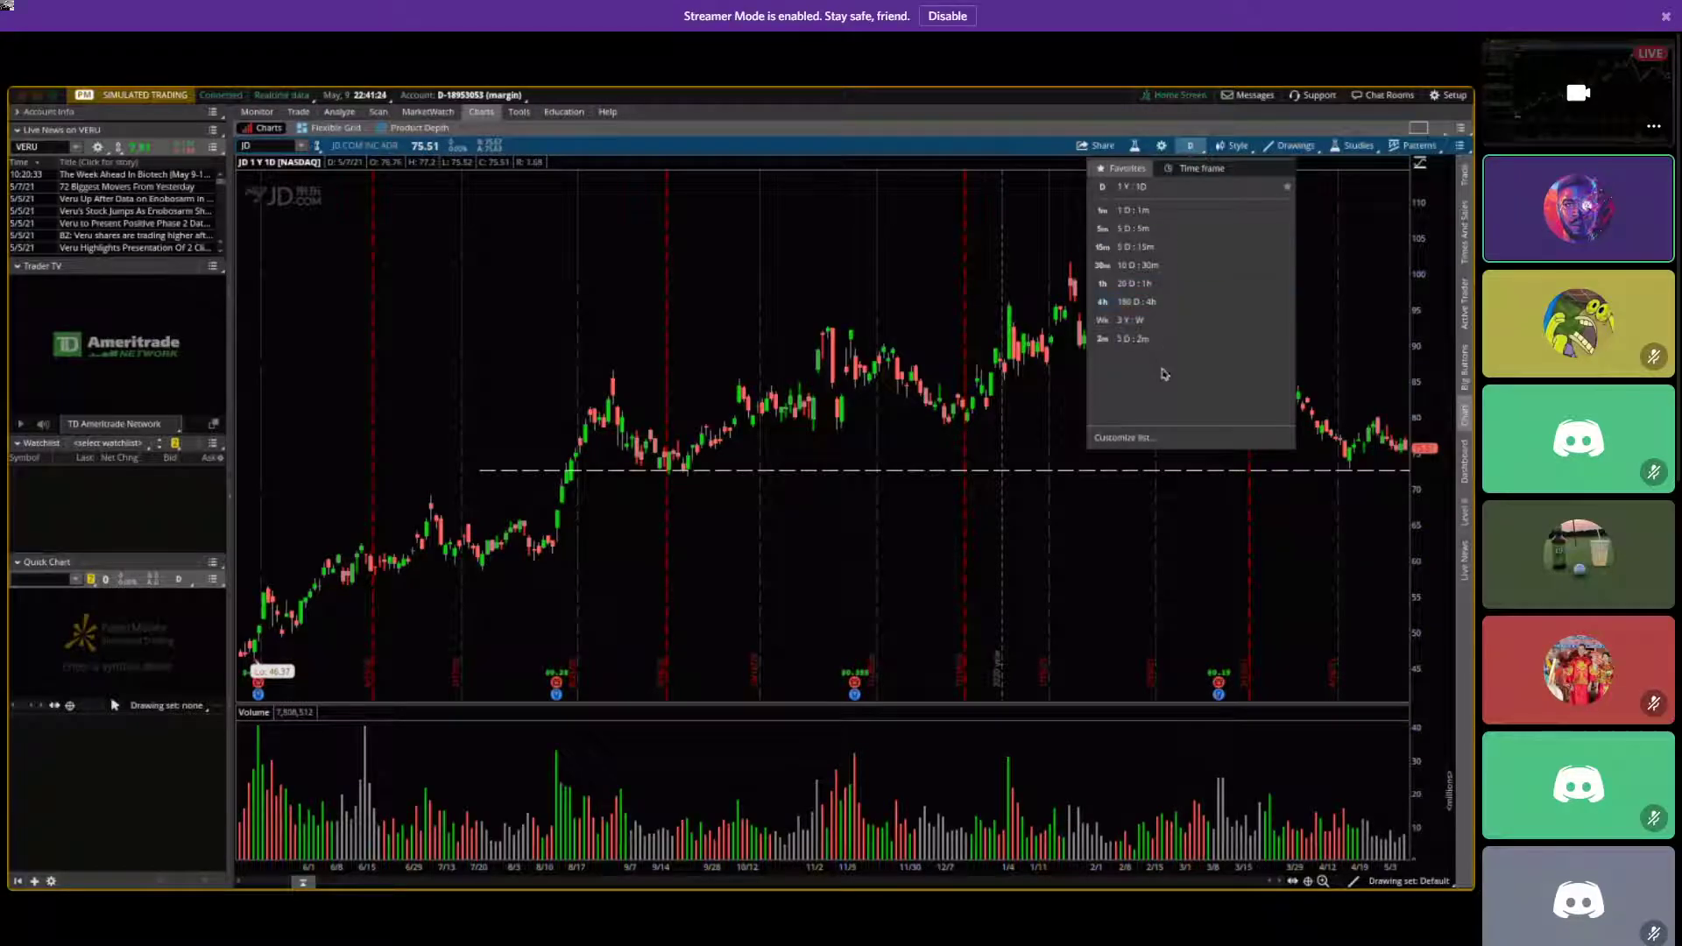
left_click(1175, 320)
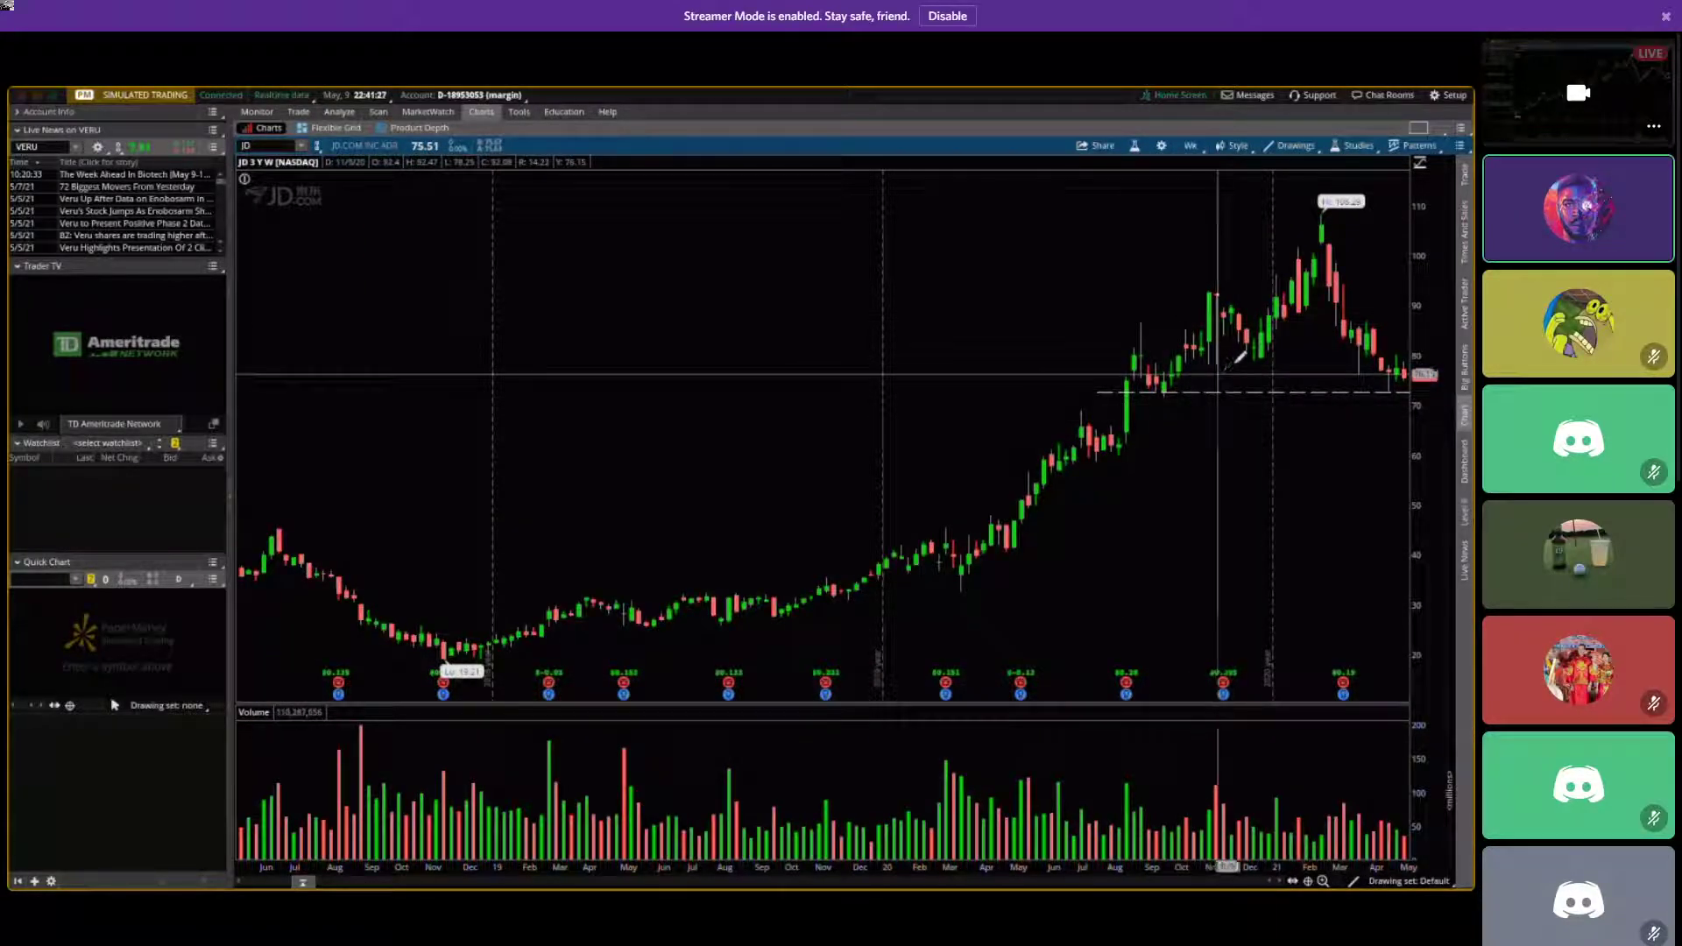
left_click(1189, 145)
left_click(1175, 320)
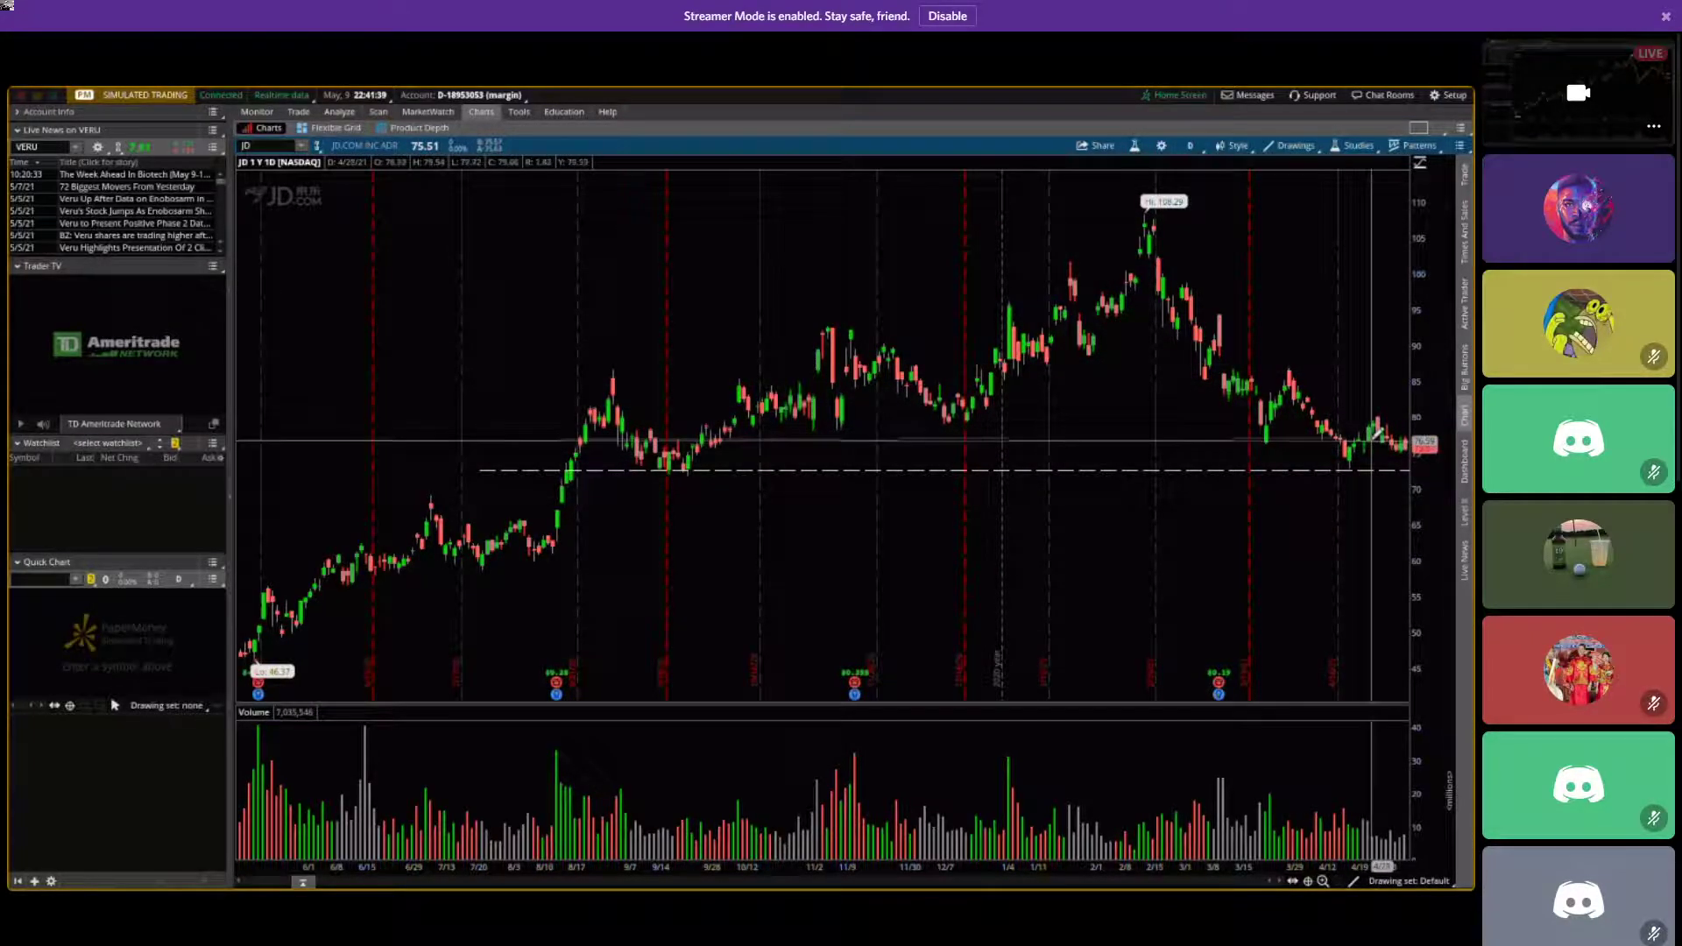
Load the Johnson & Johnson (JNJ) daily chart, drawing an ascending trendline from the late-October low along the April low and extending it to the right.
left_click(274, 148)
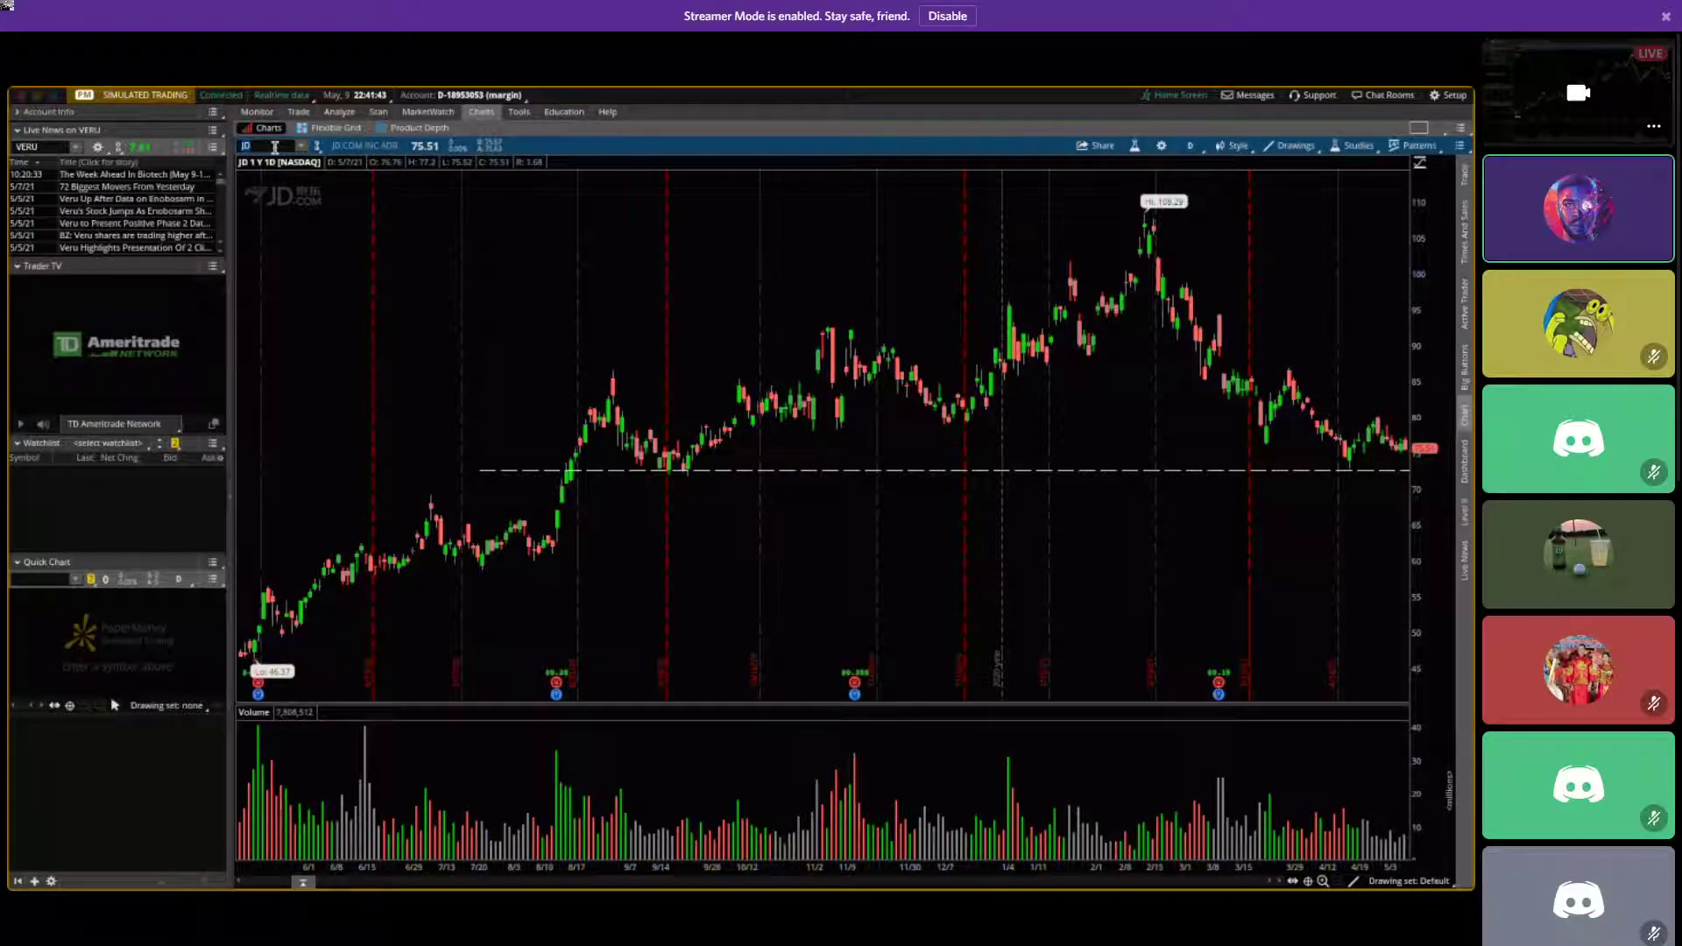
type("JNJ")
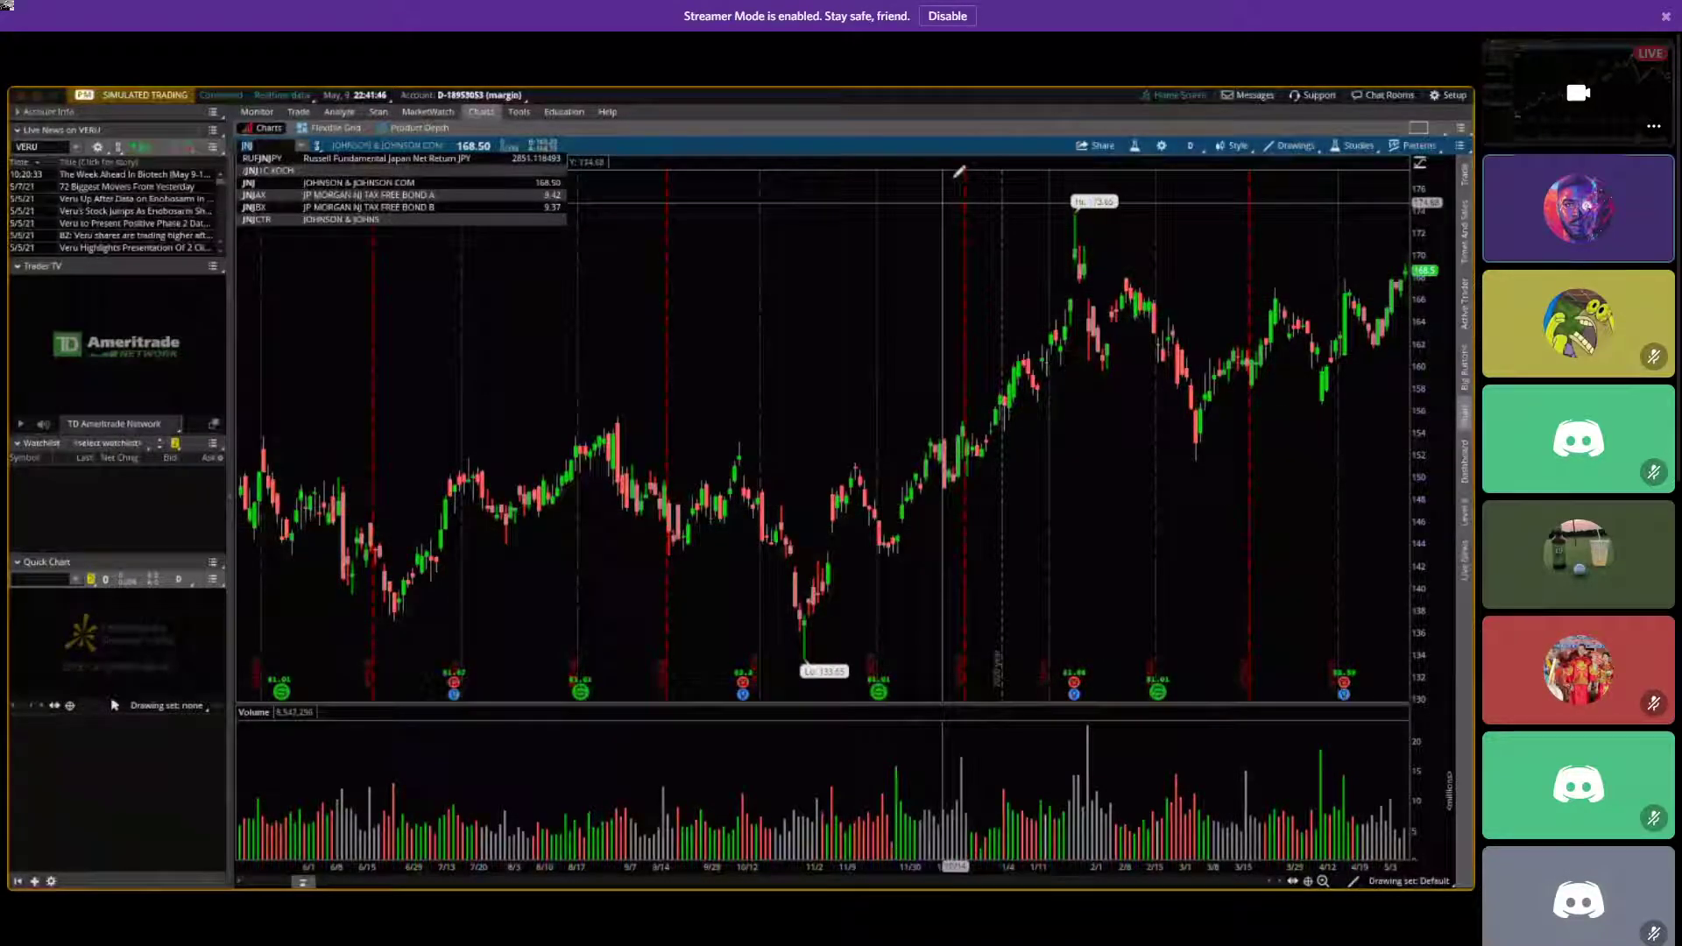
mouse_move(770, 537)
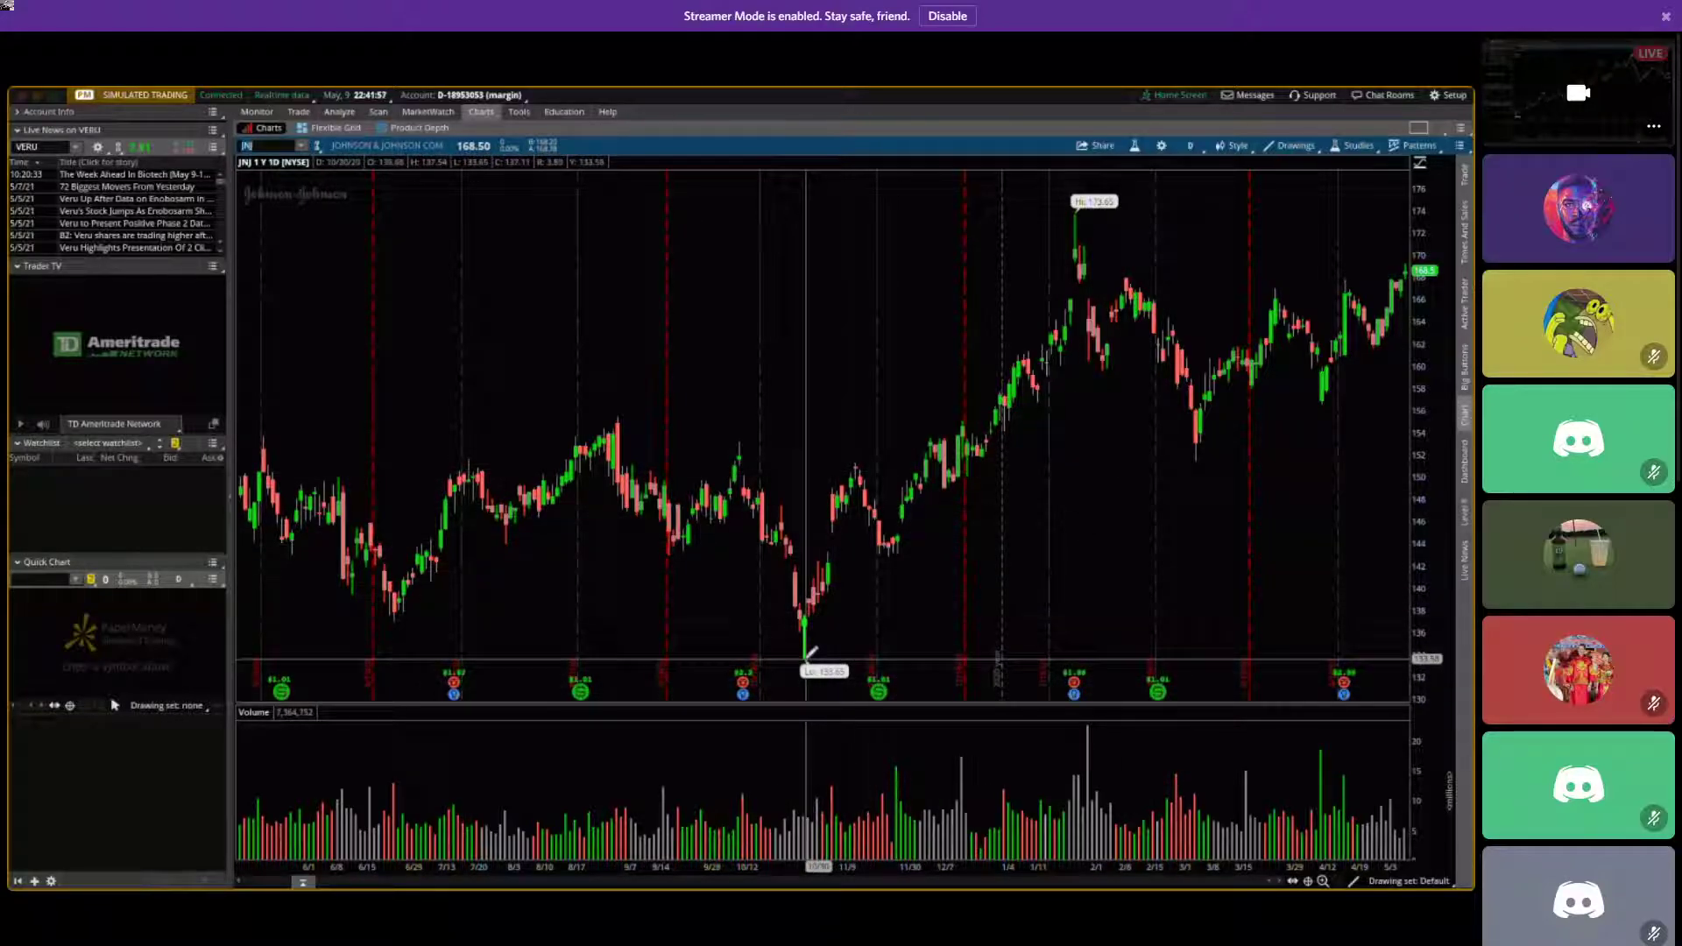
left_click(1407, 364)
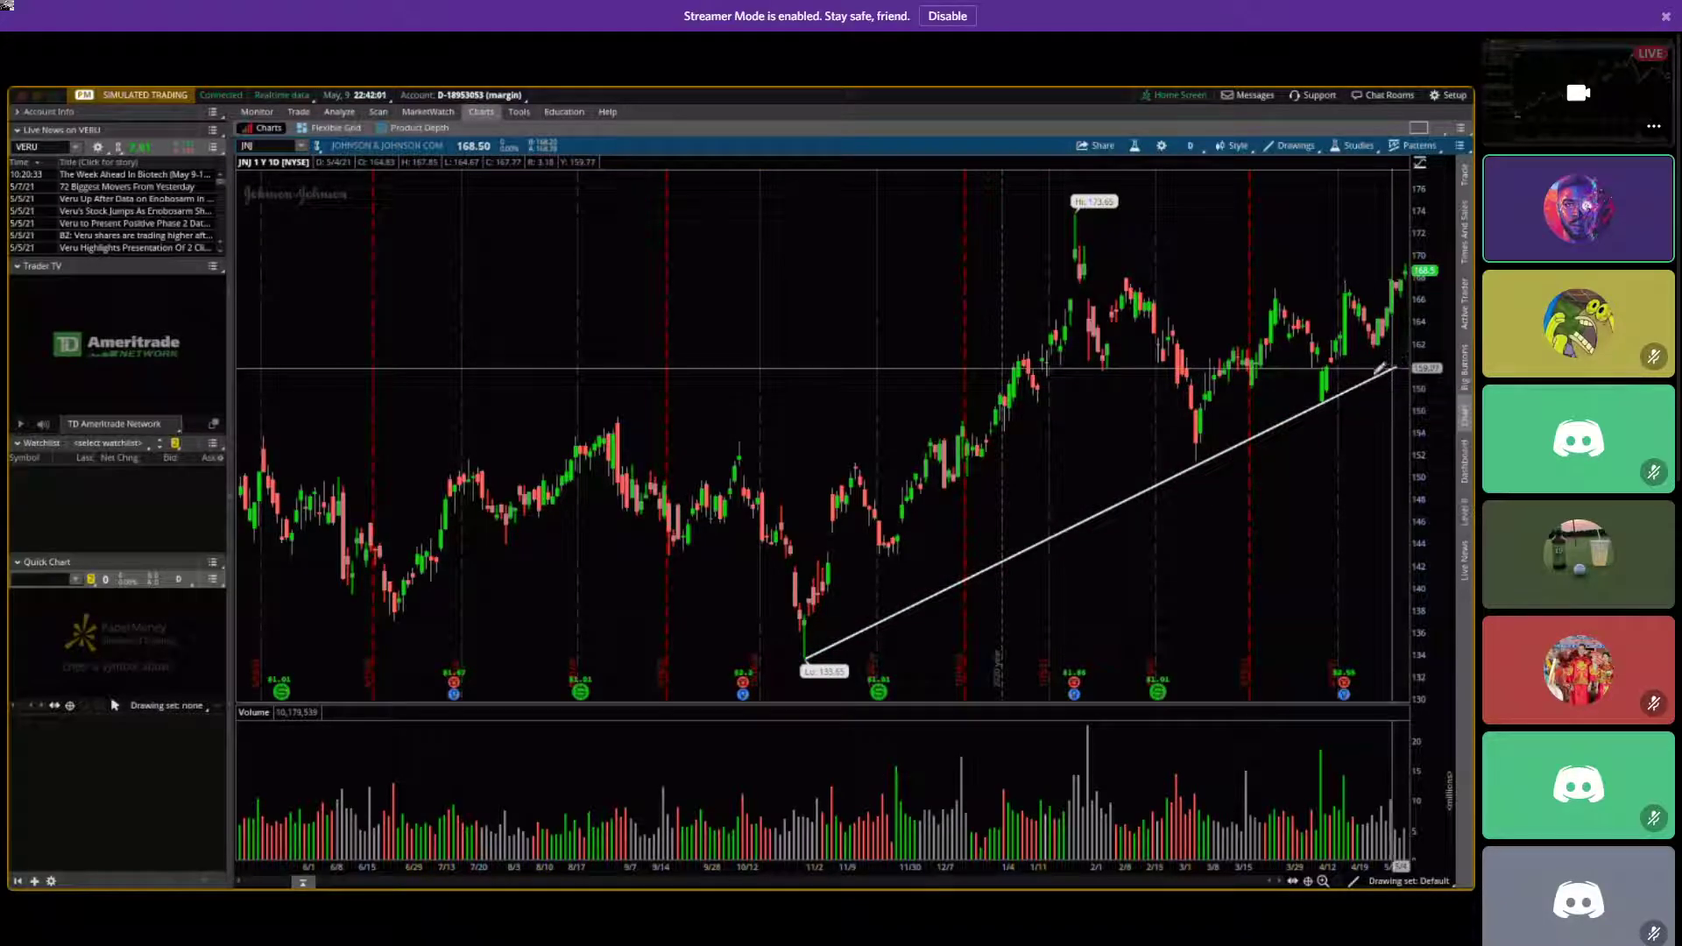
right_click(1330, 386)
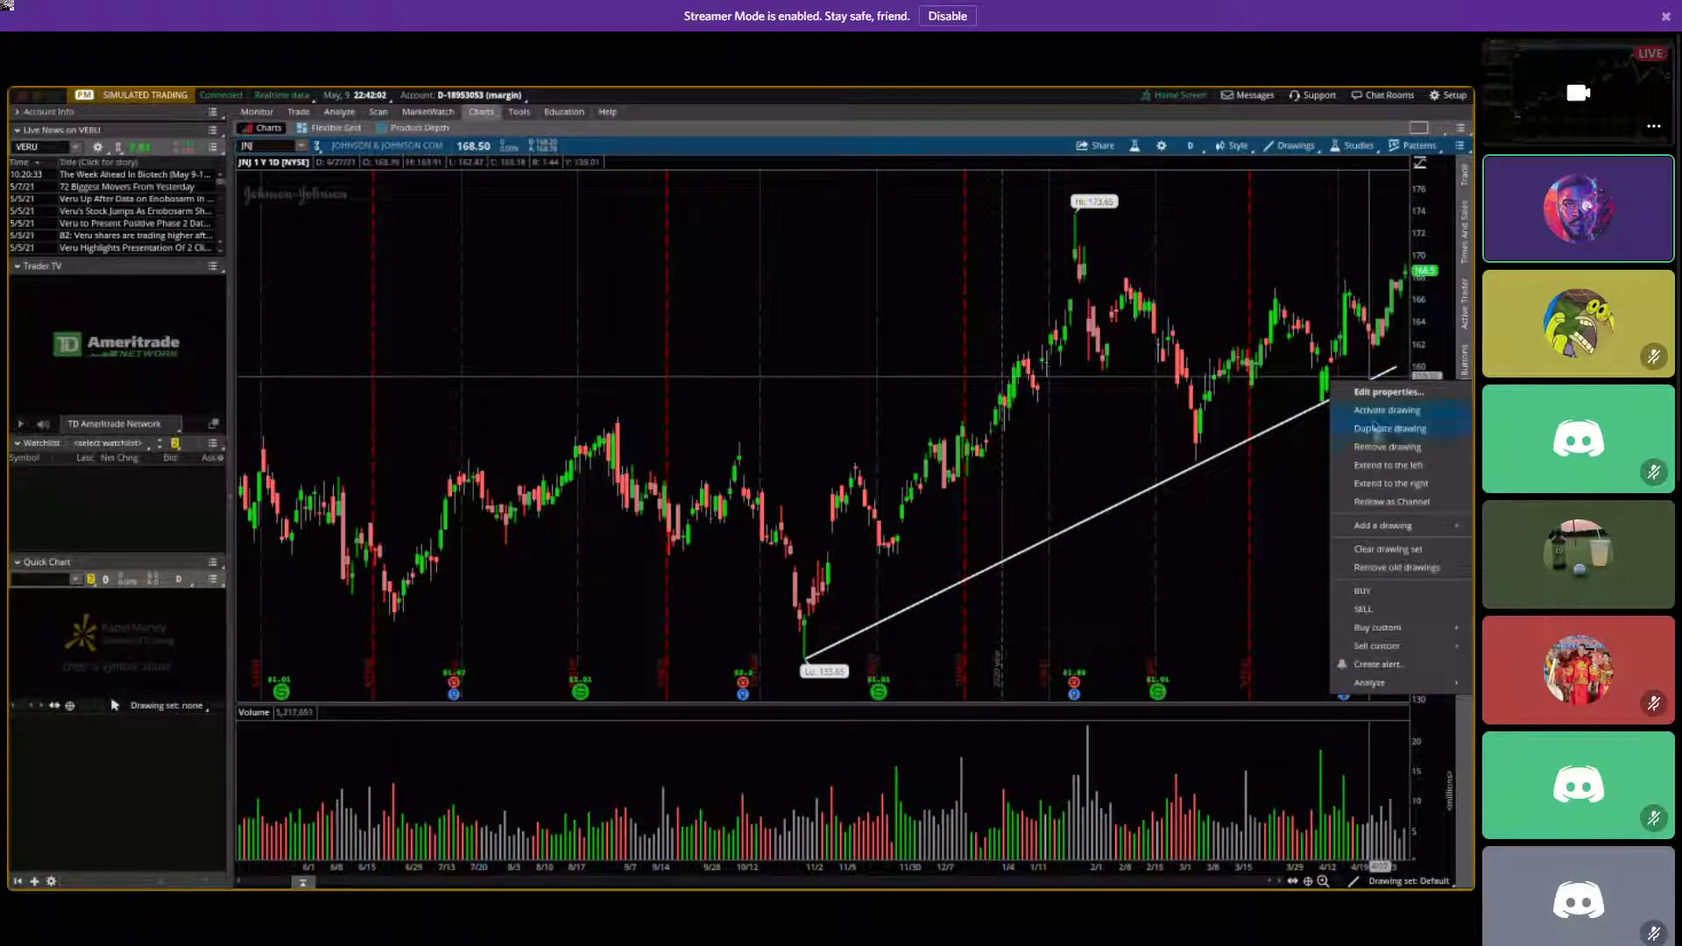
left_click(1392, 483)
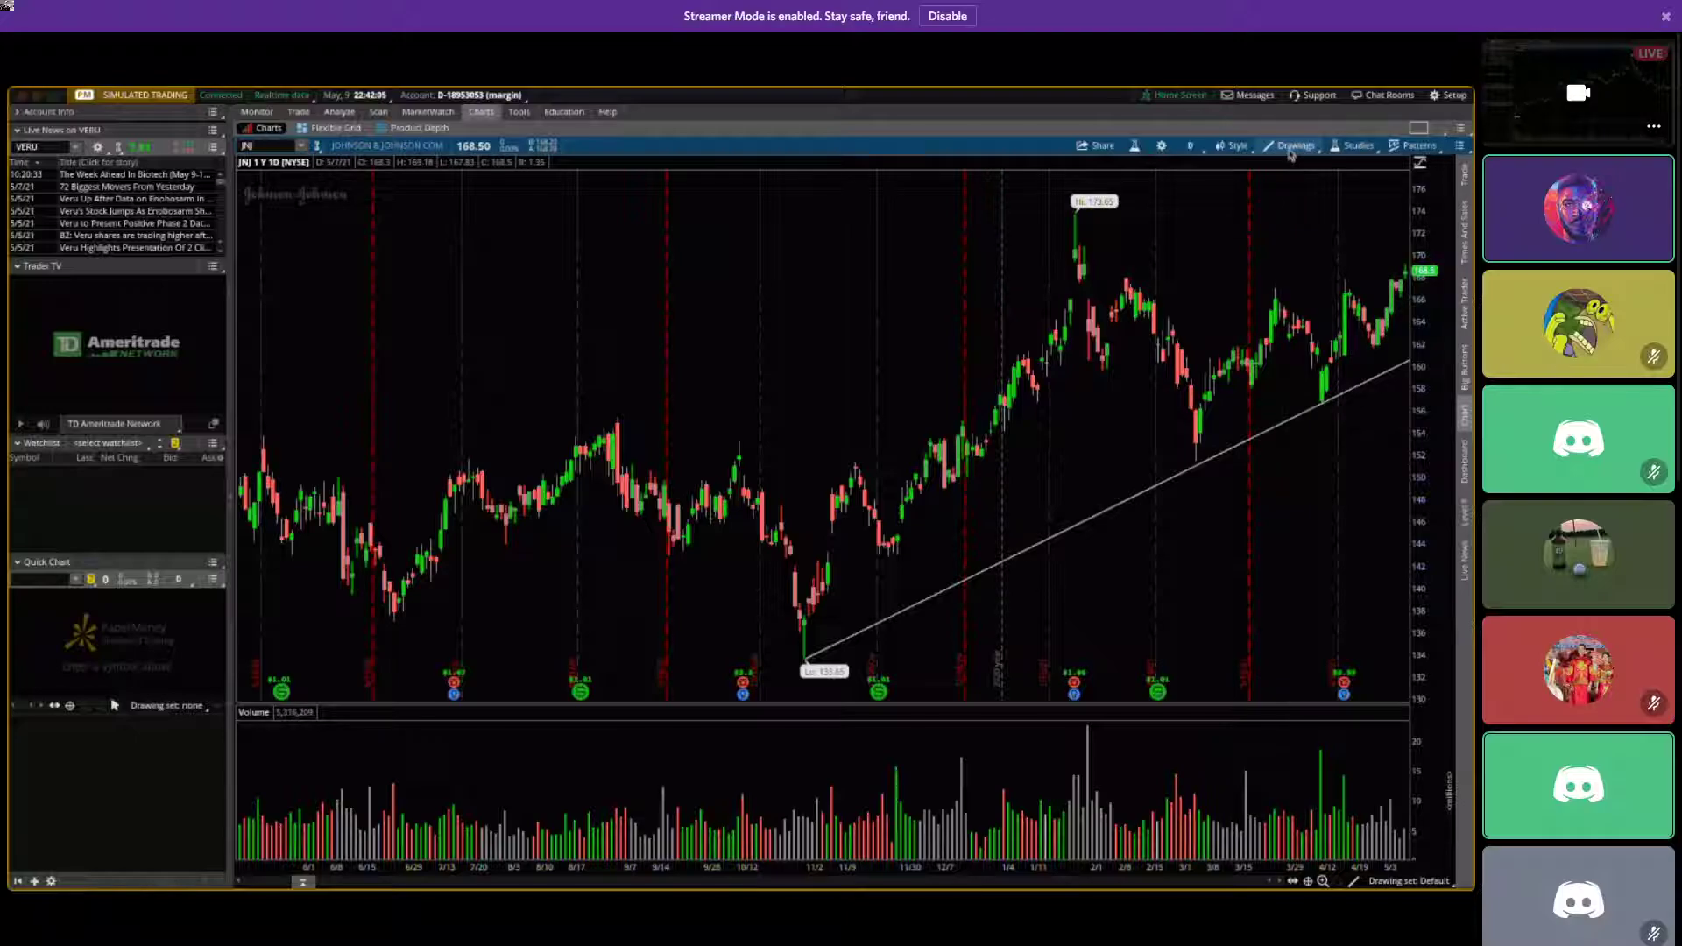
Place a horizontal price level at about 169 on the JNJ chart.
left_click(1290, 147)
mouse_move(1292, 242)
left_click(1387, 259)
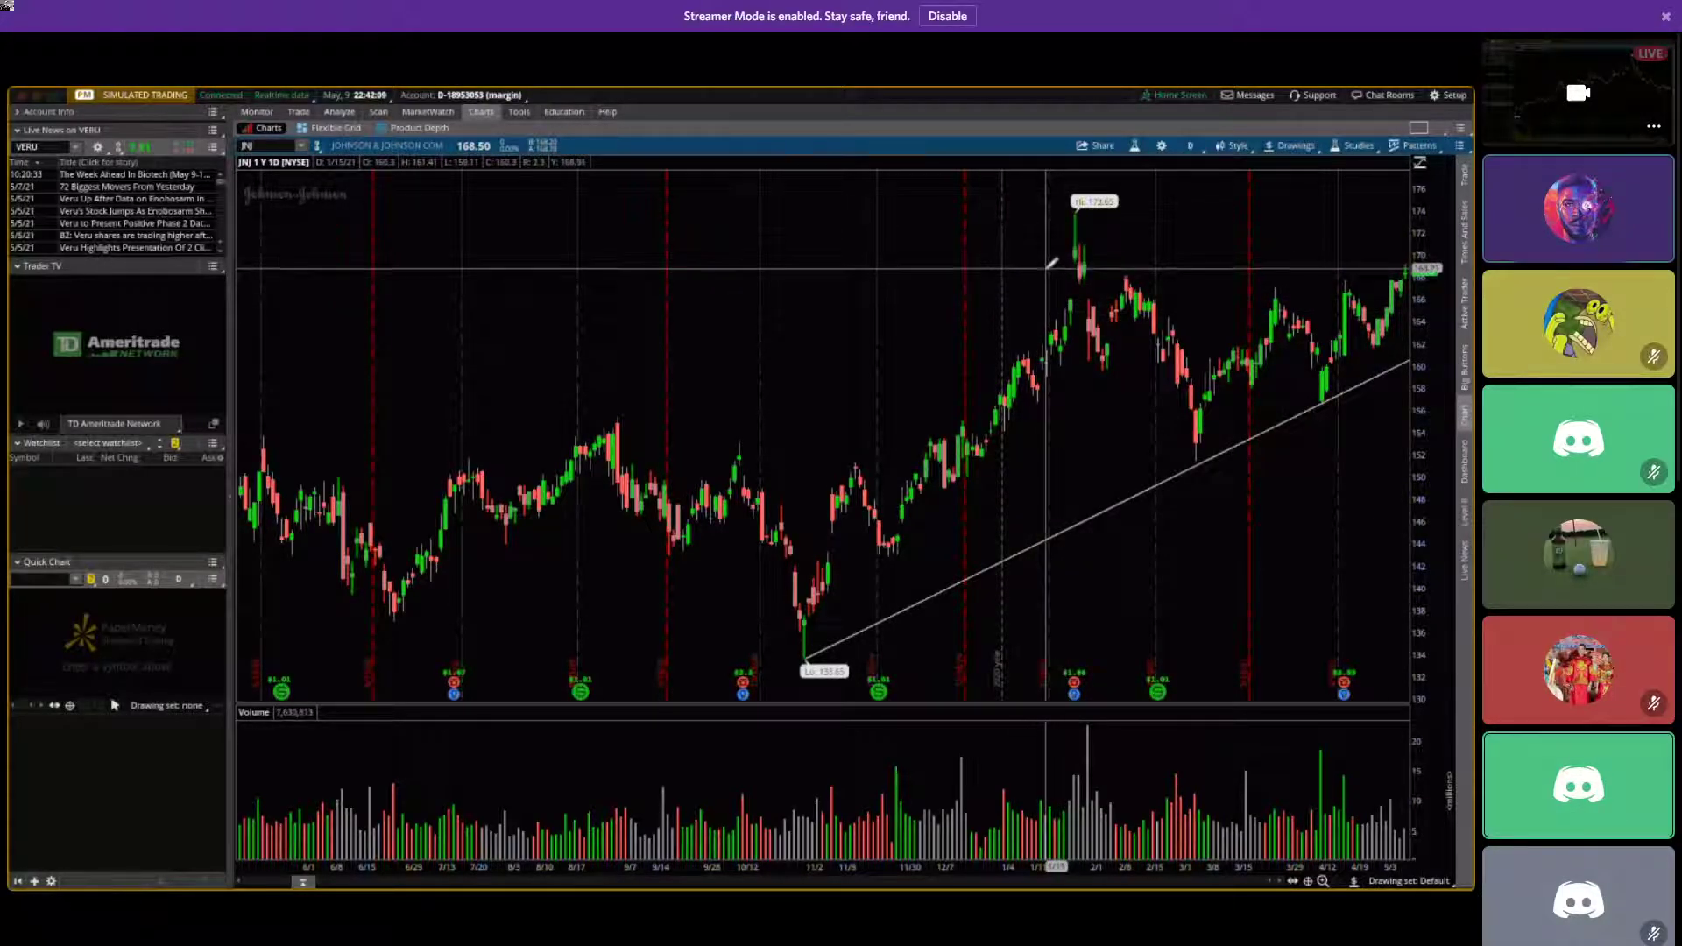
left_click(1045, 266)
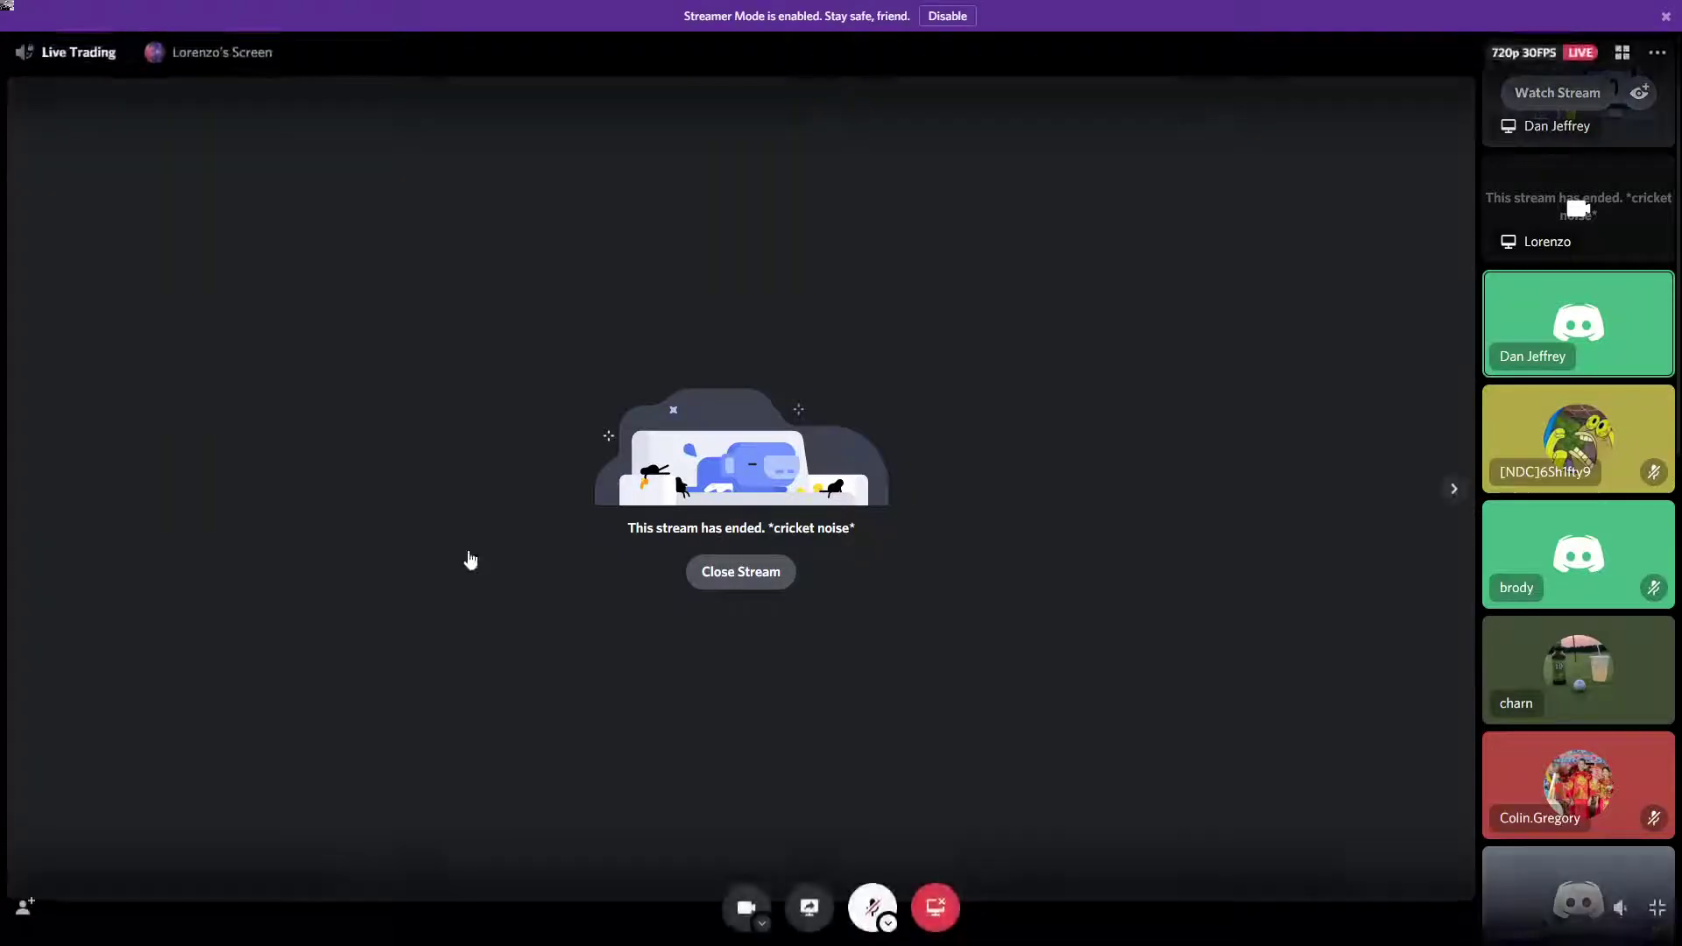
Close the ended stream in the Discord call and watch the other participant's live stream.
left_click(740, 574)
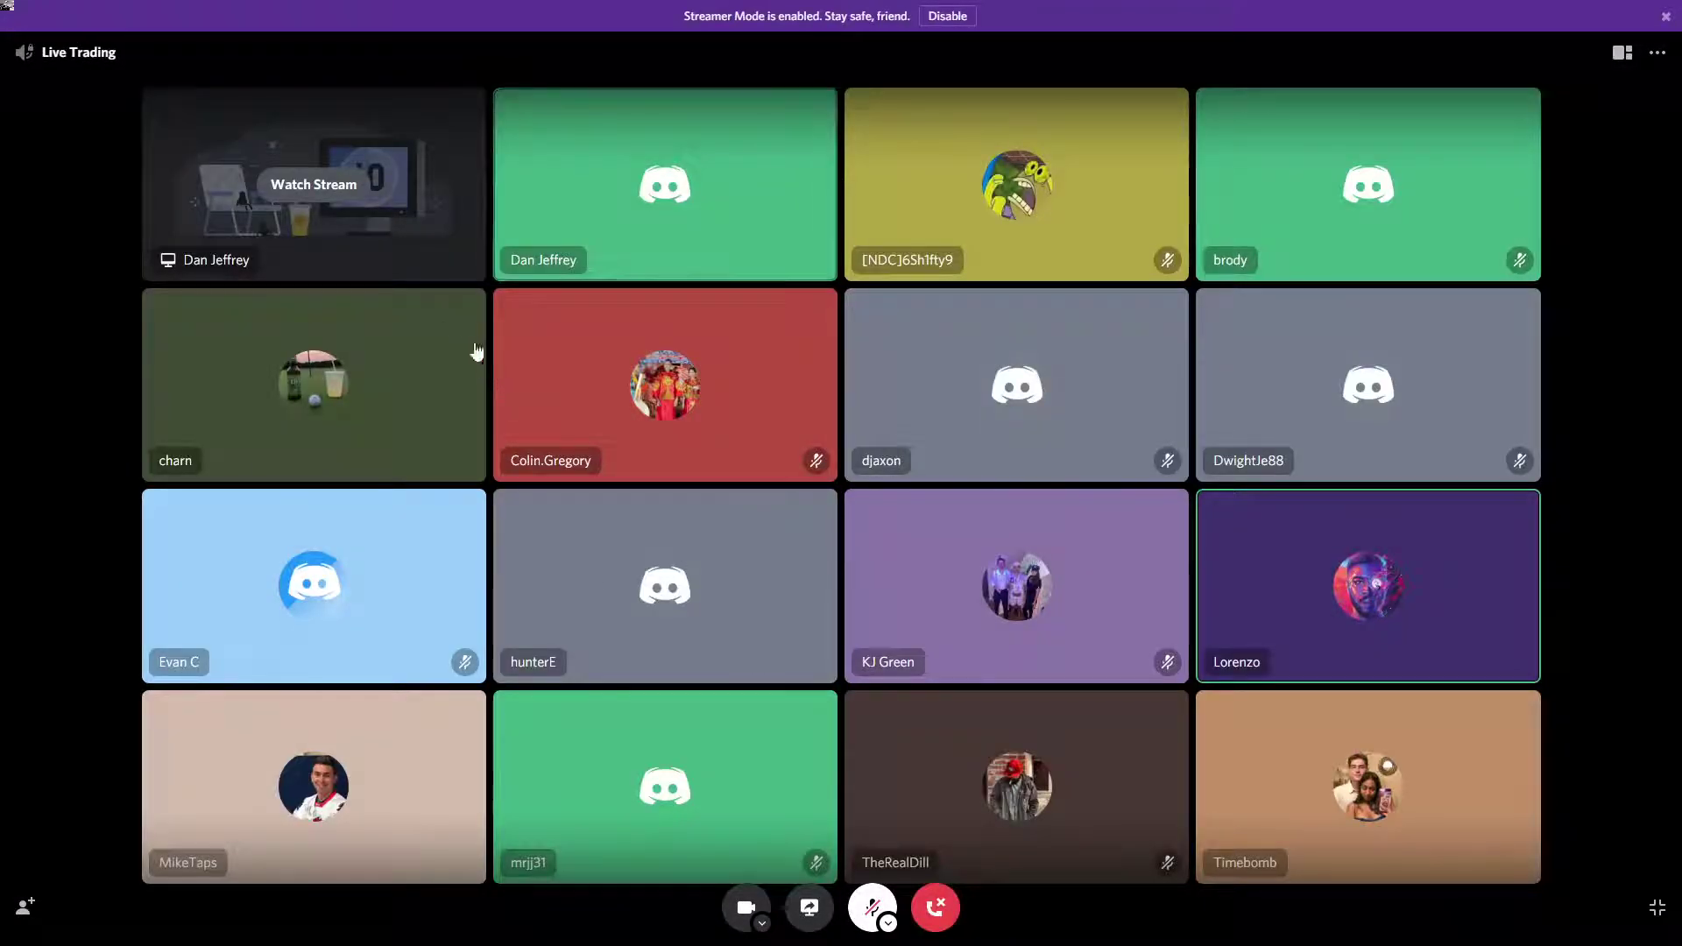
left_click(316, 184)
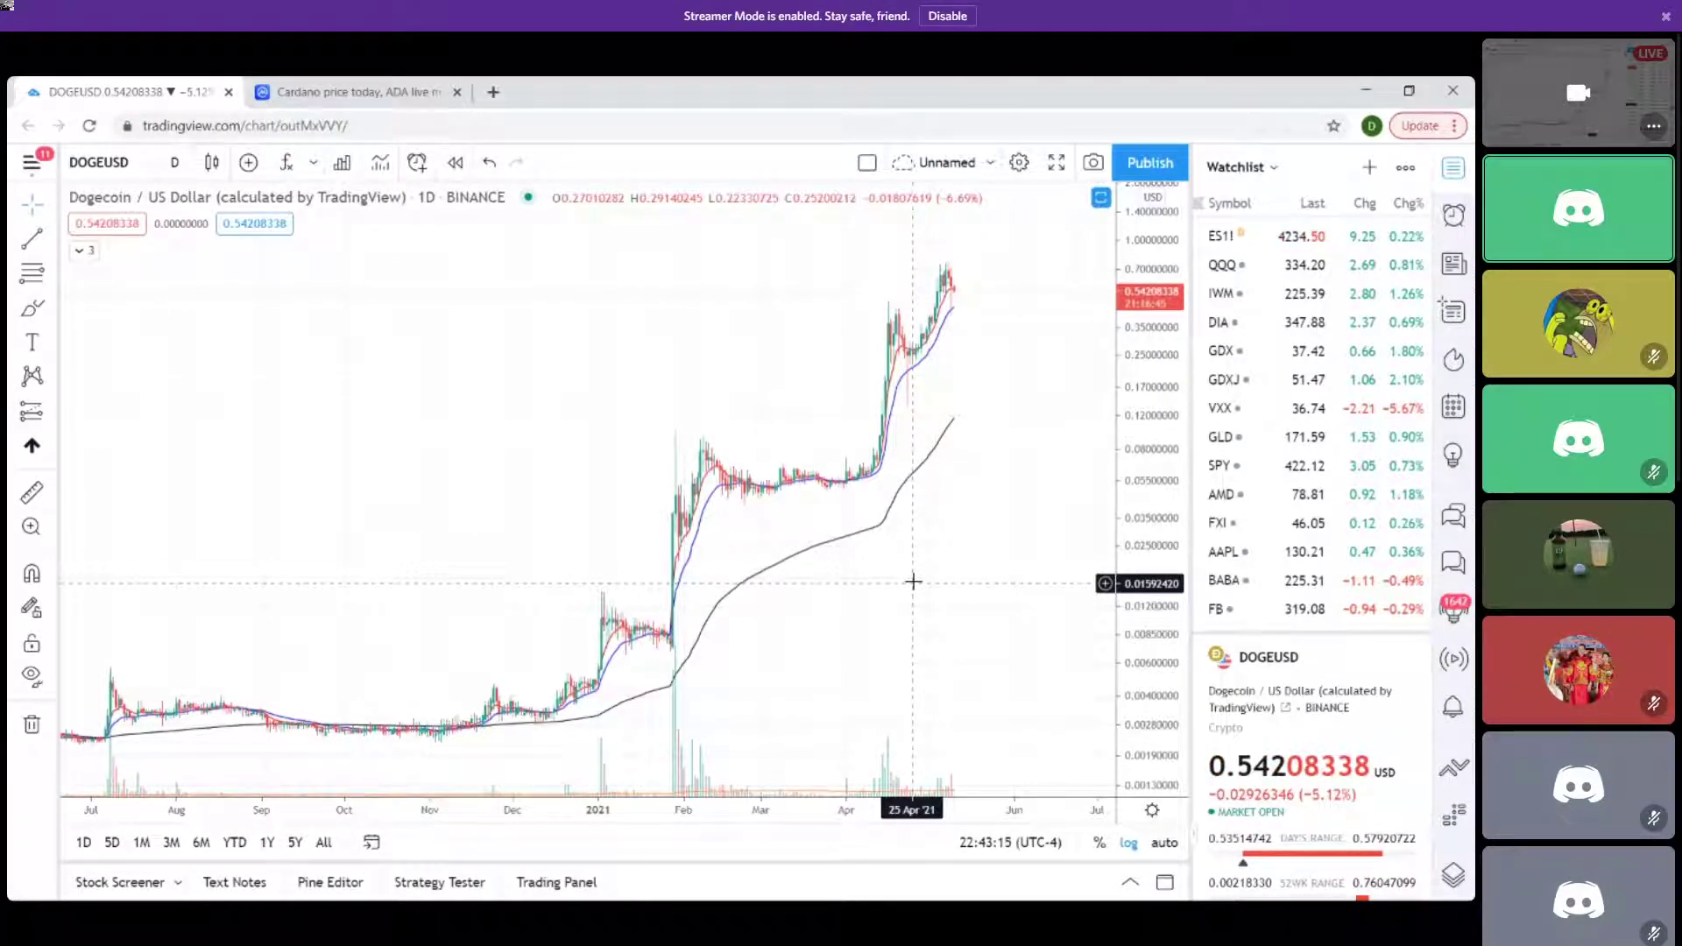
Circle Dogecoin's February to April consolidation and its 0.055 to 0.08 price range freehand, along with the early May peak.
scroll(913, 582, "up", 3)
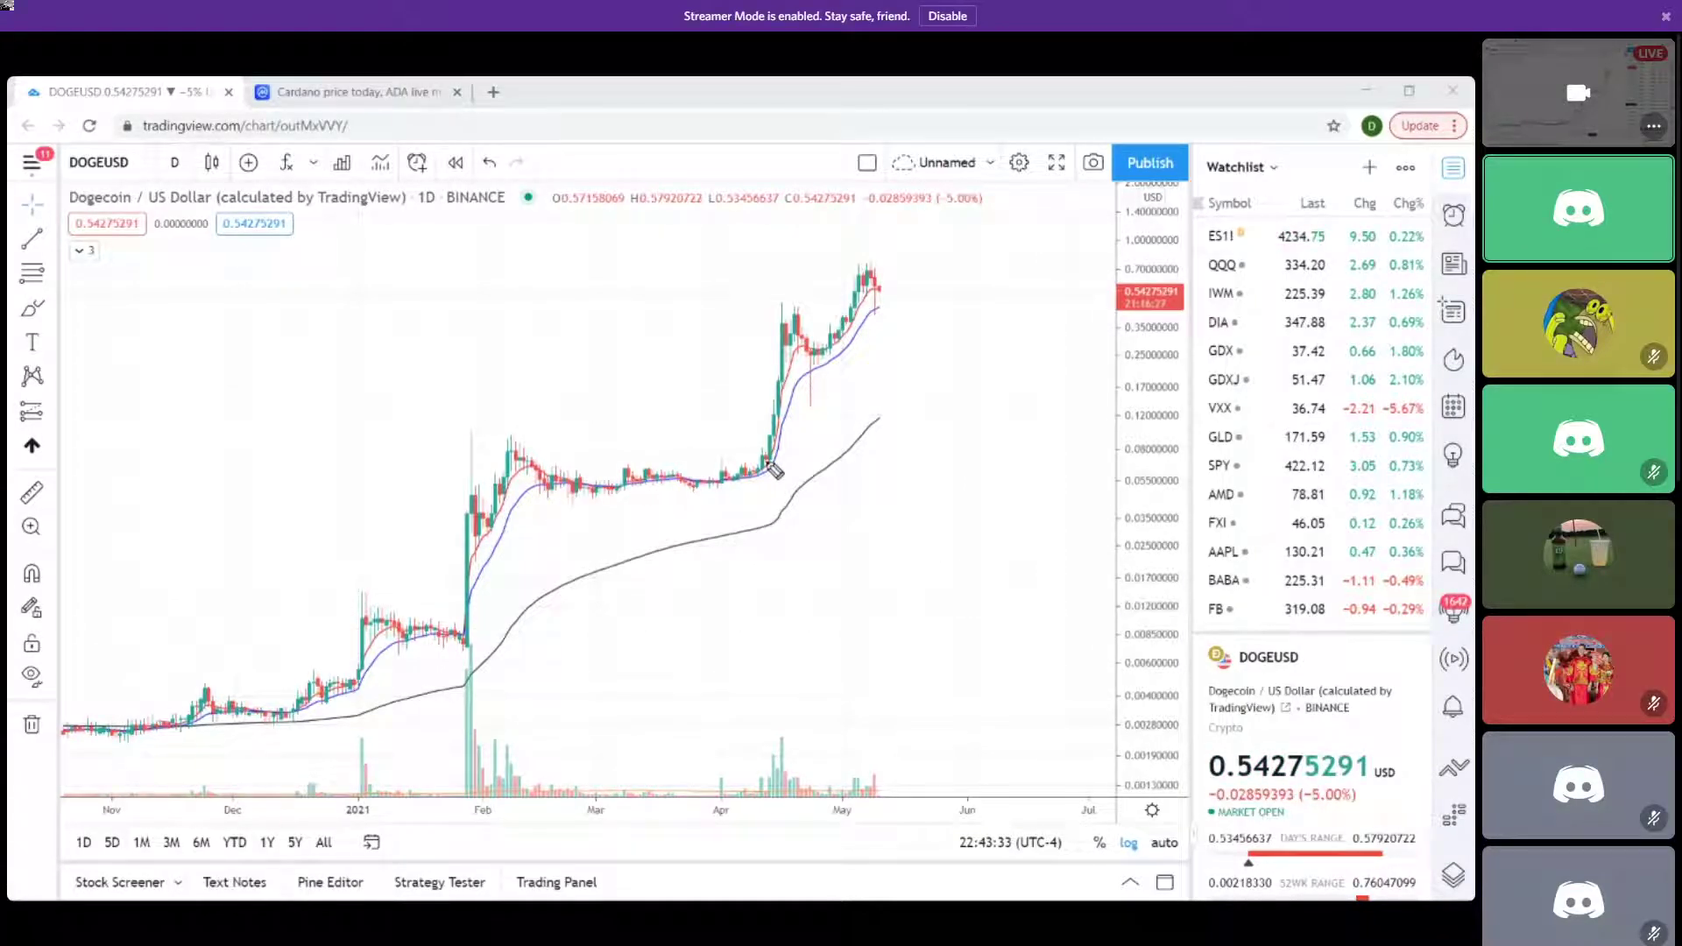
left_click_drag(771, 459, 569, 444)
mouse_move(472, 494)
left_mouse_down()
mouse_move(741, 499)
mouse_move(750, 453)
left_mouse_up()
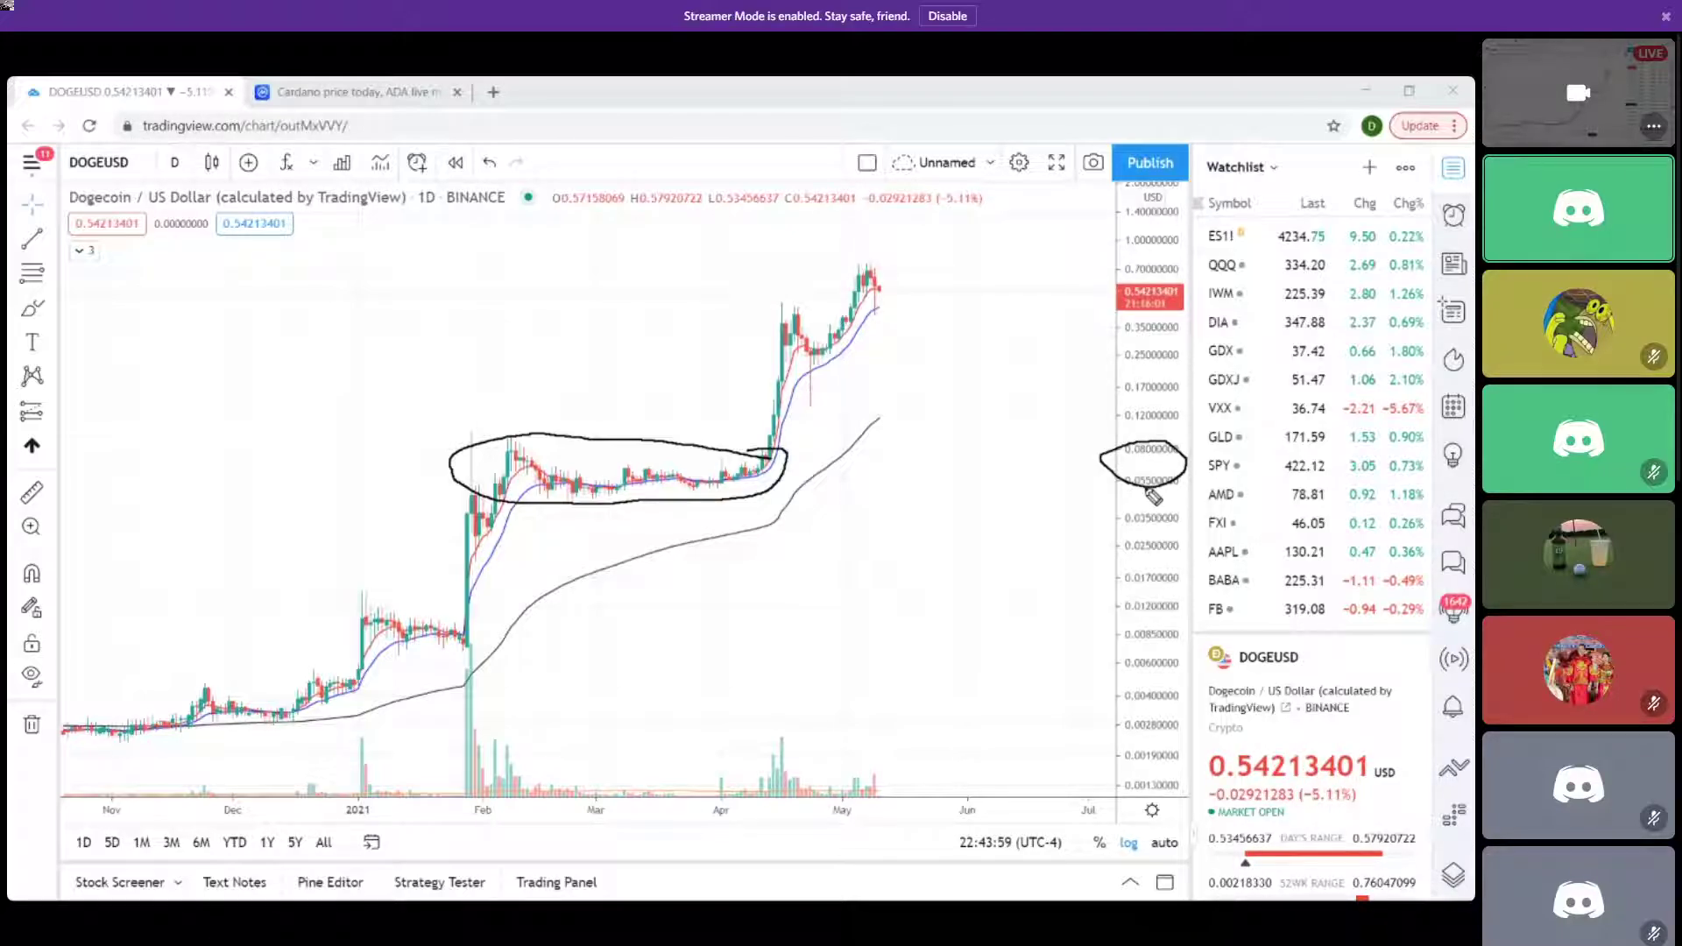
mouse_move(943, 281)
left_mouse_down()
mouse_move(833, 331)
mouse_move(922, 291)
left_mouse_up()
left_click_drag(896, 244, 922, 302)
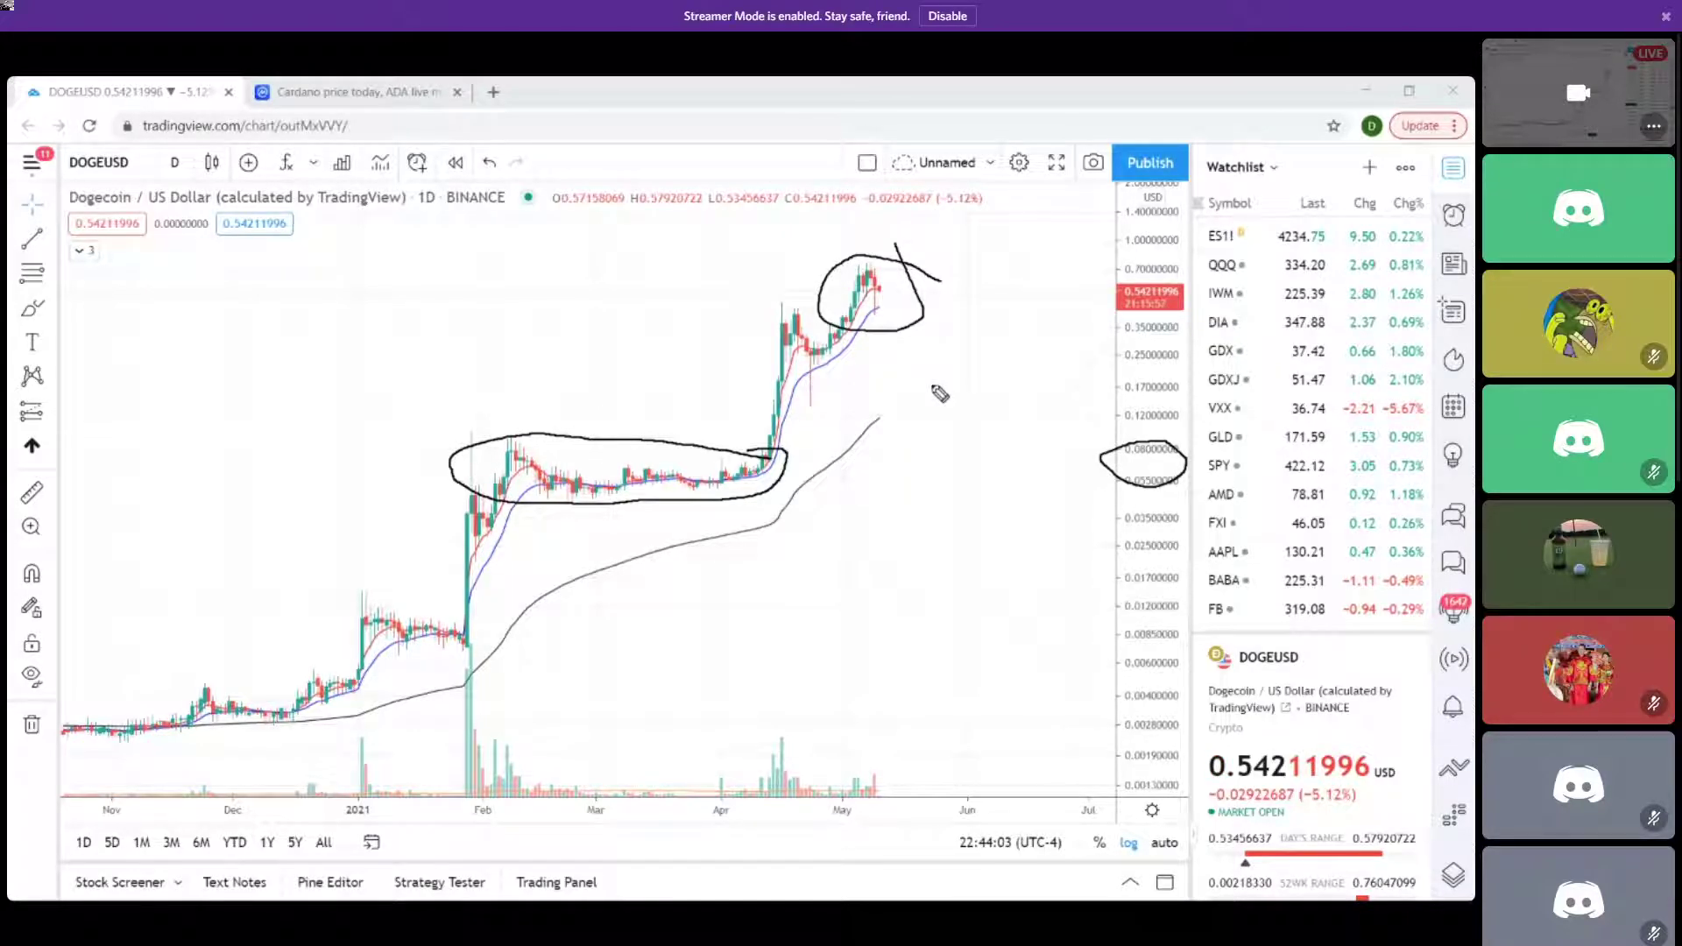
Circle Dogecoin's November to December base and its April to May rally freehand, and clear all the markings.
mouse_move(282, 692)
left_mouse_down()
mouse_move(105, 740)
mouse_move(259, 704)
left_mouse_up()
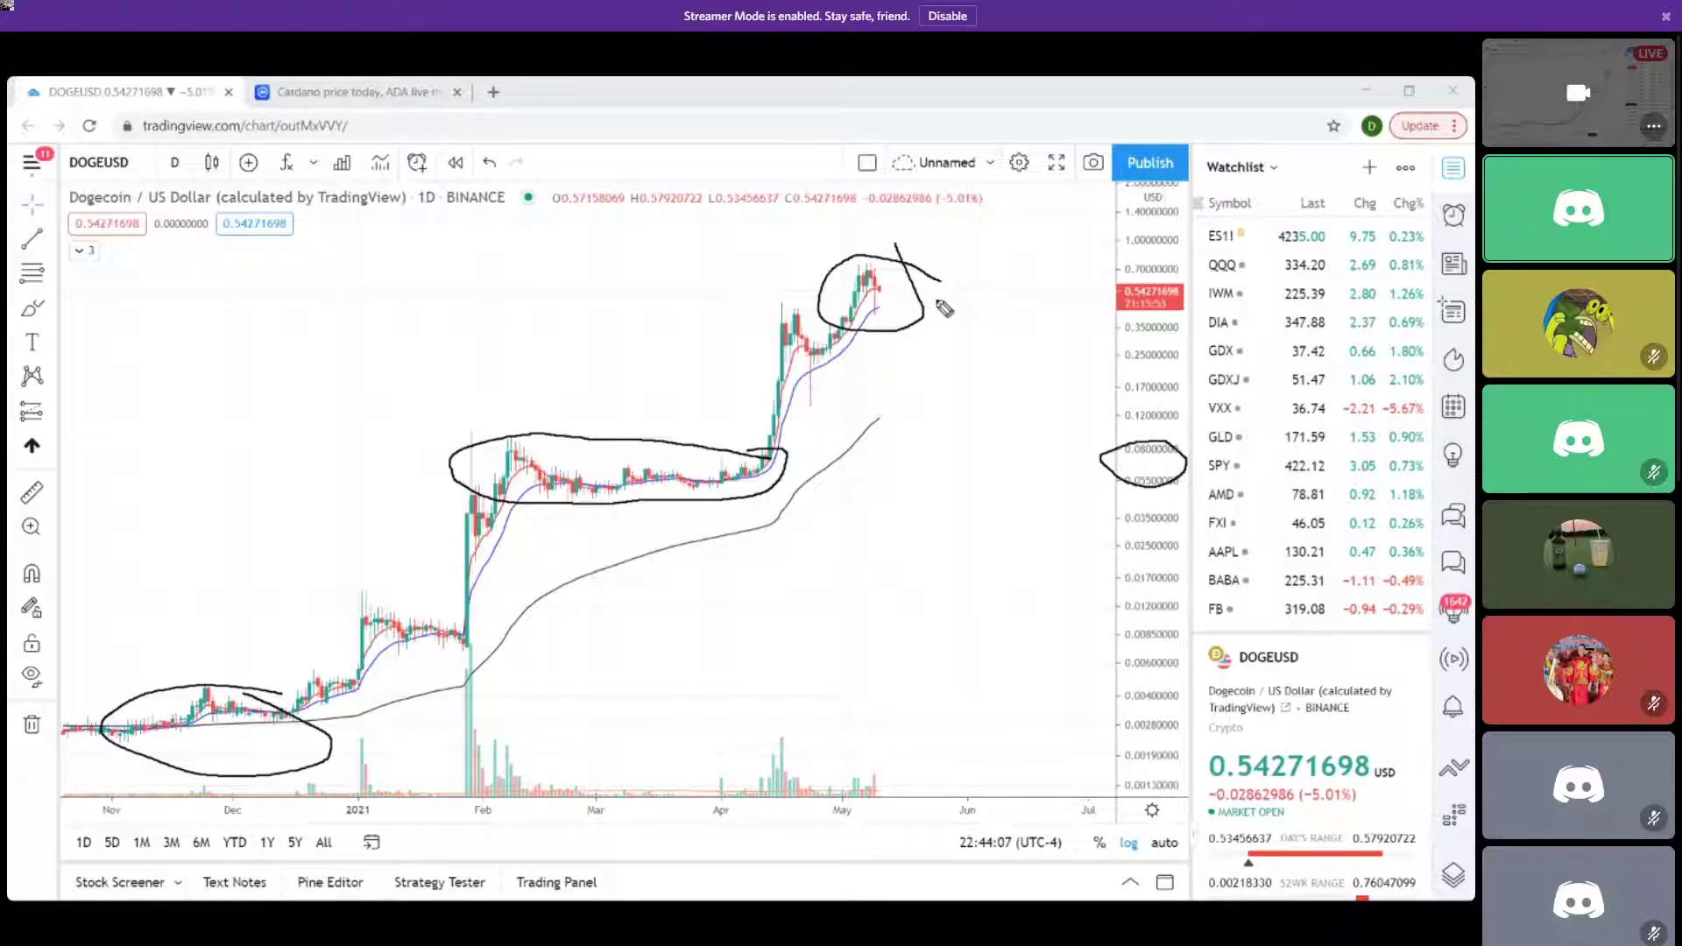
mouse_move(942, 260)
left_mouse_down()
mouse_move(1034, 294)
mouse_move(907, 256)
left_mouse_up()
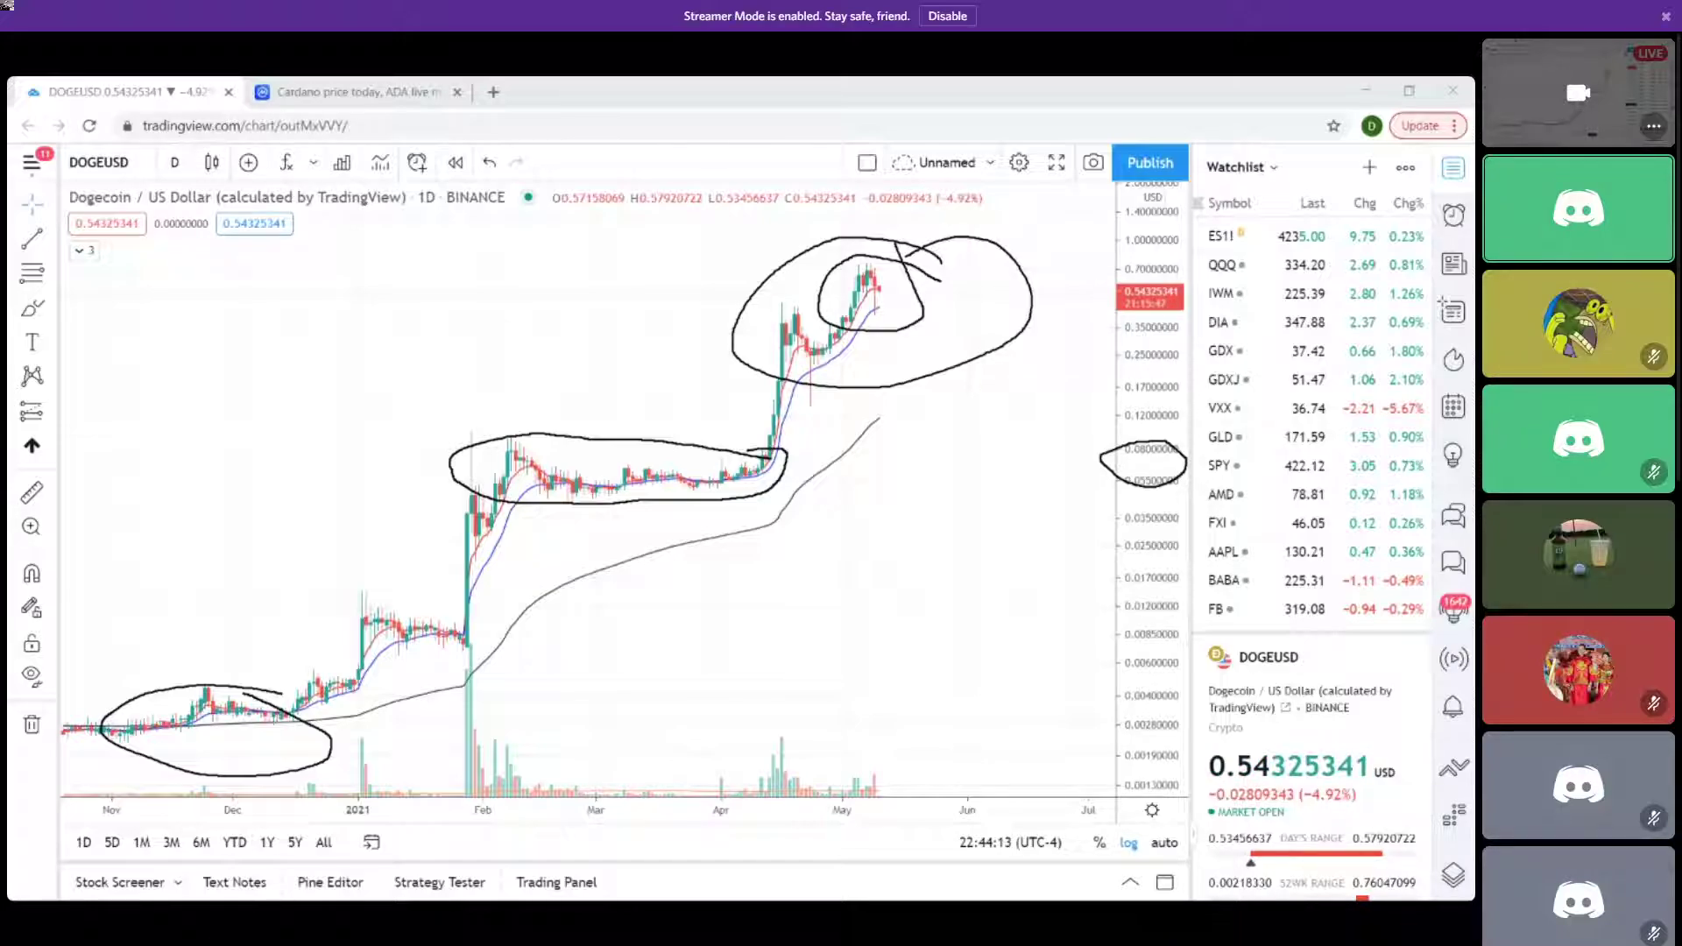
key("Escape")
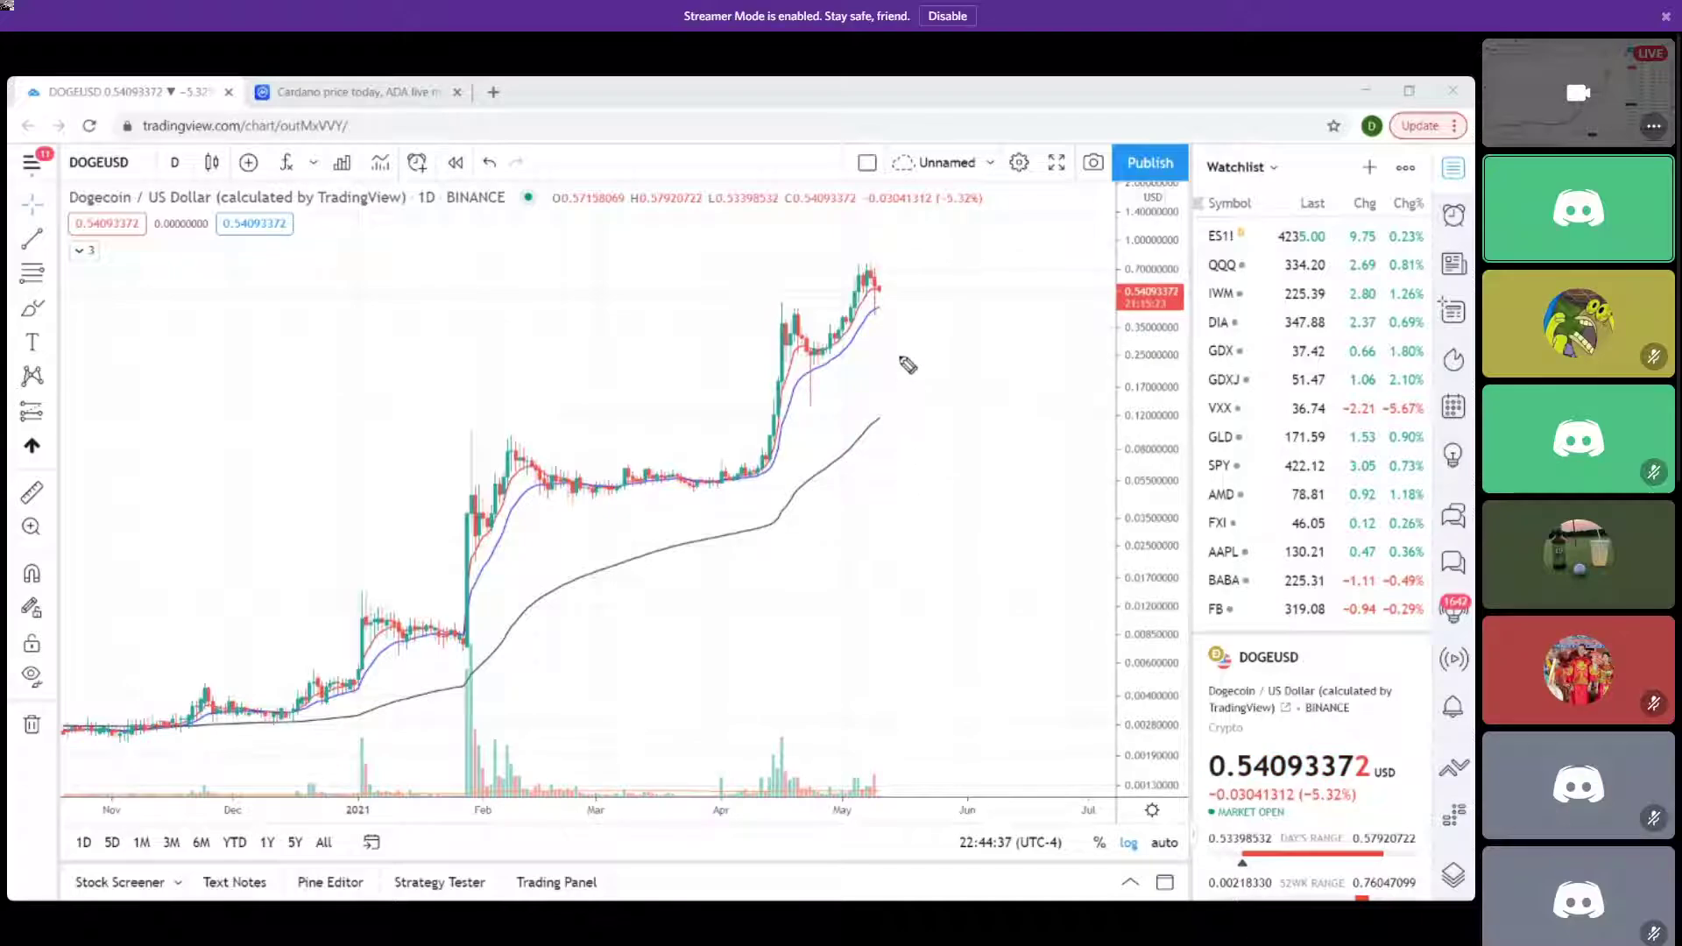
Sketch a steep freehand drop from Dogecoin's May high down to about 0.03, and erase it.
left_click_drag(910, 412, 931, 531)
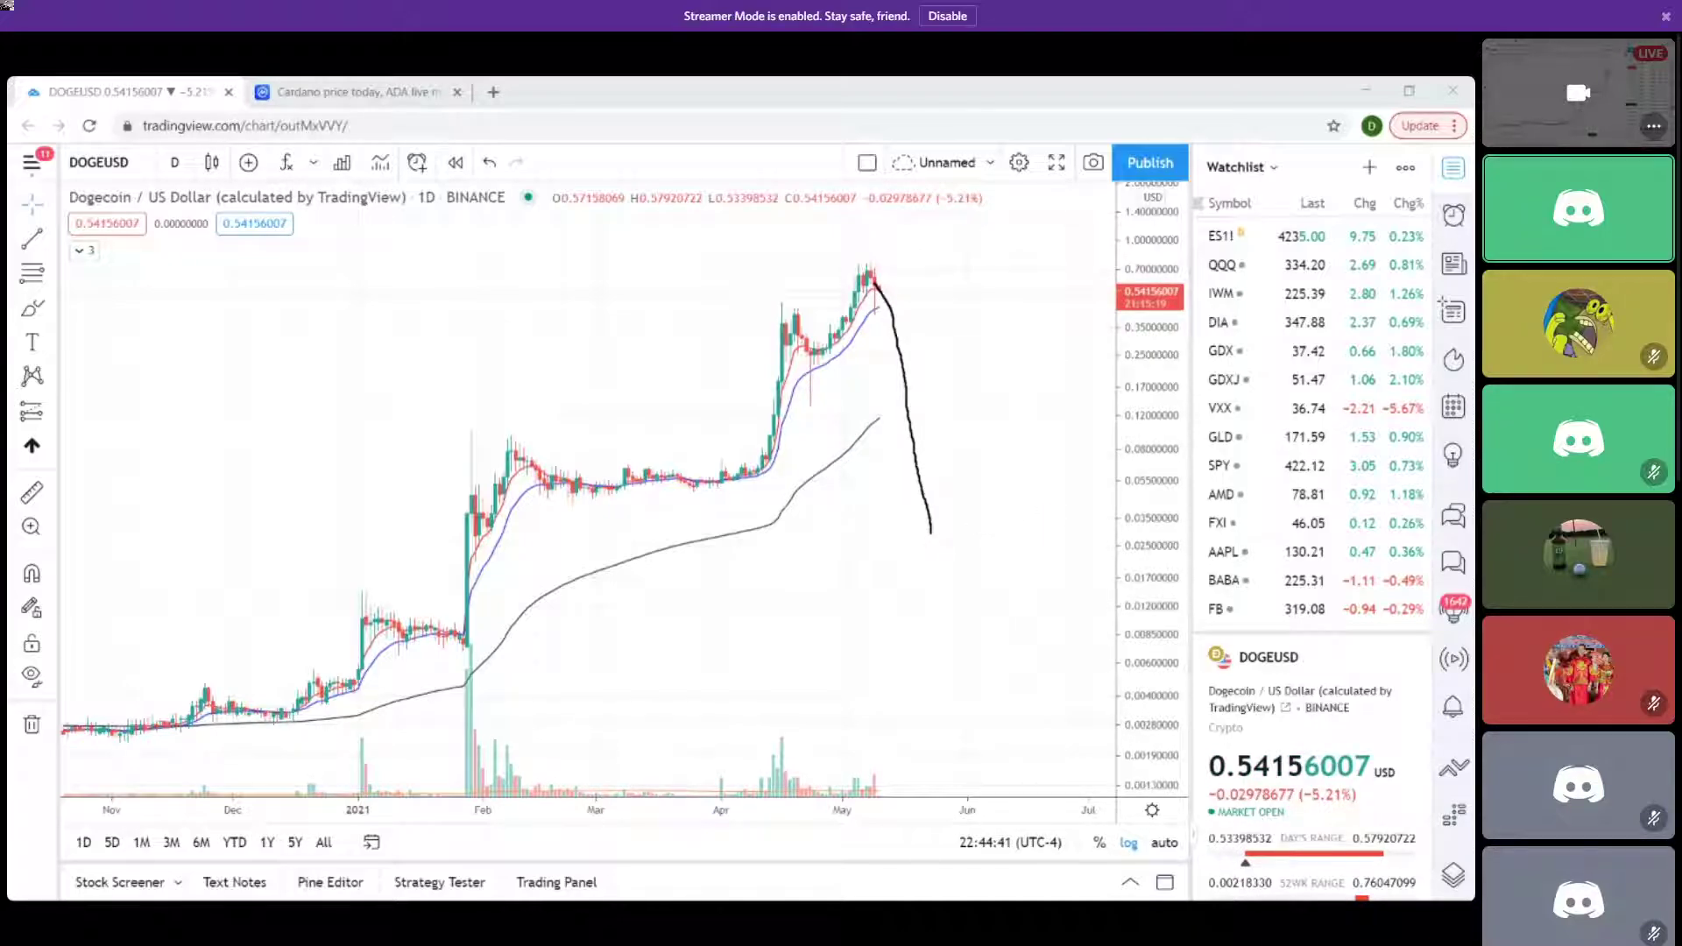
key("Escape")
Switch the Dogecoin chart to the 1 week interval and examine its price history from mid-2019 to May 2021.
scroll(816, 547, "down", 3)
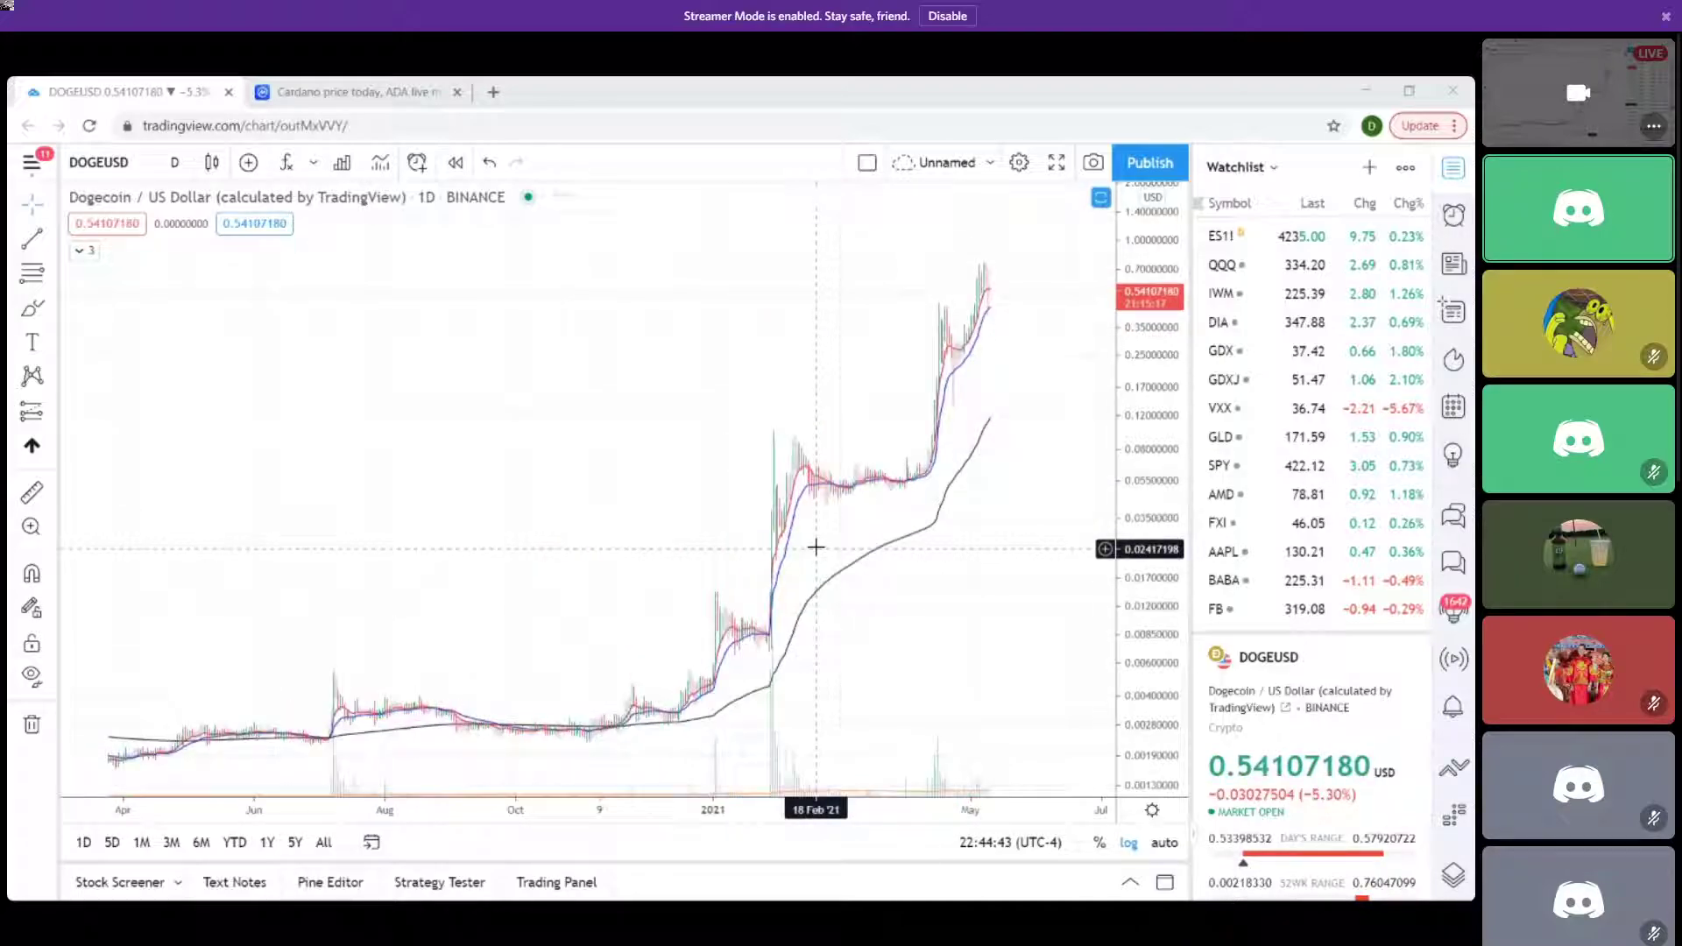
scroll(815, 547, "down", 2)
left_click(175, 162)
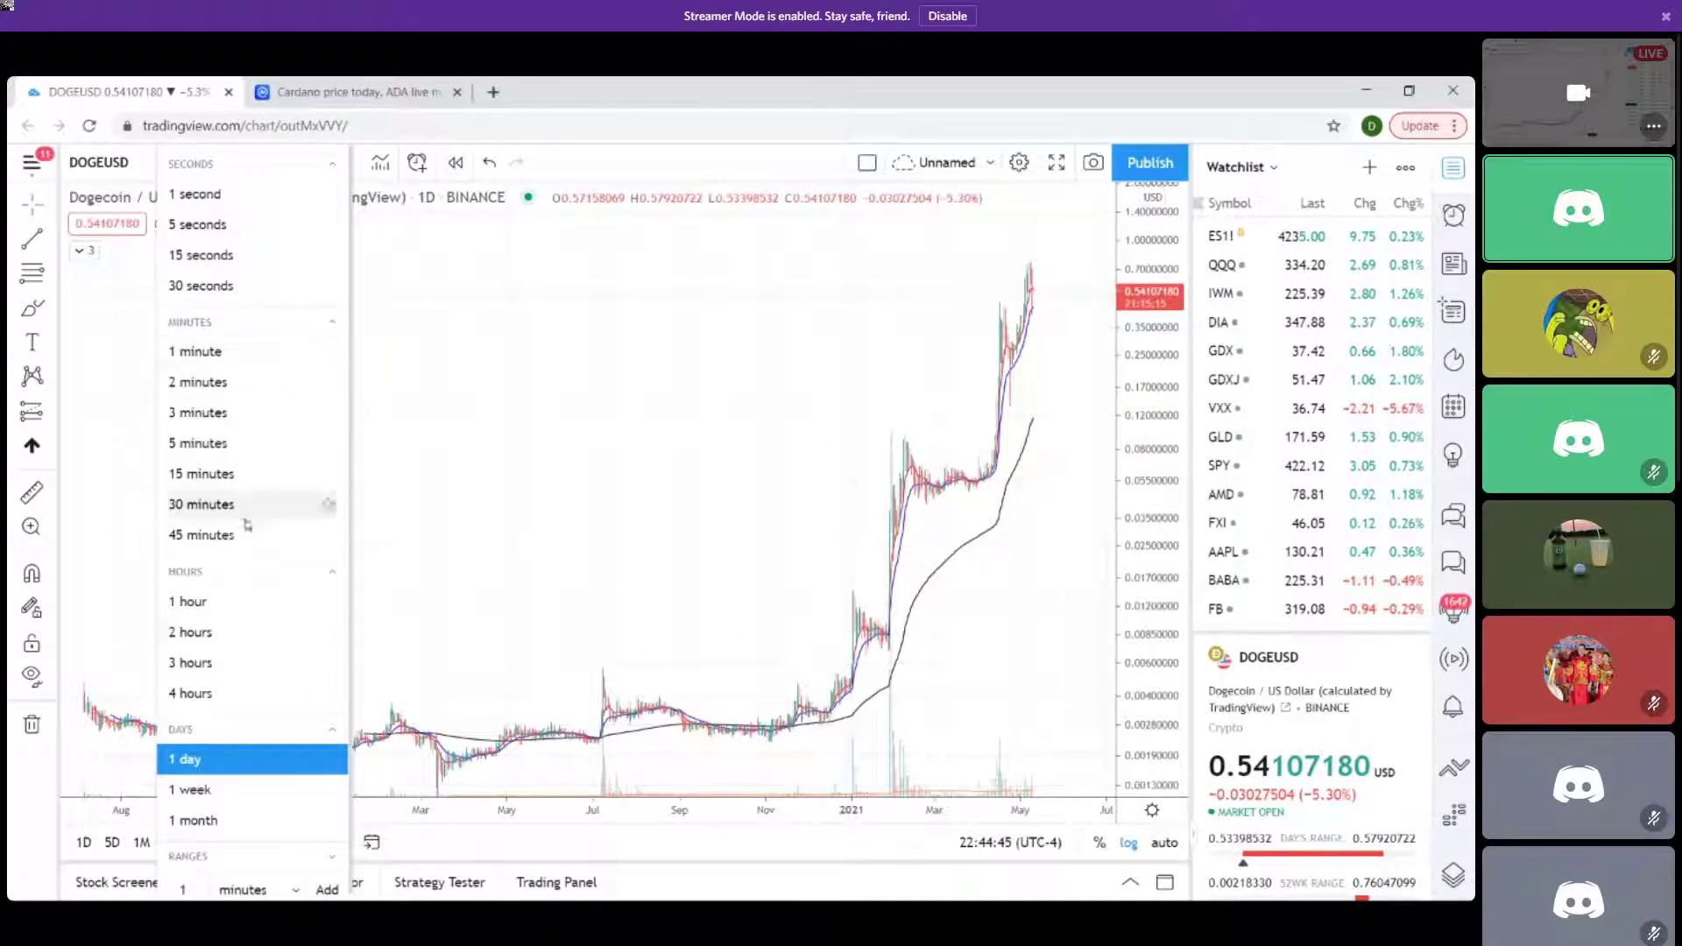
left_click(211, 789)
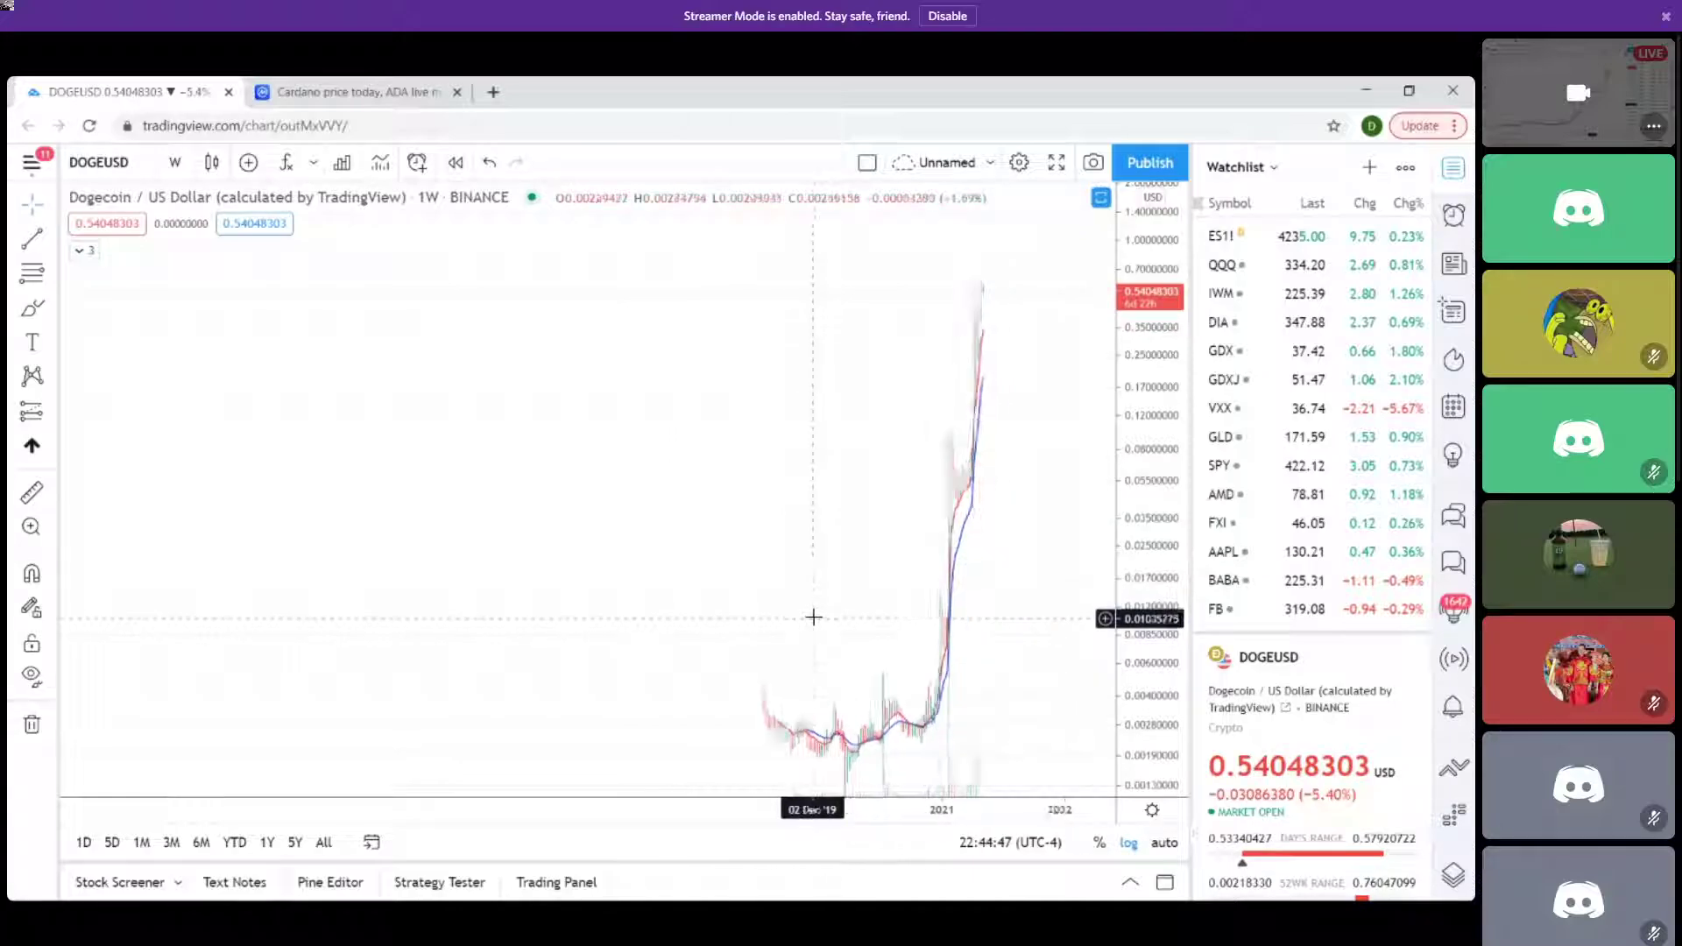
scroll(645, 602, "up", 4)
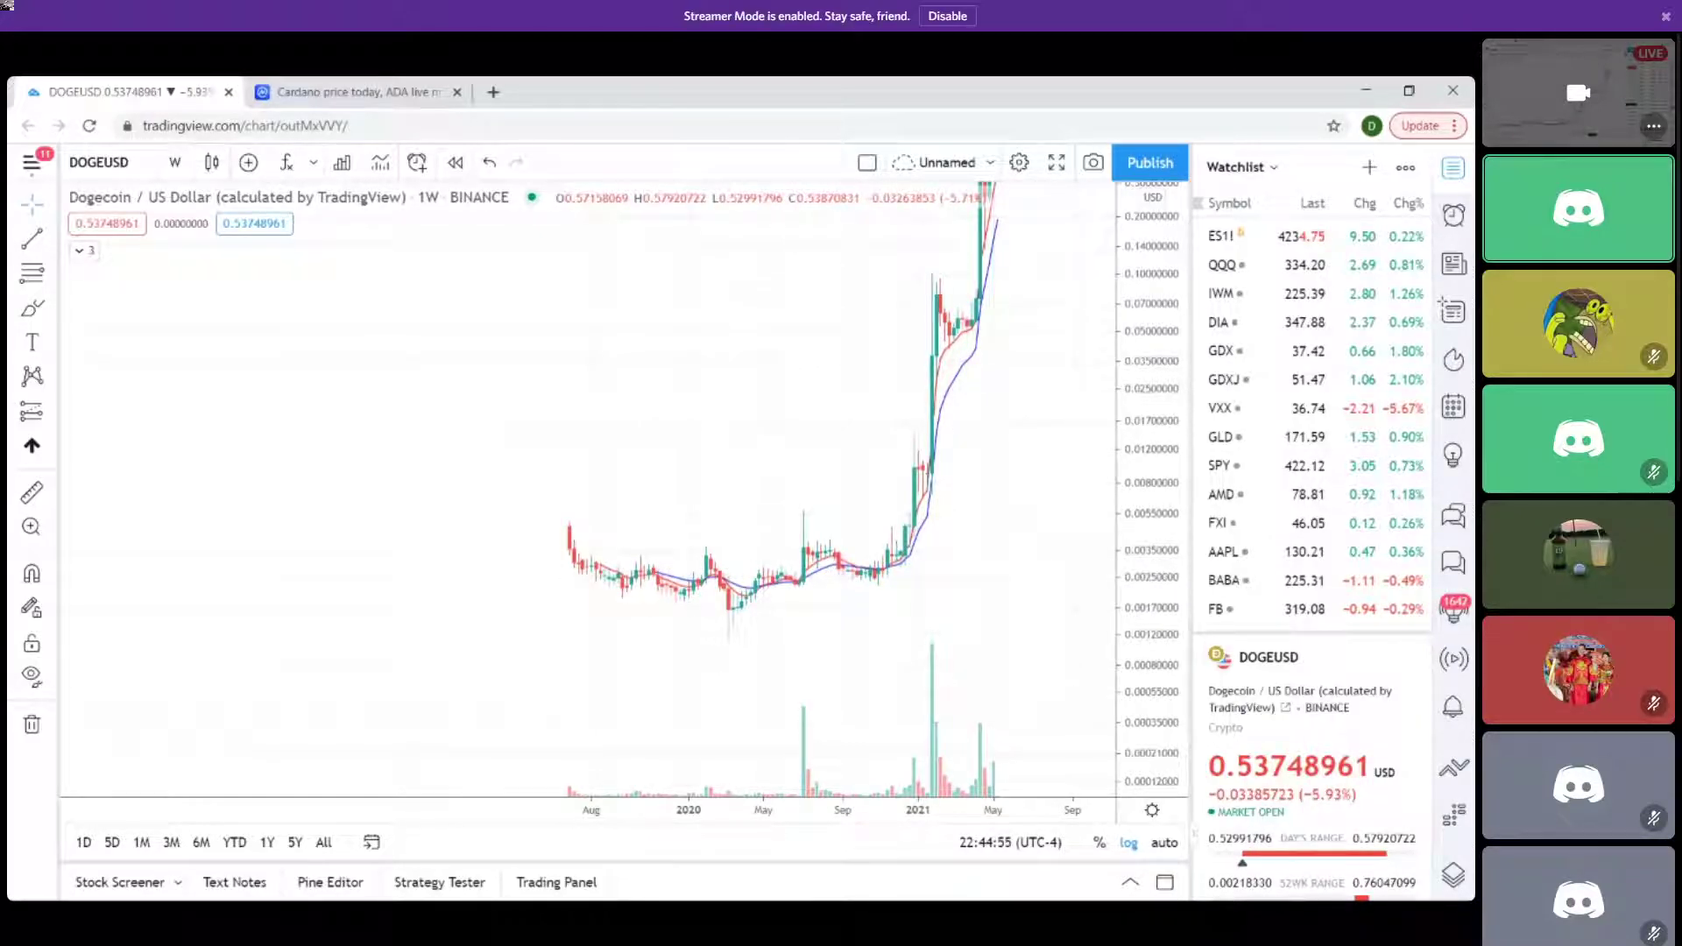
scroll(847, 579, "up", 3)
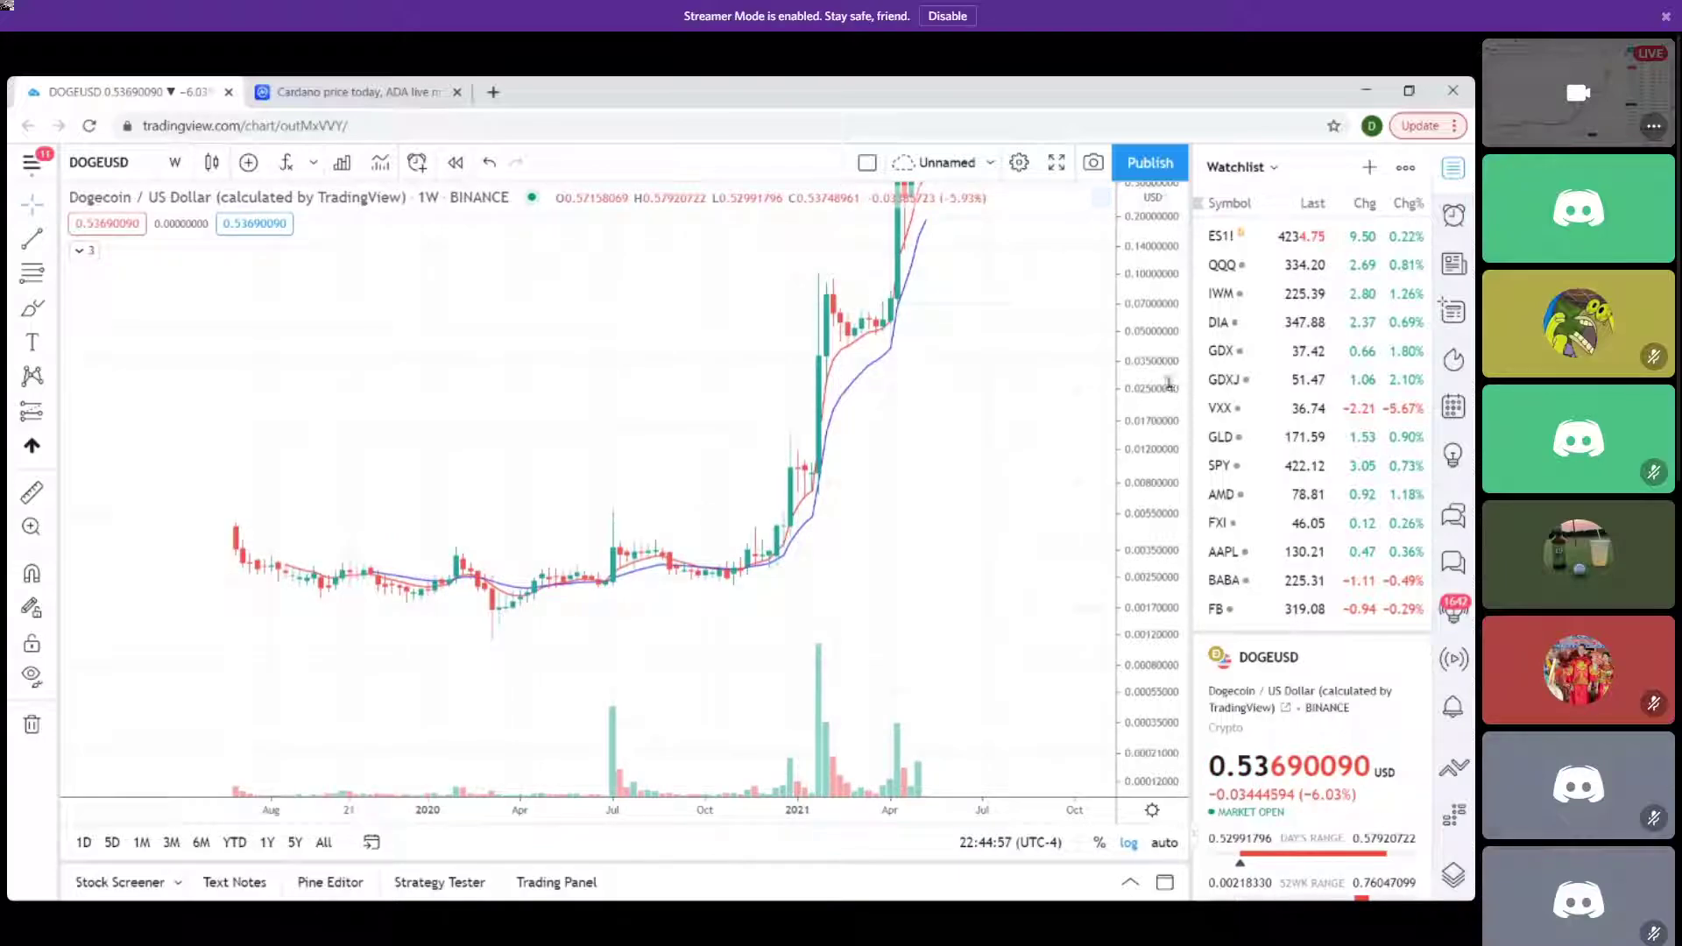
Return the Dogecoin chart to the 1 day interval, with November 2020 to May 2021 in view.
left_click(180, 167)
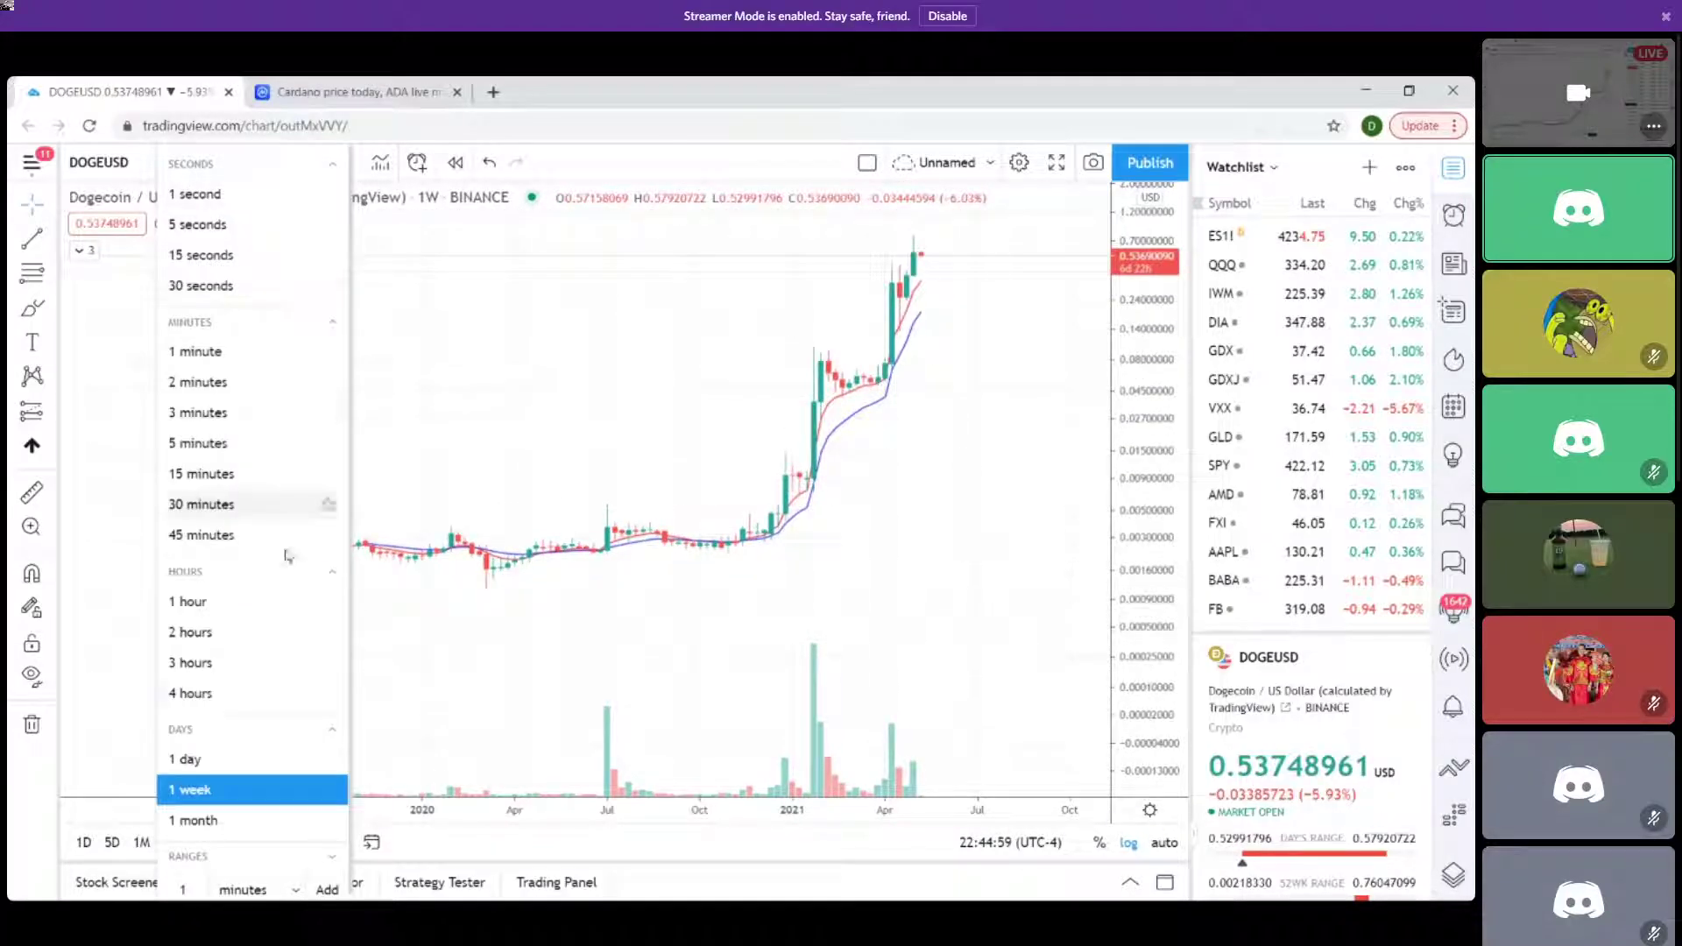
left_click(193, 759)
scroll(786, 537, "down", 3)
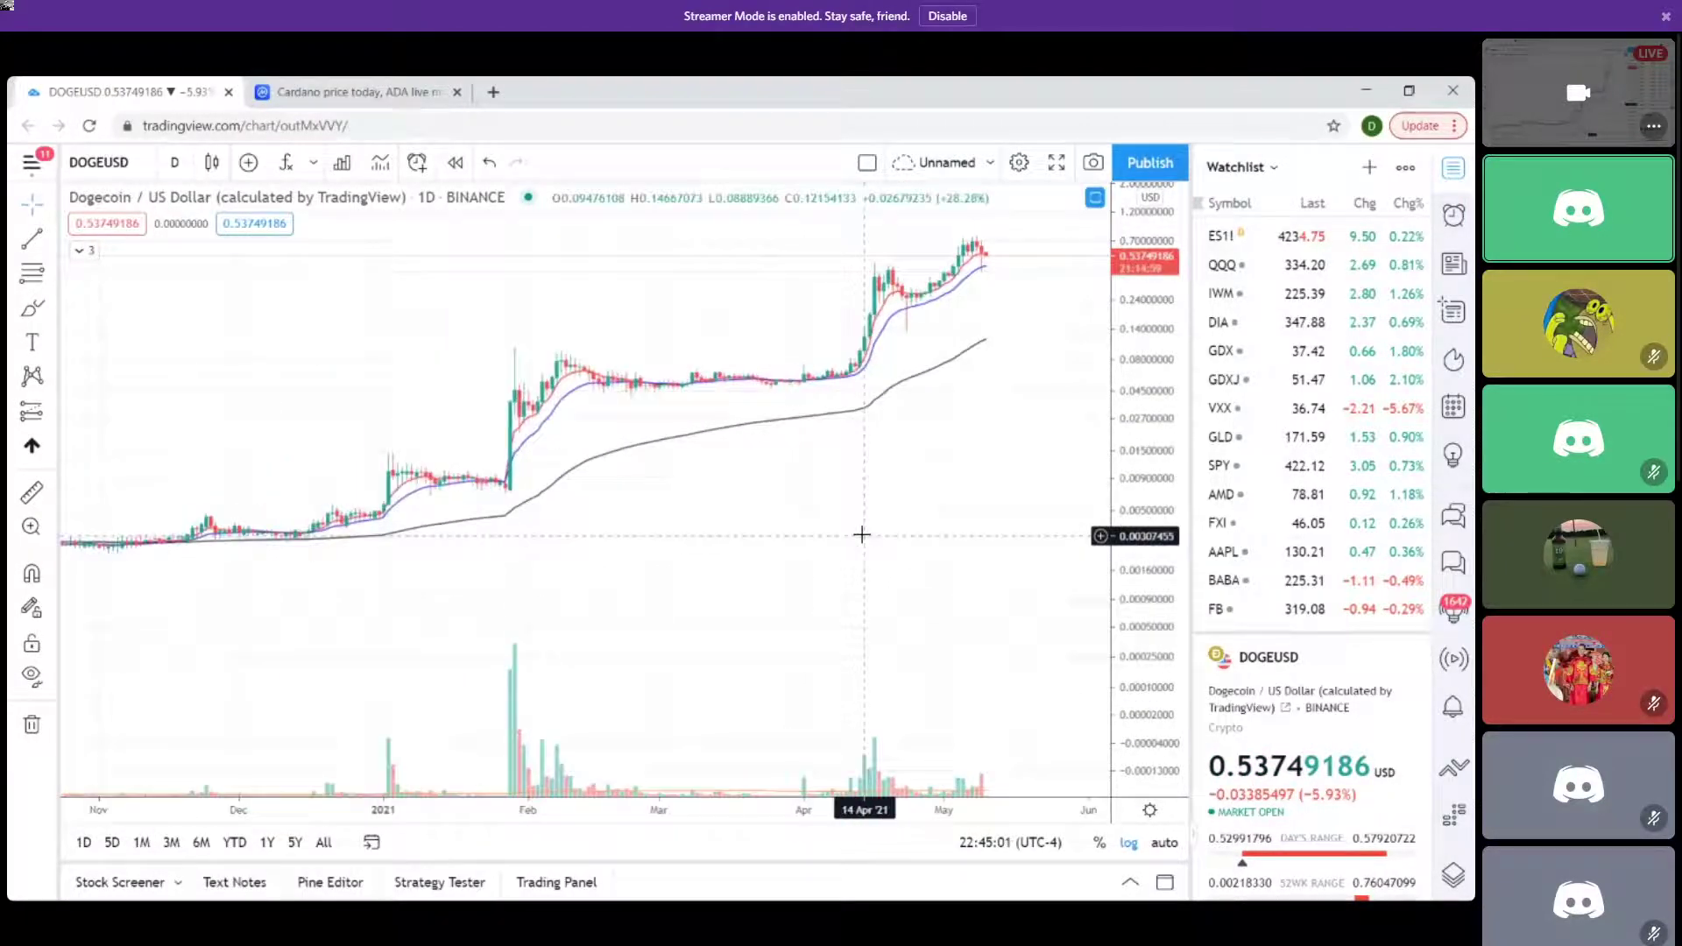
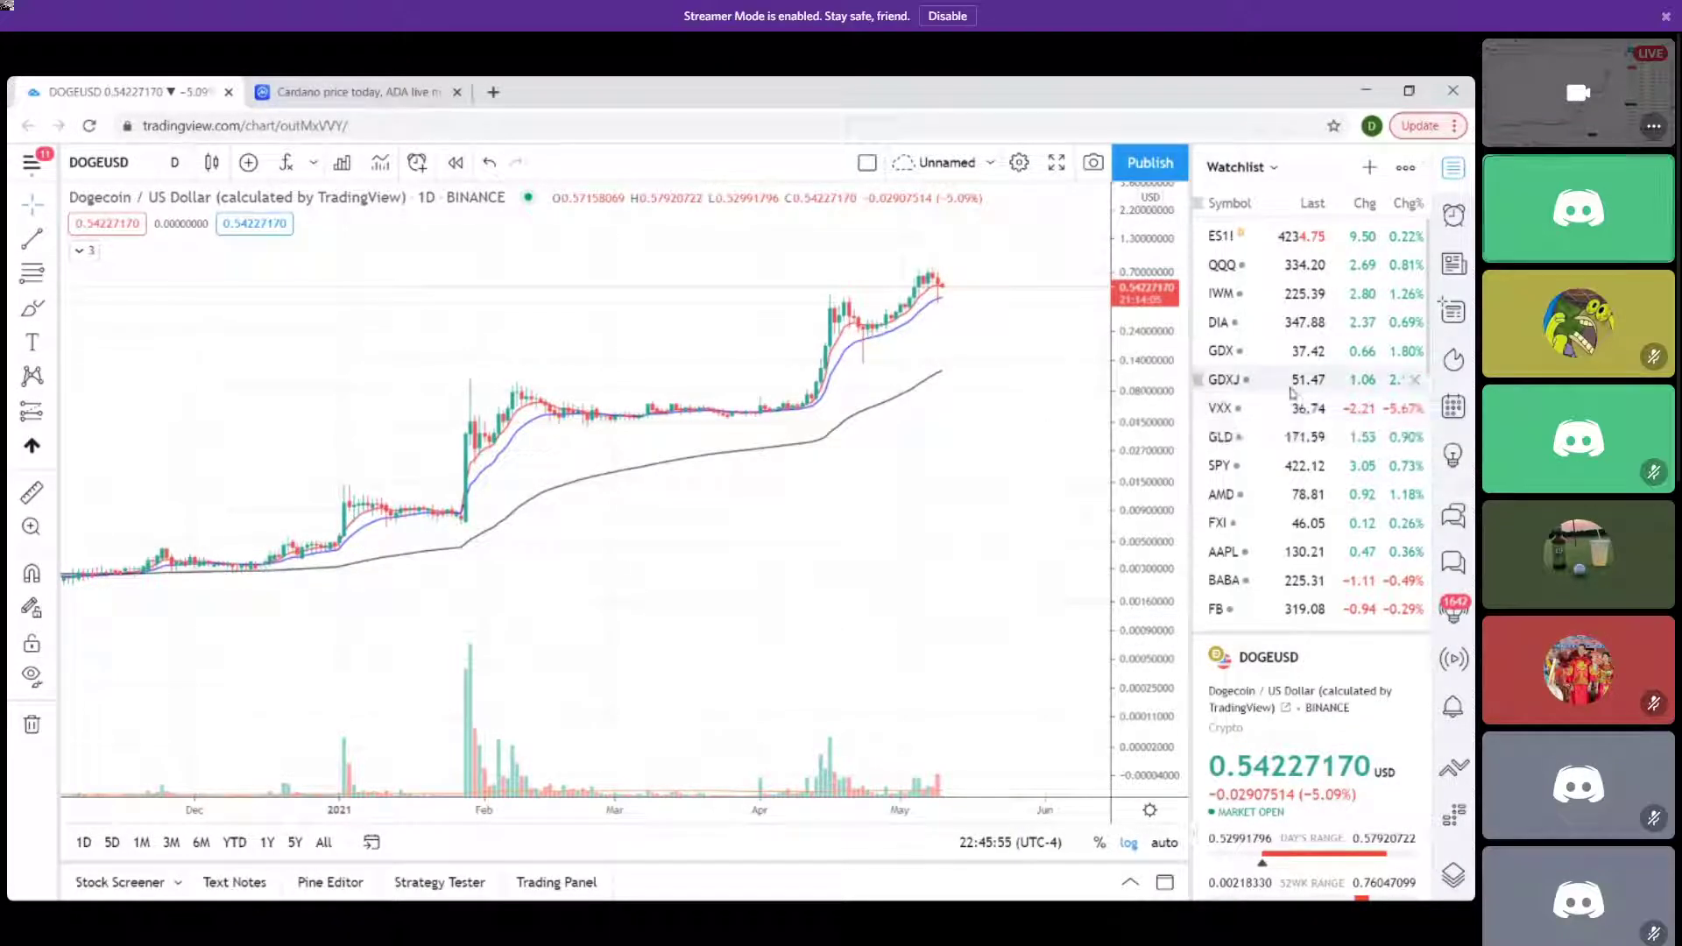
Load the BTCUSD daily chart from the watchlist and bring the March 2020 crash into view.
scroll(1305, 407, "down", 1)
scroll(1275, 371, "down", 5)
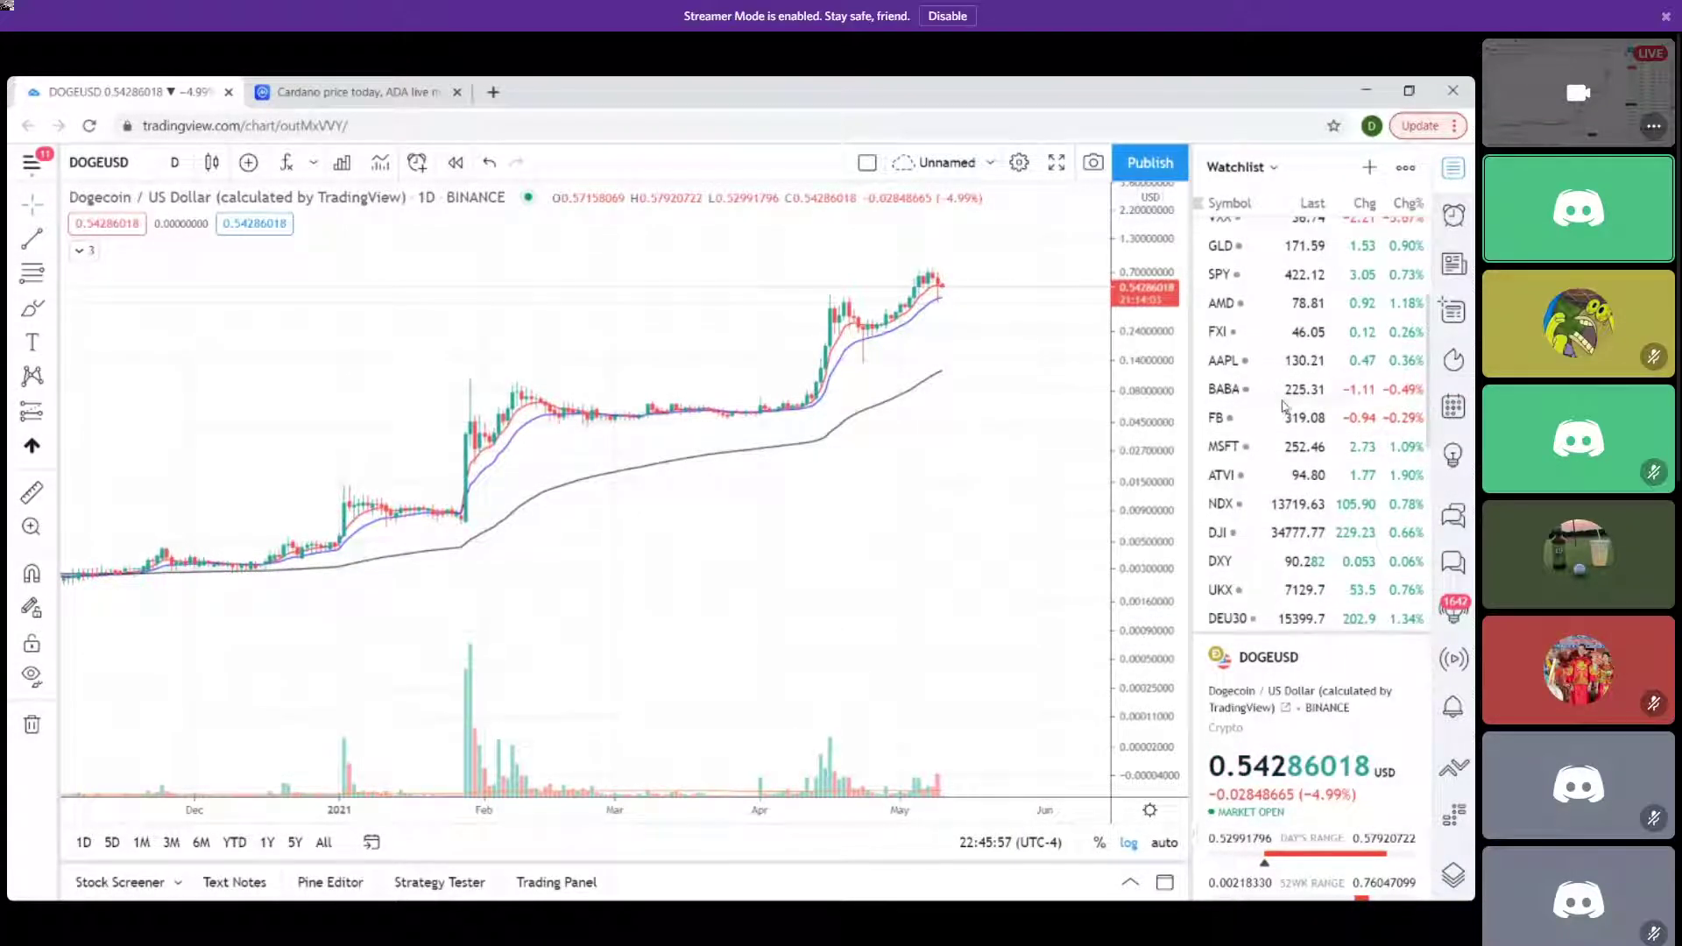
left_click(1247, 514)
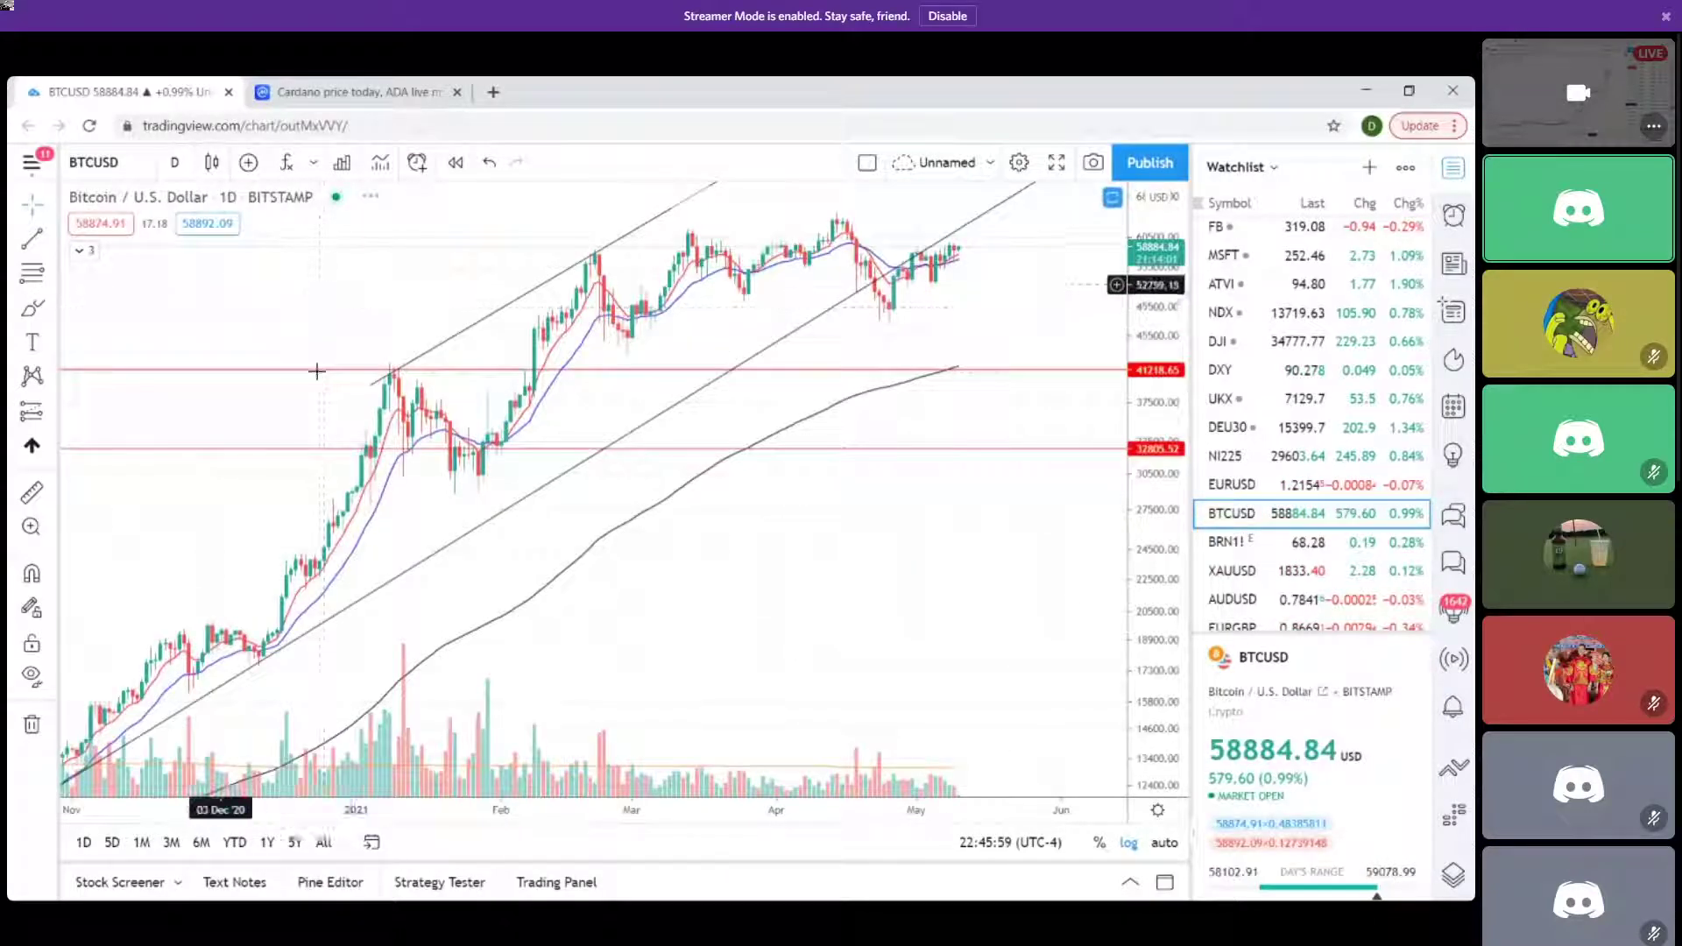
scroll(876, 627, "down", 3)
scroll(897, 511, "down", 3)
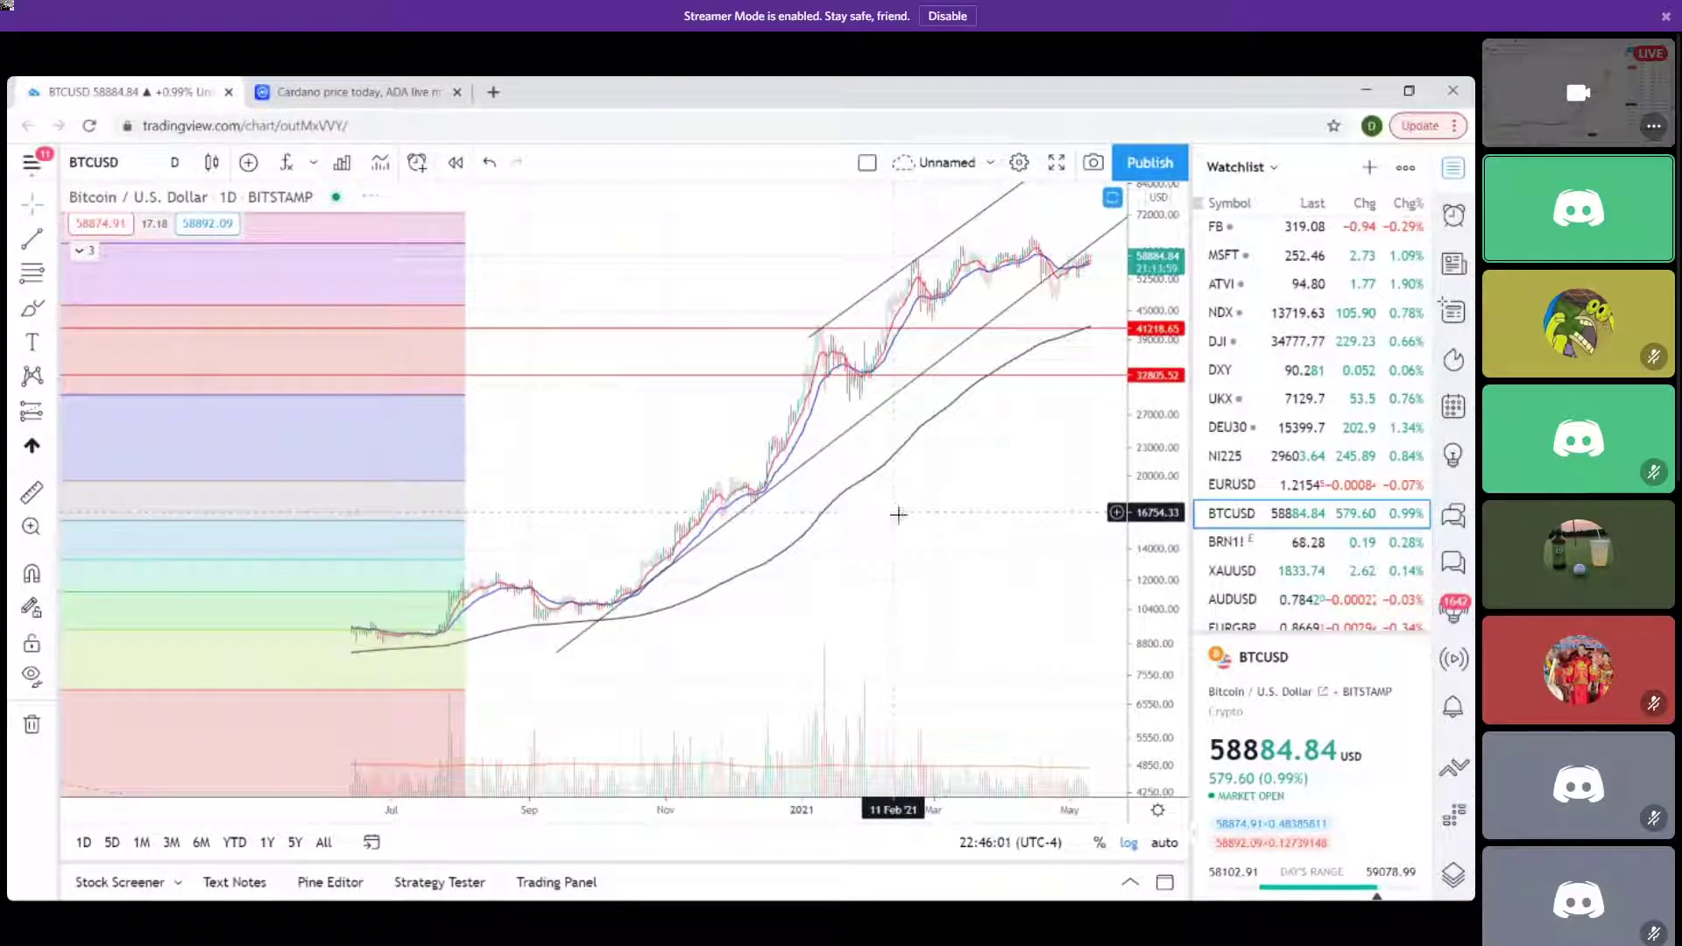
scroll(912, 614, "down", 3)
left_click_drag(926, 583, 1033, 451)
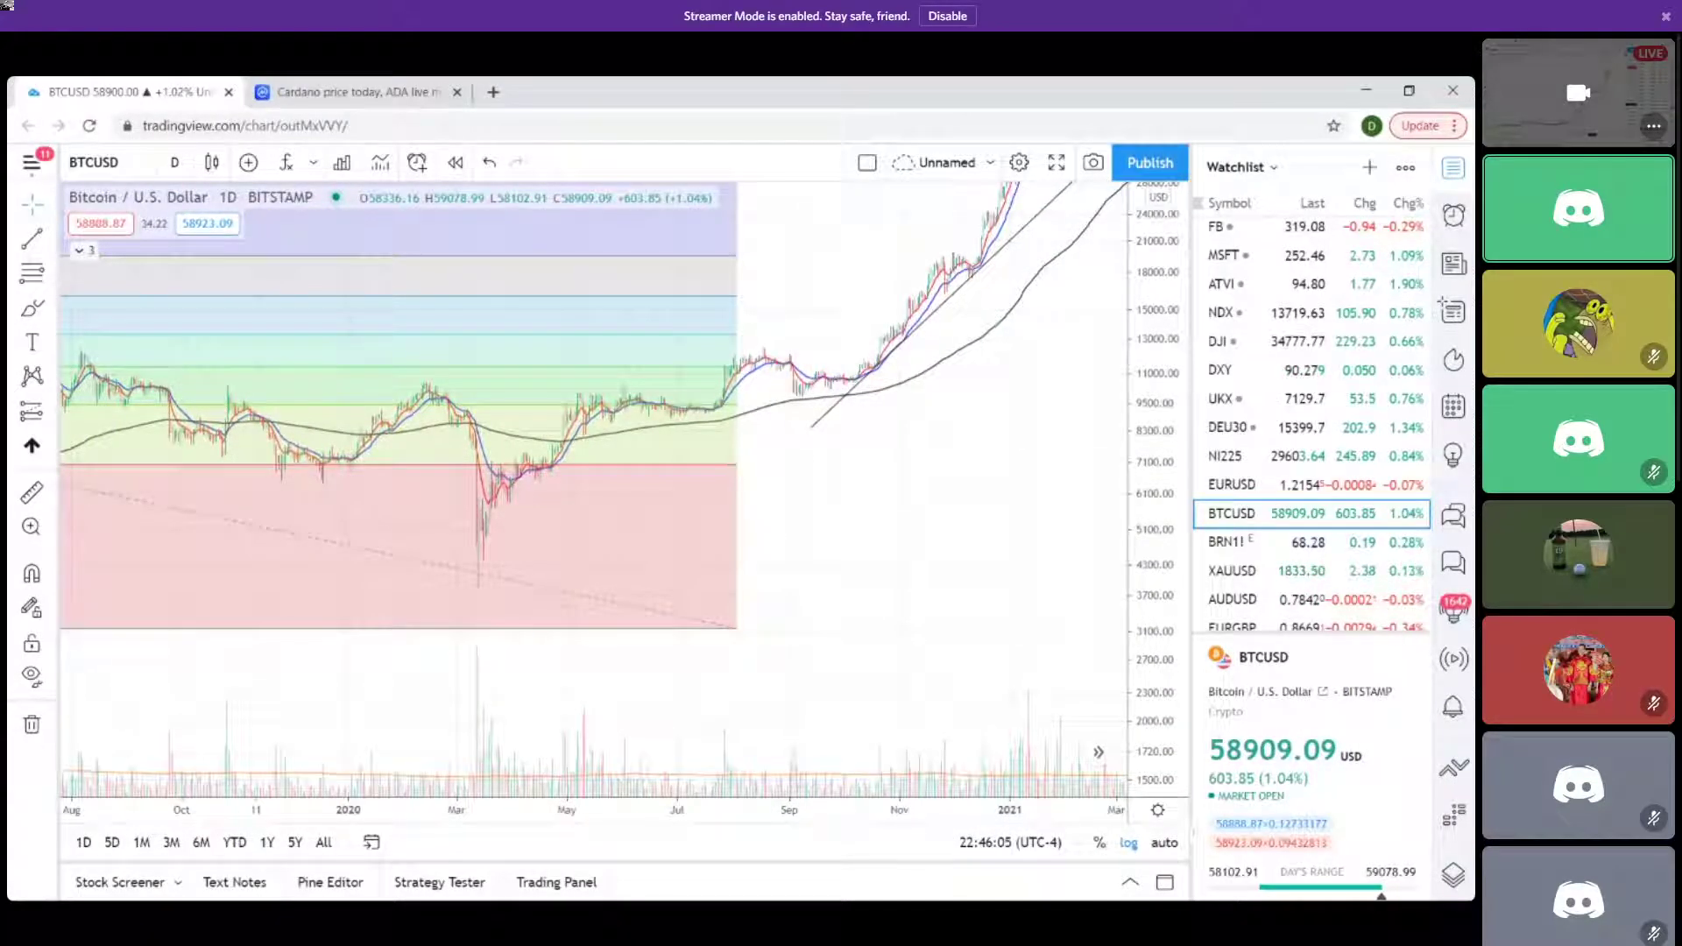
Circle Bitcoin's March 2020 crash and rebound freehand, and remove the marking.
mouse_move(457, 401)
left_mouse_down()
mouse_move(501, 509)
mouse_move(473, 537)
mouse_move(486, 395)
mouse_move(526, 430)
mouse_move(482, 425)
left_mouse_up()
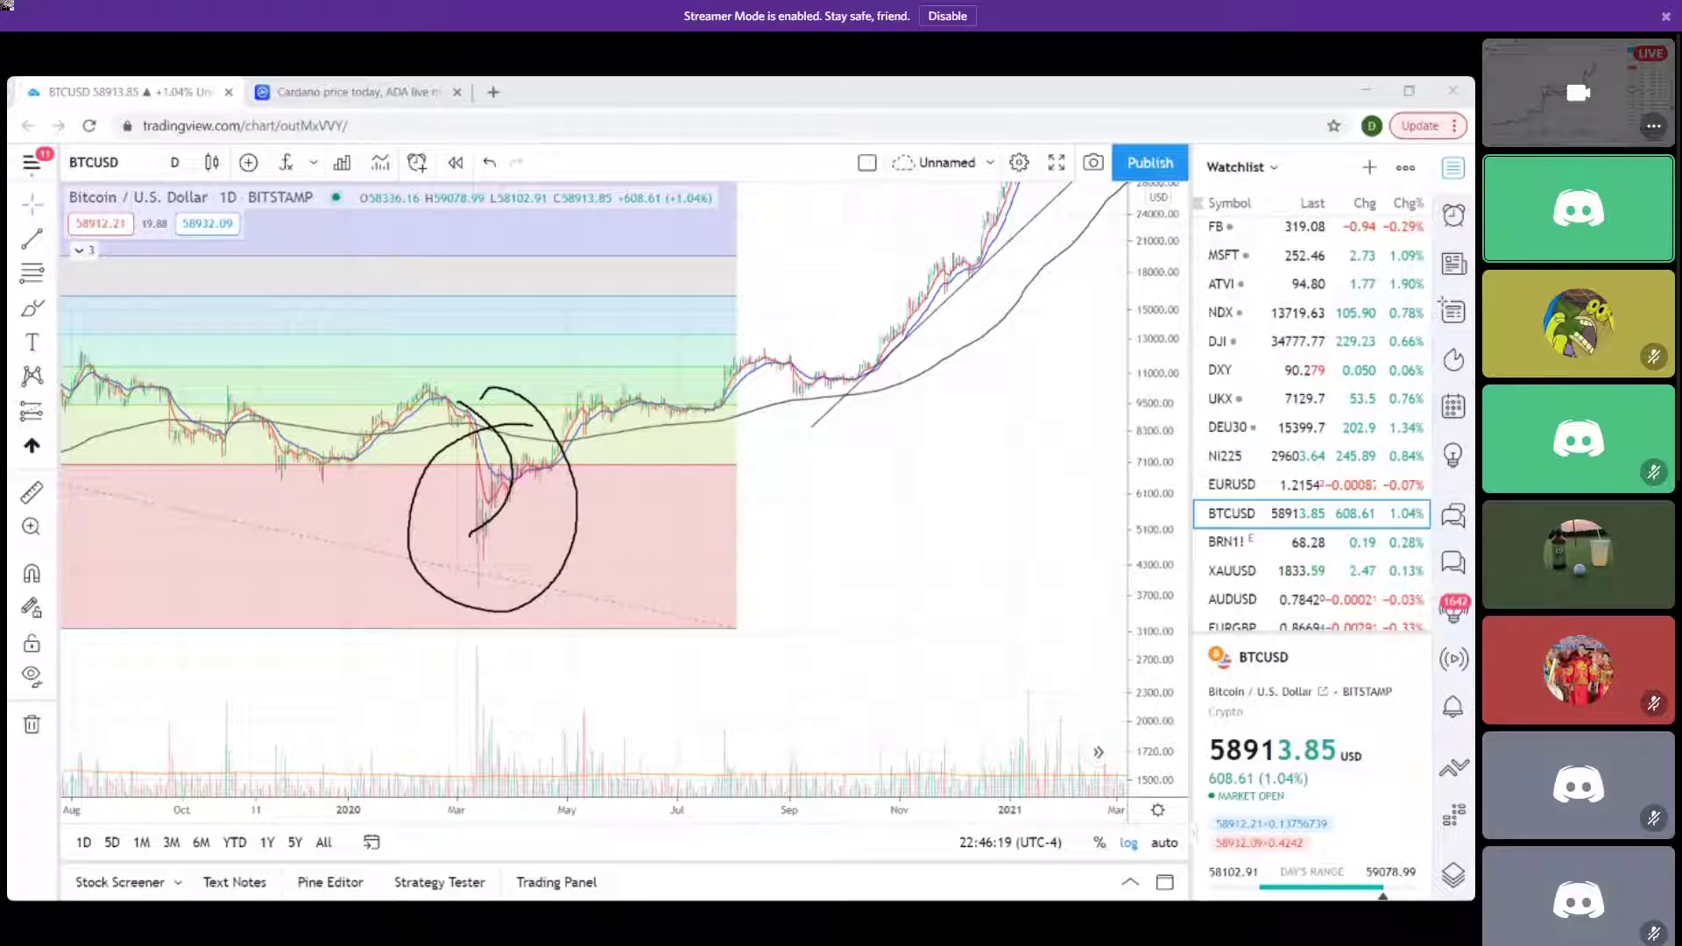
key("ctrl+z")
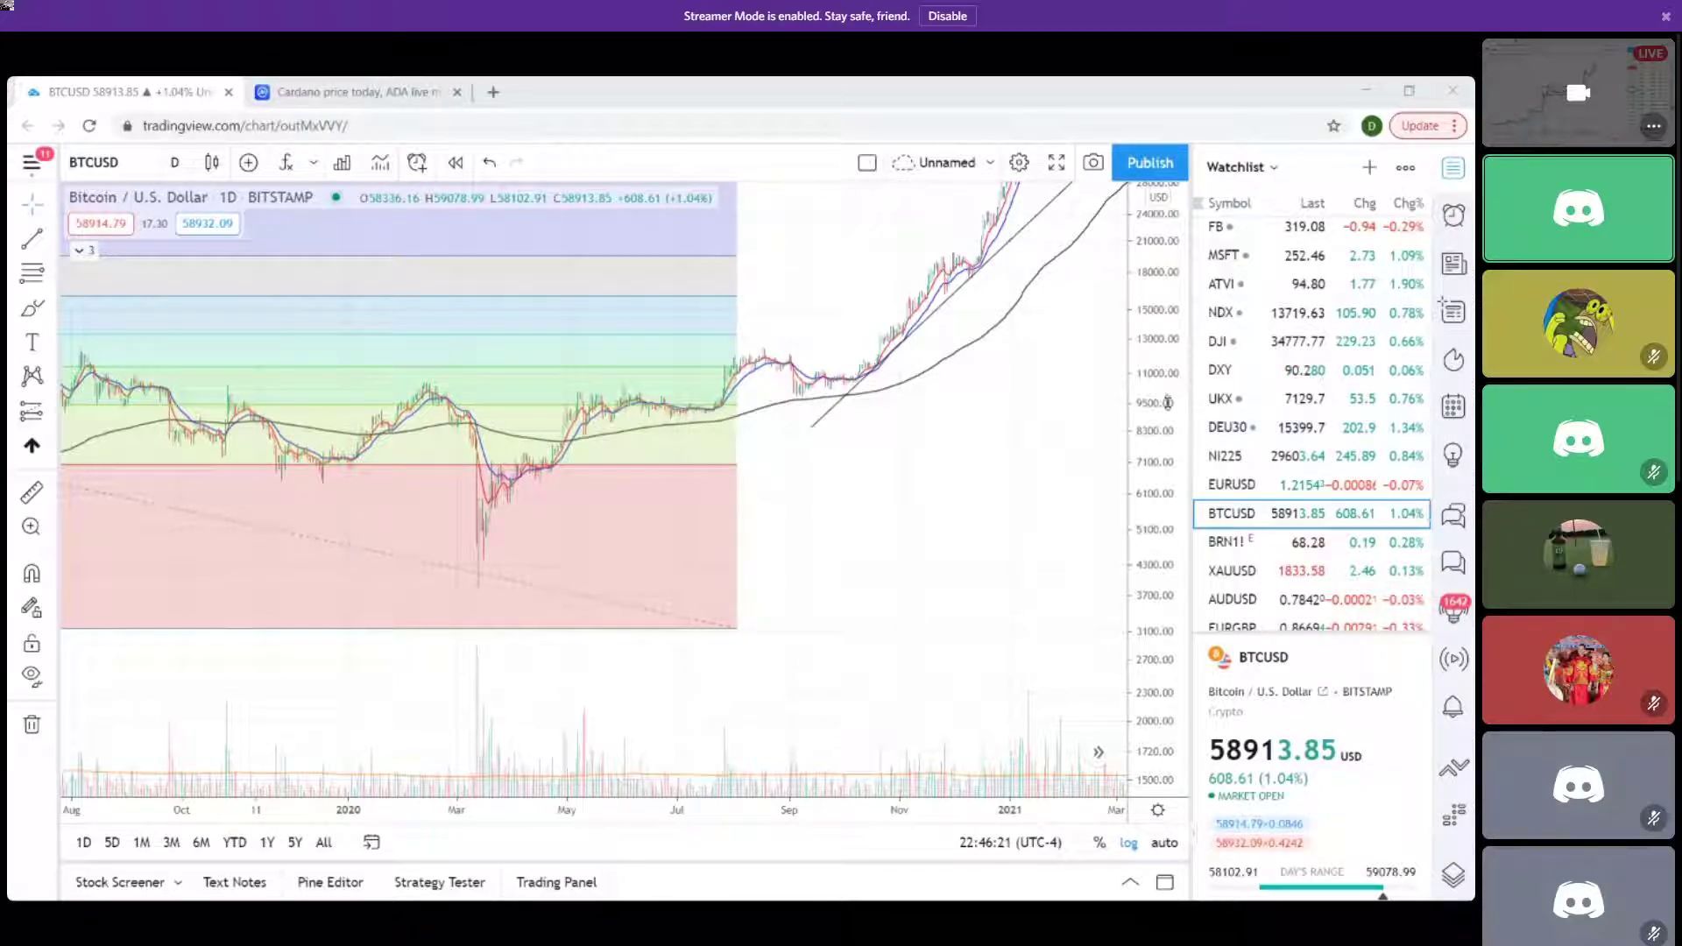
Circle Bitcoin's four consecutive highs between February and May 2021 freehand.
scroll(911, 526, "up", 6)
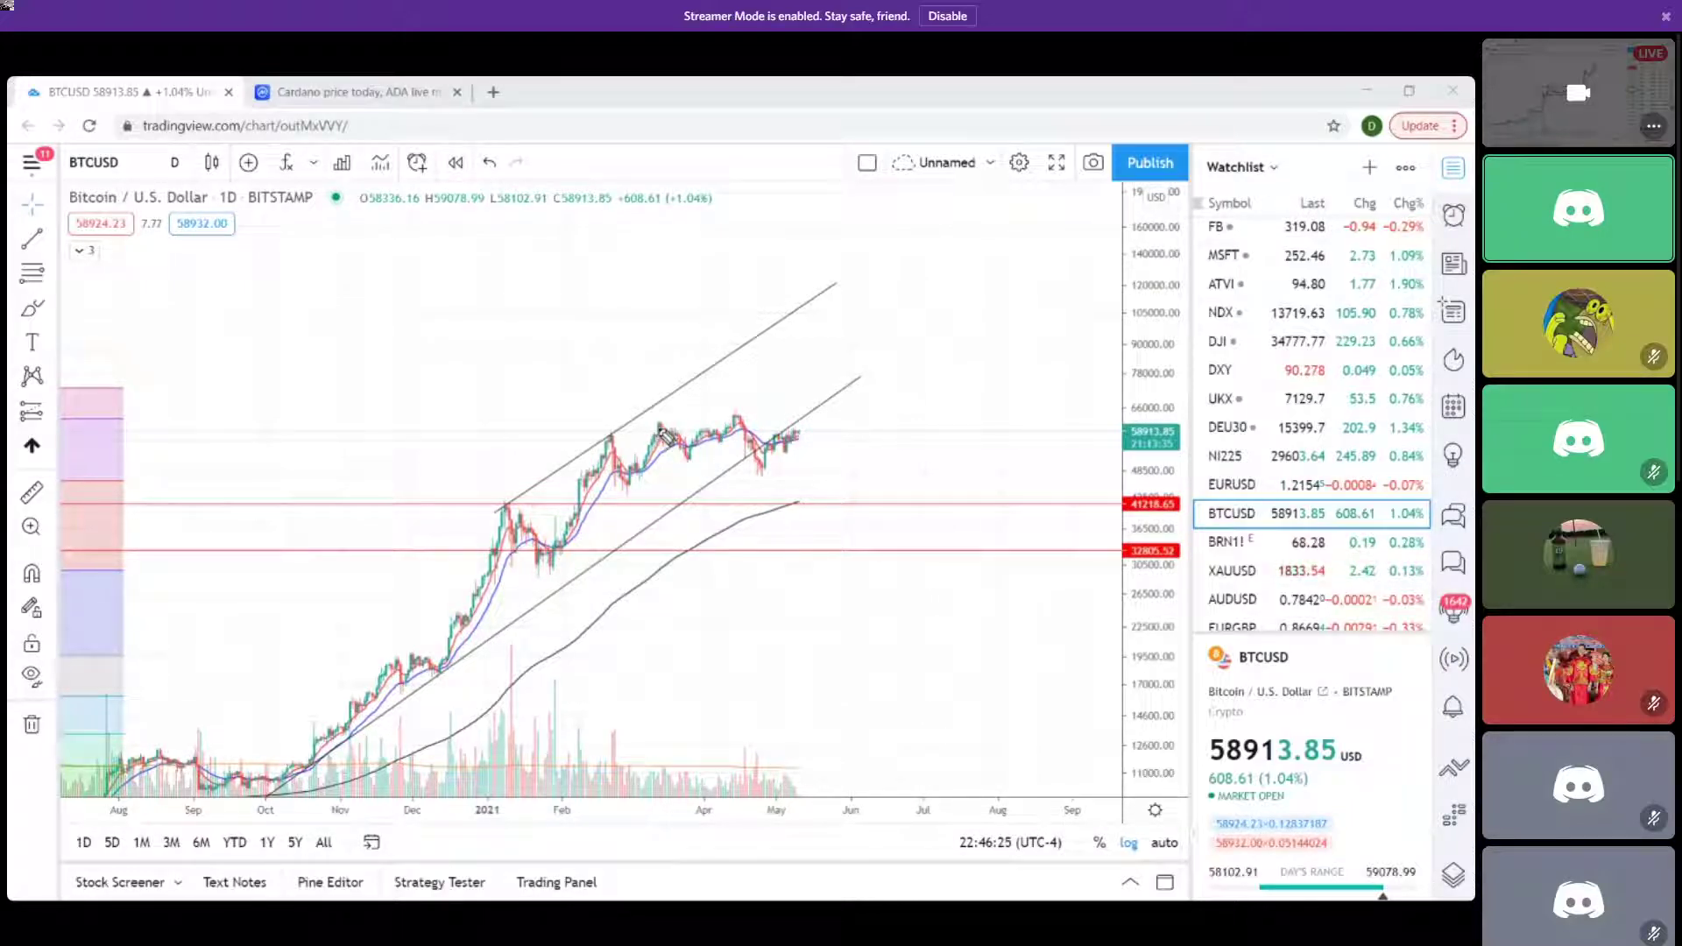
mouse_move(666, 435)
left_mouse_down()
mouse_move(736, 417)
mouse_move(745, 436)
mouse_move(708, 435)
mouse_move(771, 449)
mouse_move(798, 425)
left_mouse_up()
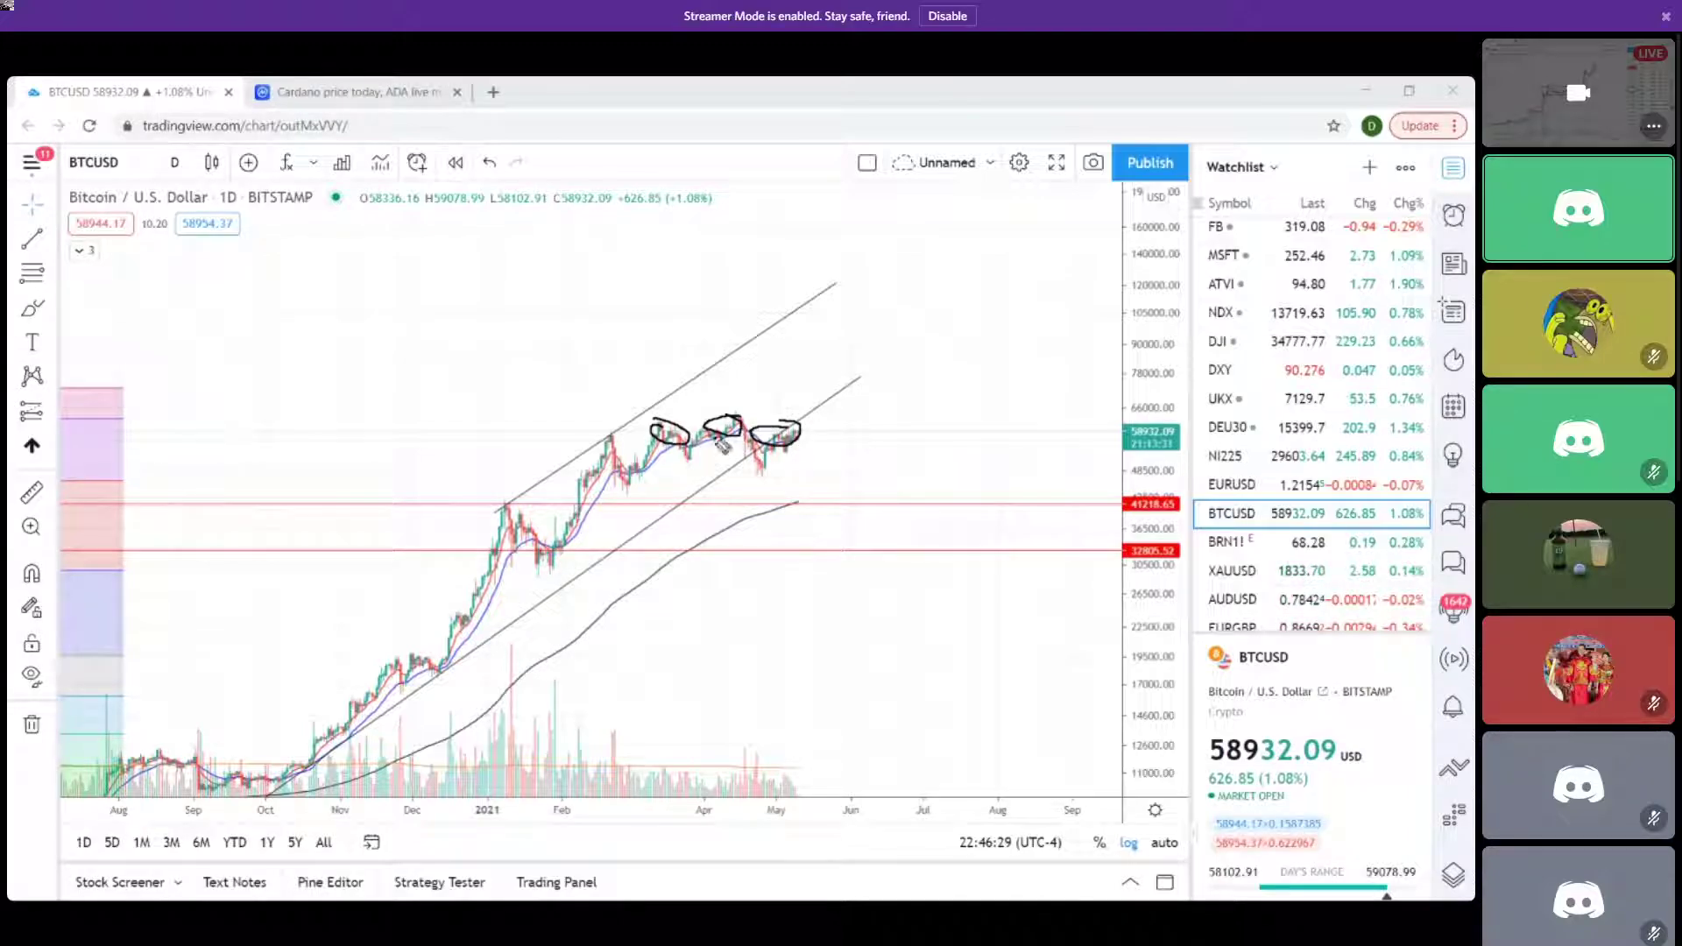
left_click_drag(619, 435, 624, 429)
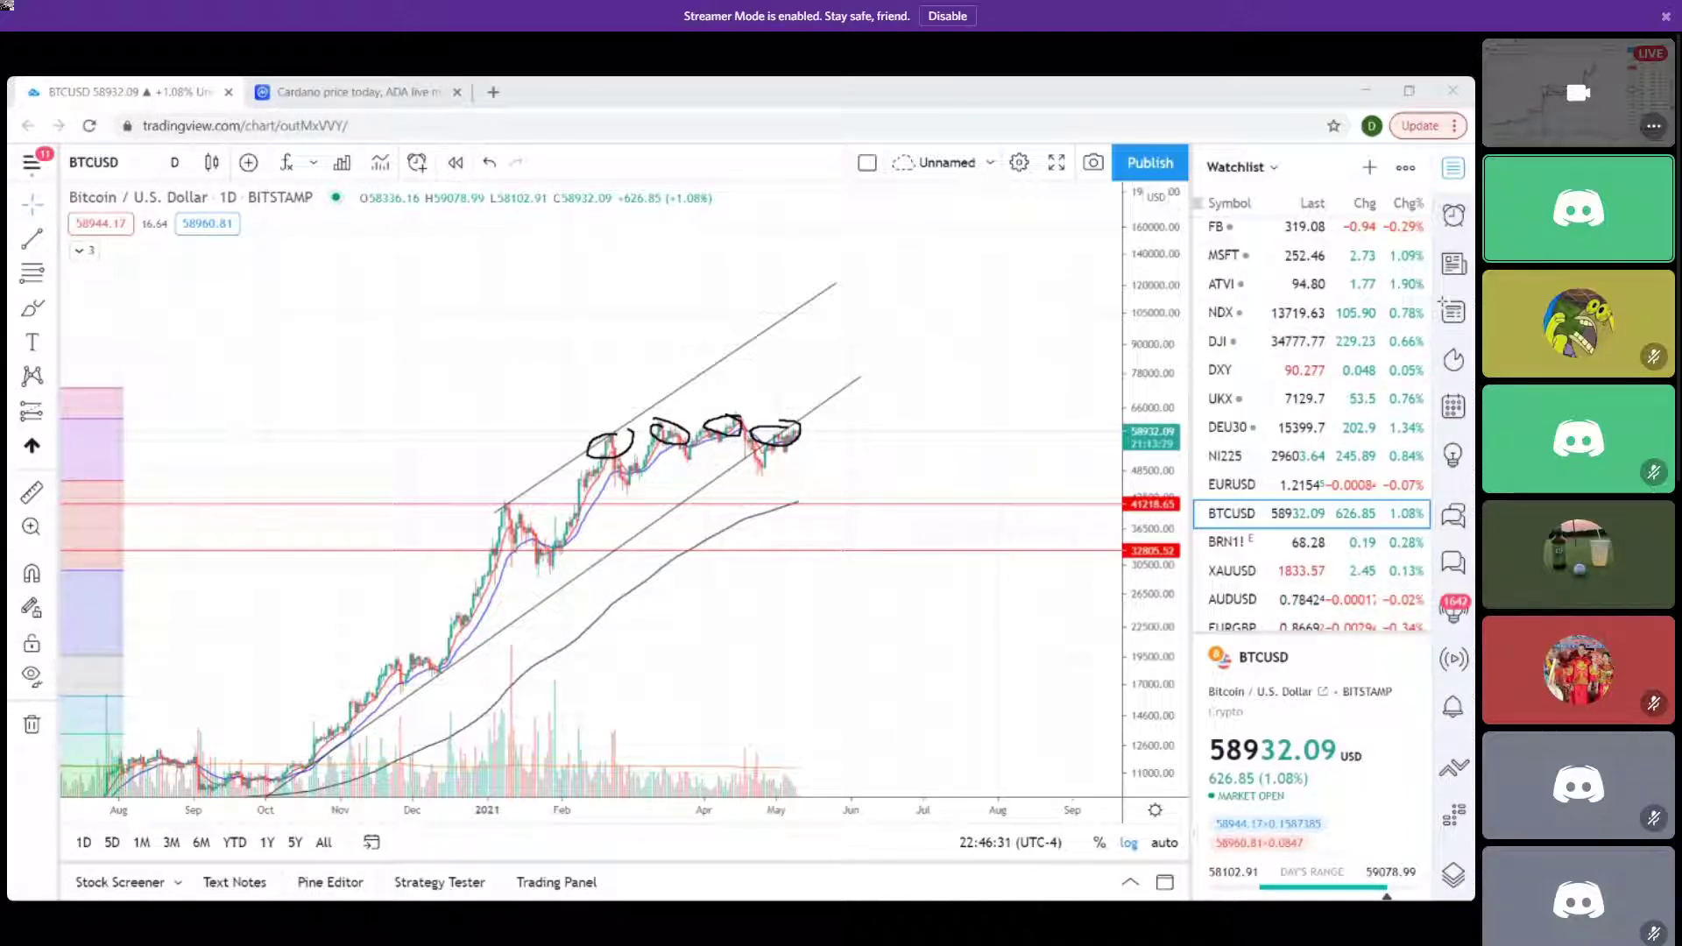
Go back to Bitcoin's late 2017 peak and trace the decline into early 2018 freehand.
left_click_drag(751, 545, 1091, 453)
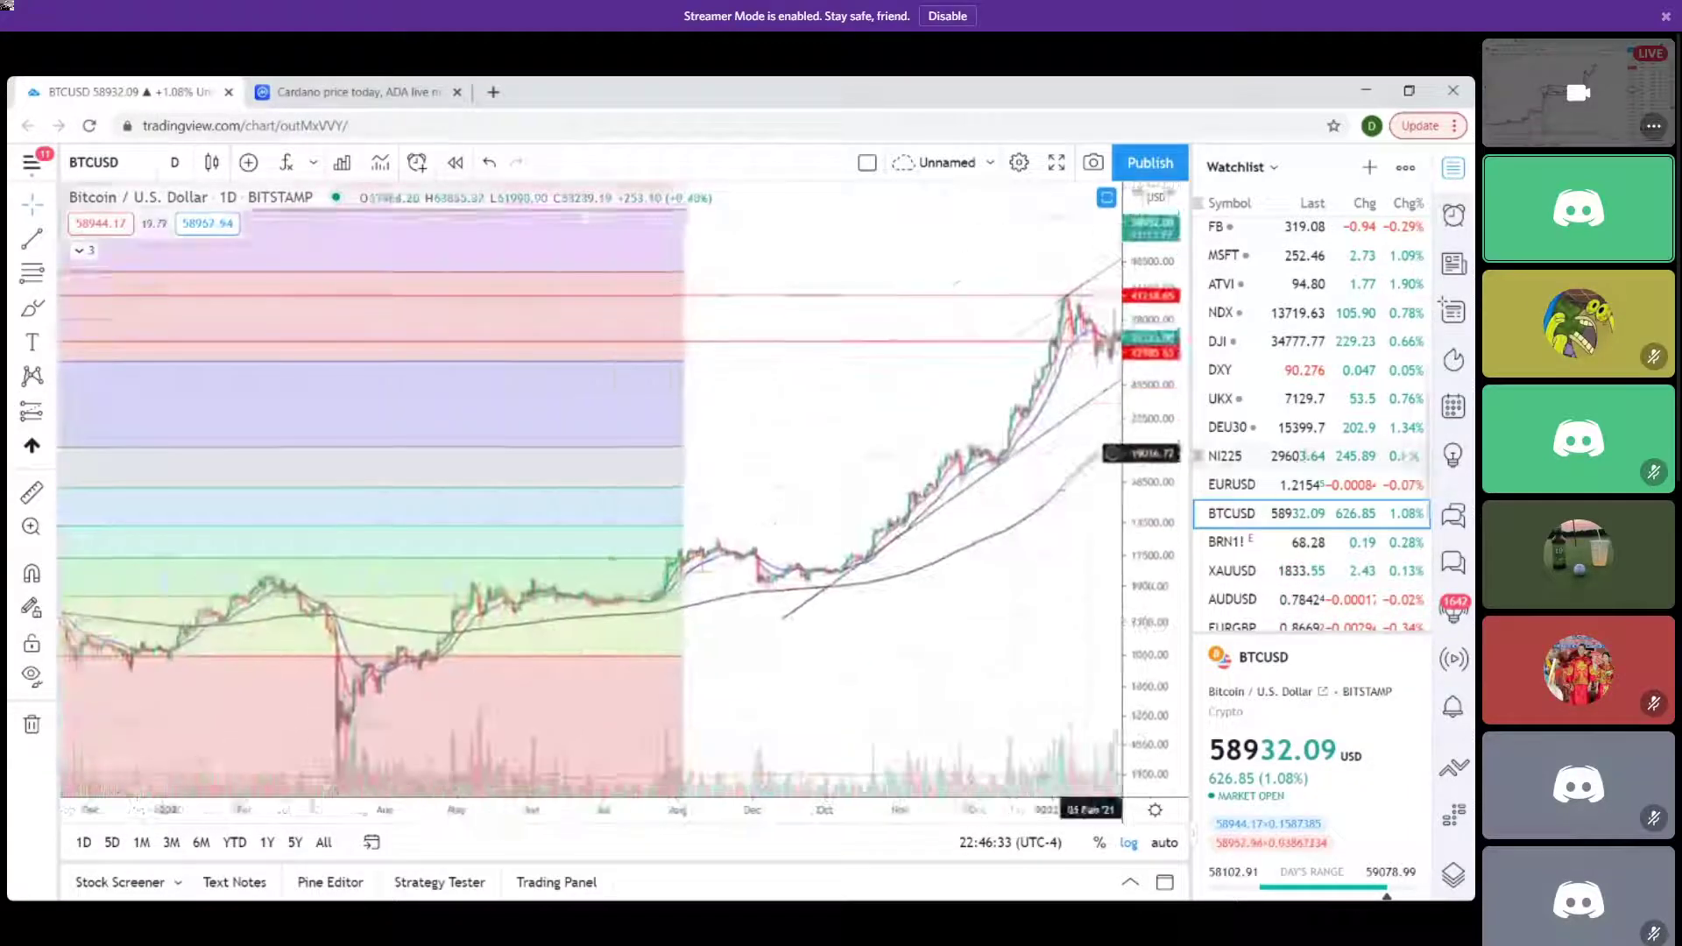
left_click_drag(481, 529, 1007, 465)
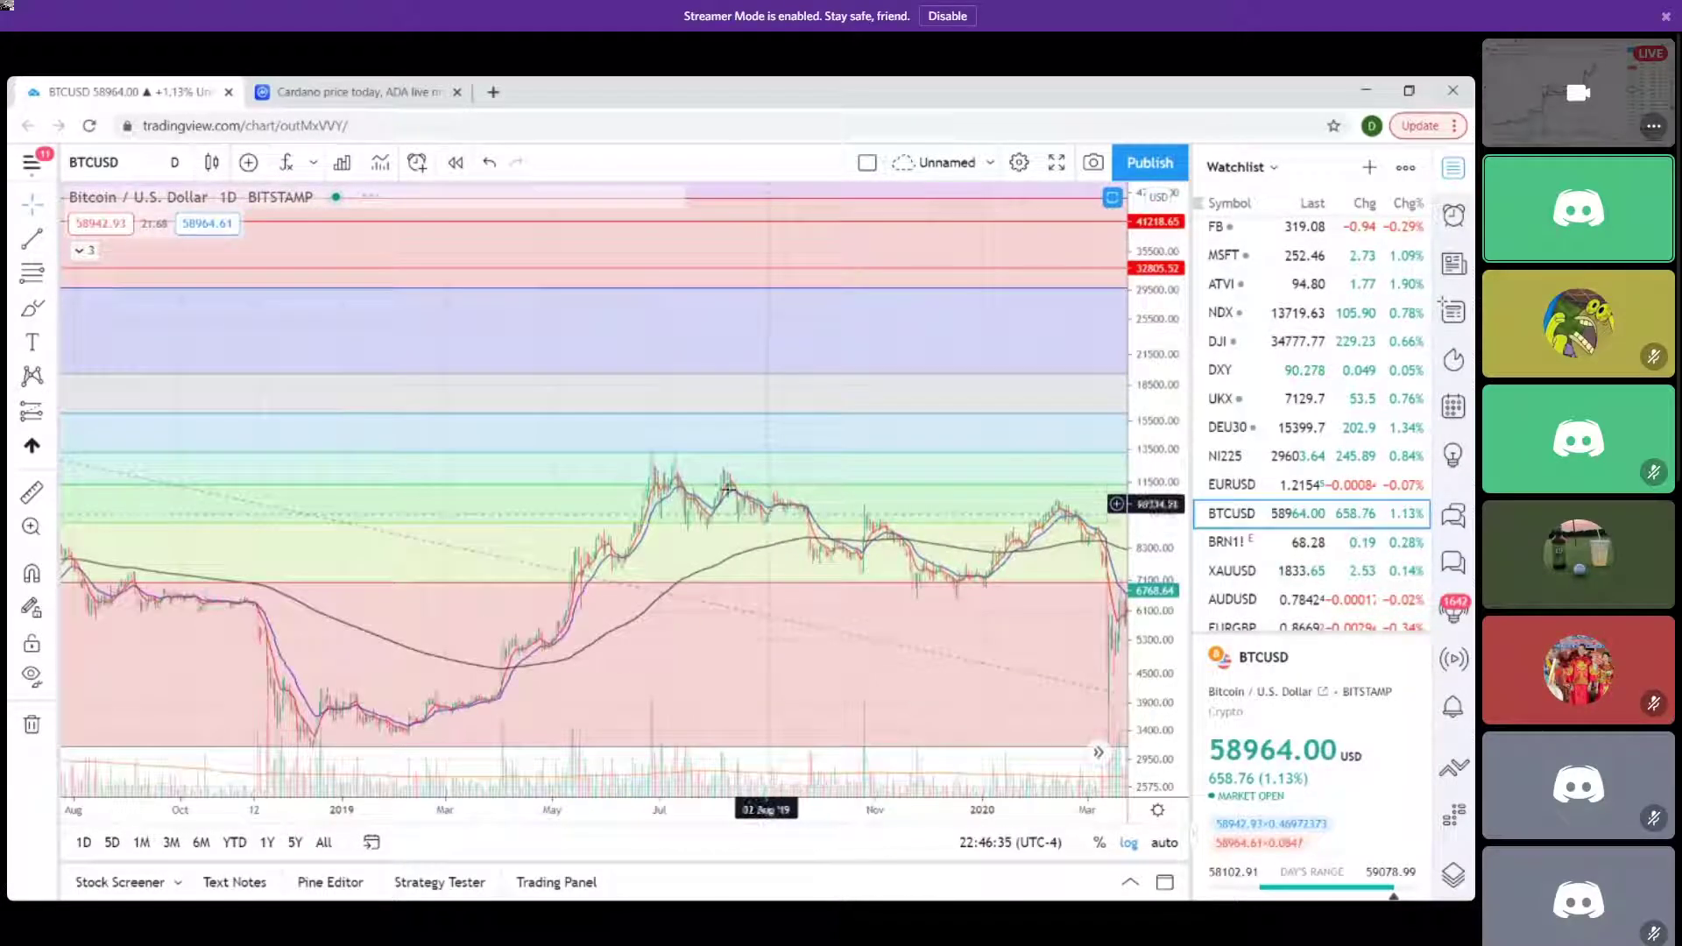
left_click_drag(140, 473, 679, 477)
left_click_drag(109, 446, 277, 455)
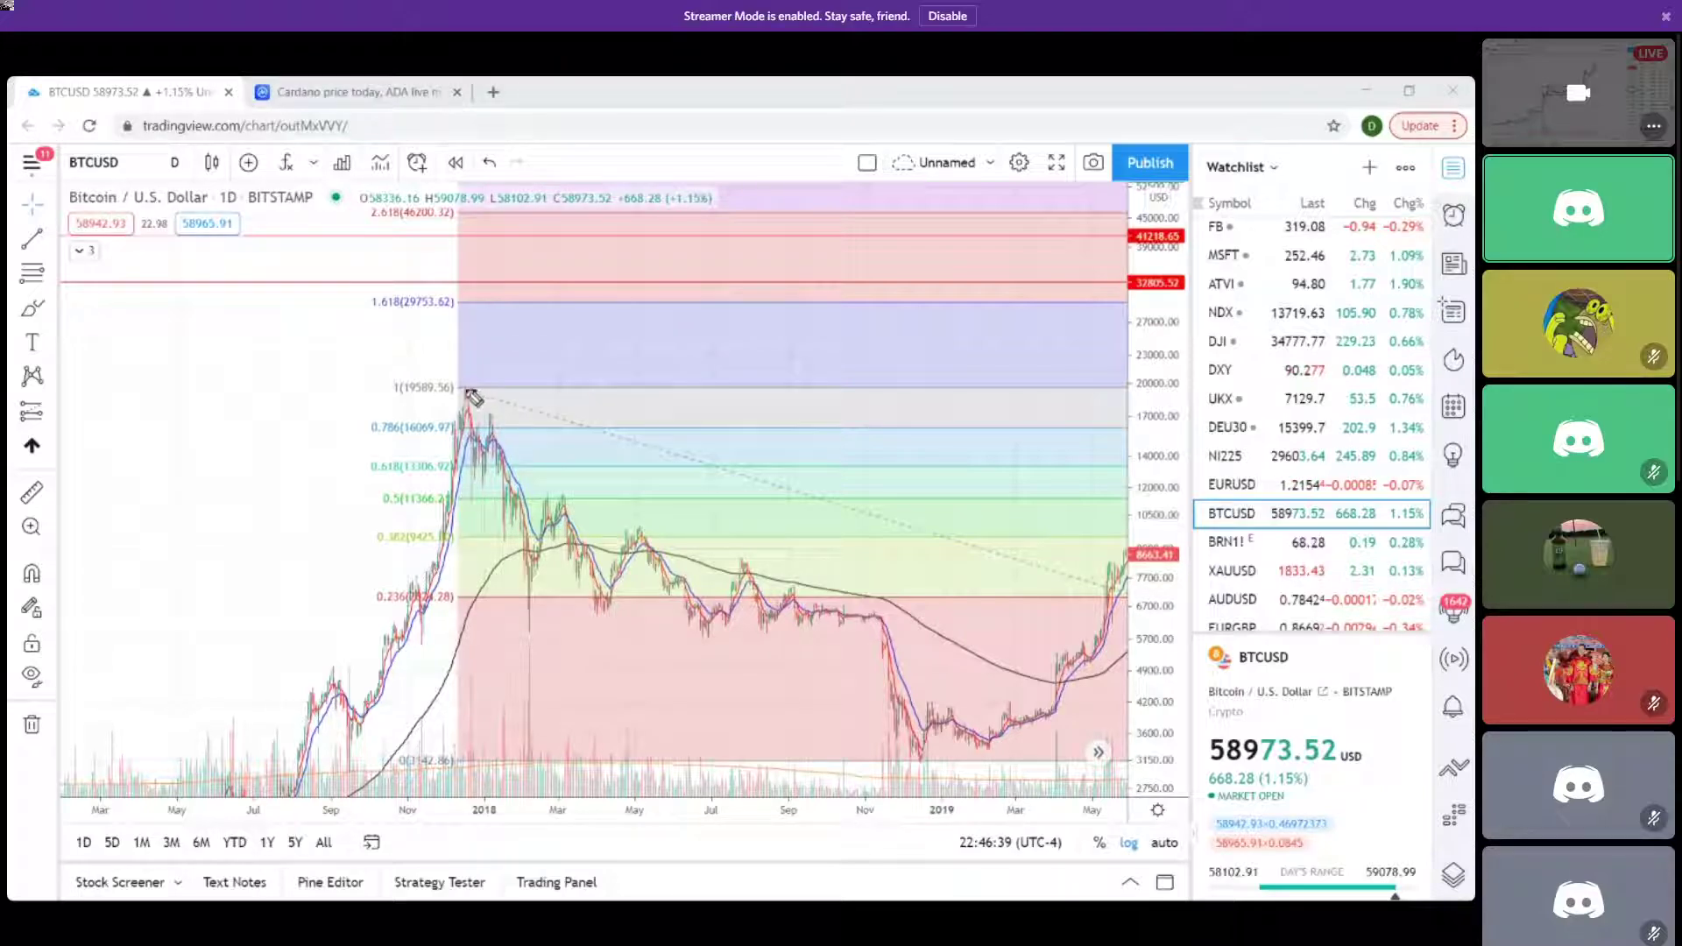
left_click_drag(495, 419, 550, 571)
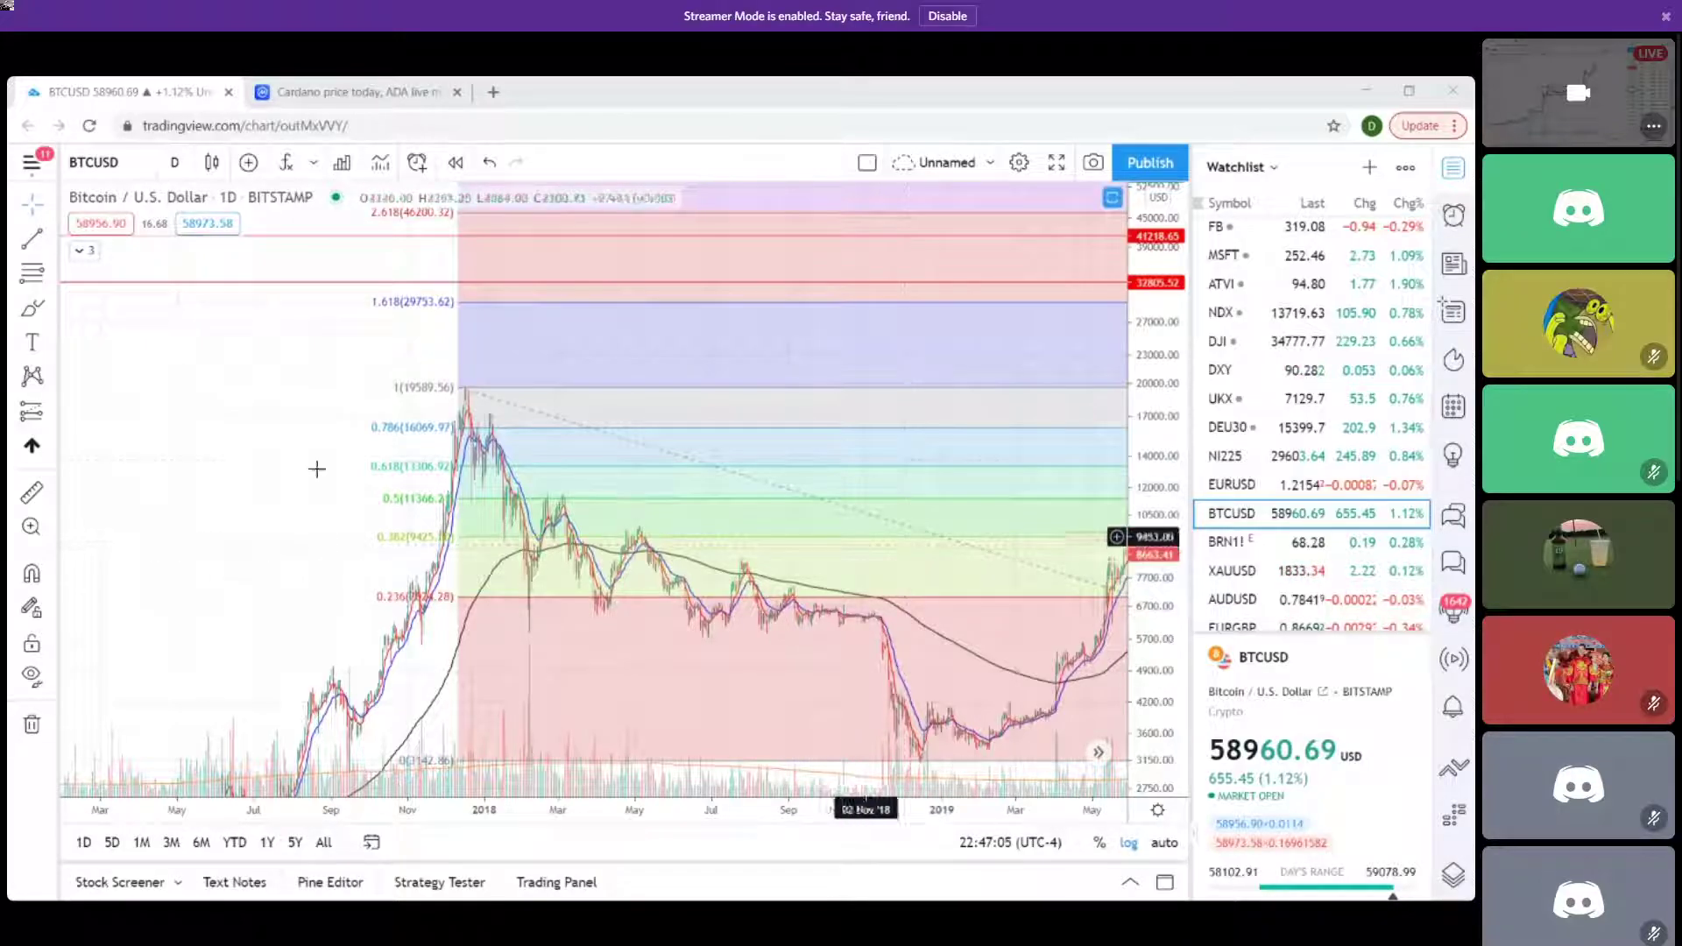
Search for DOGE and load the DOGEUSD daily chart in place of Bitcoin, showing the 2021 price action.
scroll(1007, 436, "right", 5)
scroll(151, 382, "right", 3)
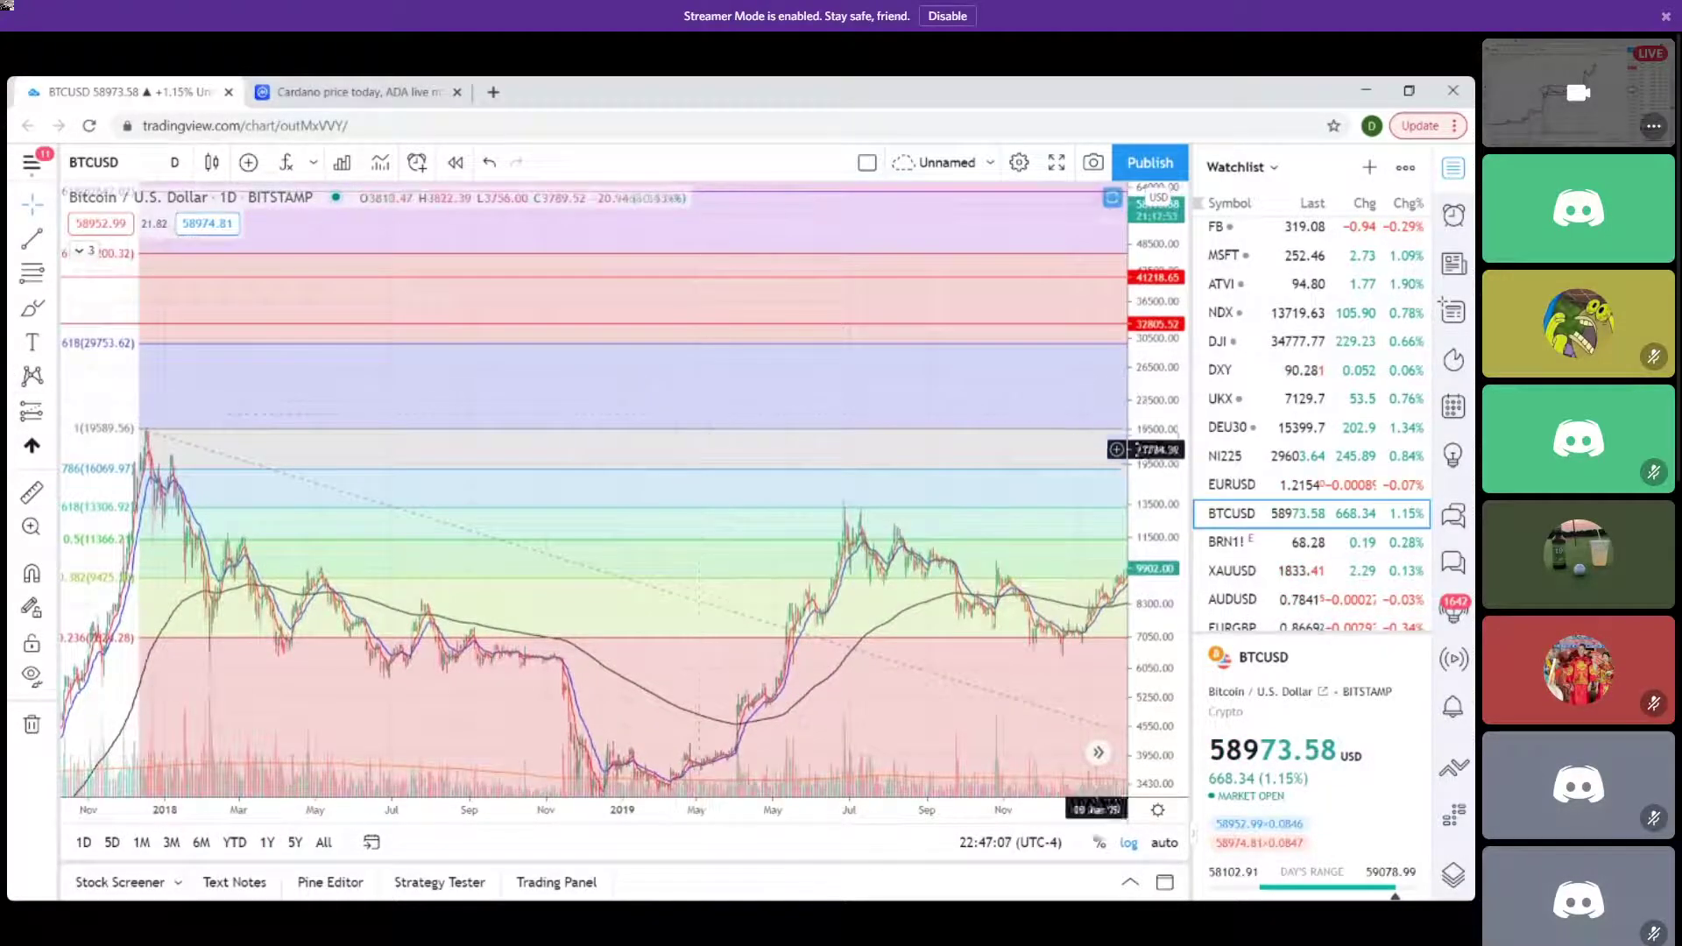
scroll(991, 387, "right", 15)
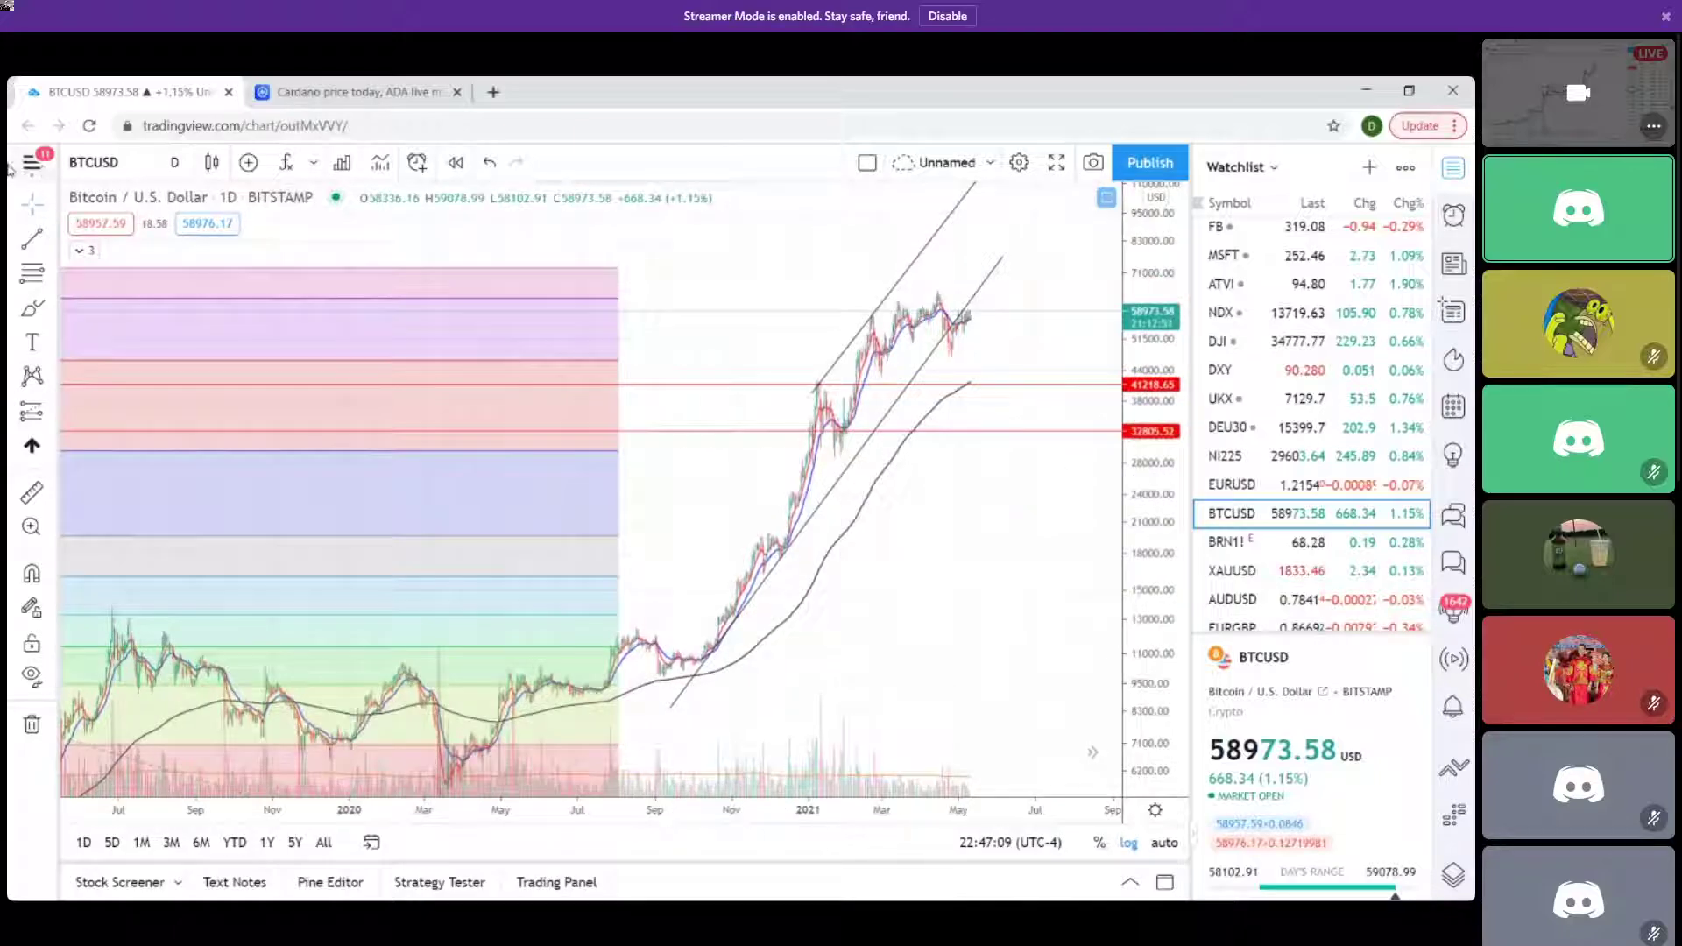
left_click(112, 168)
type("DOGEUSD")
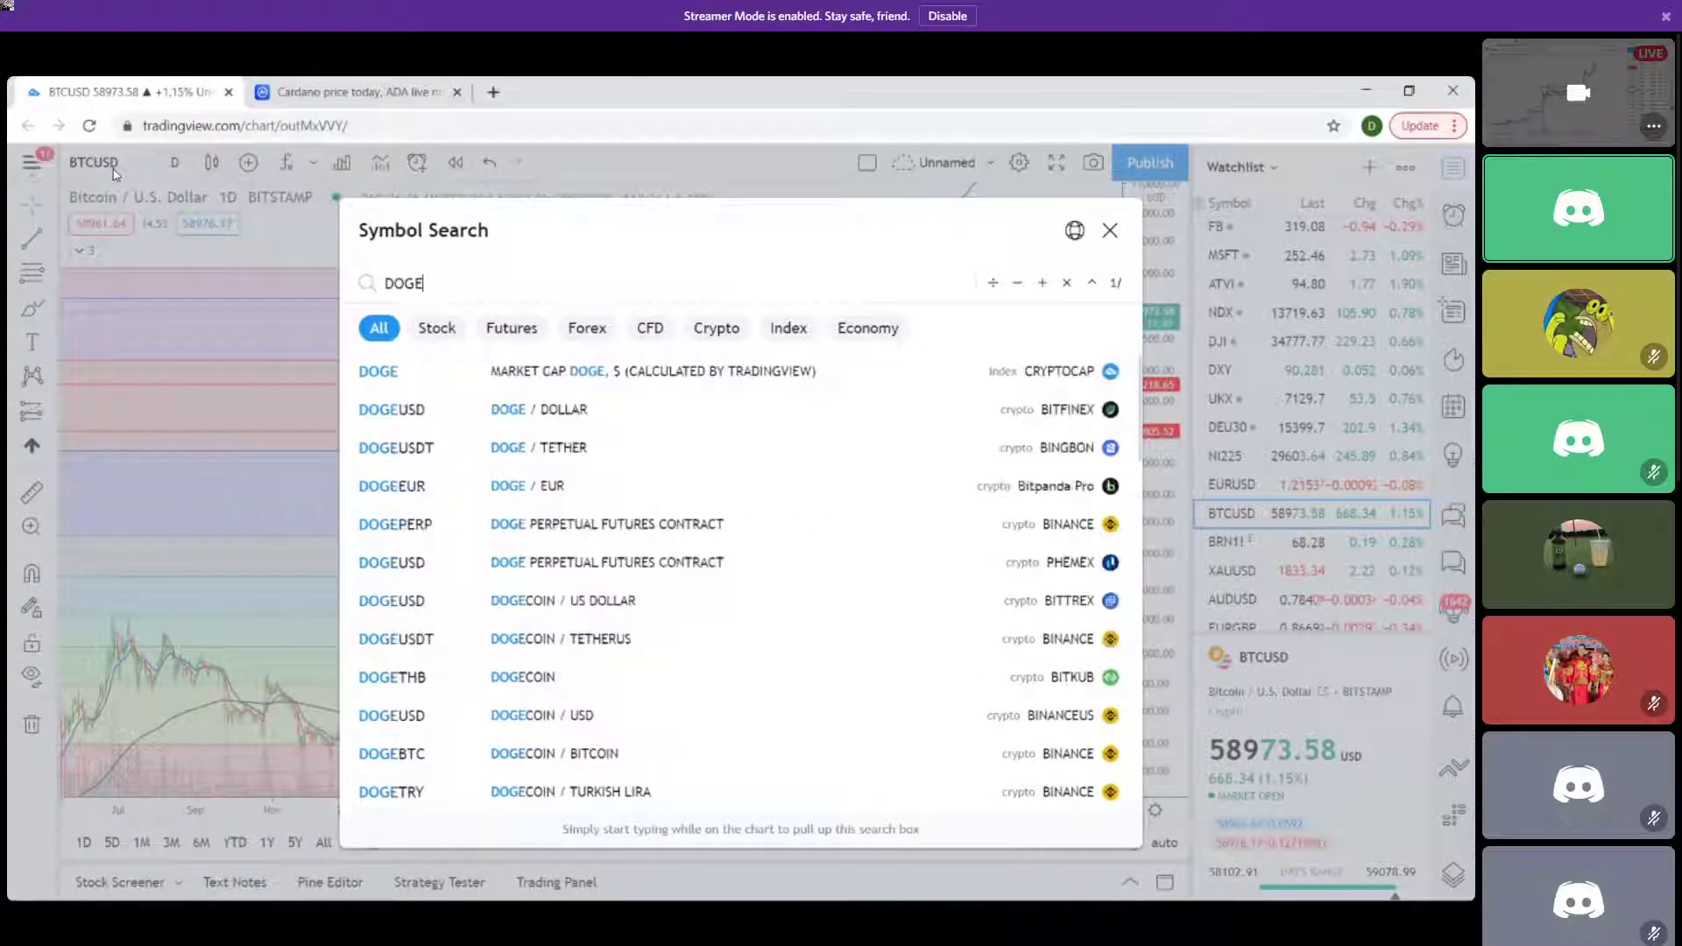
left_click(456, 410)
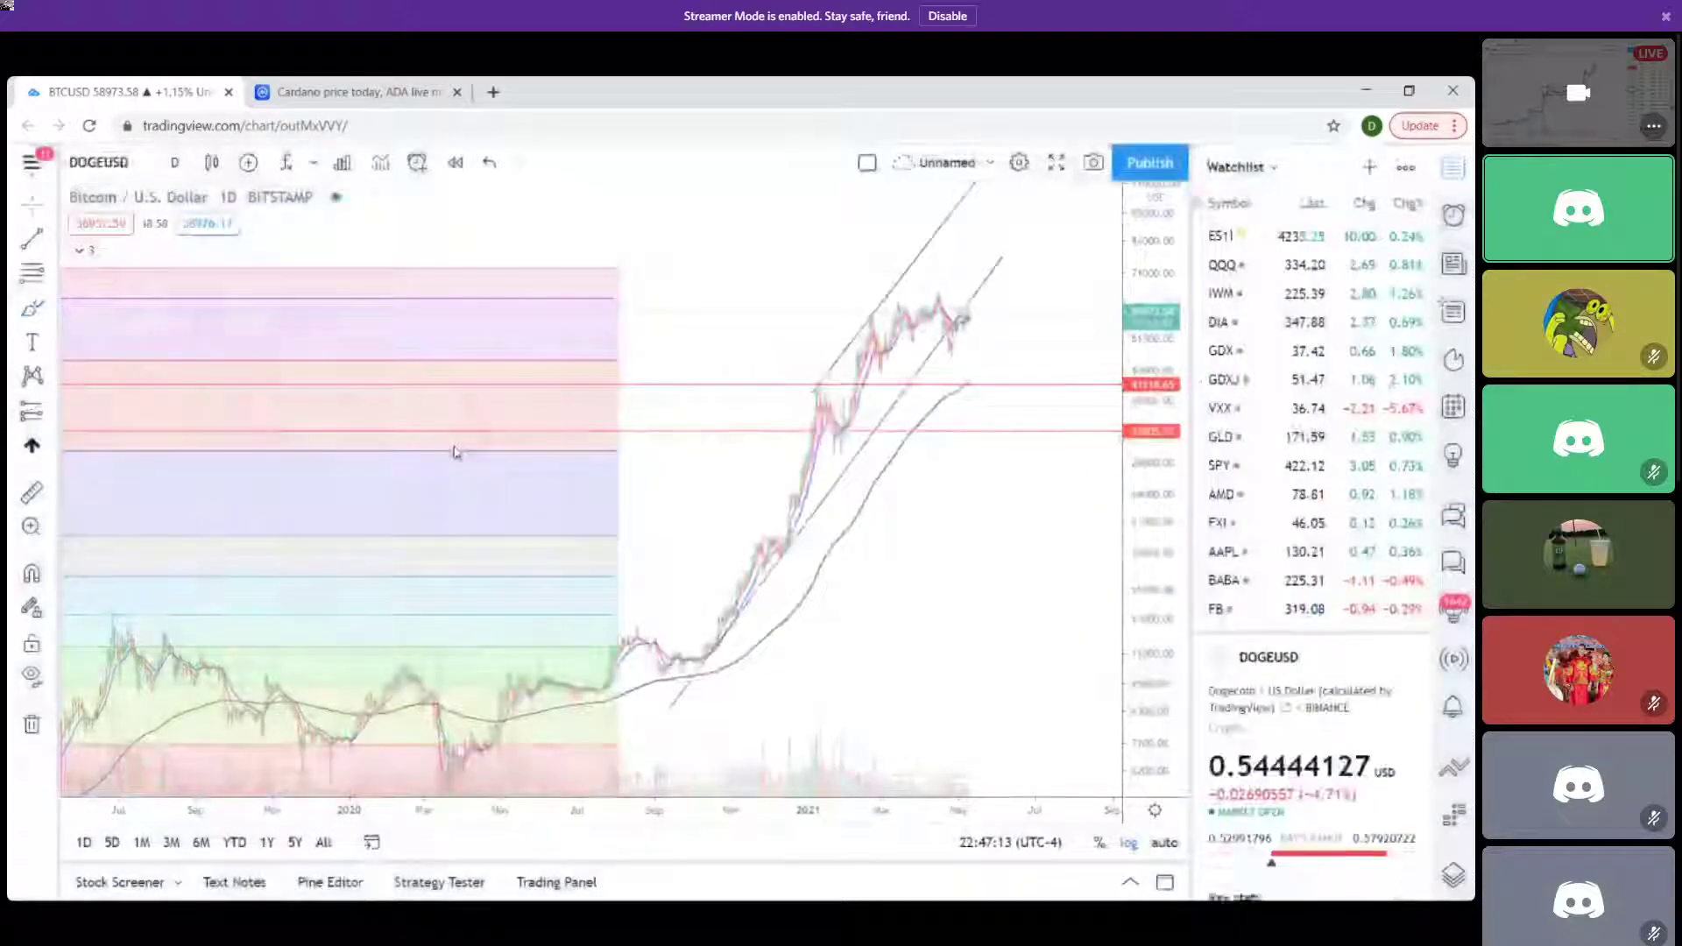
scroll(819, 532, "up", 5)
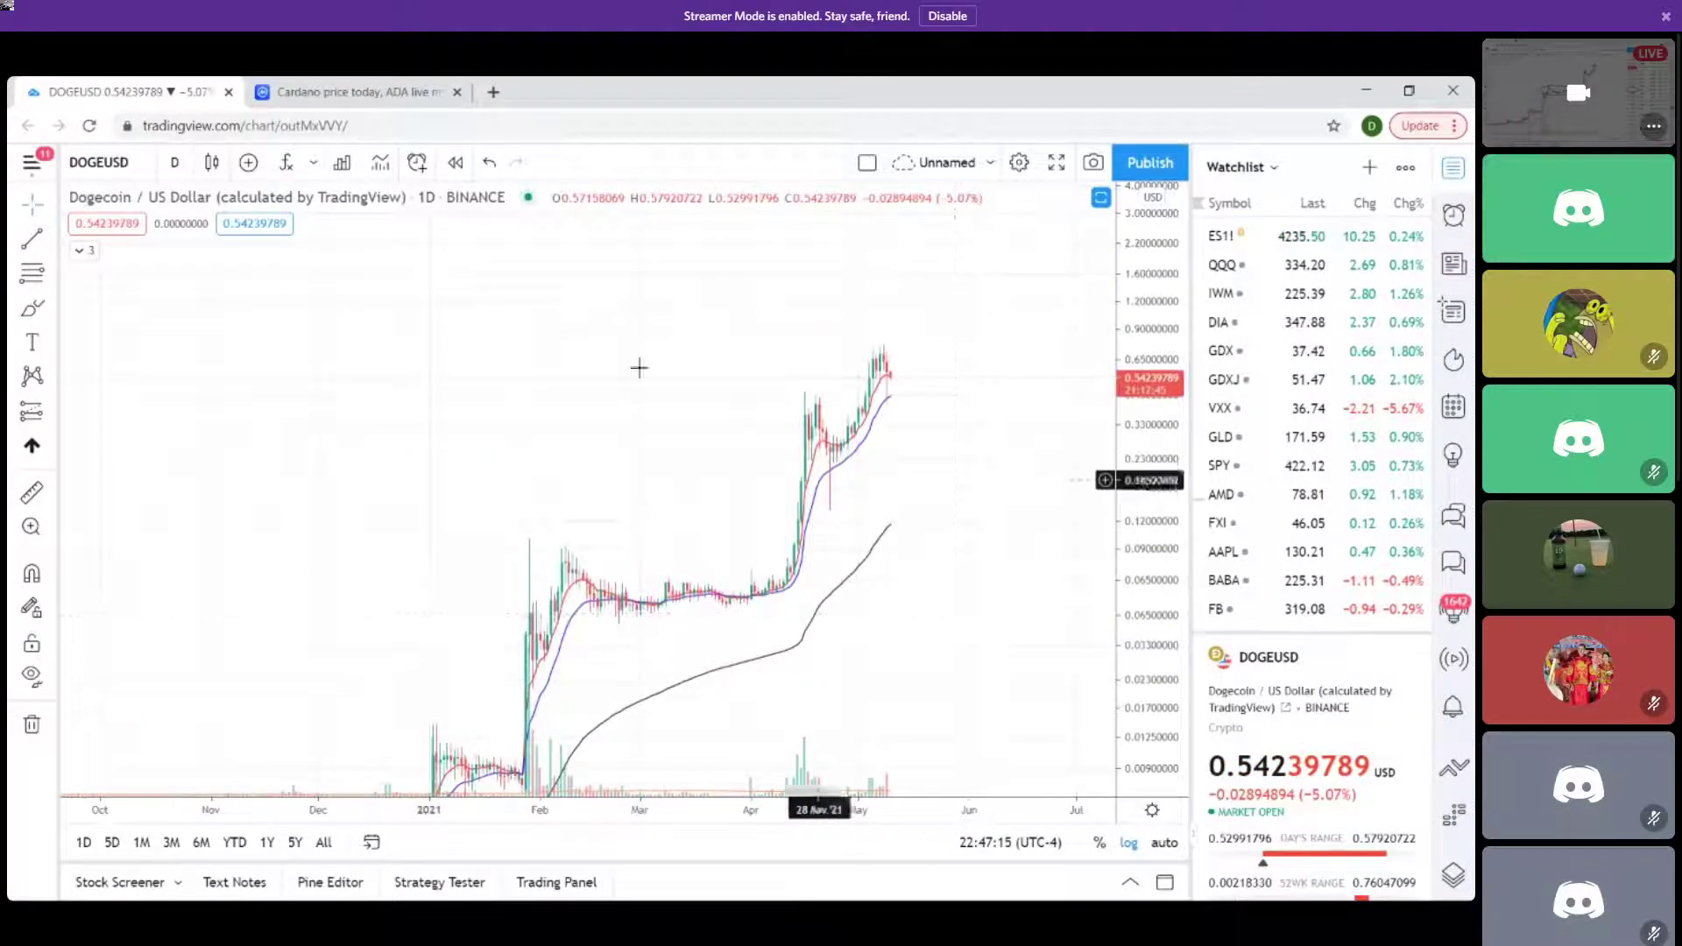
View Dogecoin on the 1 week interval, compressing the price scale to fit the full 2020 to 2021 advance.
left_click(175, 163)
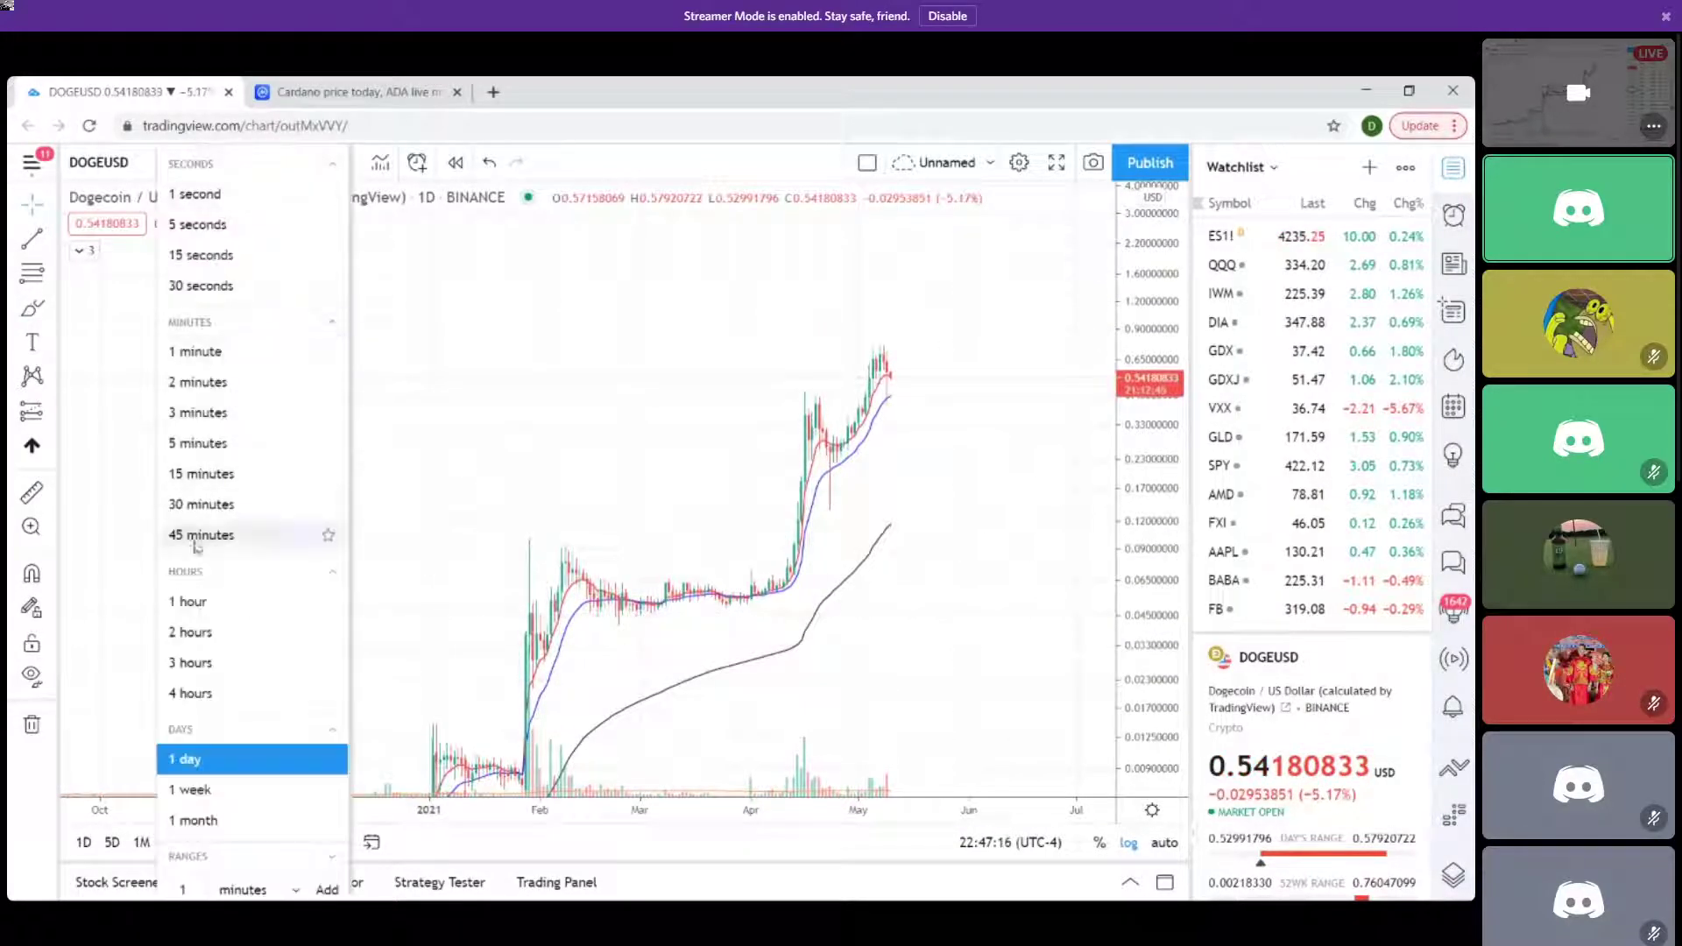
left_click(207, 789)
scroll(769, 751, "up", 5)
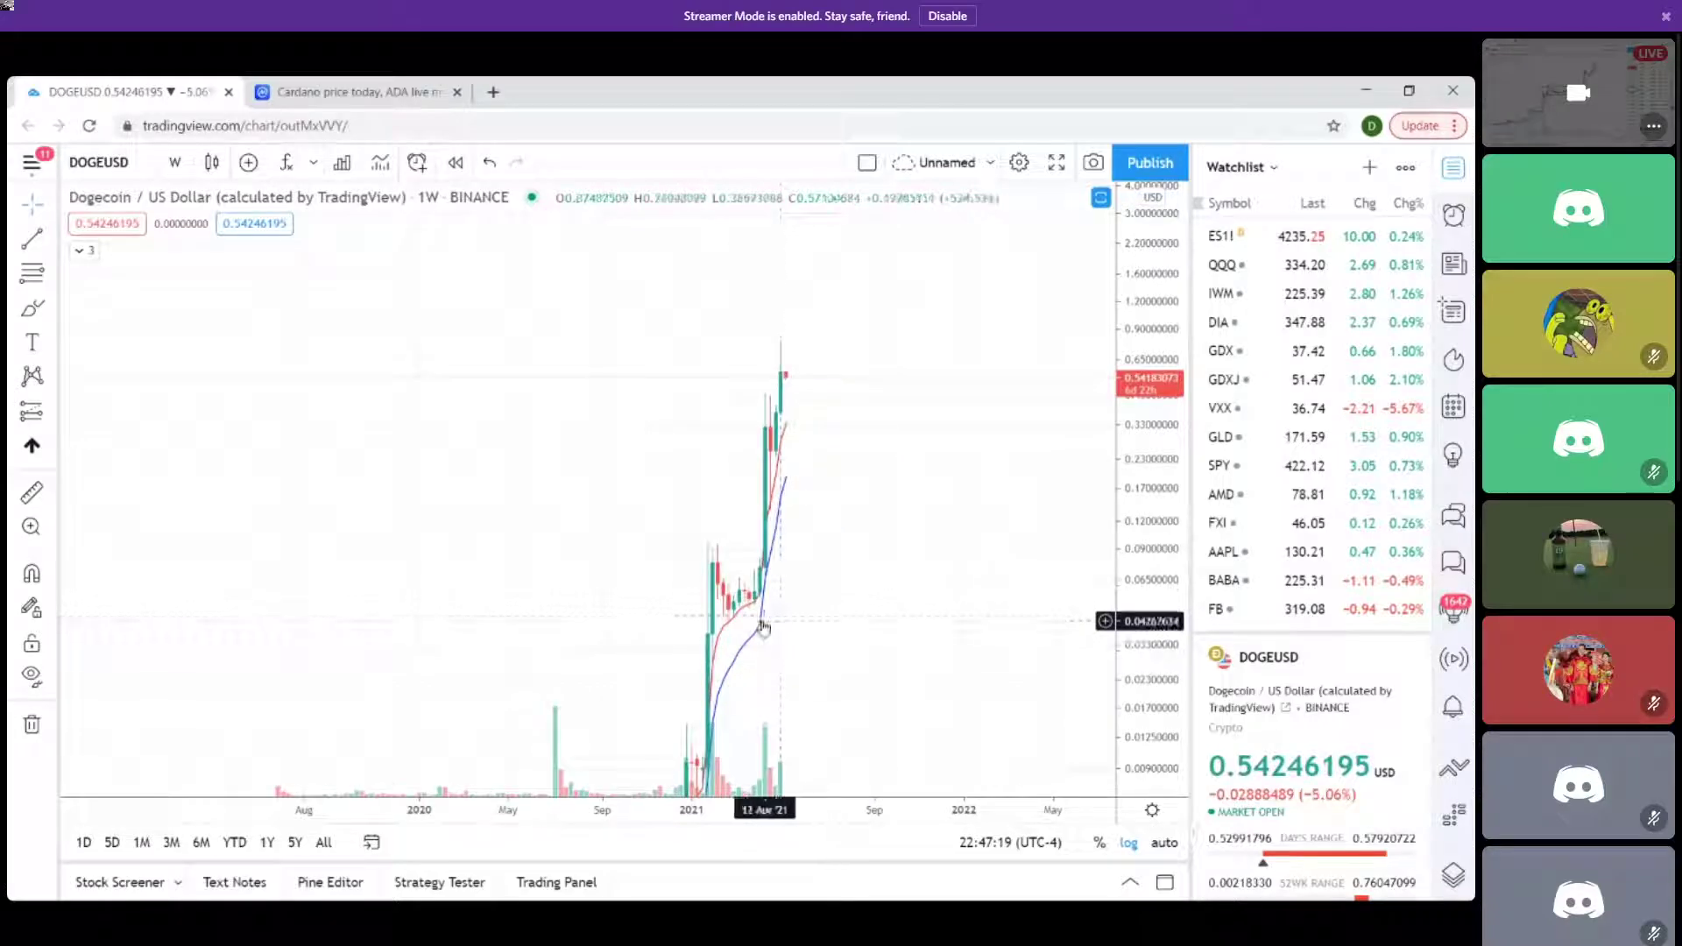
left_click_drag(1159, 394, 1156, 543)
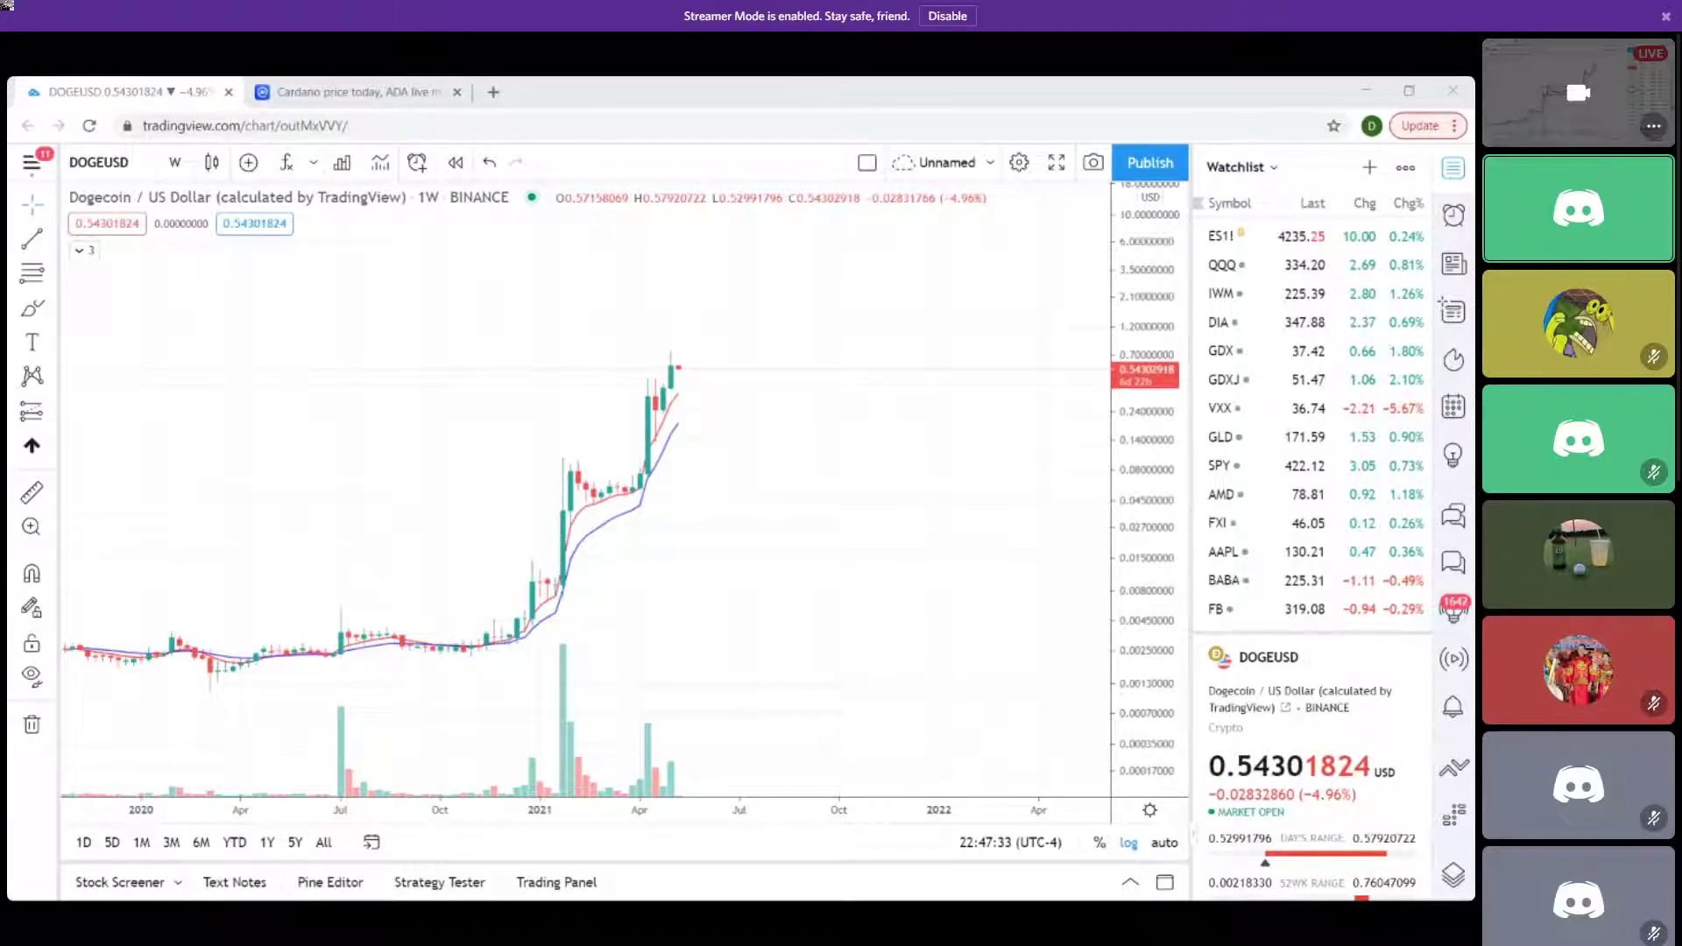
Set the Dogecoin chart back to the 1 day interval, showing November 2020 through May 2021.
left_click(175, 162)
left_click(230, 762)
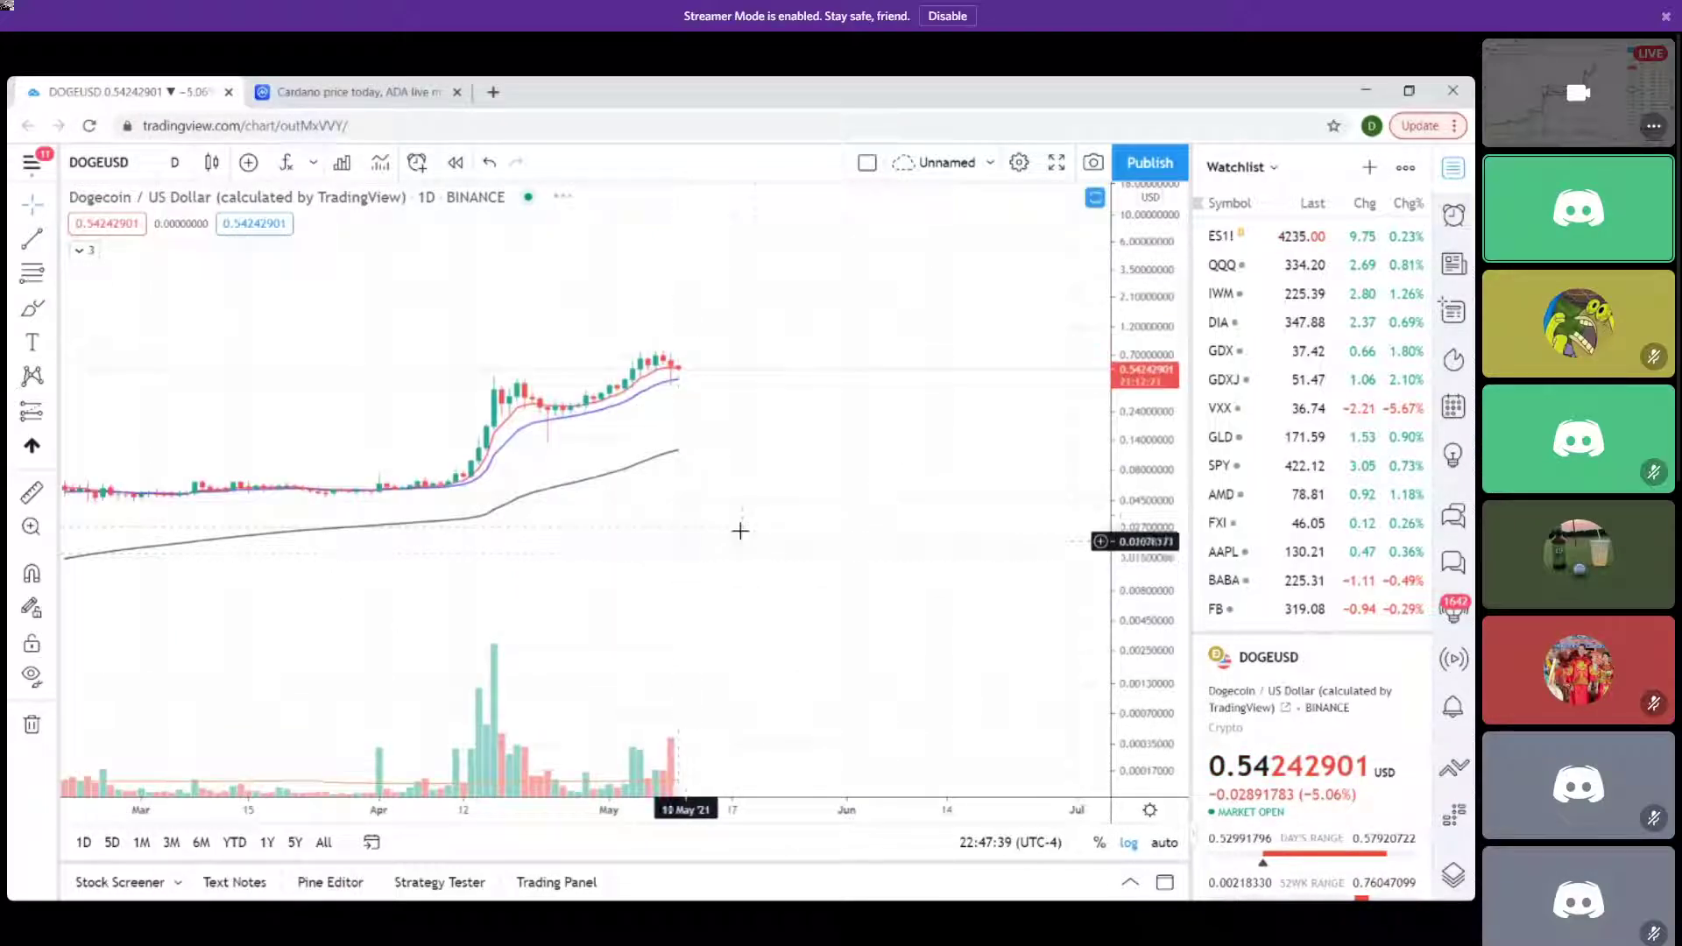
scroll(819, 588, "down", 2)
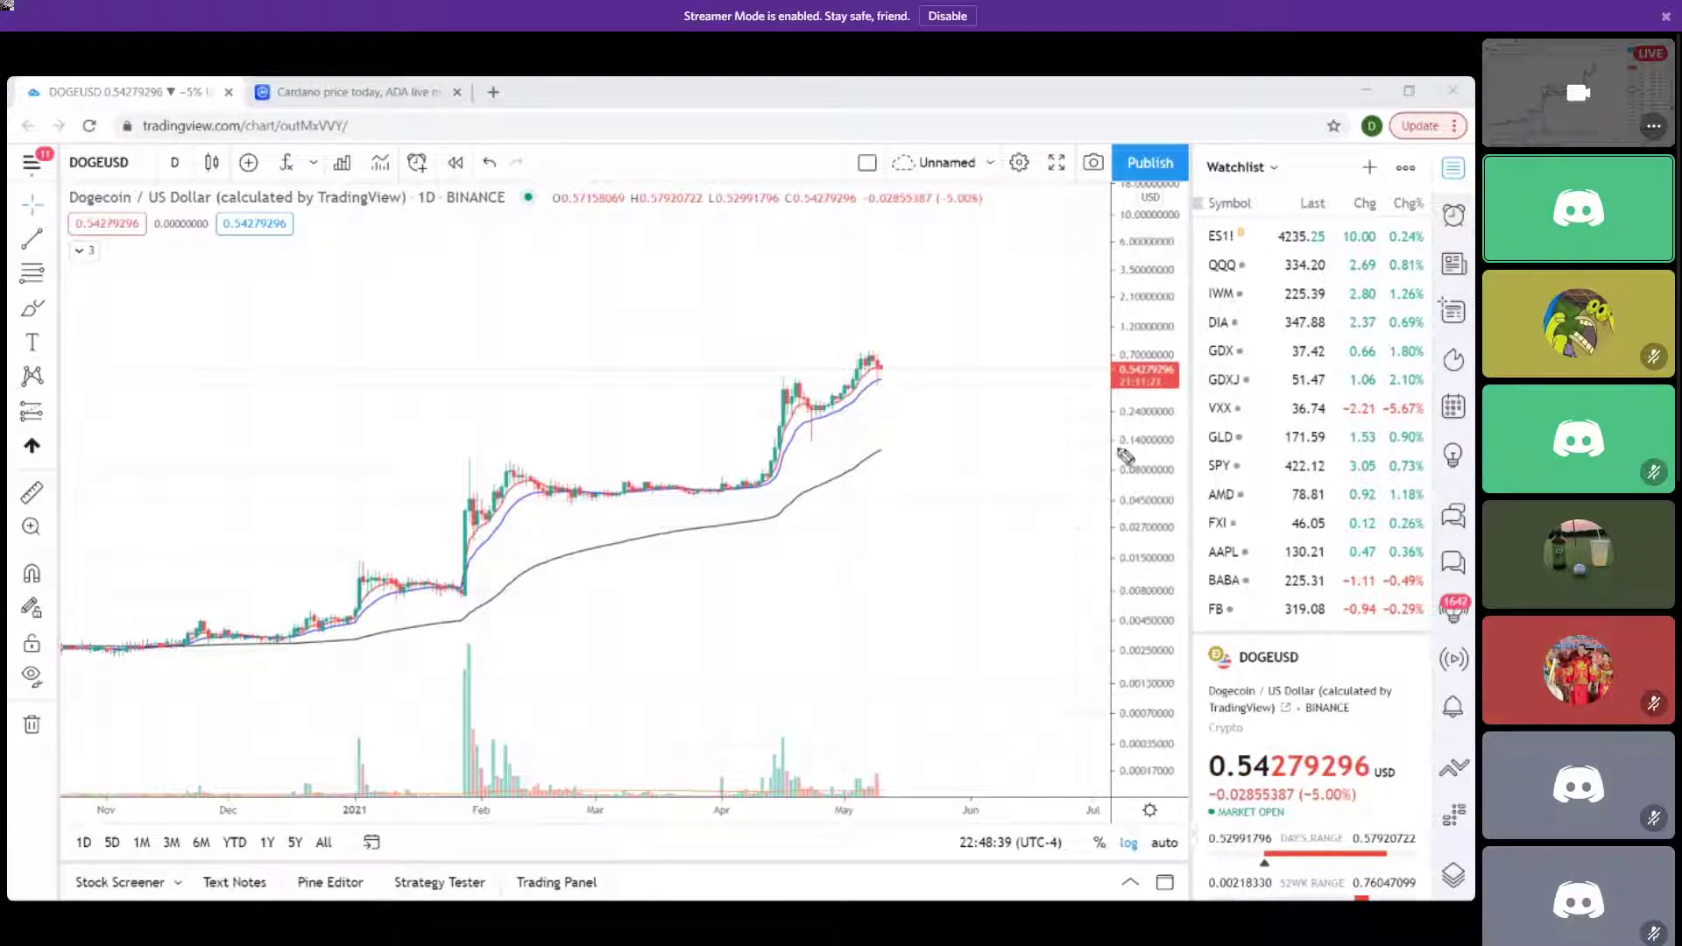
Circle Dogecoin's sideways ranges of January 2021 and February to April 2021 freehand on the daily chart.
mouse_move(795, 485)
left_mouse_down()
mouse_move(710, 469)
mouse_move(464, 485)
mouse_move(714, 513)
mouse_move(745, 473)
left_mouse_up()
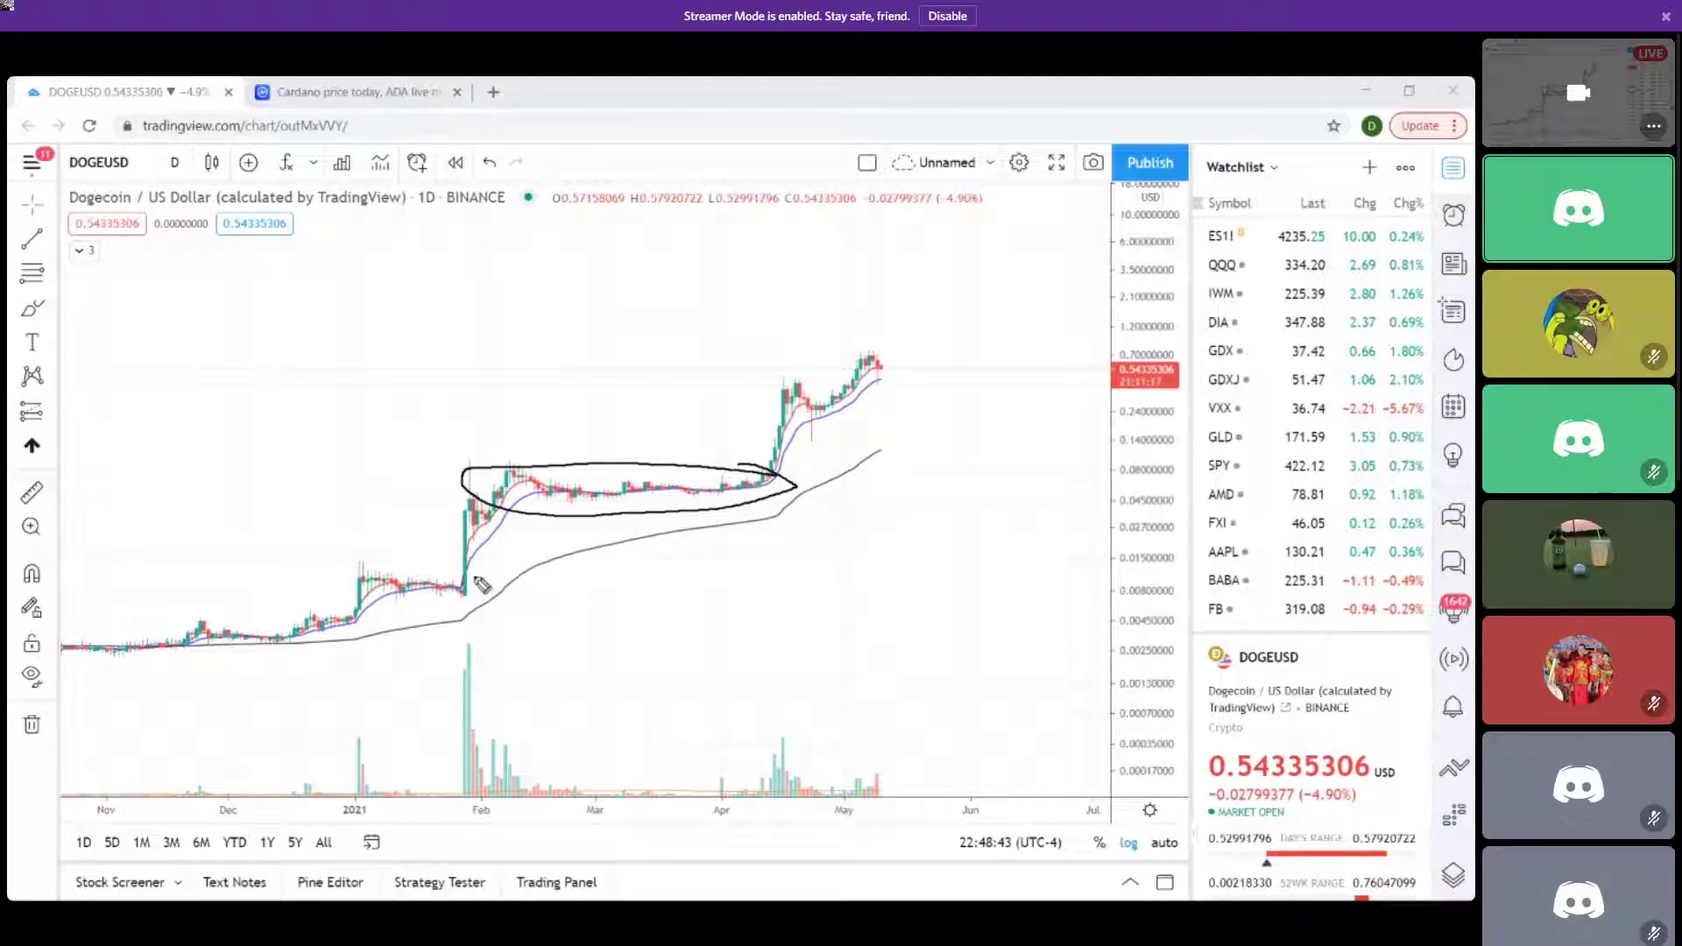
left_click_drag(423, 618, 441, 580)
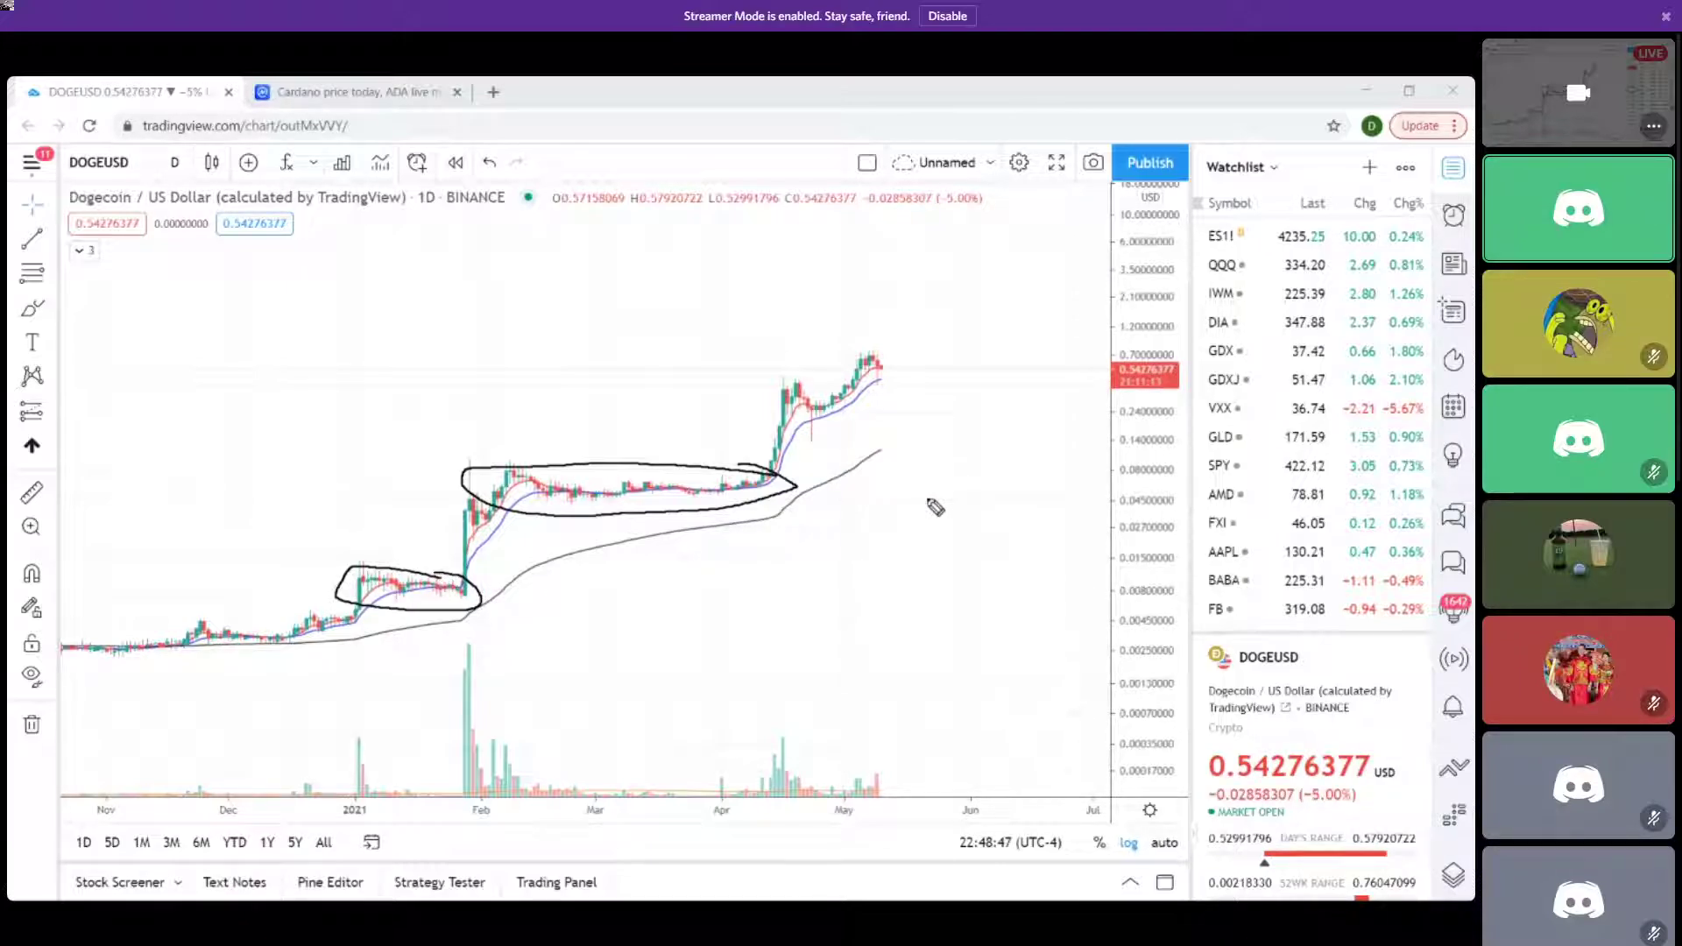
mouse_move(1086, 596)
left_mouse_down()
mouse_move(1064, 600)
mouse_move(1096, 603)
left_mouse_up()
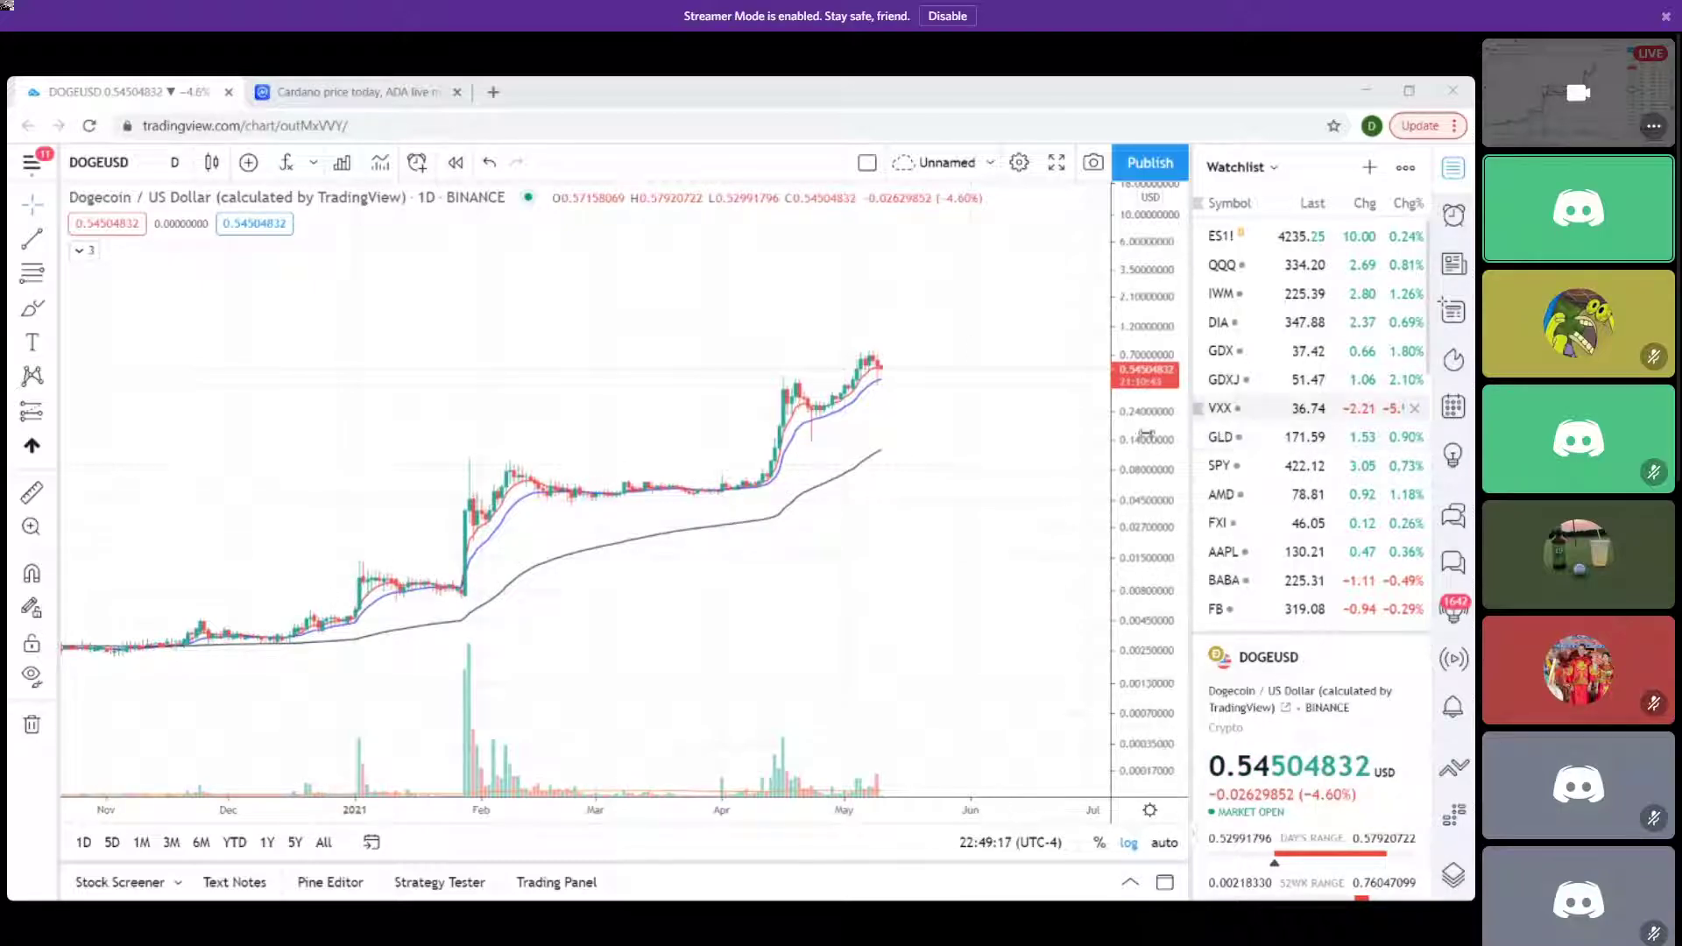
On Dogecoin's 1 week interval, sketch a freehand projection of a crash, a long circled base and a recovery, and clear it.
left_click_drag(920, 601, 432, 552)
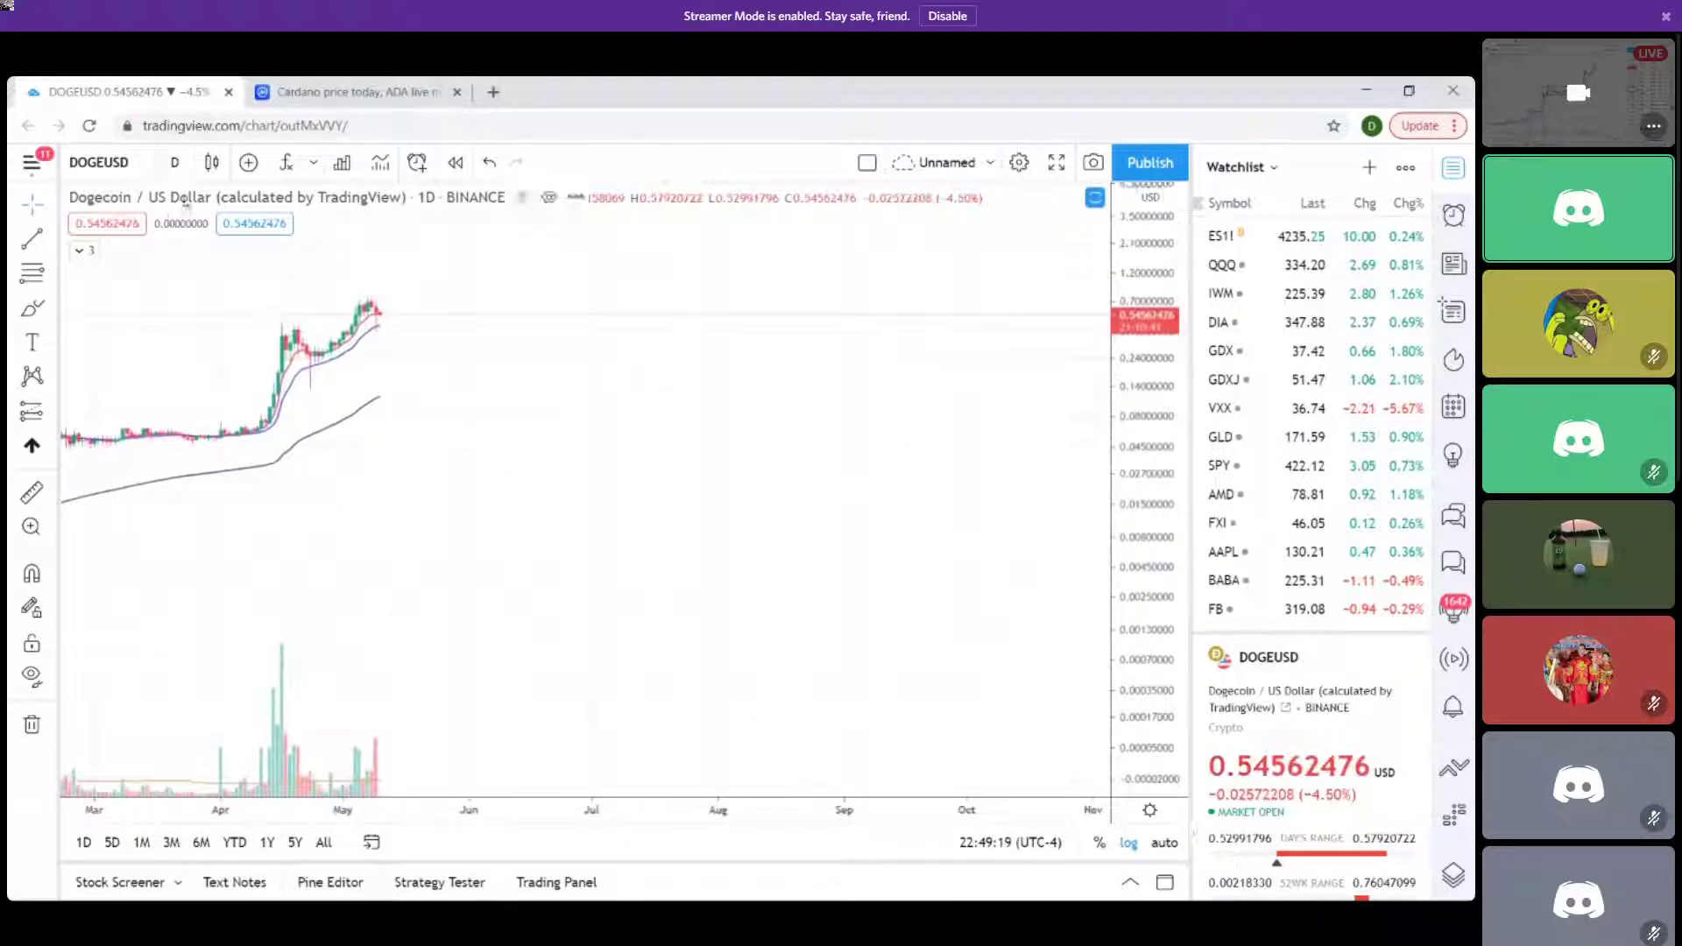
left_click(175, 163)
left_click(237, 789)
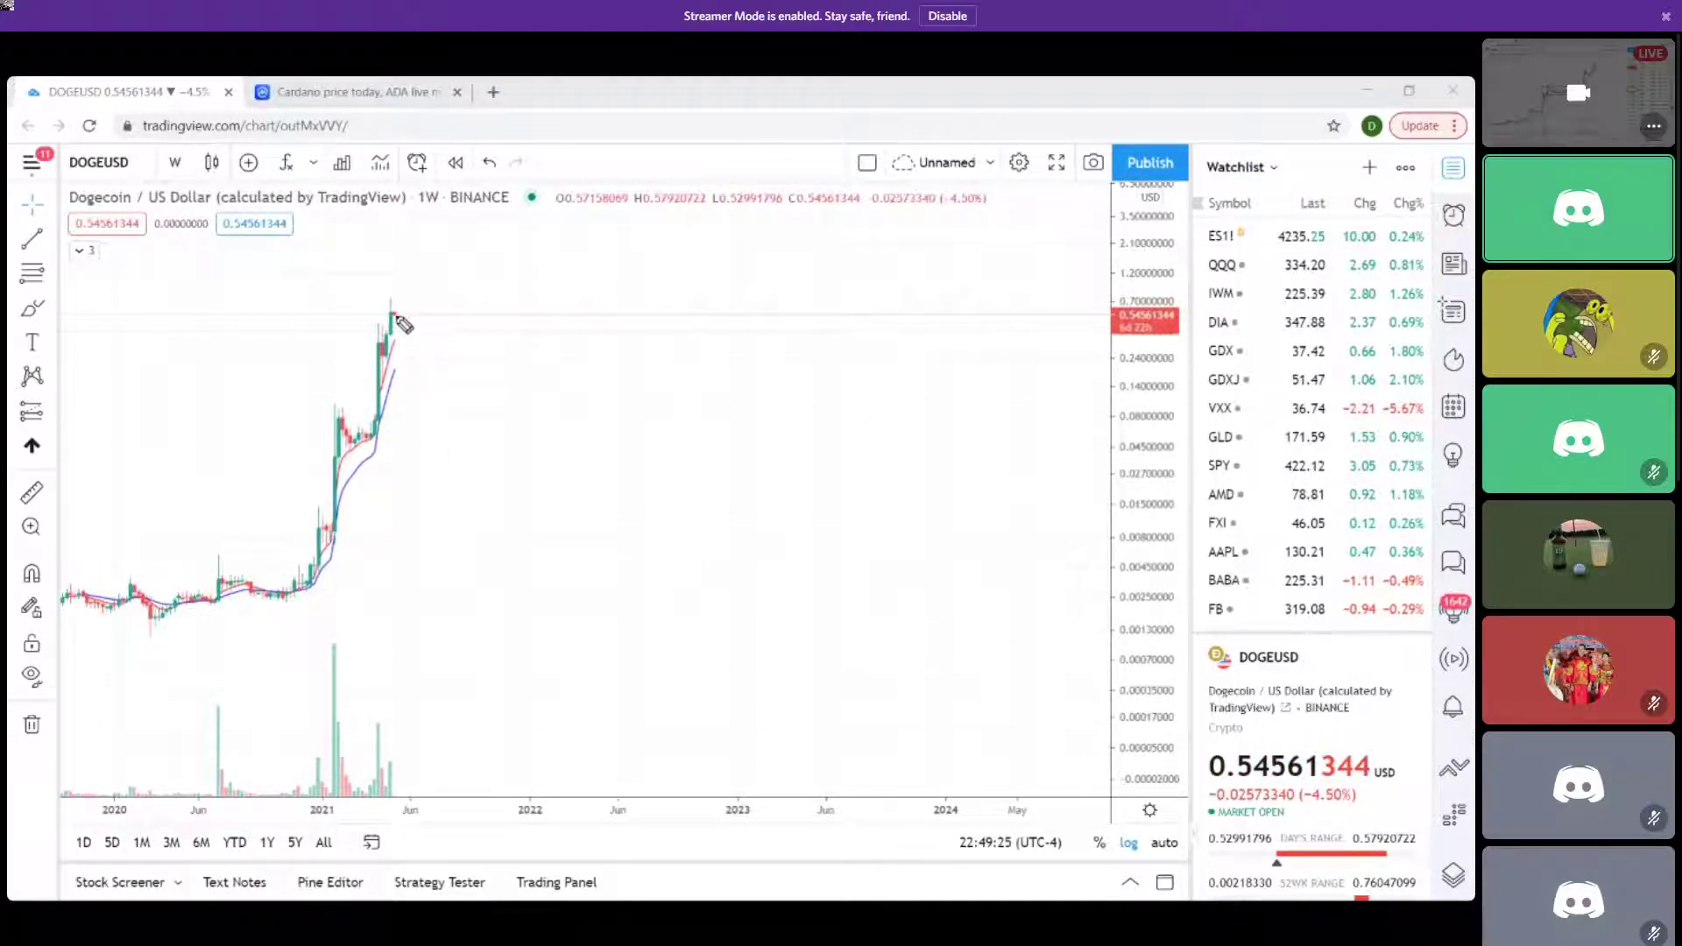
mouse_move(393, 315)
left_mouse_down()
mouse_move(401, 420)
mouse_move(465, 576)
mouse_move(568, 509)
left_mouse_up()
mouse_move(610, 567)
left_mouse_down()
mouse_move(787, 571)
mouse_move(697, 526)
mouse_move(762, 603)
mouse_move(819, 532)
mouse_move(874, 386)
mouse_move(929, 402)
left_mouse_up()
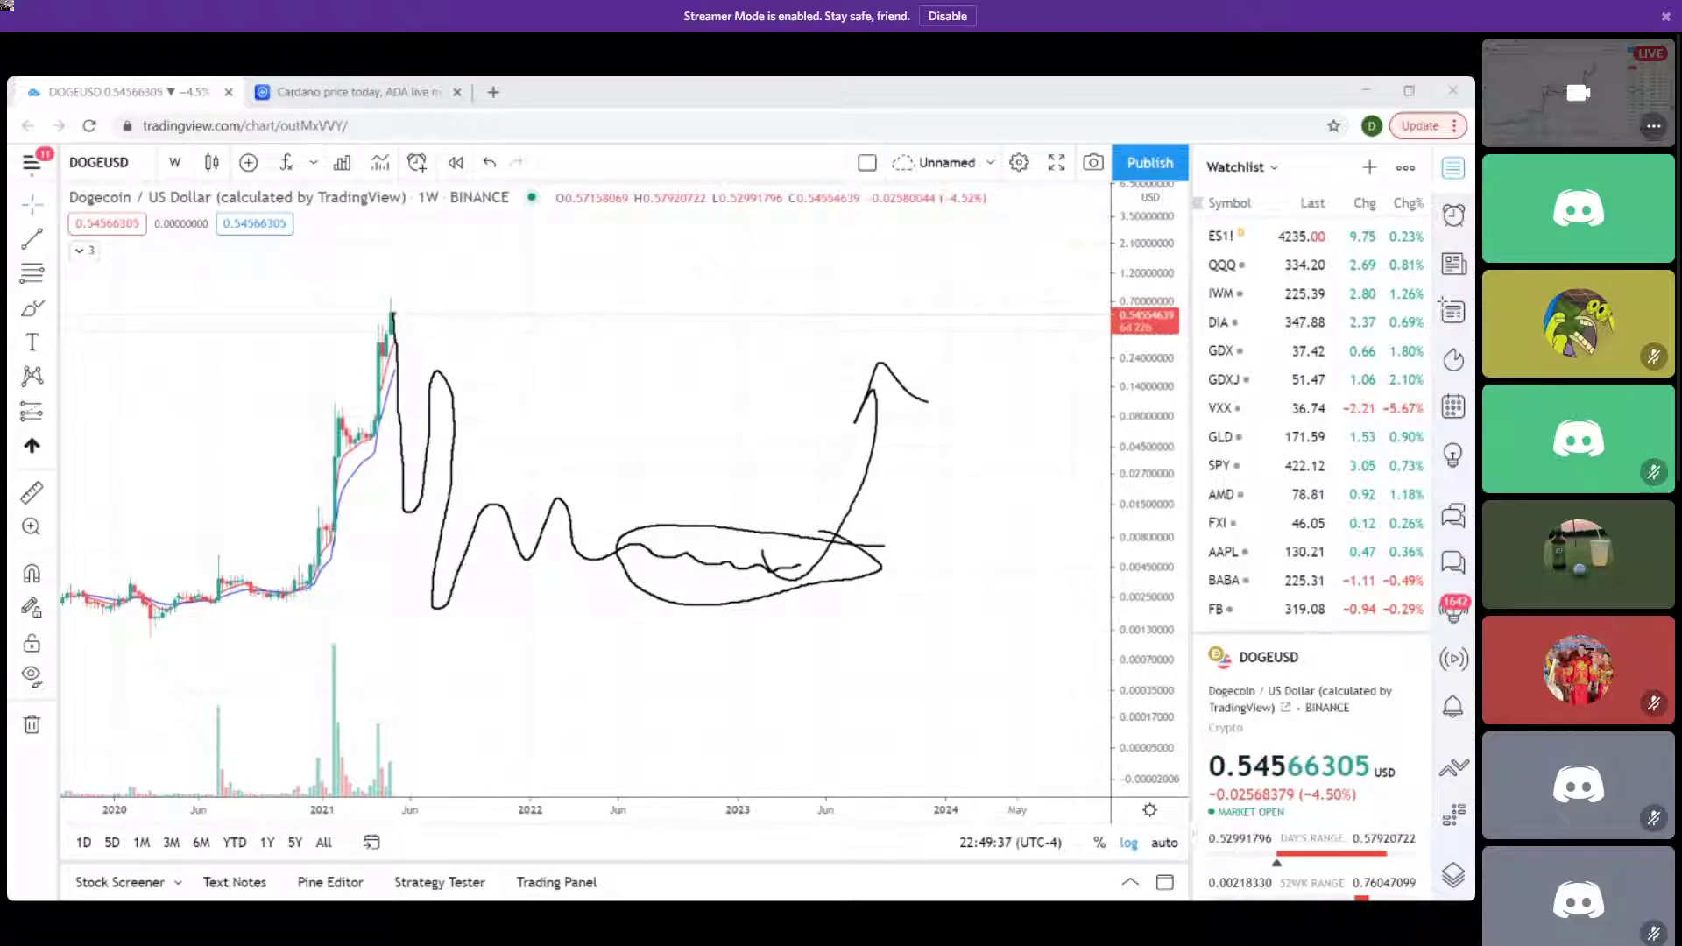
key("Escape")
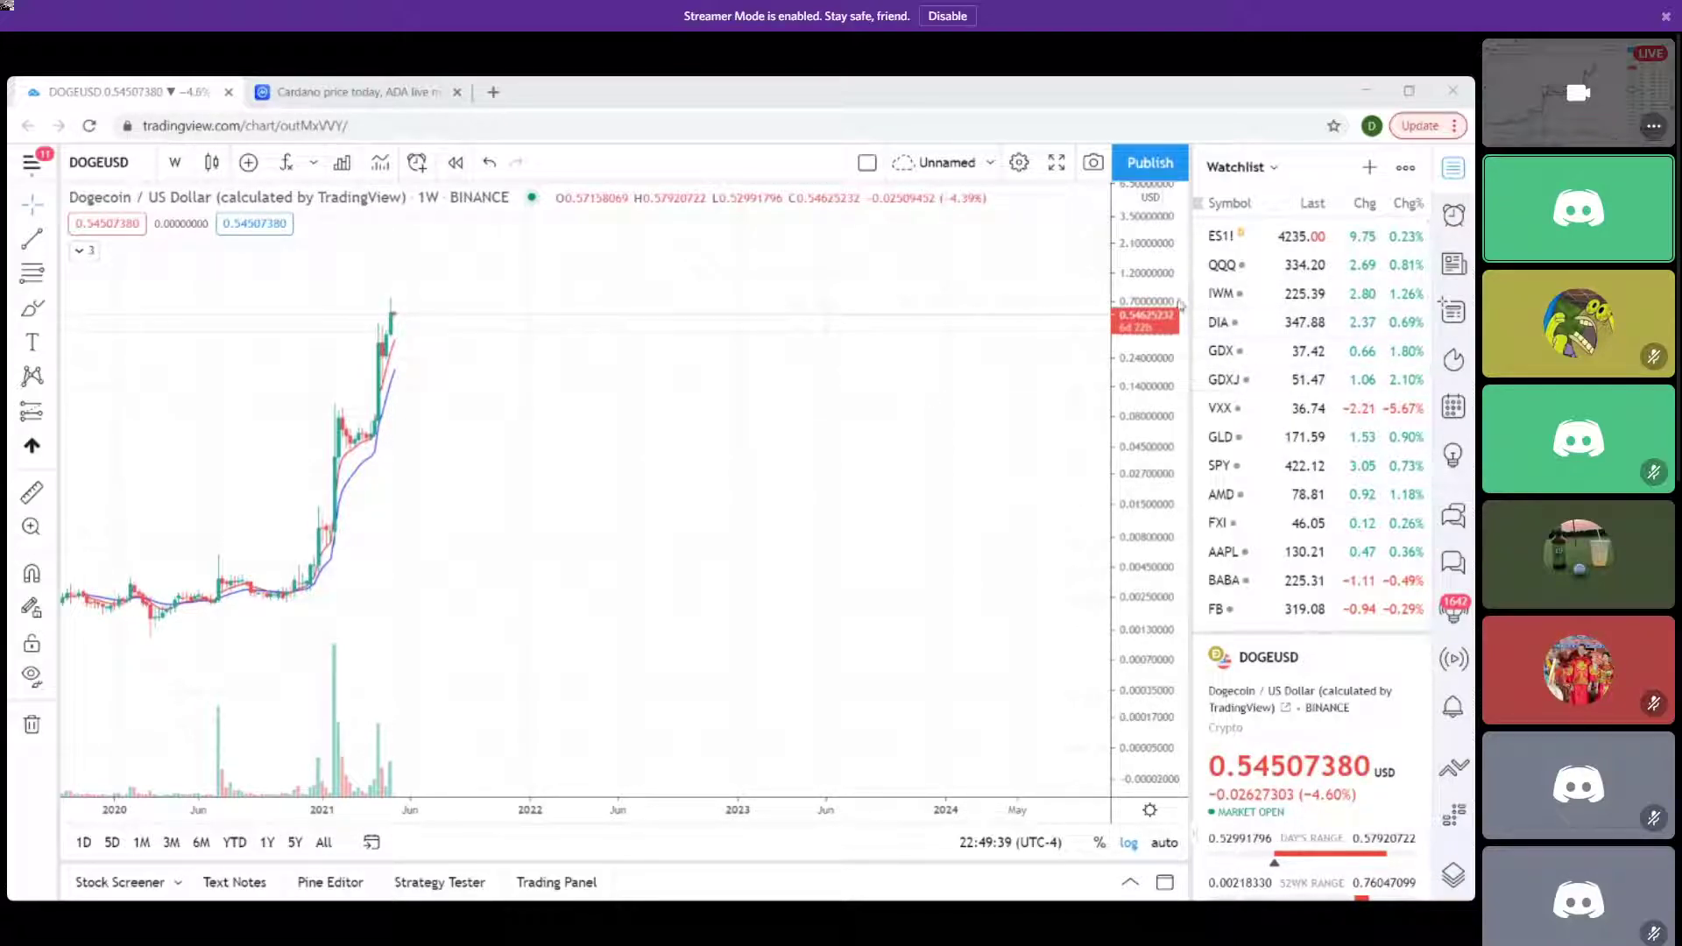
Load the Coinbase ETHUSD chart in place of Dogecoin and set it to the 1 day interval.
type("ETHUSD")
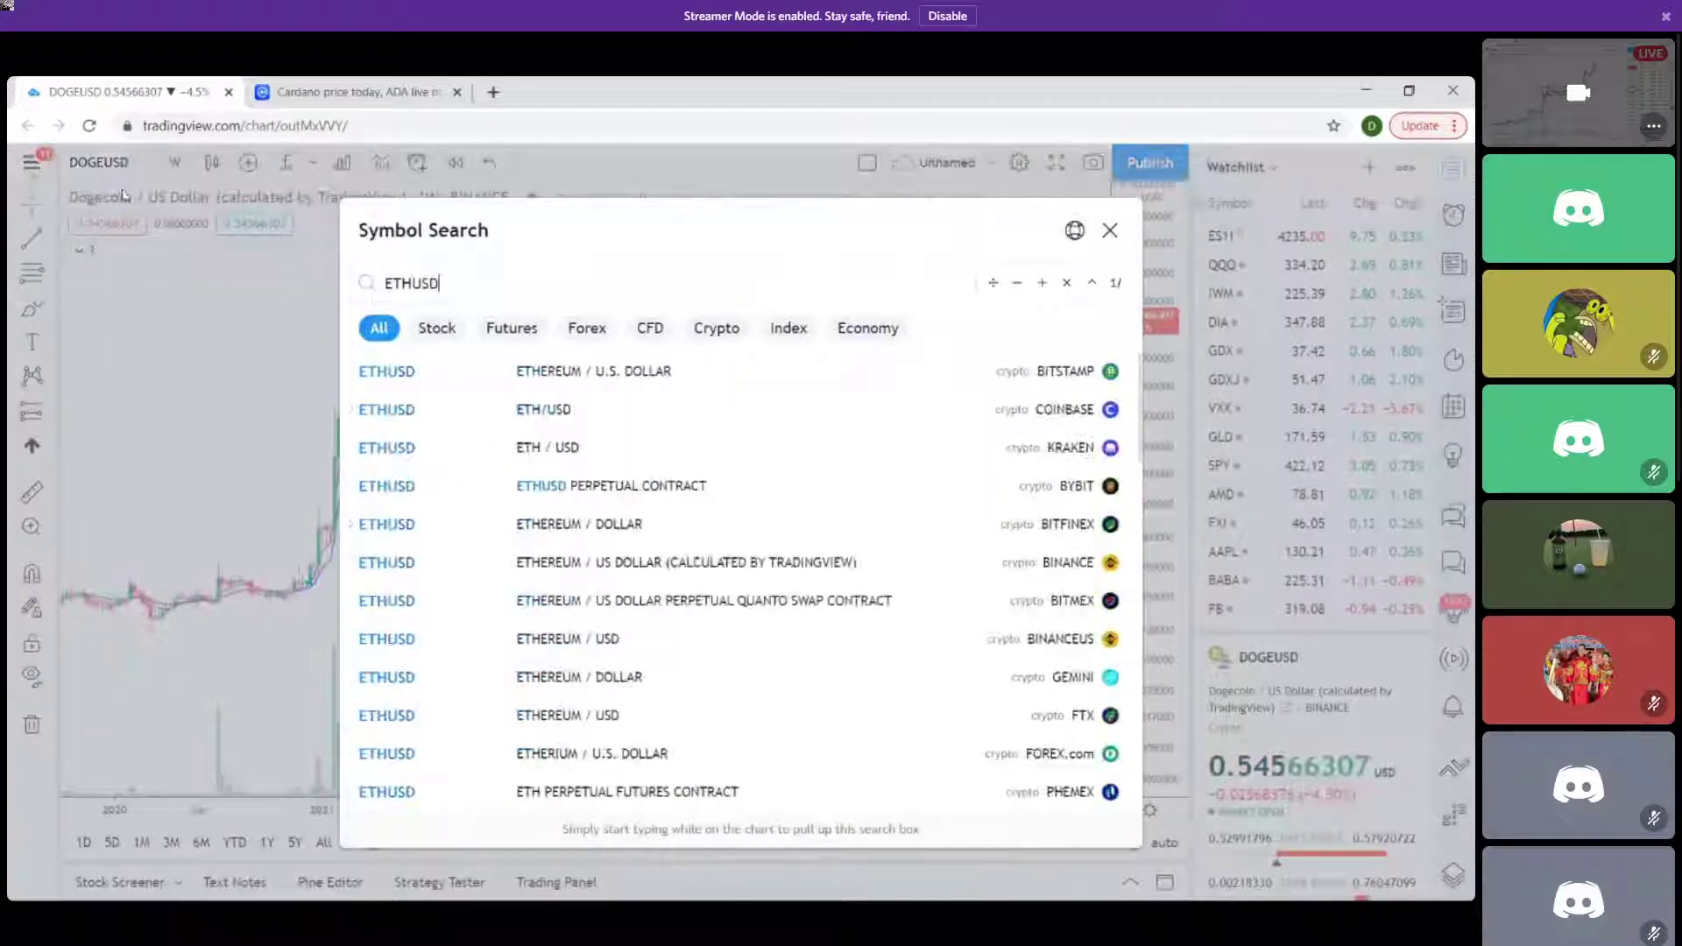
key("Down")
key("Down")
key("Up")
key("Return")
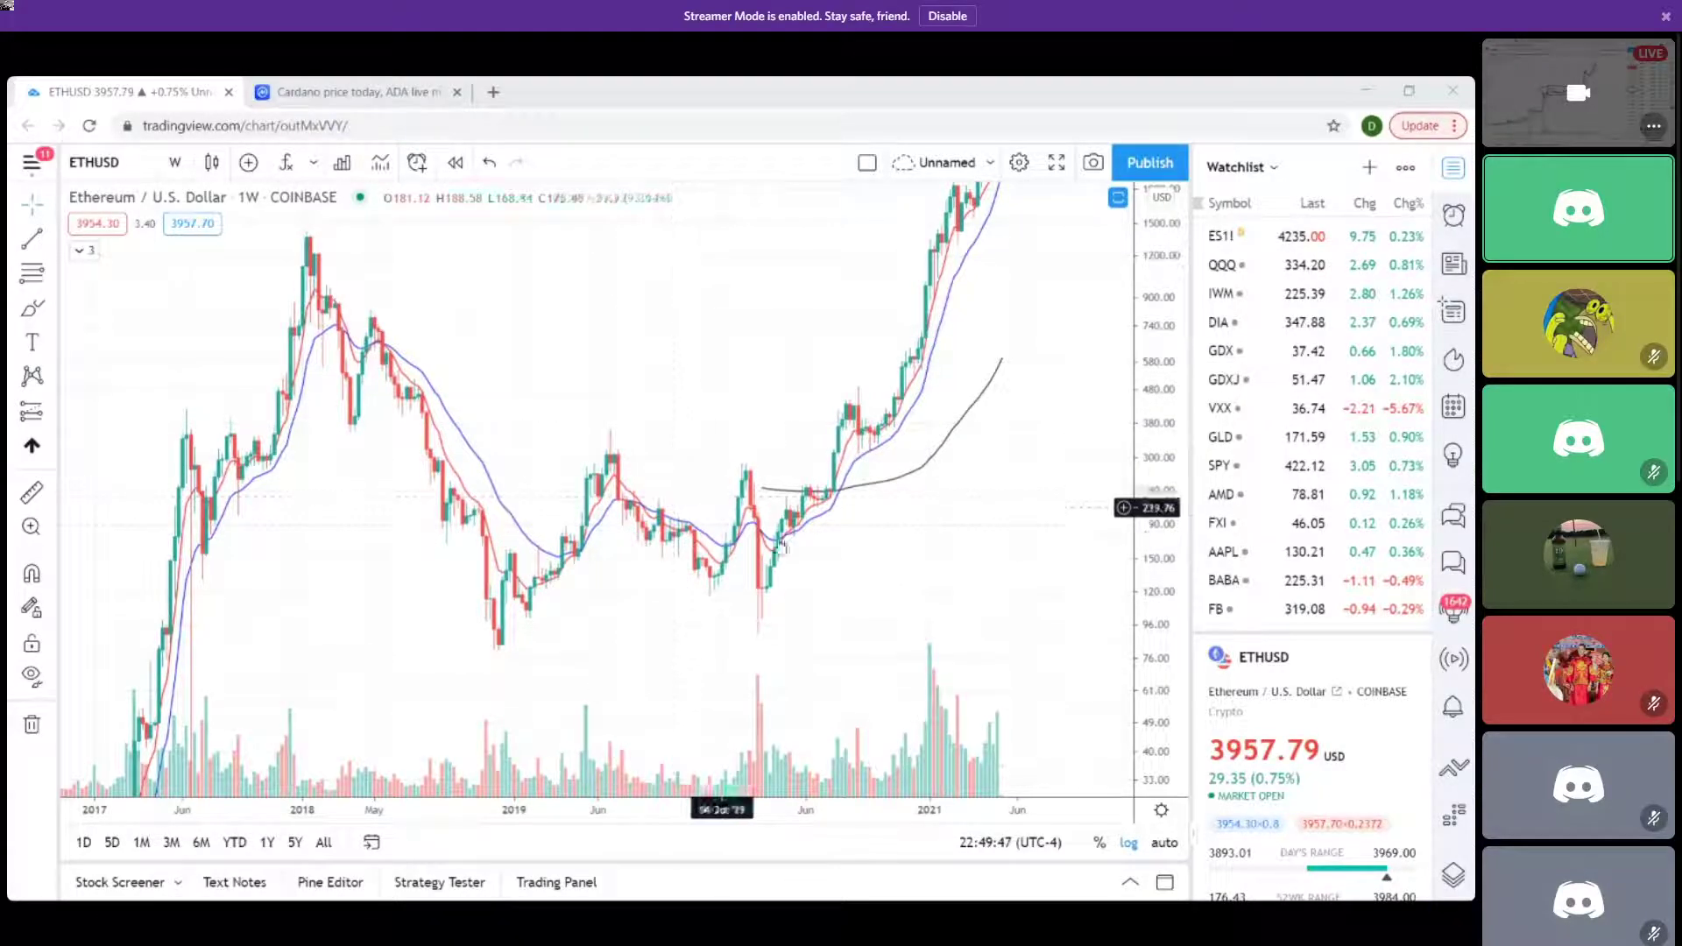
left_click(175, 162)
left_click(207, 755)
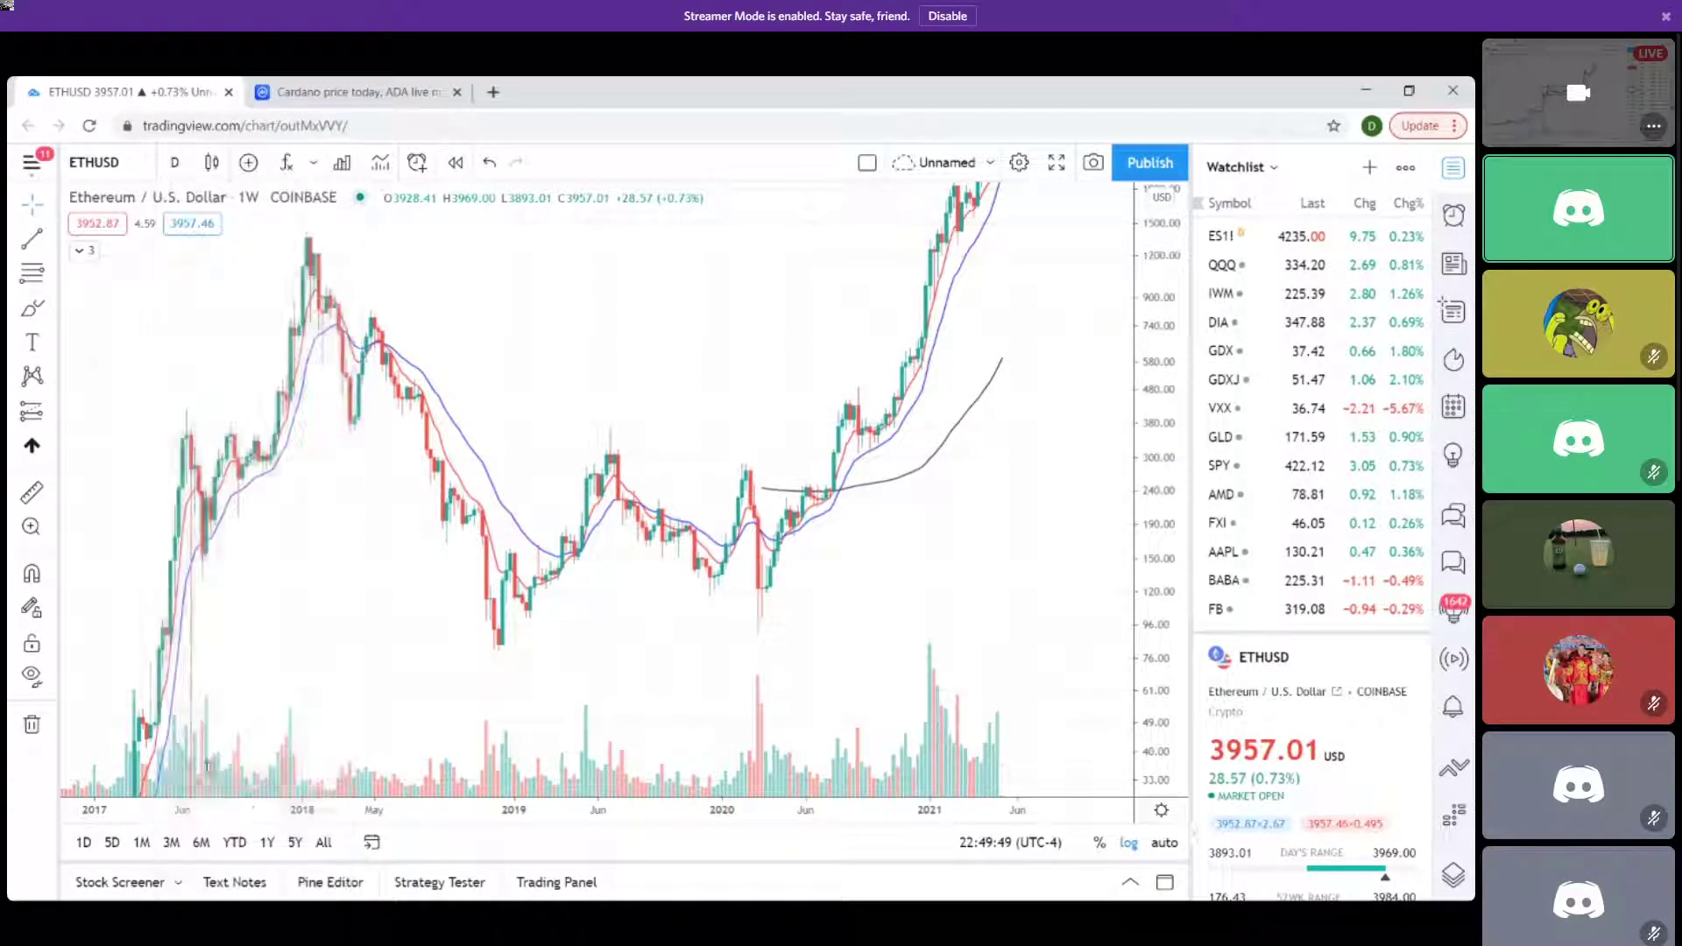
Circle Ethereum's consolidation after the March 2020 crash and its May to July 2020 range freehand, and clear the markings.
left_click_drag(731, 571, 949, 578)
left_click_drag(623, 612, 855, 639)
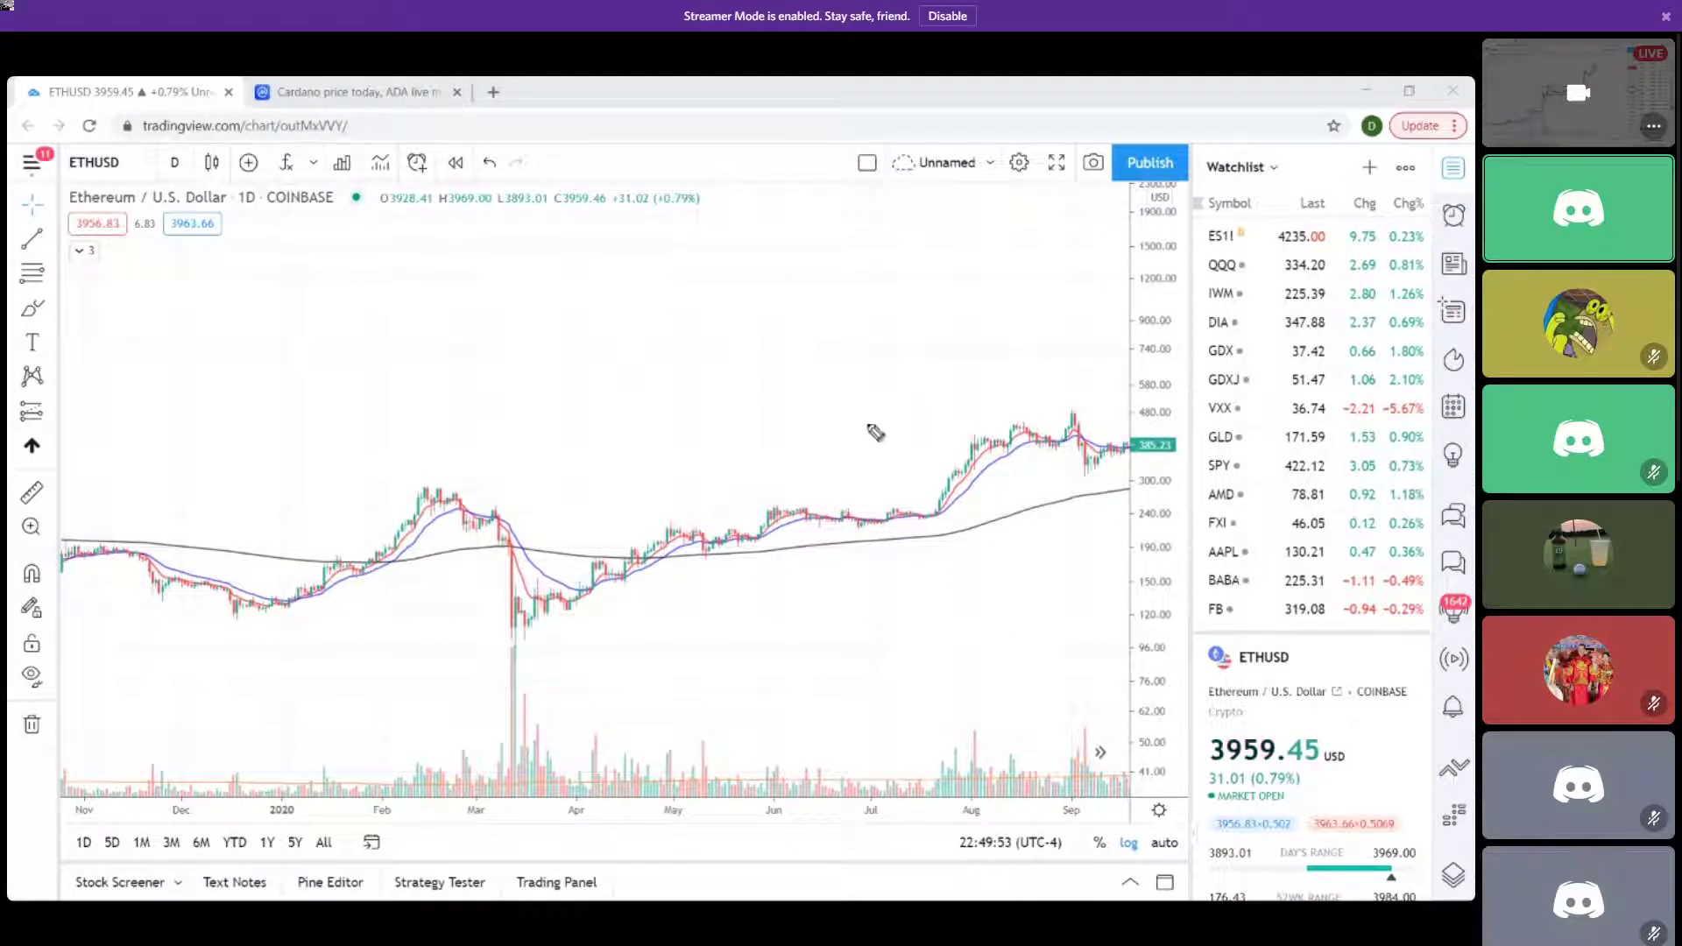
mouse_move(958, 508)
left_mouse_down()
mouse_move(868, 492)
mouse_move(649, 526)
mouse_move(811, 557)
mouse_move(973, 504)
mouse_move(842, 493)
left_mouse_up()
mouse_move(589, 585)
left_mouse_down()
mouse_move(692, 530)
mouse_move(946, 513)
mouse_move(721, 564)
mouse_move(905, 552)
left_mouse_up()
left_click_drag(710, 534, 944, 516)
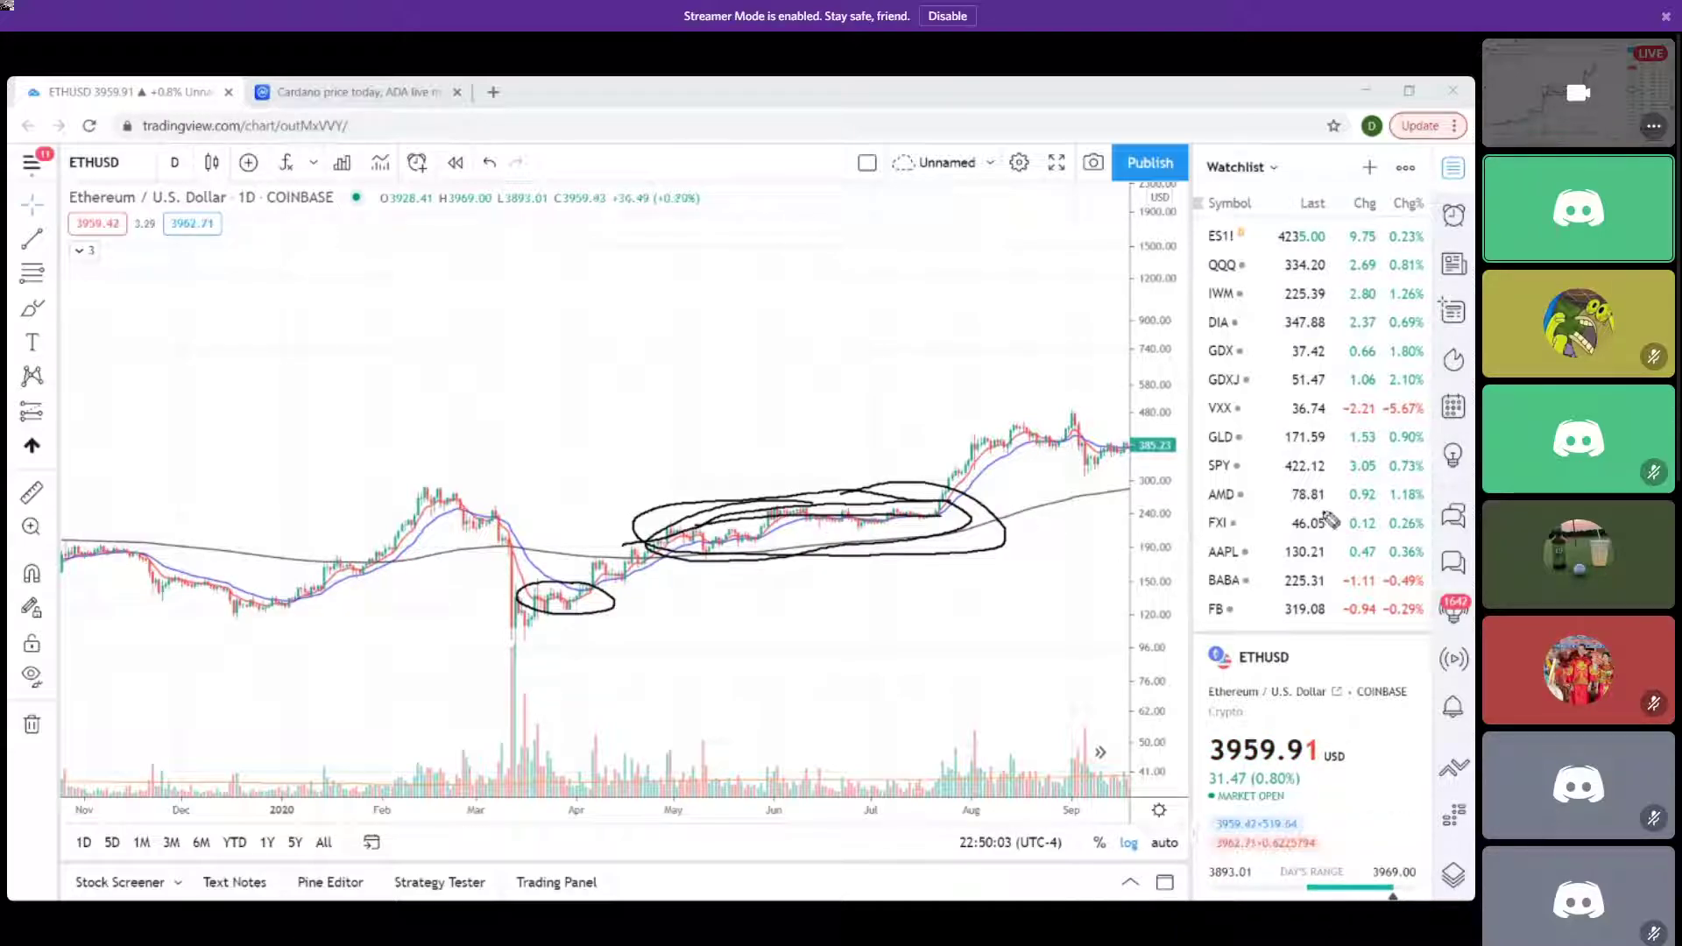
key("e")
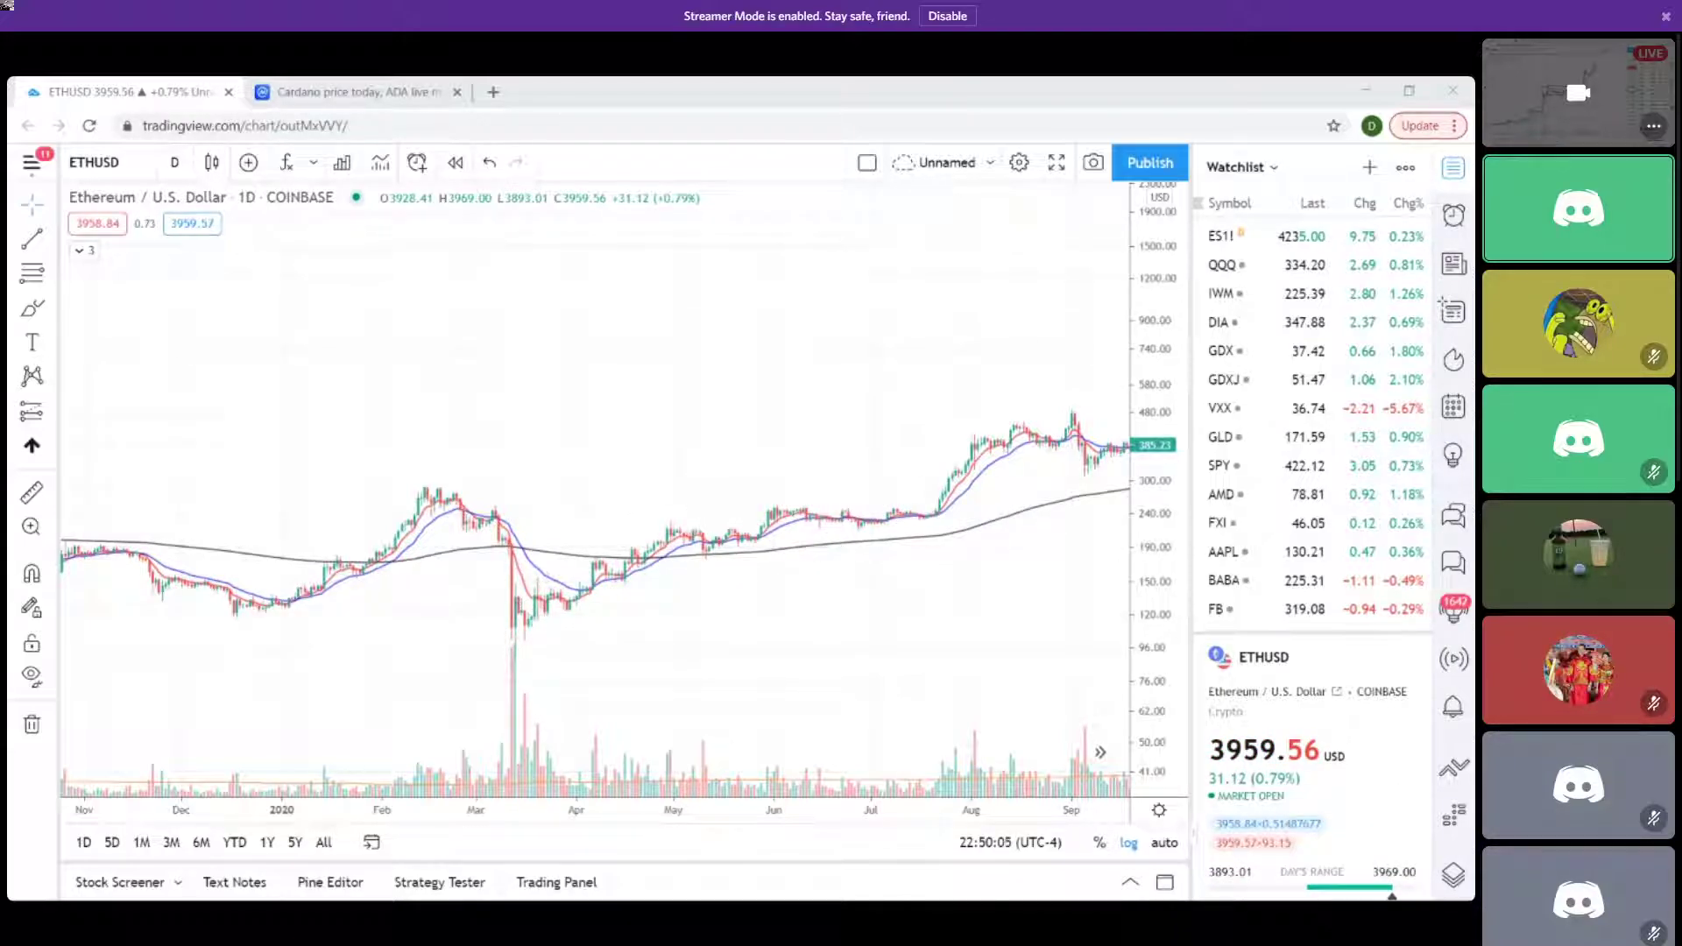
Examine Ethereum's daily price history from the 2018 peak through the advance into May 2021.
scroll(746, 377, "down", 3)
scroll(747, 377, "down", 5)
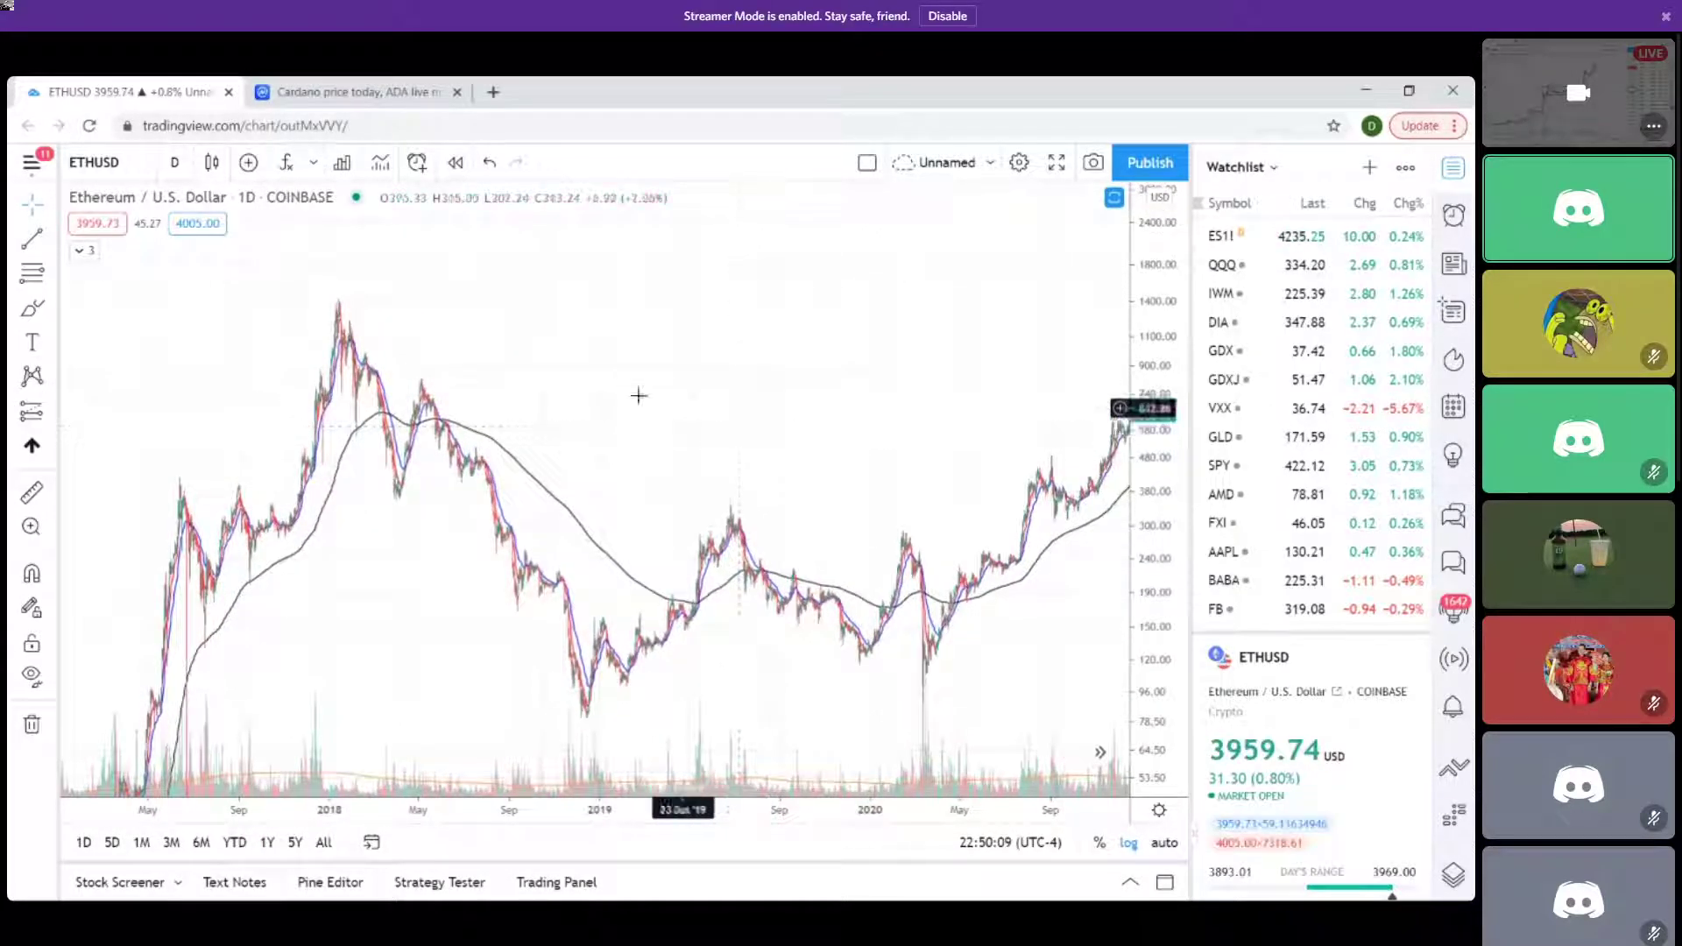
left_click_drag(909, 444, 708, 543)
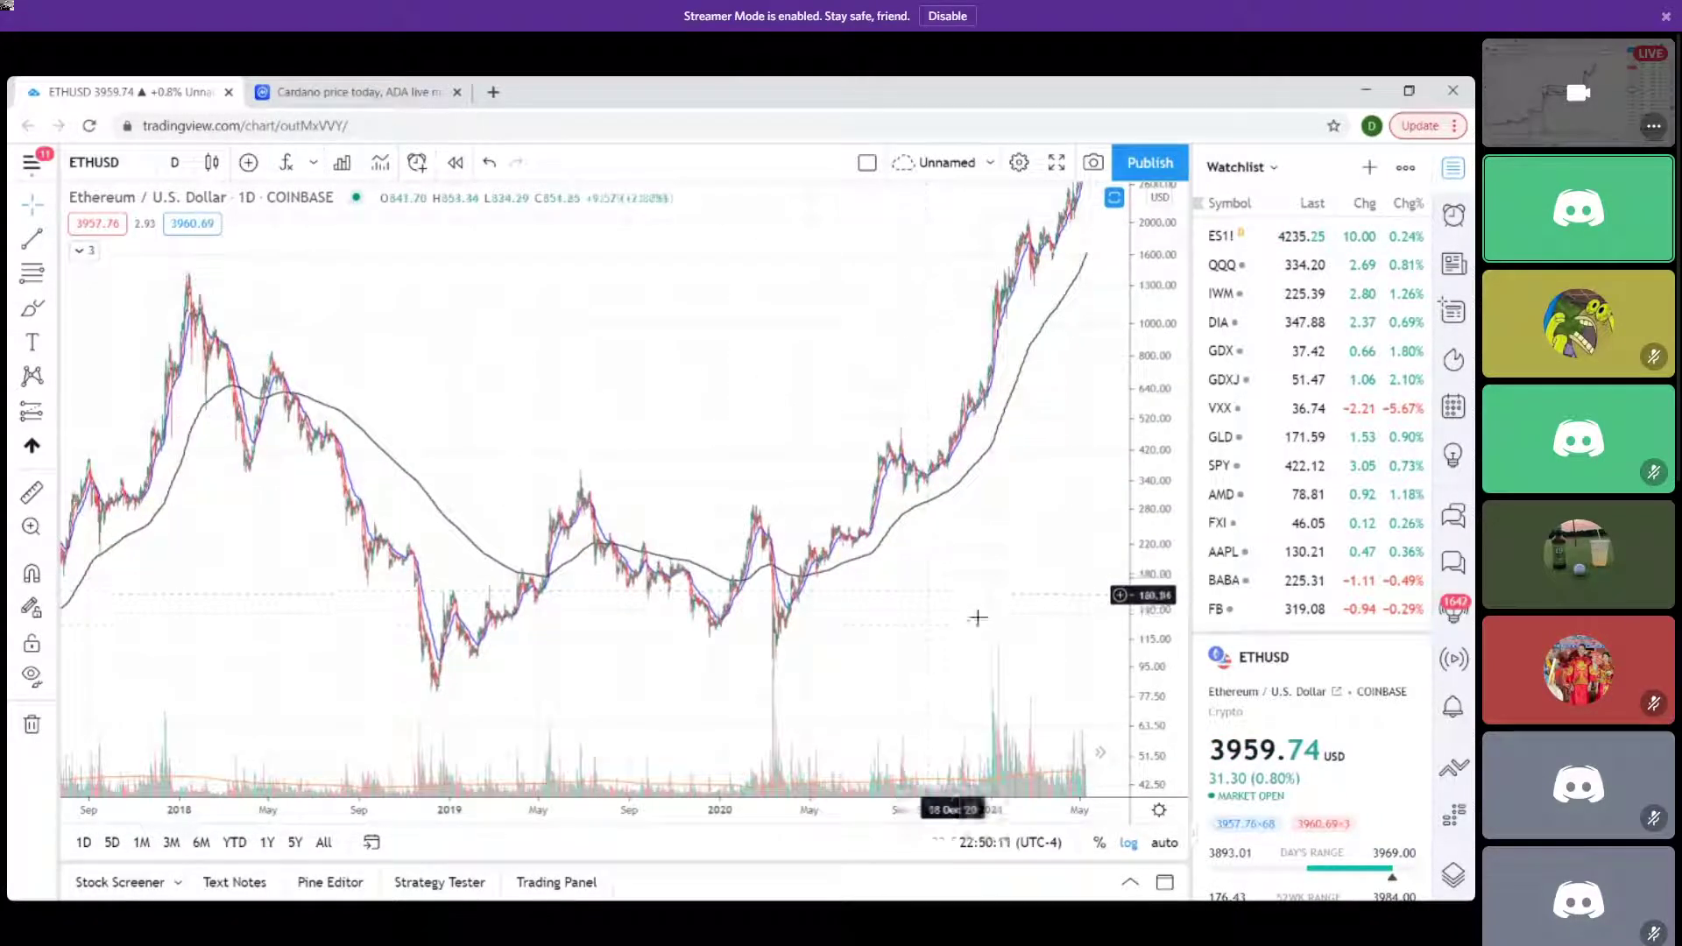
left_click_drag(976, 611, 1010, 609)
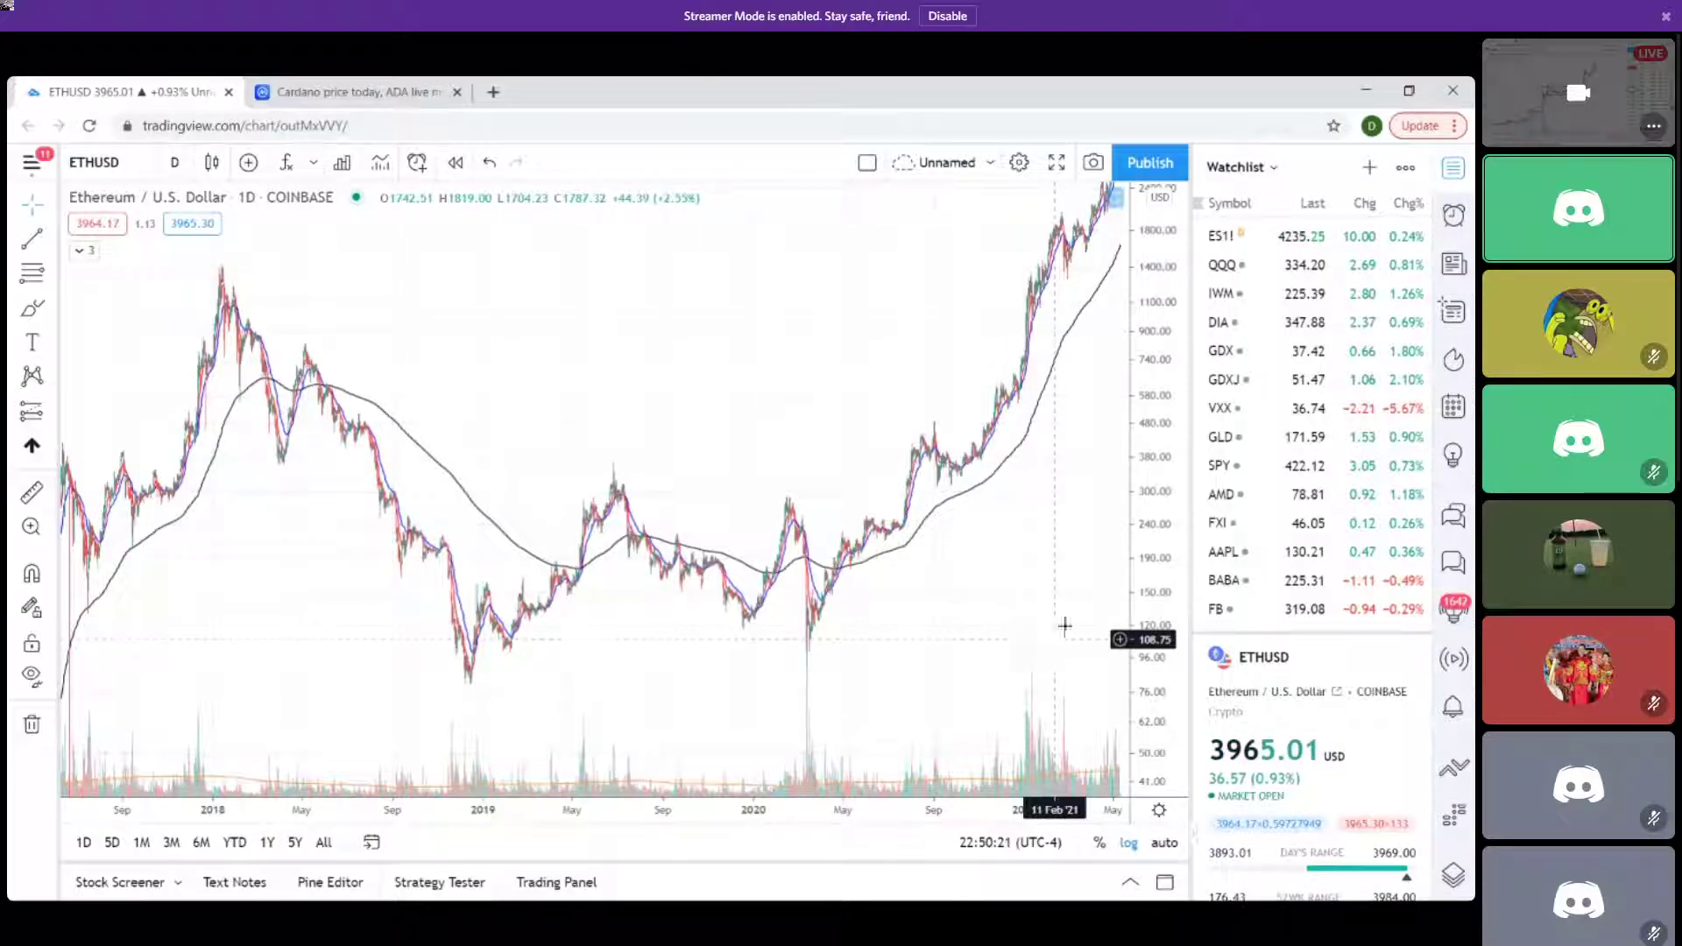
scroll(1010, 567, "up", 4)
scroll(1021, 484, "up", 2)
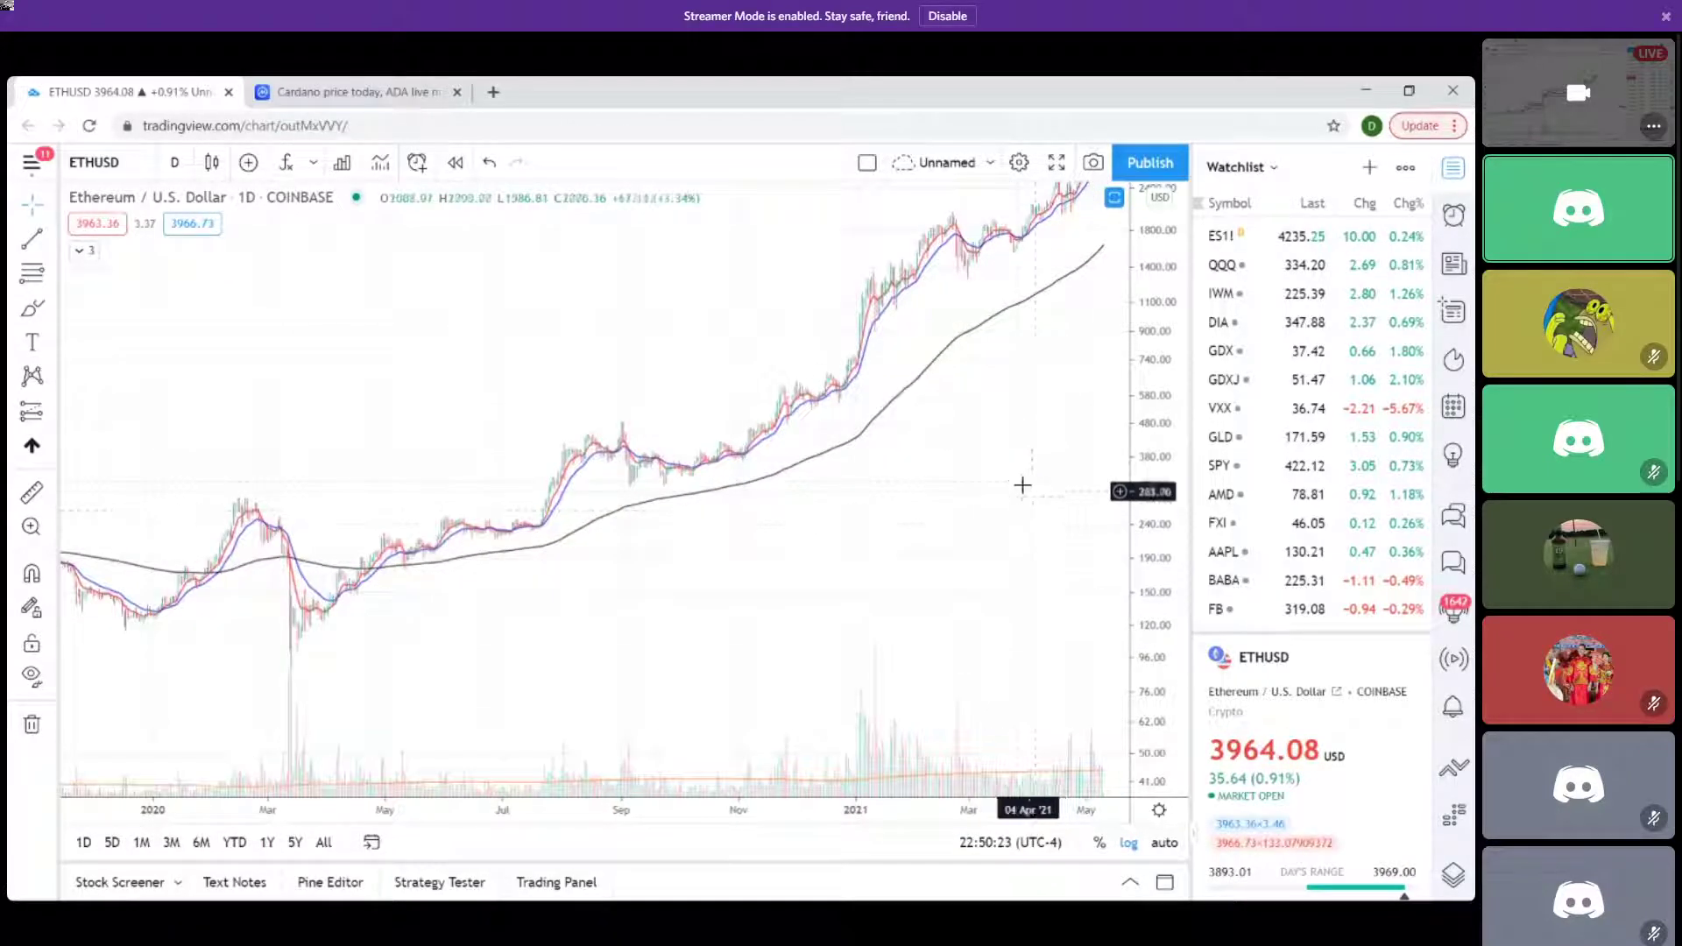
scroll(935, 522, "up", 2)
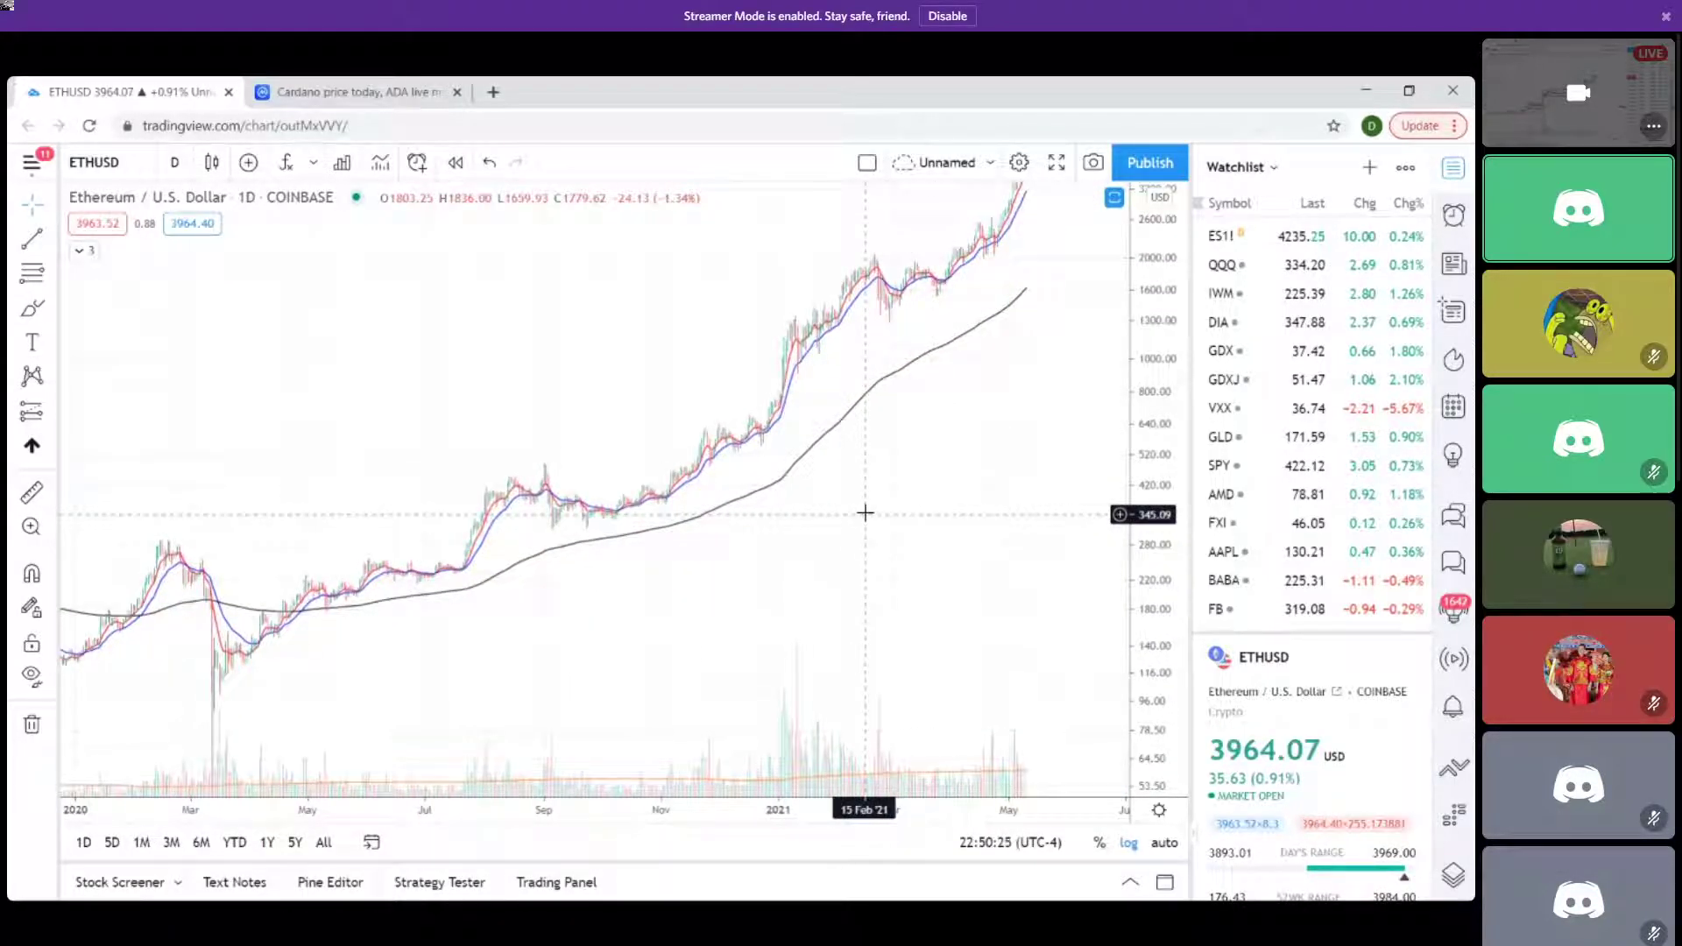
scroll(876, 513, "up", 4)
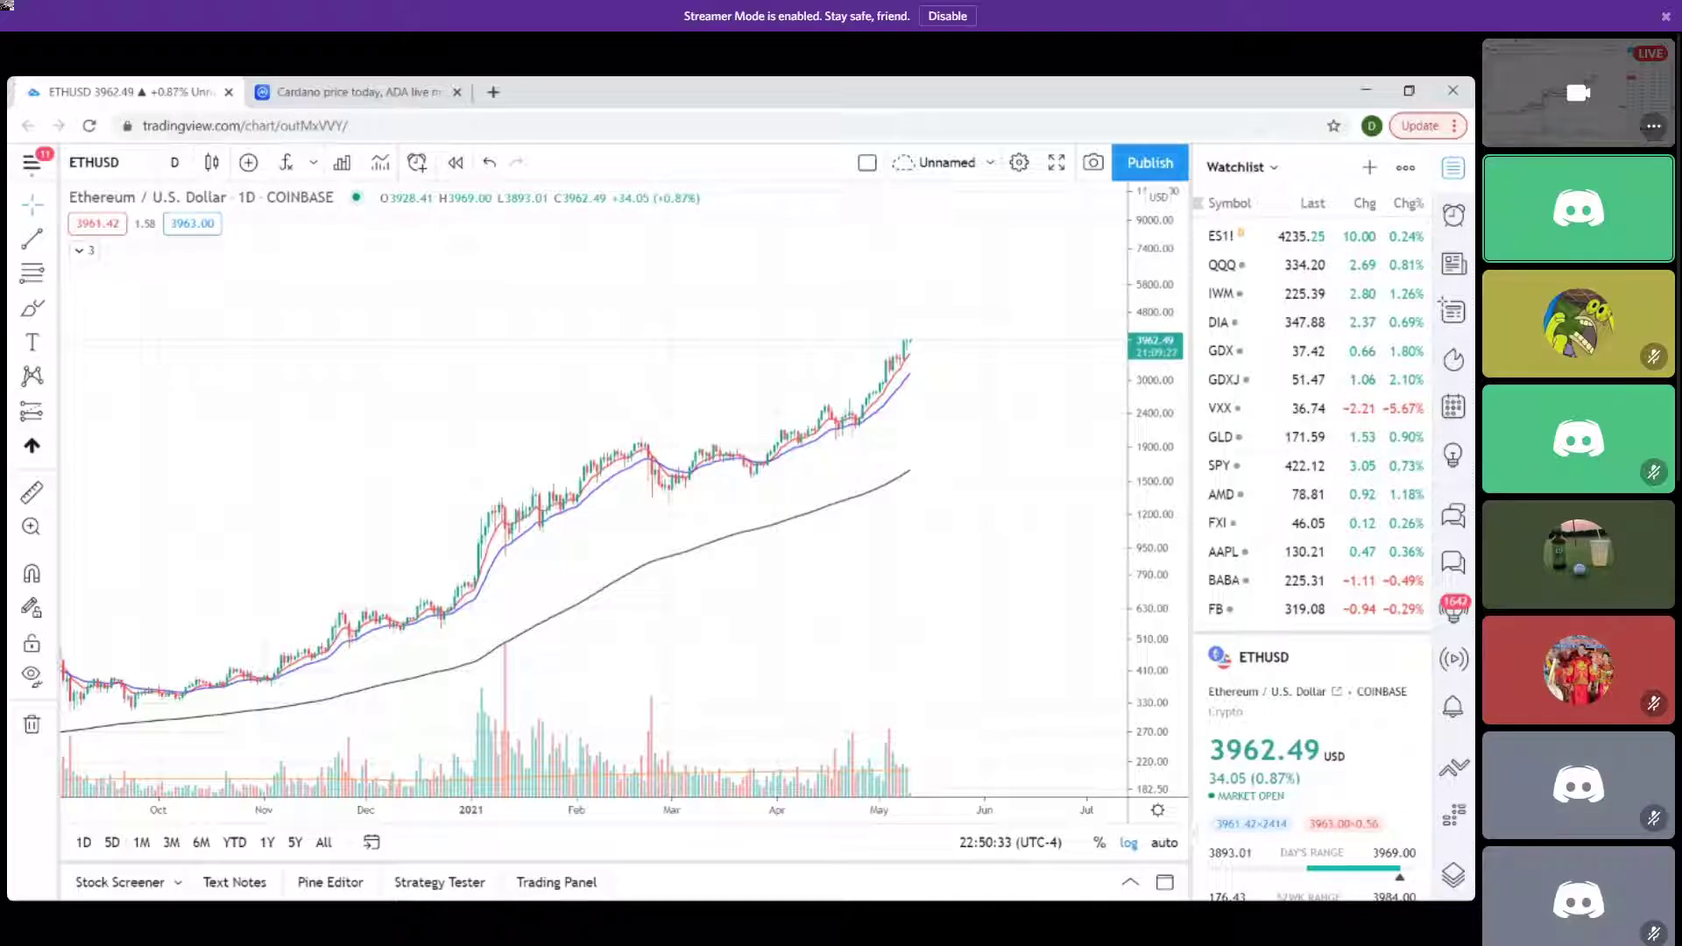
Search for DOGEUSD and load the Binance Dogecoin chart in place of Ethereum.
left_click(120, 173)
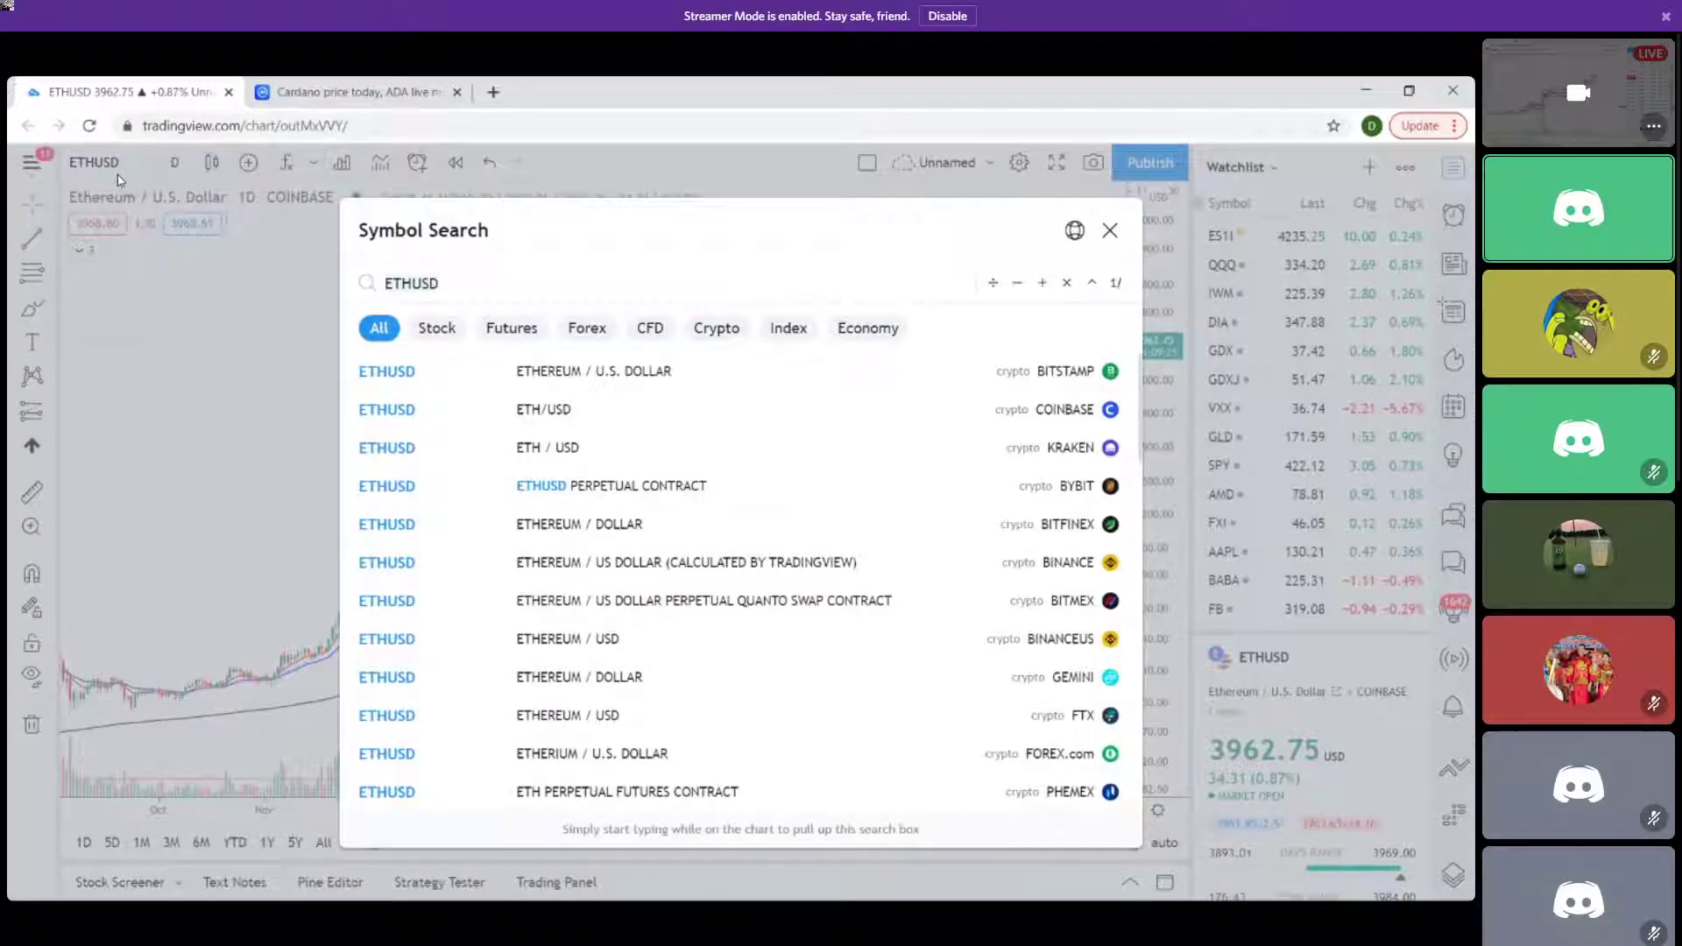
type("DOGEUSD")
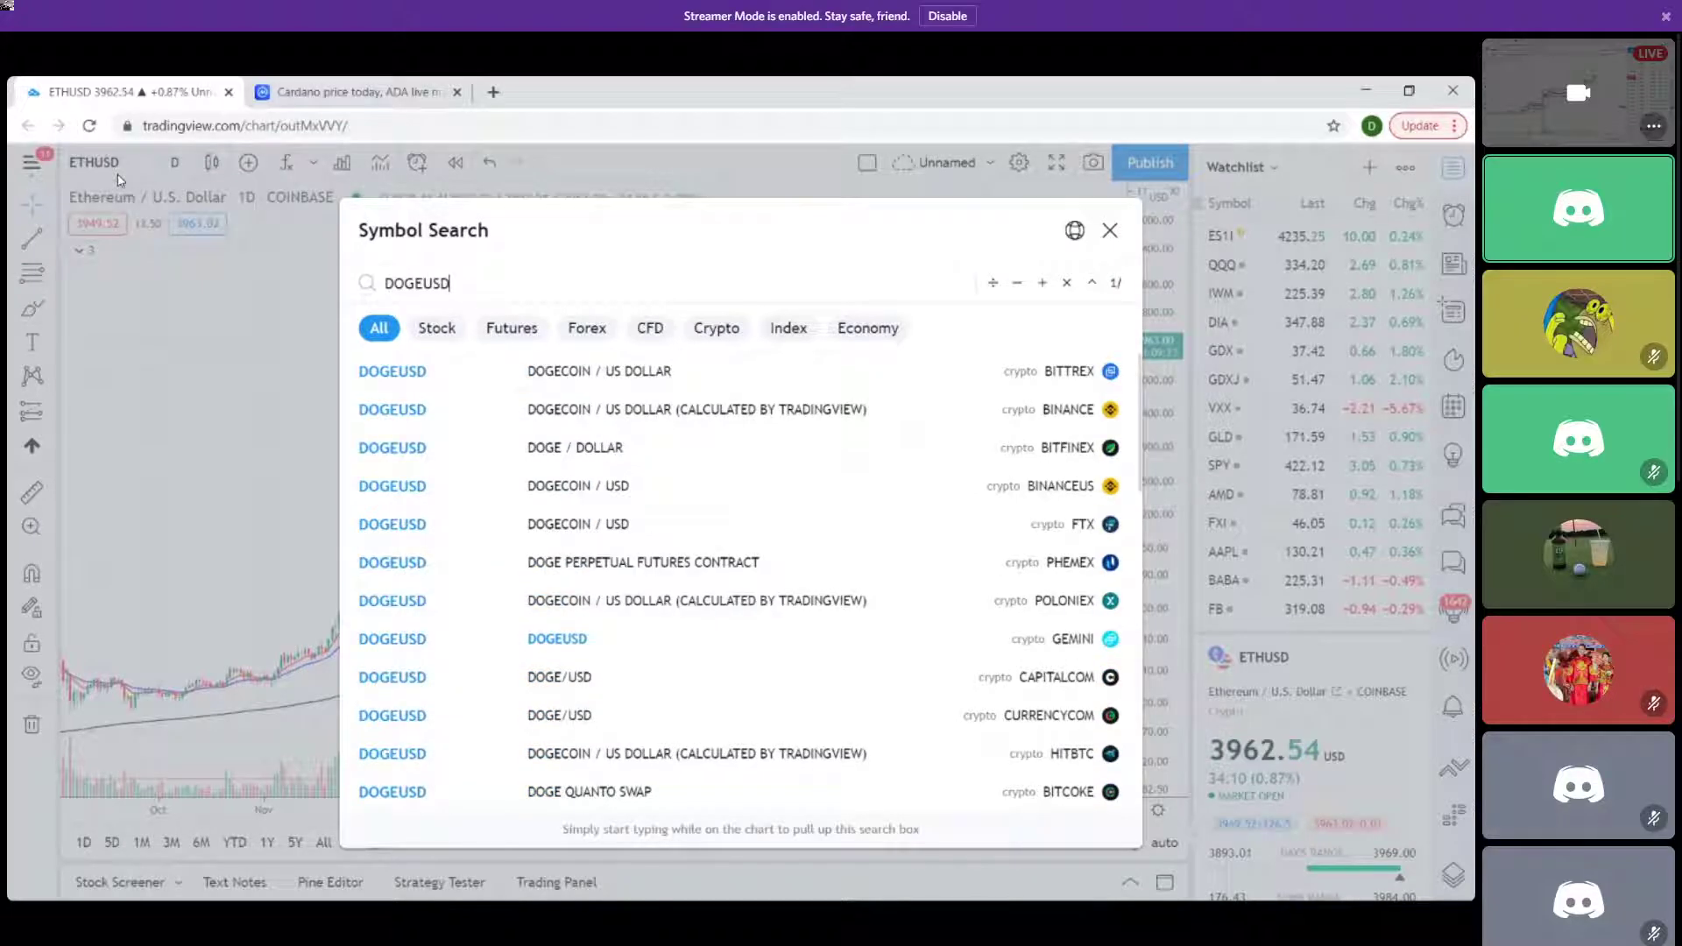
key("Down")
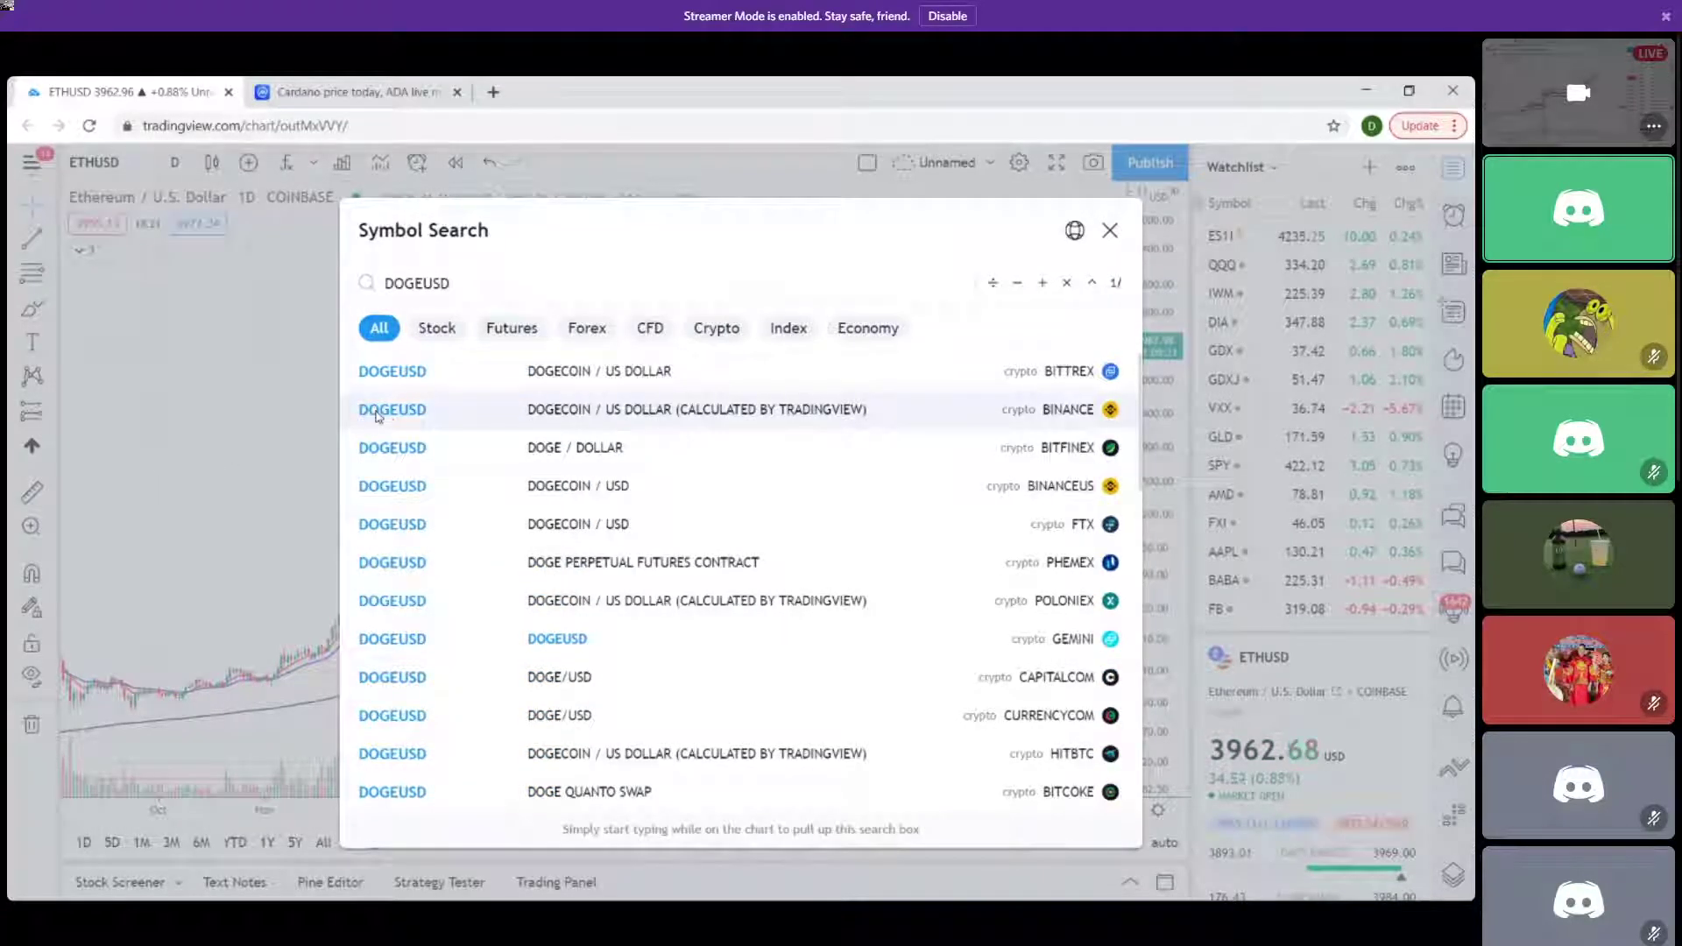
key("Return")
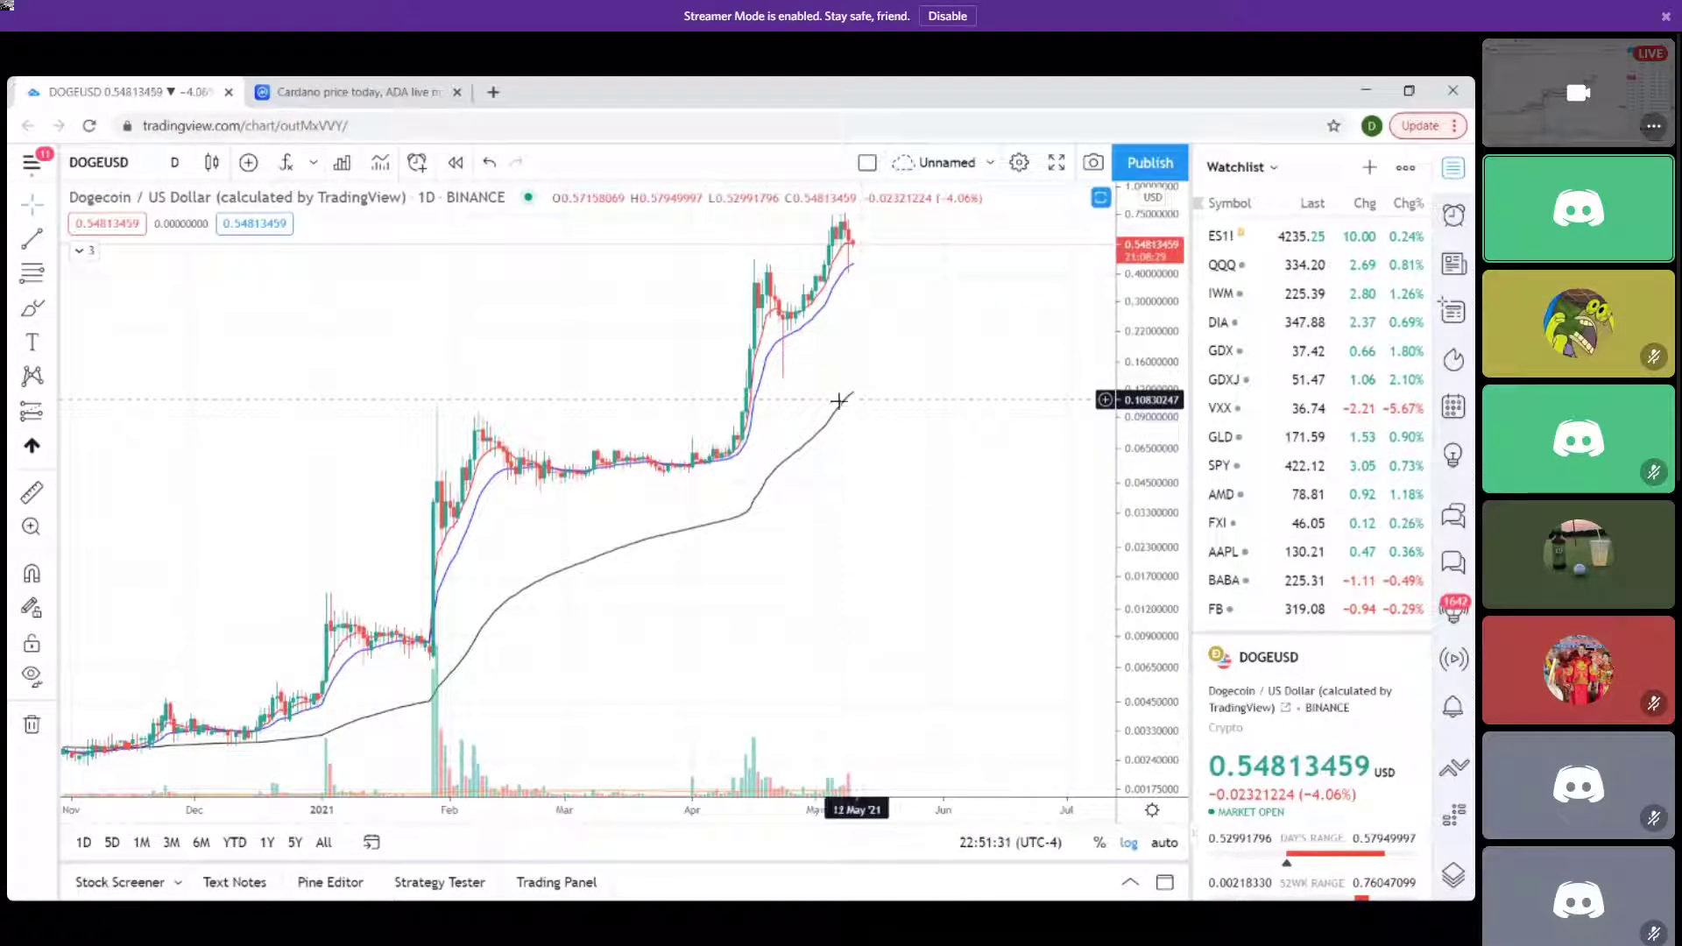
Load the Coinbase LTCUSD chart in place of Dogecoin and set it to the 1 week interval.
left_click(98, 162)
type("LT")
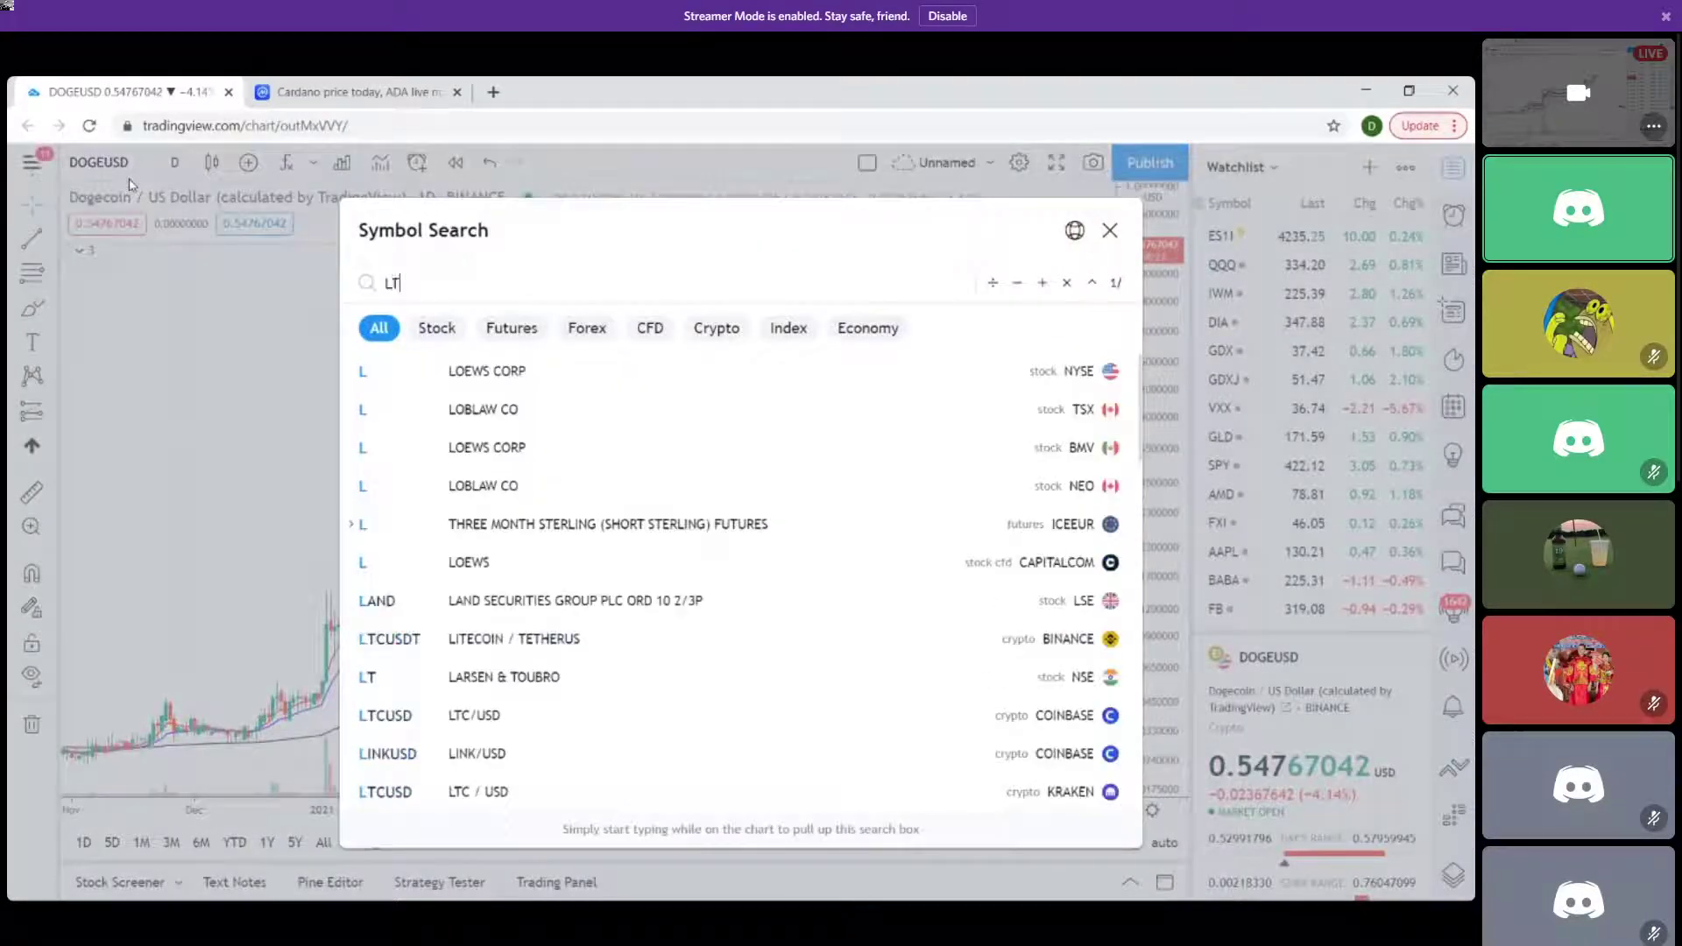
type("CUSD")
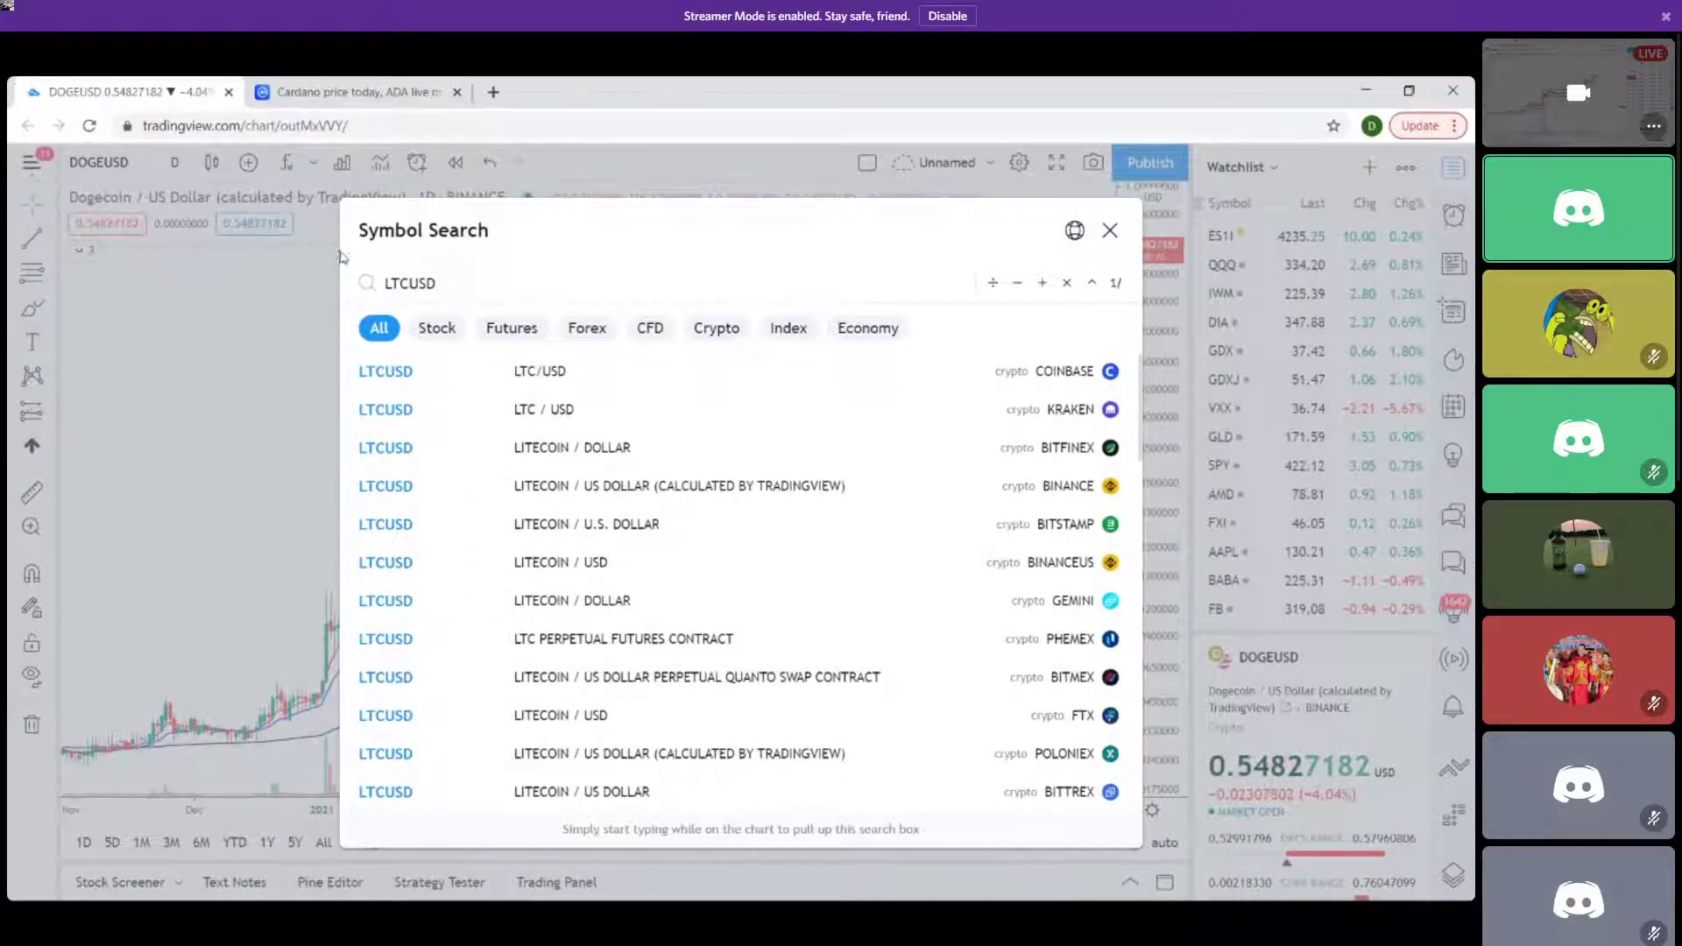
left_click(479, 371)
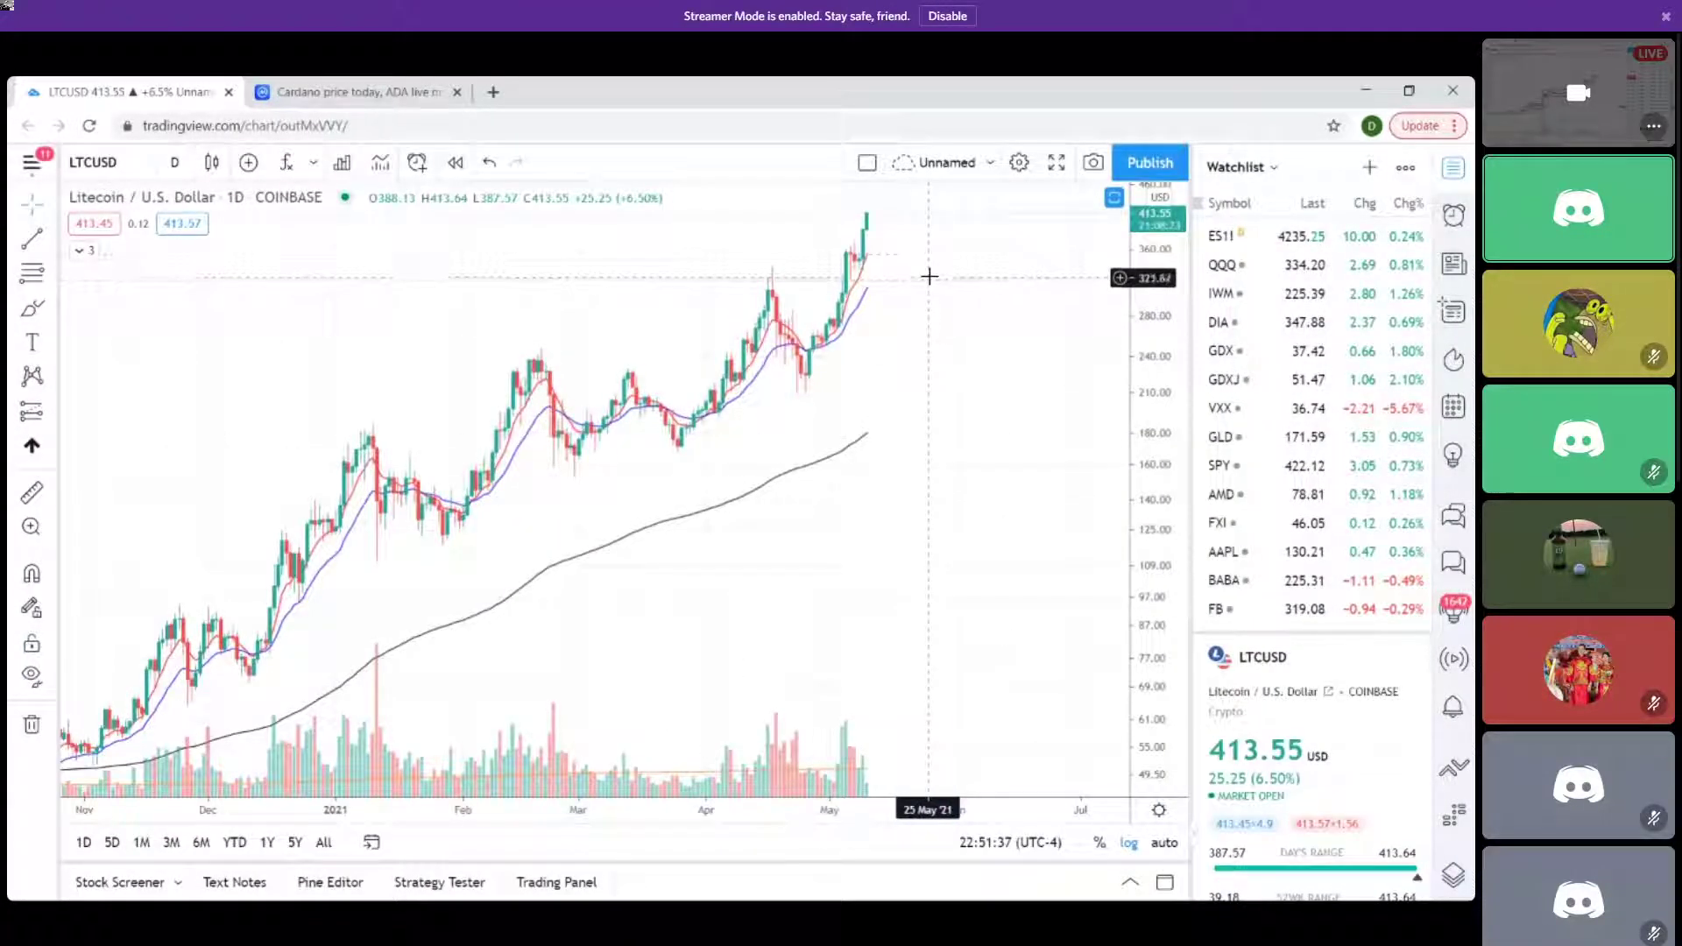
scroll(925, 368, "down", 1)
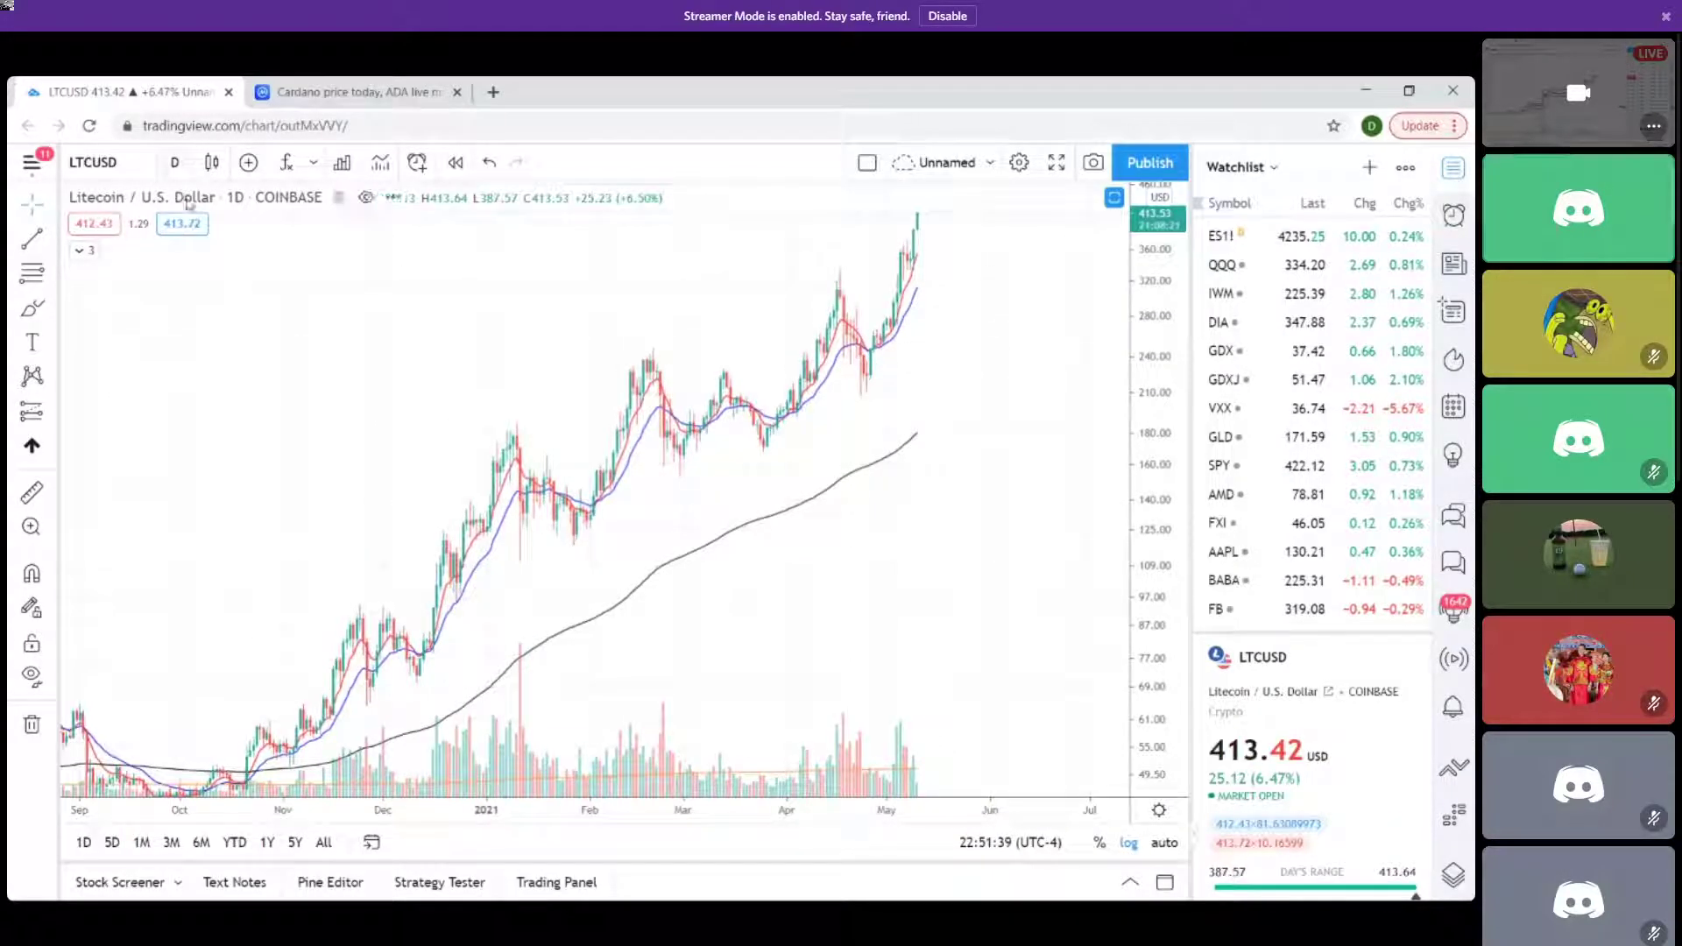
left_click(174, 162)
left_click(189, 821)
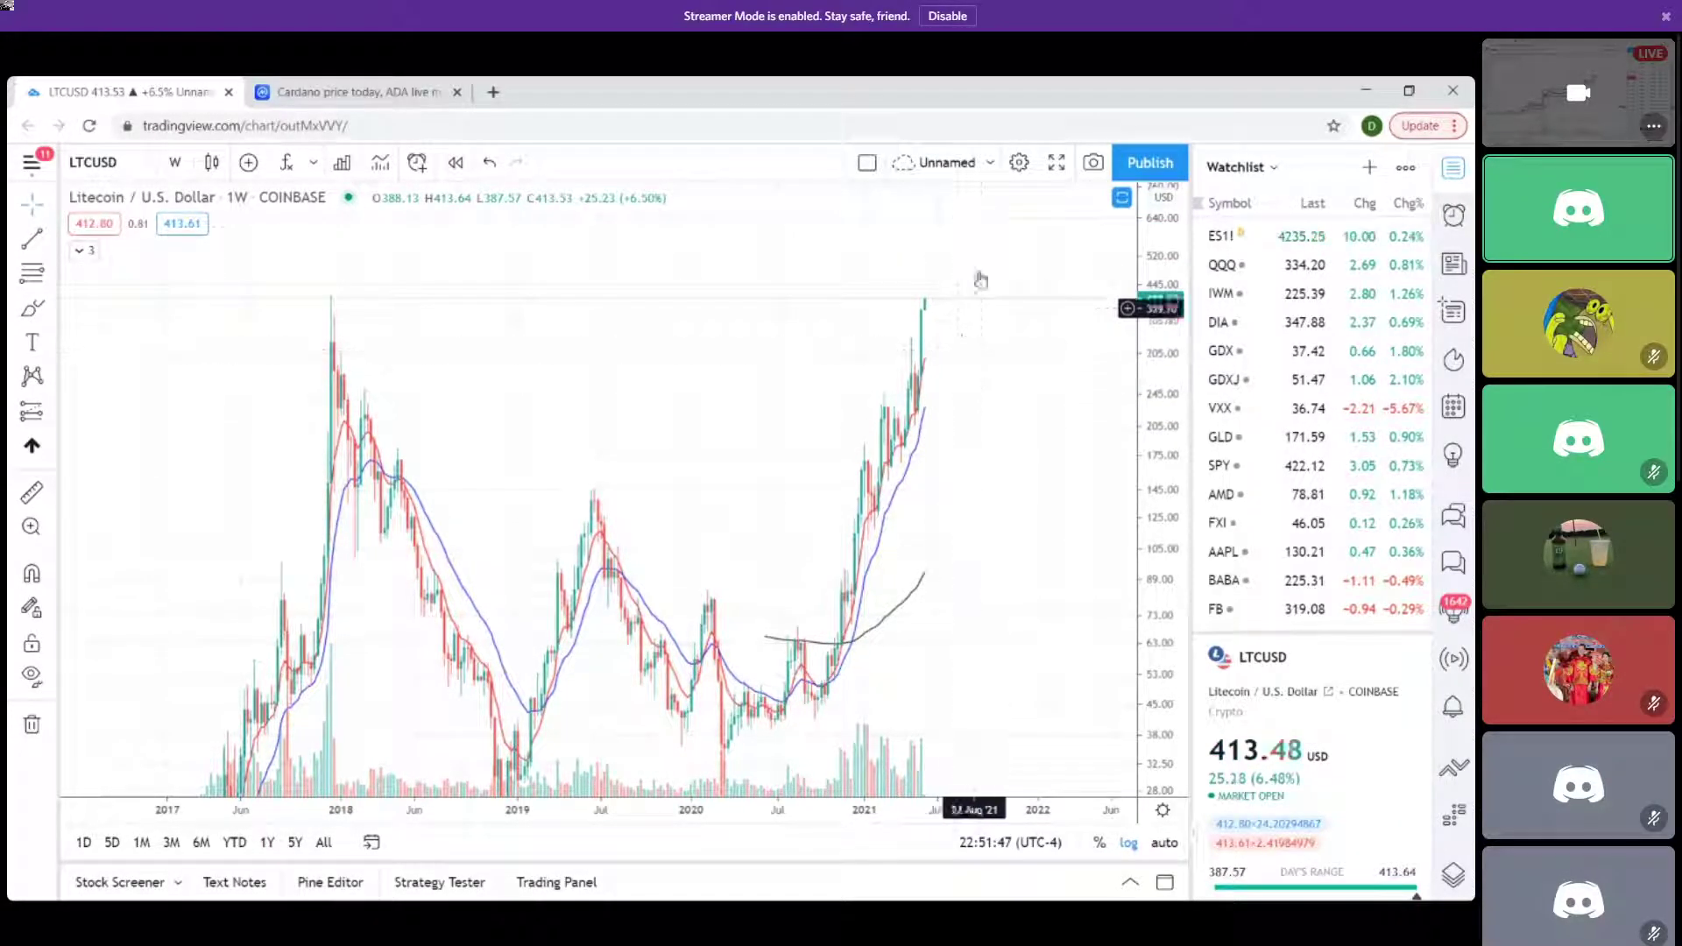
Trace Litecoin's steep late 2017 rally freehand on the weekly chart, and remove the strokes.
left_click_drag(646, 450, 638, 387)
scroll(639, 388, "up", 3)
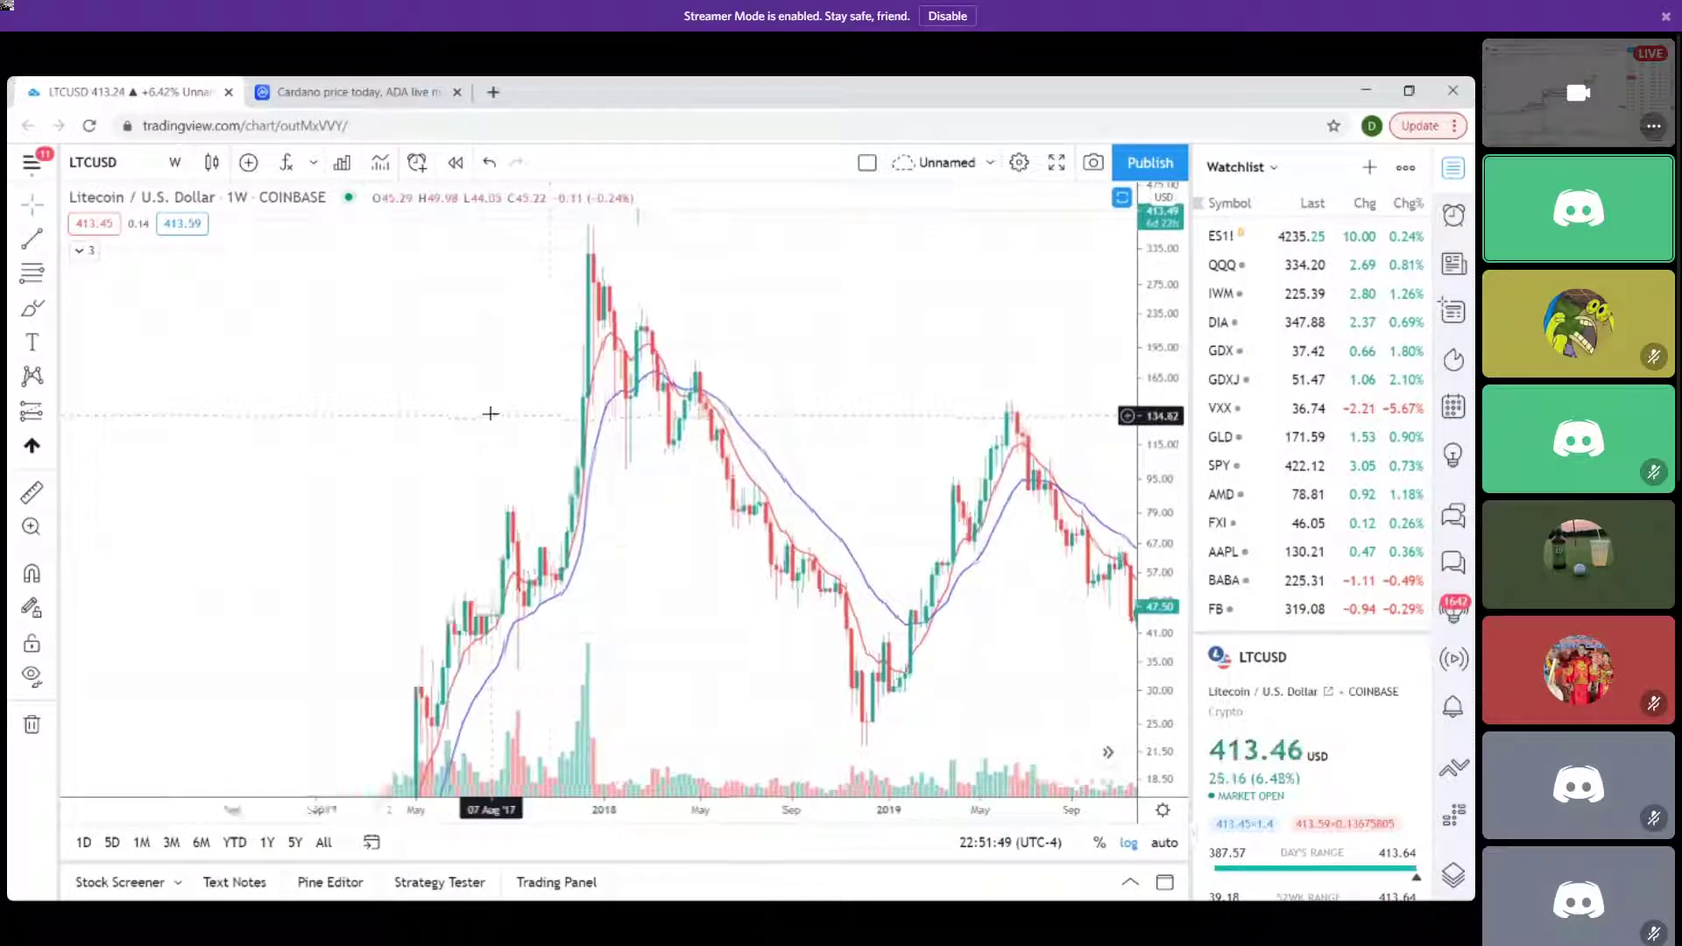
left_click_drag(508, 544, 800, 639)
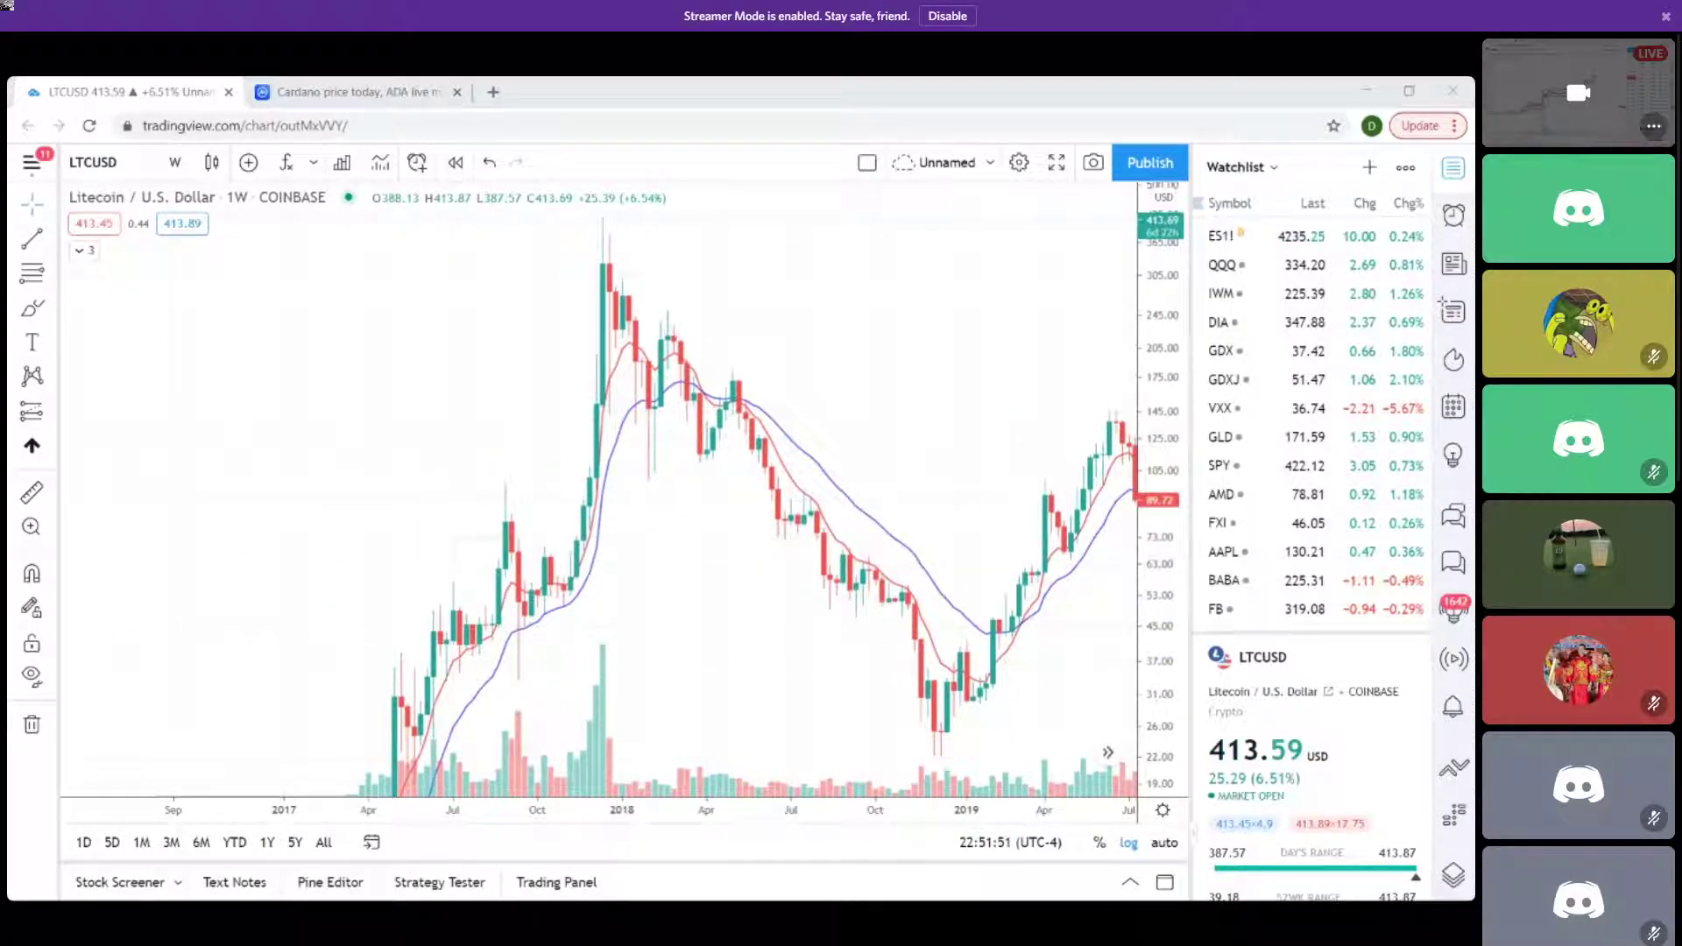
mouse_move(569, 587)
left_mouse_down()
mouse_move(597, 495)
mouse_move(620, 238)
left_mouse_up()
left_click_drag(588, 556, 589, 536)
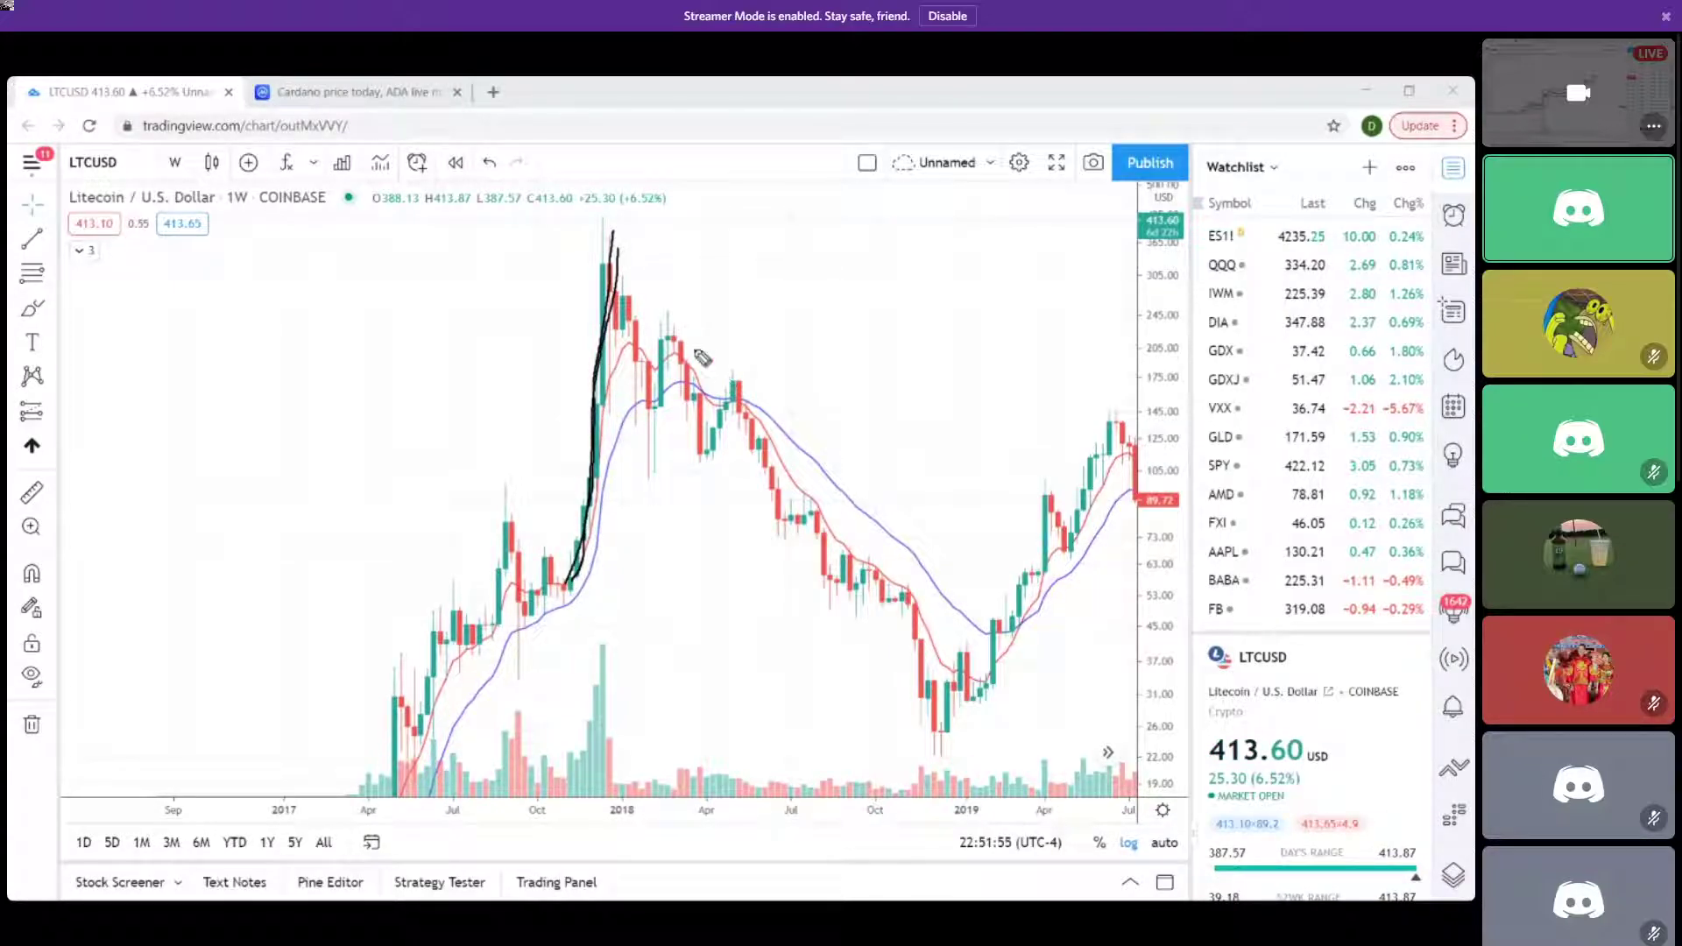
key("ctrl+z")
key("ctrl+z")
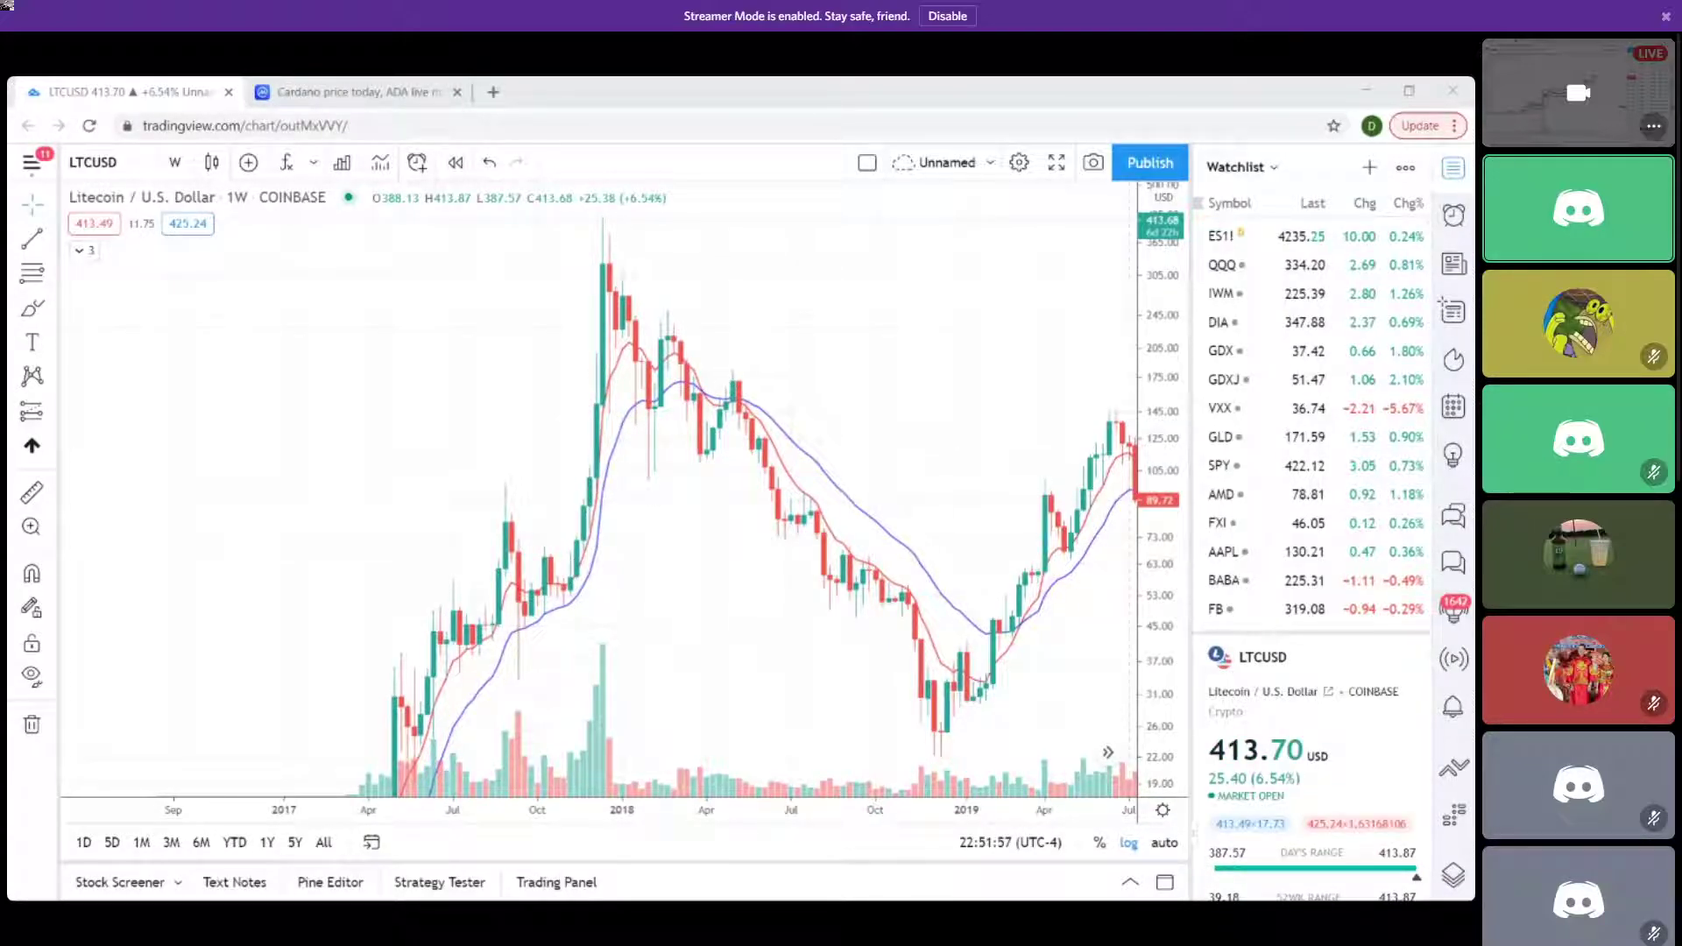
Compare Litecoin's 2021 advance with its late 2017 peak on the weekly chart.
scroll(800, 415, "right", 5)
scroll(931, 470, "right", 3)
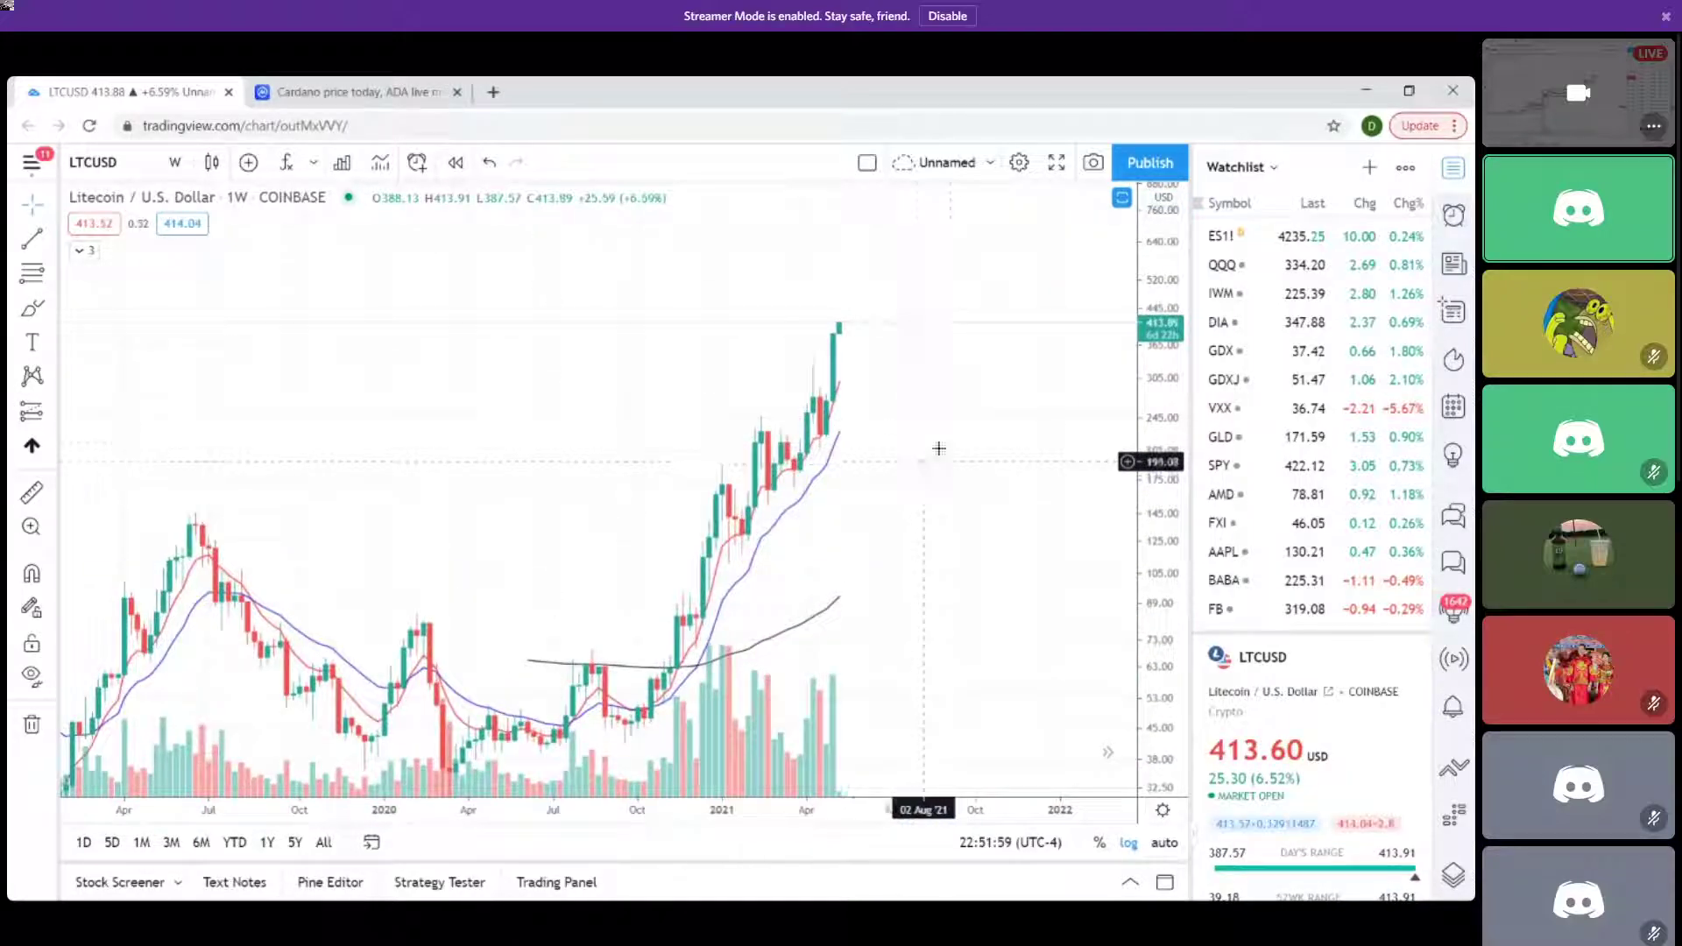
scroll(936, 447, "down", 3)
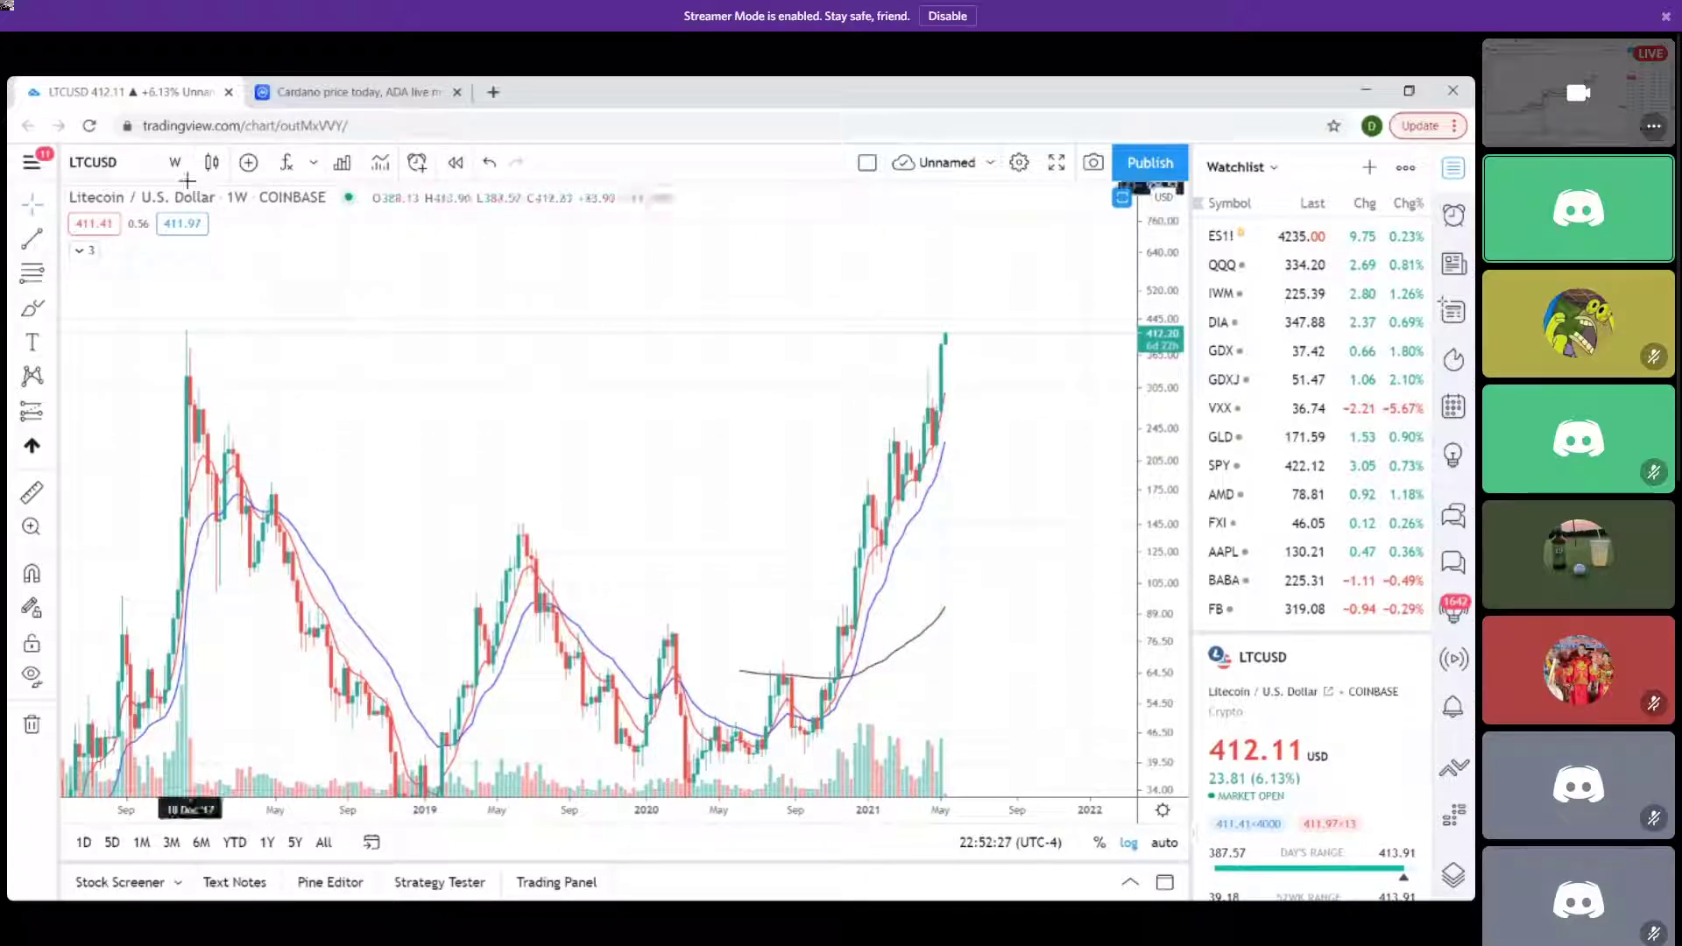
Search for XLMUSD and load the Binance Stellar chart in place of Litecoin.
left_click(121, 165)
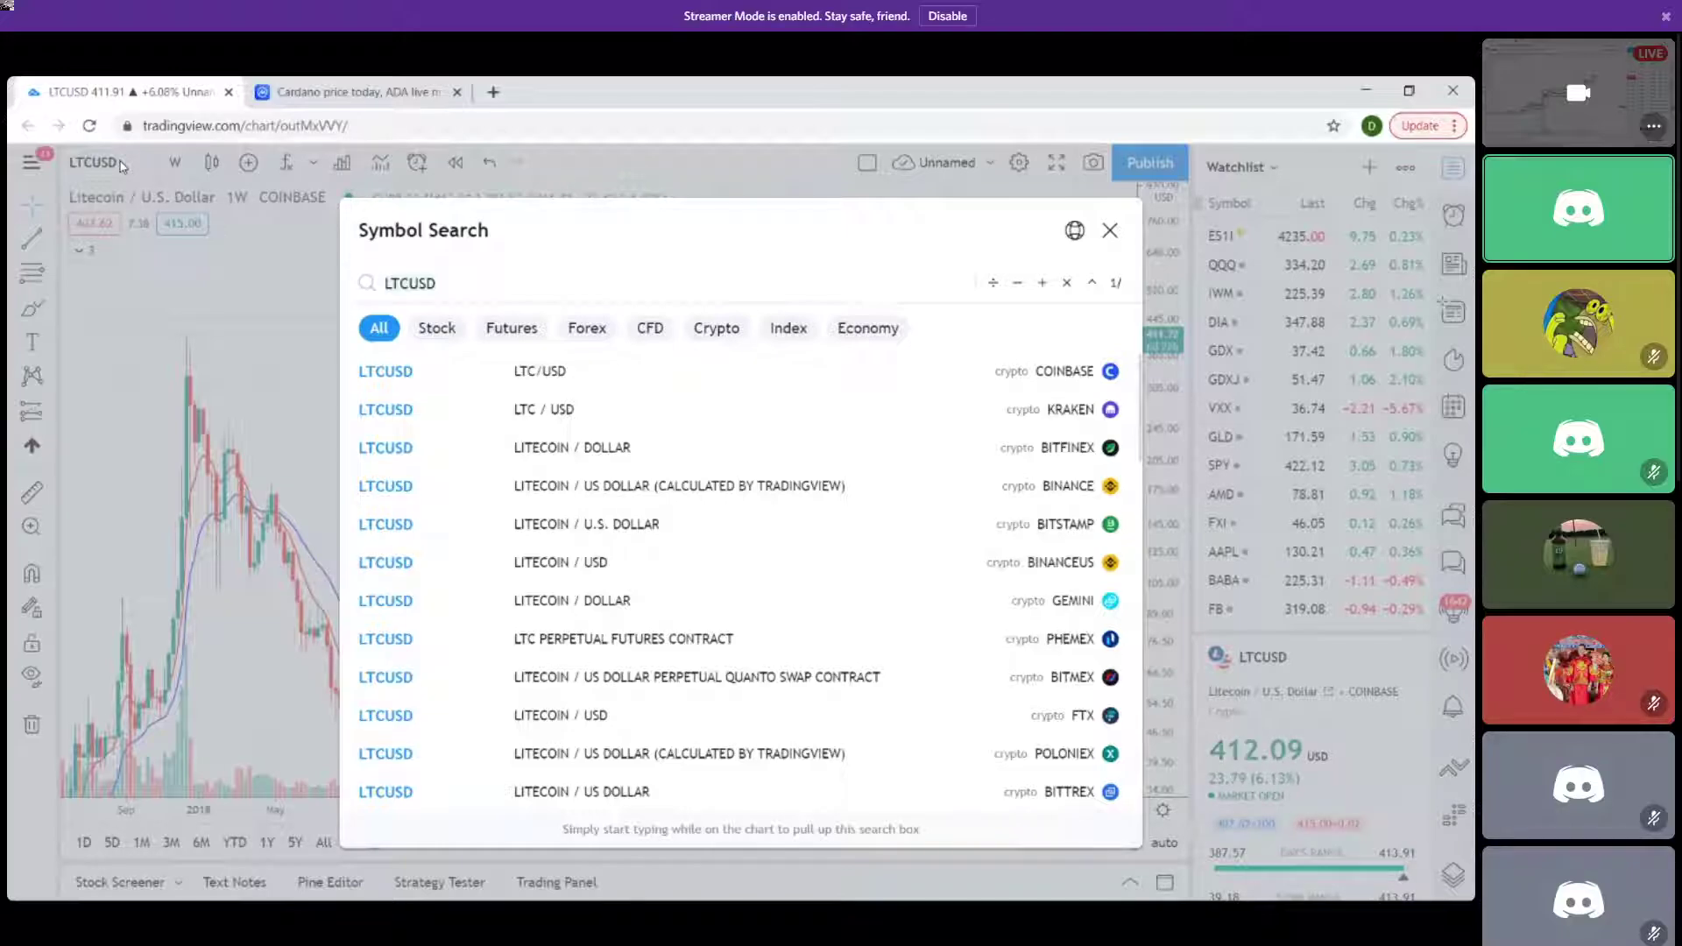
type("XLMUSD")
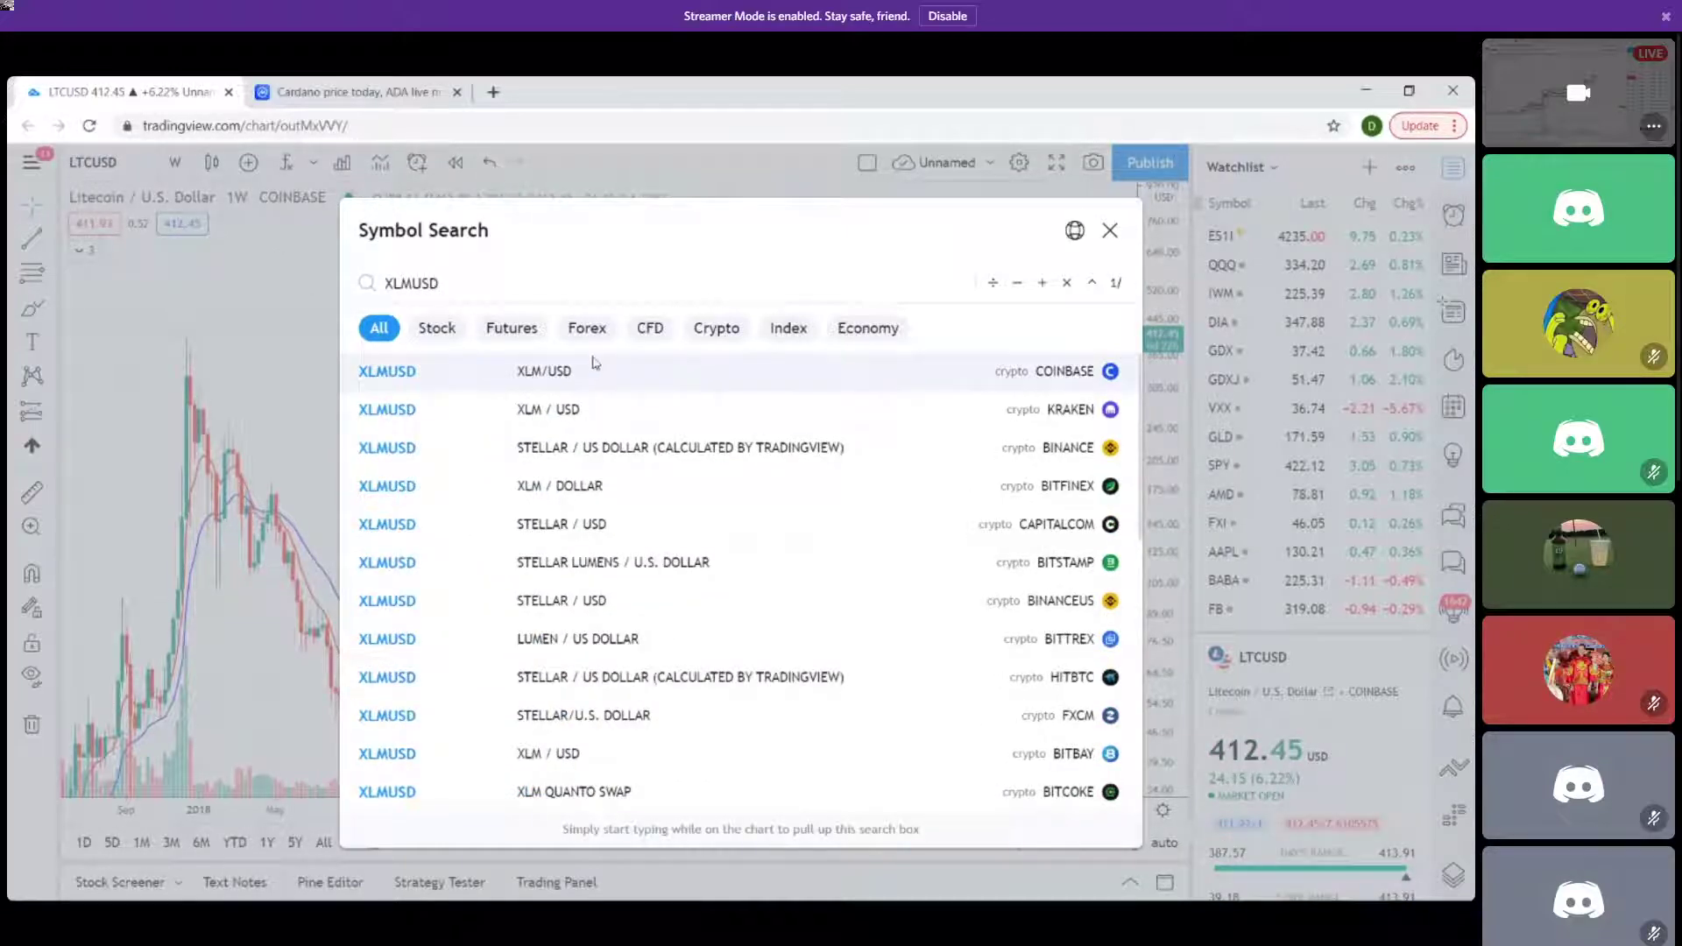
left_click(515, 450)
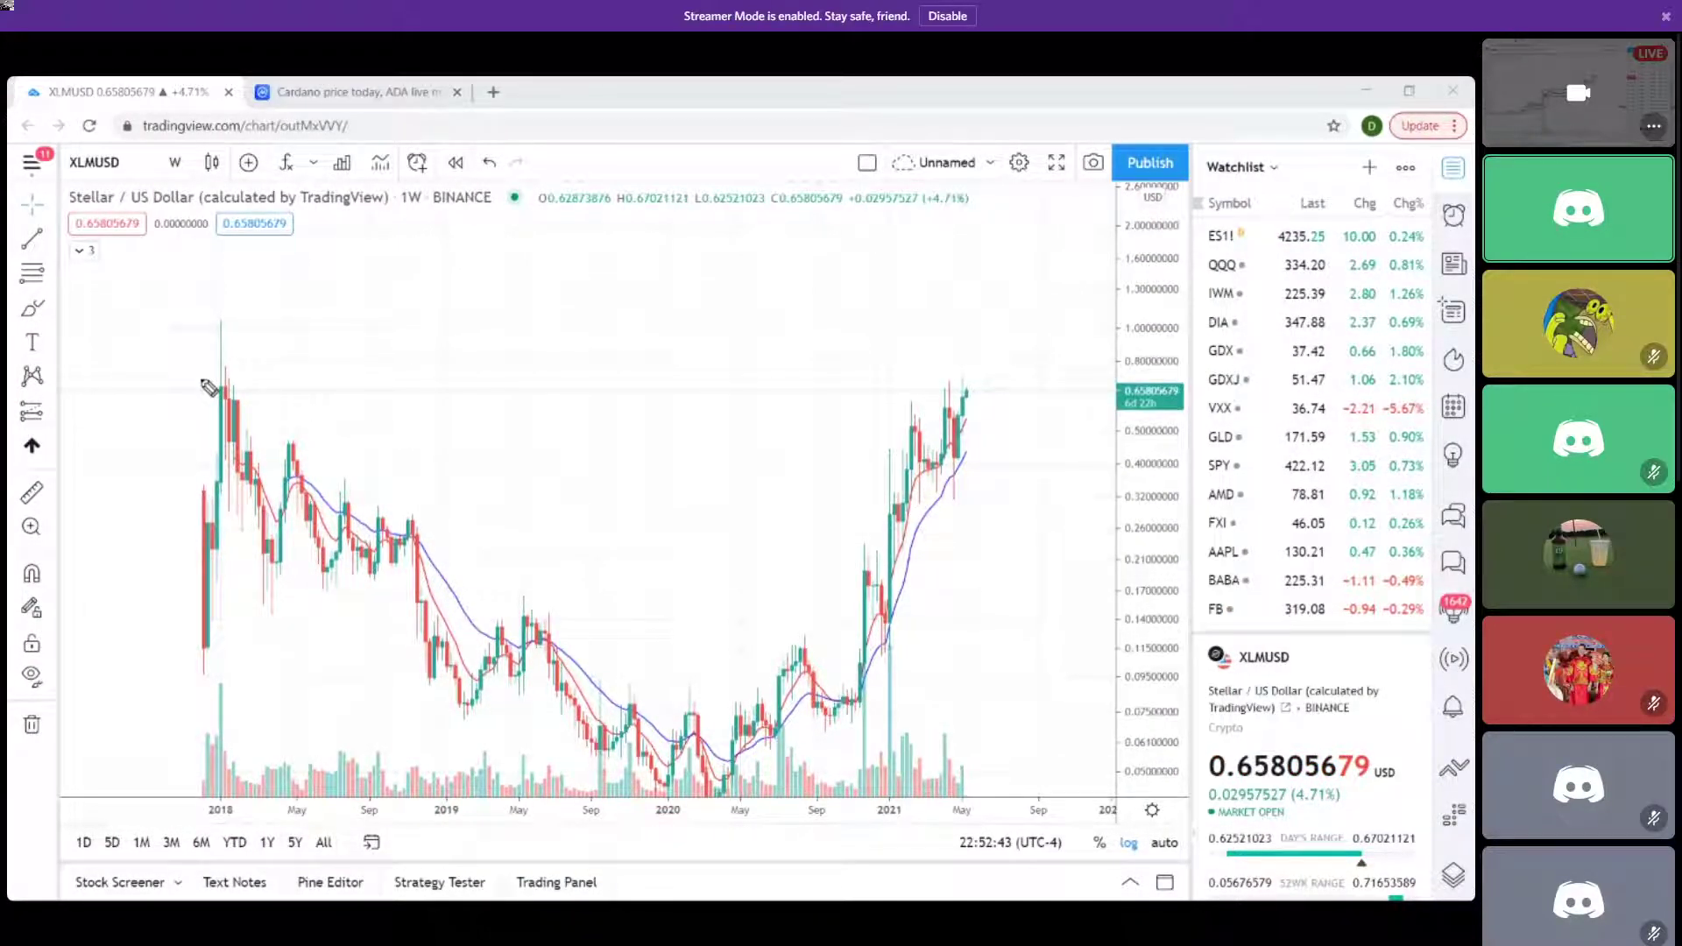
Mark Stellar's early 2018 peak and its 2021 highs freehand on the weekly chart, and remove the strokes.
left_click_drag(201, 380, 242, 375)
left_click_drag(942, 386, 1008, 406)
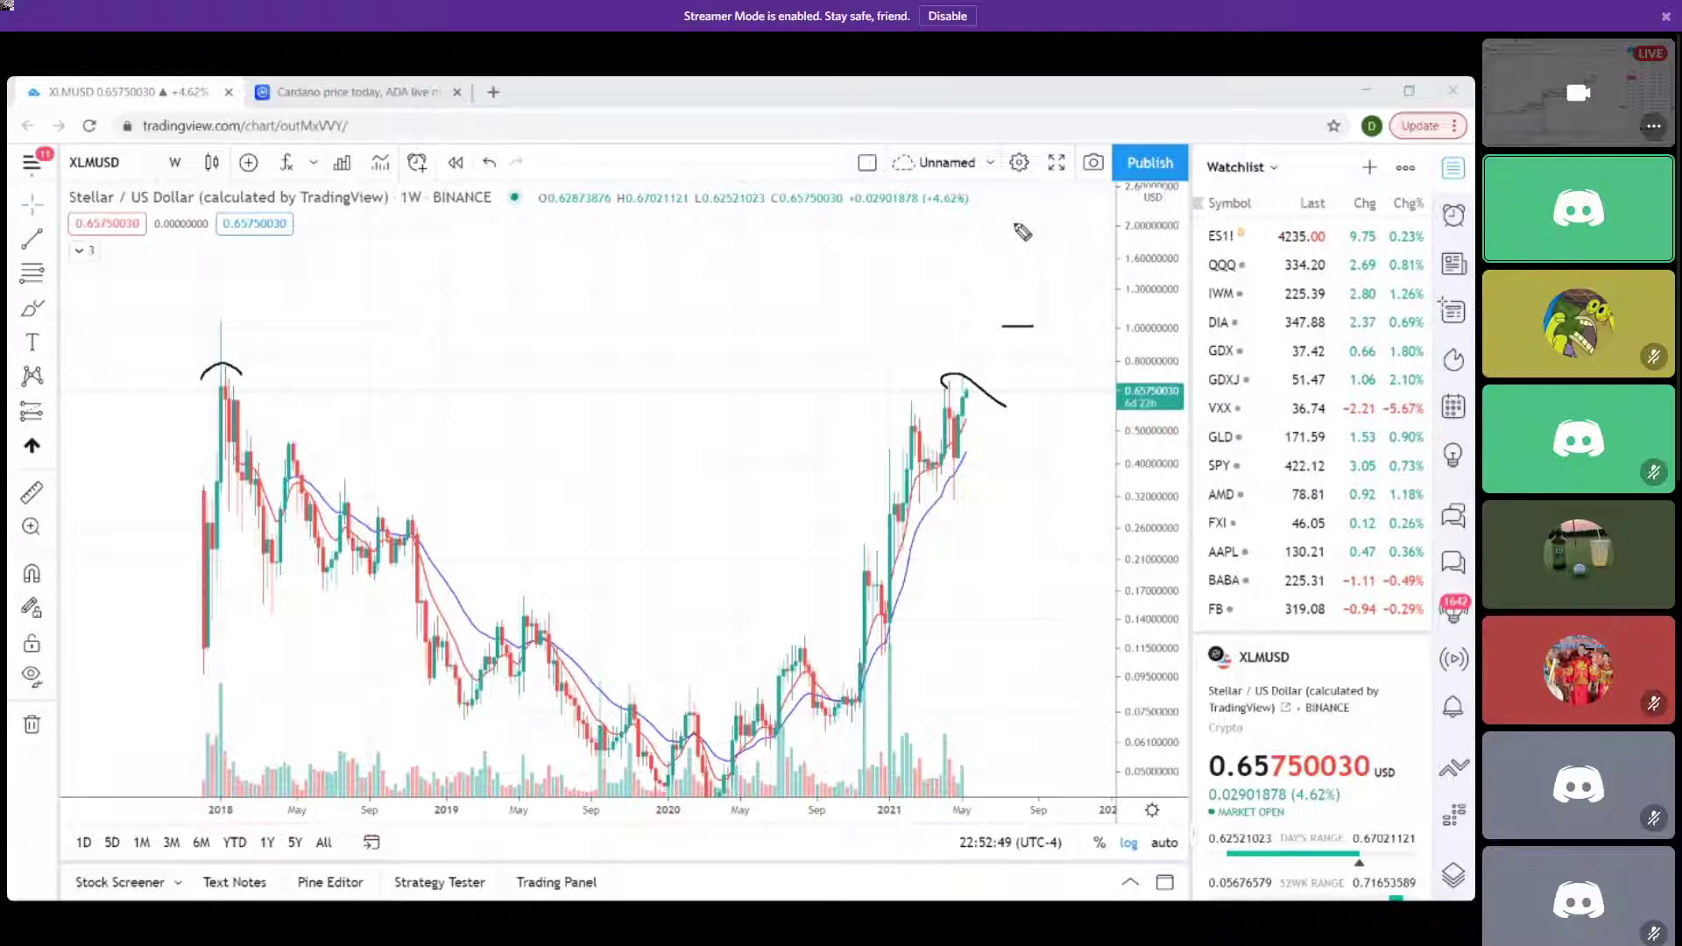
key("Escape")
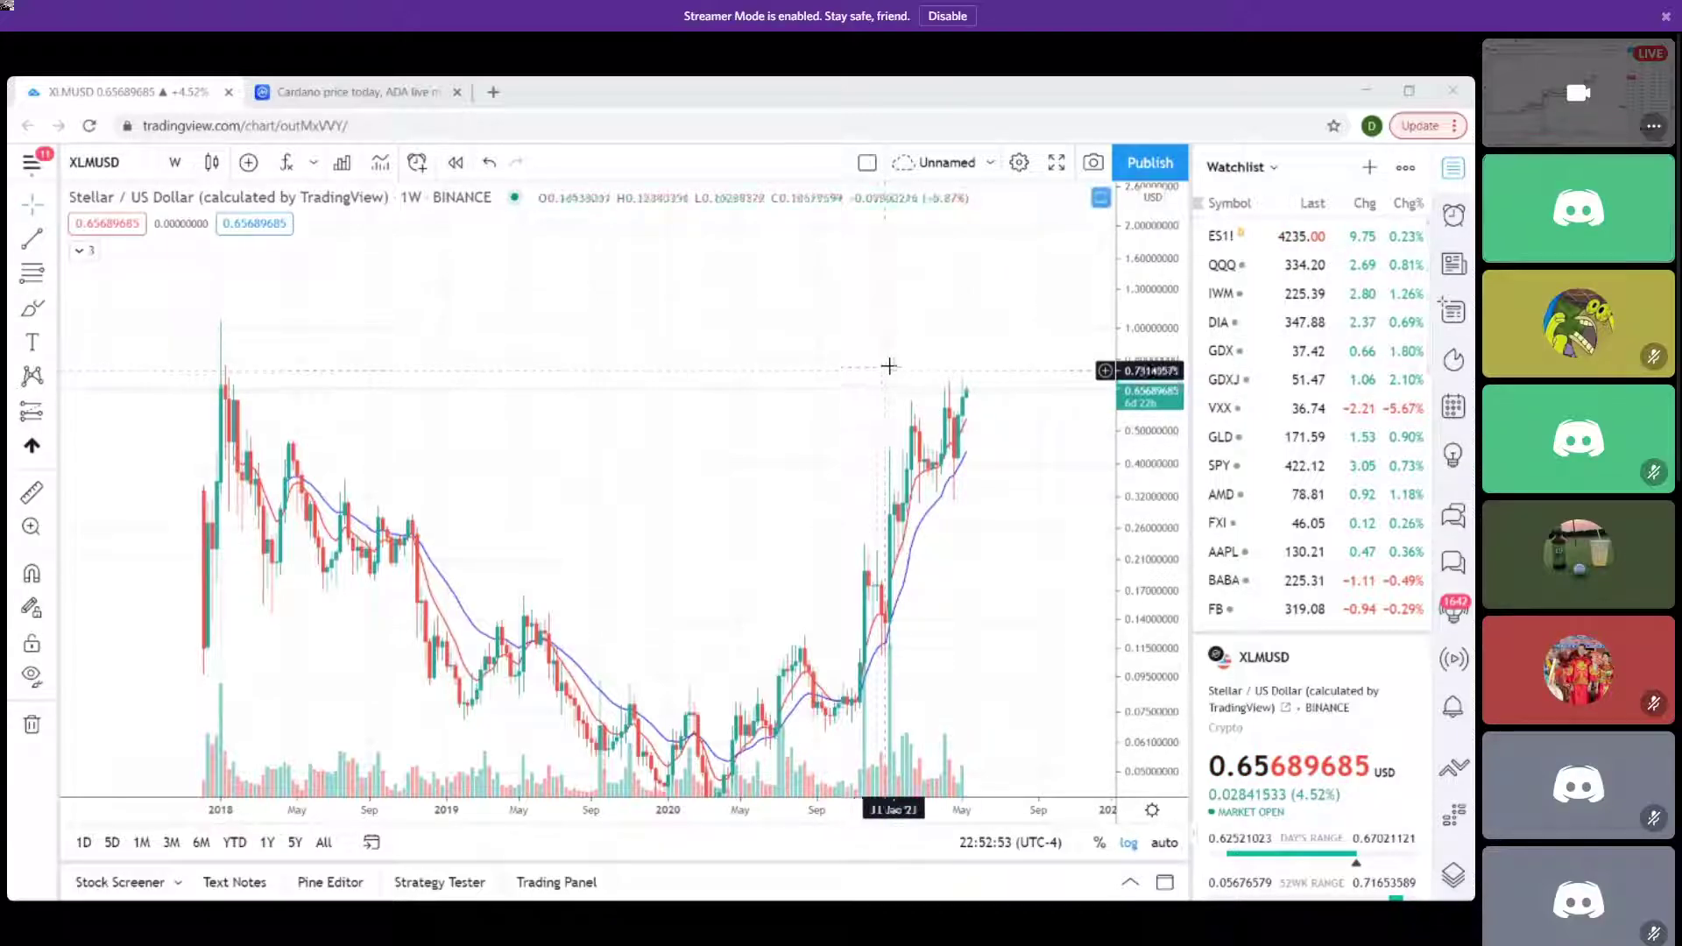
scroll(993, 524, "down", 1)
scroll(1017, 535, "up", 3)
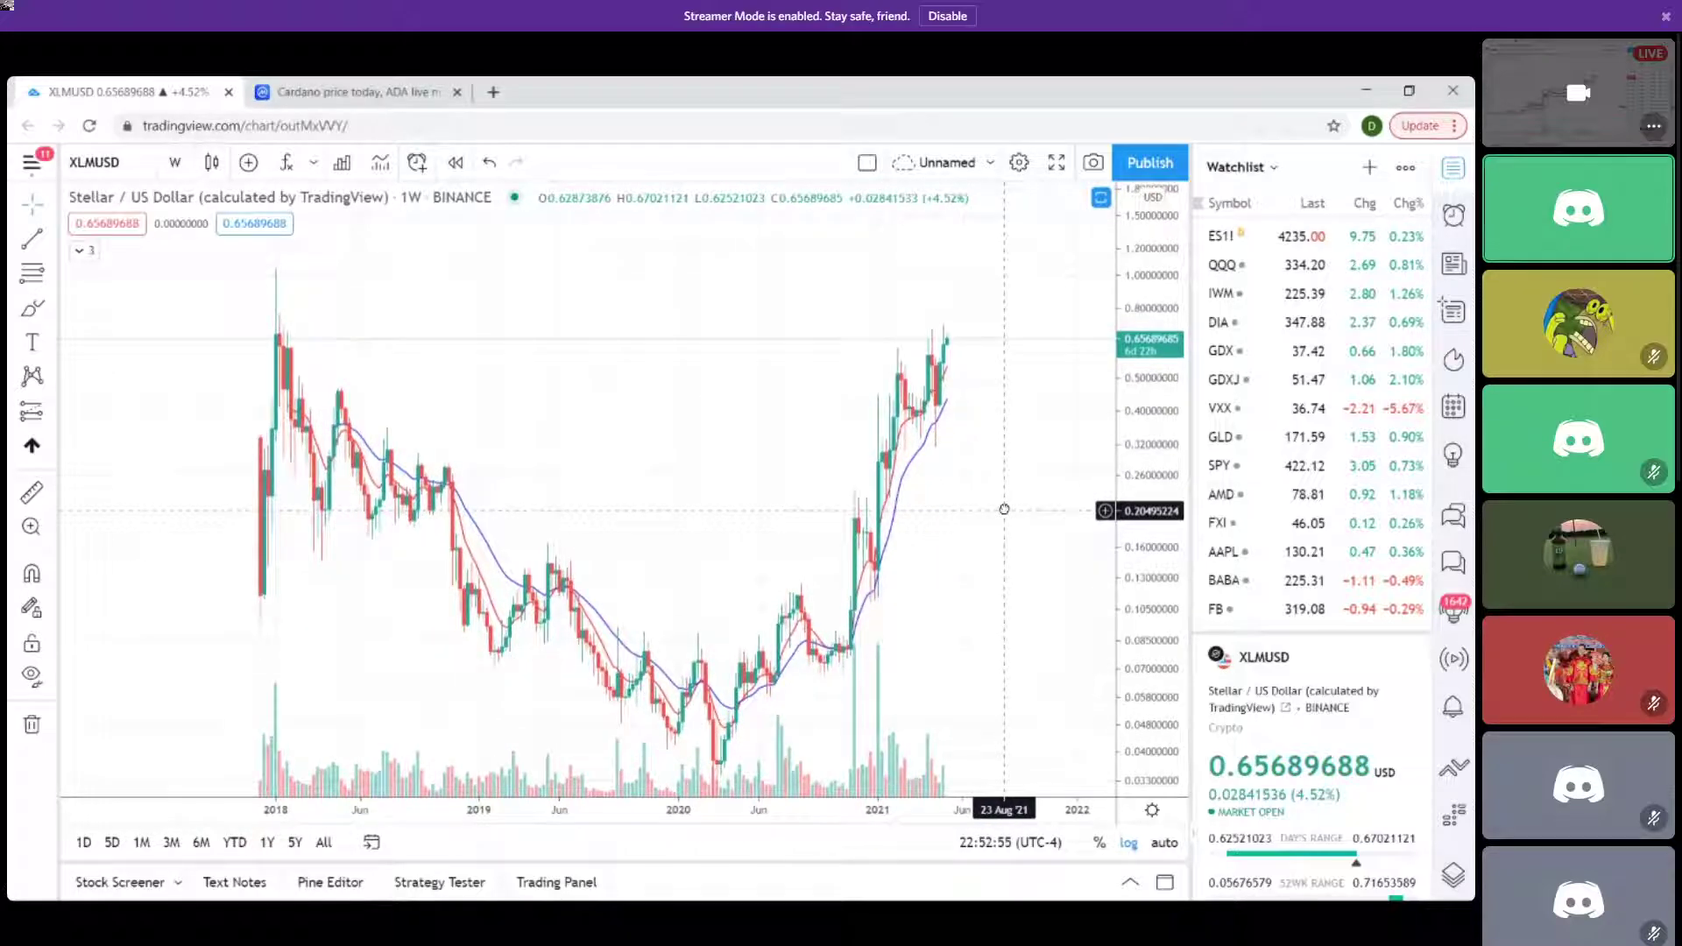
scroll(994, 512, "left", 1)
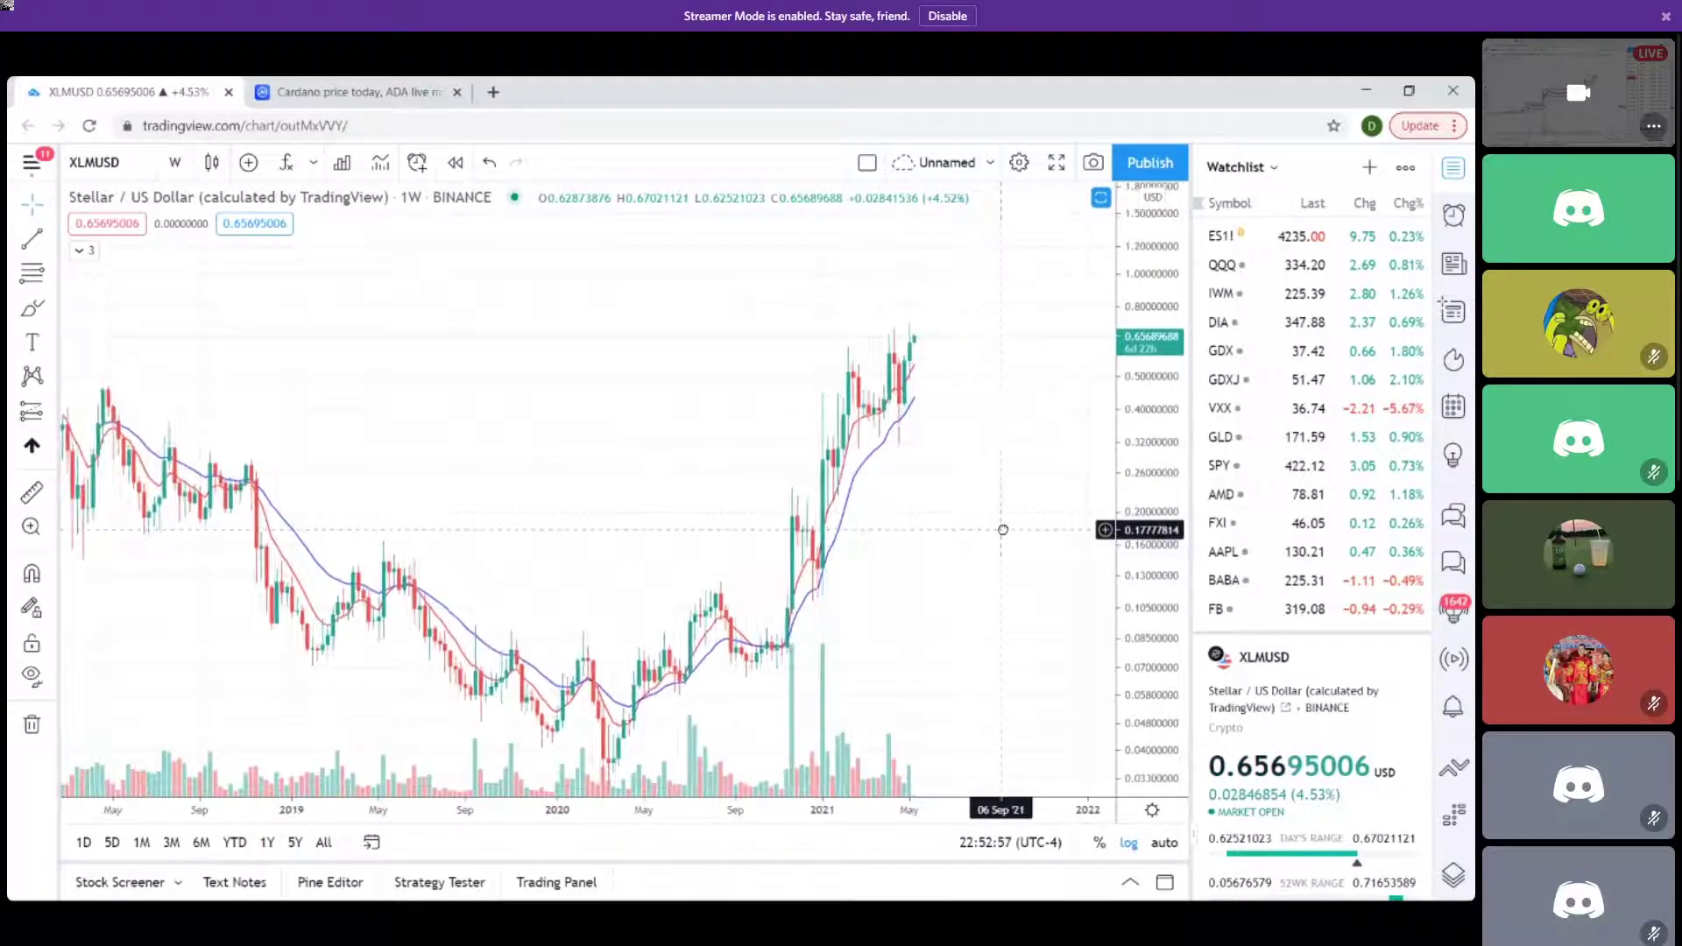
scroll(638, 488, "left", 6)
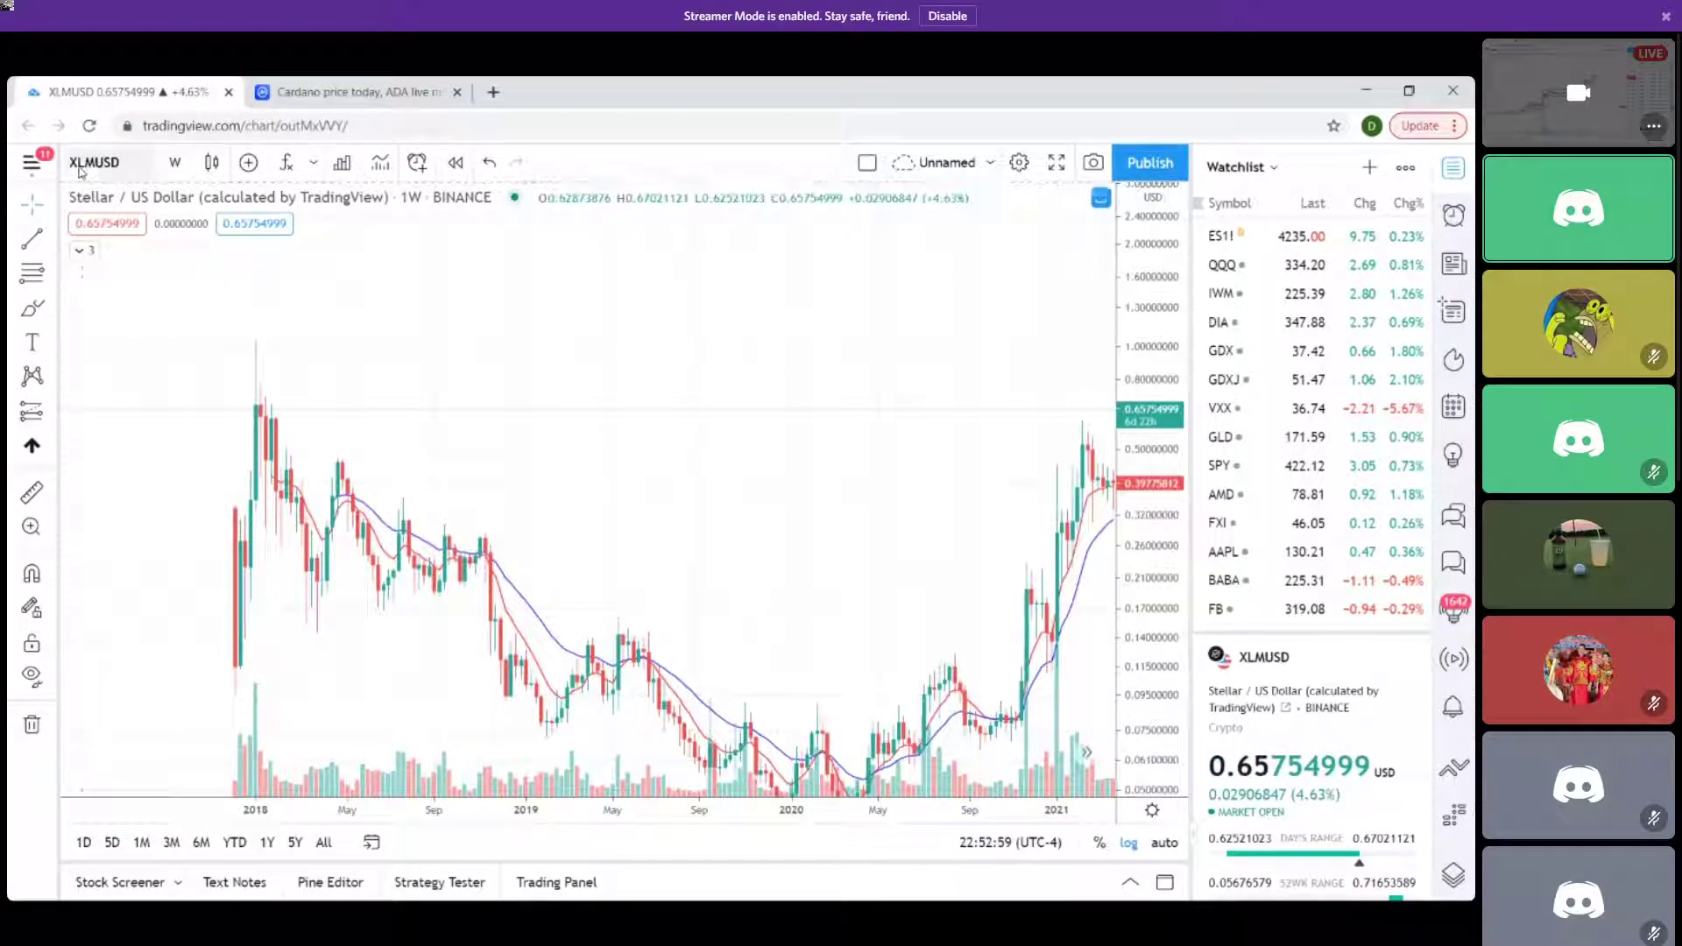
Load the Binance SNXUSD chart in place of Stellar and review its full weekly price history.
left_click(111, 169)
type("SNXUSD")
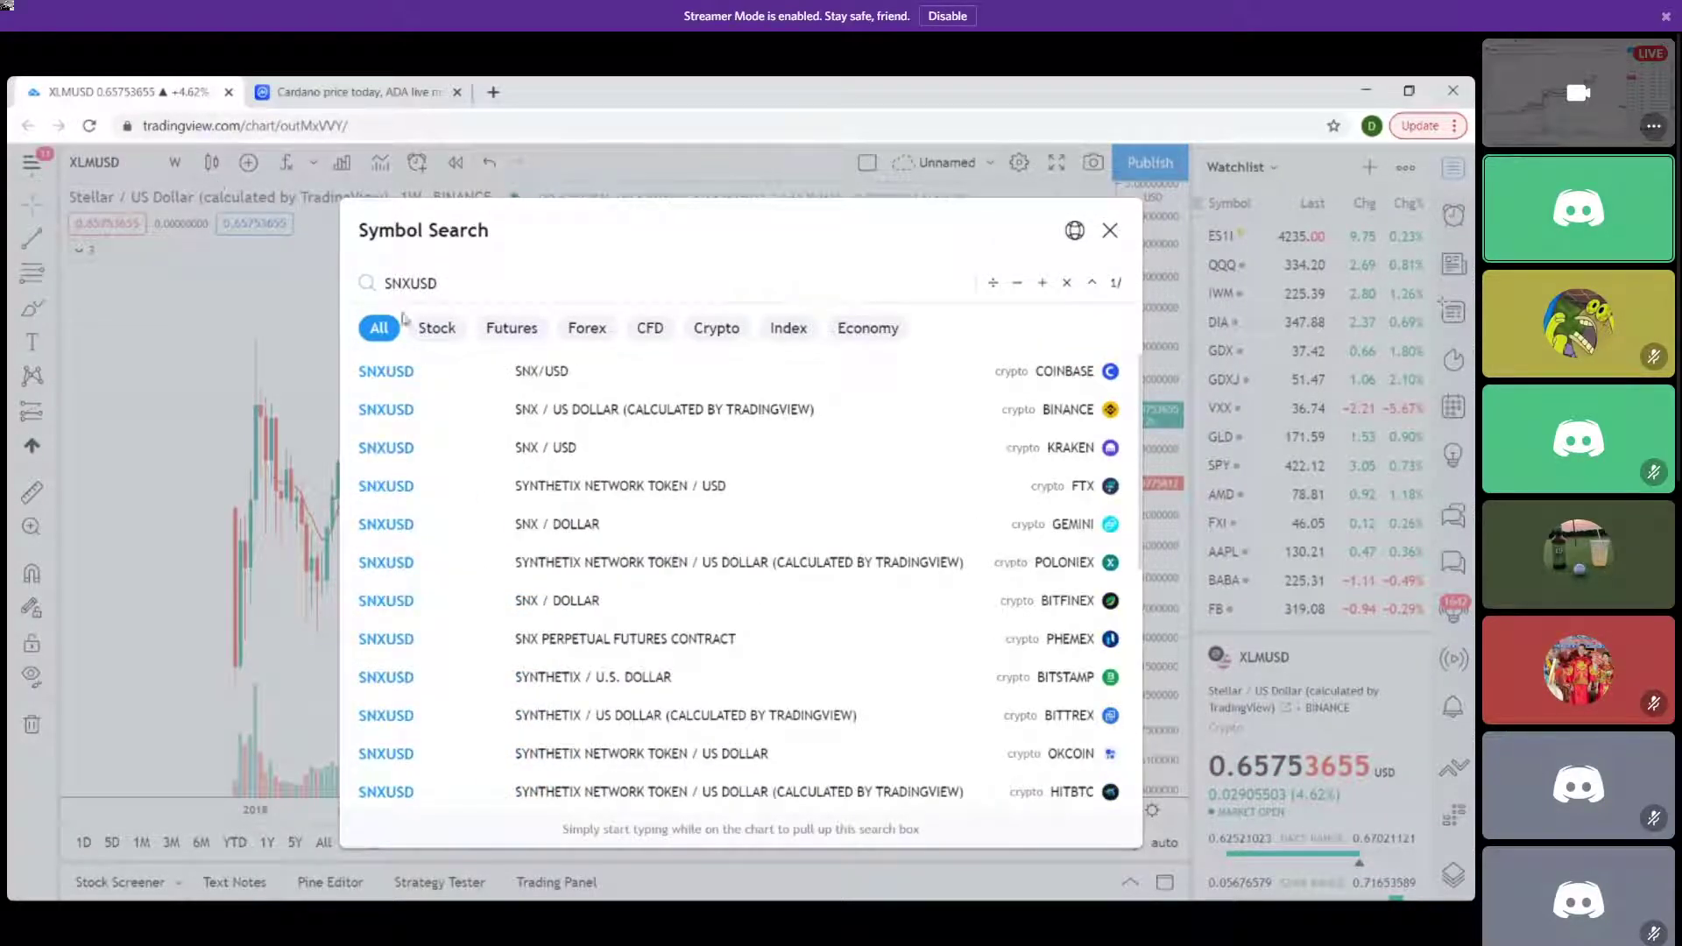
left_click(465, 409)
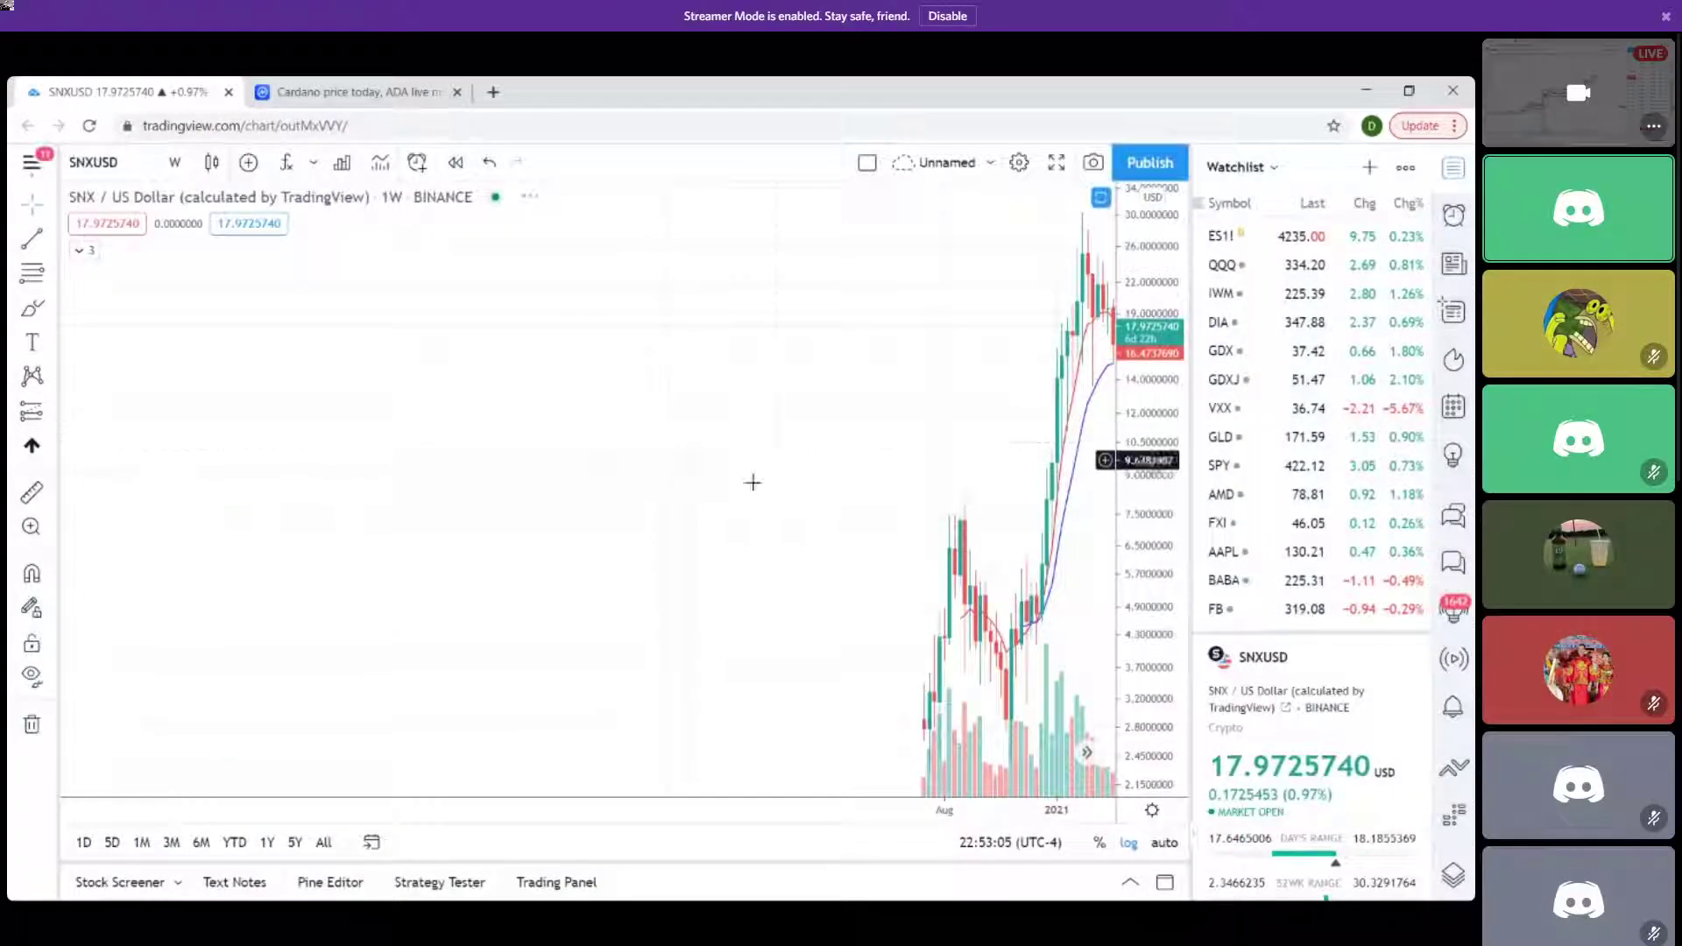
left_click_drag(750, 481, 552, 439)
left_click_drag(1099, 576, 912, 555)
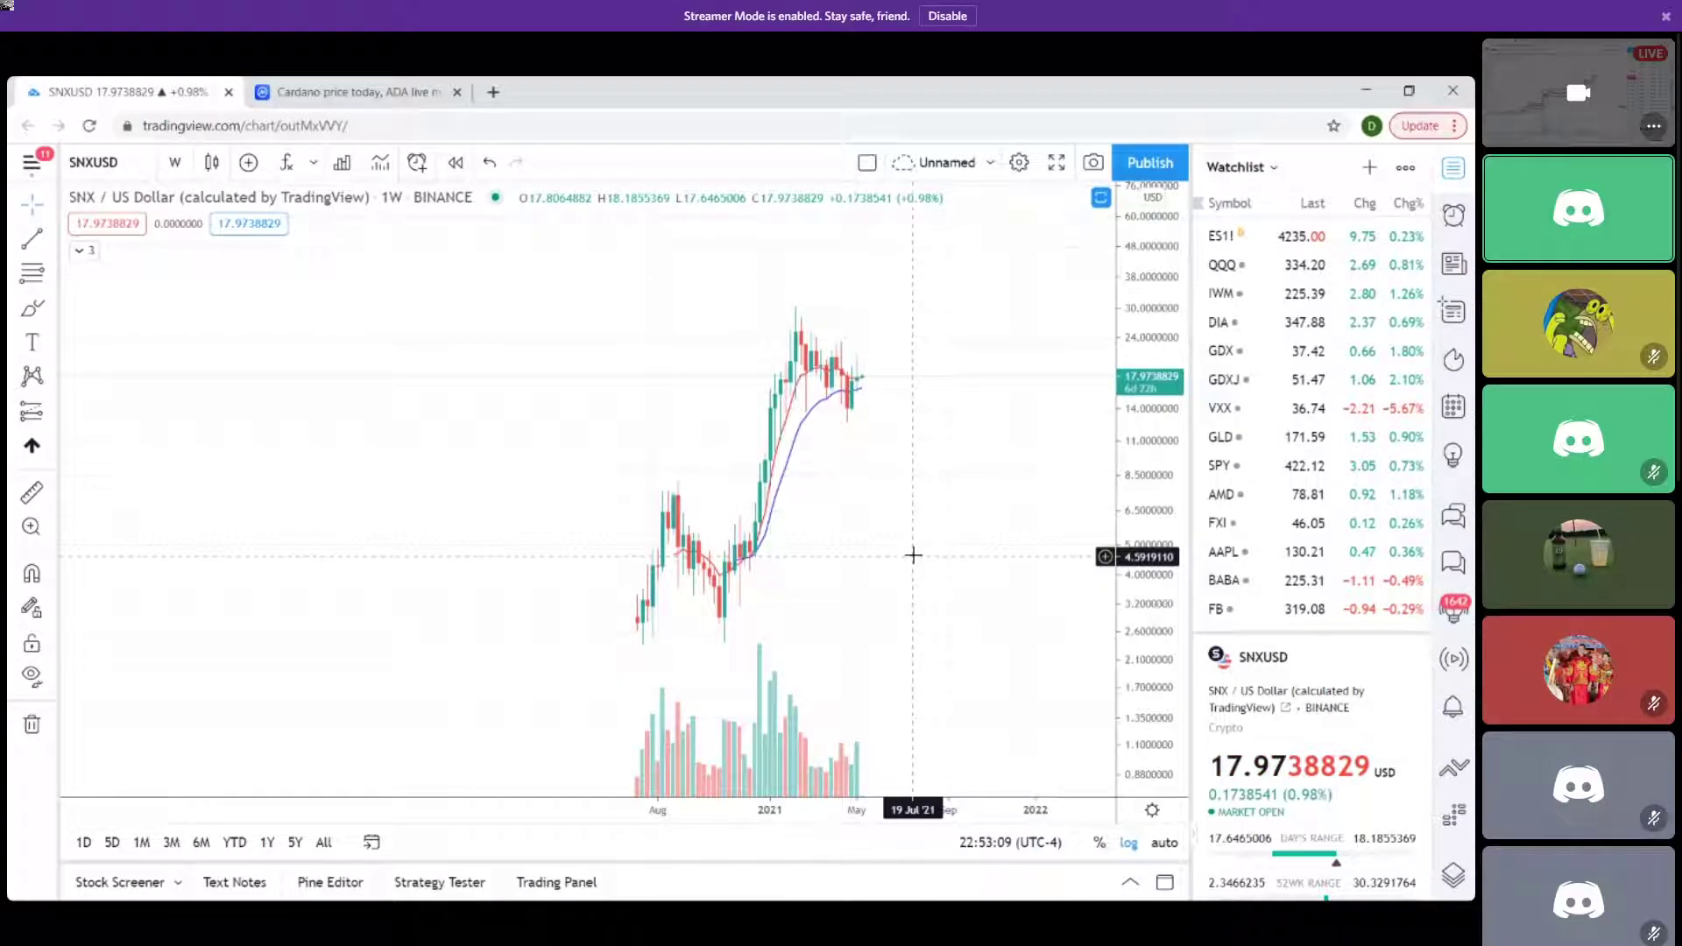
left_click_drag(913, 555, 868, 536)
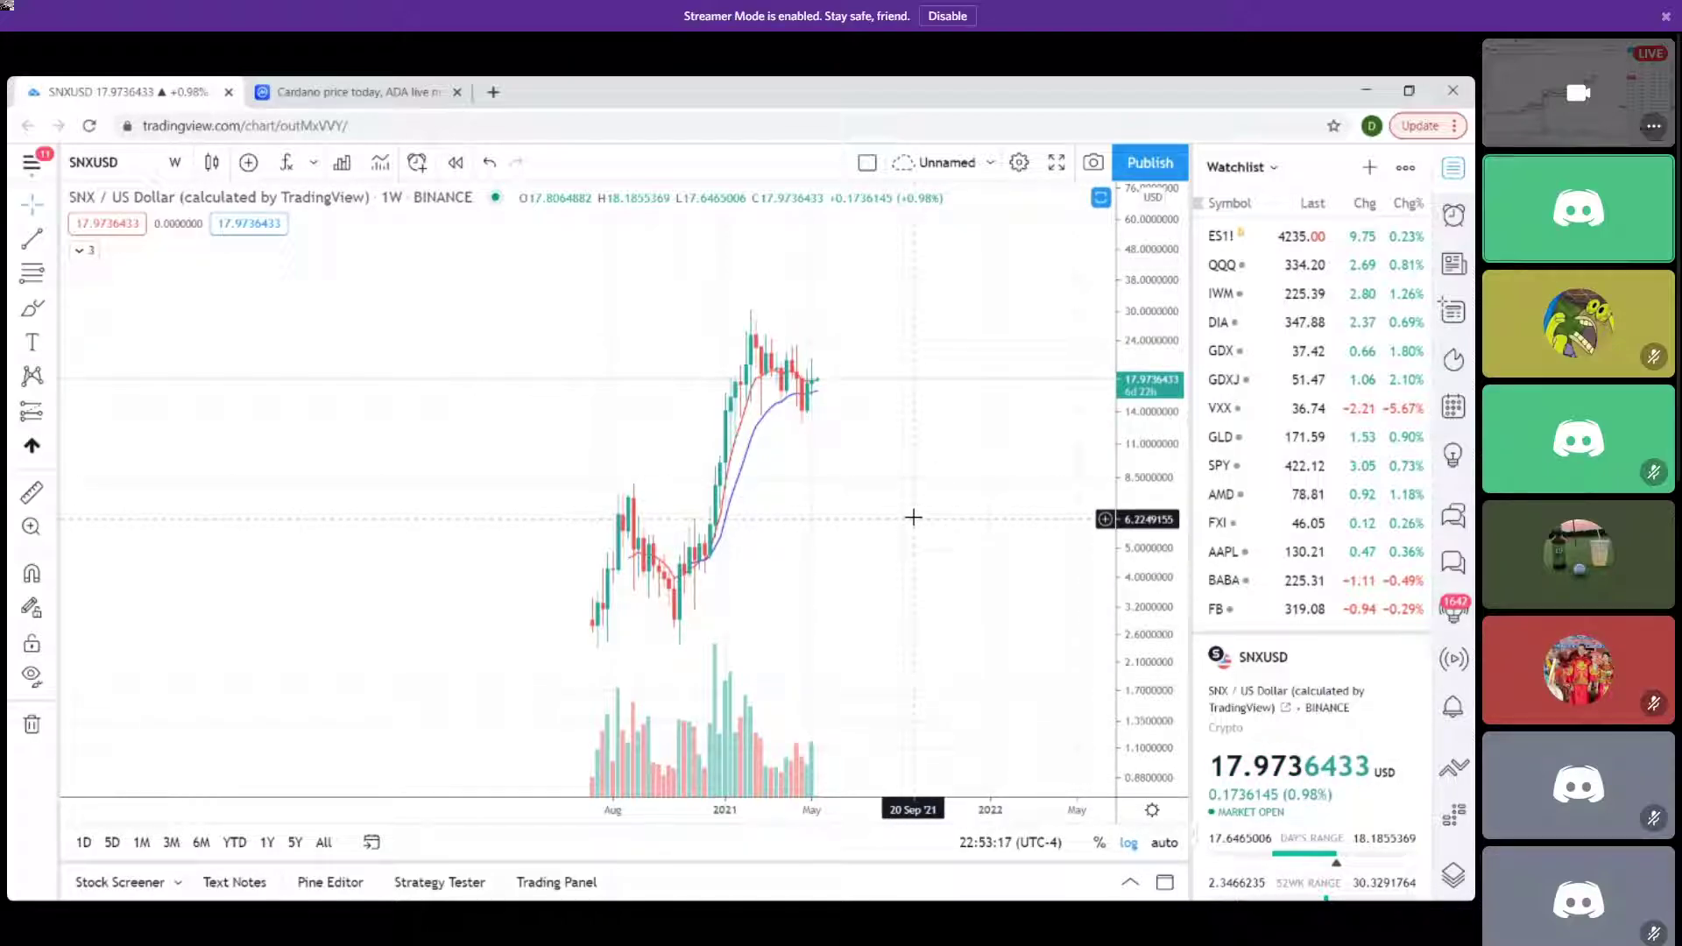
left_click_drag(913, 519, 876, 525)
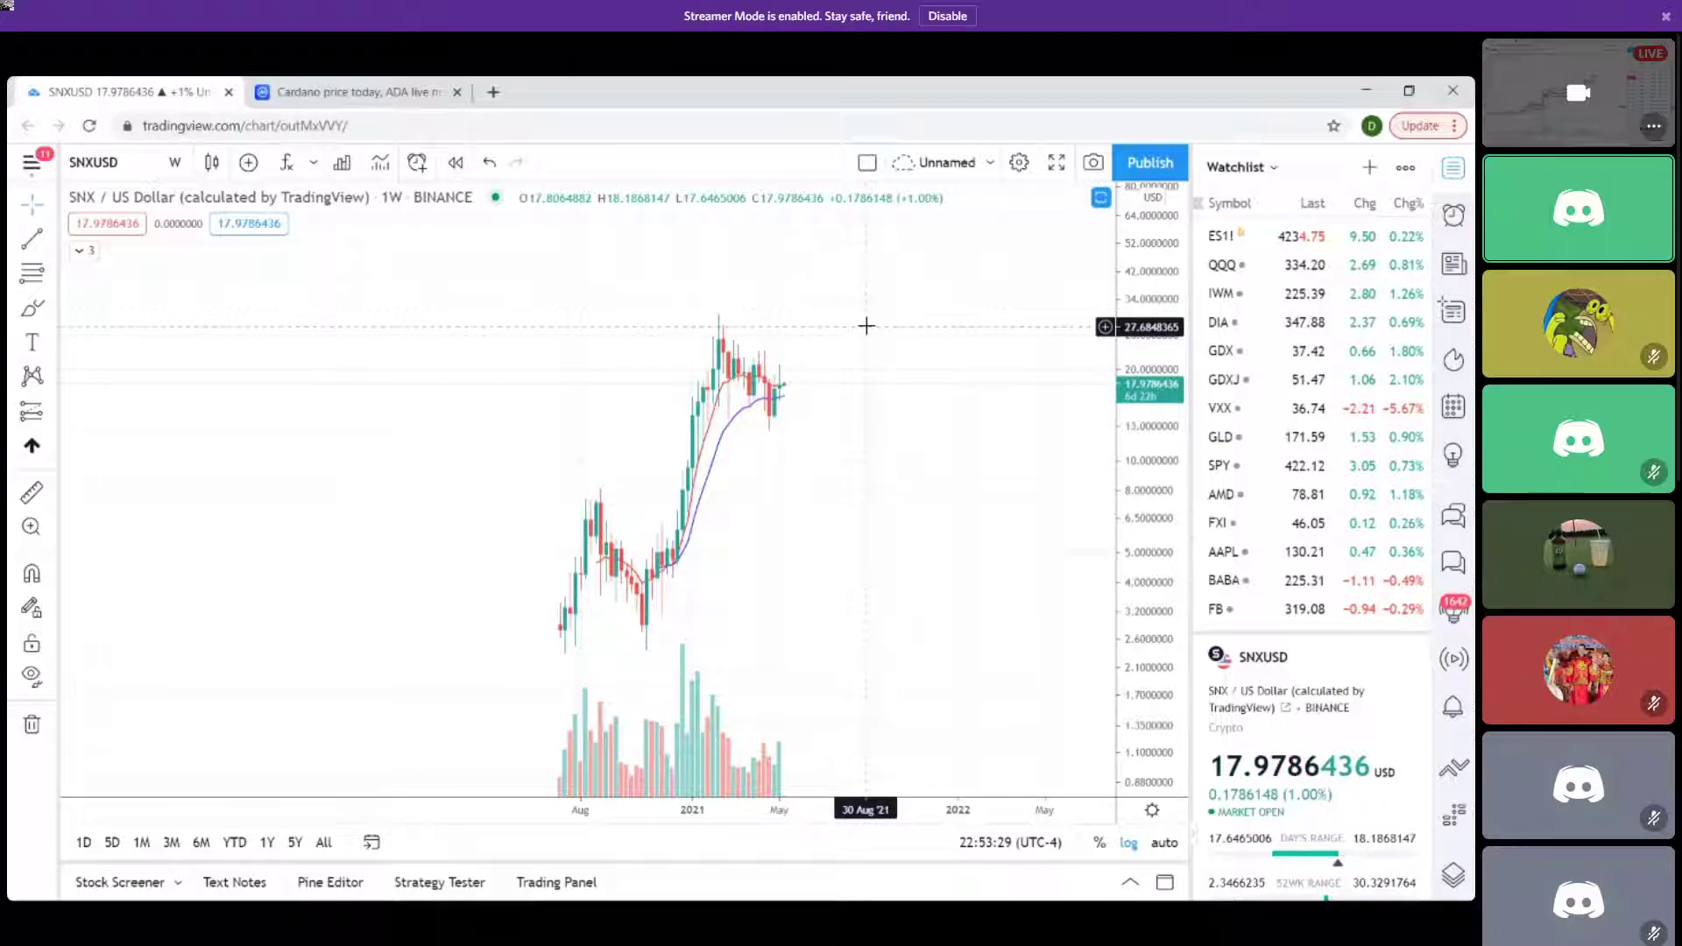
Load the Binance DOTUSD chart in place of SNX and review Polkadot's weekly advance.
left_click(96, 163)
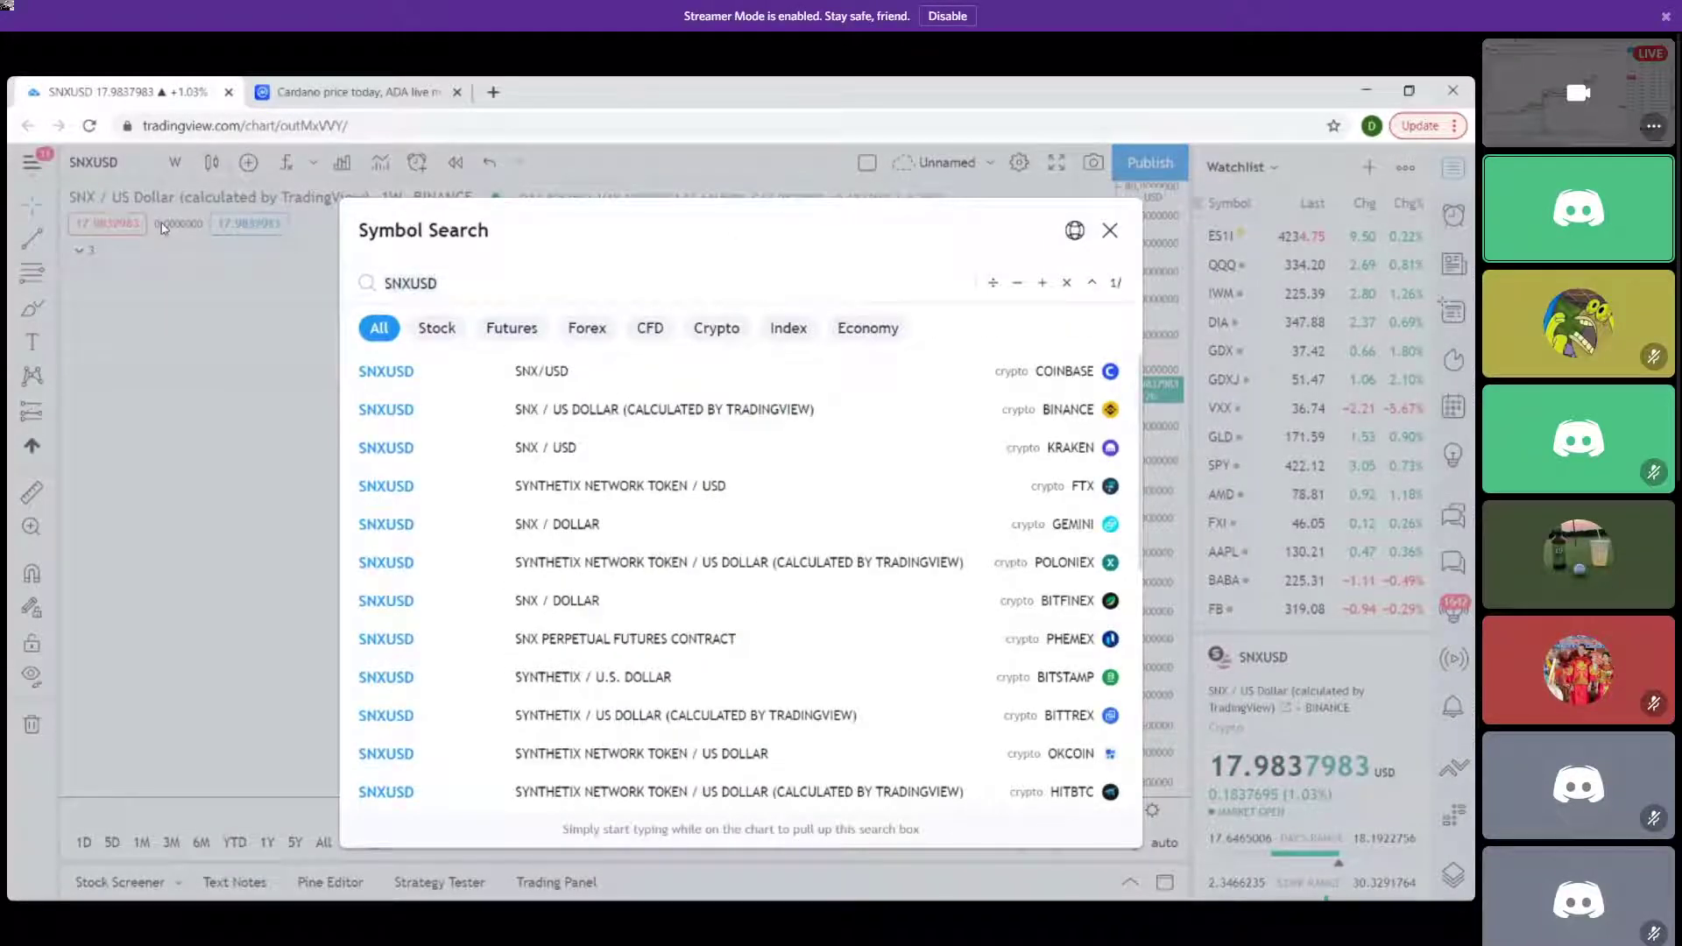
type("DOTUSD")
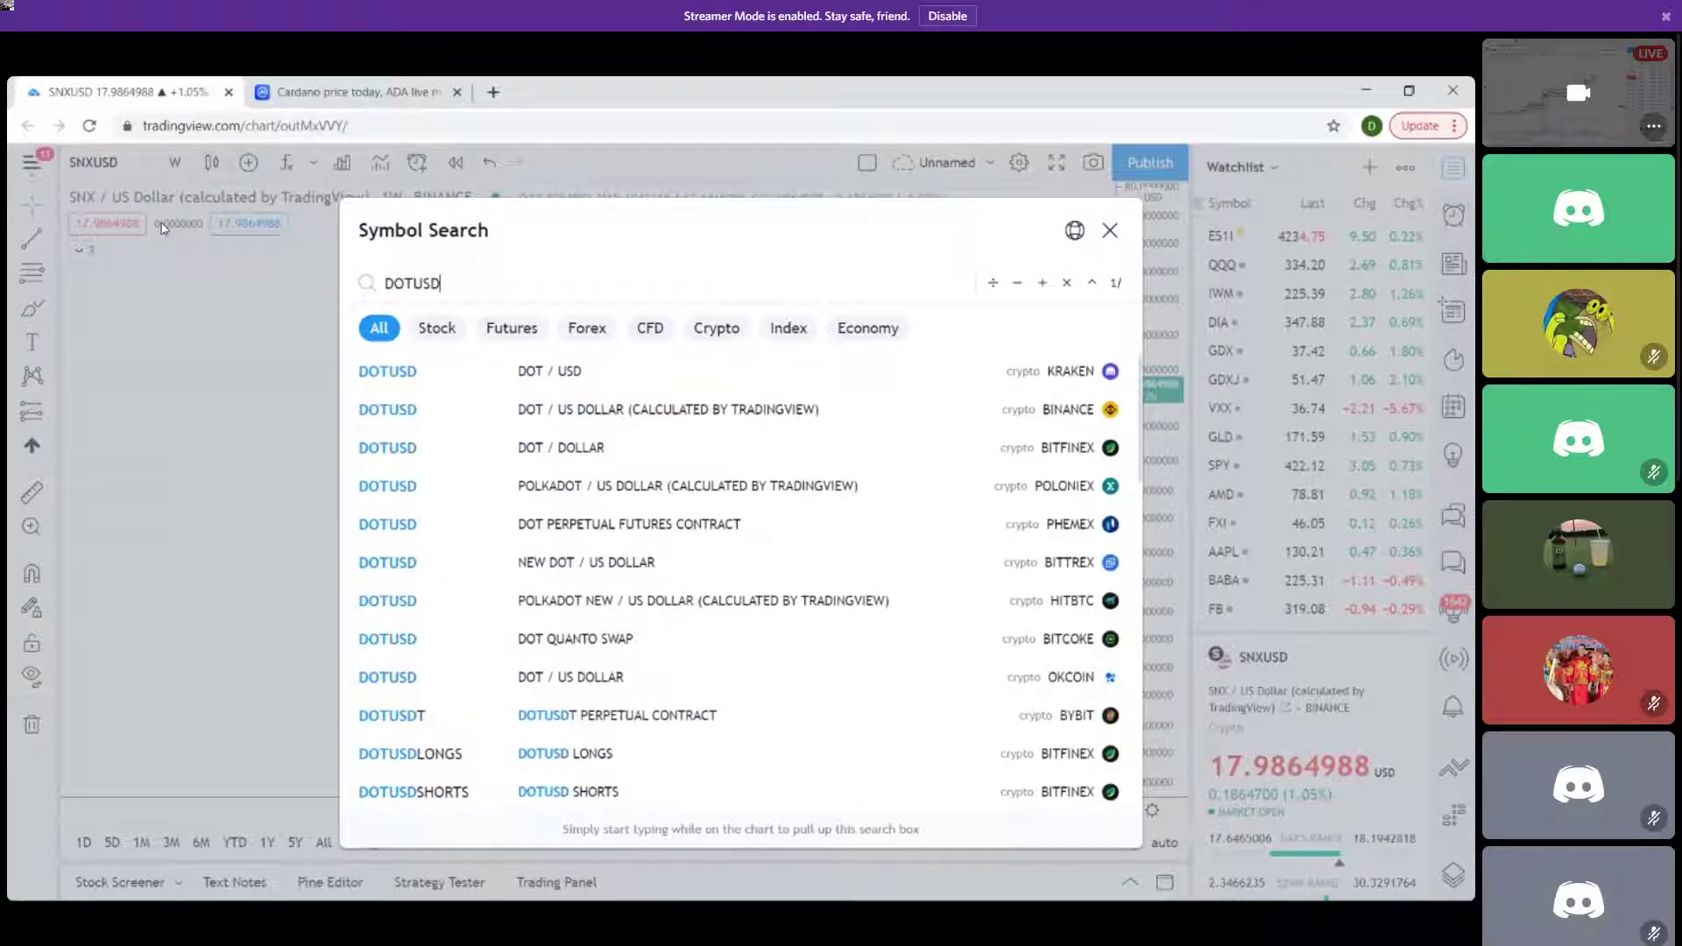
left_click(445, 415)
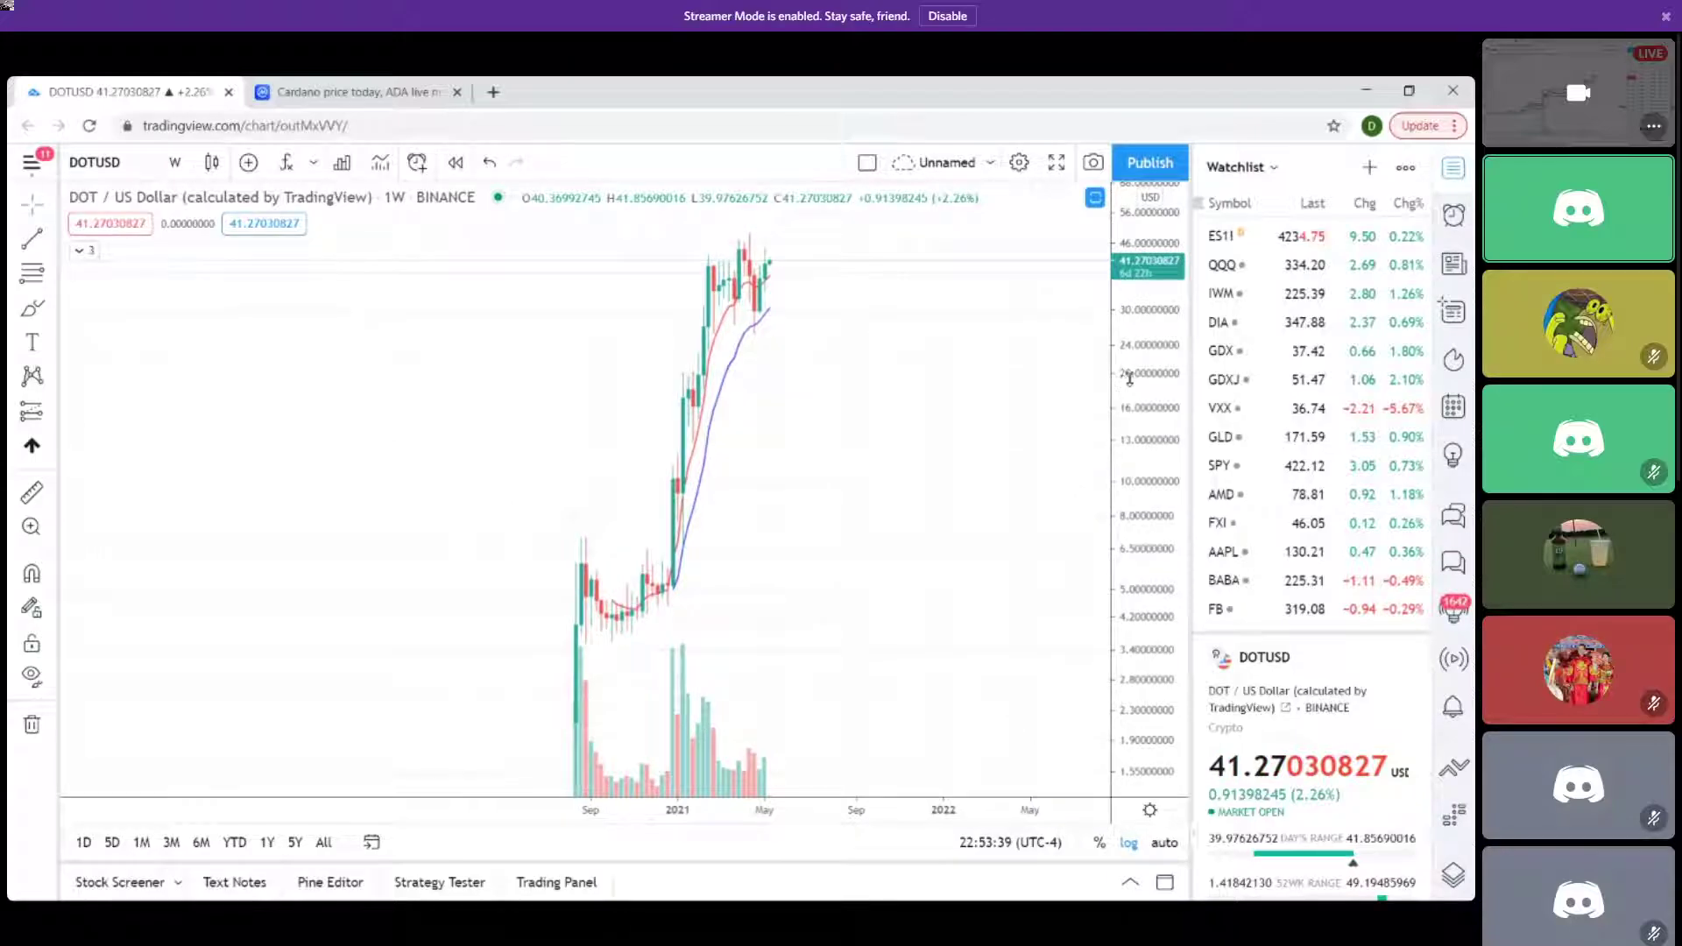
left_click_drag(1131, 378, 1006, 517)
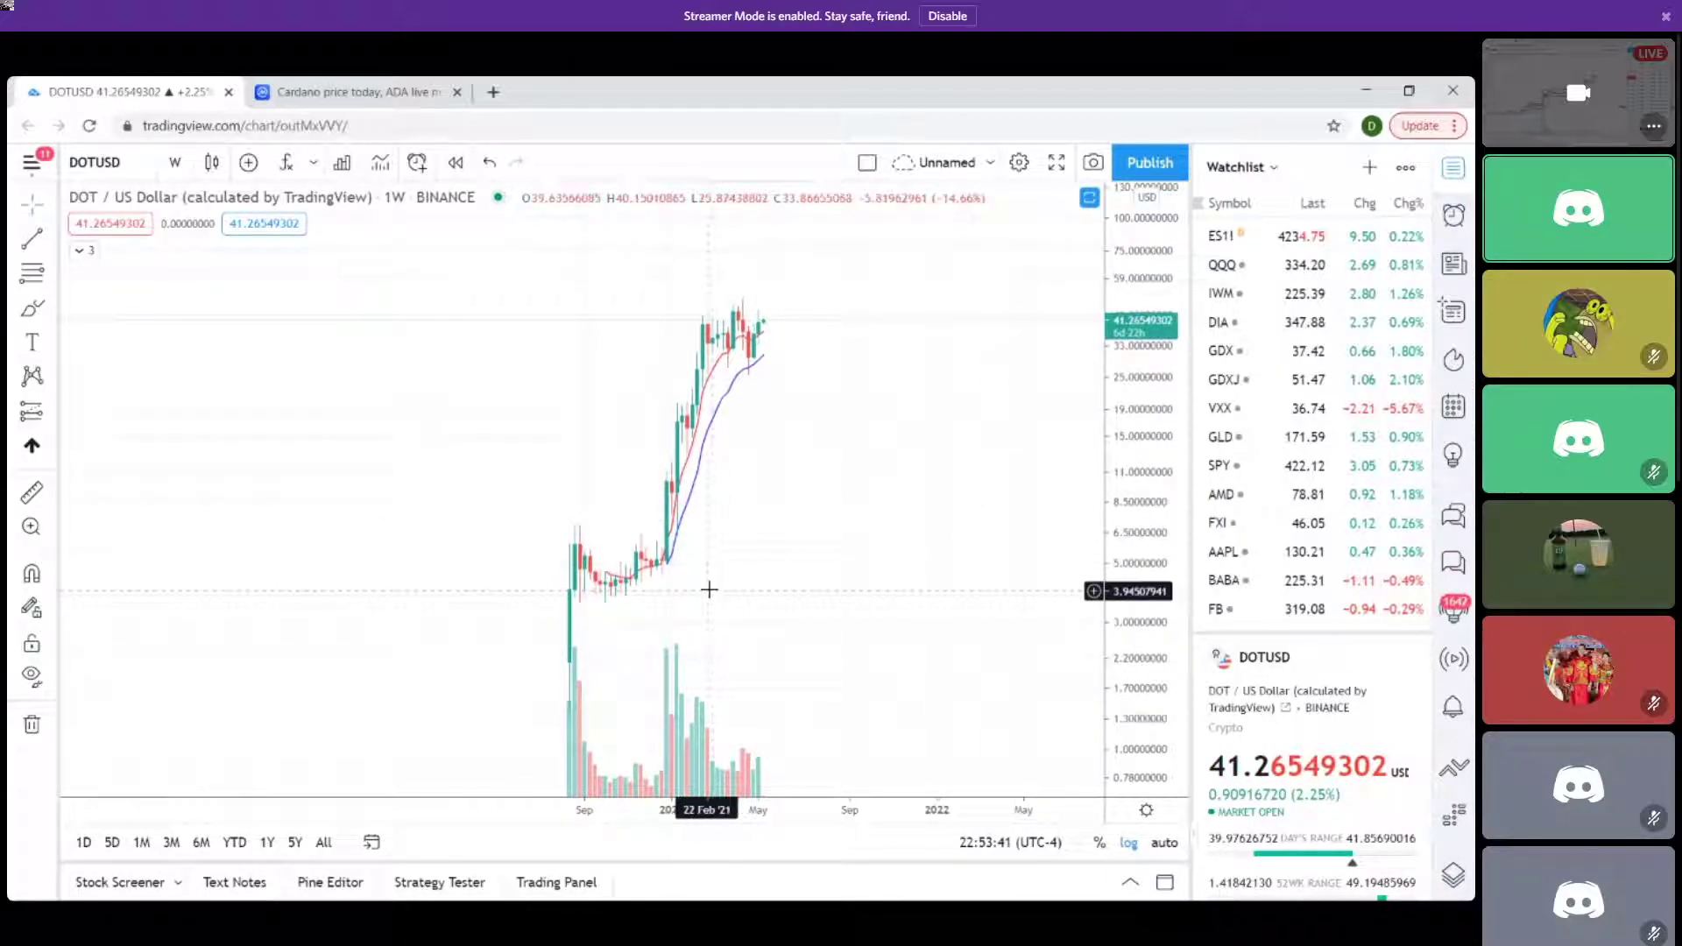
left_click_drag(842, 478, 806, 480)
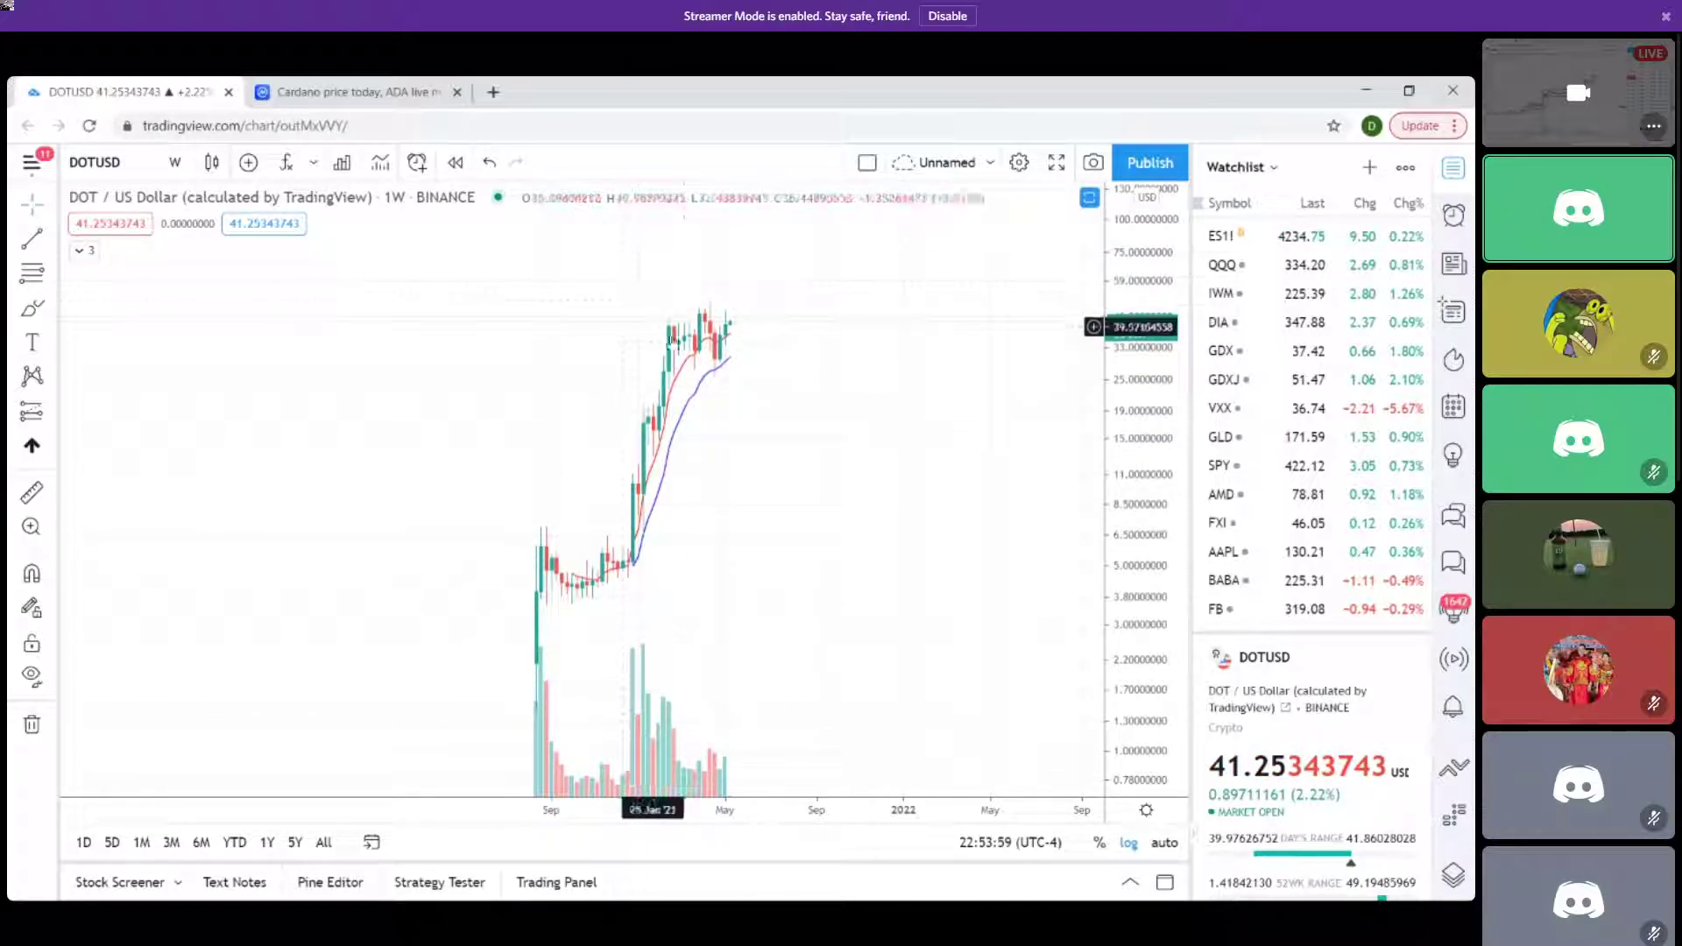
Search for SNXUSD and return to its Binance chart in place of Polkadot.
left_click(131, 163)
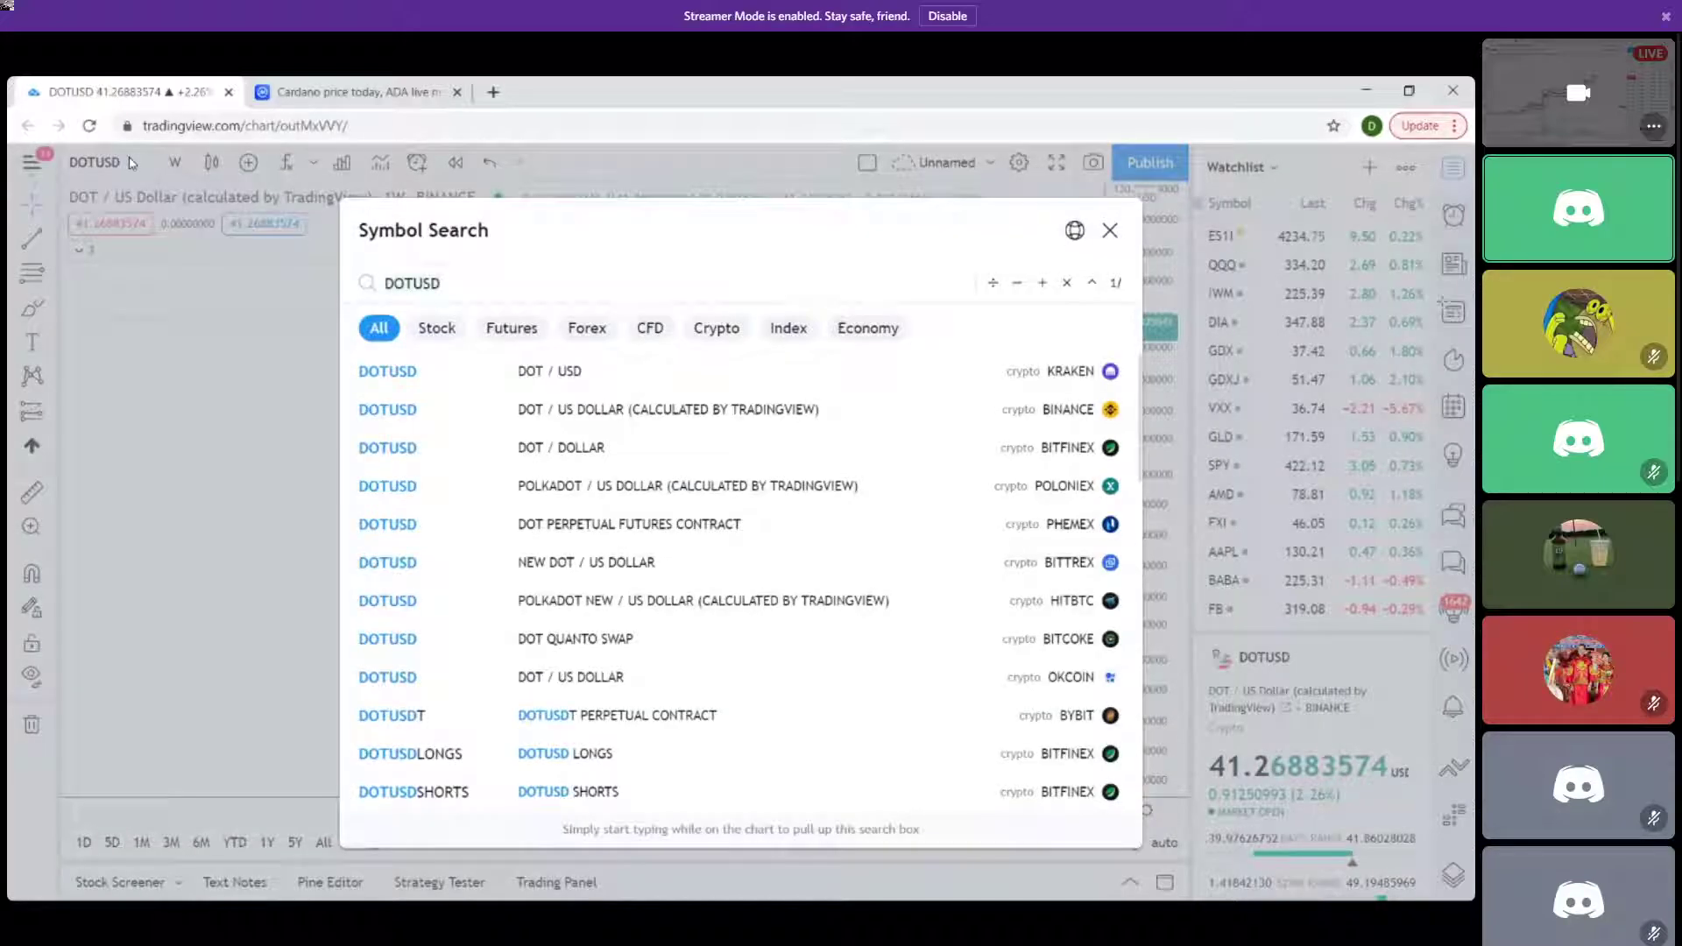
type("SN")
type("USD")
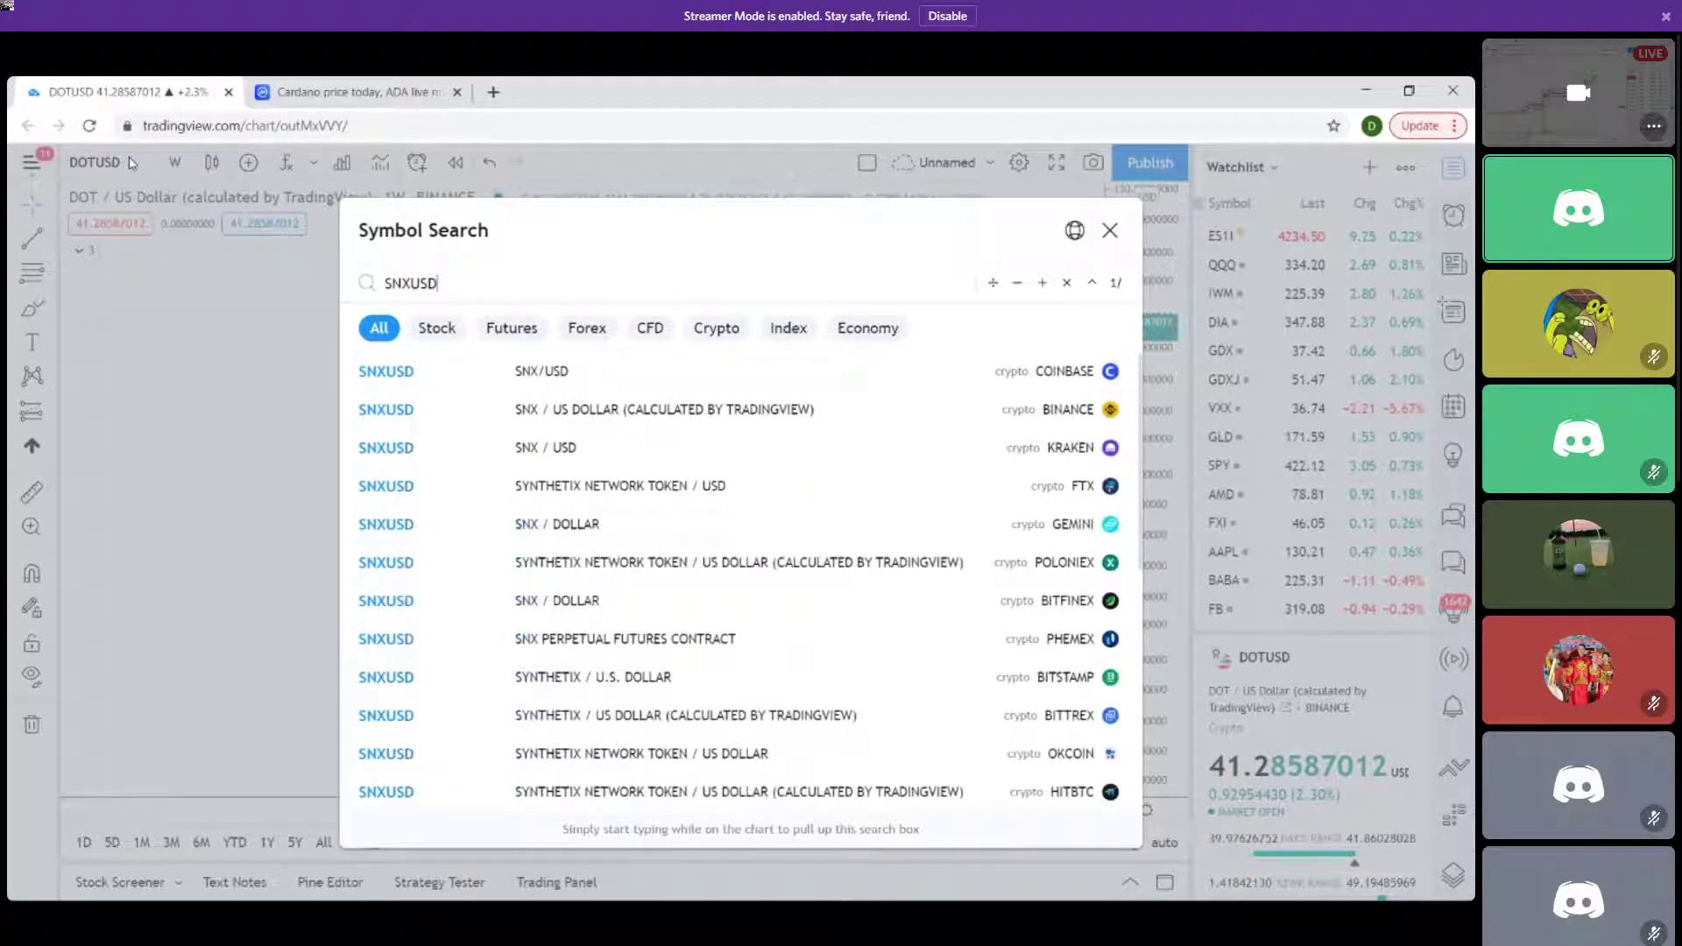
left_click(442, 415)
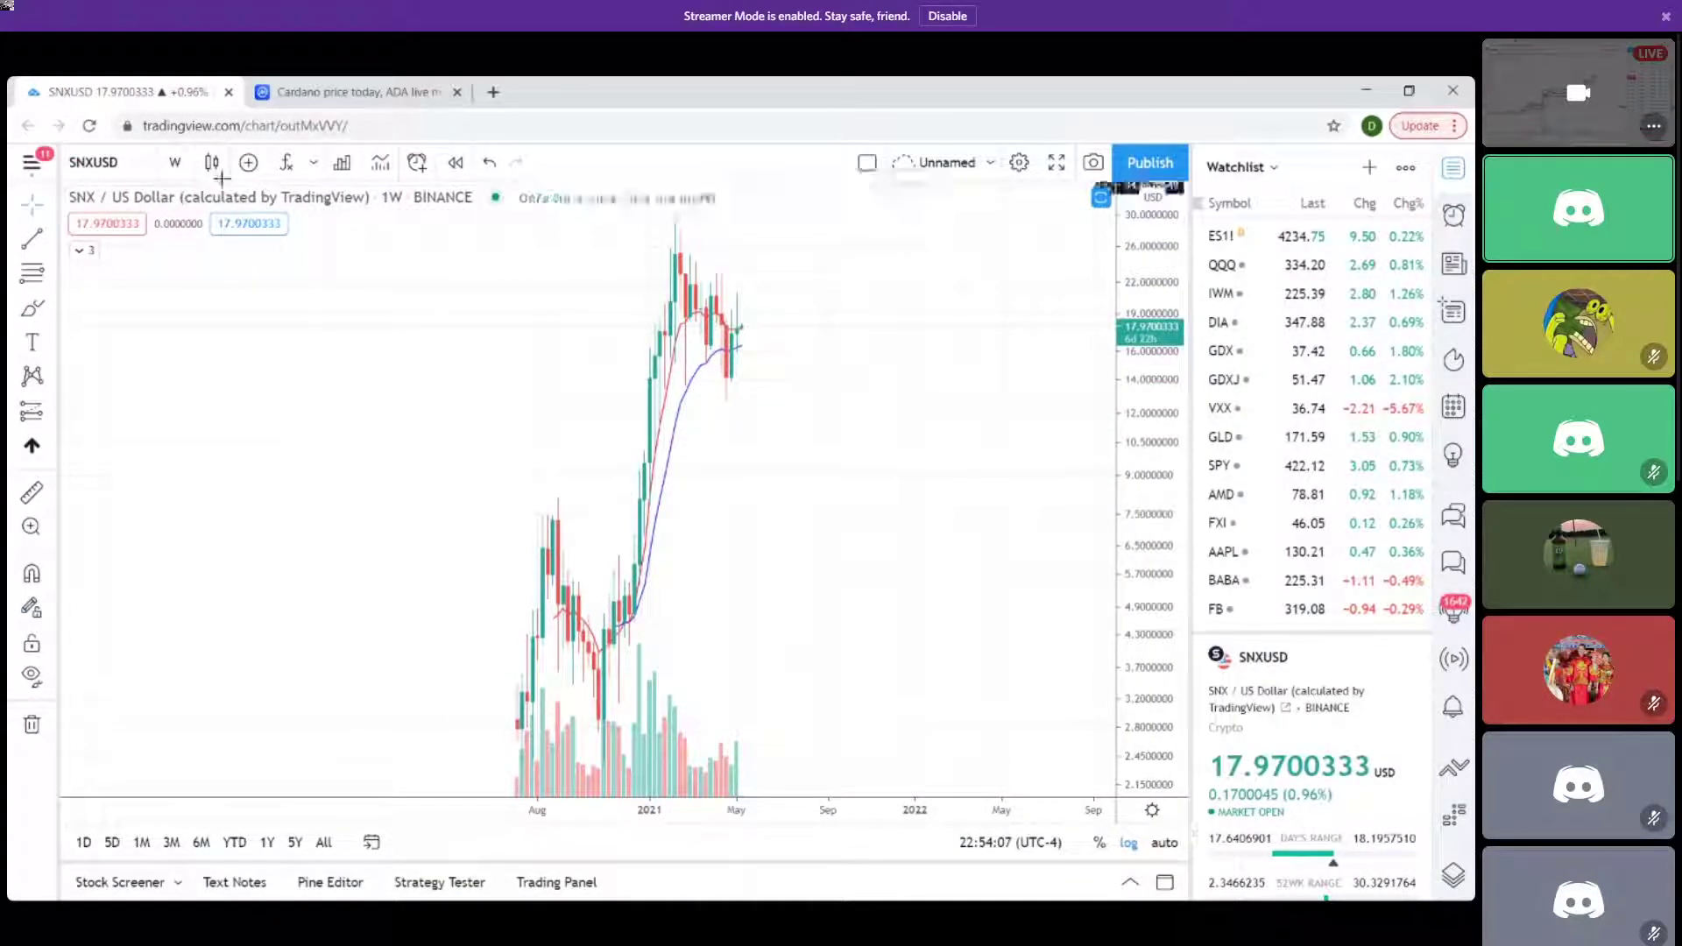
Search for ALGOUSD and load the Coinbase Algorand chart in place of SNX.
left_click(131, 162)
type("ALGOUSD")
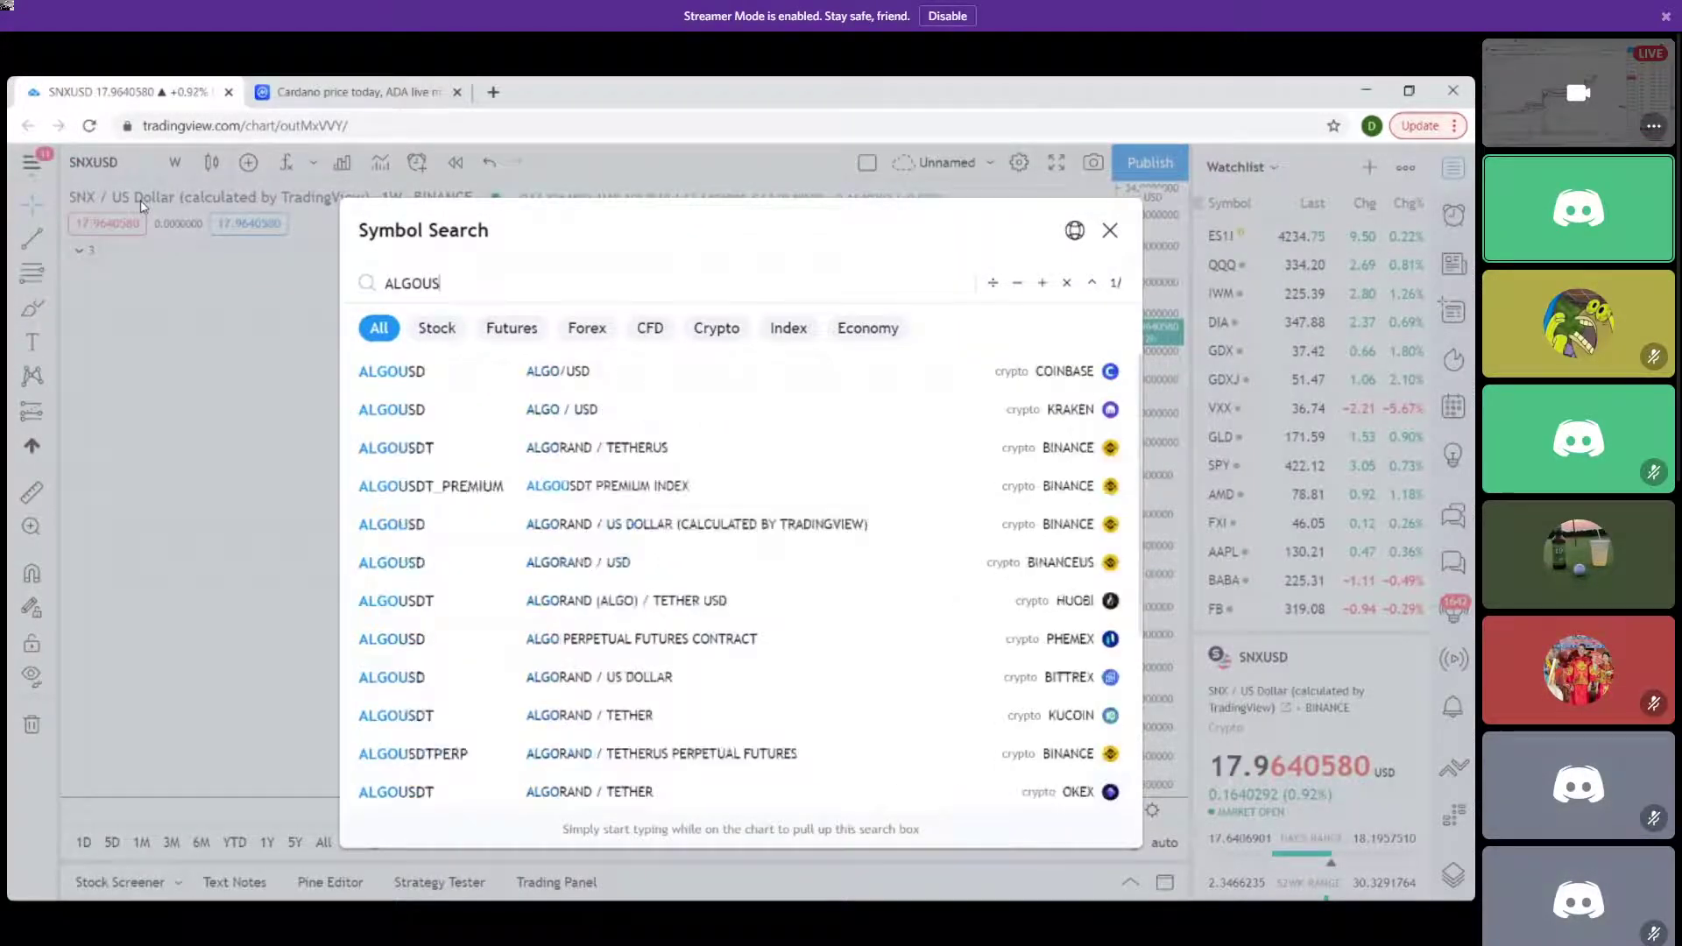
left_click(458, 373)
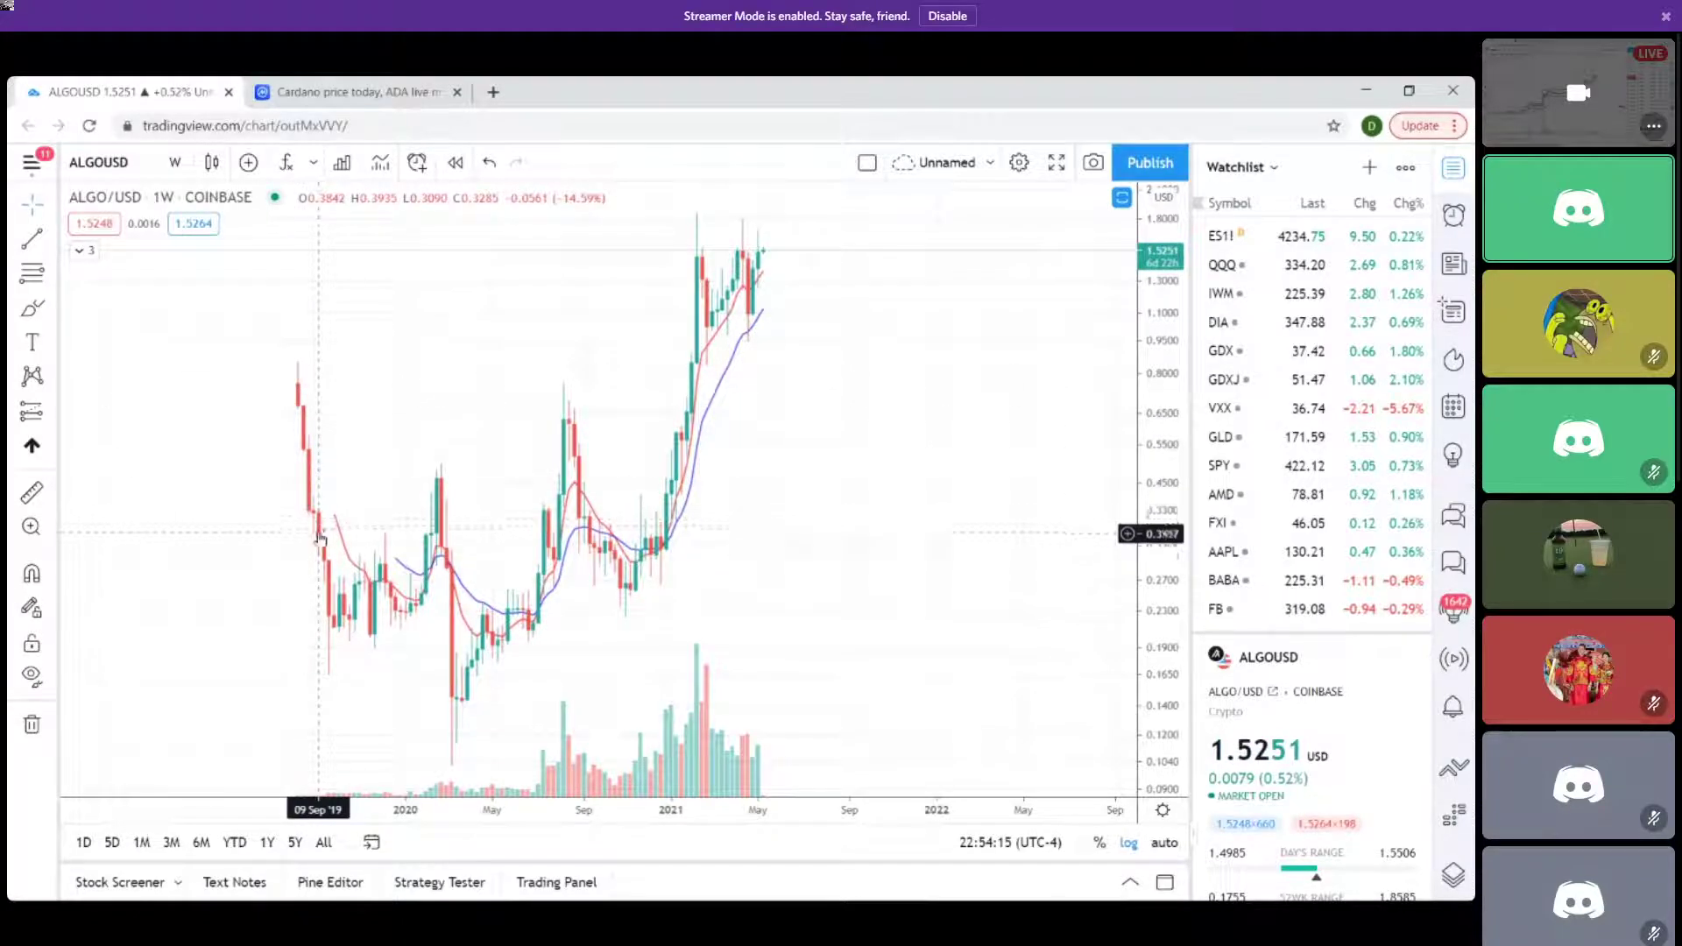
Sketch a freehand path from Algorand's 2021 highs, sideways and then up to about 2.00 with an arrowhead, and remove the strokes.
scroll(818, 480, "up", 2)
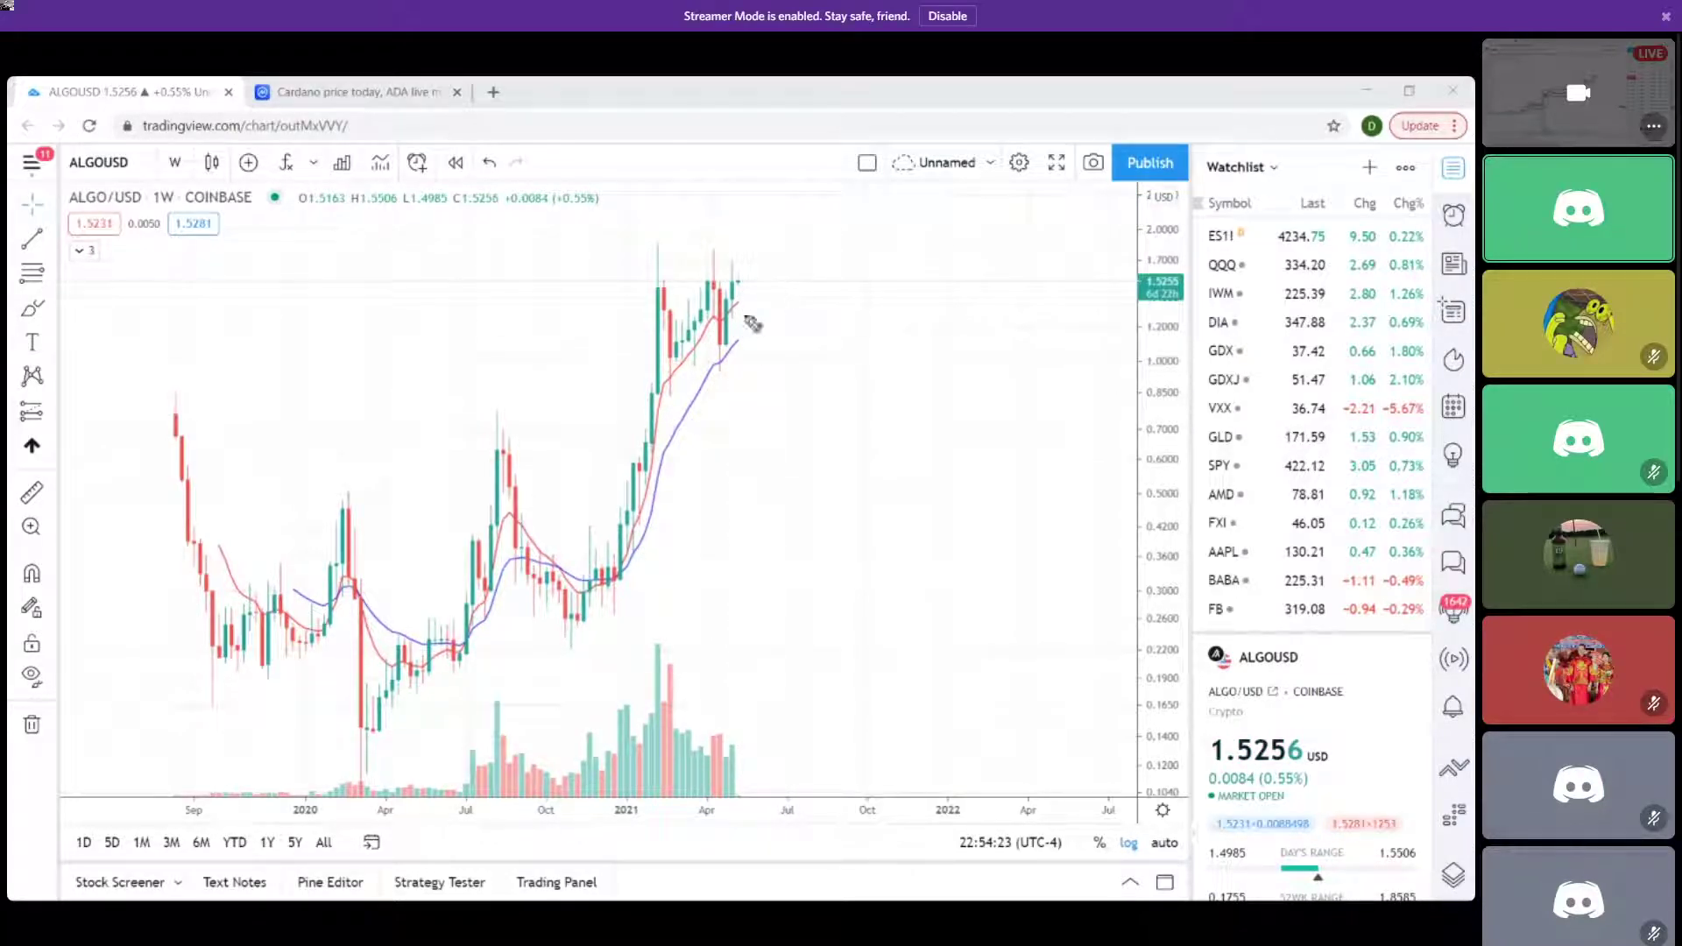
mouse_move(659, 331)
left_mouse_down()
mouse_move(832, 309)
mouse_move(851, 230)
mouse_move(876, 239)
left_mouse_up()
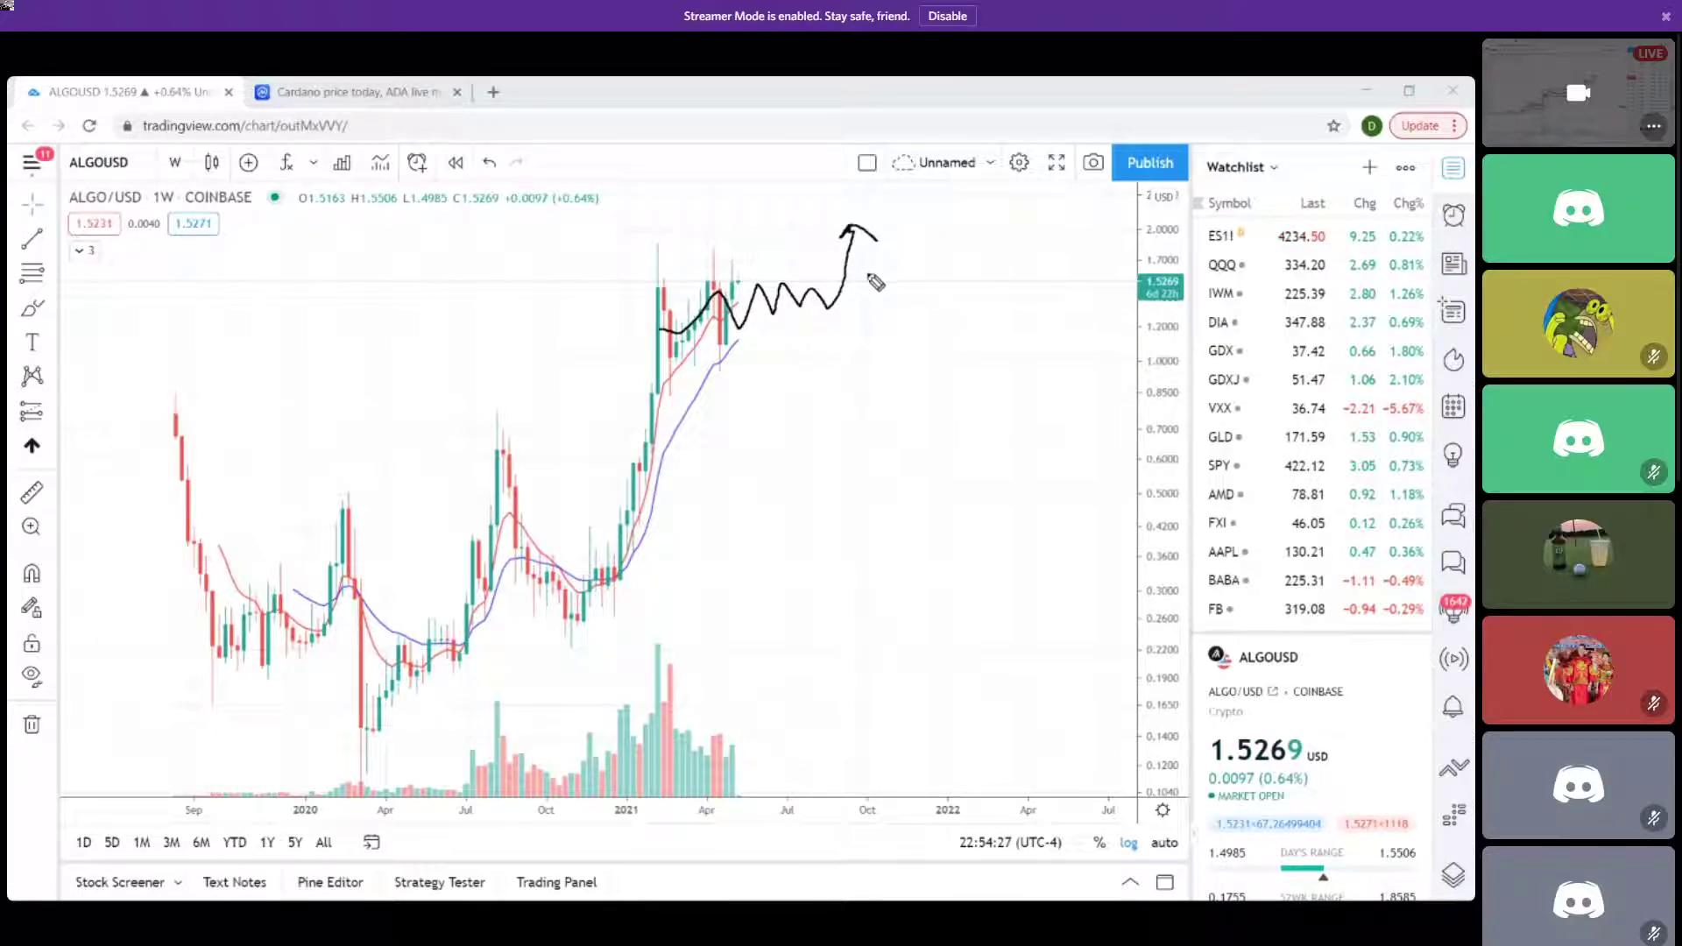
mouse_move(799, 316)
left_mouse_down()
mouse_move(830, 308)
mouse_move(857, 421)
mouse_move(902, 378)
left_mouse_up()
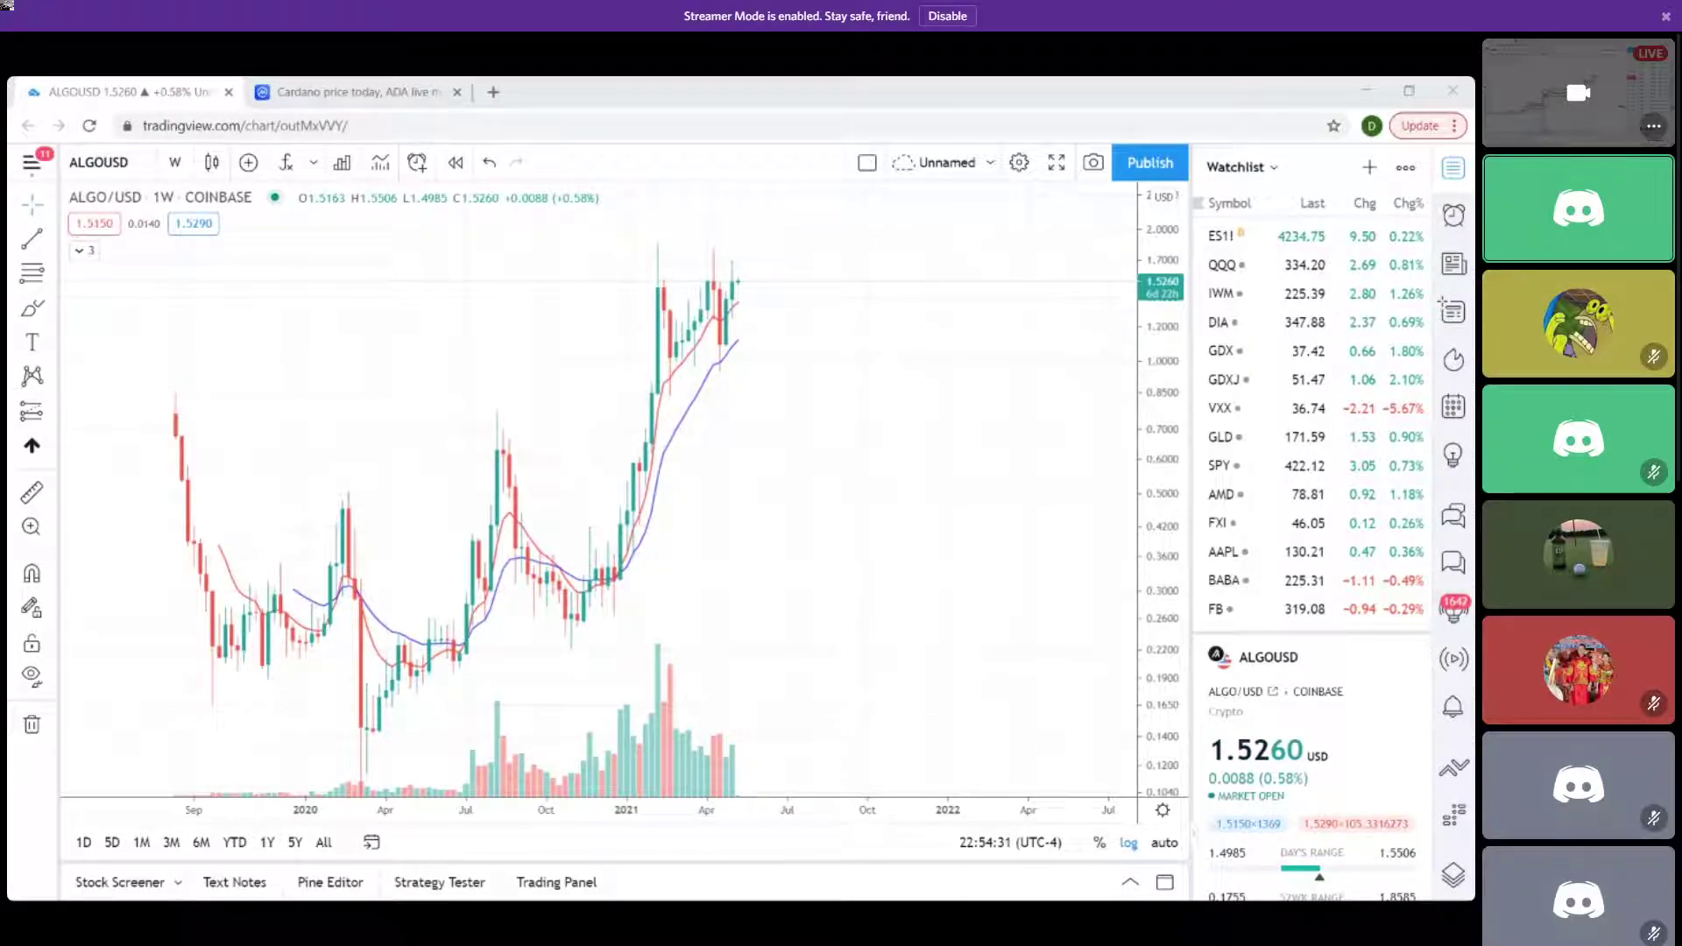
Switch to CoinMarketCap, go back to the main cryptocurrency ranking, and examine the top 20 coins by market cap.
key("ctrl+Tab")
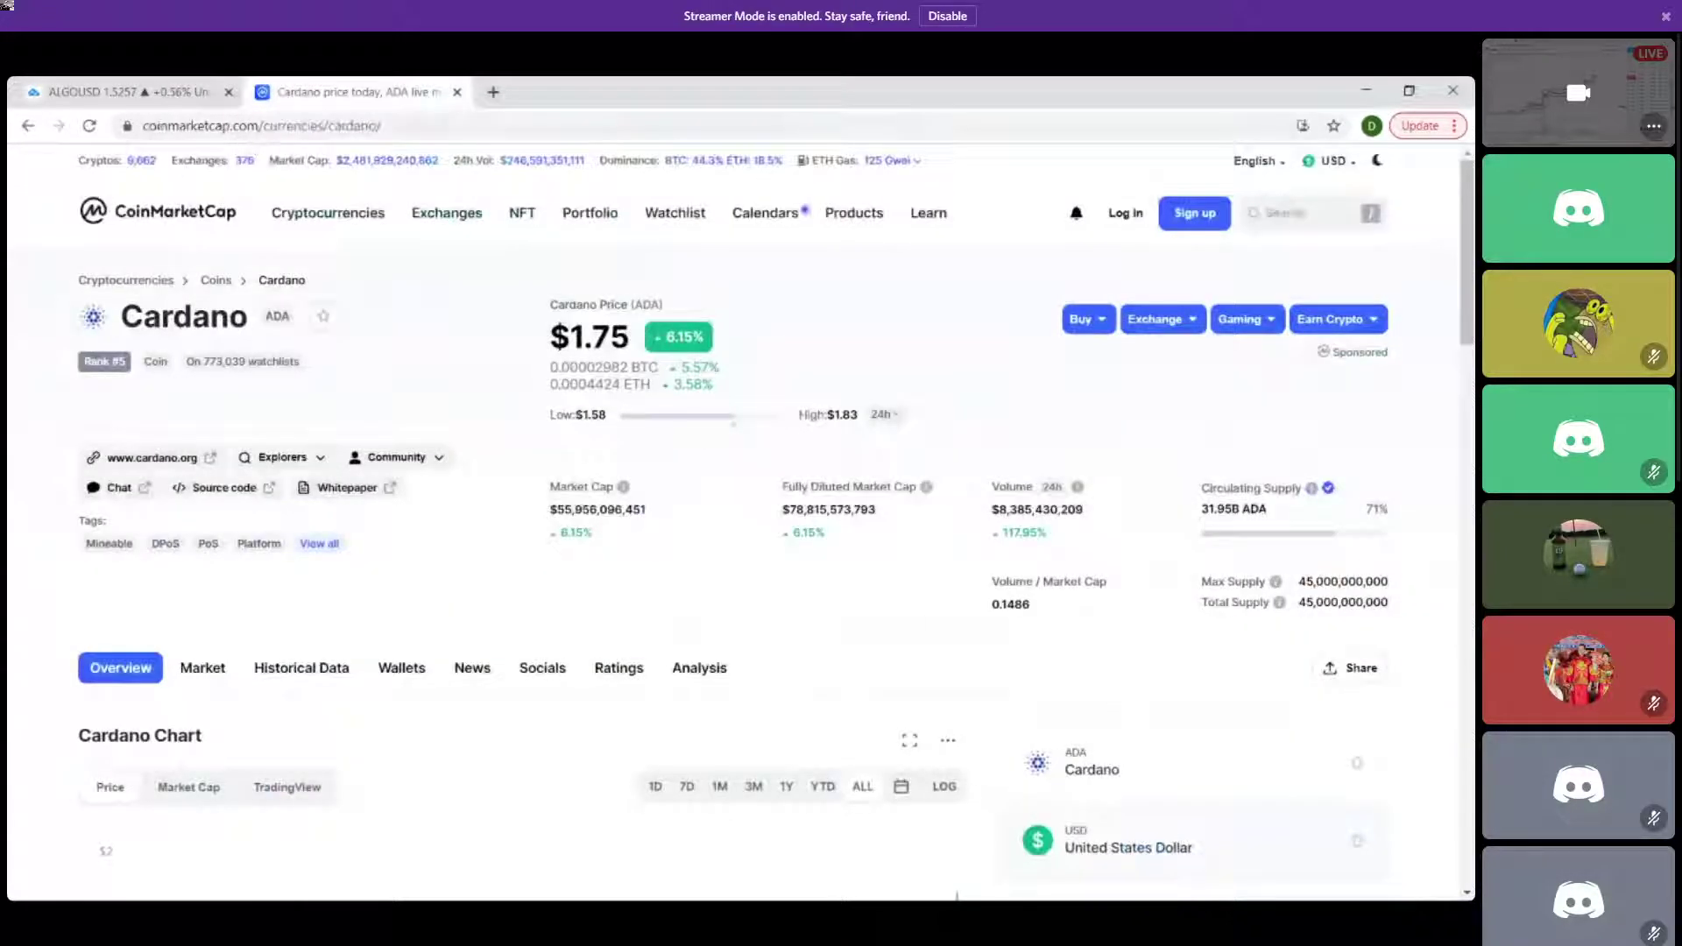
left_click(28, 125)
scroll(367, 487, "down", 2)
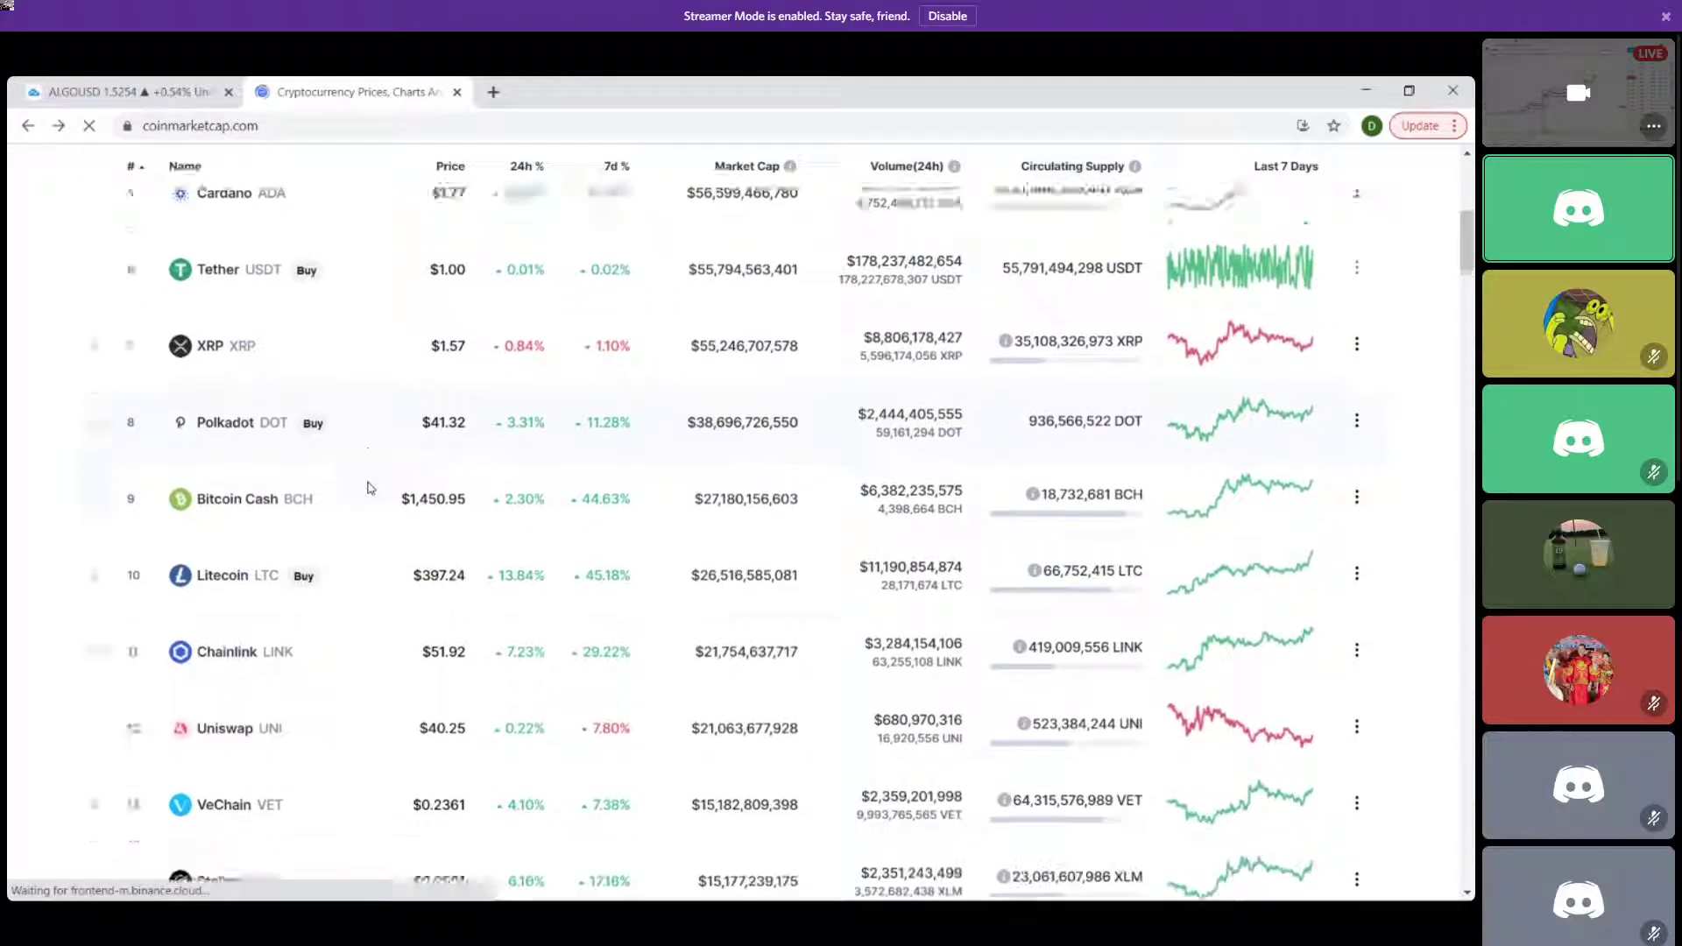
scroll(350, 549, "down", 1)
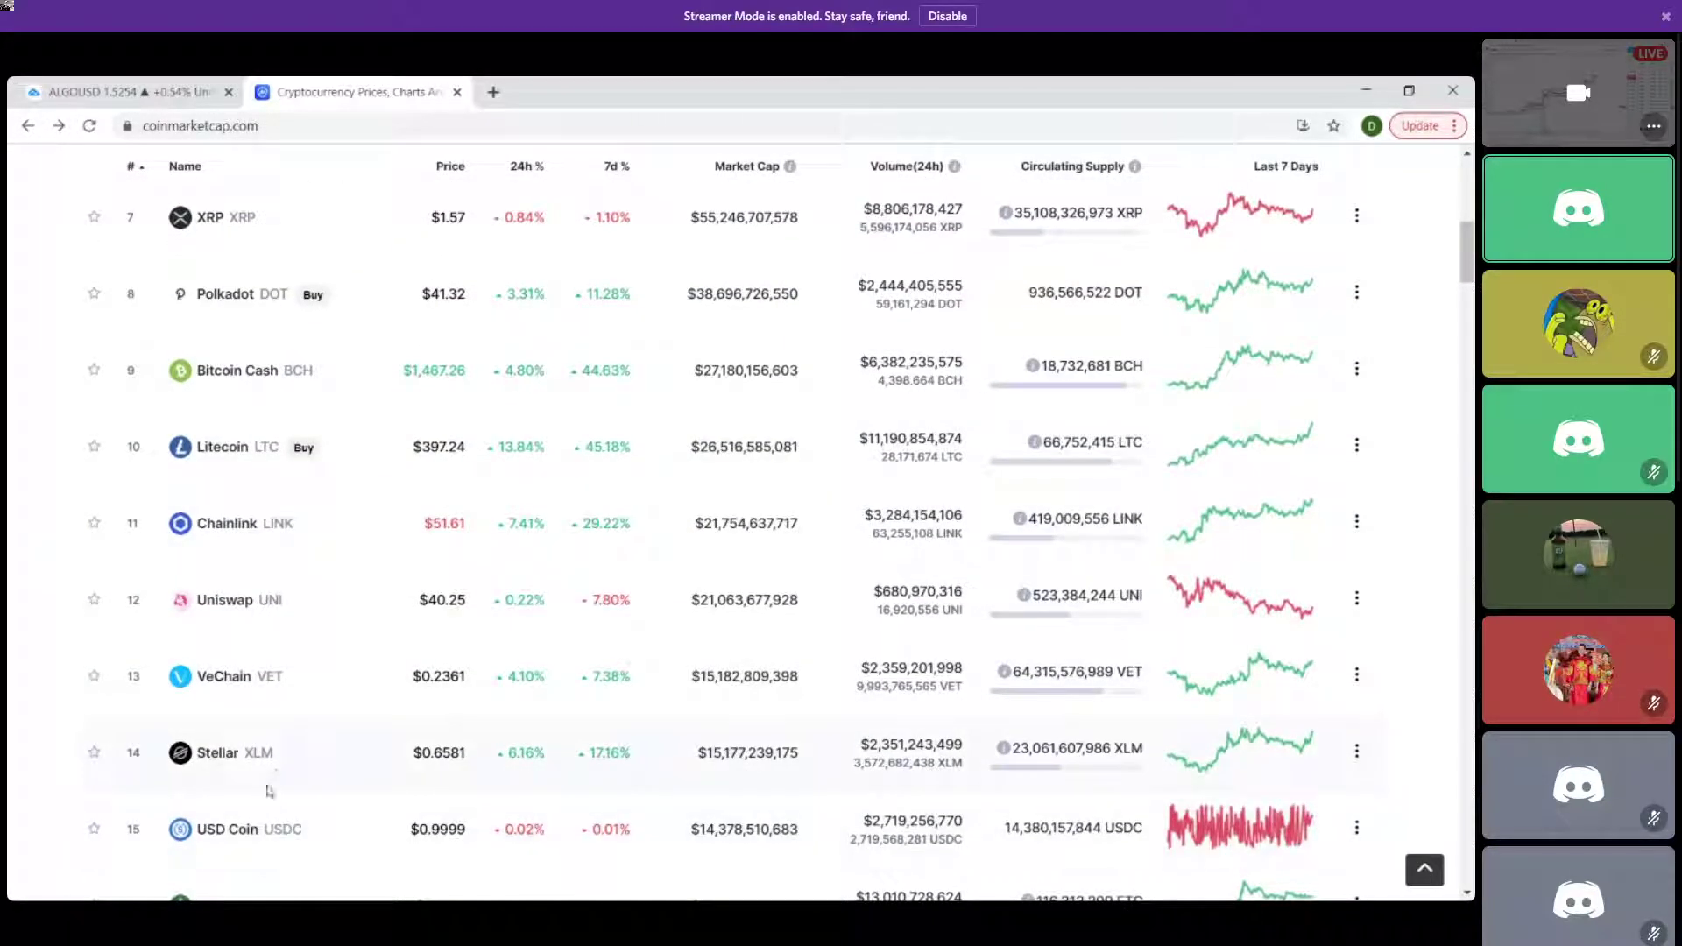
scroll(276, 771, "up", 5)
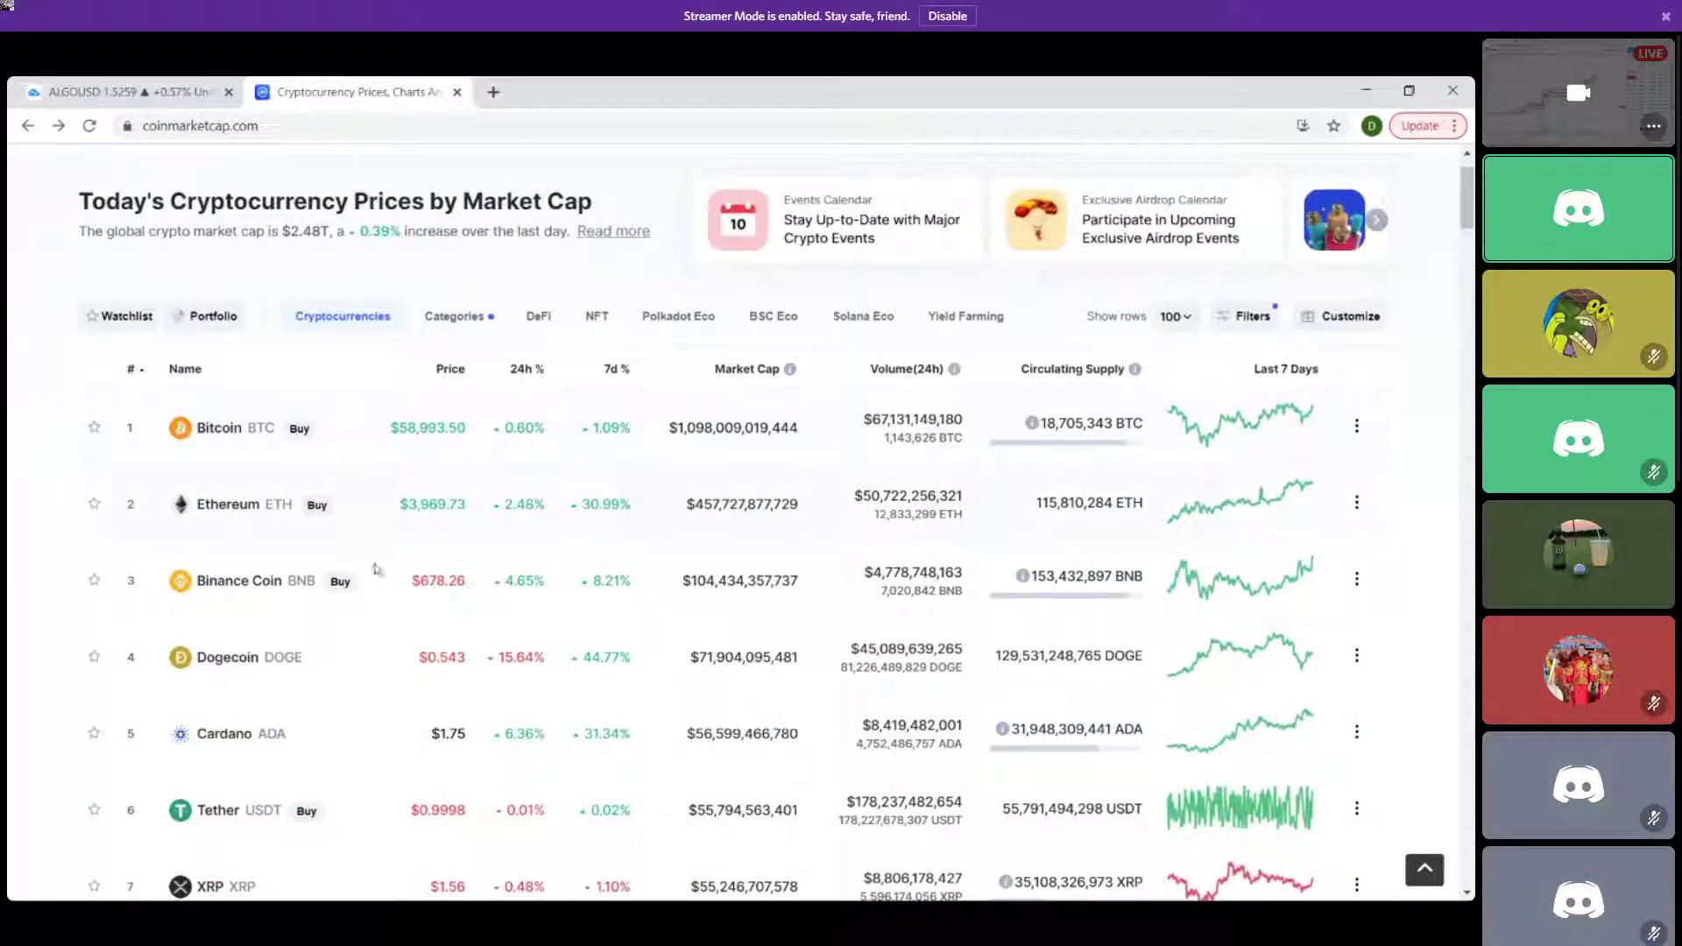
scroll(354, 514, "down", 5)
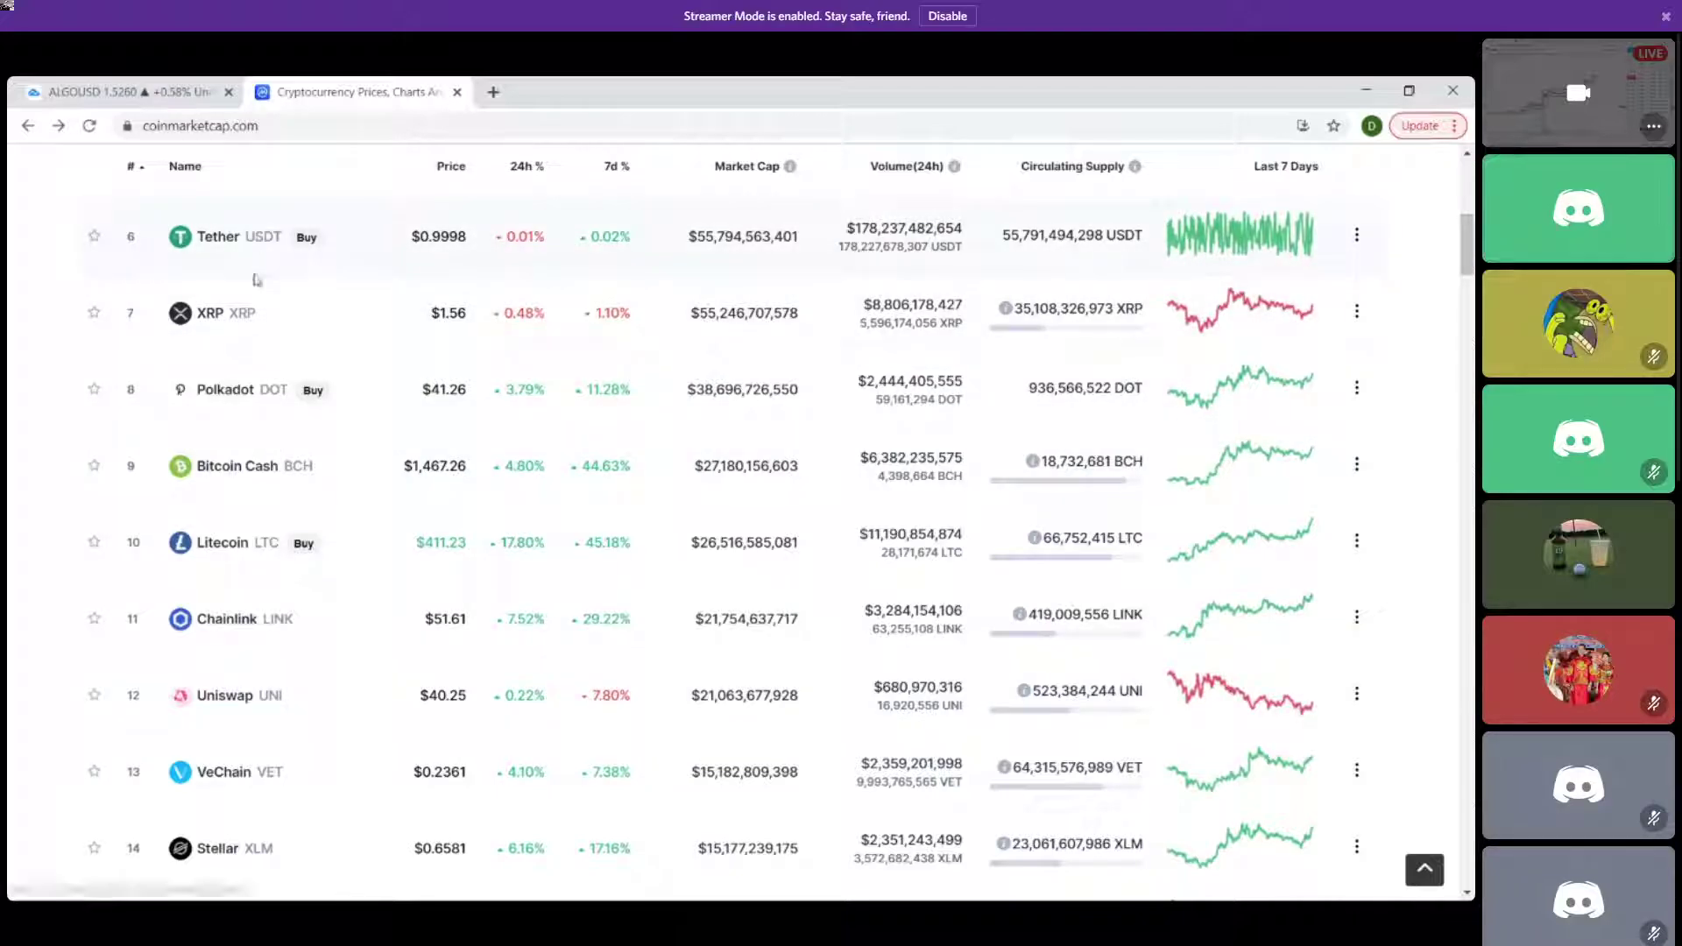
scroll(241, 706, "up", 3)
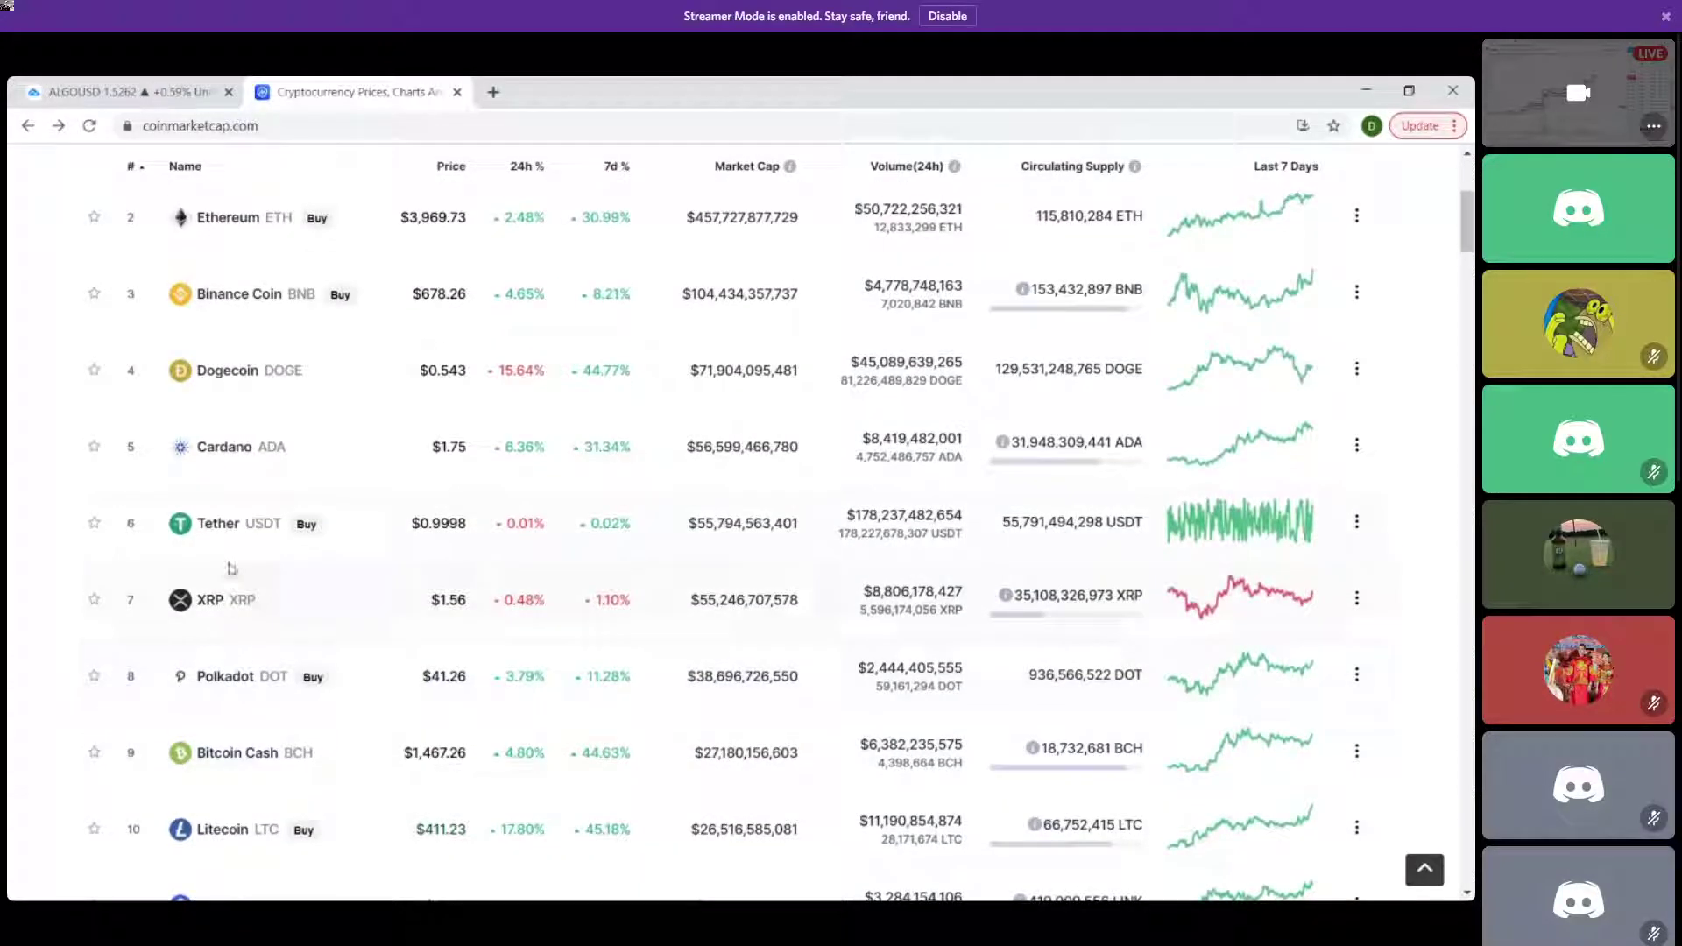
scroll(246, 448, "down", 6)
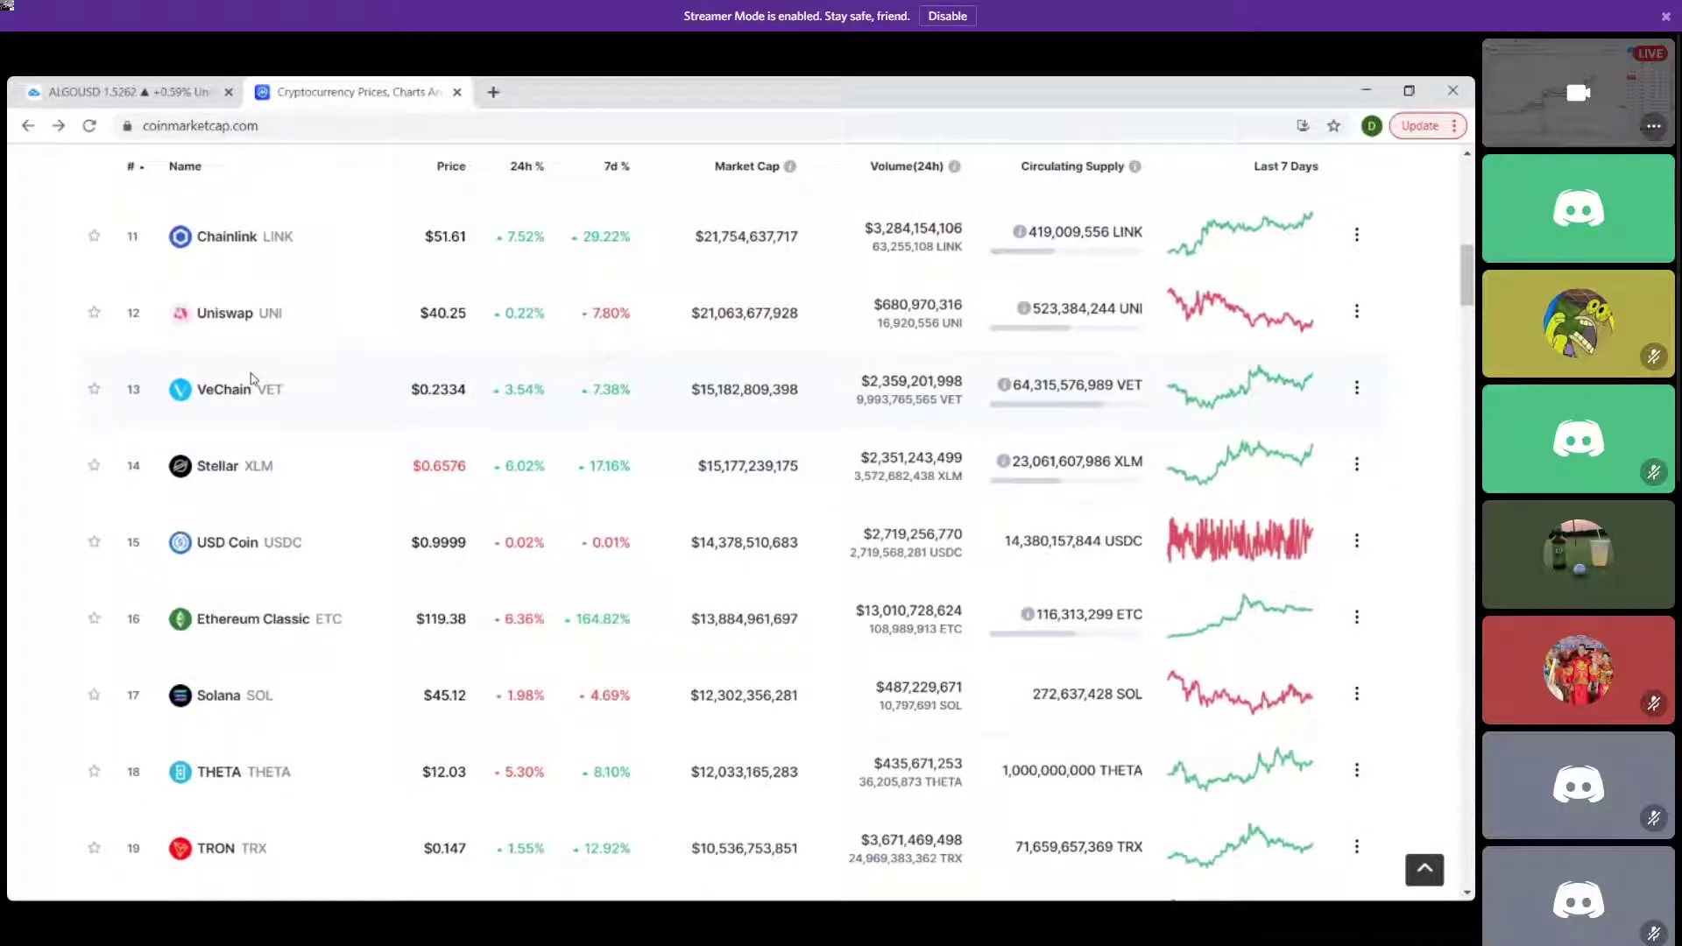
scroll(375, 408, "down", 1)
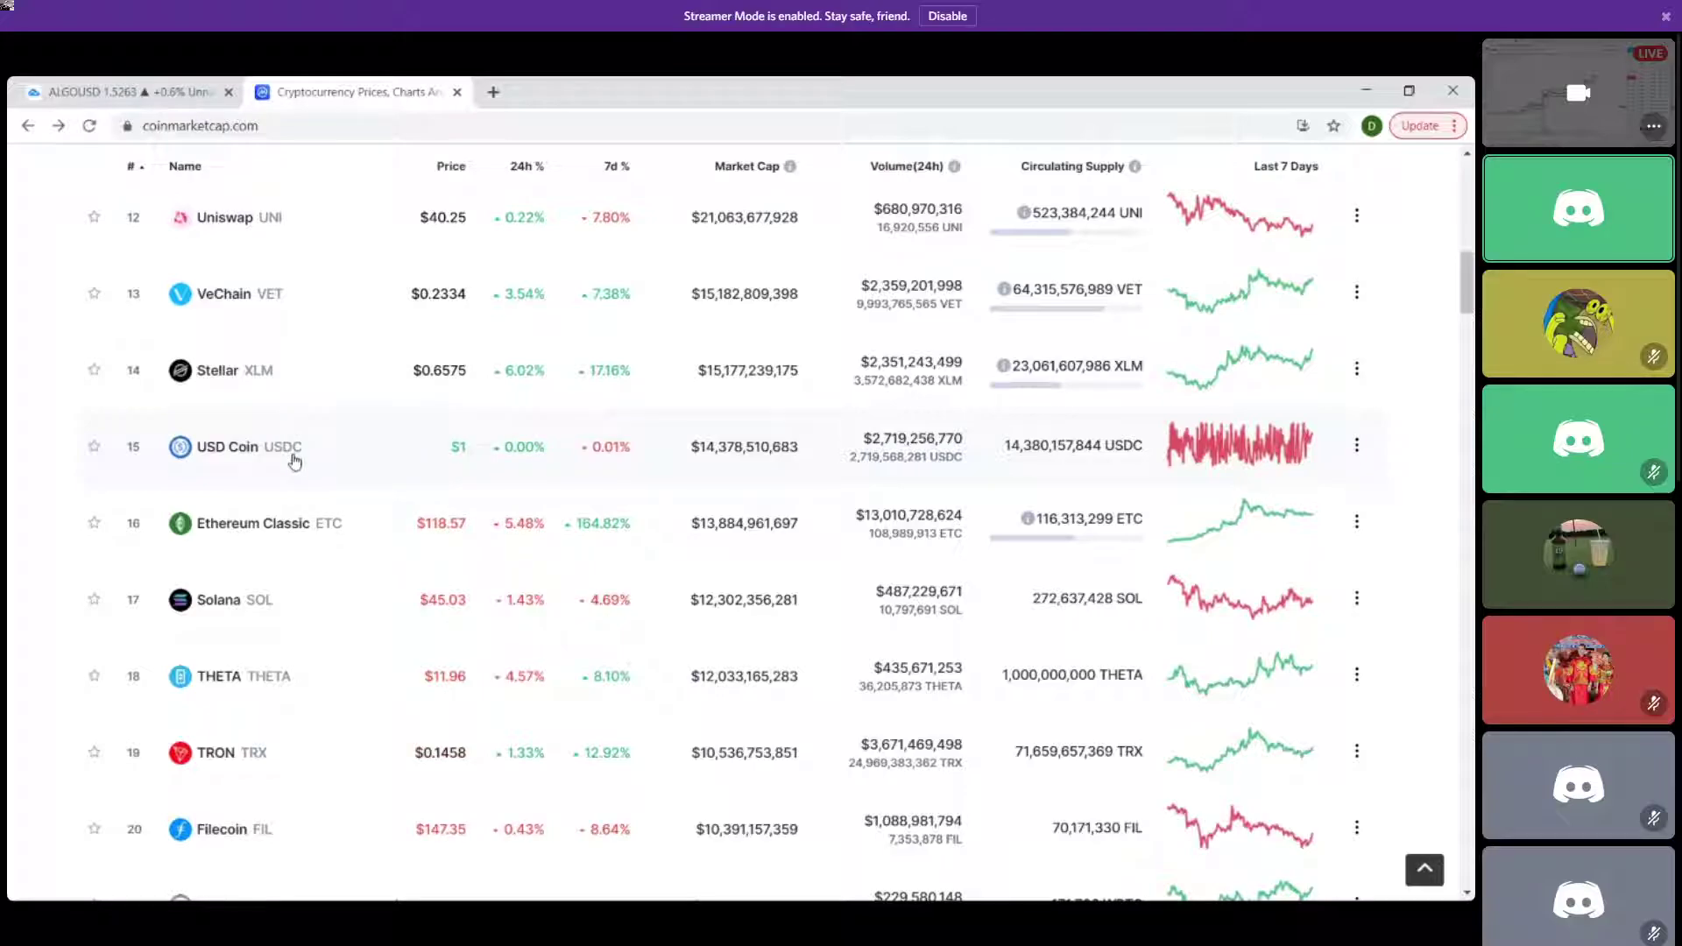
scroll(368, 537, "up", 10)
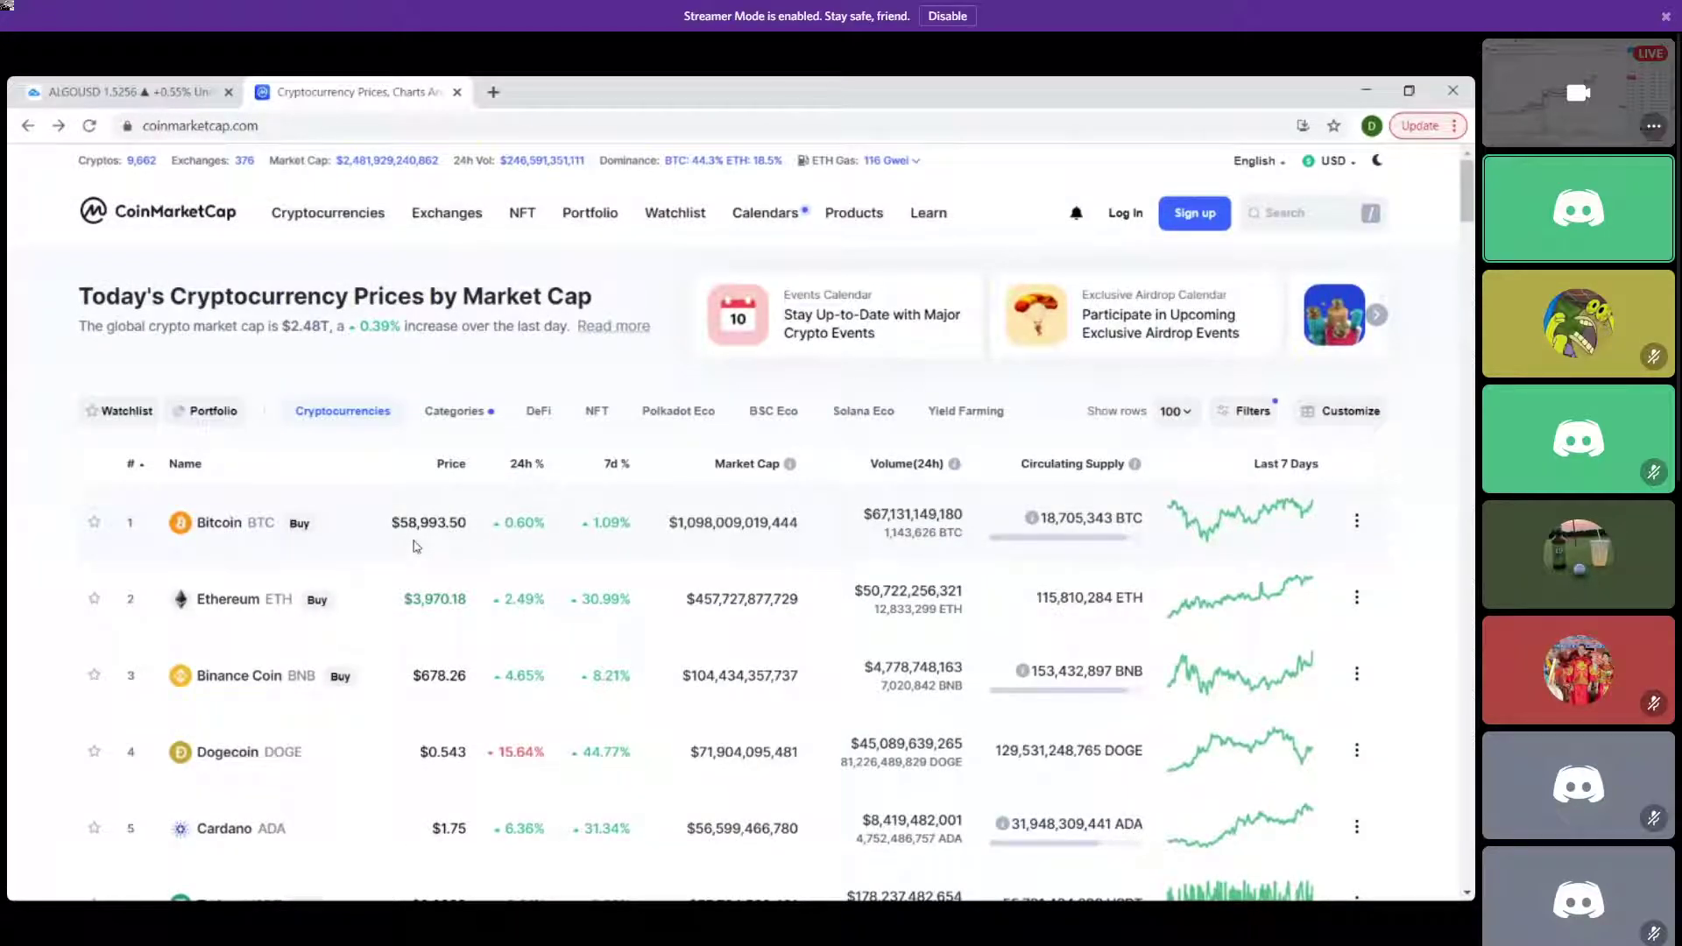
Locate Algorand in the market cap ranking, circle its entry freehand, and clear the stroke.
scroll(416, 546, "down", 7)
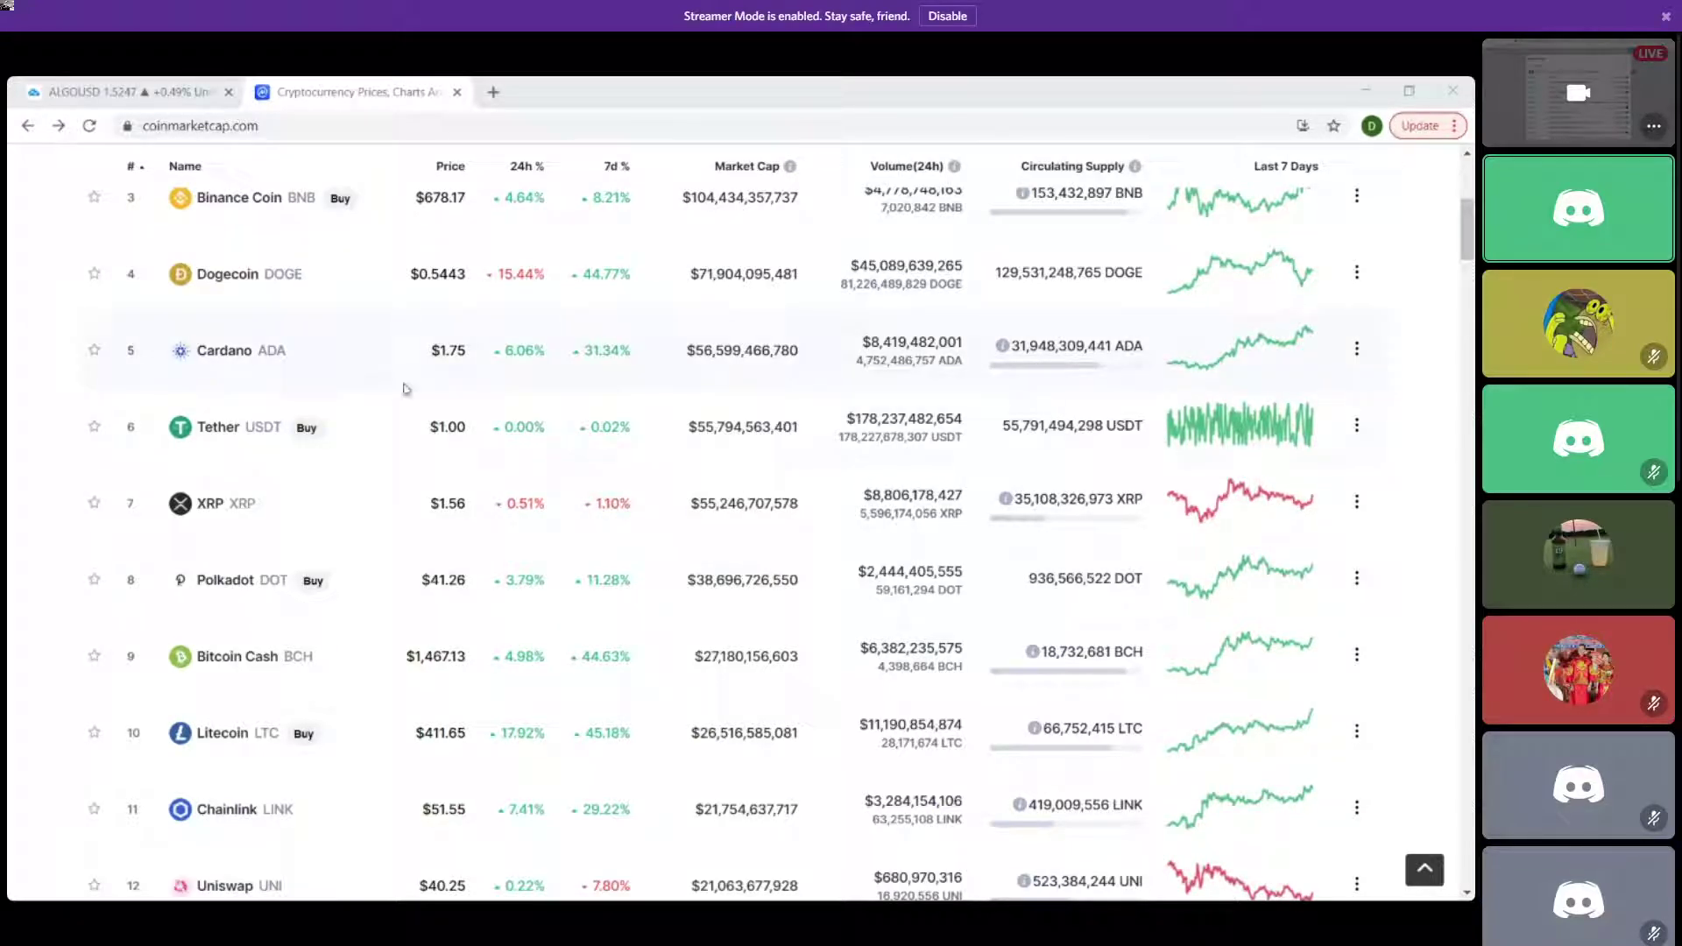
scroll(406, 388, "down", 20)
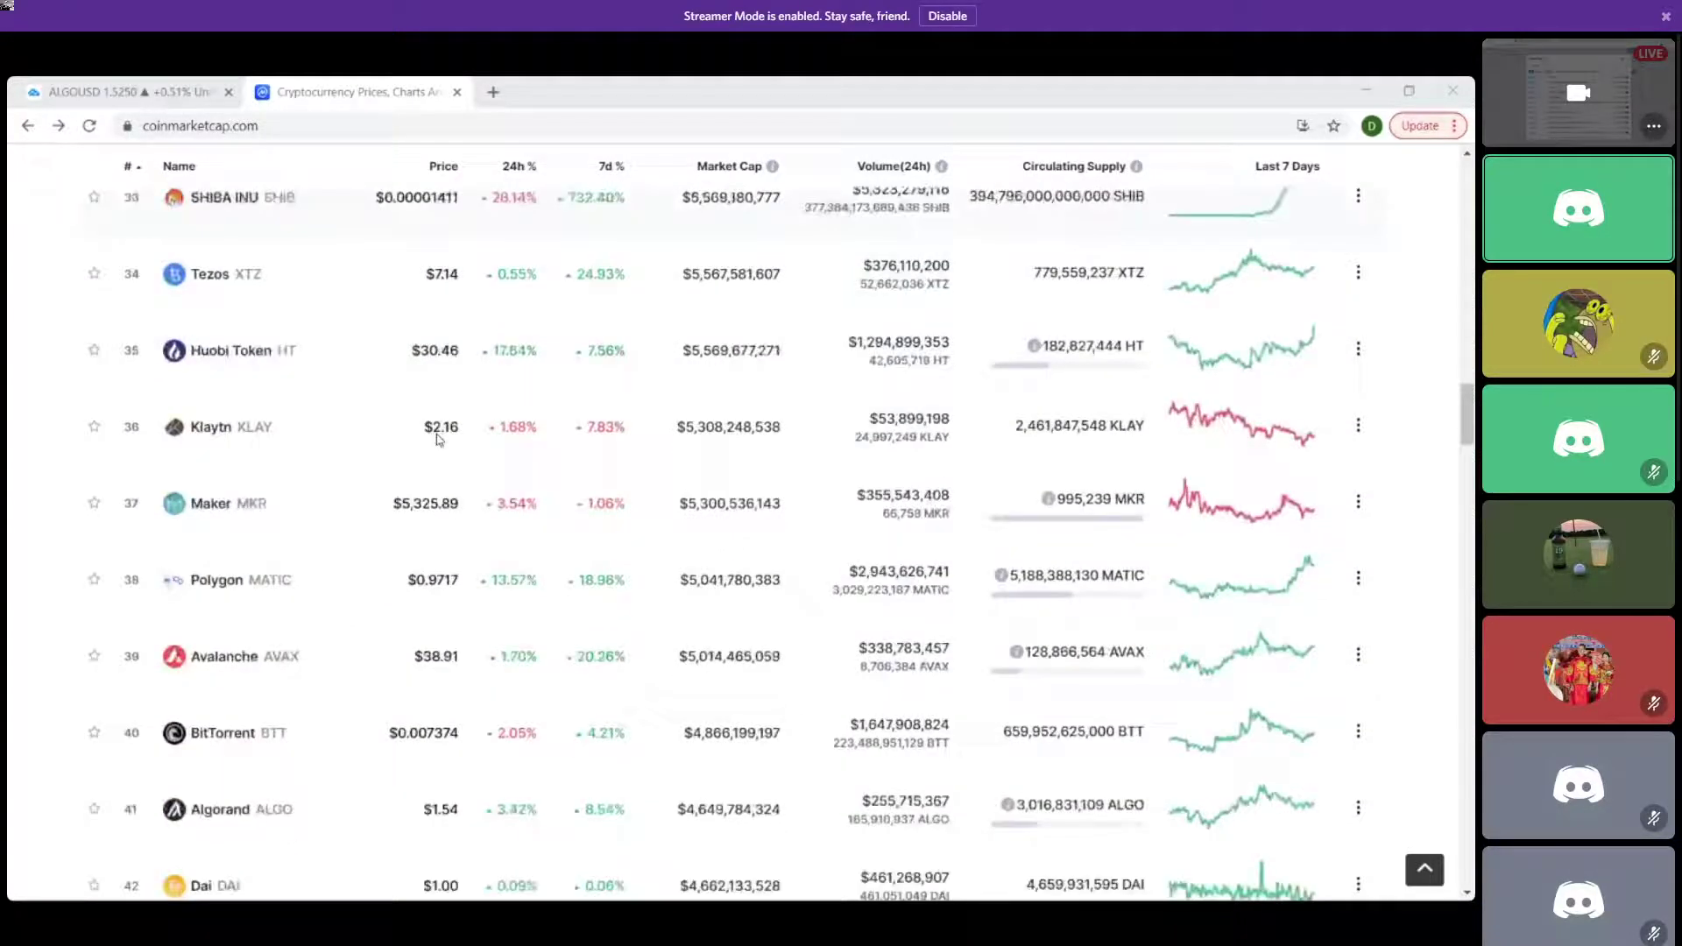
scroll(438, 438, "down", 1)
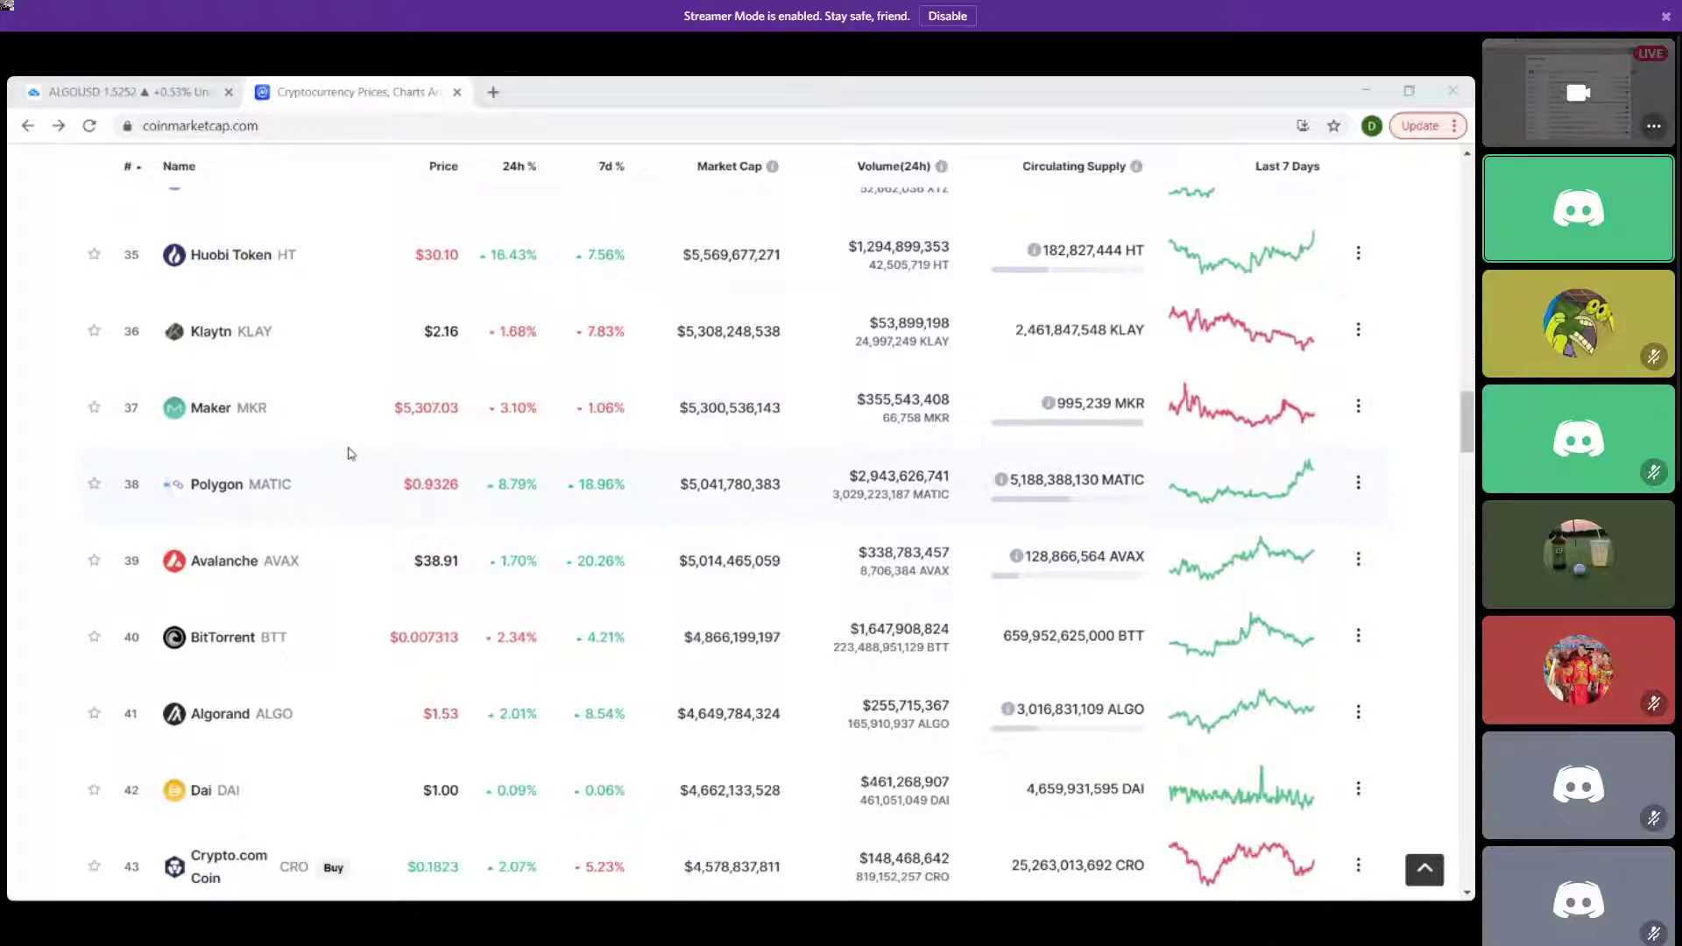
scroll(350, 453, "down", 1)
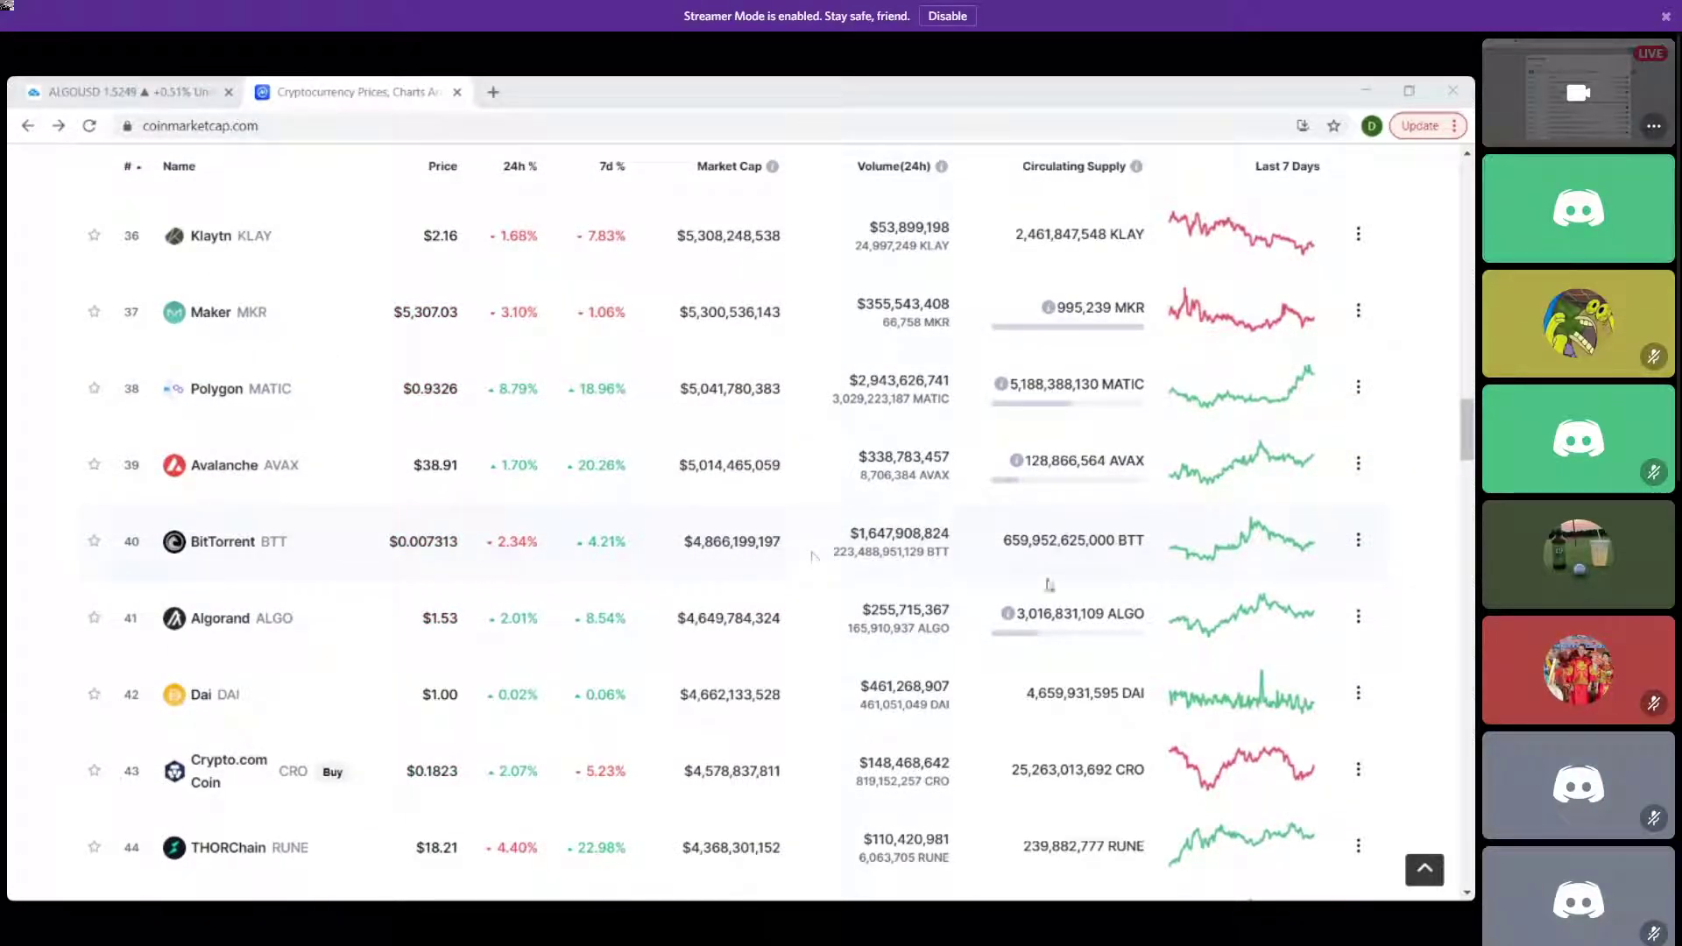
mouse_move(278, 596)
left_mouse_down()
mouse_move(75, 615)
mouse_move(261, 571)
left_mouse_up()
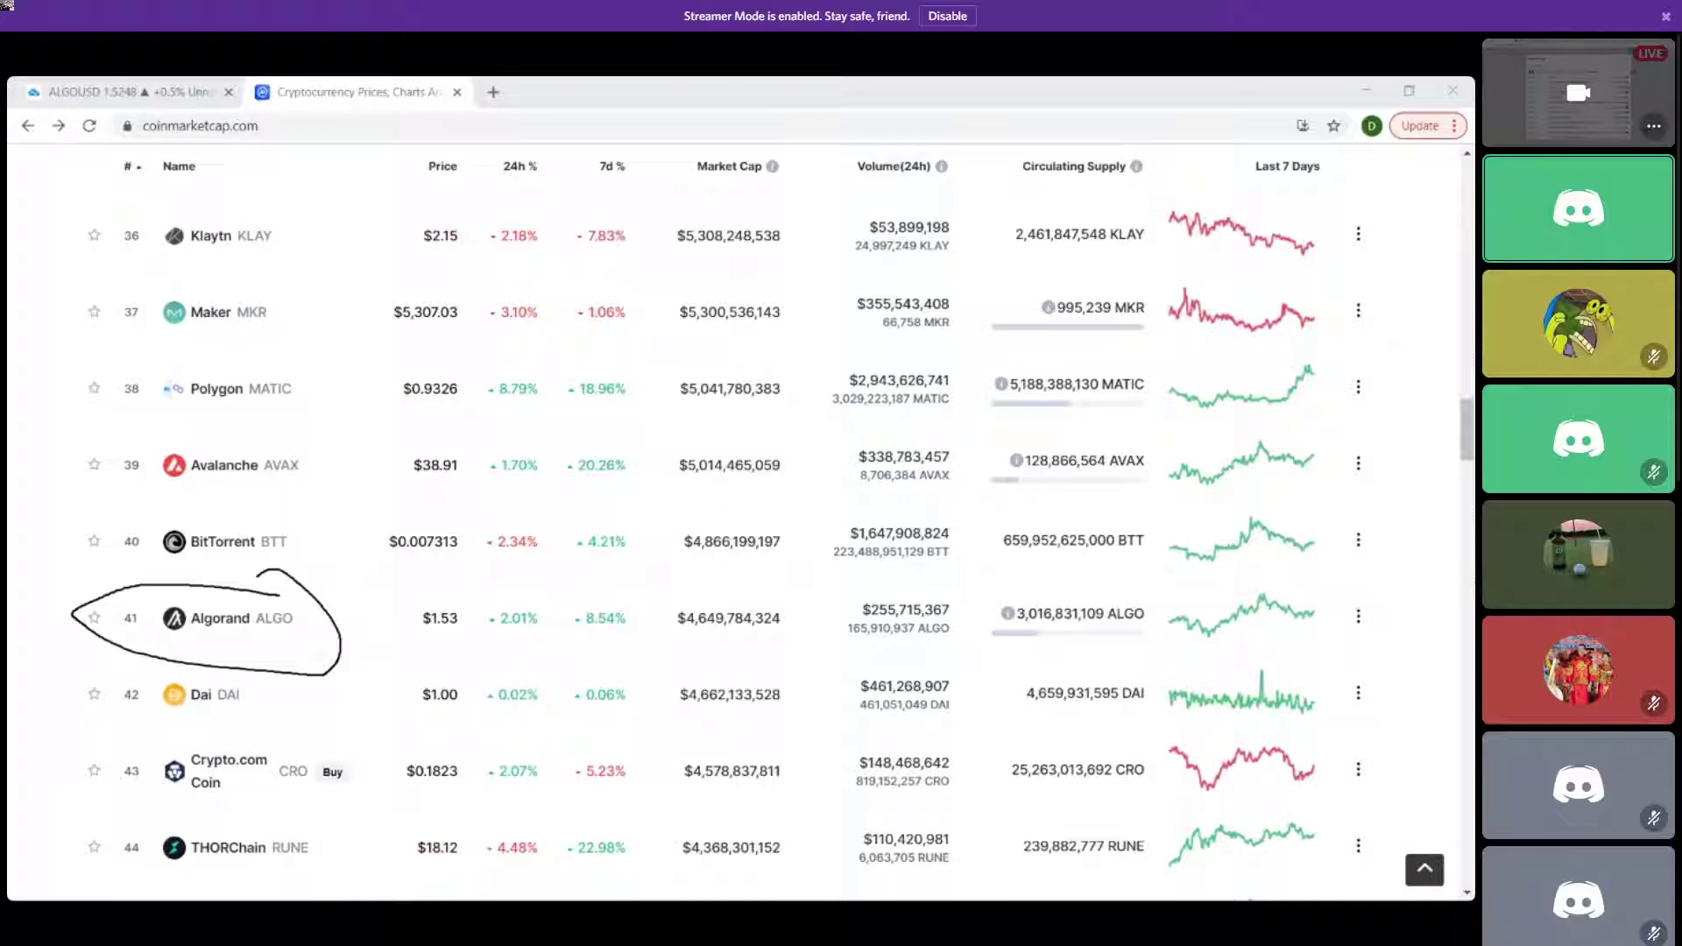
key("Escape")
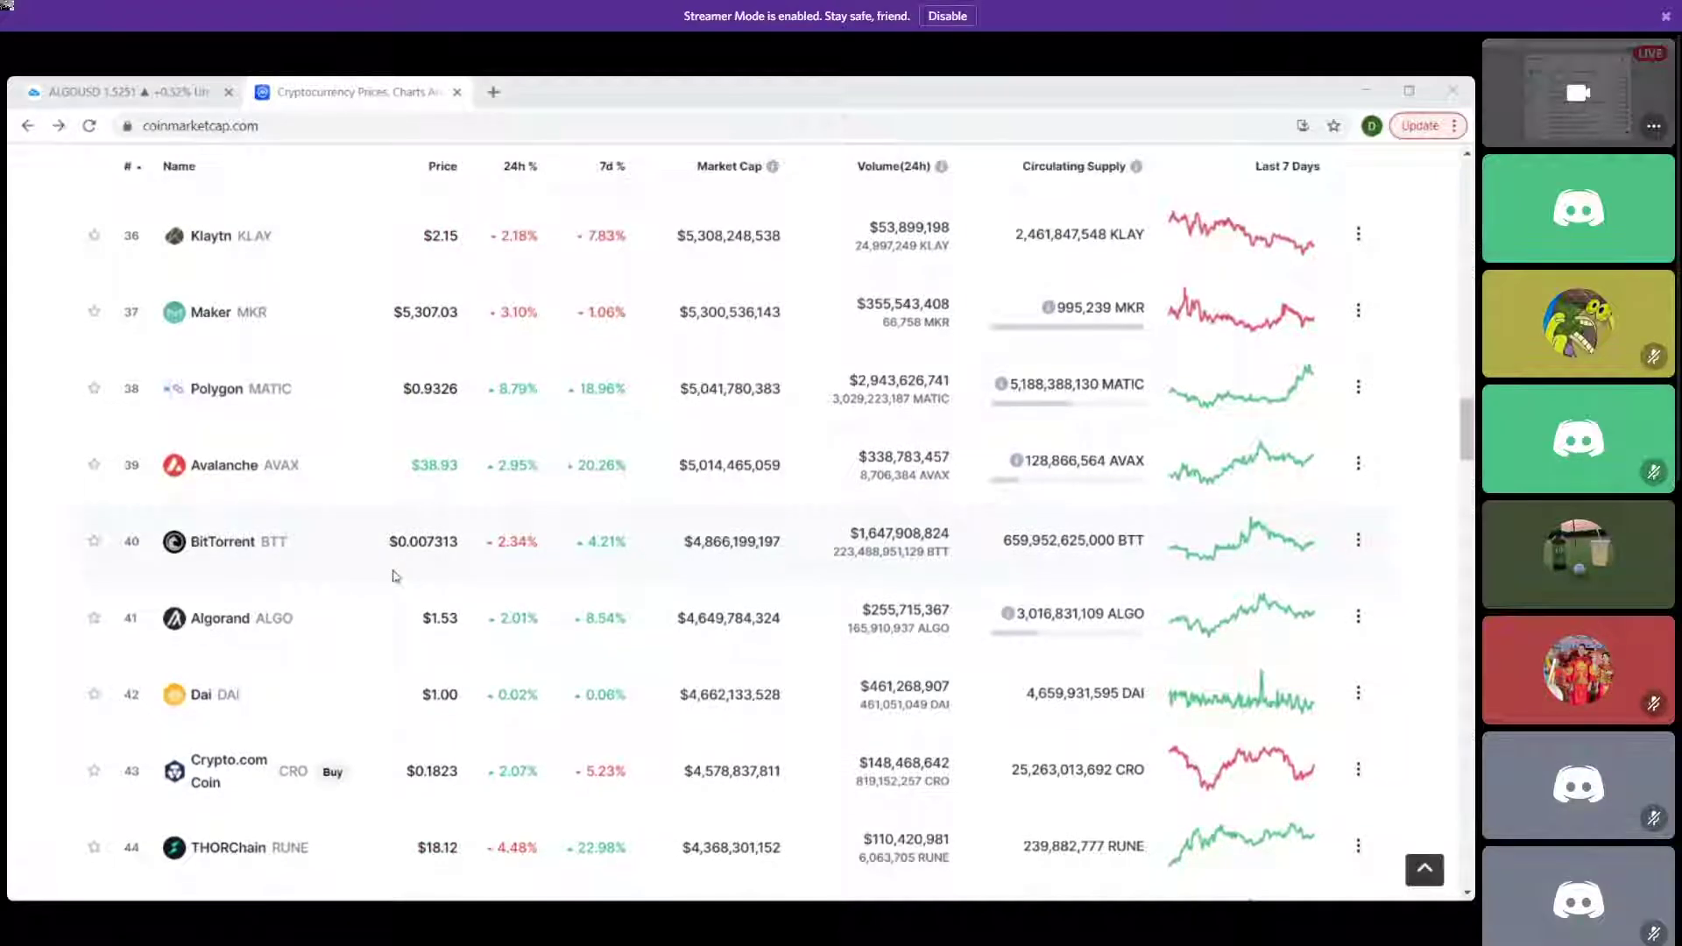
Examine the leading coins in the ranking, from Bitcoin down to THETA, comparing their prices and market caps.
scroll(394, 576, "up", 16)
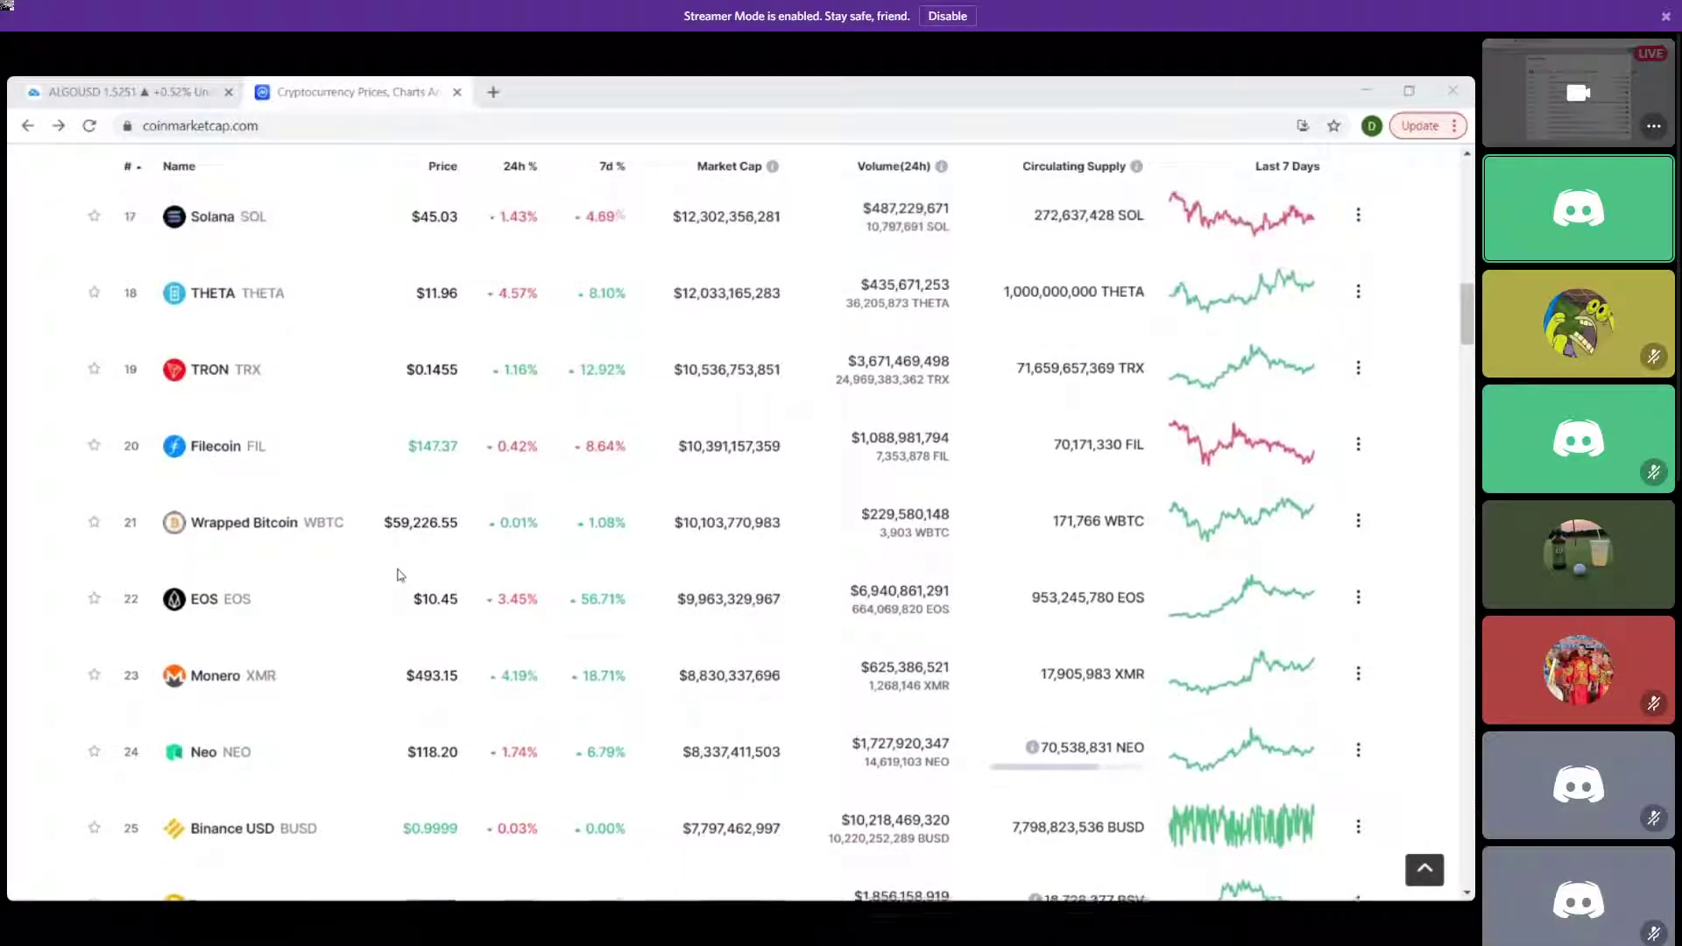
scroll(397, 576, "up", 10)
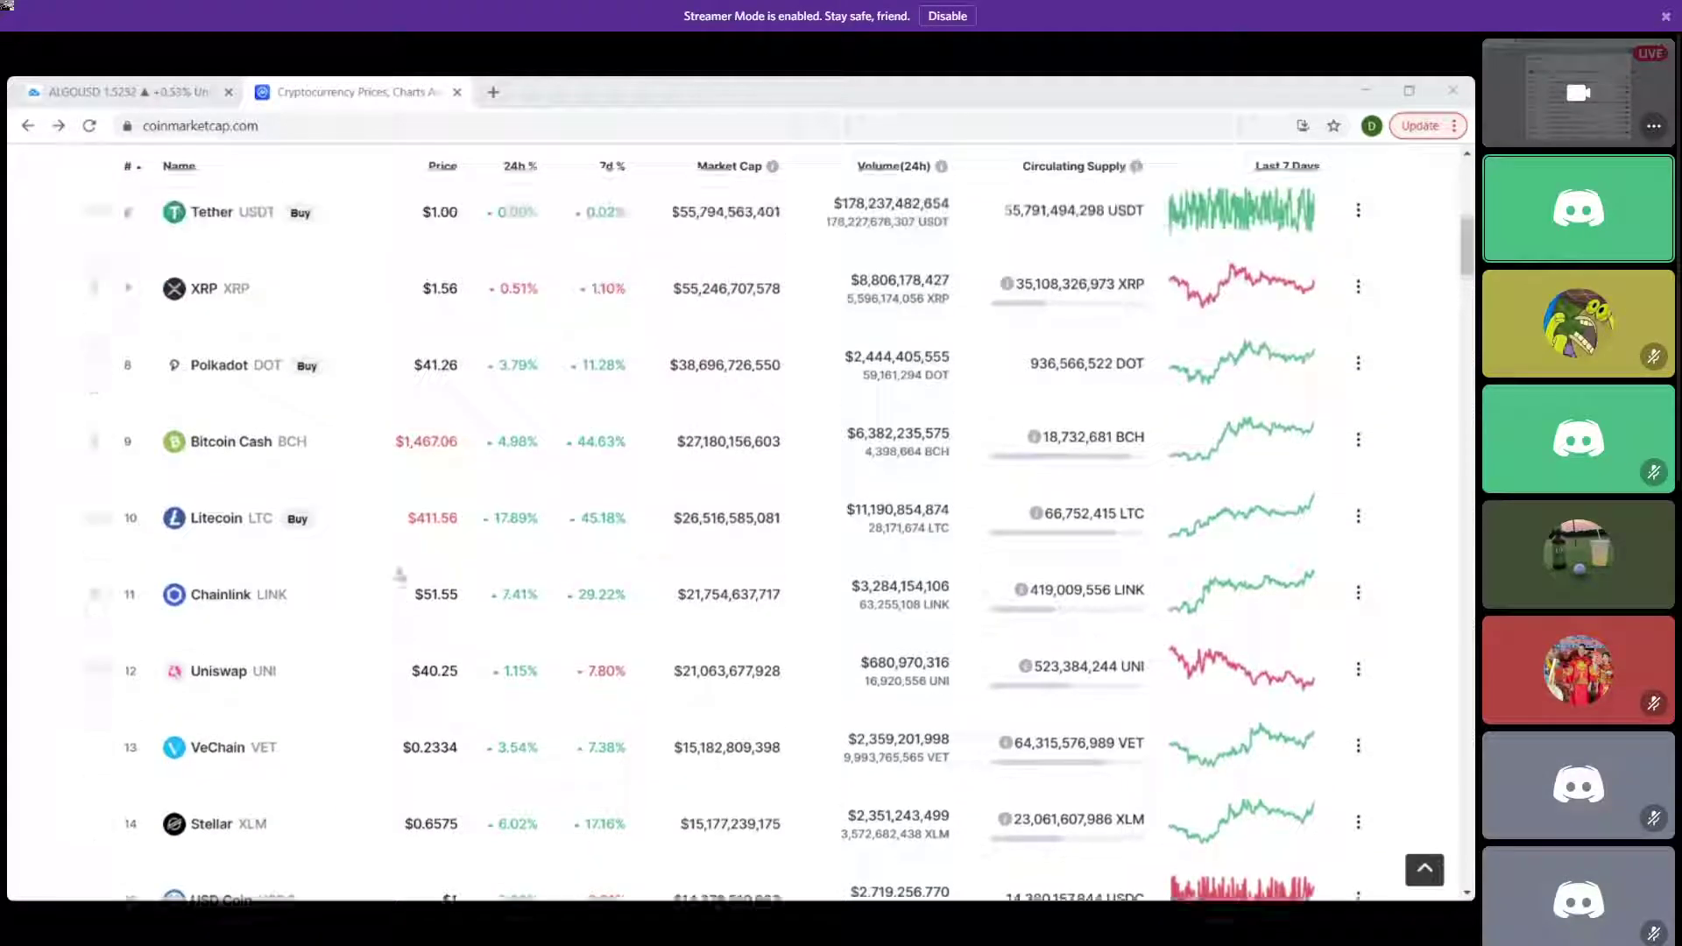
scroll(399, 576, "up", 2)
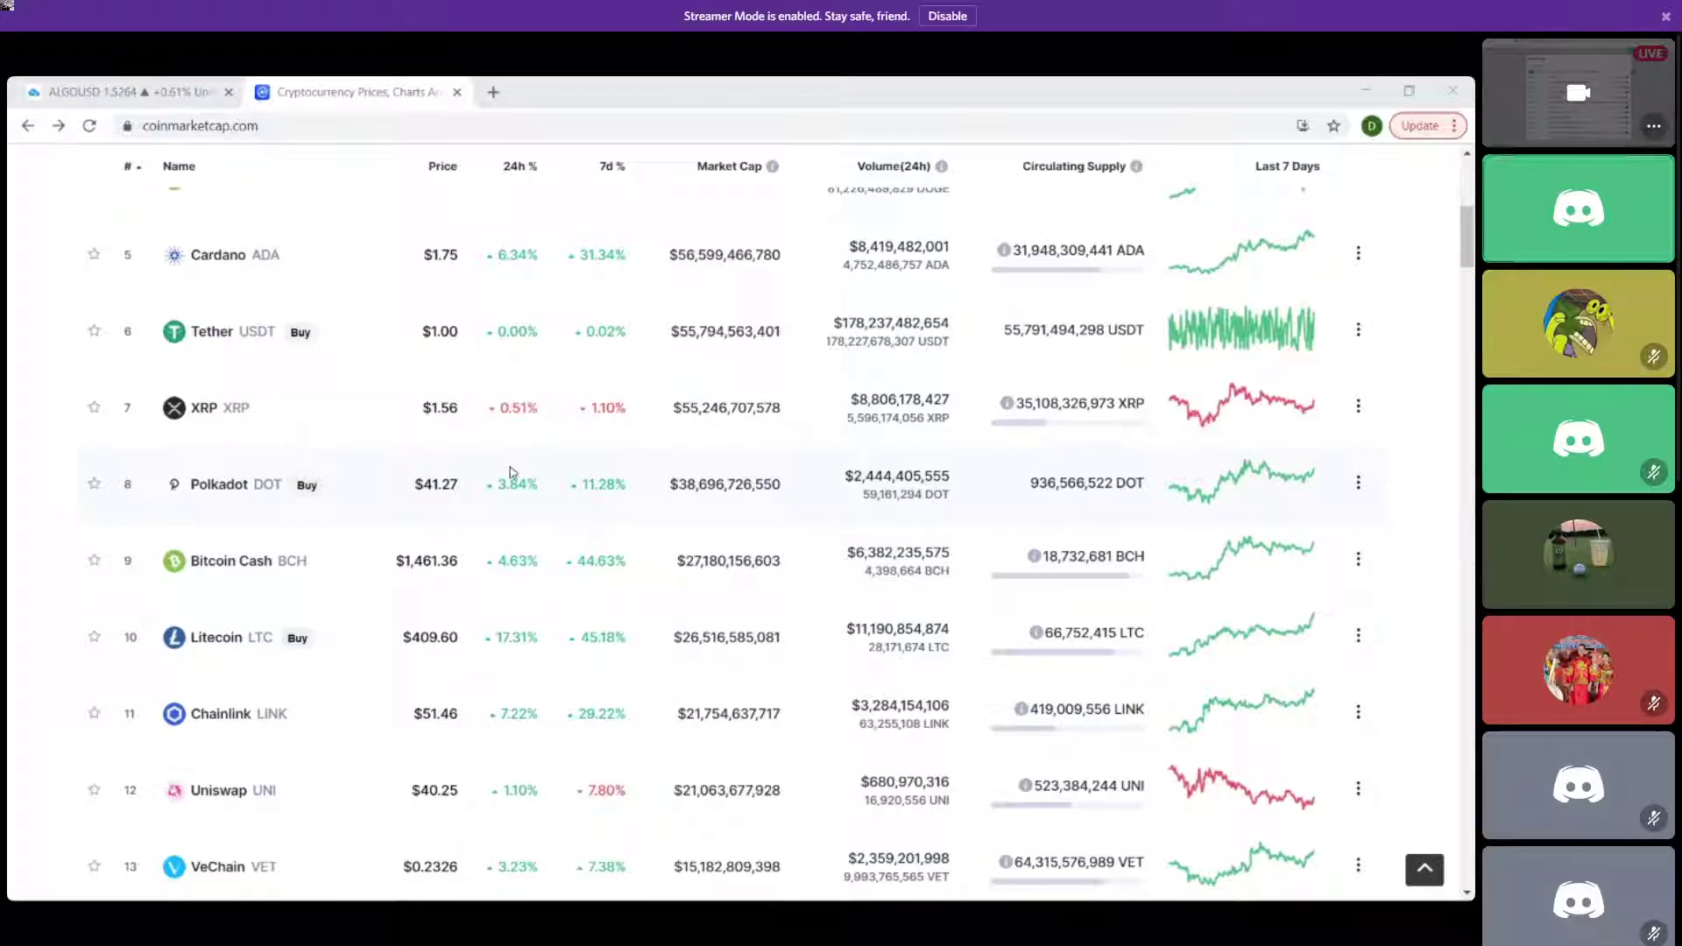
scroll(469, 470, "down", 1)
scroll(470, 471, "down", 5)
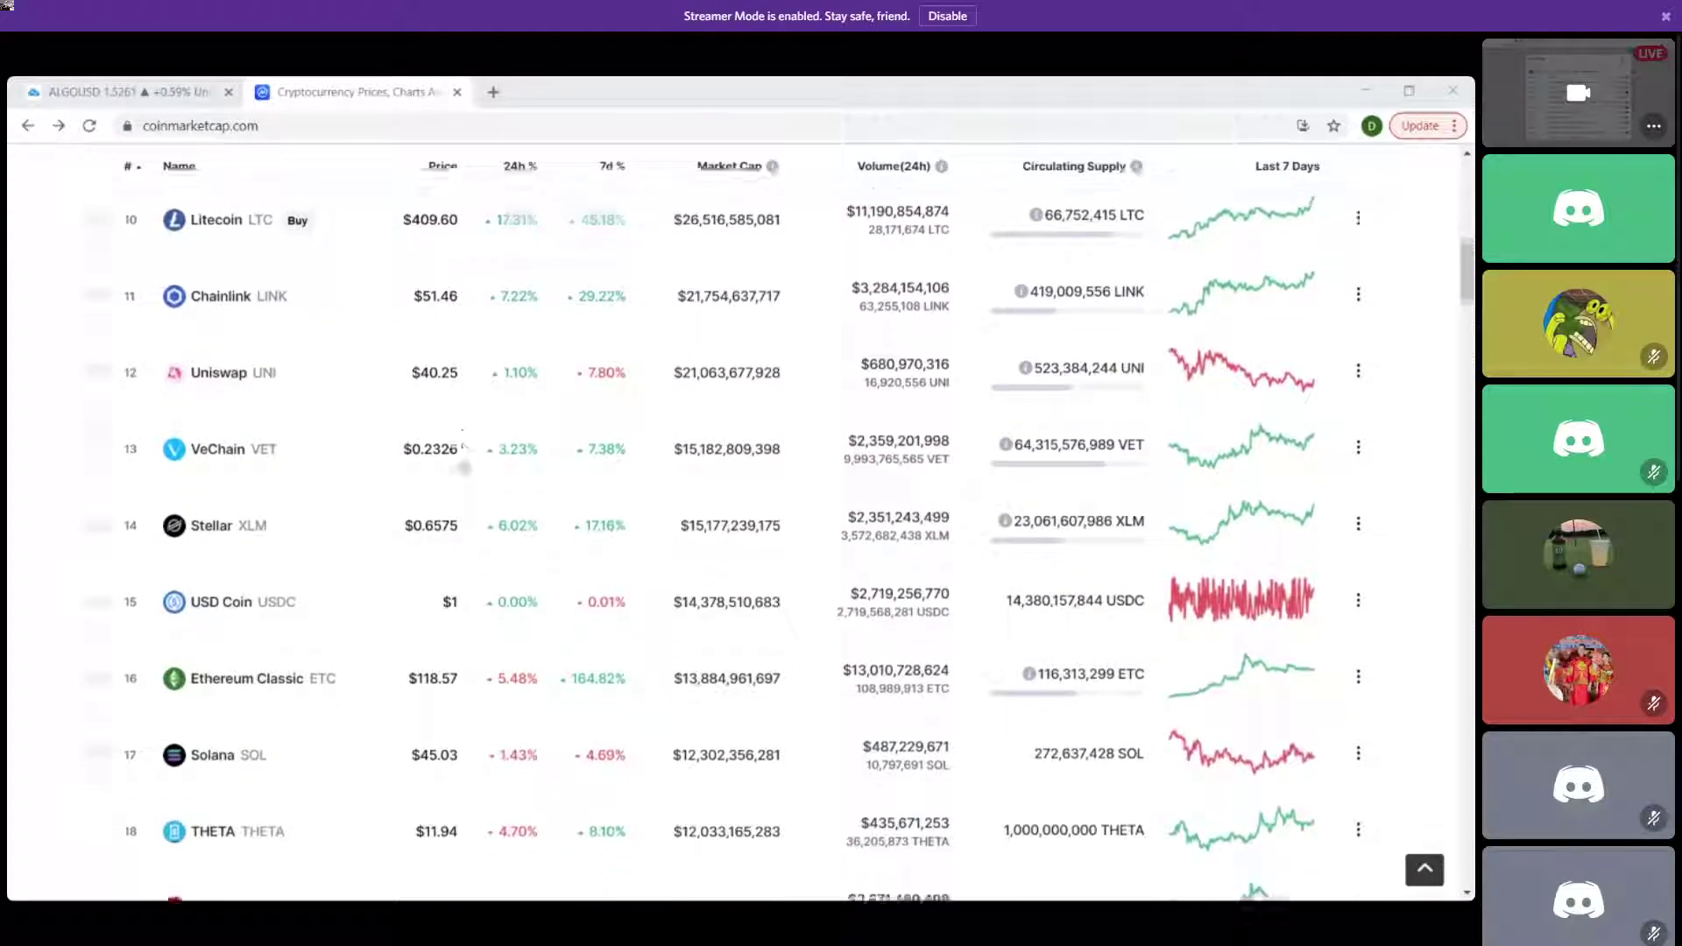
scroll(458, 481, "up", 12)
scroll(428, 481, "down", 5)
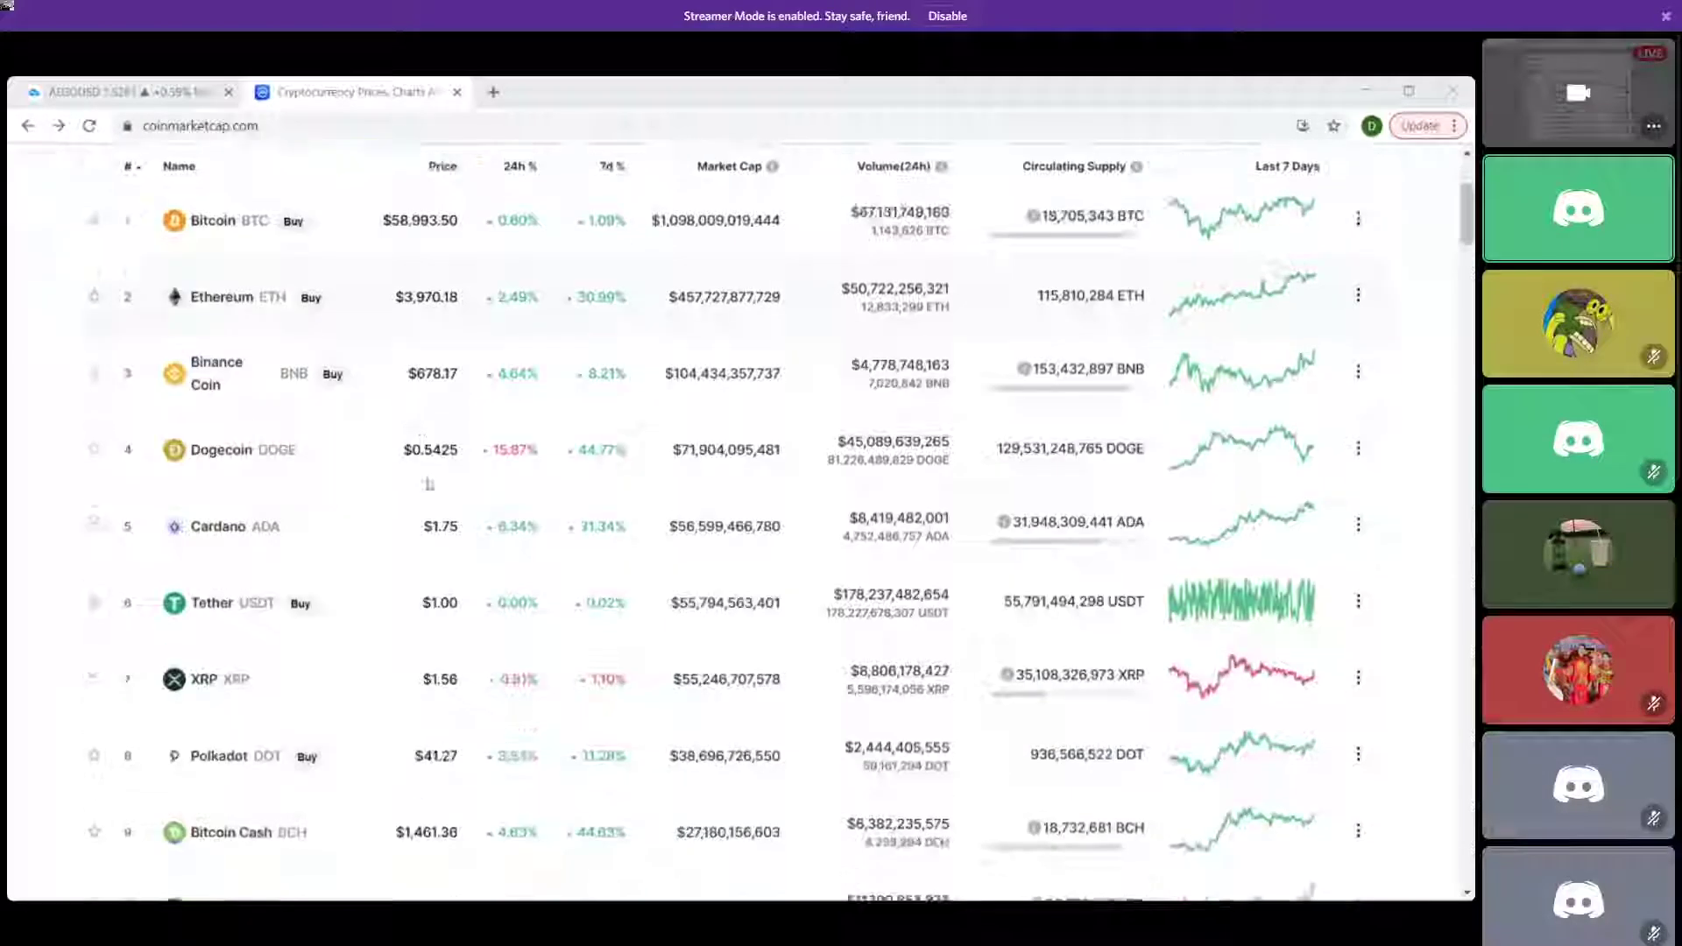
scroll(430, 545, "down", 3)
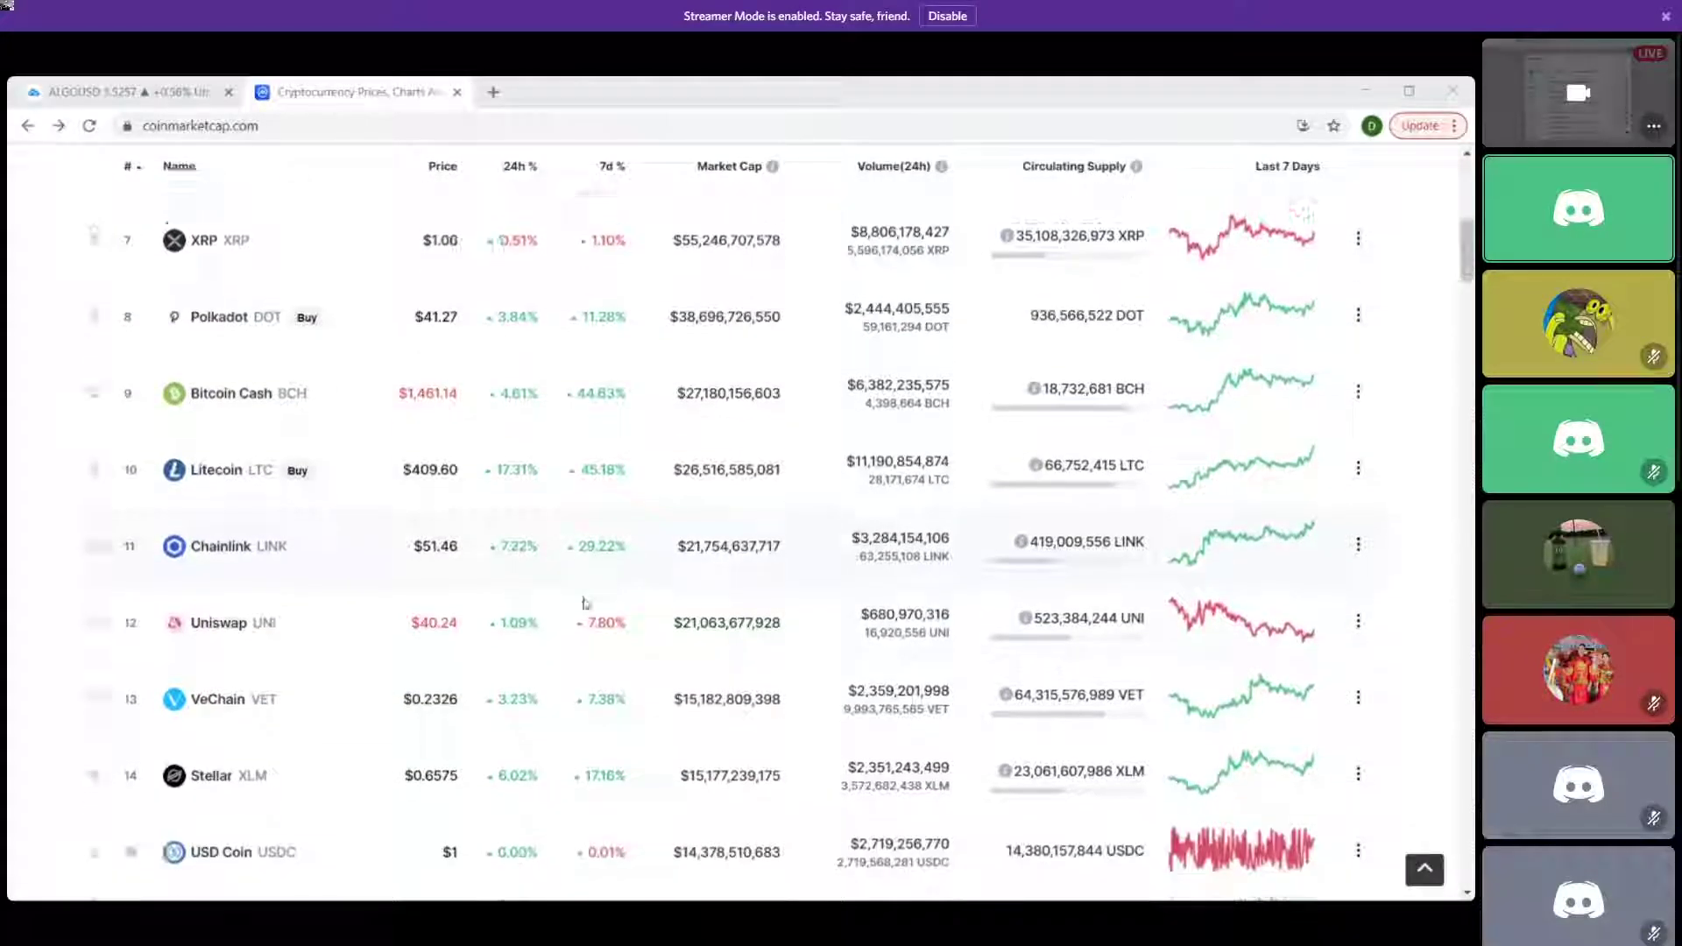
scroll(724, 663, "down", 3)
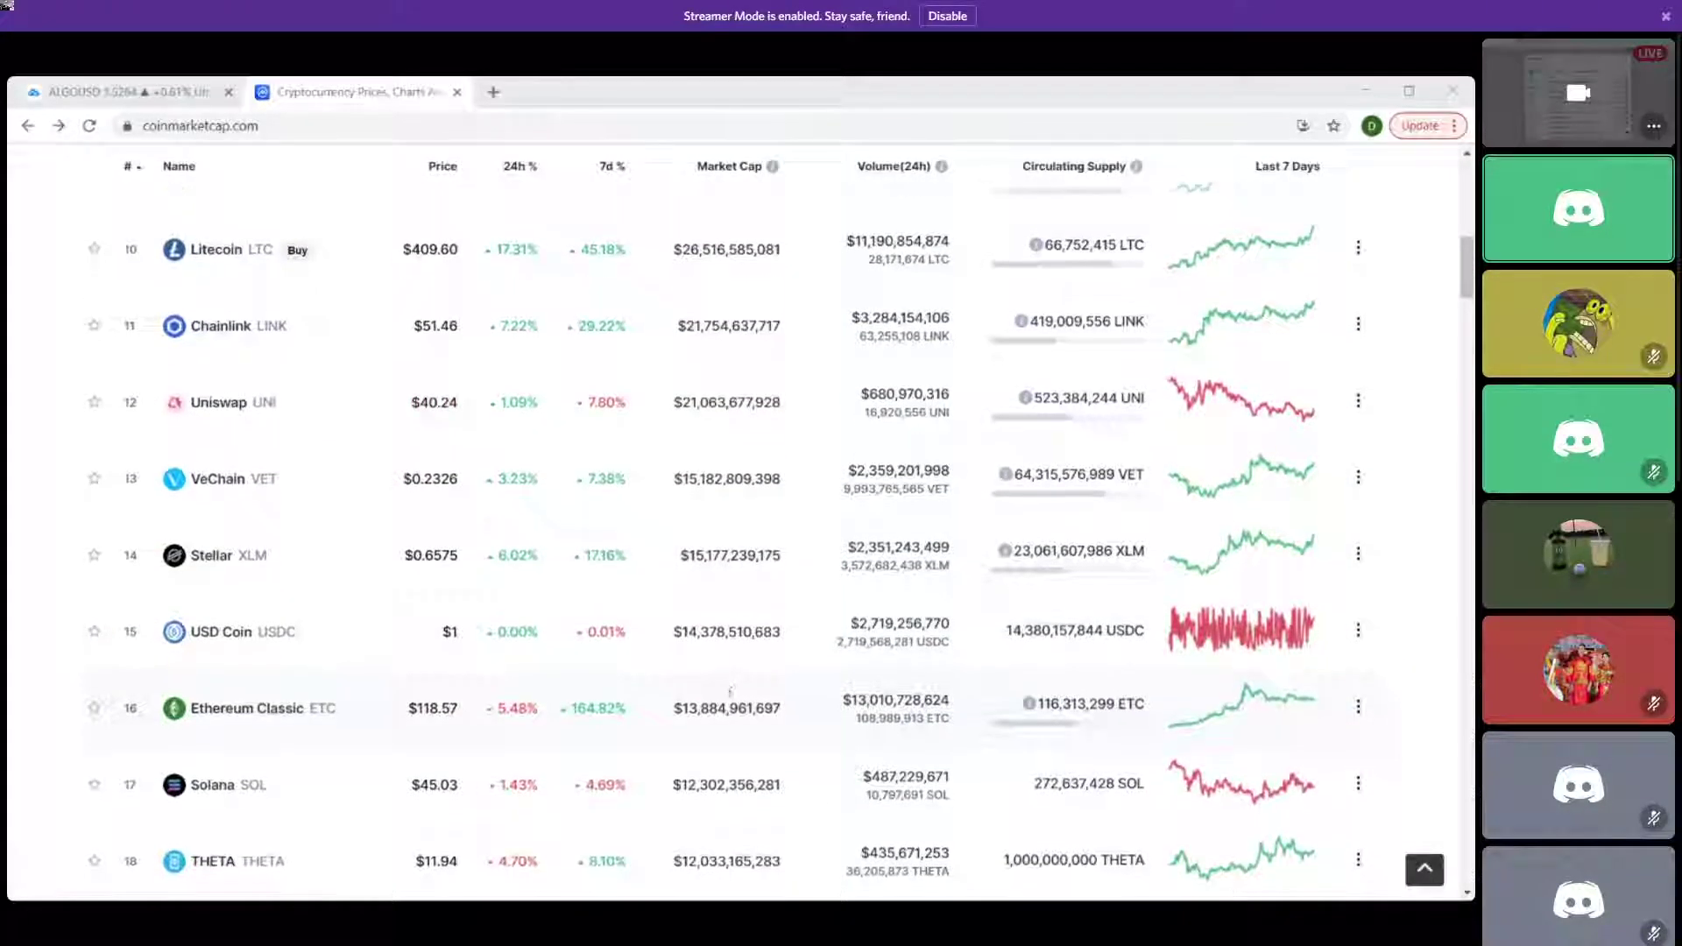
scroll(725, 654, "up", 12)
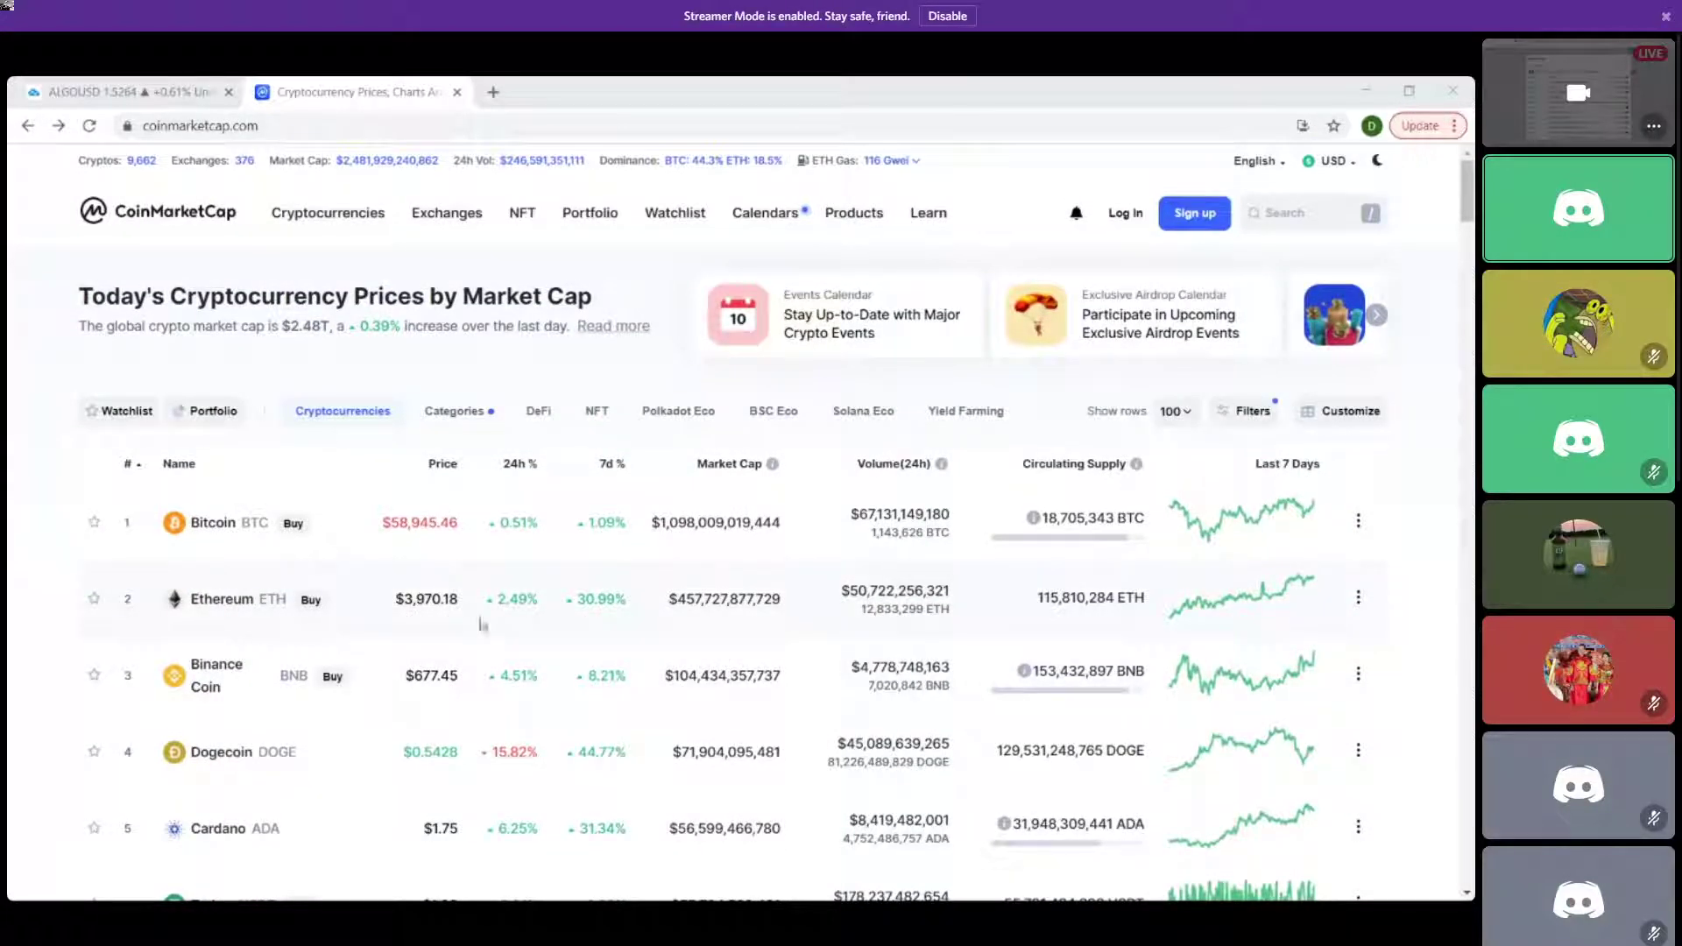
Check the ALGOUSD chart in TradingView, then return to CoinMarketCap and compare the market caps of the highest-ranked coins.
left_click(105, 92)
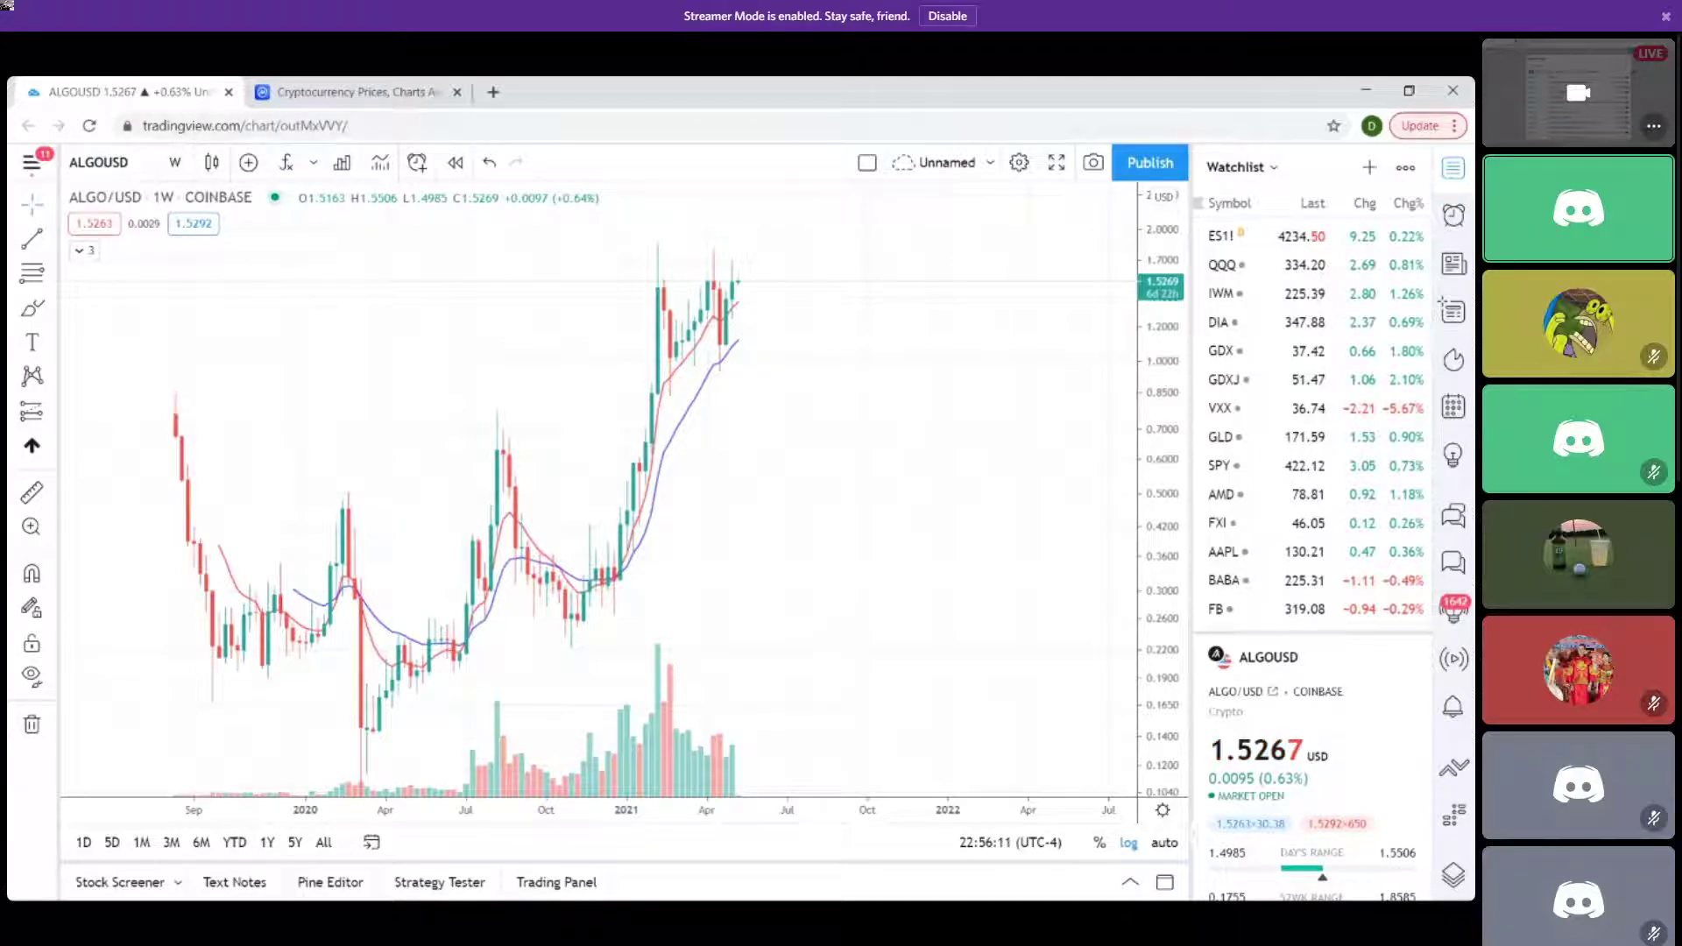
left_click(366, 94)
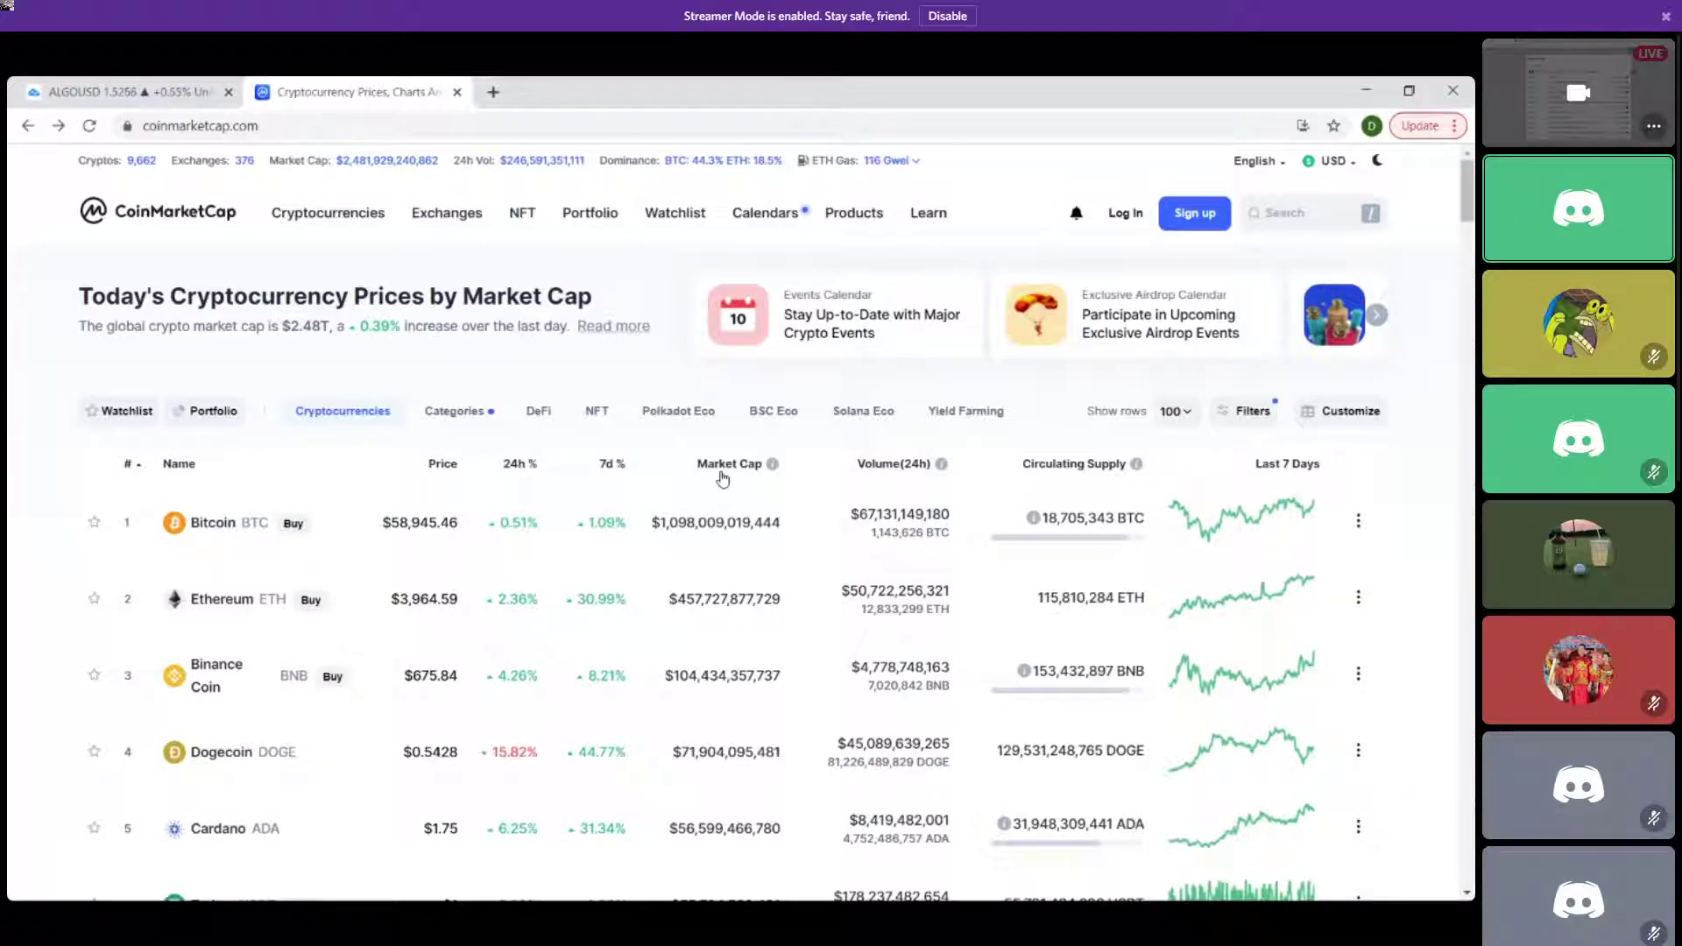
scroll(725, 474, "down", 3)
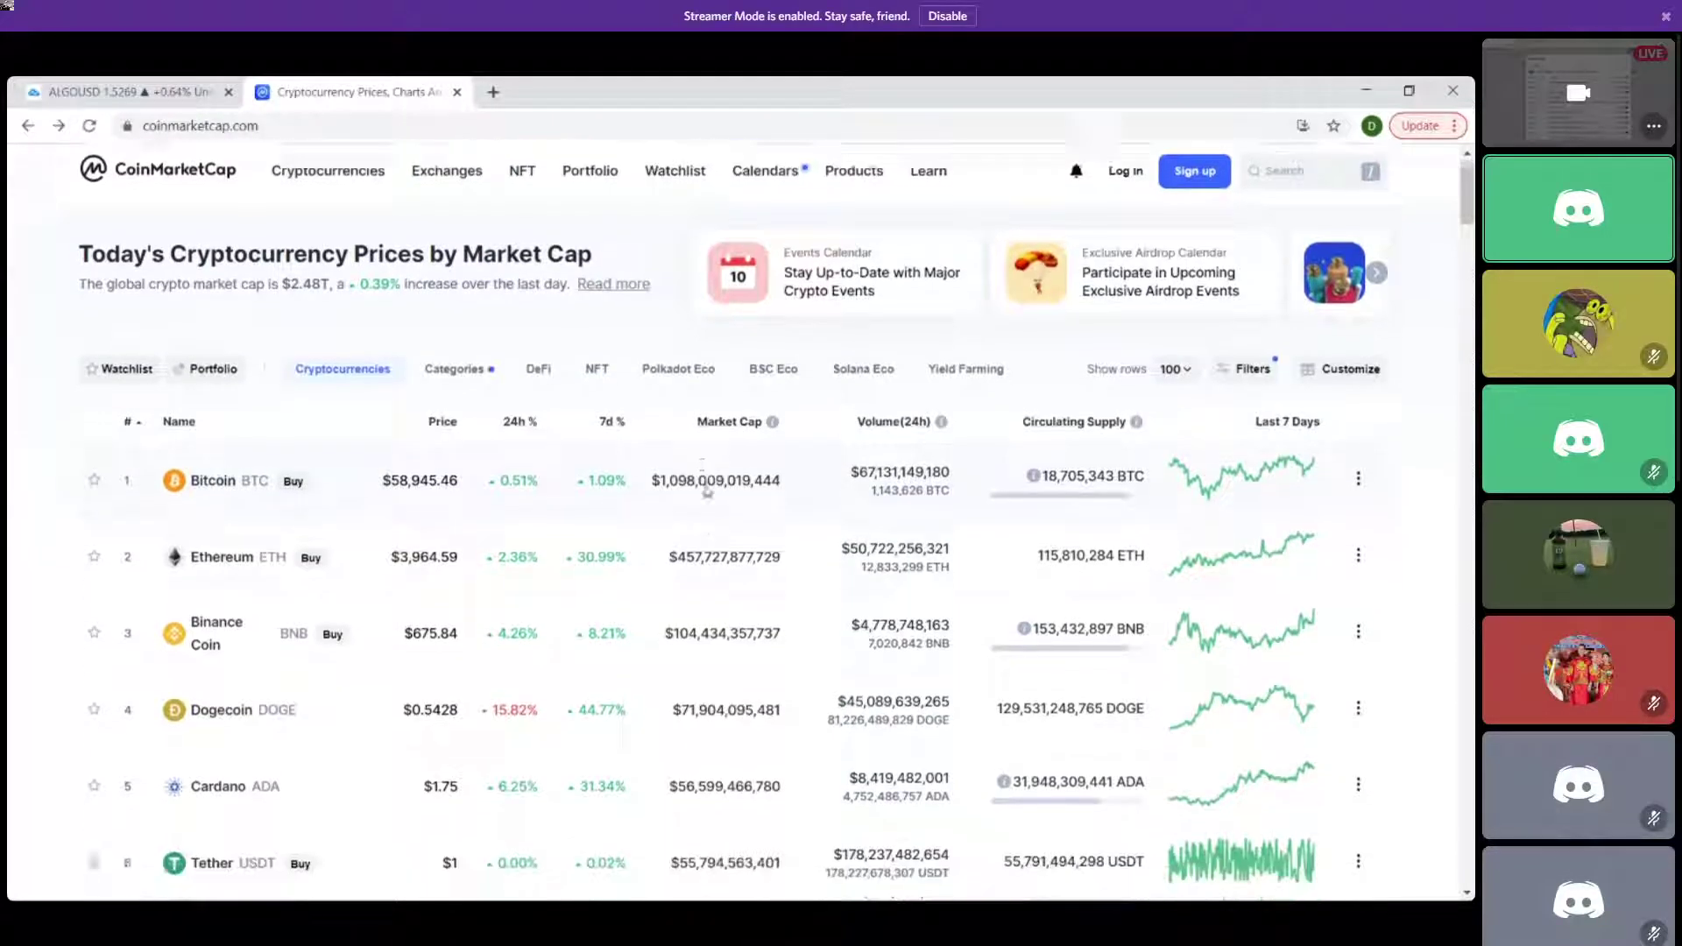
scroll(726, 456, "down", 1)
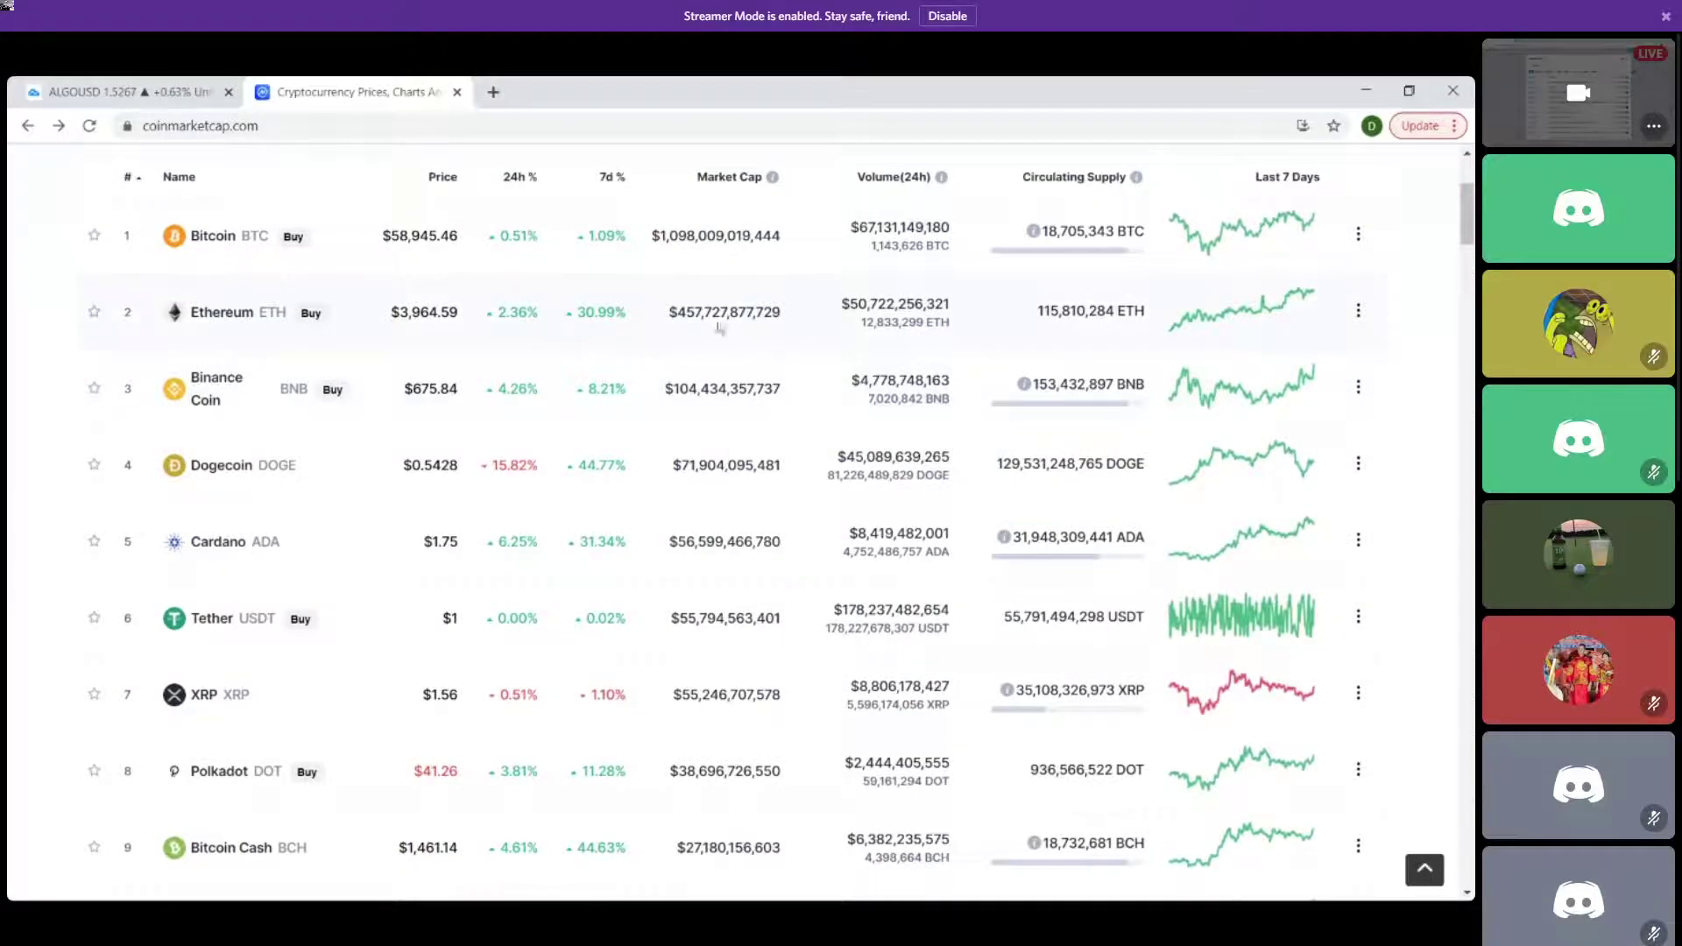
scroll(732, 456, "down", 1)
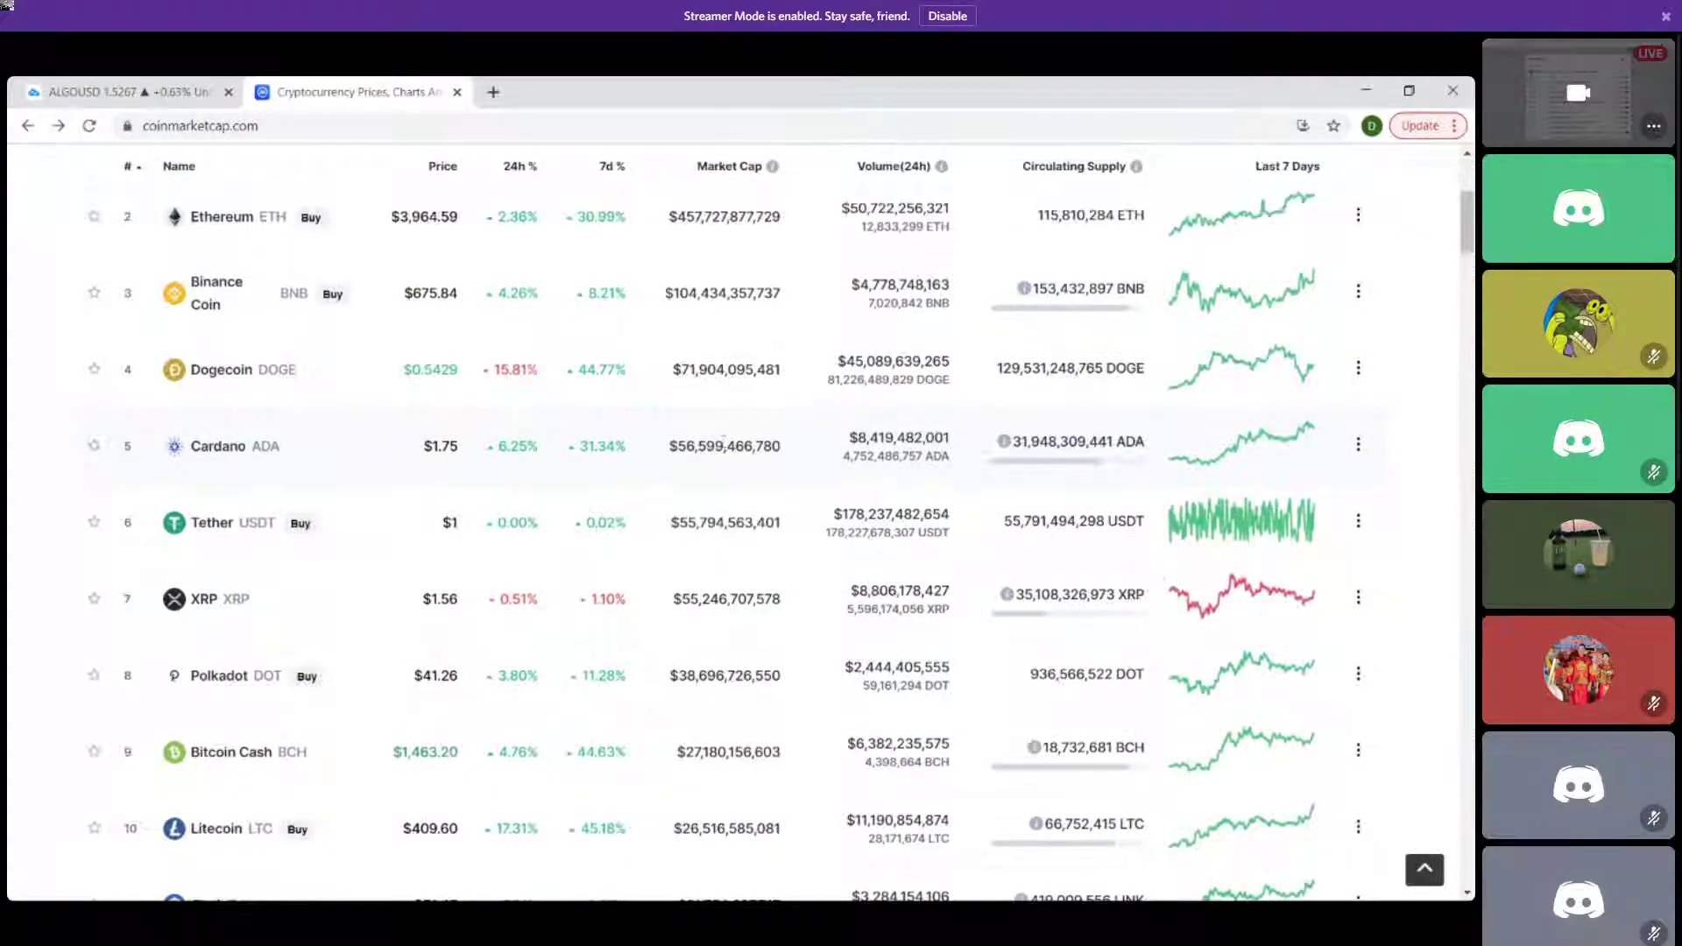
scroll(724, 442, "down", 3)
scroll(725, 447, "down", 1)
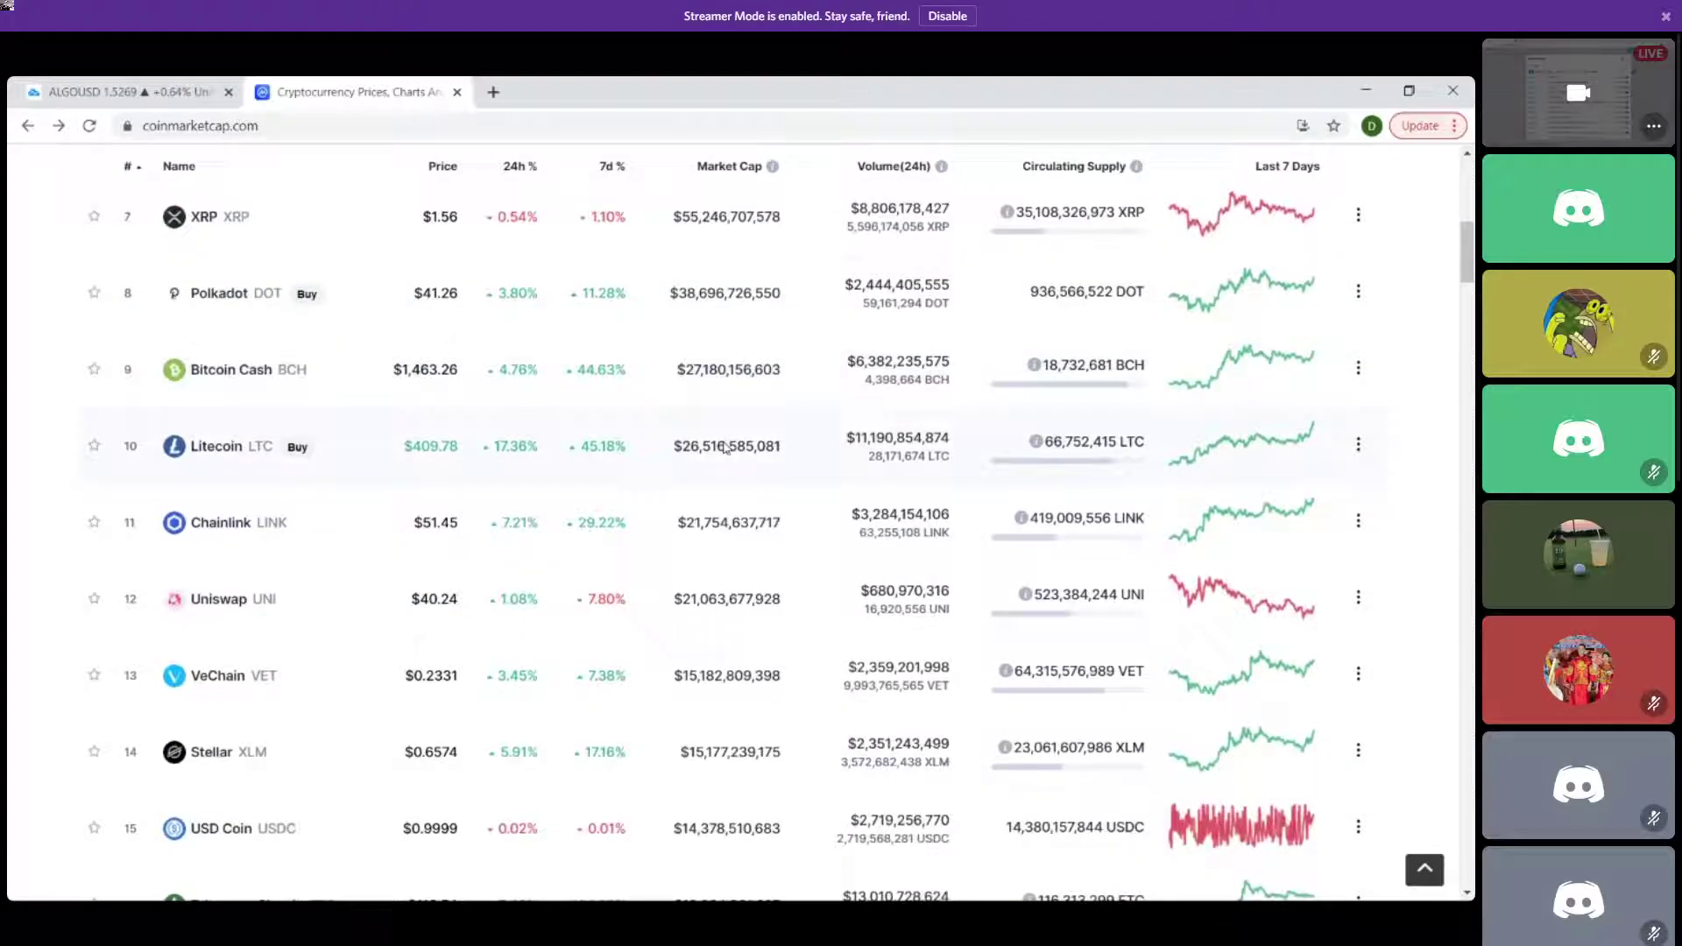
scroll(725, 447, "down", 1)
Circle and underline XRP's circulating supply freehand in the ranking, and clear the strokes.
scroll(728, 447, "up", 5)
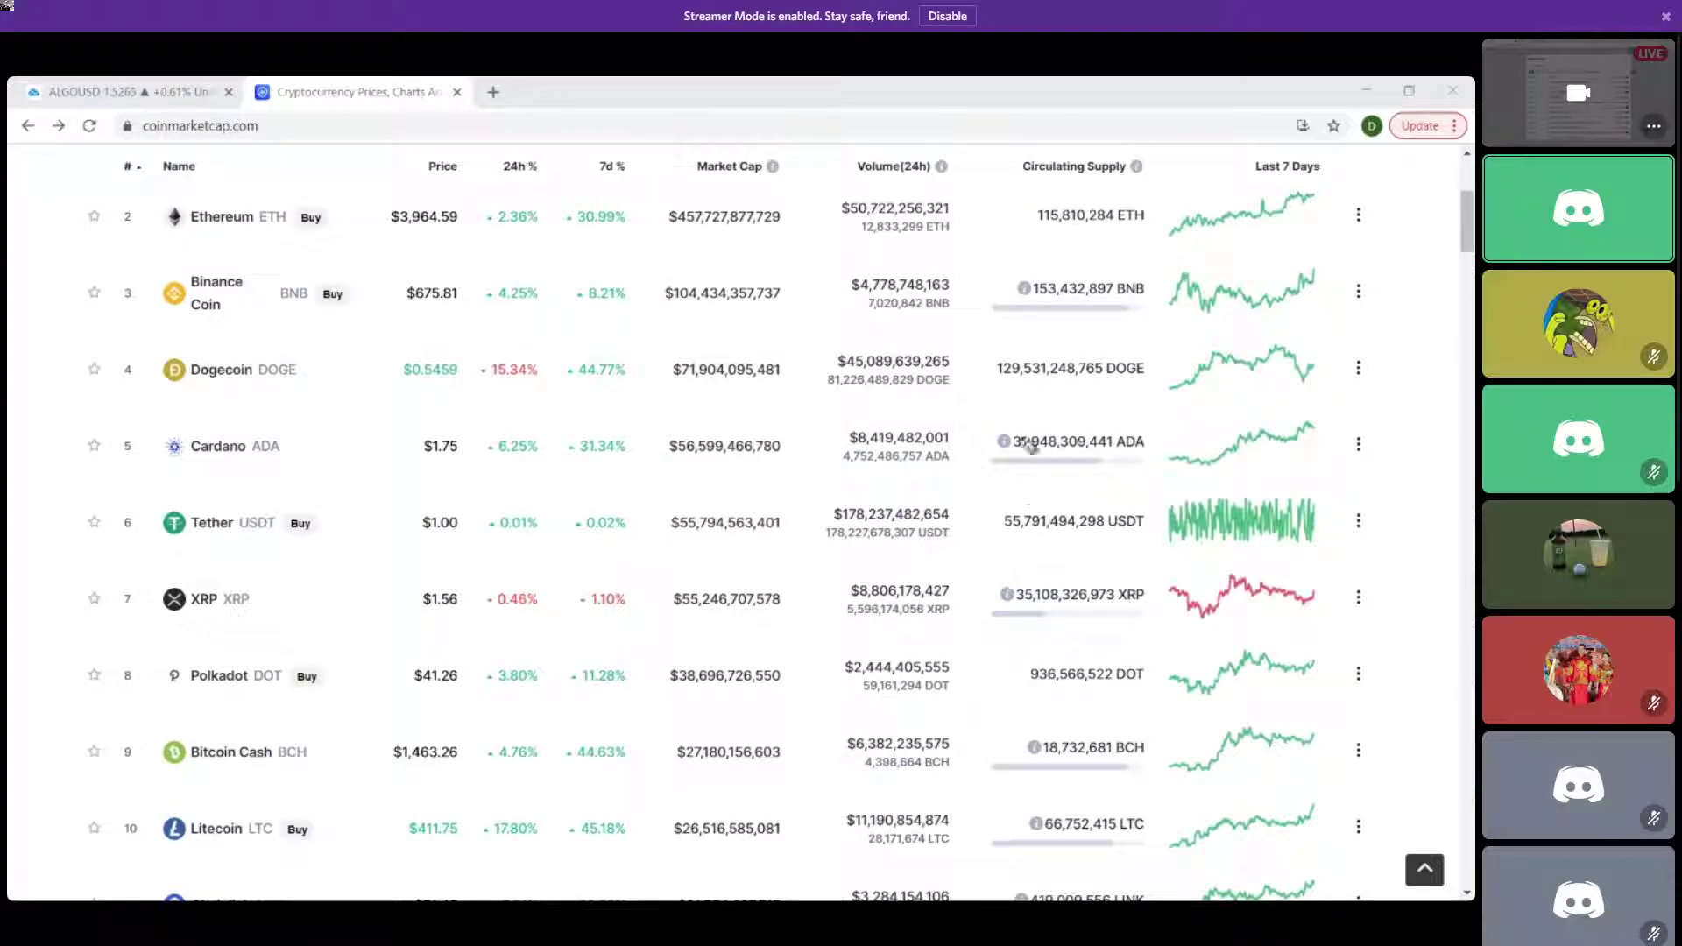
mouse_move(1091, 566)
left_mouse_down()
mouse_move(1034, 572)
mouse_move(1091, 635)
mouse_move(1090, 563)
mouse_move(1027, 563)
left_mouse_up()
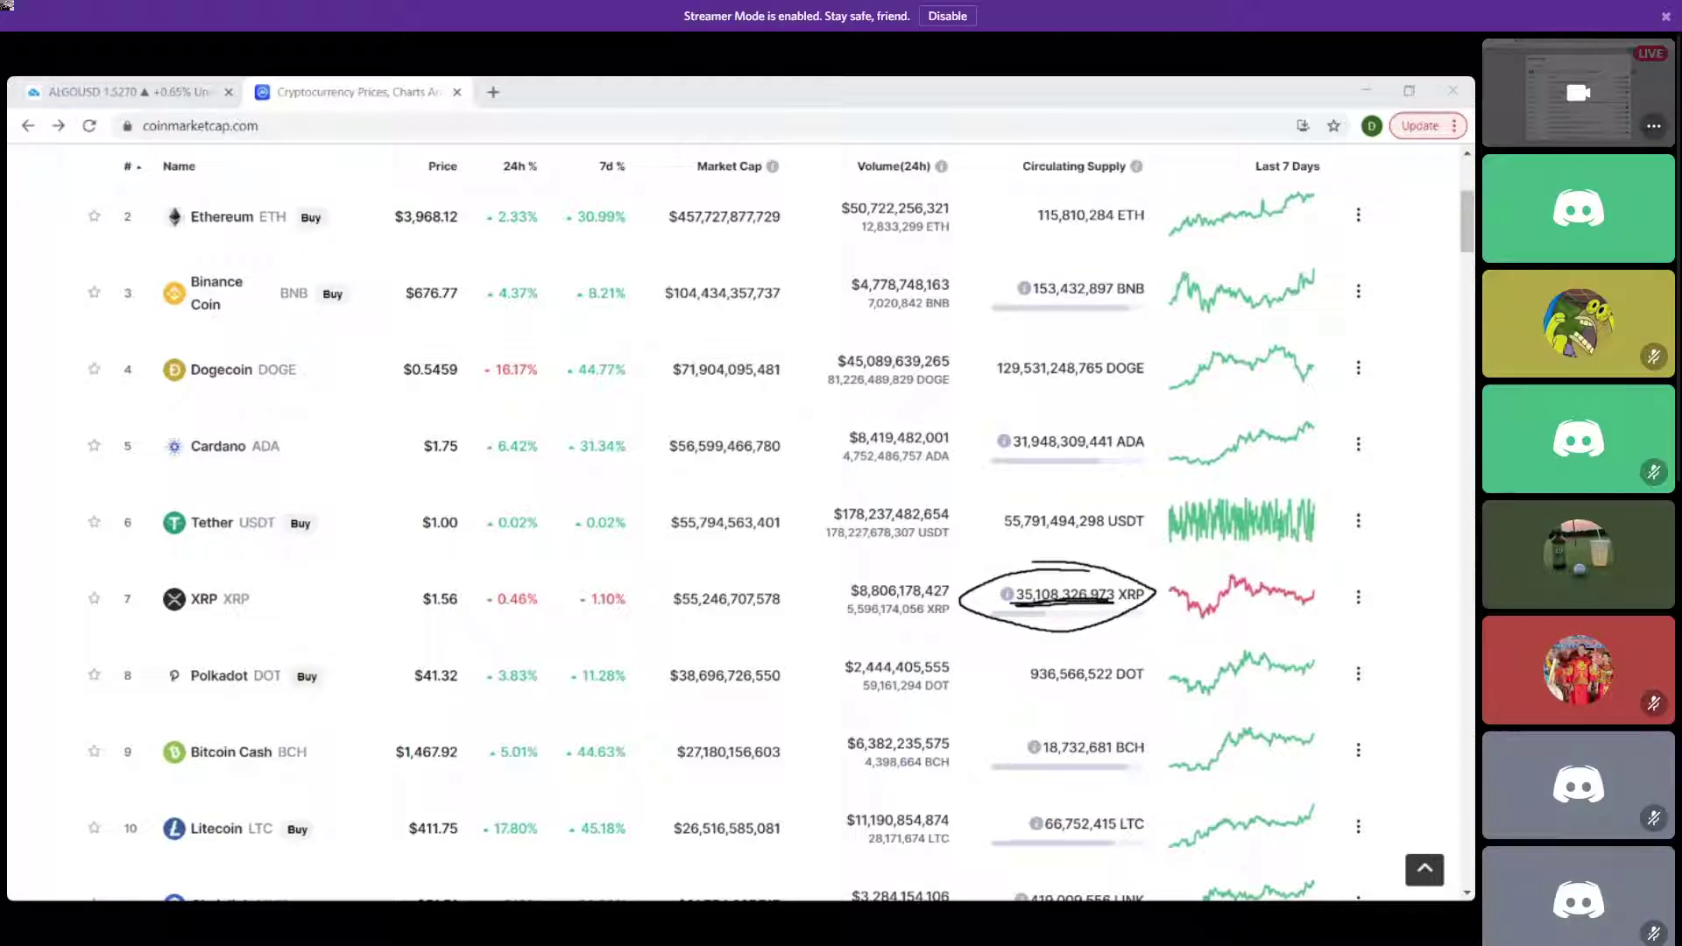
key("Escape")
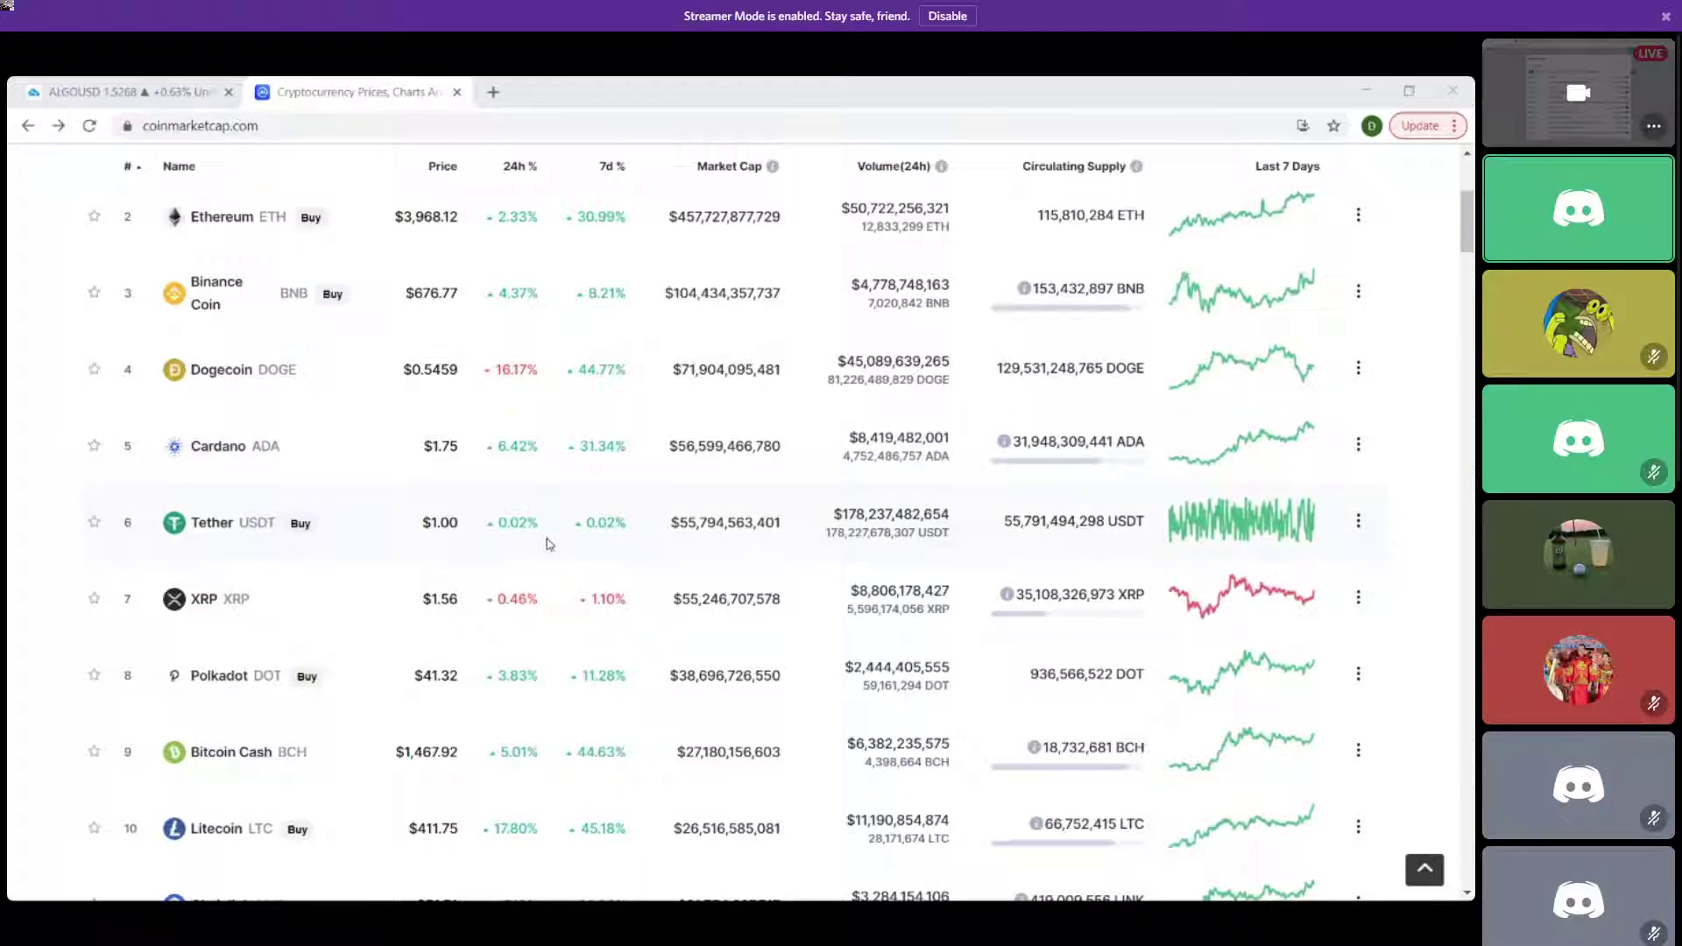
scroll(549, 544, "up", 5)
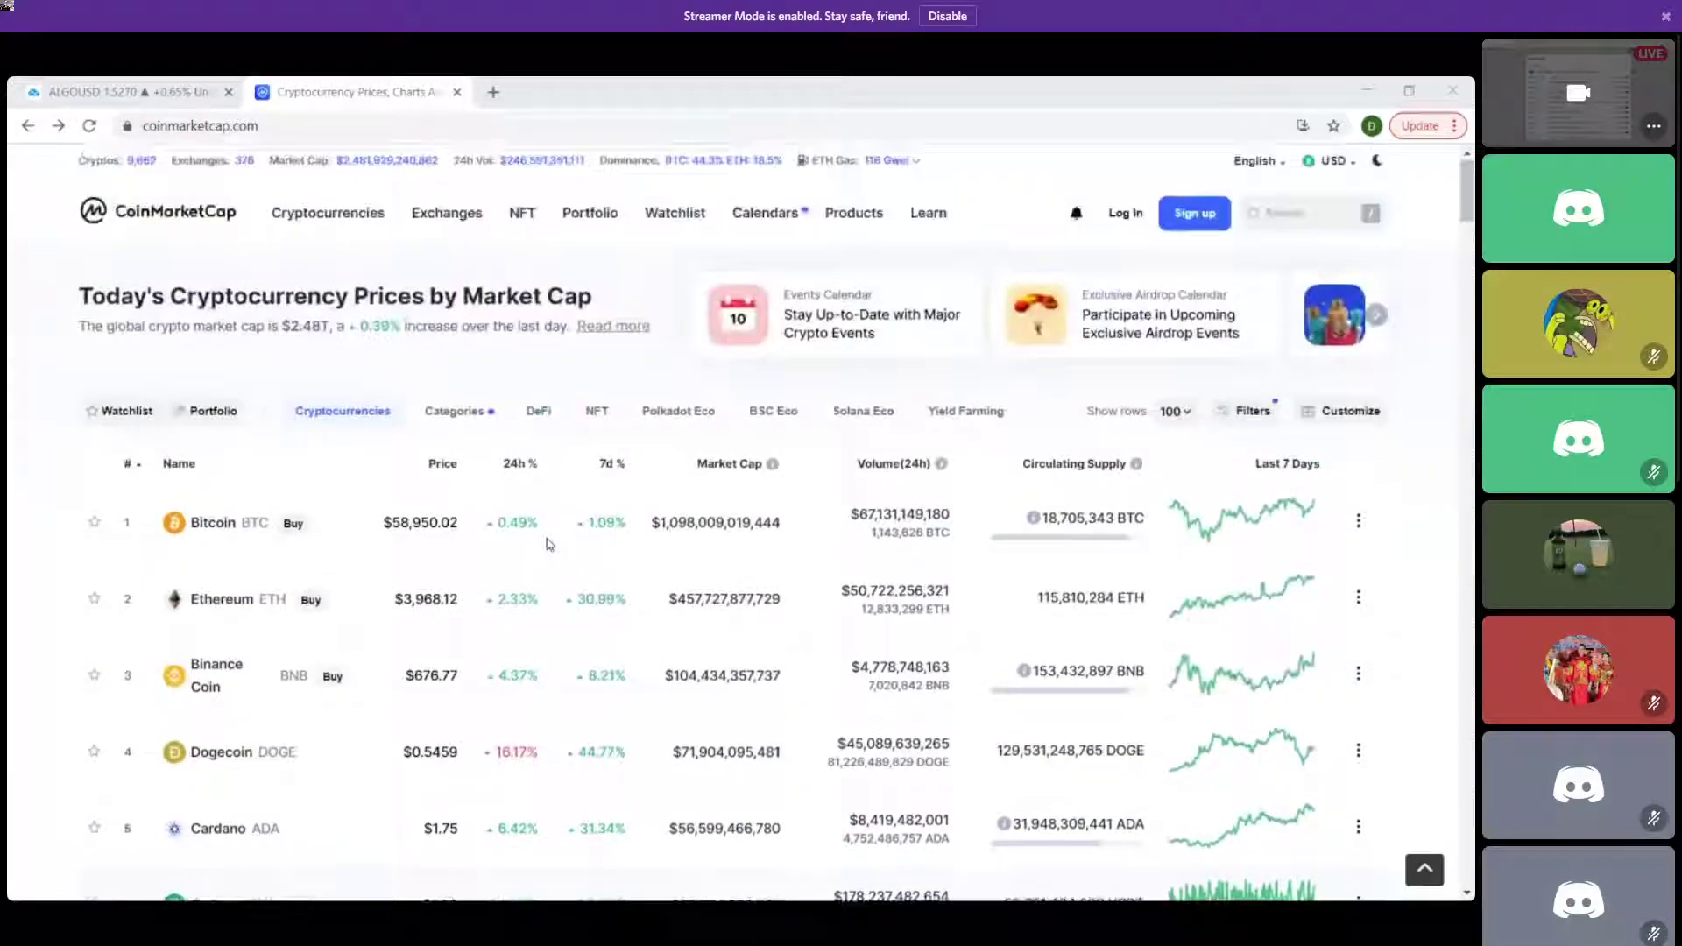